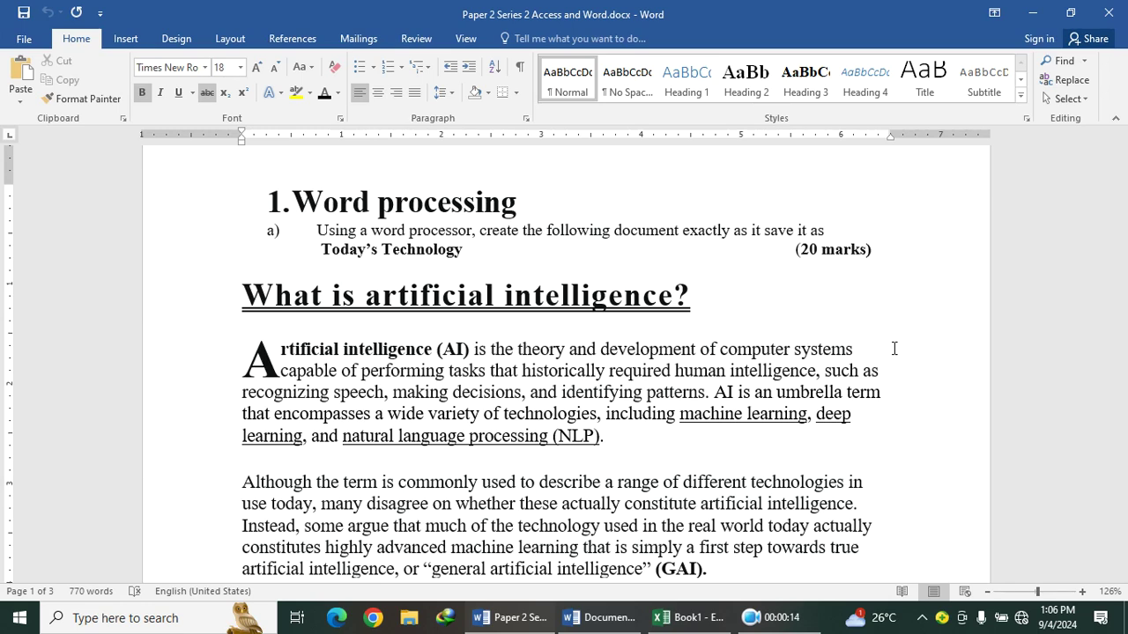
# Review the word processing and databases questions in the exam paper, including the Today's Technology sample text and its formatting
pyautogui.scroll(-15, 473, 284)
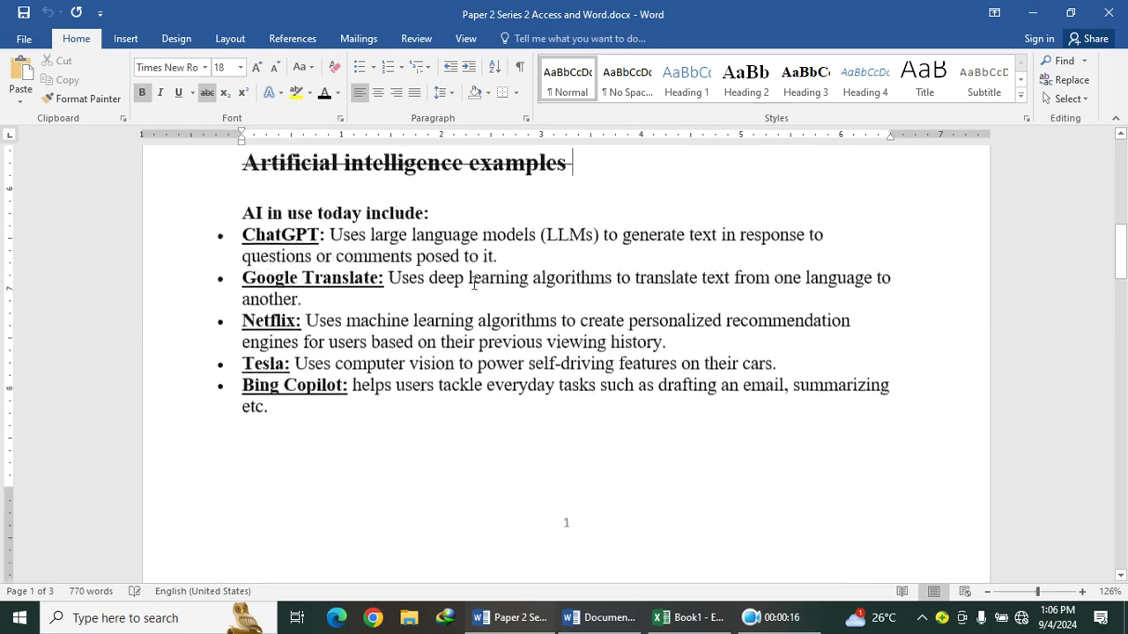
pyautogui.scroll(-15, 474, 284)
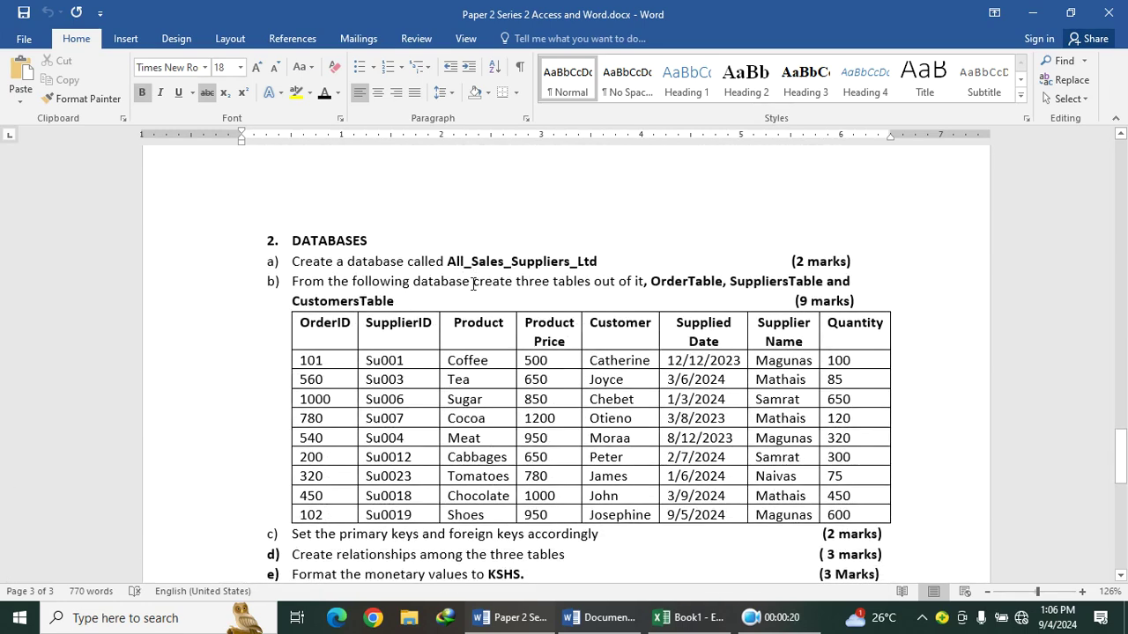
pyautogui.scroll(15, 622, 269)
pyautogui.scroll(15, 622, 269)
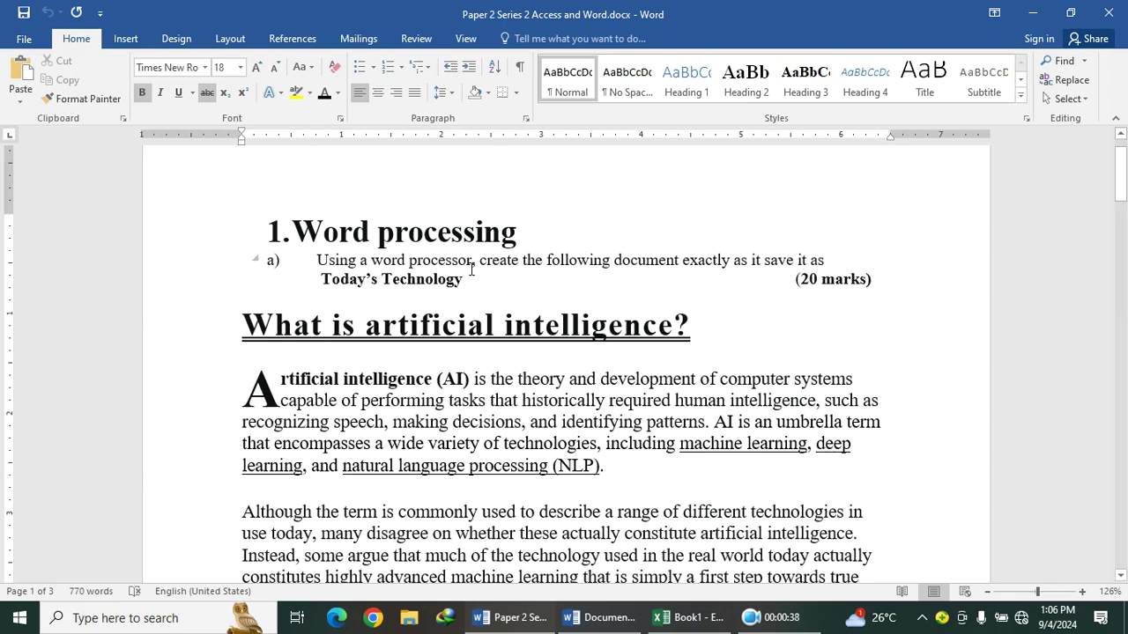
pyautogui.tripleClick(328, 280)
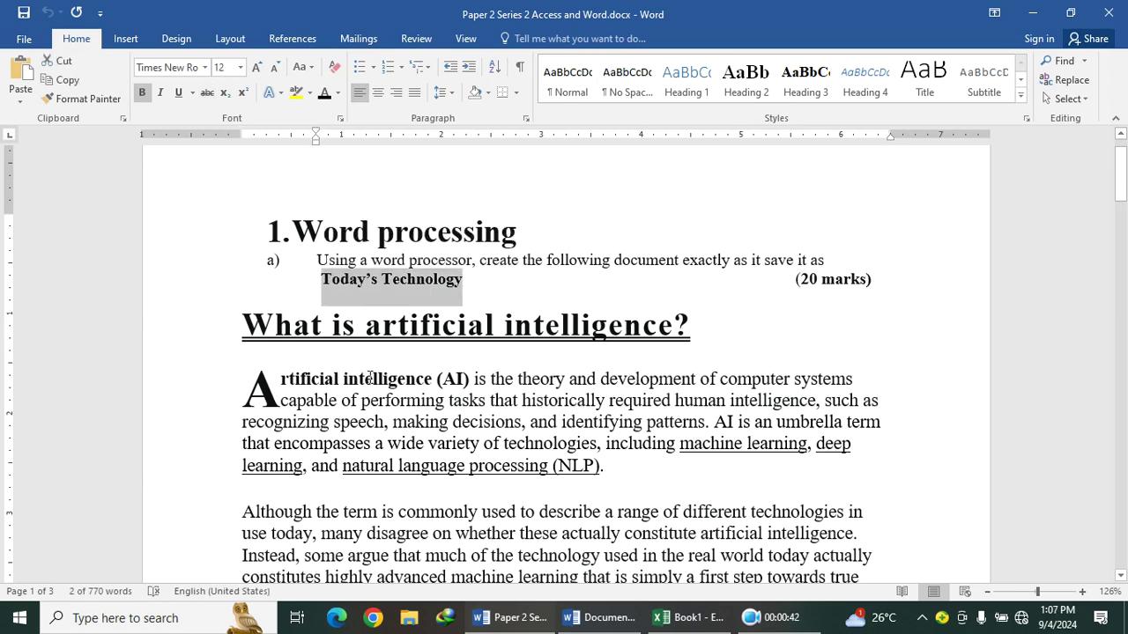
pyautogui.click(765, 327)
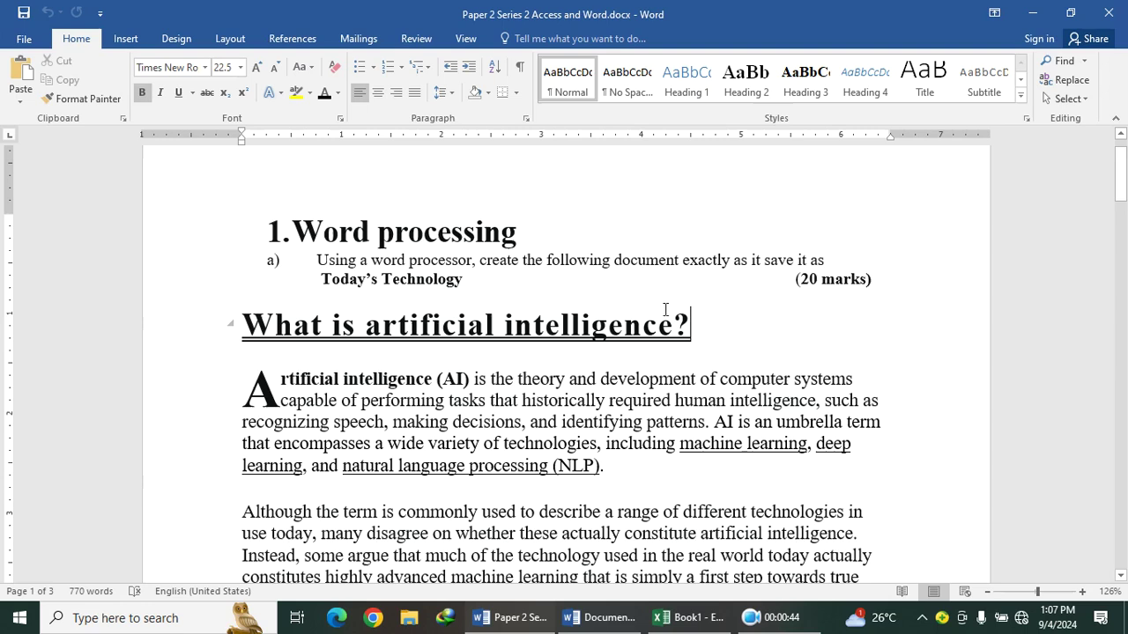
pyautogui.scroll(-3, 675, 320)
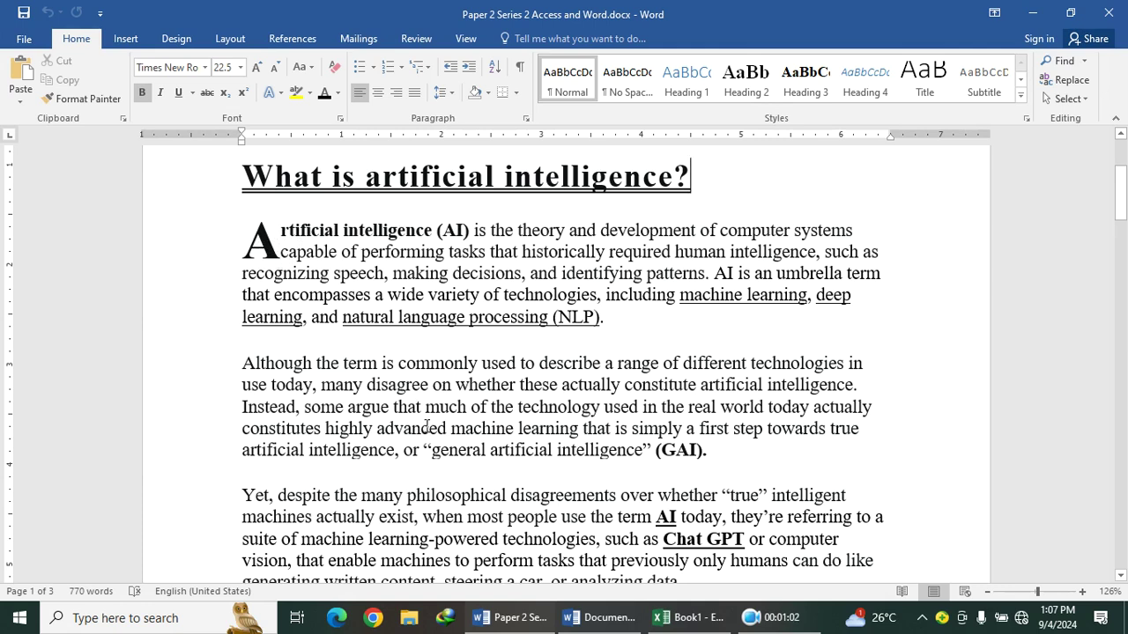
pyautogui.scroll(-3, 427, 427)
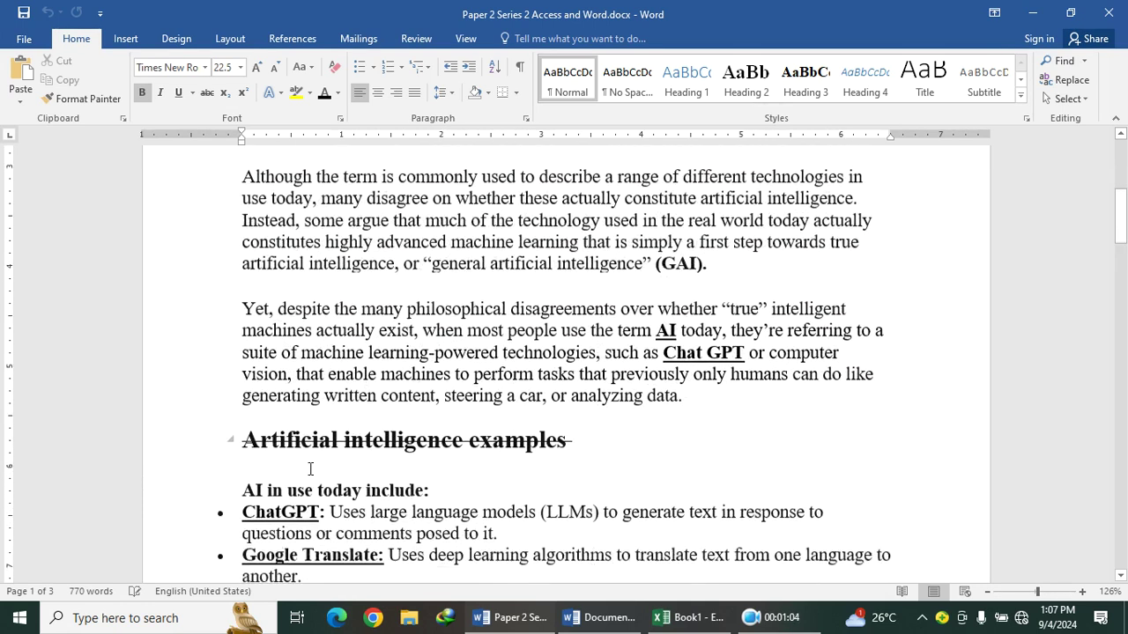
pyautogui.scroll(-1, 334, 436)
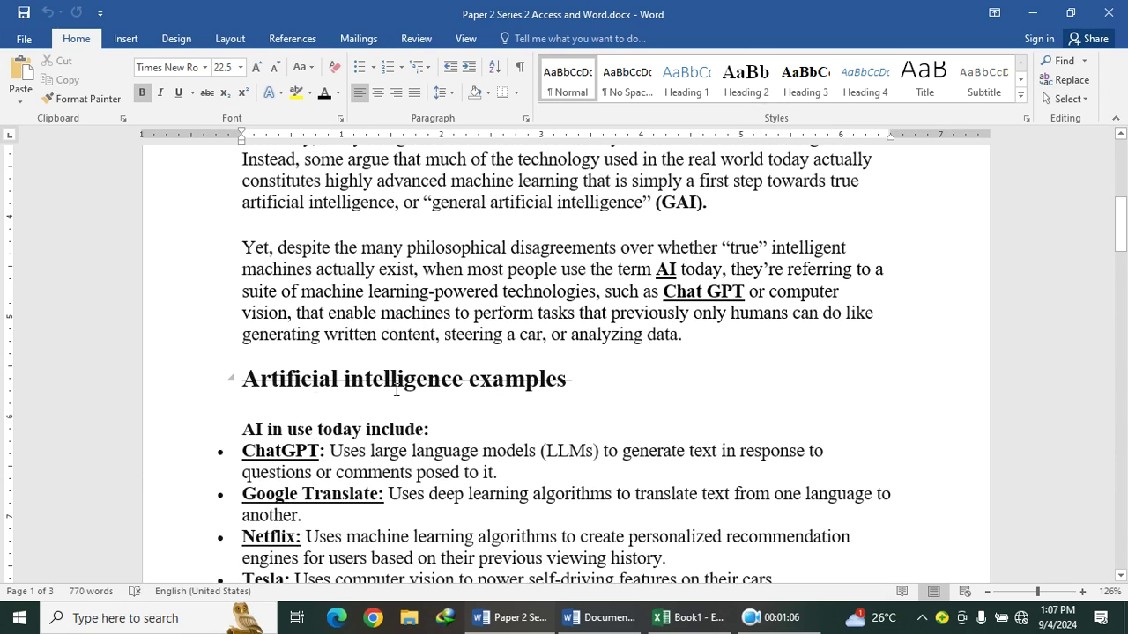
pyautogui.scroll(-2, 250, 404)
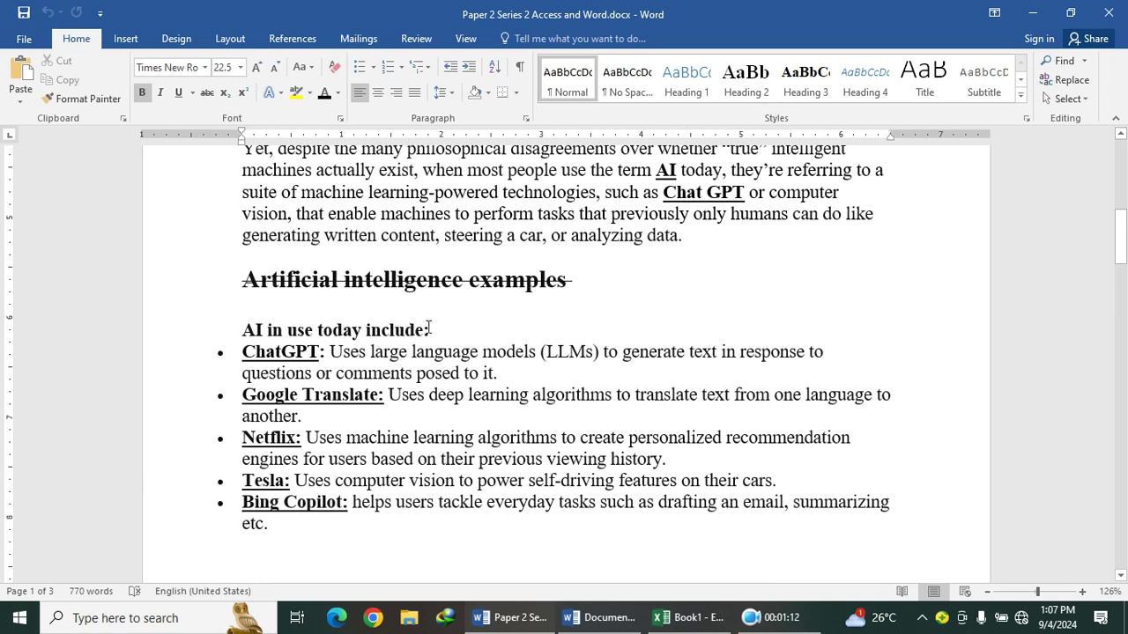
# Change "use" to "used" in the line "AI in use today include:" of the exam paper
pyautogui.click(312, 328)
pyautogui.write('d')
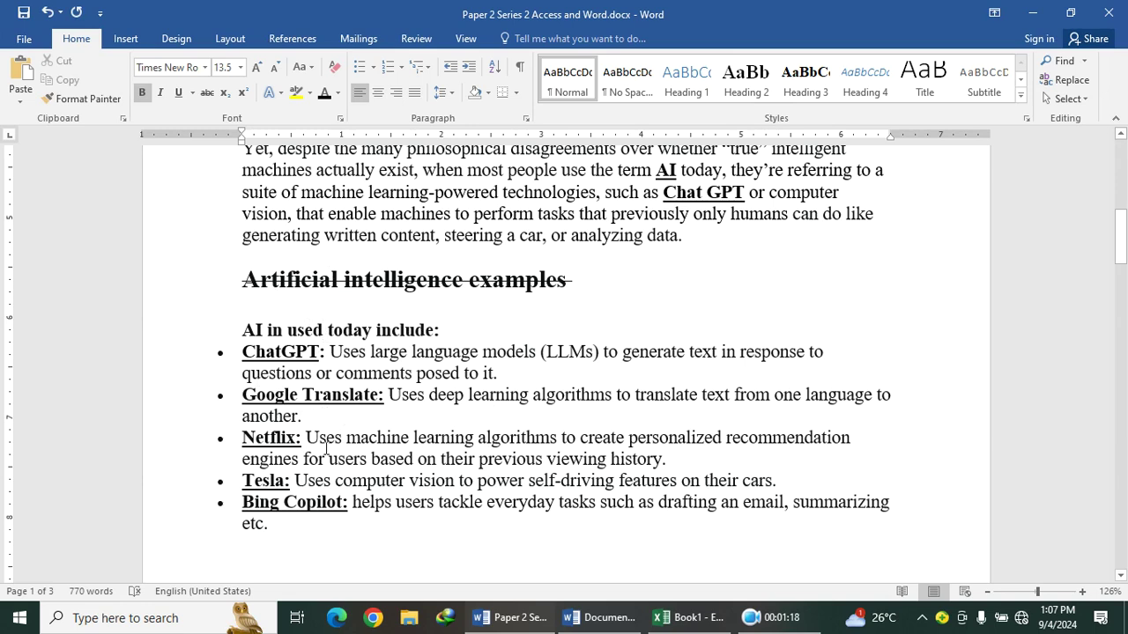
pyautogui.scroll(-5, 416, 501)
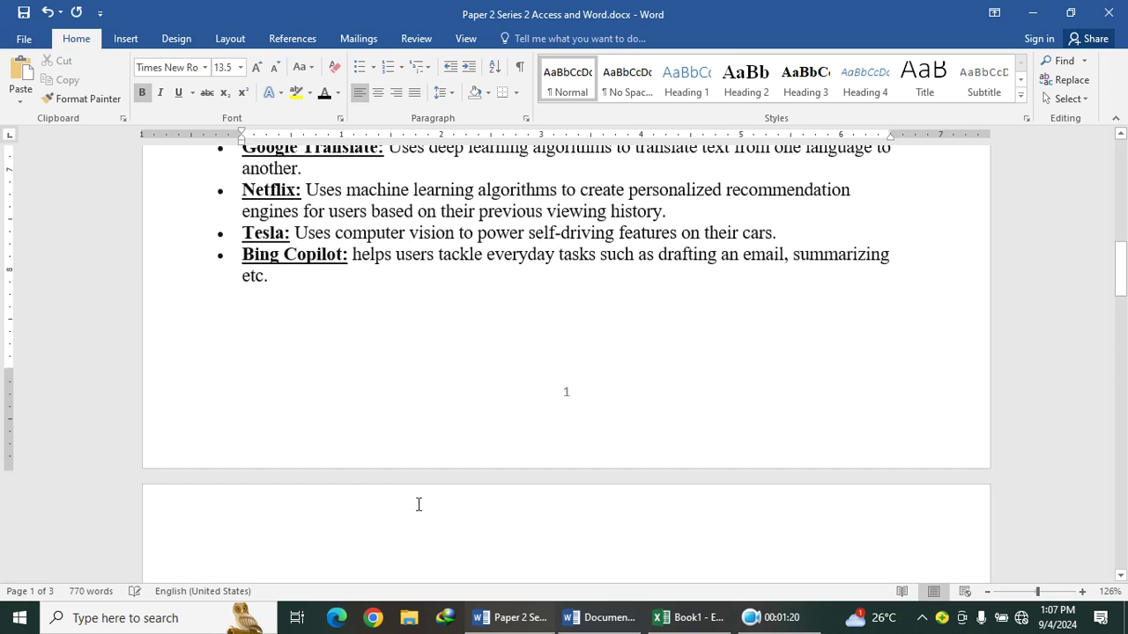
pyautogui.scroll(-5, 418, 504)
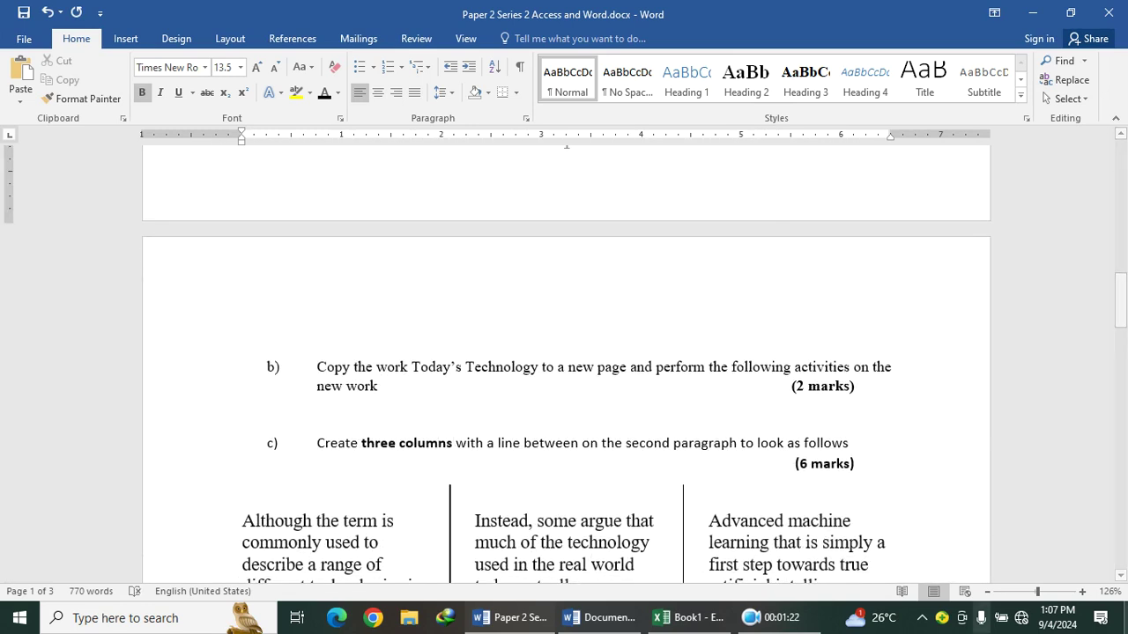
pyautogui.scroll(10, 459, 520)
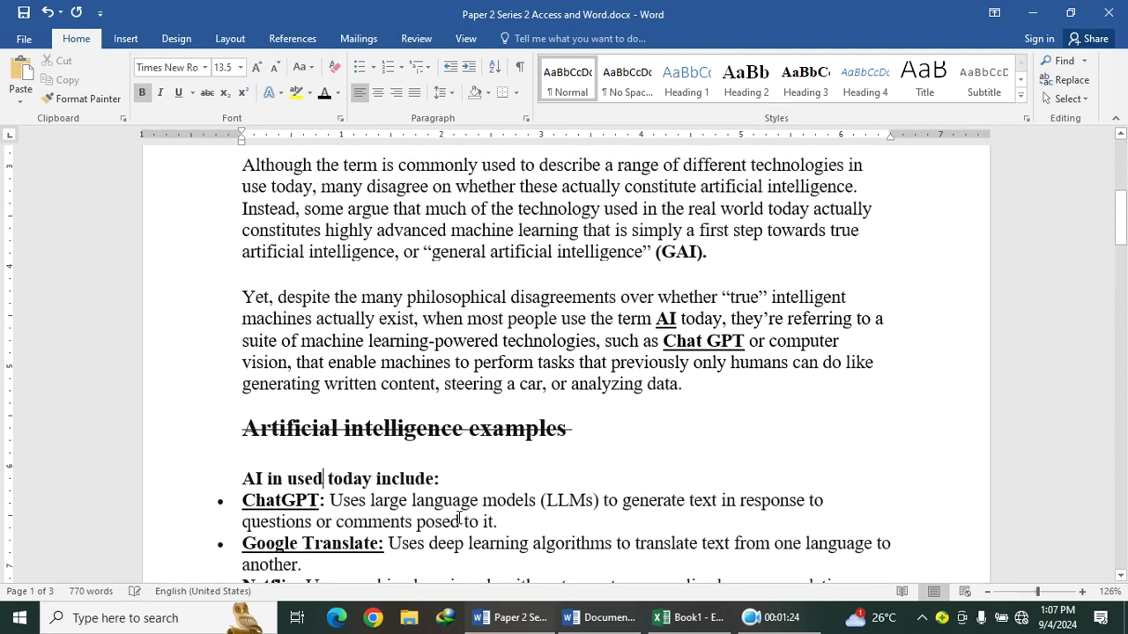
# Switch to Document1 and apply a double underline to the heading "What is artificial intelligence?"
pyautogui.click(602, 618)
pyautogui.scroll(-1, 337, 418)
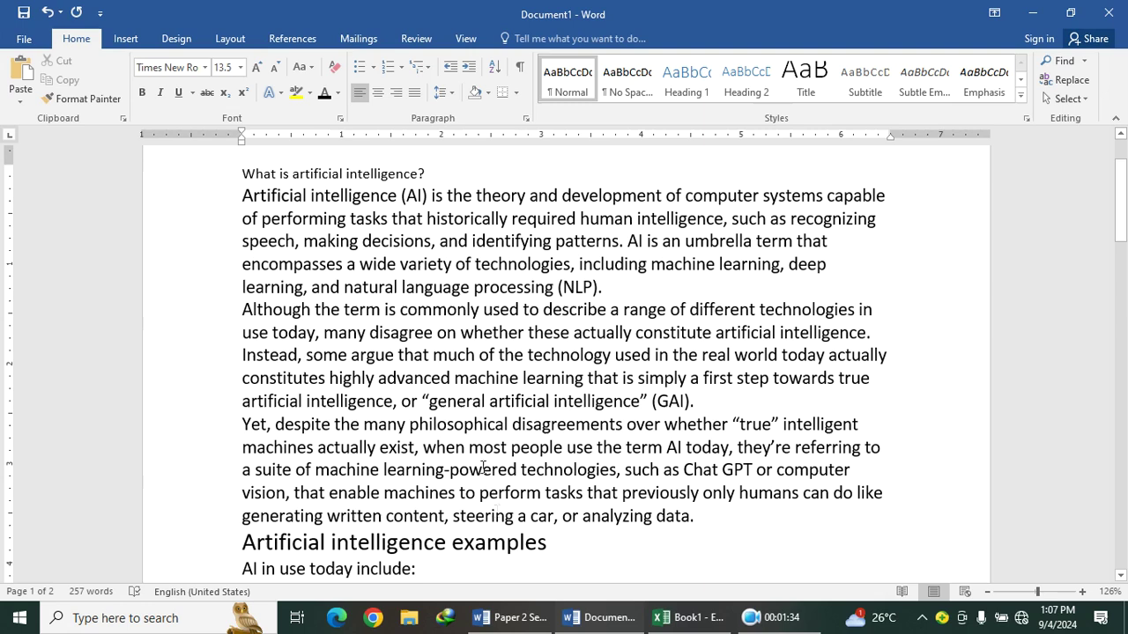
pyautogui.moveTo(439, 174); pyautogui.dragTo(236, 179)
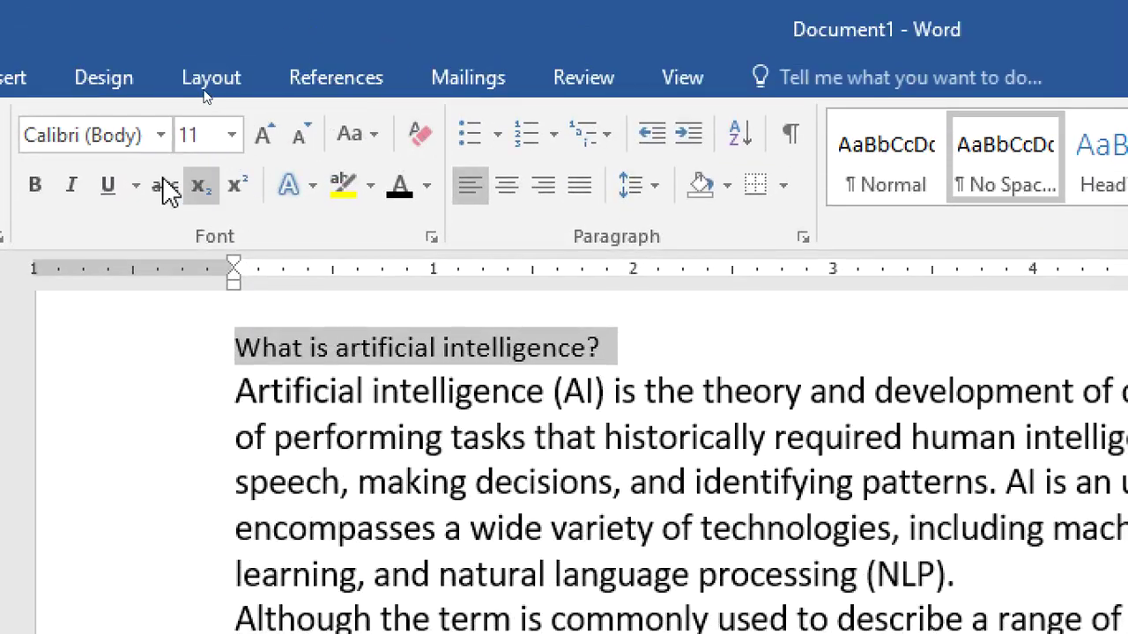
pyautogui.click(136, 185)
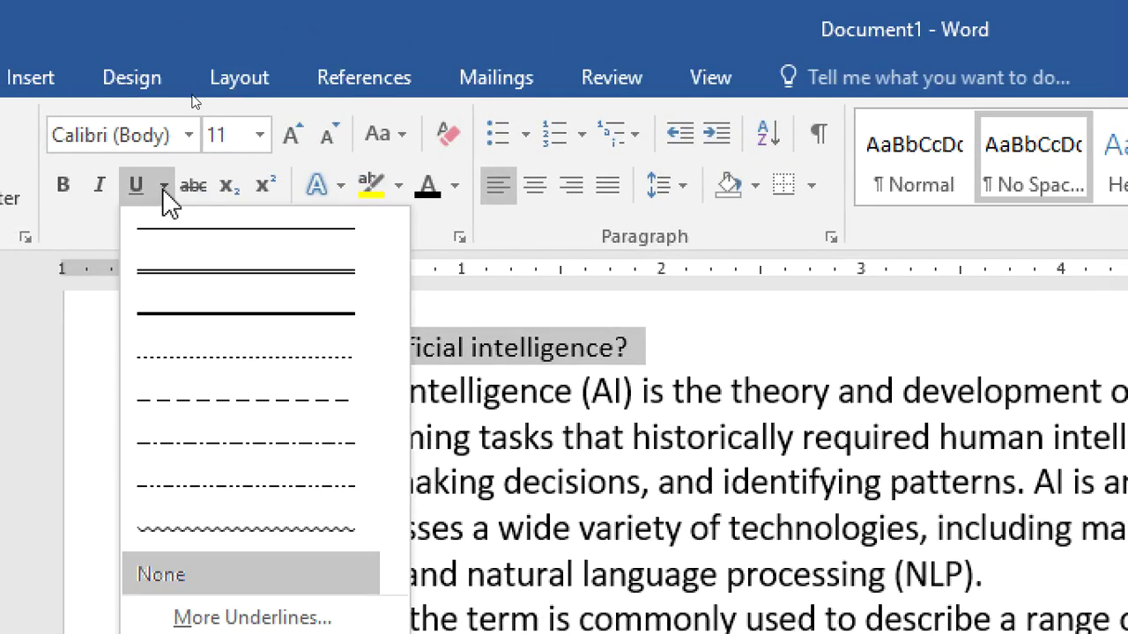
pyautogui.click(184, 273)
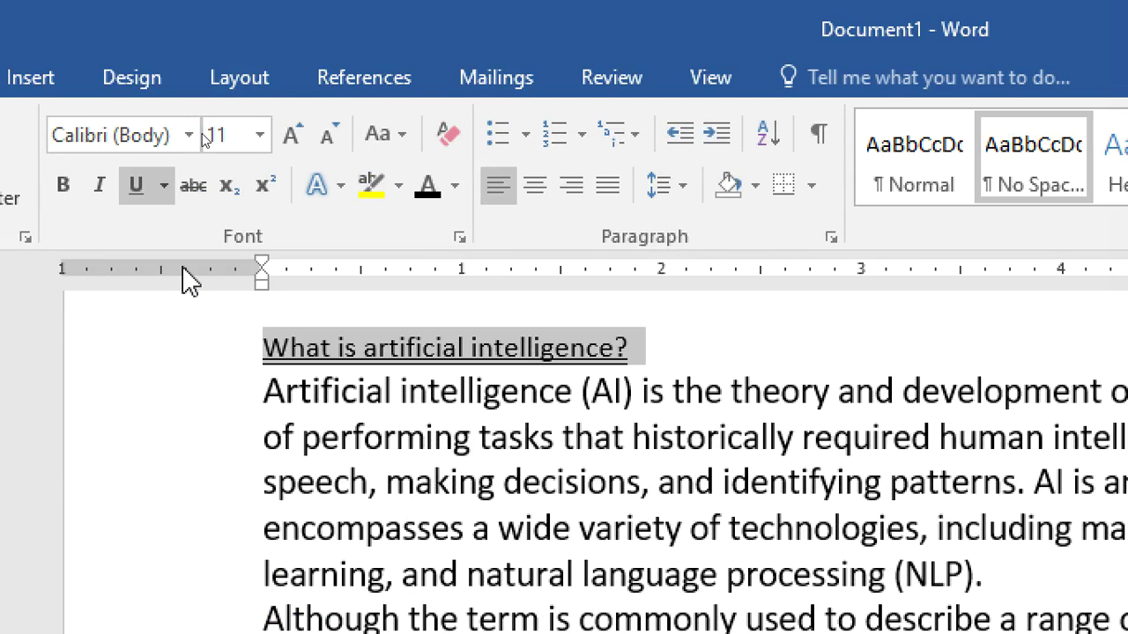
# Set the font size of the "What is artificial intelligence?" heading to 22.5
pyautogui.click(220, 134)
pyautogui.write('22.5')
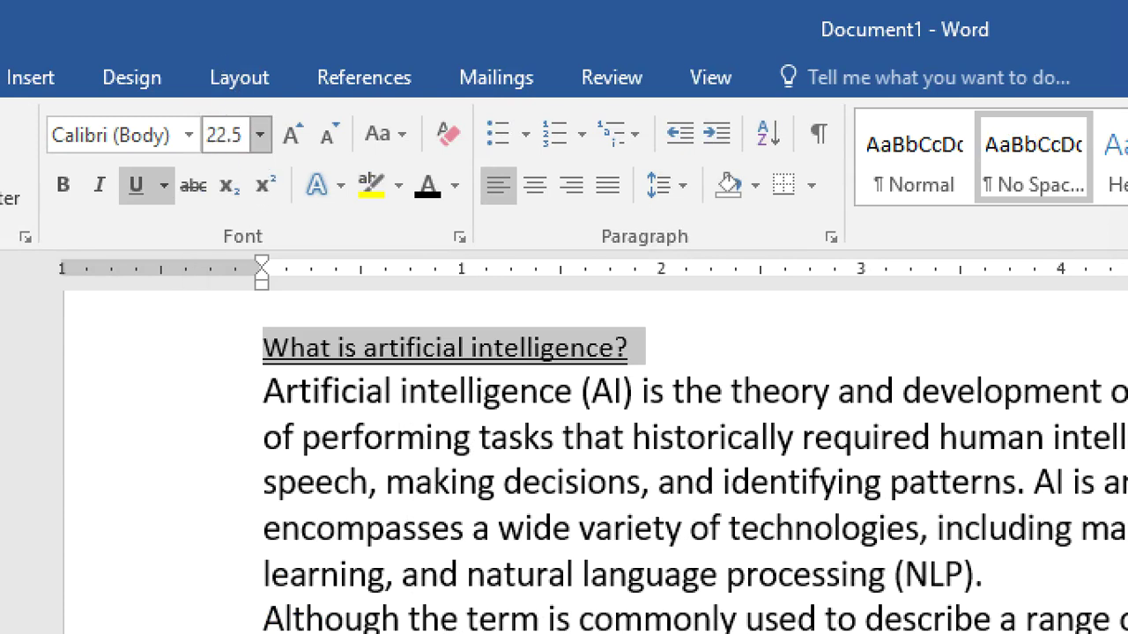
pyautogui.press('Return')
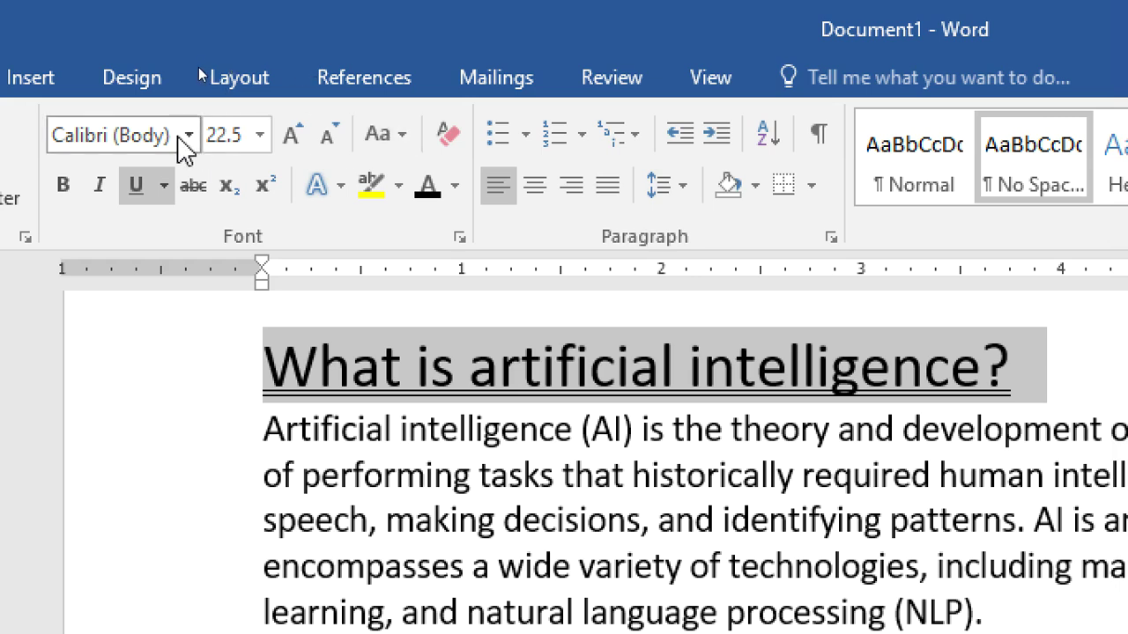
# Change the font of the entire document text to Times New Roman
pyautogui.click(370, 344)
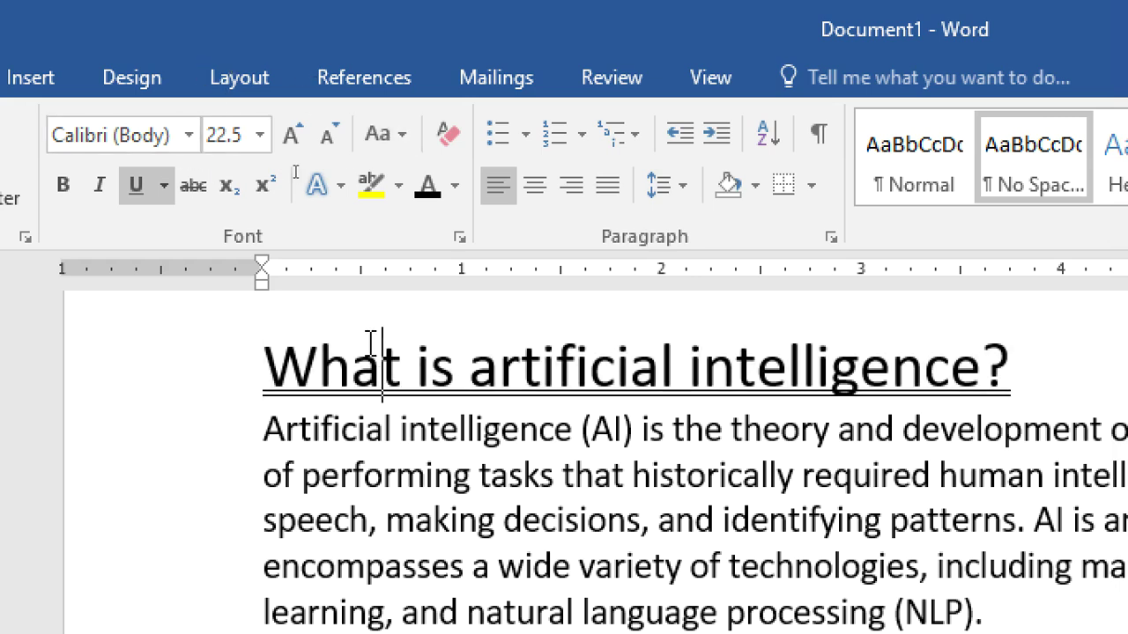
pyautogui.hotkey('ctrl', 'a')
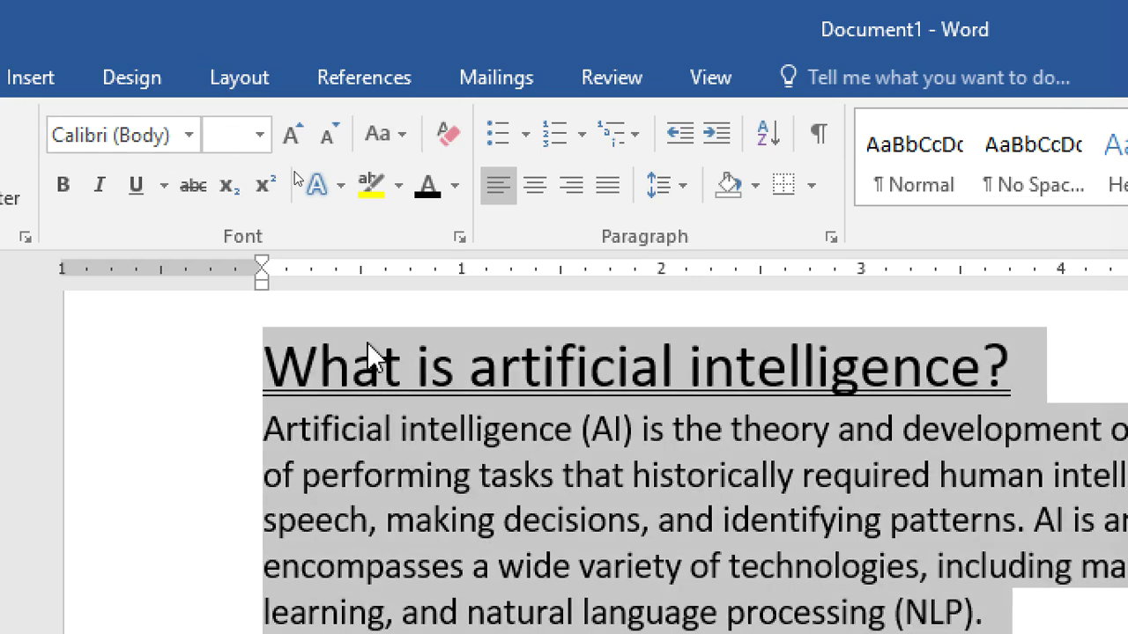
pyautogui.click(150, 133)
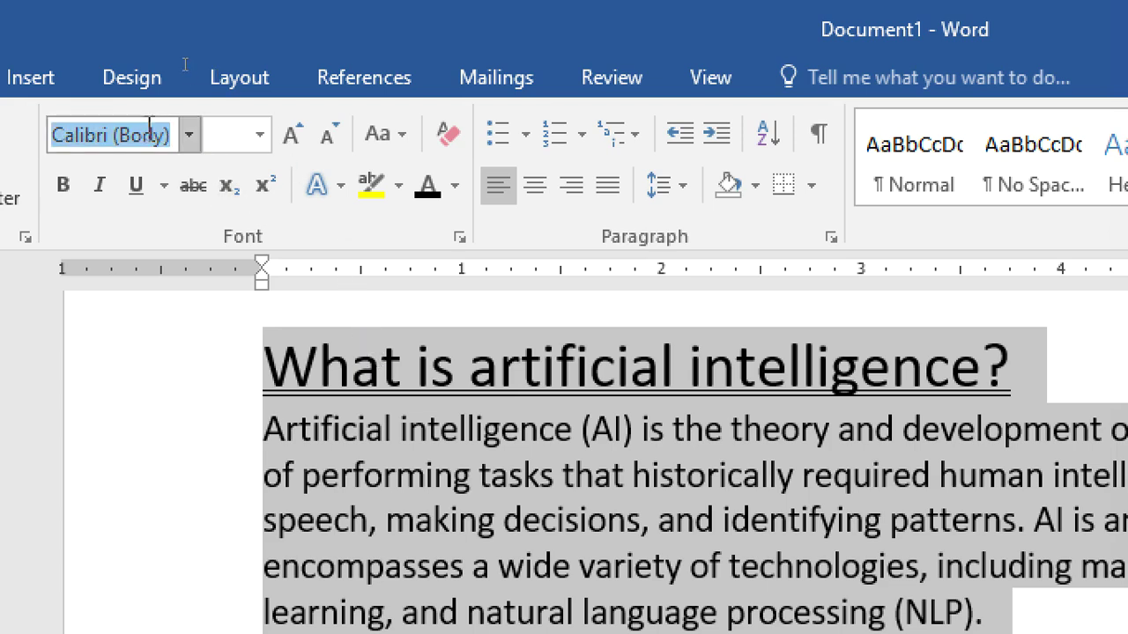
pyautogui.write('Times New Ro')
pyautogui.press('Return')
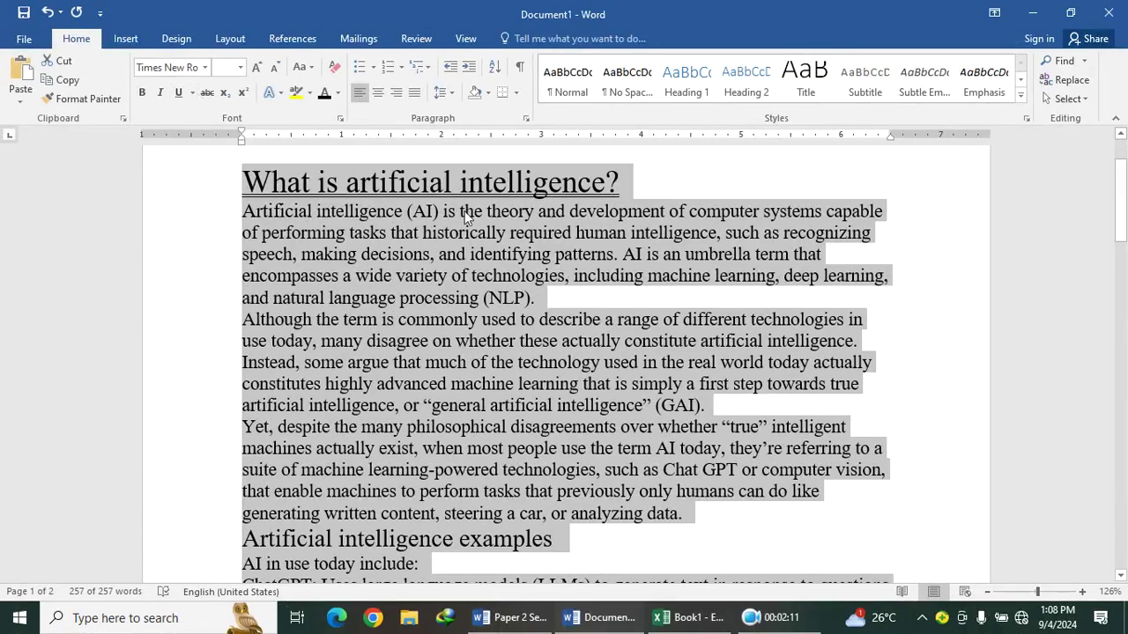
pyautogui.click(879, 584)
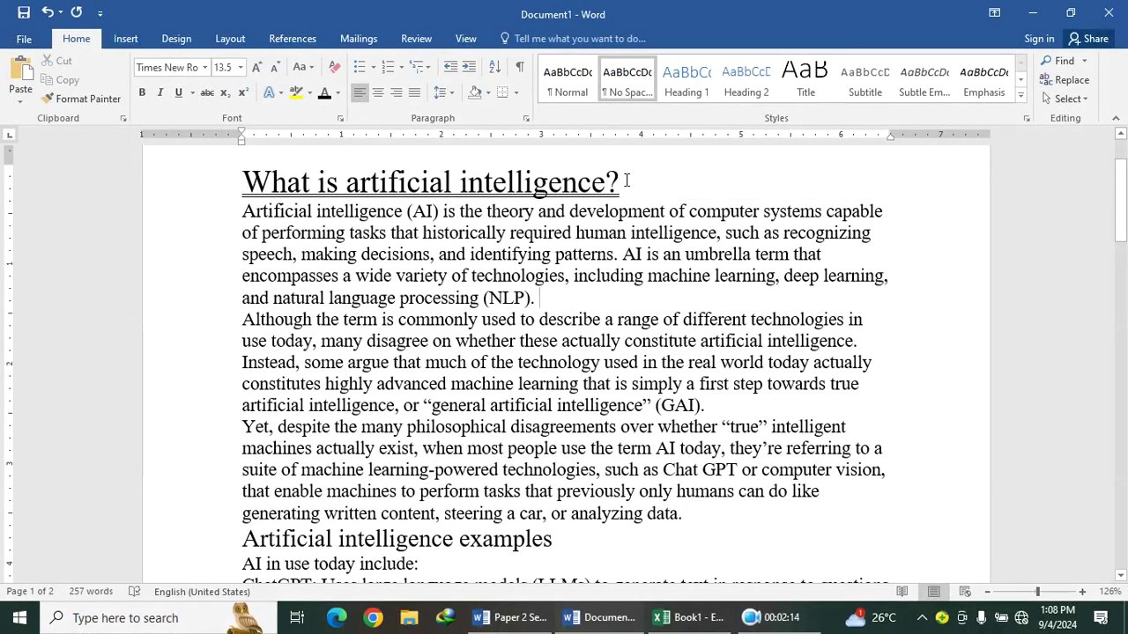
# Make the heading "What is artificial intelligence?" bold
pyautogui.moveTo(632, 175); pyautogui.dragTo(242, 183)
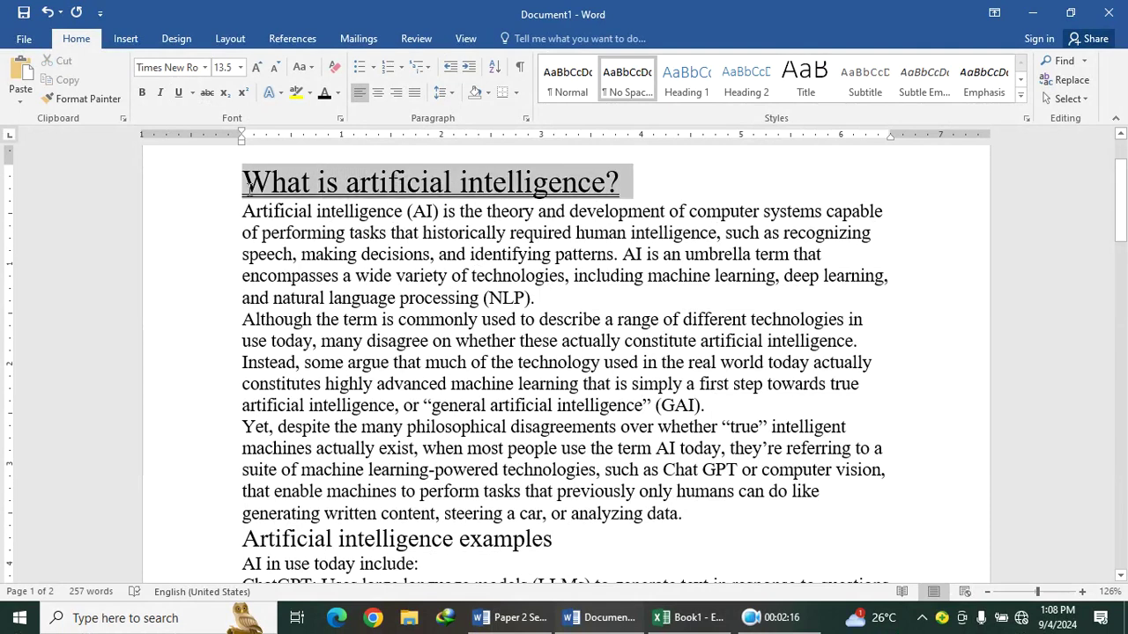
pyautogui.click(141, 93)
pyautogui.click(502, 276)
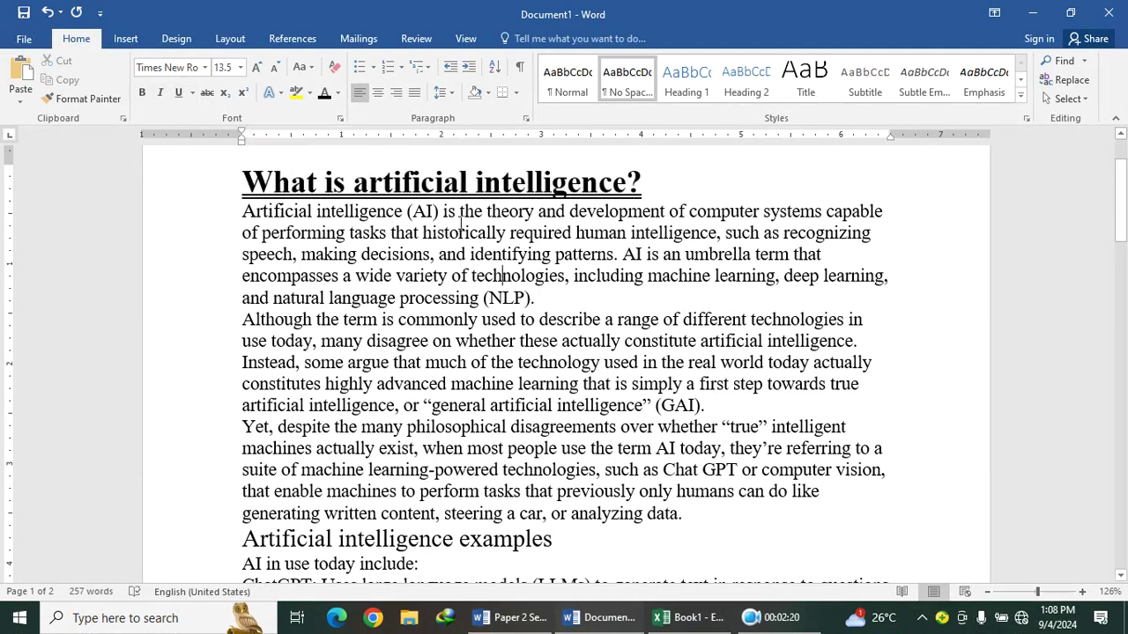
# Make the words "Artificial intelligence (AI)" at the start of the first paragraph bold
pyautogui.moveTo(437, 213); pyautogui.dragTo(242, 213)
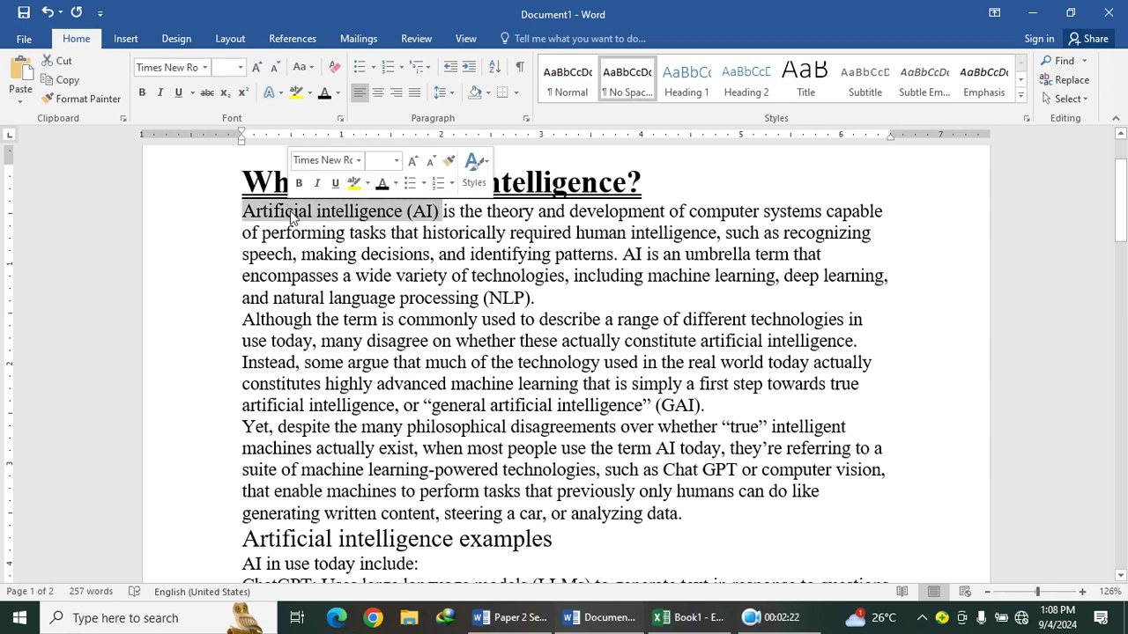
pyautogui.click(300, 184)
pyautogui.click(275, 222)
# Turn the first letter "A" of the opening paragraph into a dropped cap spanning 2 lines
pyautogui.moveTo(257, 213); pyautogui.dragTo(234, 216)
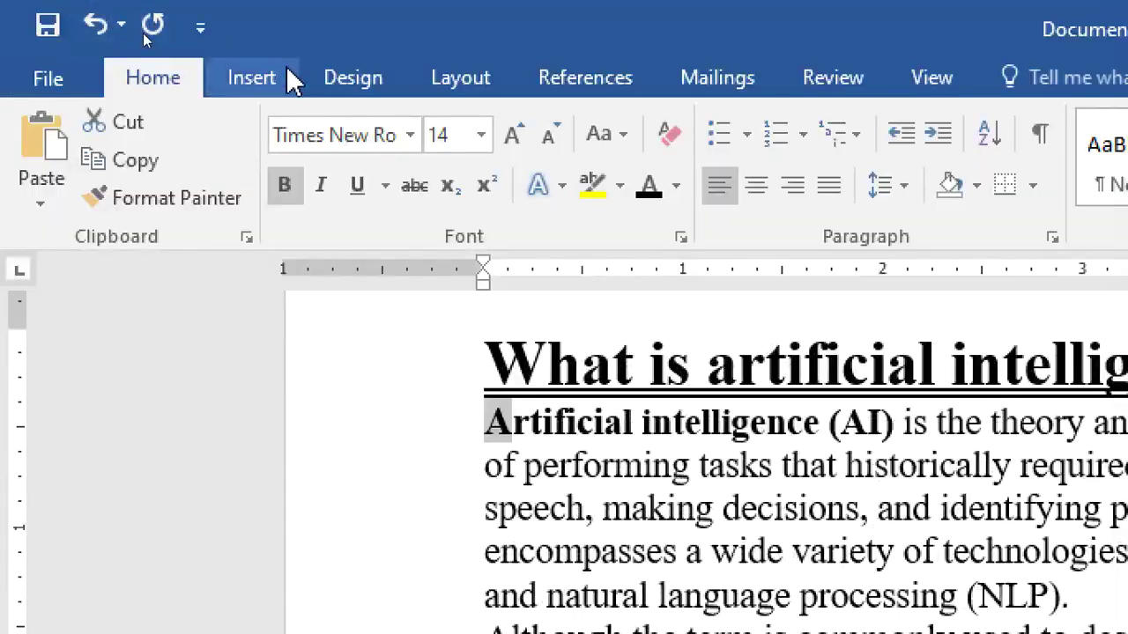
pyautogui.click(287, 84)
pyautogui.click(690, 202)
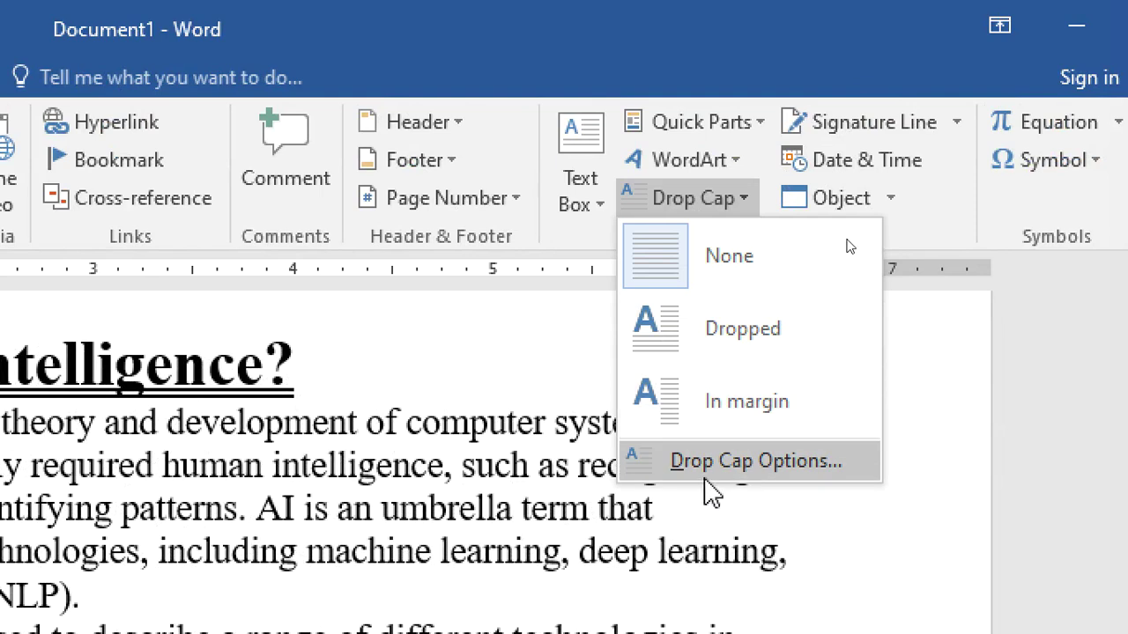
pyautogui.click(749, 471)
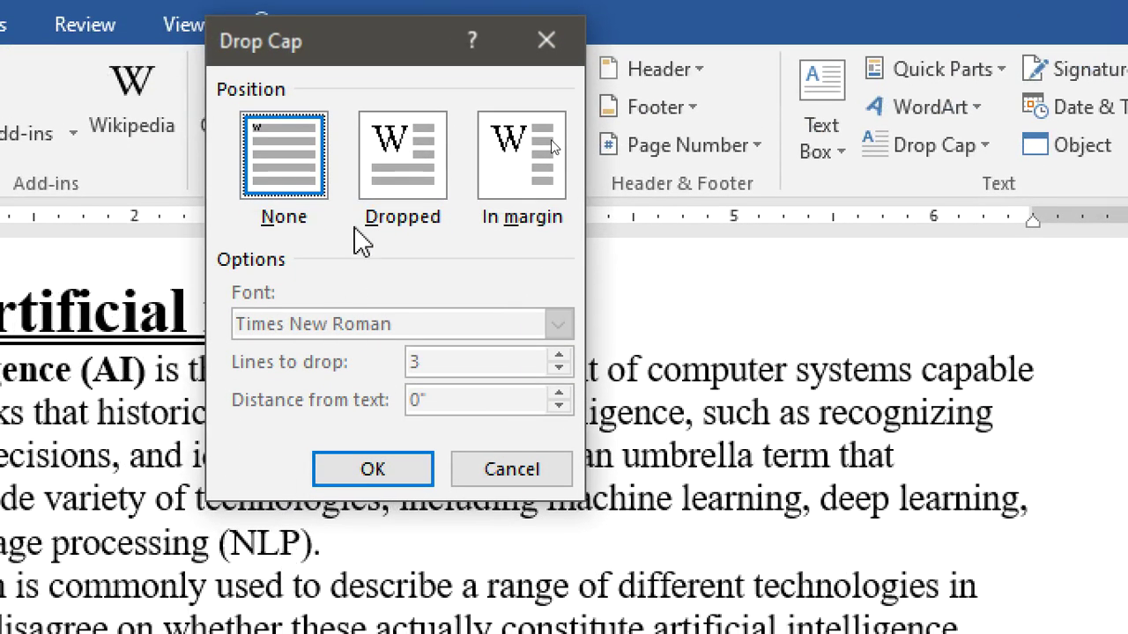
pyautogui.click(390, 179)
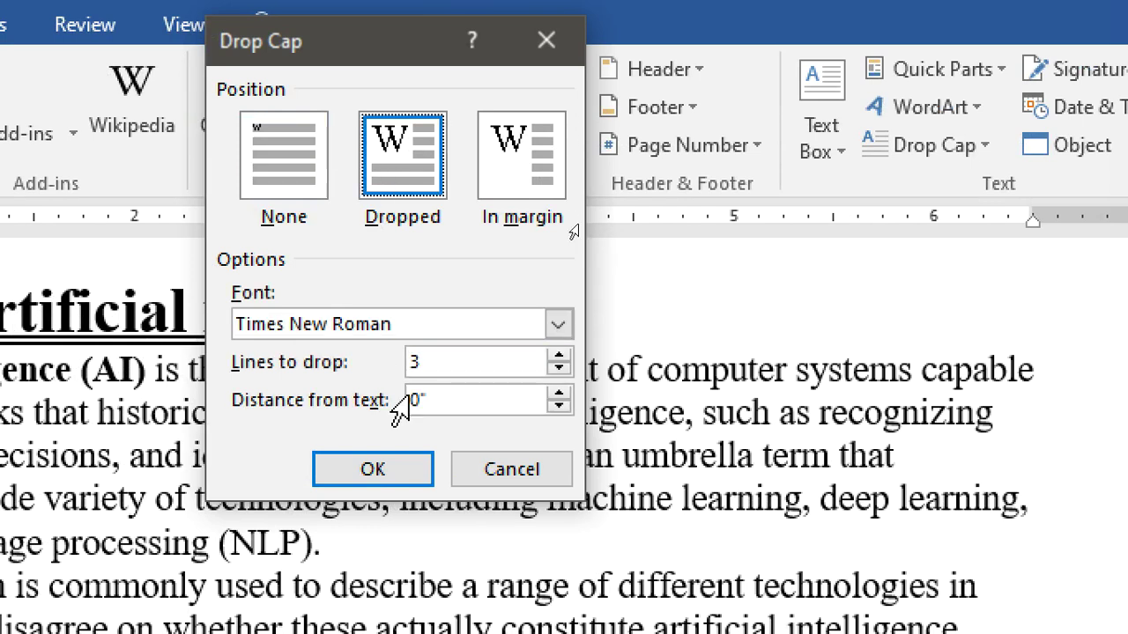
pyautogui.moveTo(429, 362); pyautogui.dragTo(385, 362)
pyautogui.write('2')
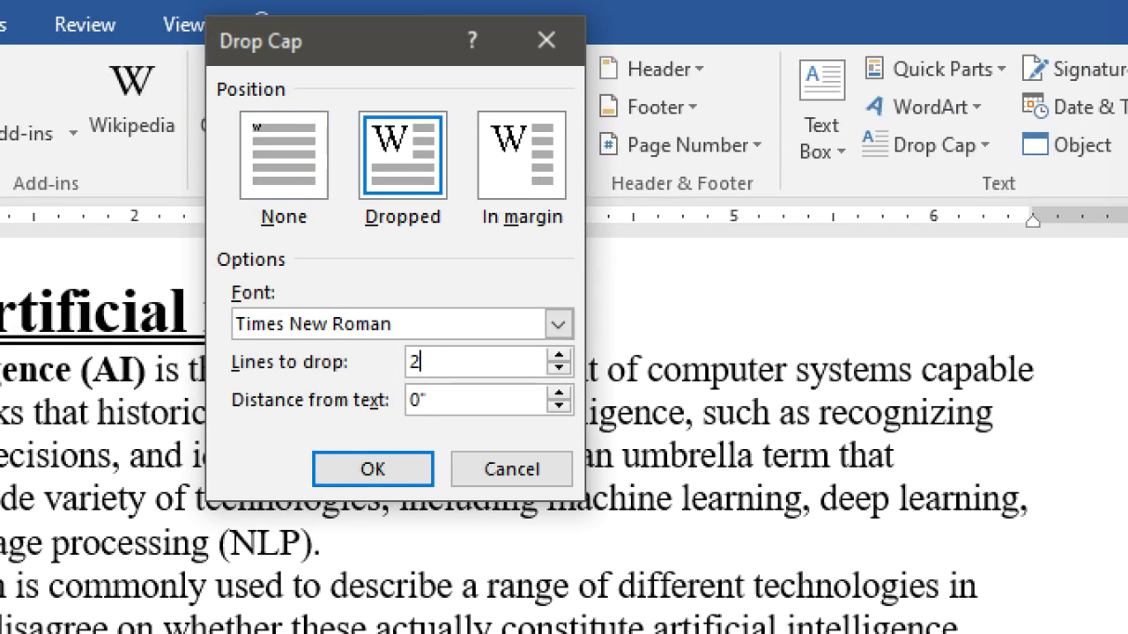
pyautogui.click(385, 468)
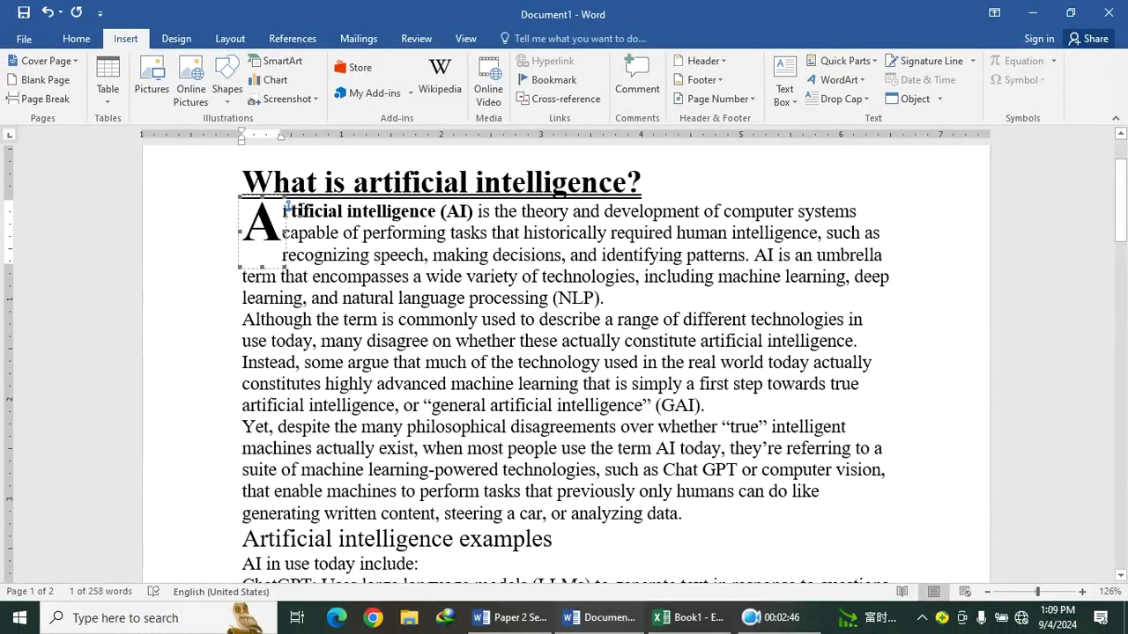
# Check the first paragraph's formatting in the exam paper's sample text and return to Document1
pyautogui.click(511, 618)
pyautogui.scroll(3, 623, 289)
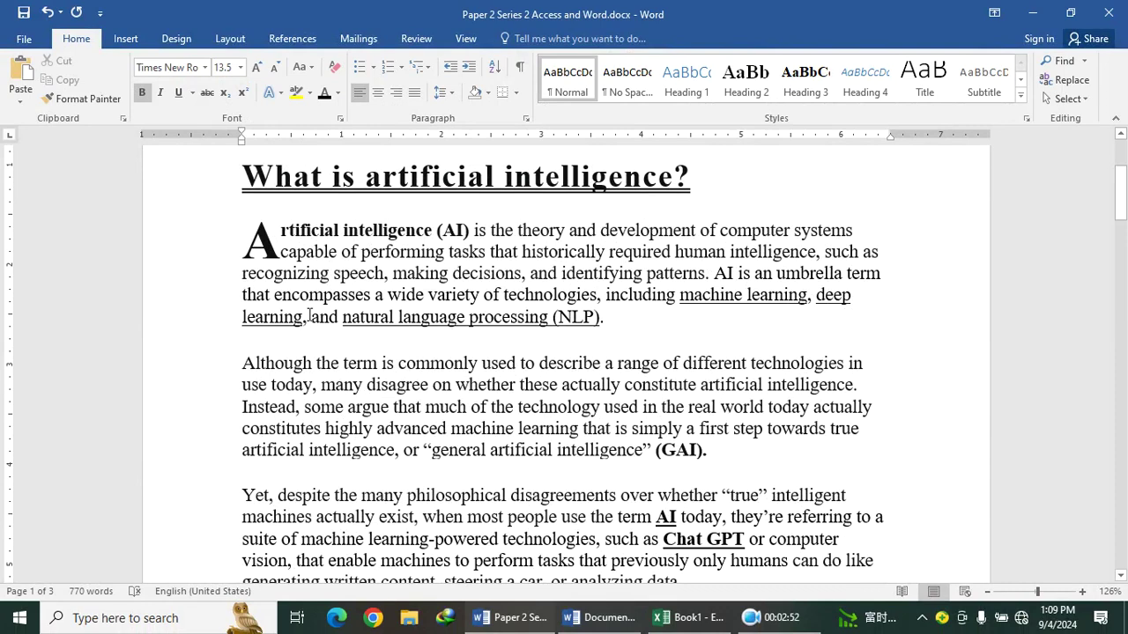
pyautogui.click(599, 618)
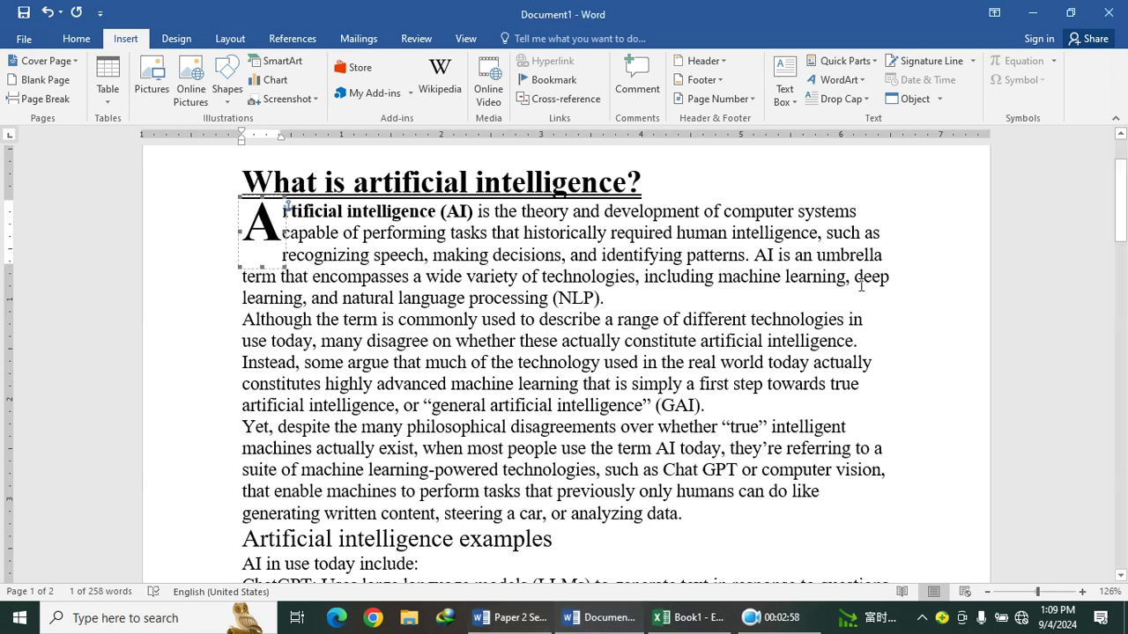
# Underline "learning, deep learning," and "natural language processing (NLP)." in the first paragraph
pyautogui.moveTo(621, 298); pyautogui.dragTo(434, 301)
pyautogui.moveTo(341, 298); pyautogui.dragTo(605, 298)
pyautogui.click(648, 268)
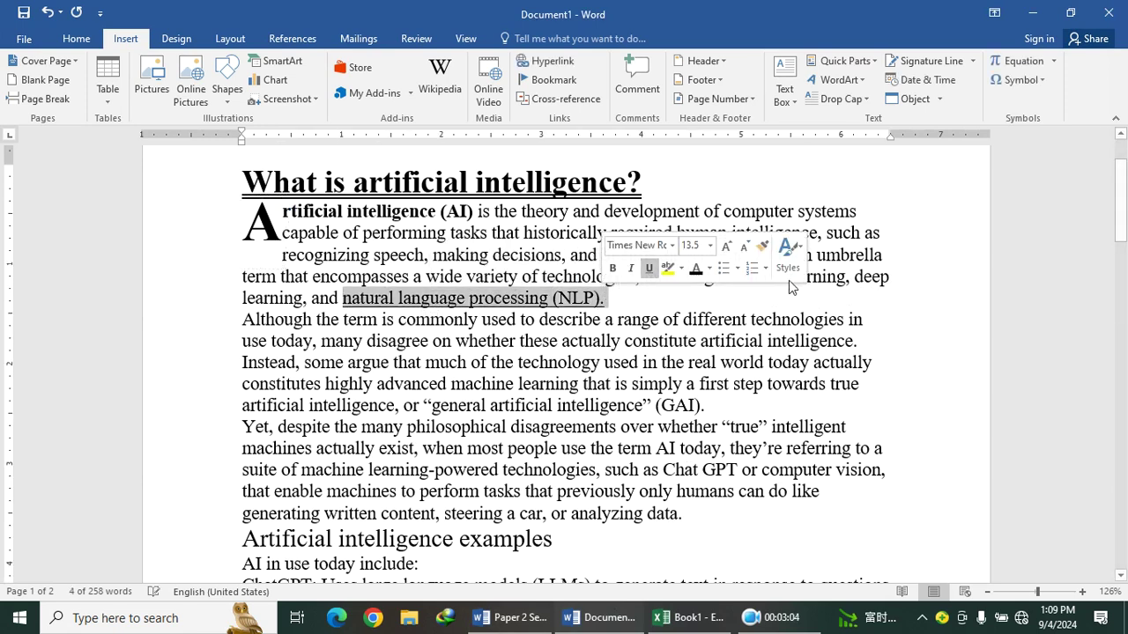
pyautogui.click(802, 279)
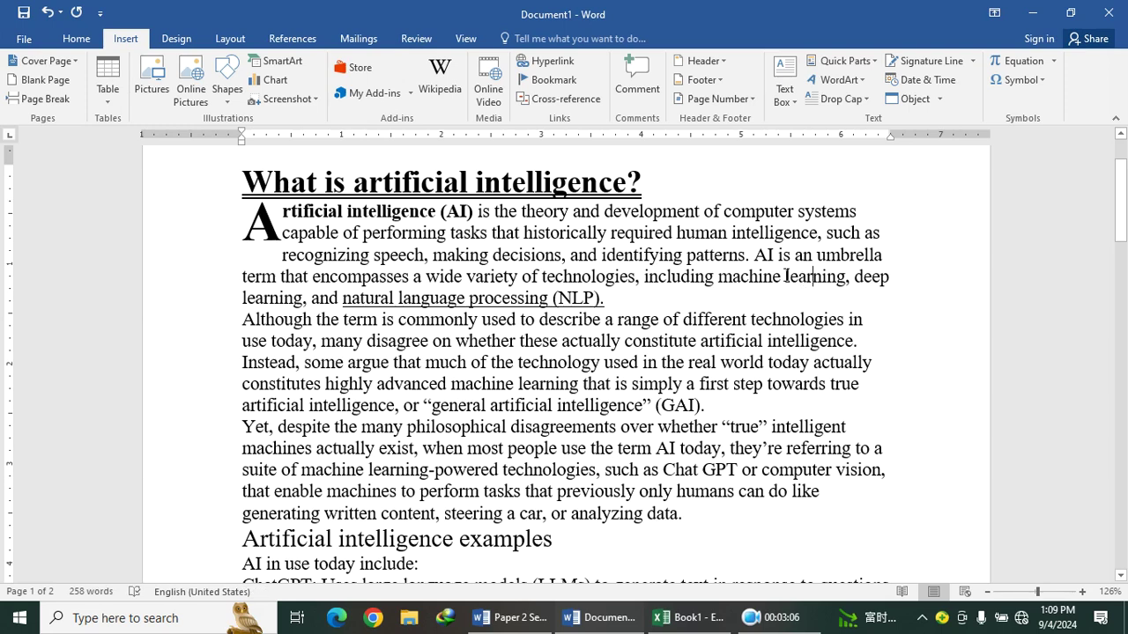
pyautogui.moveTo(785, 275); pyautogui.dragTo(890, 277)
pyautogui.click(924, 251)
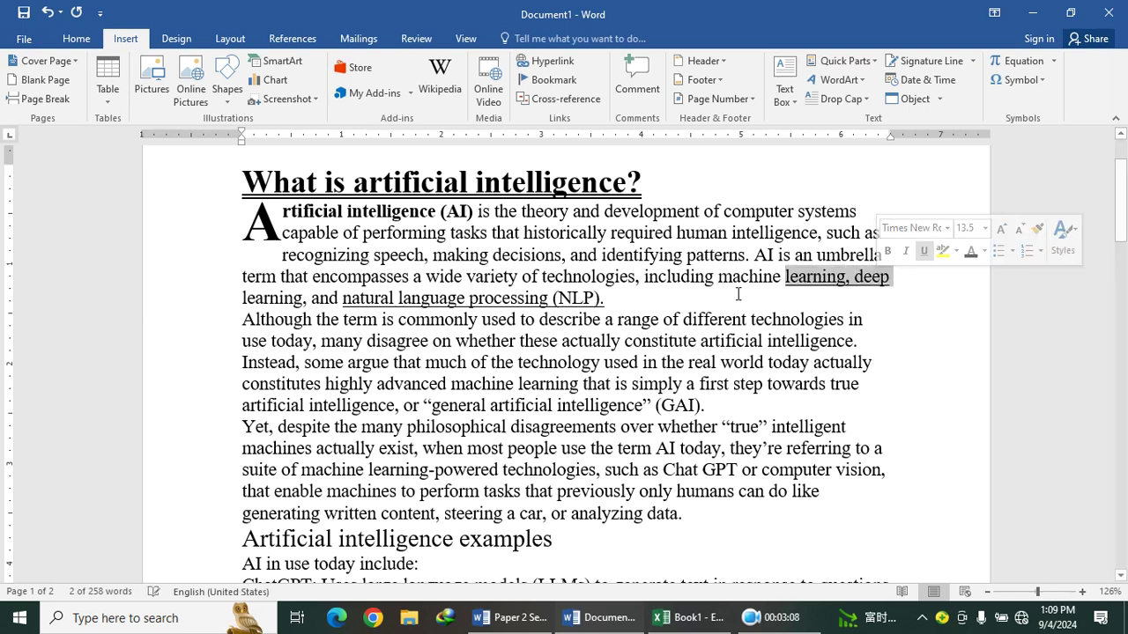
pyautogui.moveTo(312, 302); pyautogui.dragTo(156, 300)
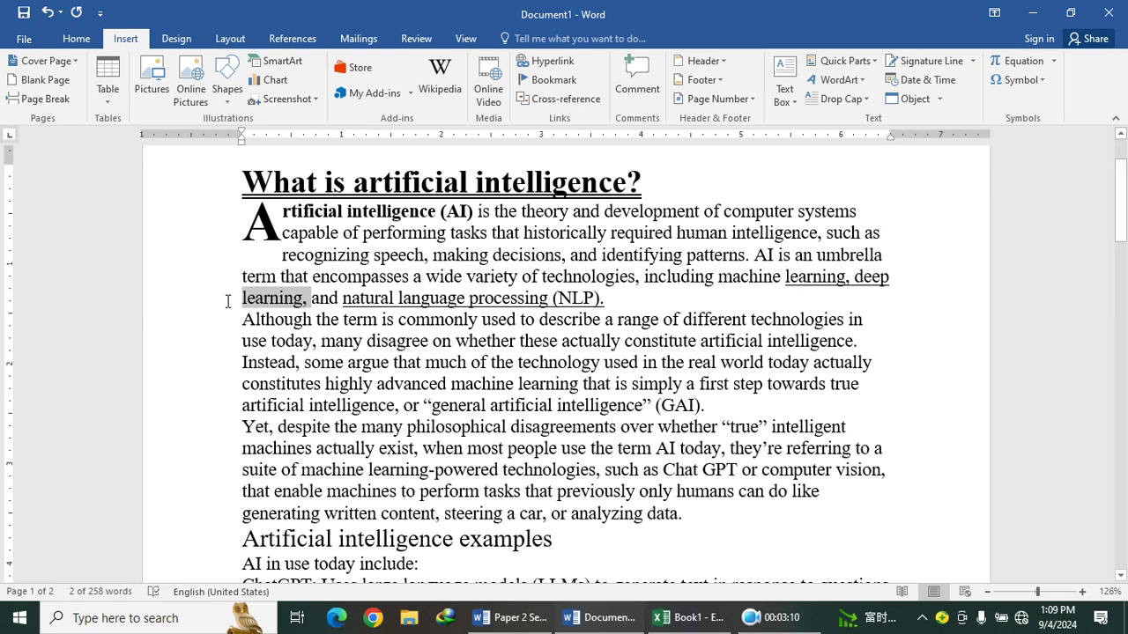
pyautogui.click(273, 275)
pyautogui.click(457, 342)
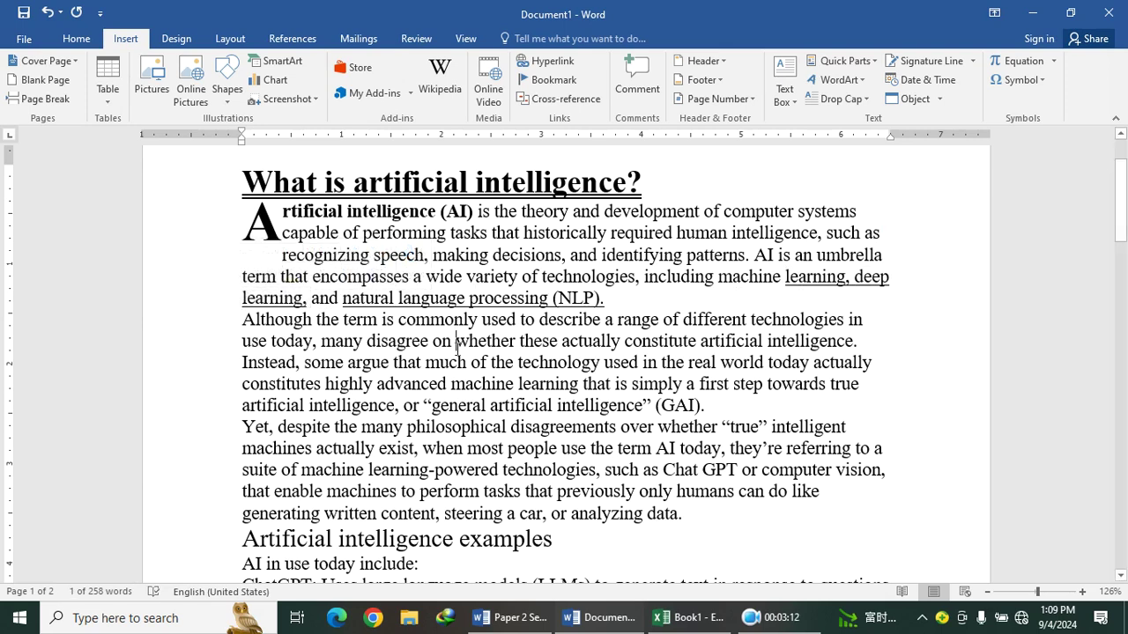
# Make "(GAI)." at the end of the second paragraph bold
pyautogui.scroll(-1, 468, 345)
pyautogui.moveTo(706, 356); pyautogui.dragTo(652, 356)
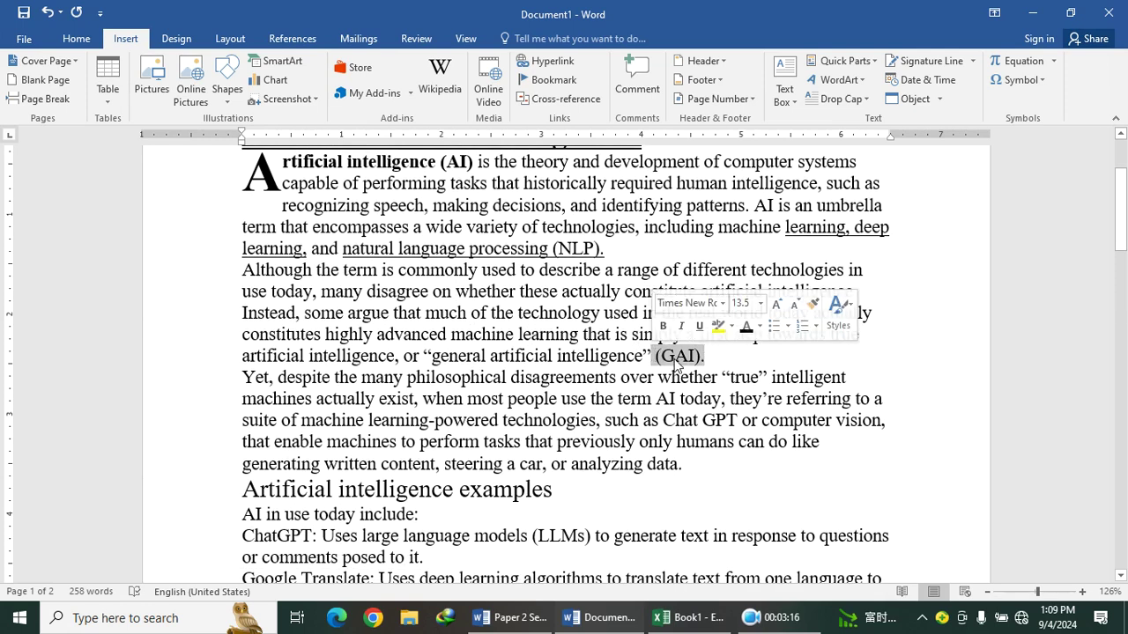
pyautogui.click(661, 327)
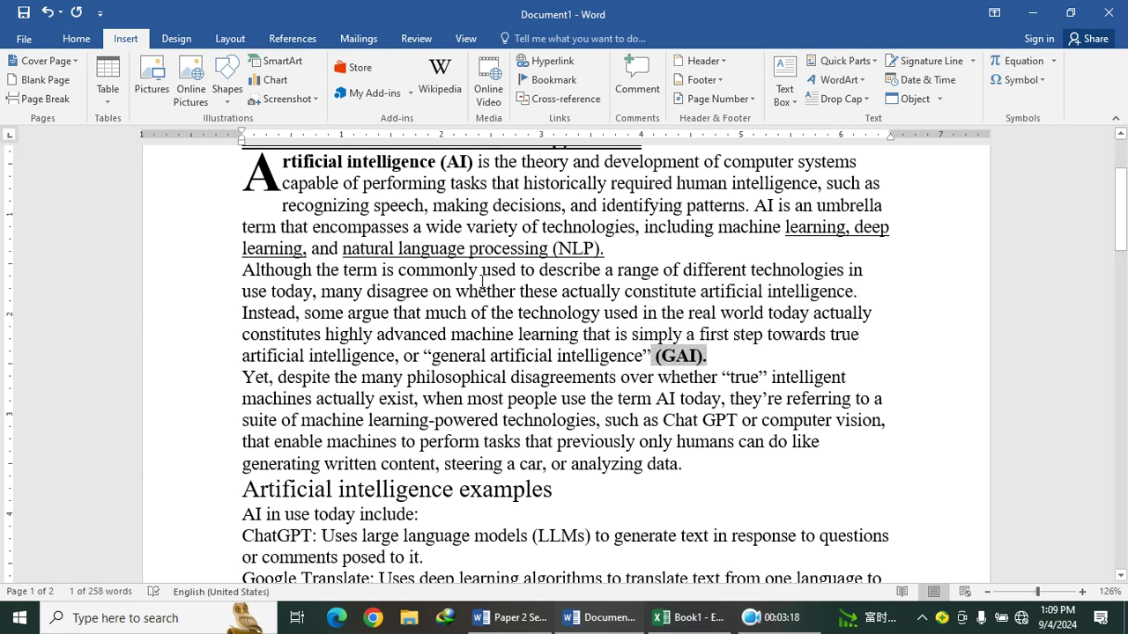
# Insert a blank line after the paragraph ending in "(GAI)." and another after the one ending in "(NLP)."
pyautogui.click(731, 361)
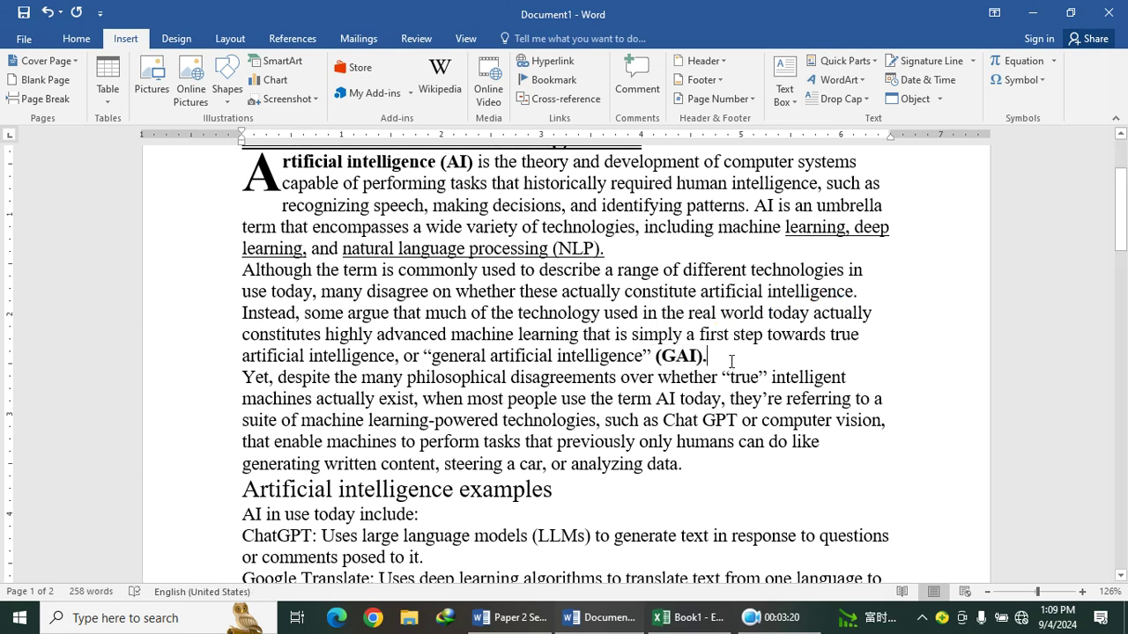
pyautogui.press('Return')
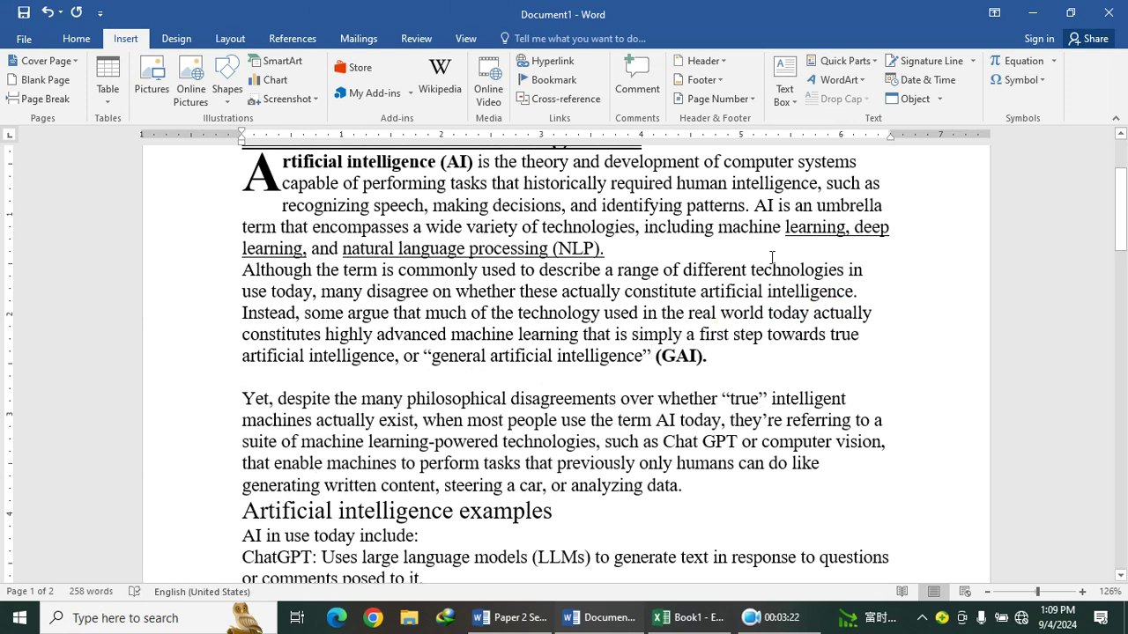
pyautogui.press('Return')
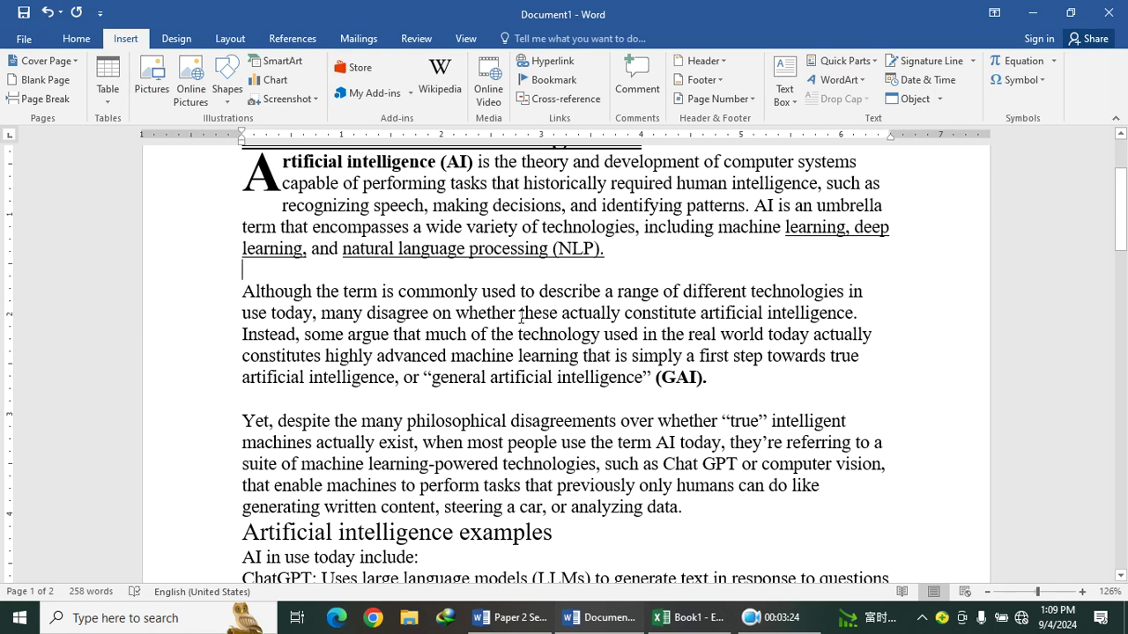
# Make "AI" bold and "Chat GPT" bold and underlined in the third paragraph
pyautogui.moveTo(675, 445); pyautogui.dragTo(657, 447)
pyautogui.click(667, 419)
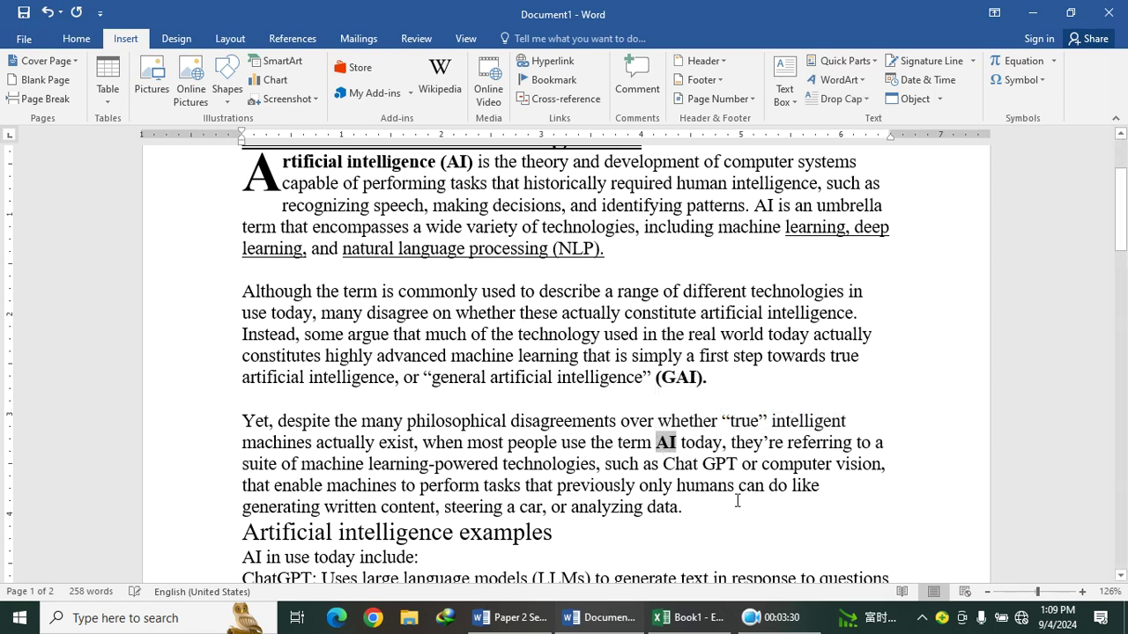
pyautogui.moveTo(741, 467); pyautogui.dragTo(681, 473)
pyautogui.click(689, 444)
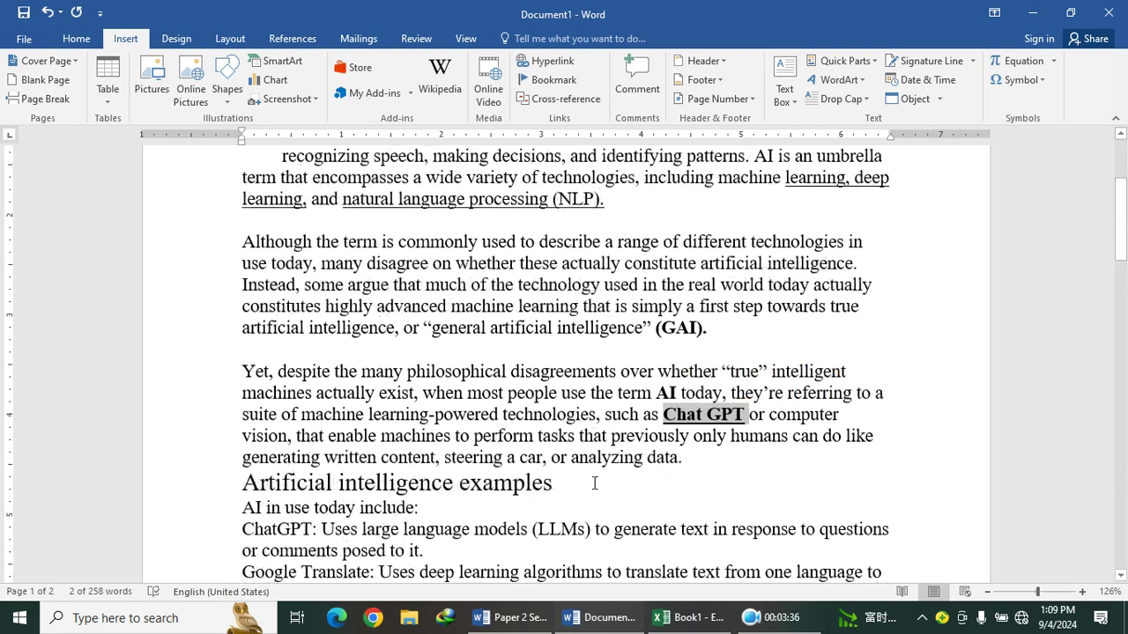
# Check the exam paper's sample and format Document1's heading "Artificial intelligence examples" as strikethrough and bold
pyautogui.scroll(-2, 599, 546)
pyautogui.click(520, 618)
pyautogui.scroll(-3, 426, 411)
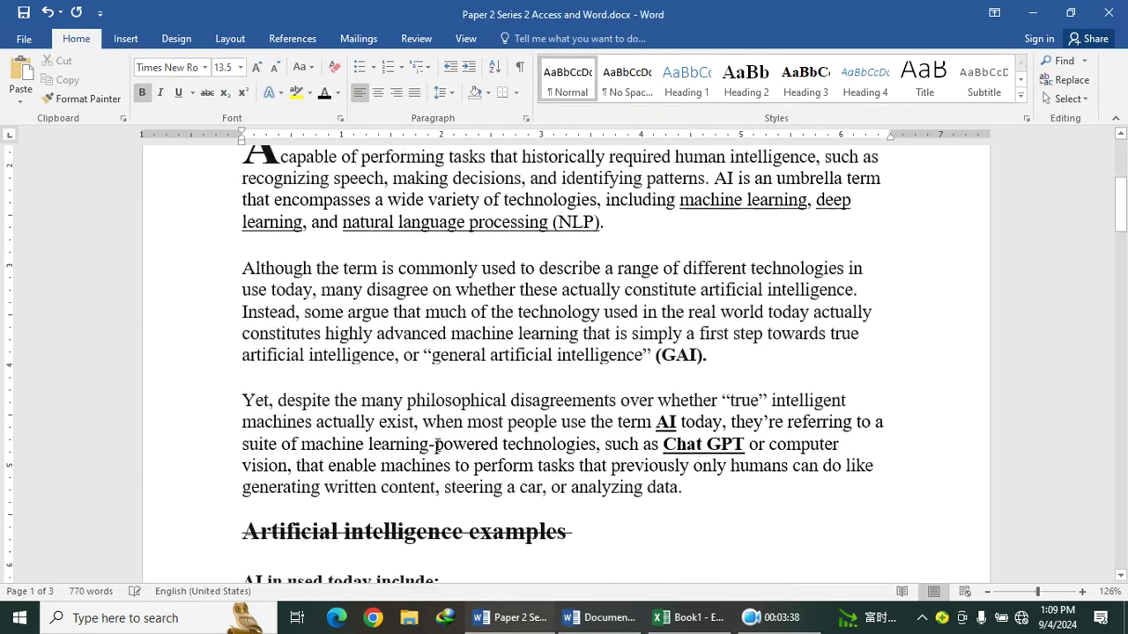
pyautogui.scroll(-2, 425, 411)
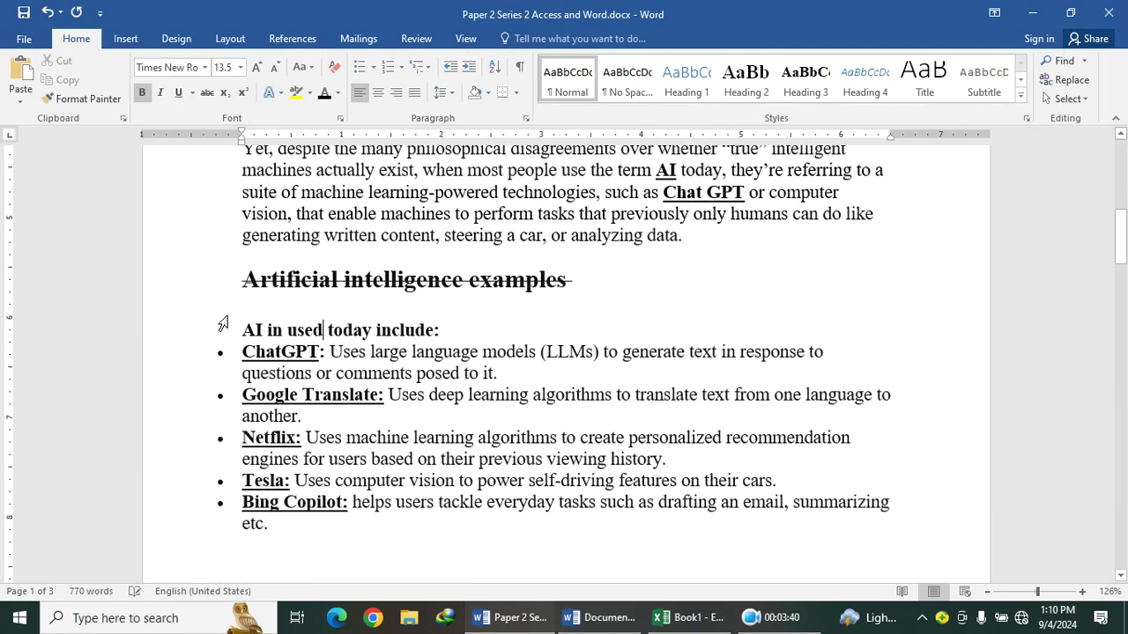
pyautogui.click(612, 616)
pyautogui.moveTo(568, 388); pyautogui.dragTo(221, 388)
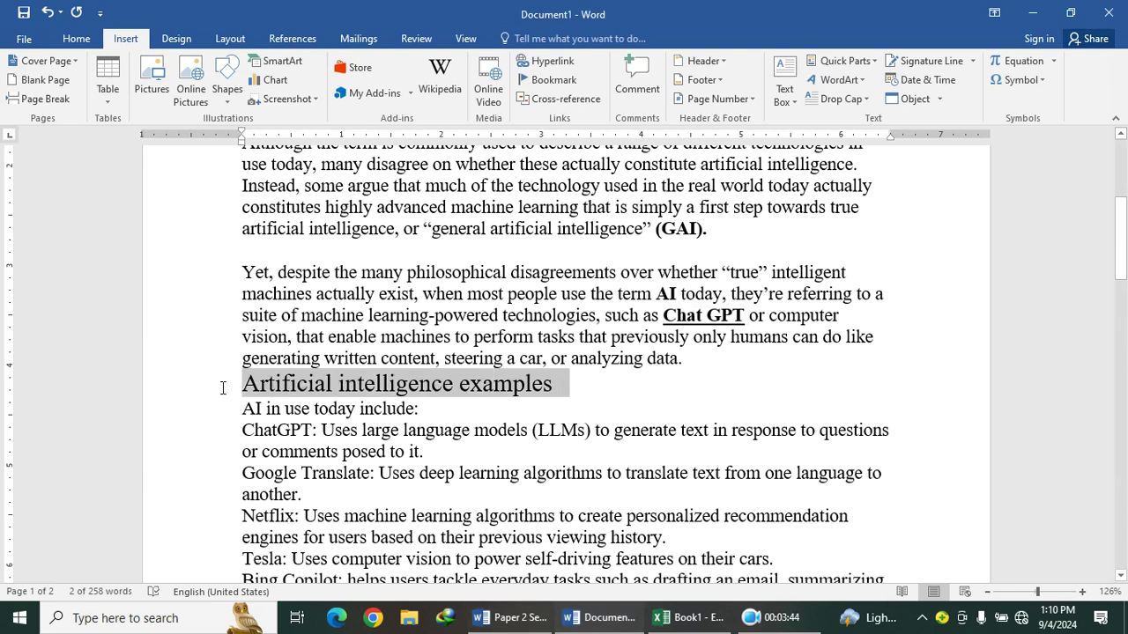
pyautogui.click(74, 39)
pyautogui.click(206, 92)
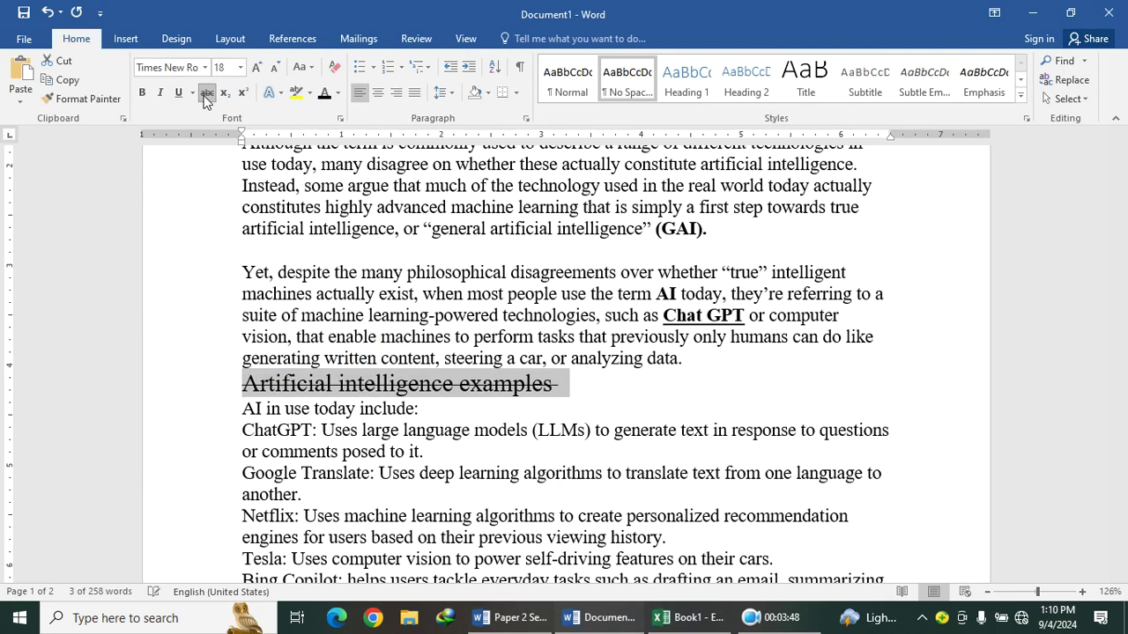
pyautogui.click(142, 92)
# Add a blank line above and another below the heading "Artificial intelligence examples"
pyautogui.click(711, 358)
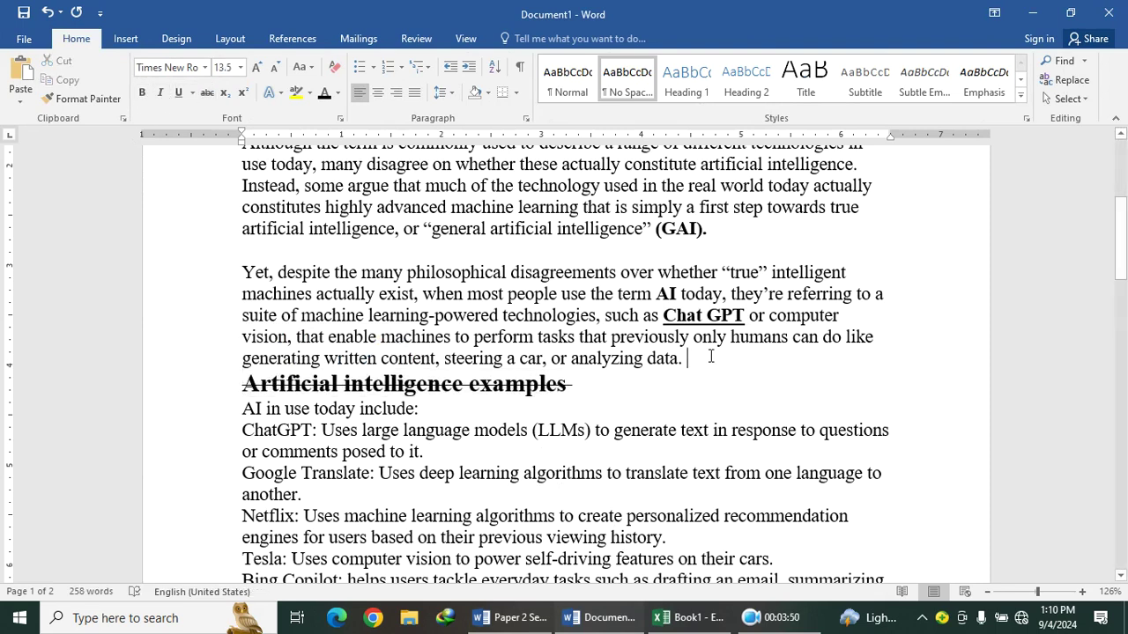
pyautogui.press('Return')
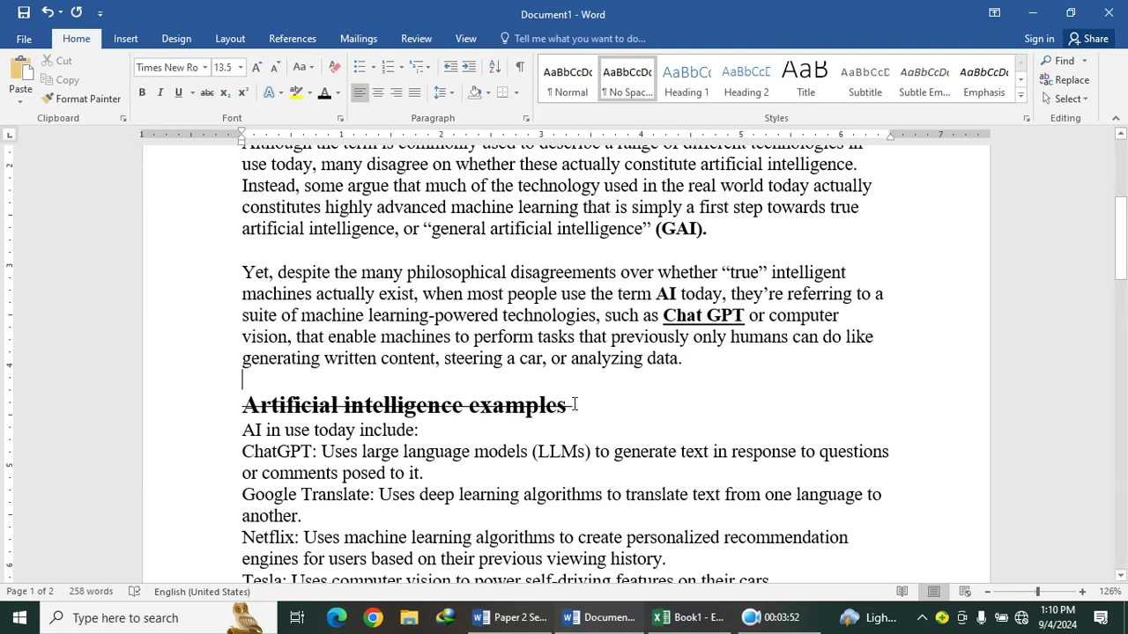
pyautogui.click(574, 404)
pyautogui.press('Return')
# Make the line "AI in use today include:" bold
pyautogui.scroll(-3, 416, 341)
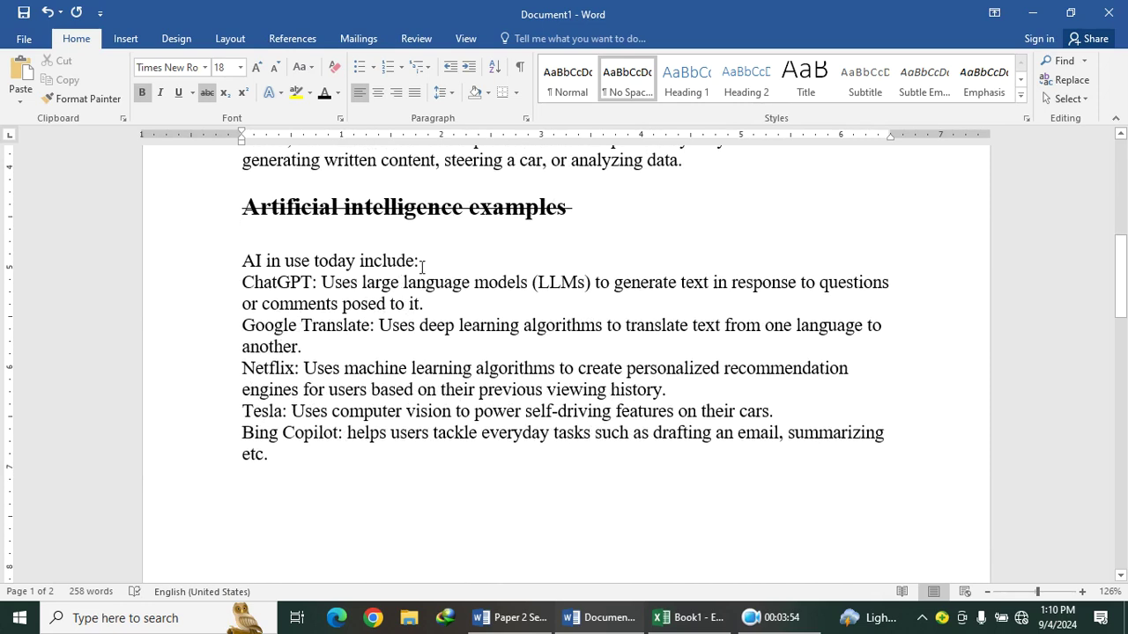
pyautogui.moveTo(419, 262); pyautogui.dragTo(245, 231)
pyautogui.click(254, 210)
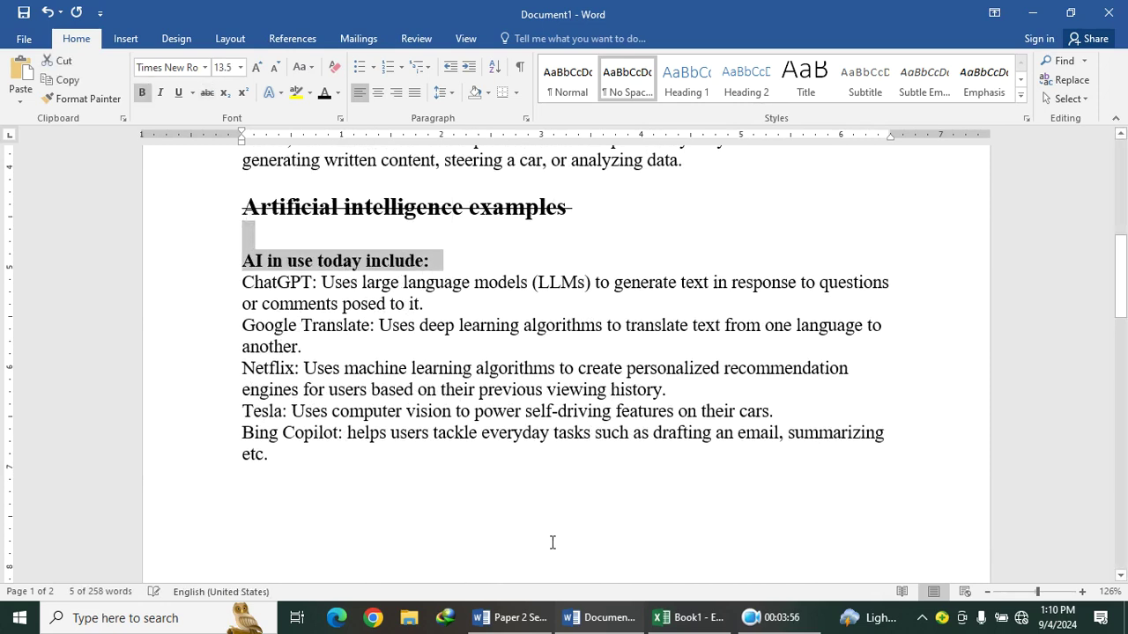
# Check the sample's list in the exam paper and turn Document1's ChatGPT, Google Translate, Netflix, Tesla and Bing Copilot paragraphs into bullet points
pyautogui.click(529, 601)
pyautogui.click(529, 619)
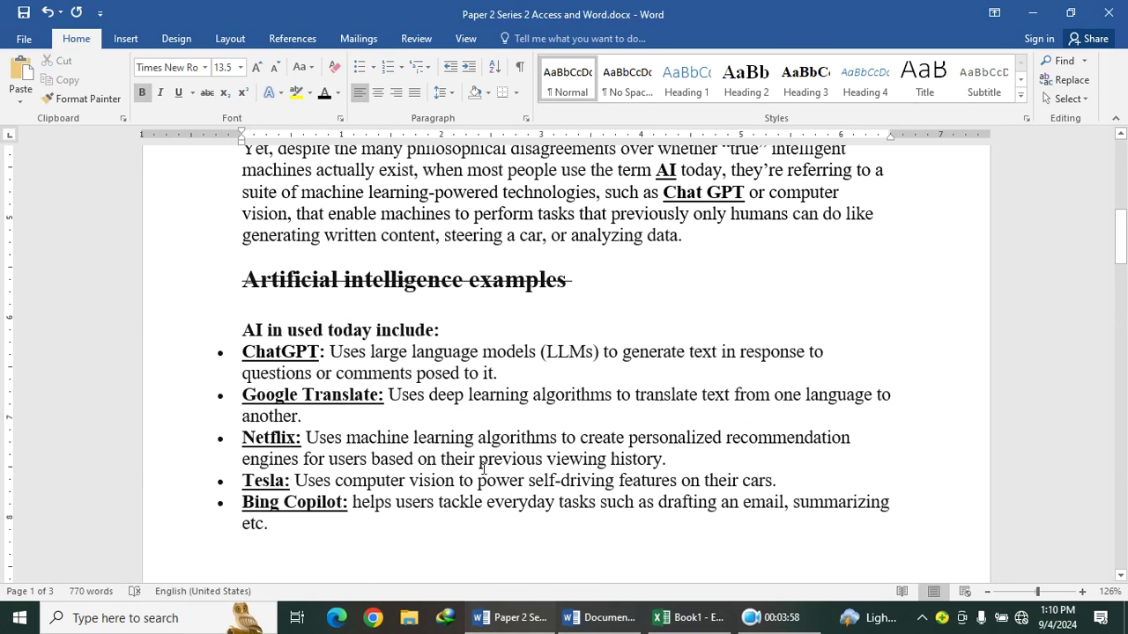
pyautogui.scroll(-2, 571, 251)
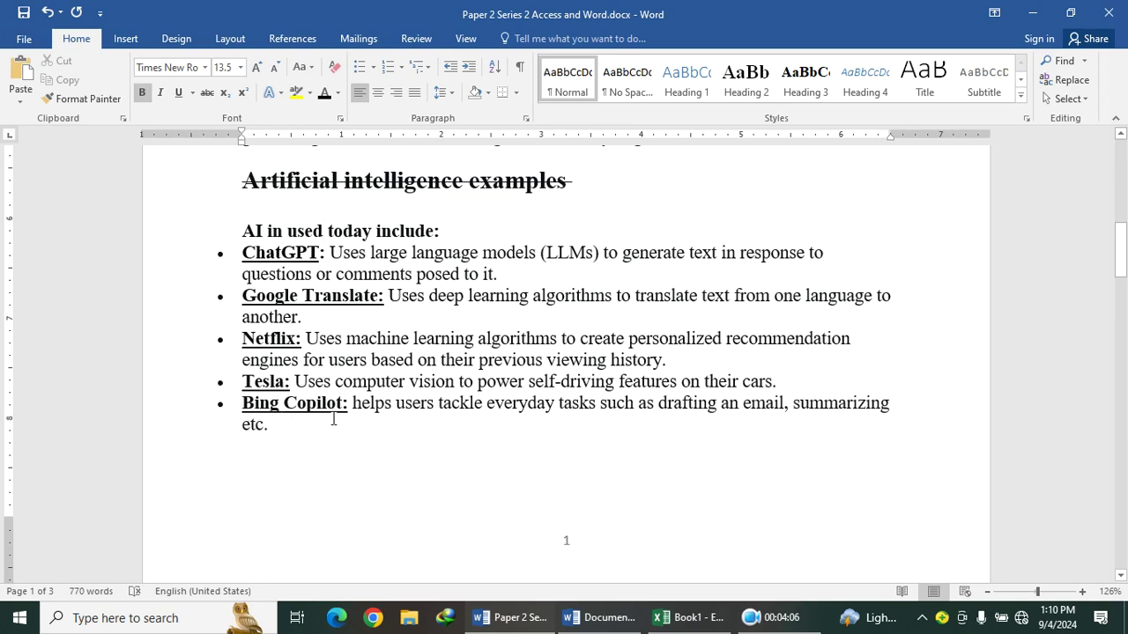
pyautogui.click(599, 618)
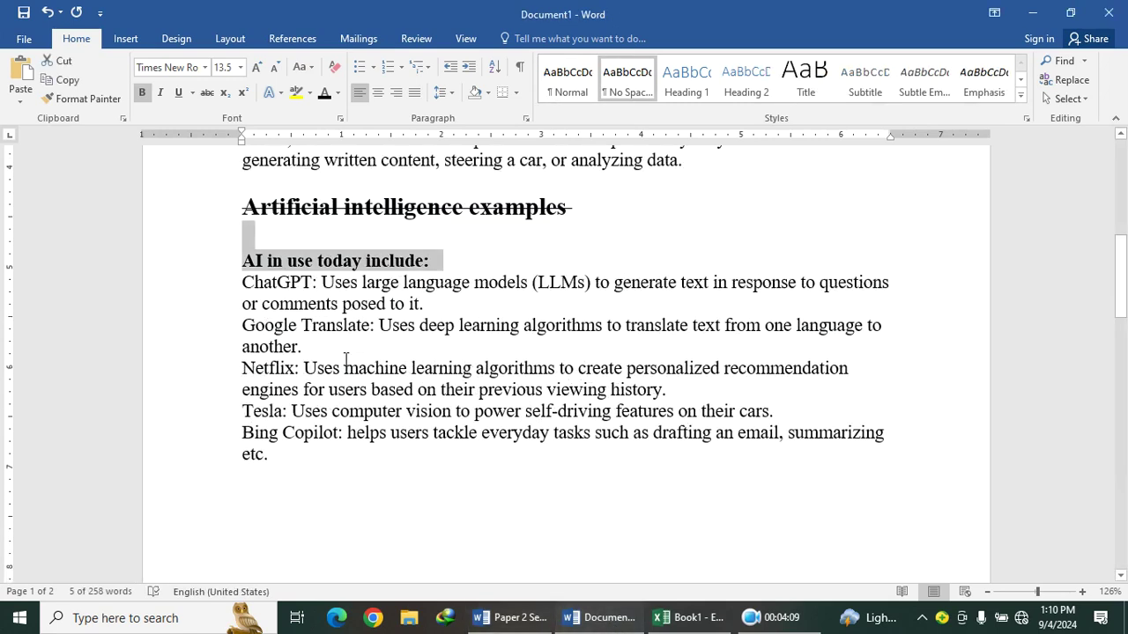
pyautogui.click(240, 282)
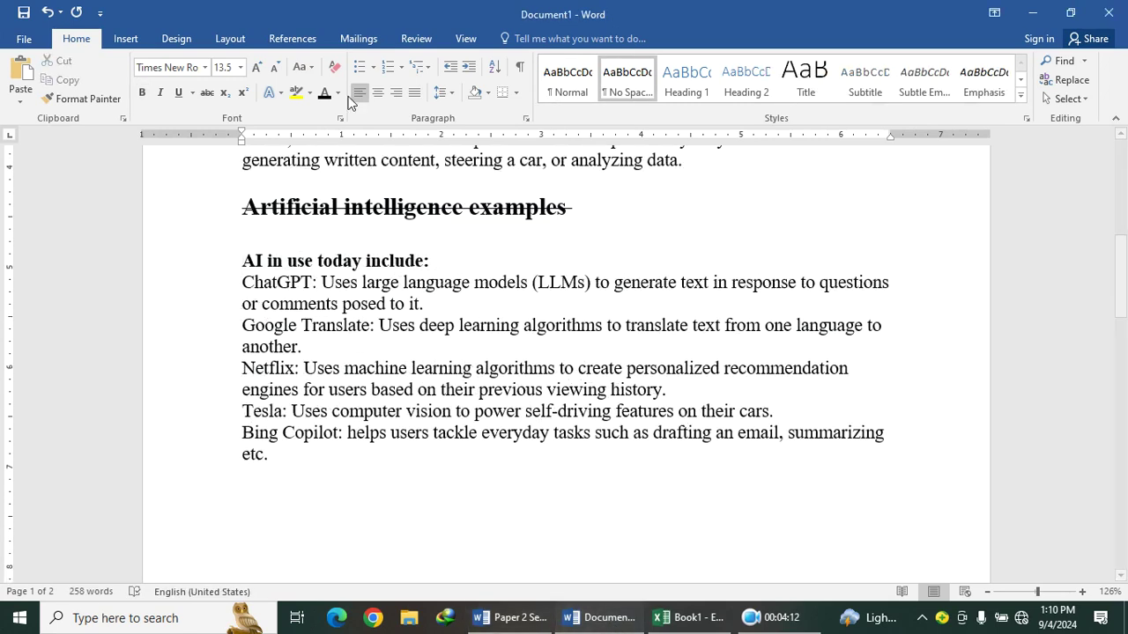
pyautogui.click(360, 67)
pyautogui.click(241, 330)
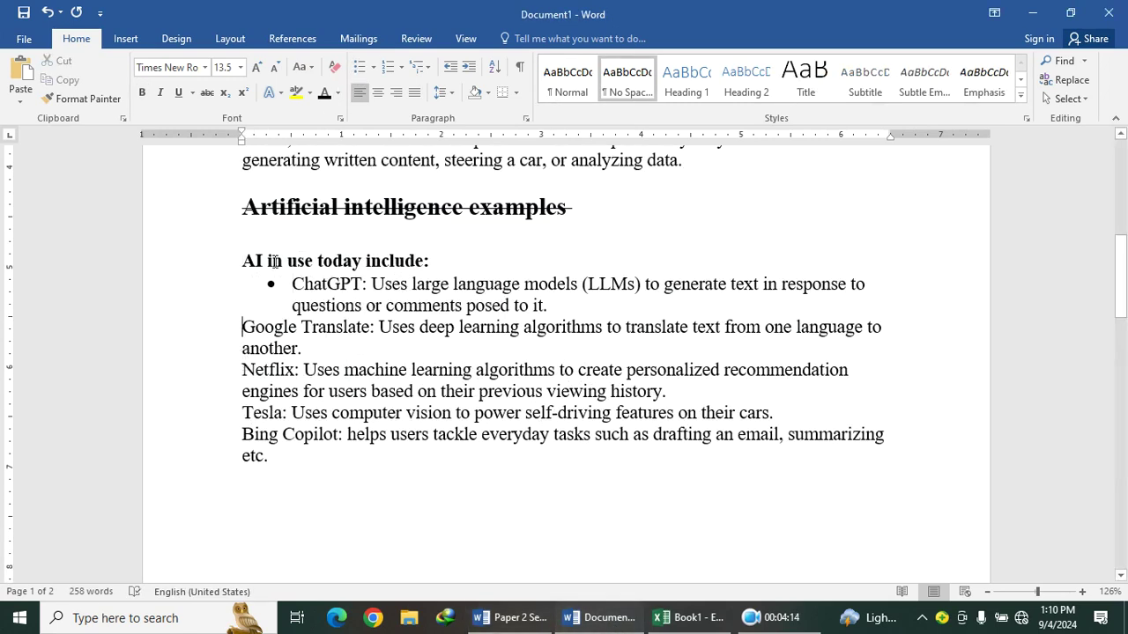
pyautogui.click(361, 67)
pyautogui.click(220, 376)
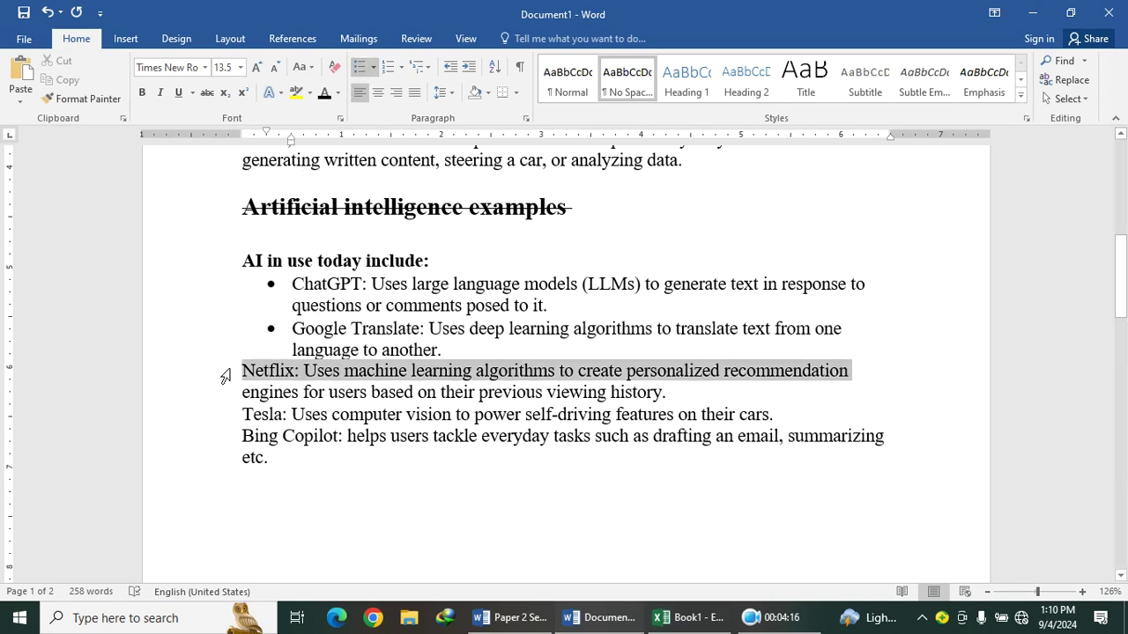
pyautogui.click(242, 377)
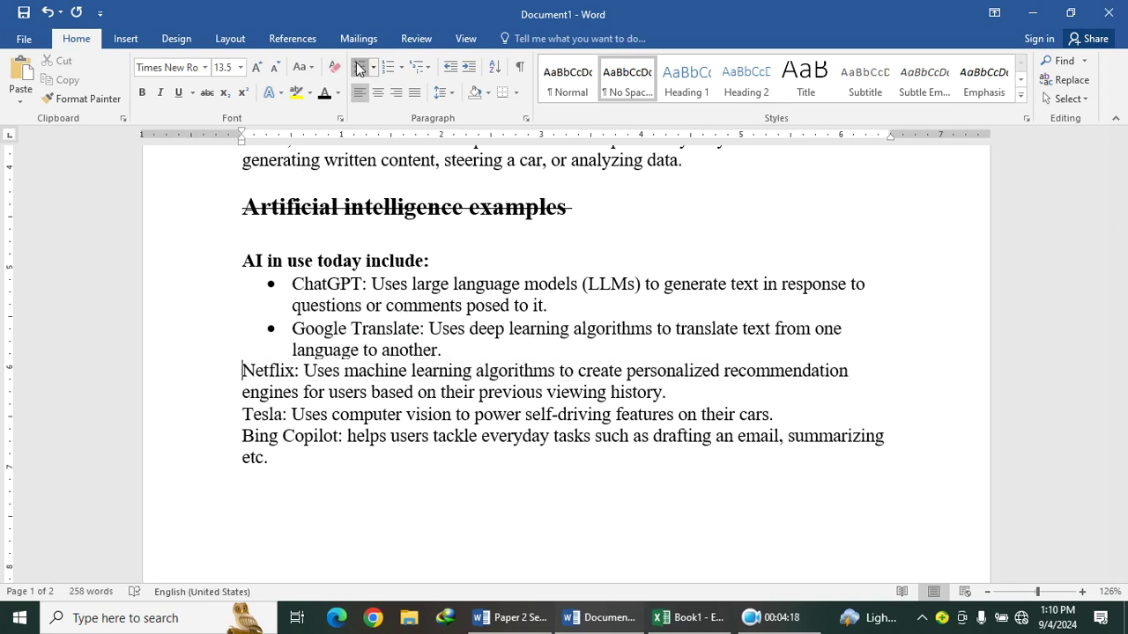
pyautogui.click(361, 67)
pyautogui.click(240, 414)
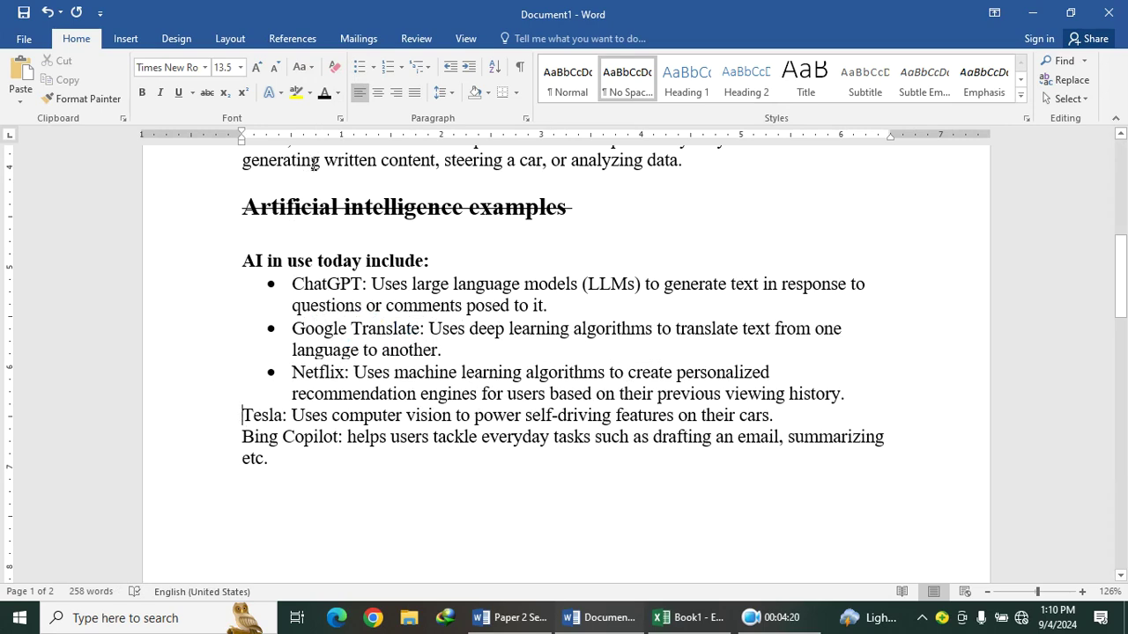
pyautogui.click(360, 67)
pyautogui.click(240, 438)
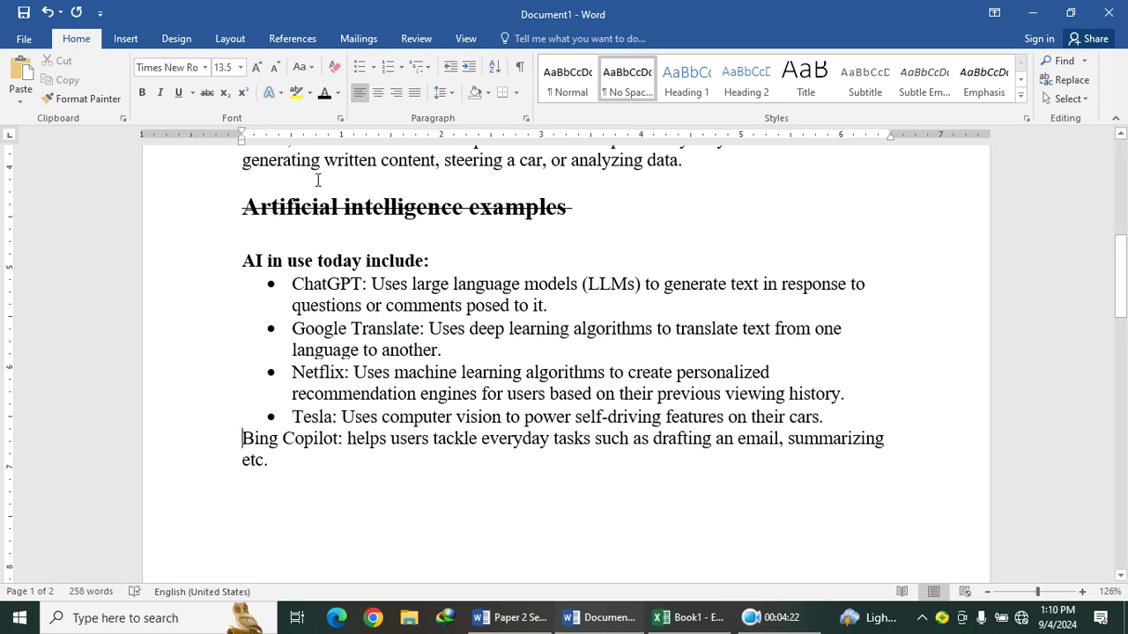
pyautogui.click(360, 67)
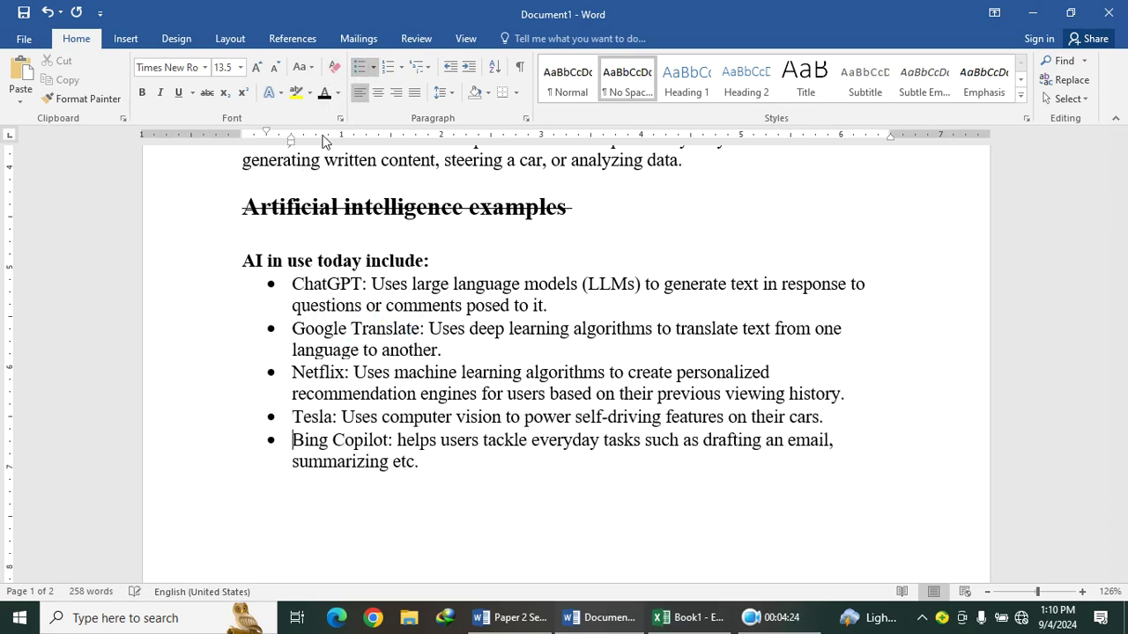
# Make the list labels "Tesla:" and "Bing Copilot:" bold and underlined
pyautogui.moveTo(343, 427); pyautogui.dragTo(293, 418)
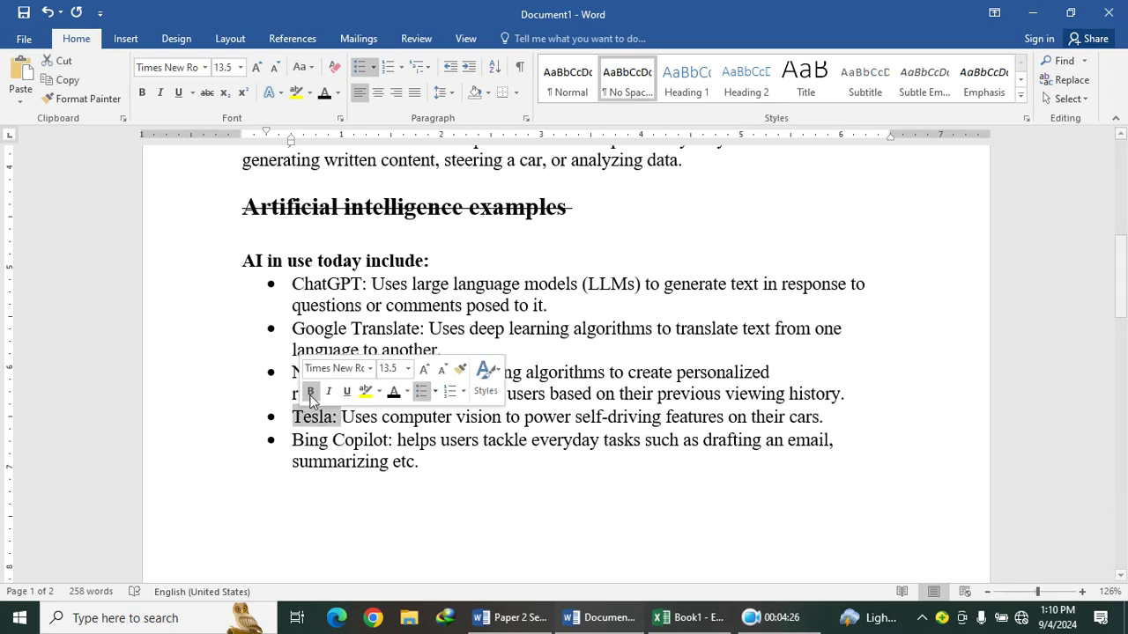
pyautogui.hotkey('ctrl', 'b')
pyautogui.moveTo(368, 440); pyautogui.dragTo(294, 440)
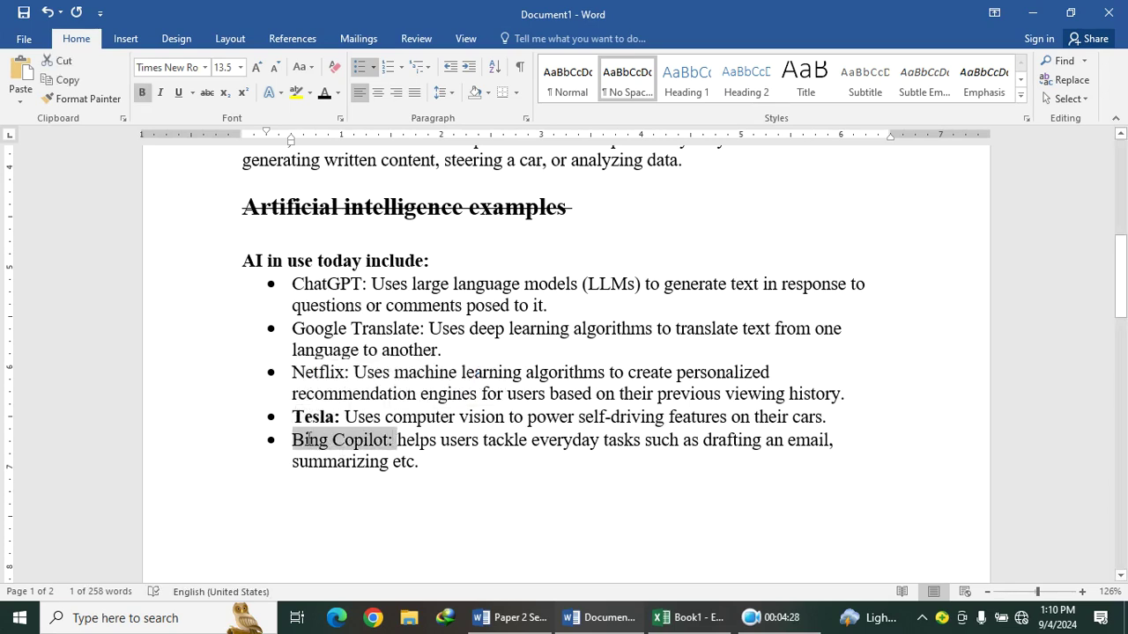
pyautogui.click(319, 410)
pyautogui.click(354, 411)
pyautogui.click(294, 394)
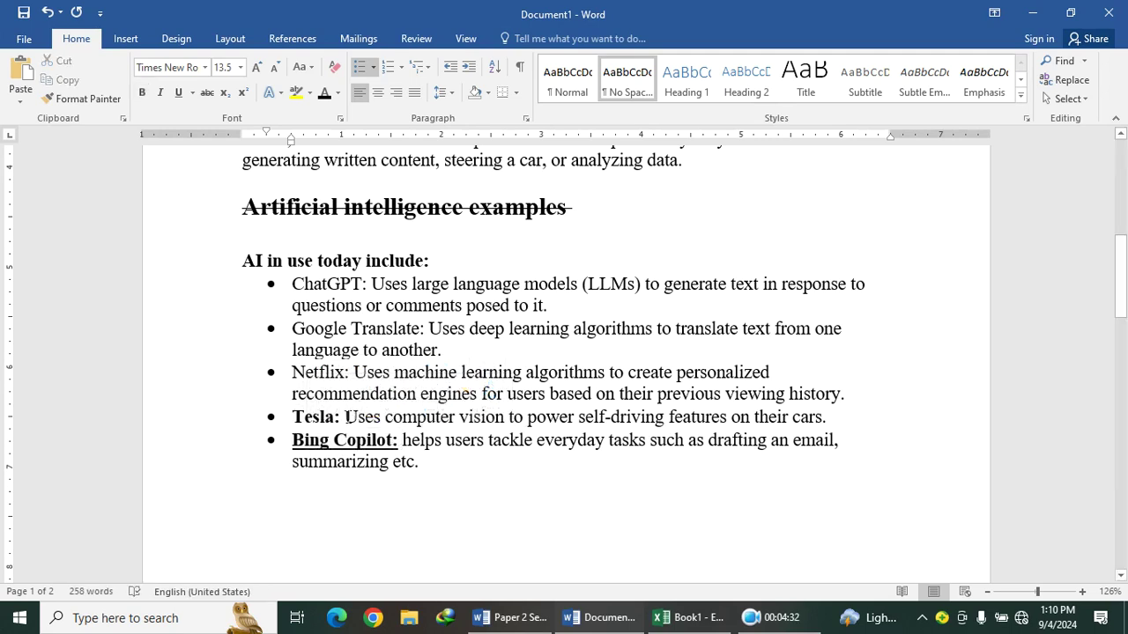
pyautogui.moveTo(310, 416); pyautogui.dragTo(342, 416)
pyautogui.click(349, 389)
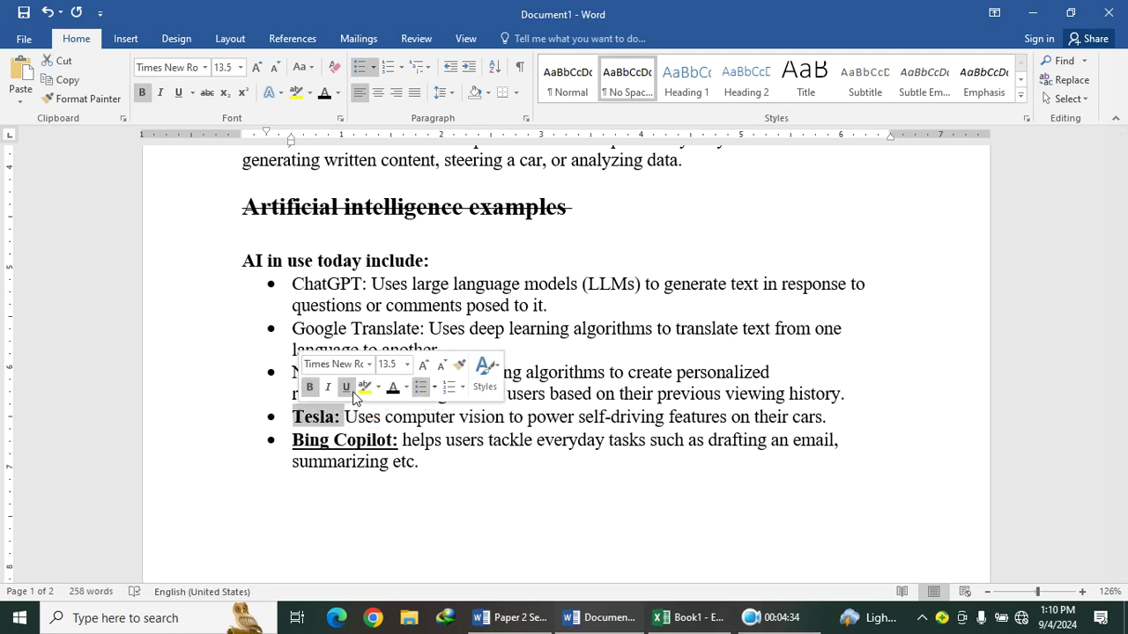
# Make the list label "Google Translate:" bold and underlined
pyautogui.moveTo(350, 331); pyautogui.dragTo(295, 330)
pyautogui.click(311, 301)
pyautogui.click(349, 301)
pyautogui.click(407, 349)
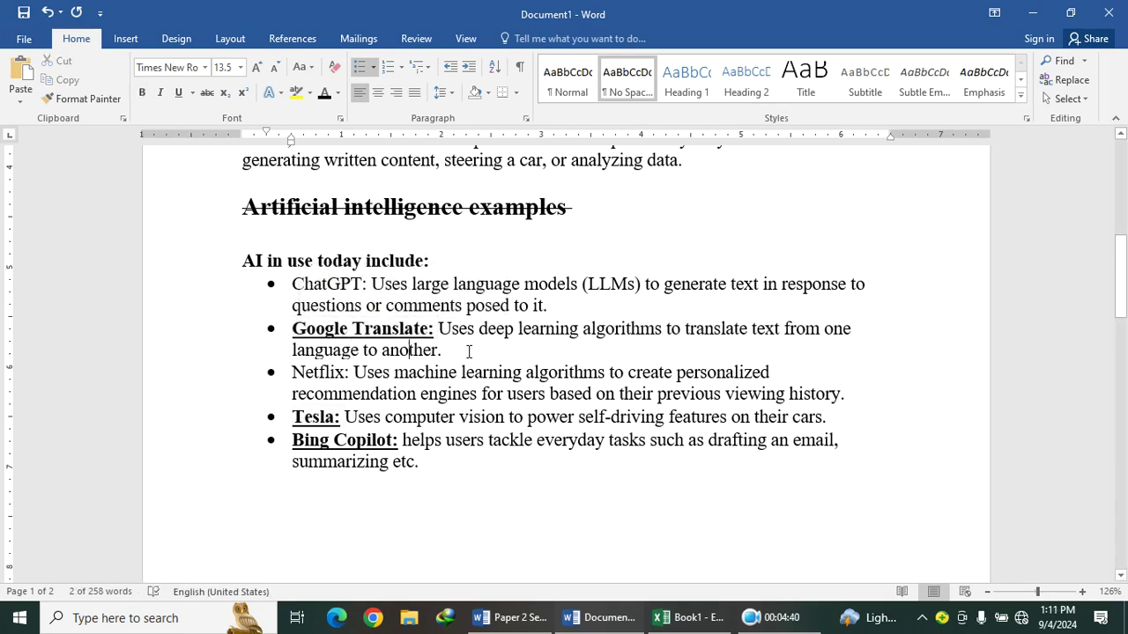
# Copy the bold, underlined formatting of "Google Translate:" to the list labels "ChatGPT:" and "Netflix:", keeping the Netflix paragraph bulleted
pyautogui.click(80, 99)
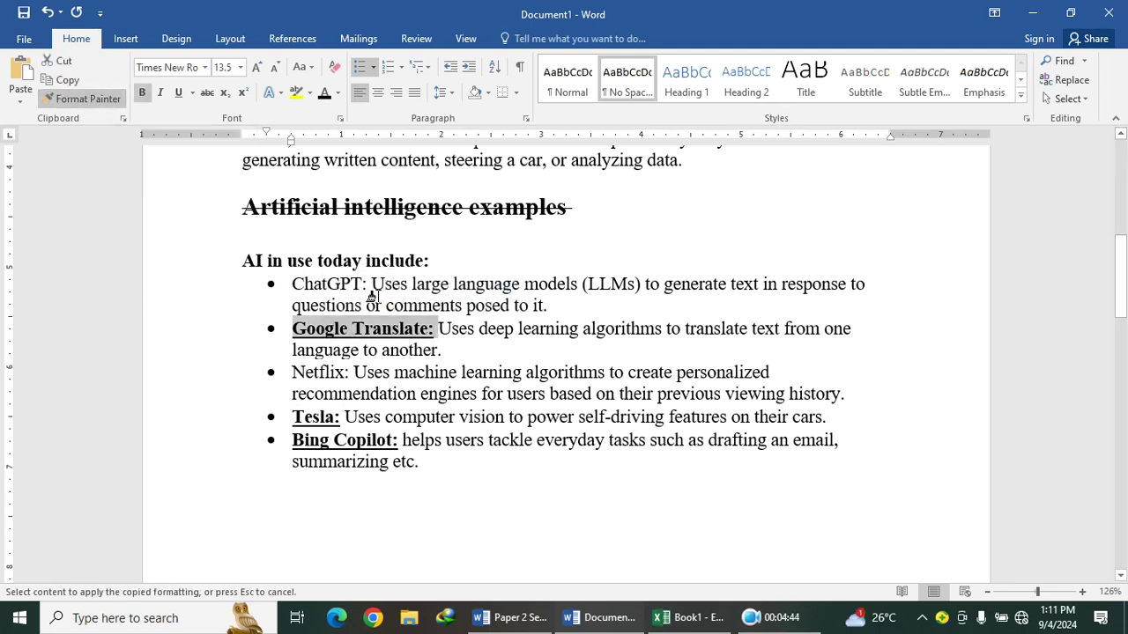
pyautogui.moveTo(376, 282); pyautogui.dragTo(284, 280)
pyautogui.click(77, 99)
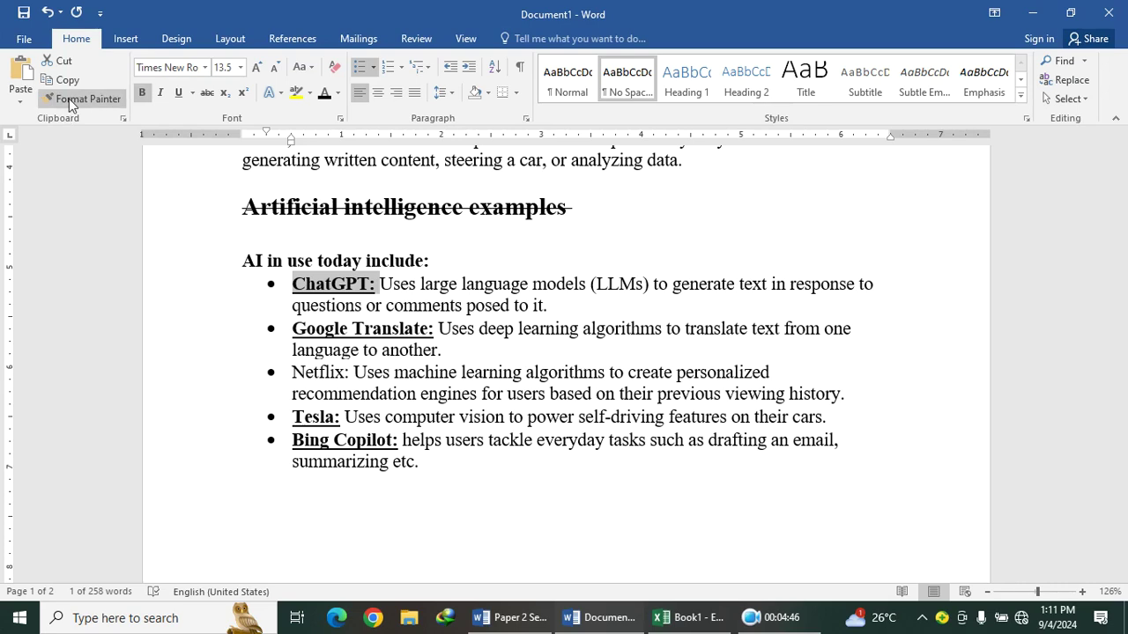
pyautogui.moveTo(352, 375); pyautogui.dragTo(286, 375)
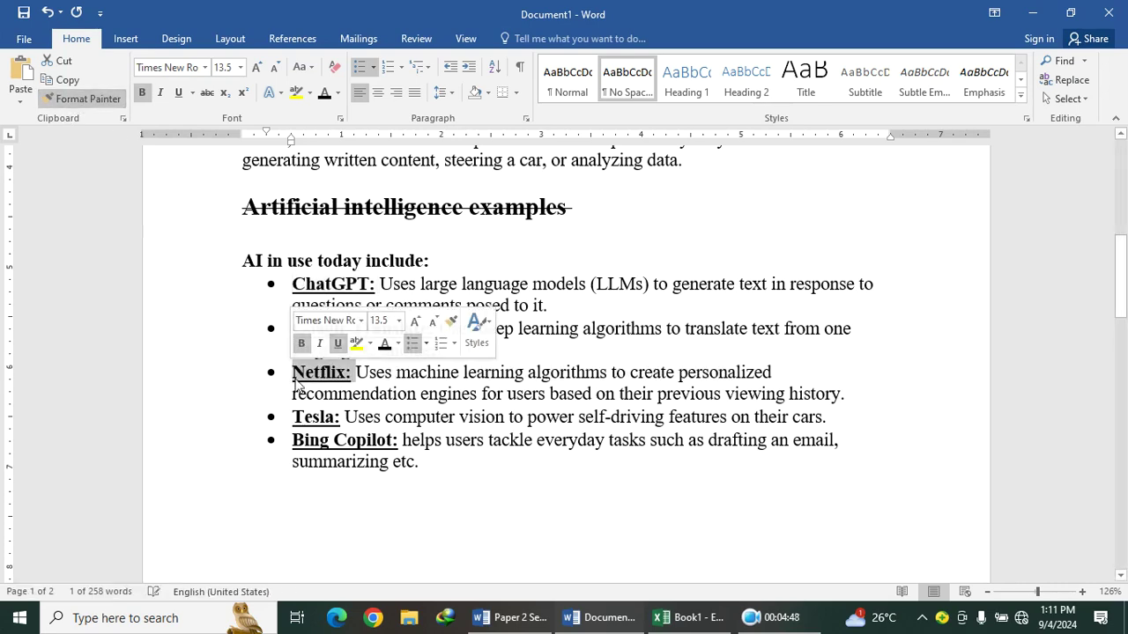
pyautogui.click(451, 346)
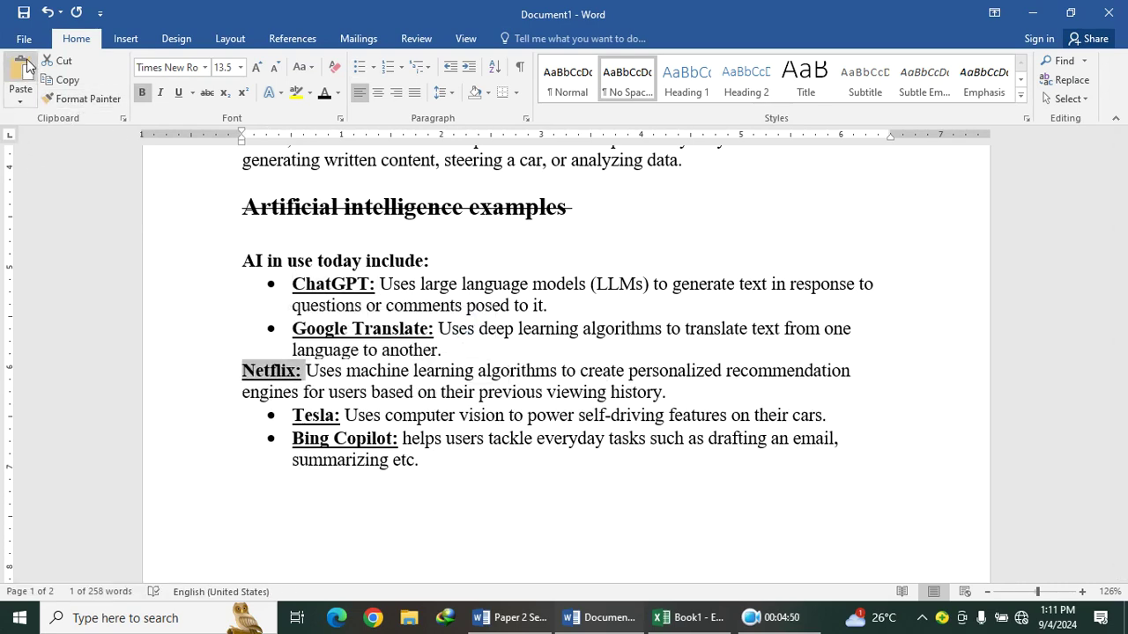
pyautogui.click(47, 12)
pyautogui.click(427, 259)
# Switch to the exam paper and copy the sample text from the "What is artificial intelligence?" heading through the Bing Copilot bullet
pyautogui.scroll(6, 431, 388)
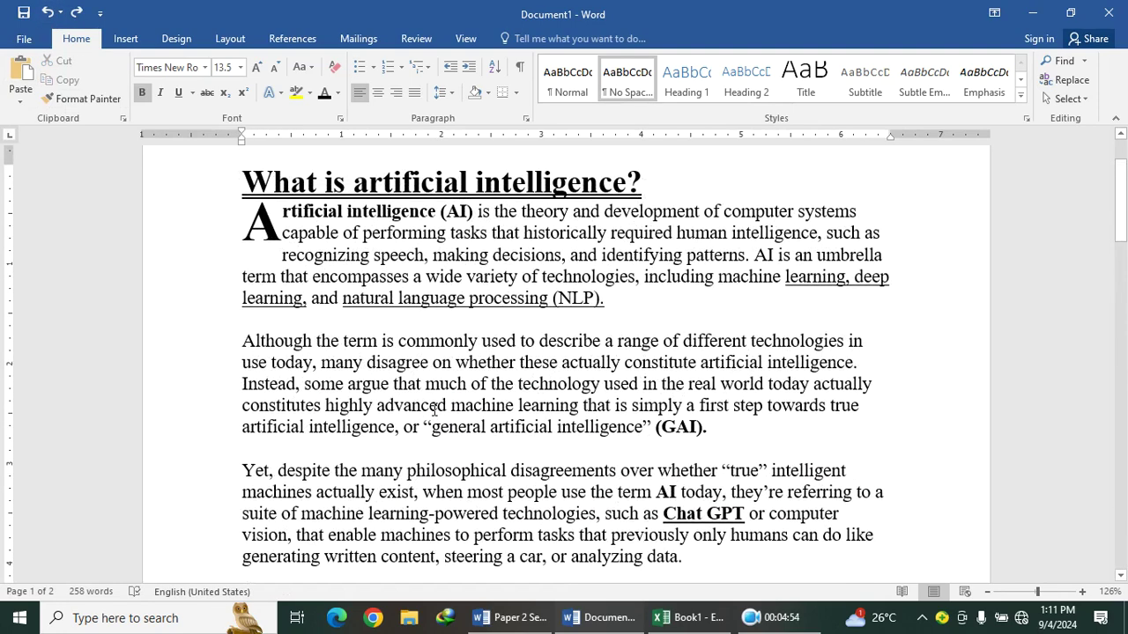
pyautogui.scroll(2, 424, 349)
pyautogui.scroll(-3, 405, 458)
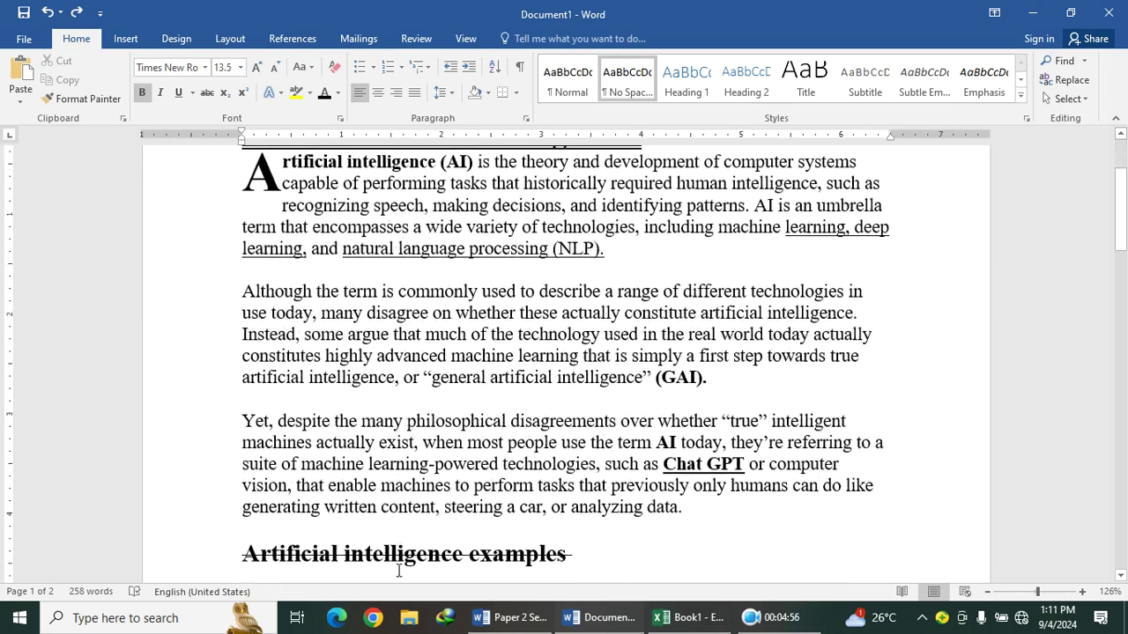
pyautogui.click(511, 617)
pyautogui.scroll(2, 398, 518)
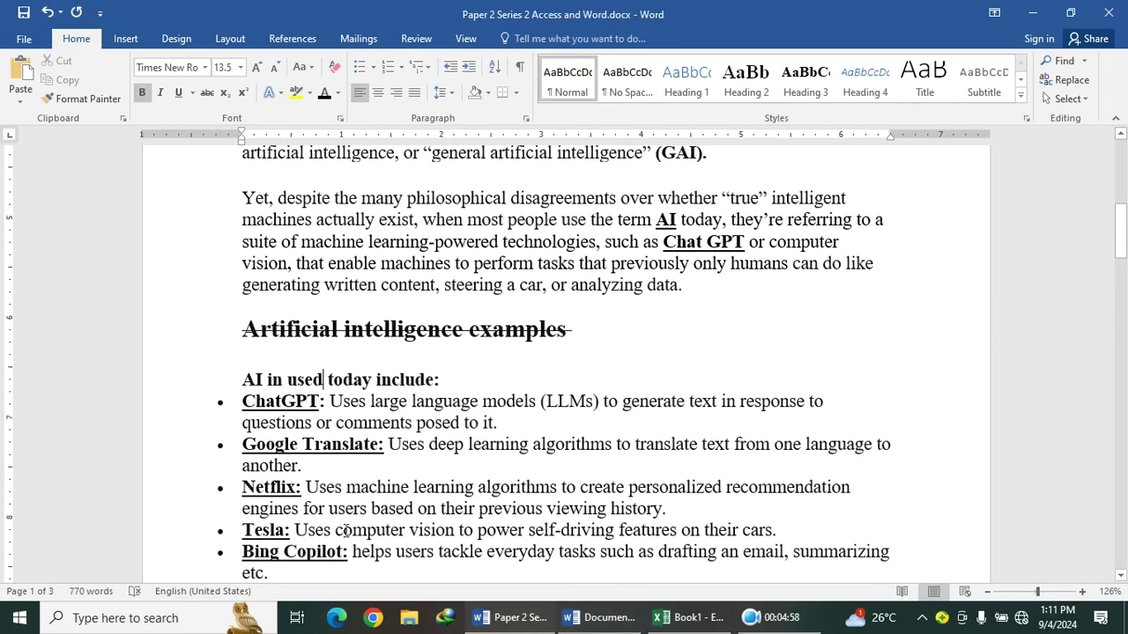
pyautogui.scroll(-2, 346, 531)
pyautogui.moveTo(271, 474); pyautogui.dragTo(174, 379)
pyautogui.hotkey('ctrl', 'c')
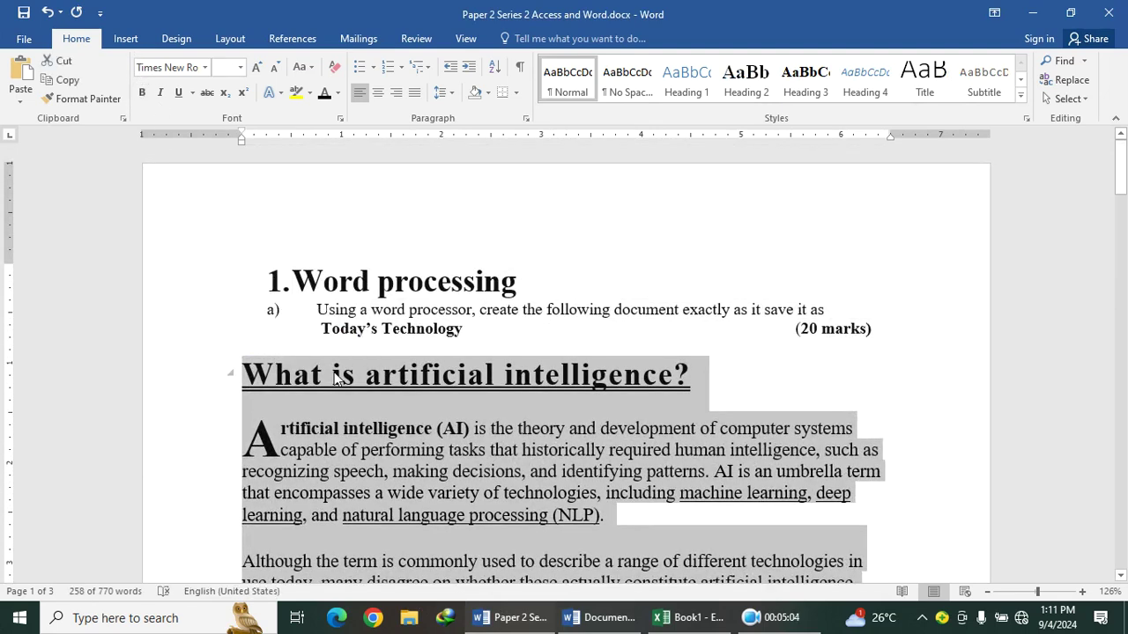
pyautogui.scroll(-1, 799, 381)
pyautogui.click(814, 319)
pyautogui.scroll(-5, 610, 306)
pyautogui.scroll(-20, 609, 305)
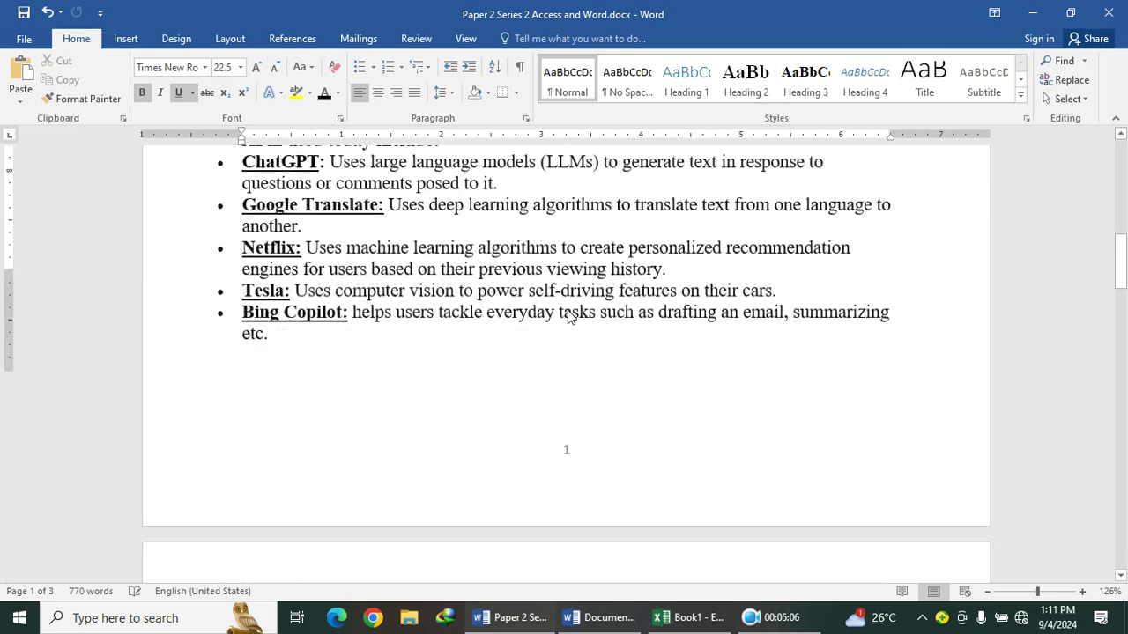
# Replace the whole text of Document1 with the sample text copied from the exam paper
pyautogui.click(599, 618)
pyautogui.scroll(3, 373, 345)
pyautogui.moveTo(234, 281); pyautogui.dragTo(565, 509)
pyautogui.hotkey('ctrl', 'v')
pyautogui.press('Escape')
pyautogui.scroll(5, 566, 508)
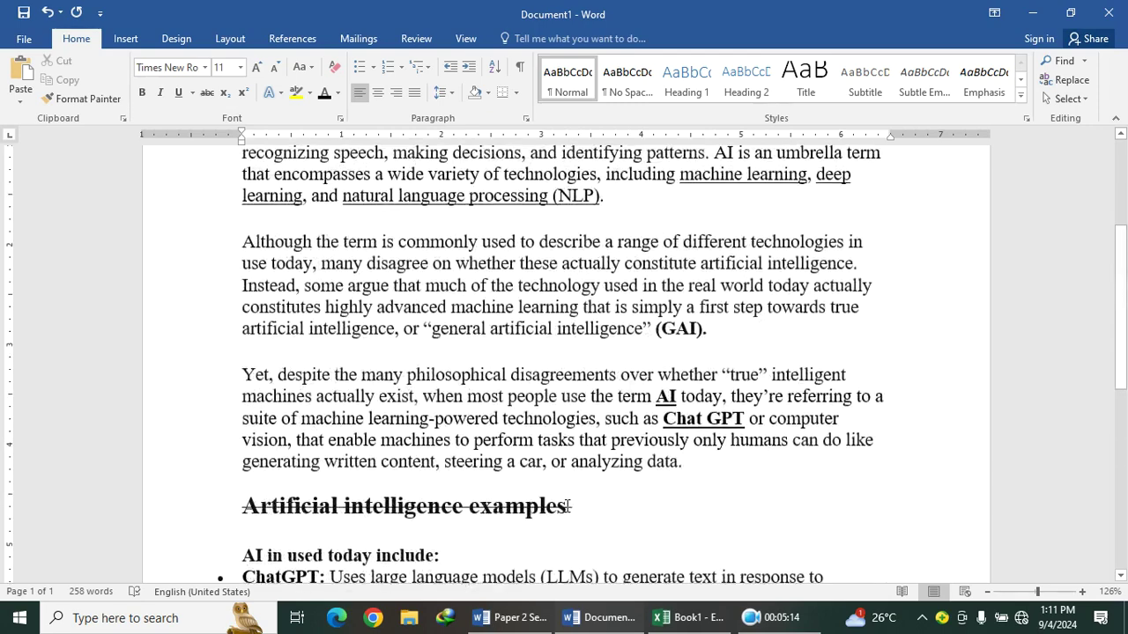
pyautogui.scroll(3, 567, 505)
pyautogui.scroll(-1, 599, 353)
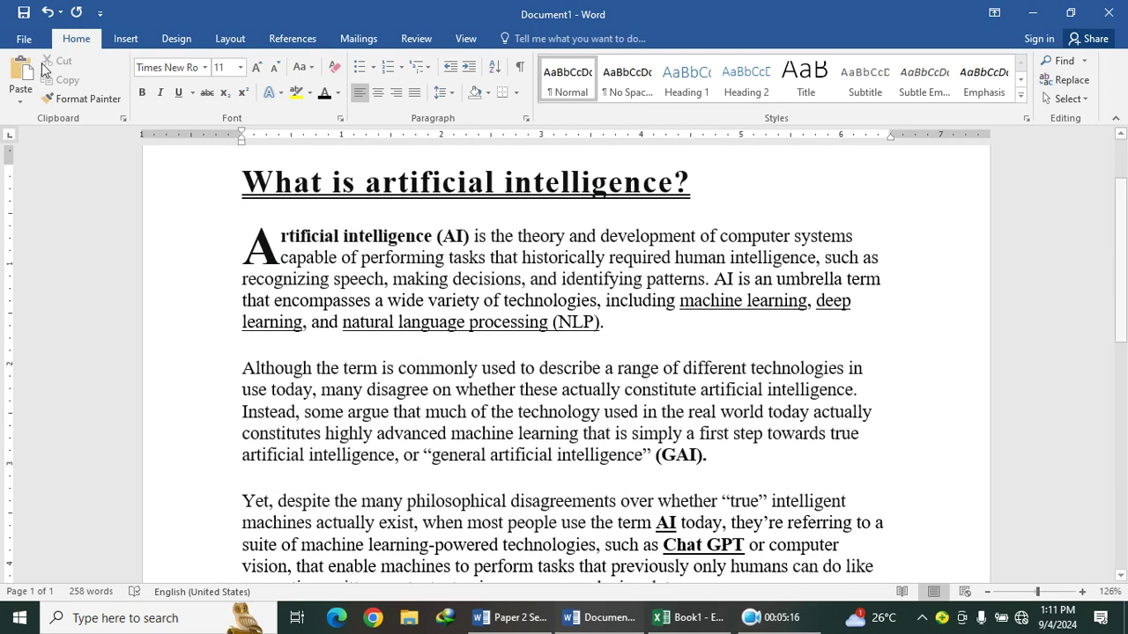
# Save the document in the Documents folder as a Word document named "Today's Technology"
pyautogui.click(24, 12)
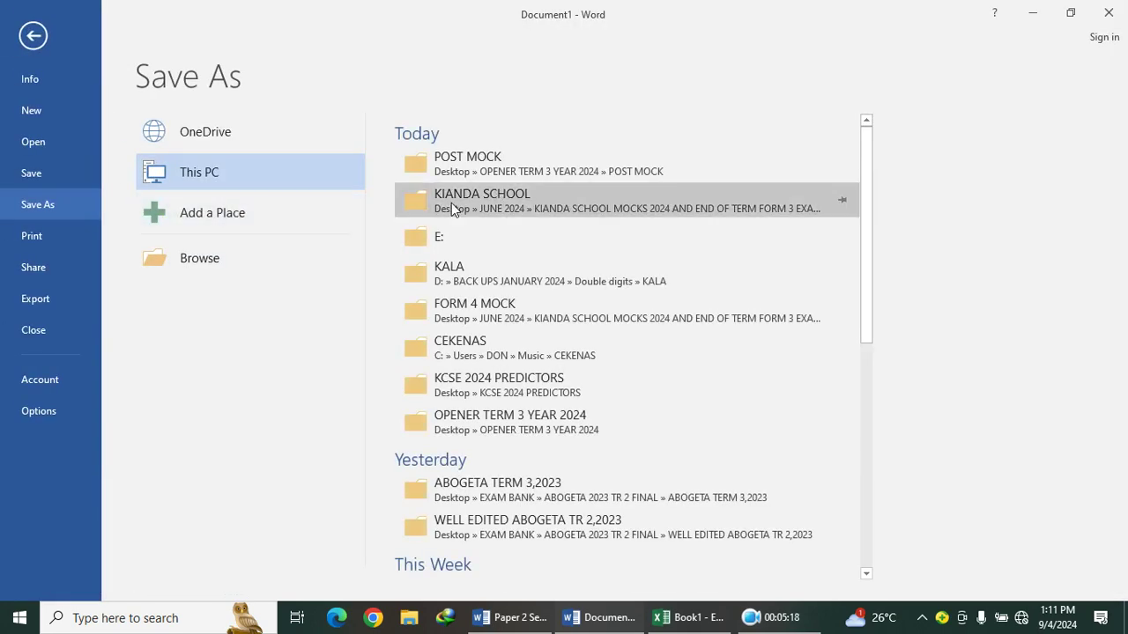
pyautogui.click(217, 267)
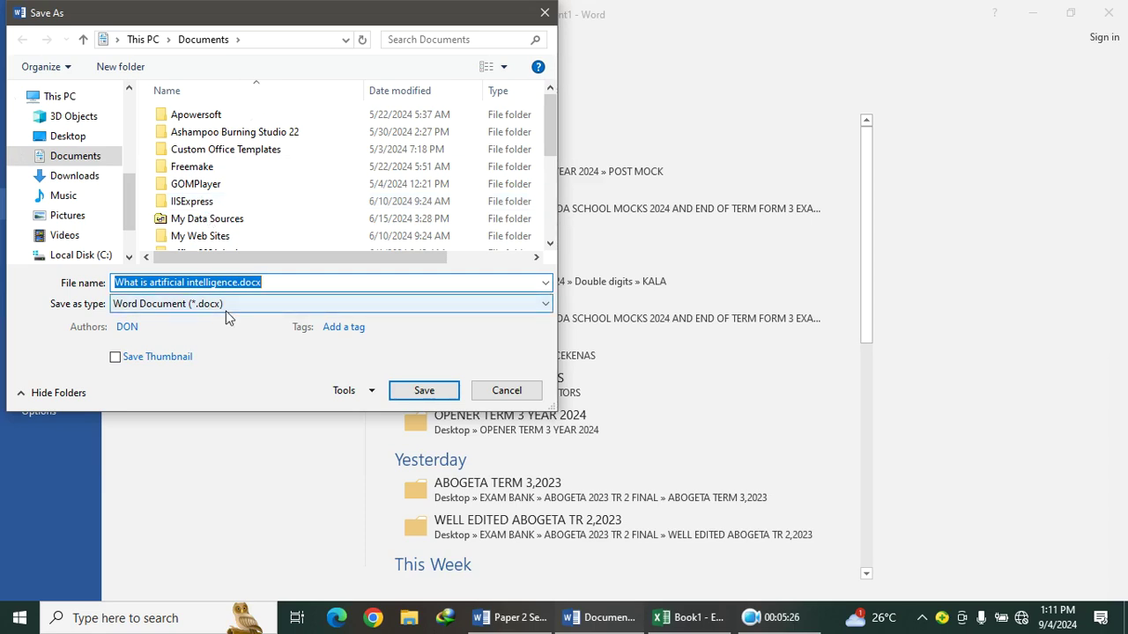
pyautogui.write('T')
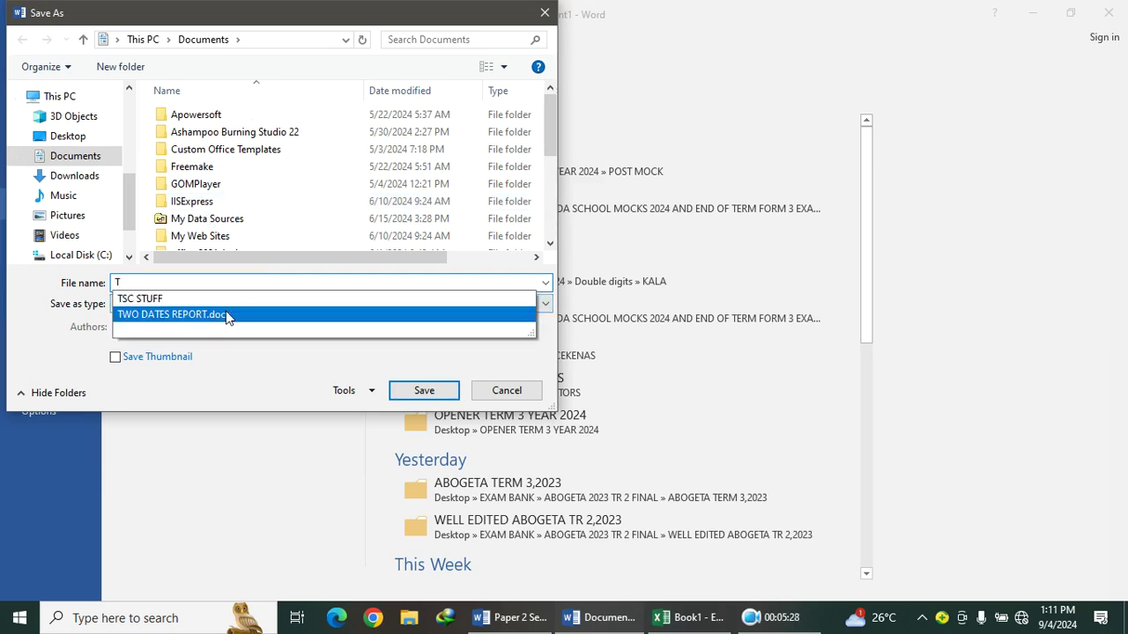
pyautogui.write("oday's Technoll")
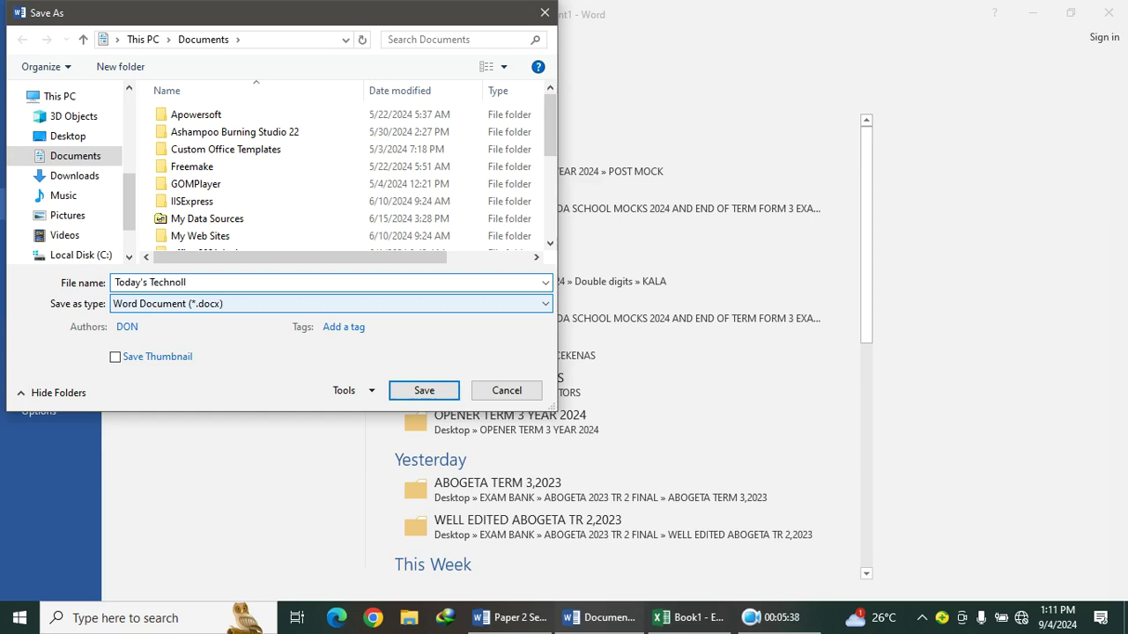
pyautogui.write('gy')
pyautogui.click(418, 390)
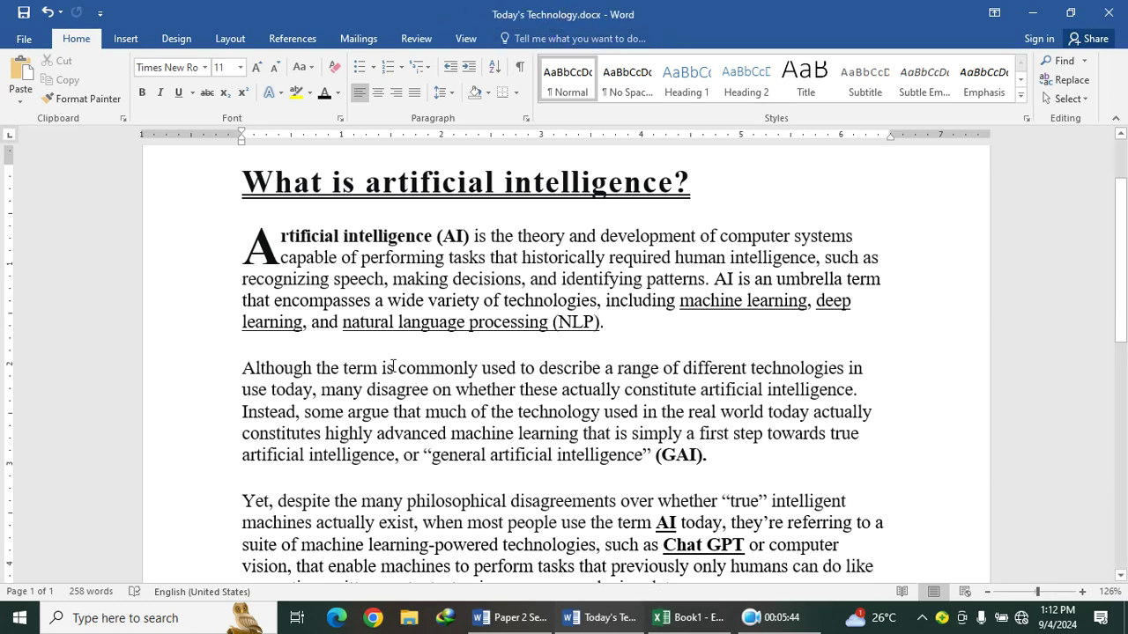
# Read task b in the exam paper and paste a copy of the Today's Technology work onto a new page after the bullet list
pyautogui.scroll(-10, 393, 366)
pyautogui.click(501, 615)
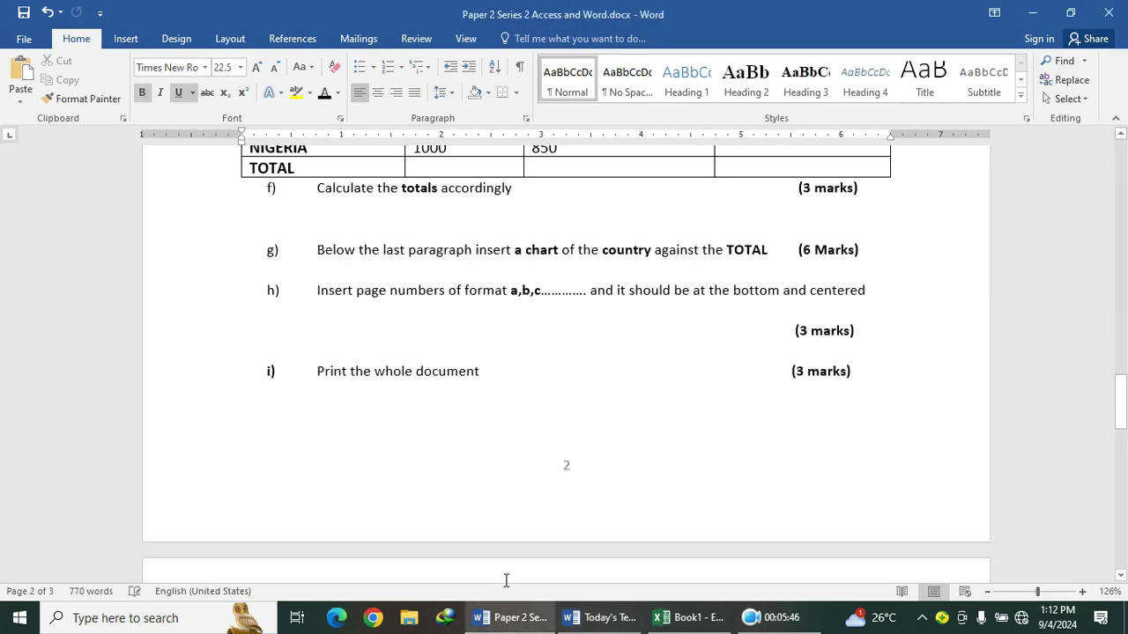
pyautogui.scroll(6, 385, 373)
pyautogui.scroll(3, 385, 372)
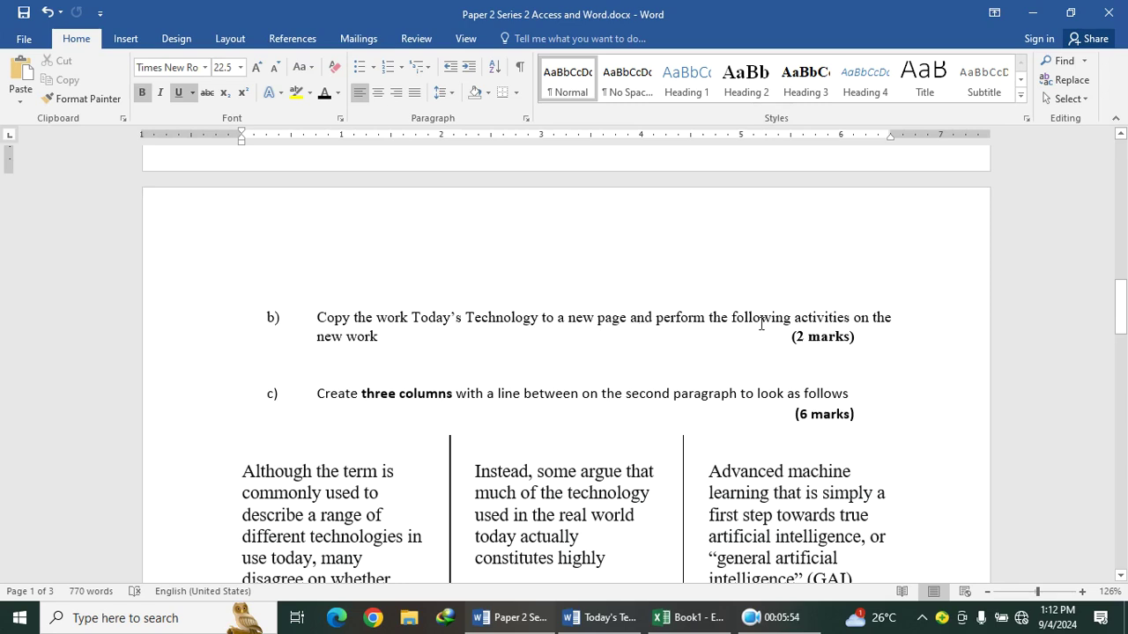
pyautogui.scroll(-1, 507, 319)
pyautogui.click(599, 618)
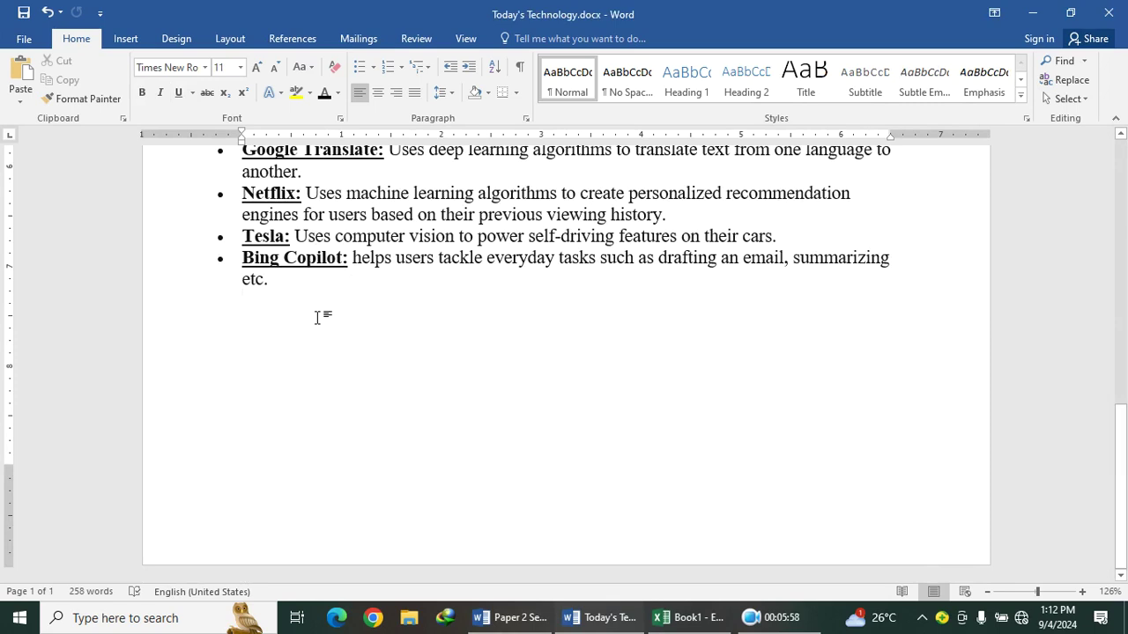
pyautogui.hotkey('ctrl', 'Return')
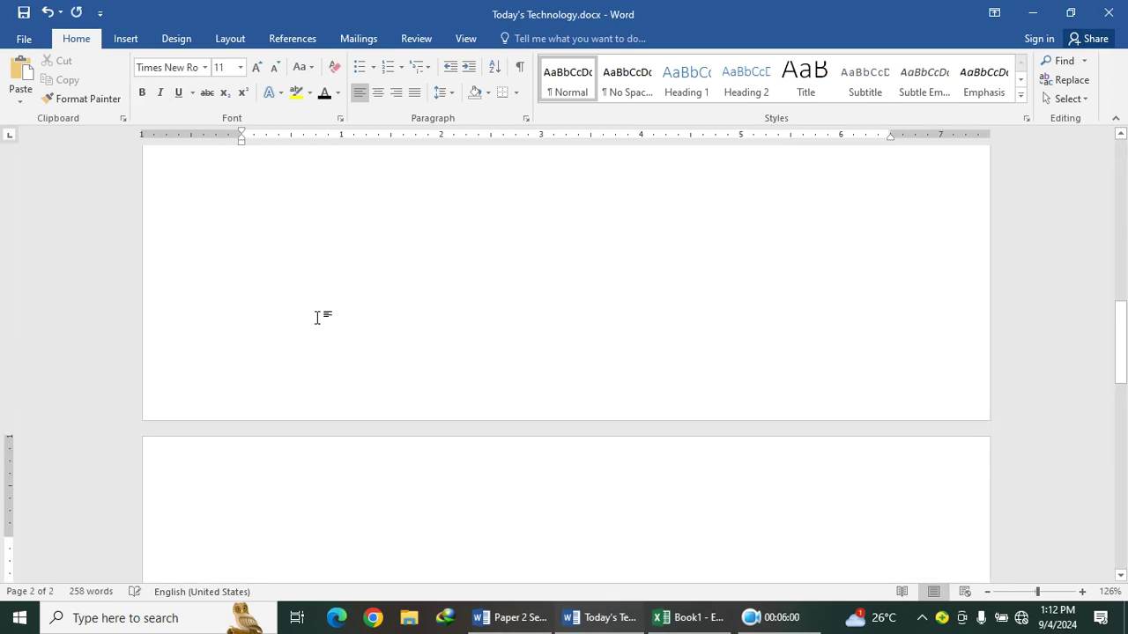
pyautogui.hotkey('ctrl', 'v')
pyautogui.scroll(10, 352, 317)
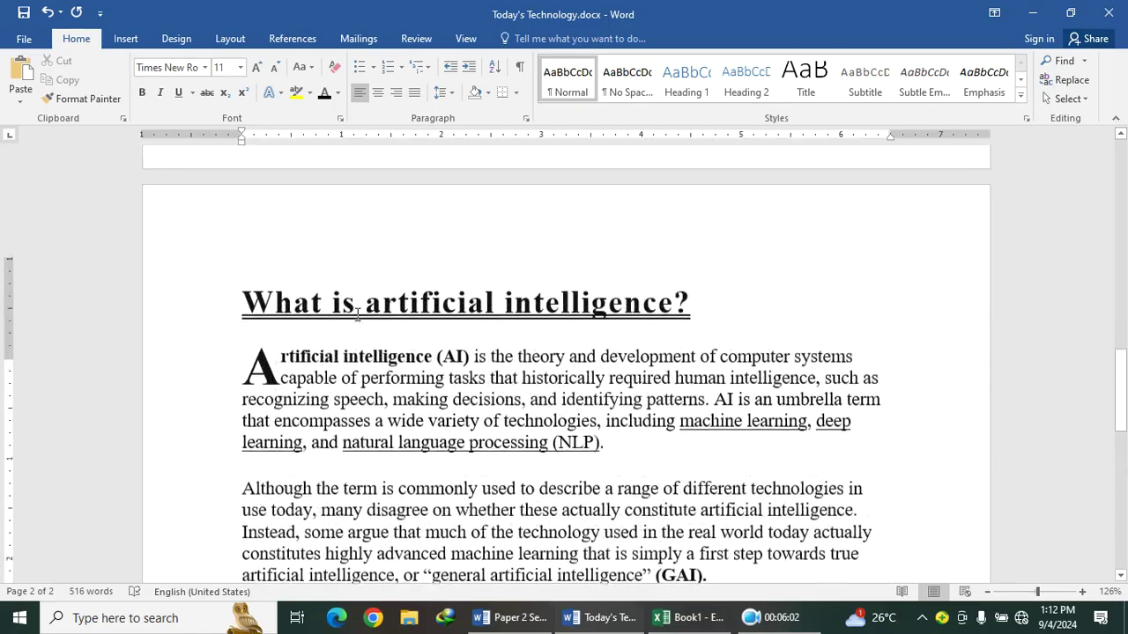
pyautogui.scroll(-9, 361, 326)
pyautogui.scroll(8, 365, 344)
pyautogui.scroll(-3, 370, 361)
pyautogui.scroll(7, 381, 388)
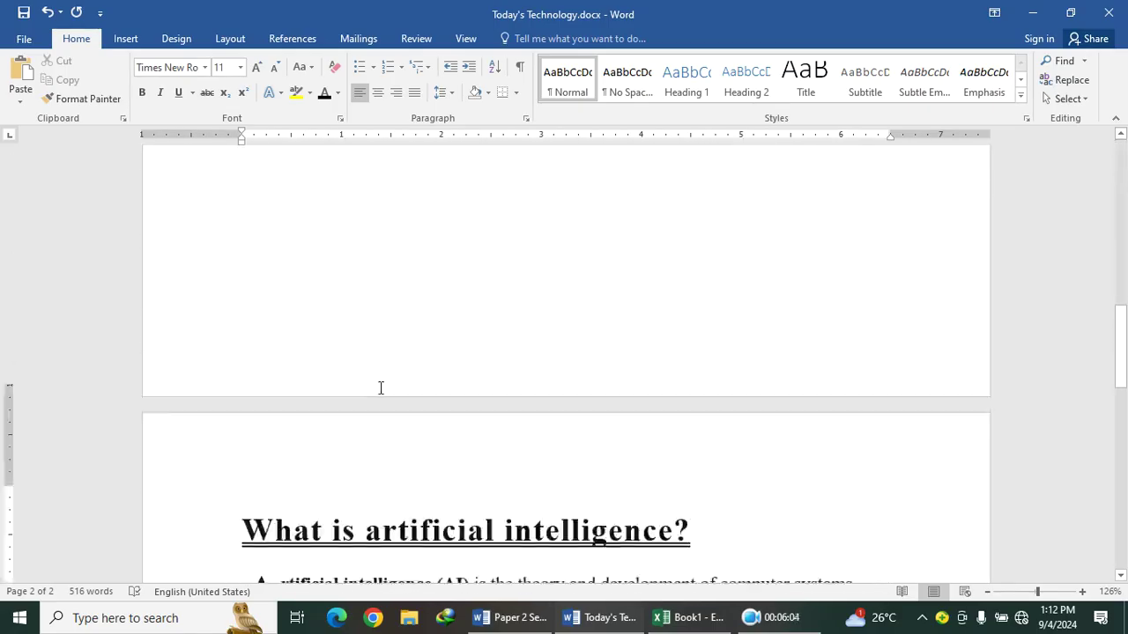
pyautogui.scroll(-5, 381, 387)
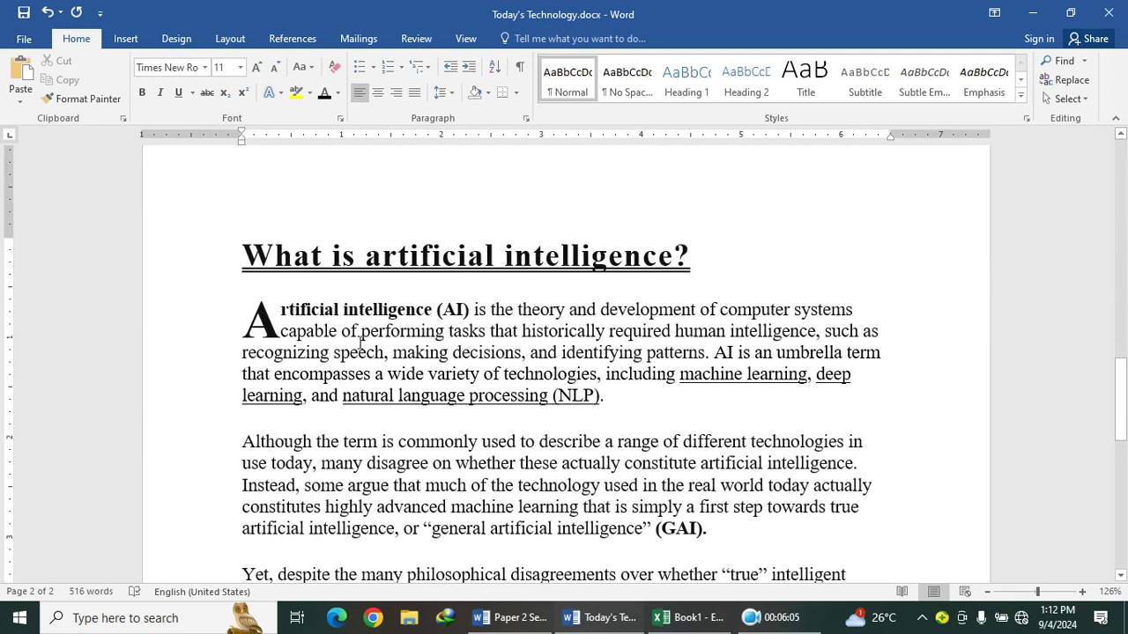
# Read task c in the exam paper and lay out the copied page's second paragraph in three equal columns with a line between
pyautogui.click(512, 618)
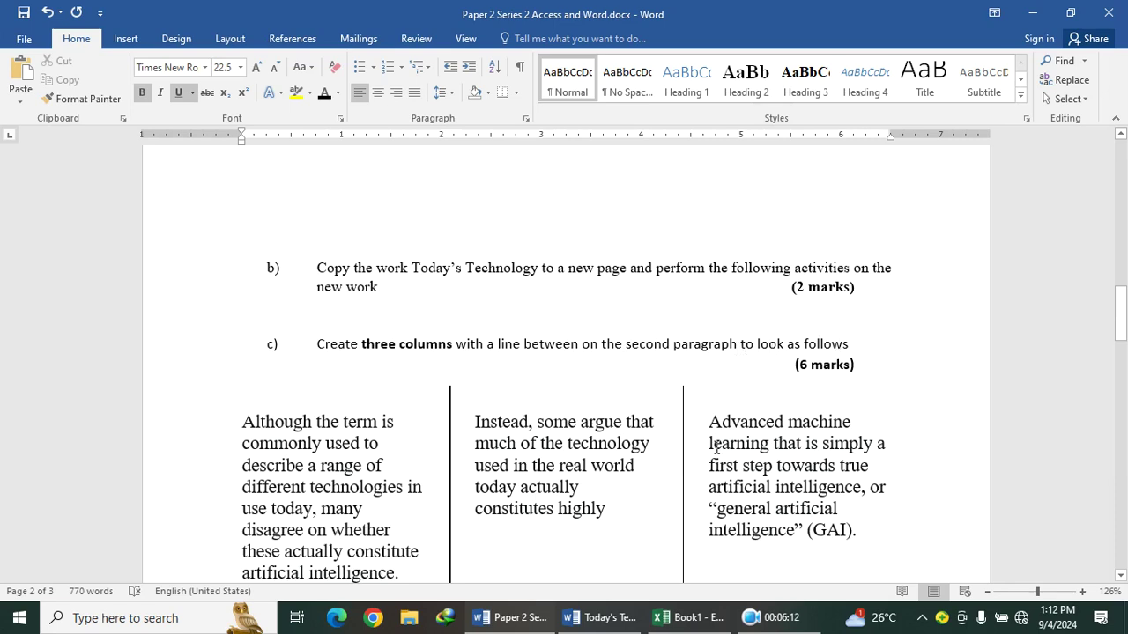
pyautogui.scroll(-4, 502, 432)
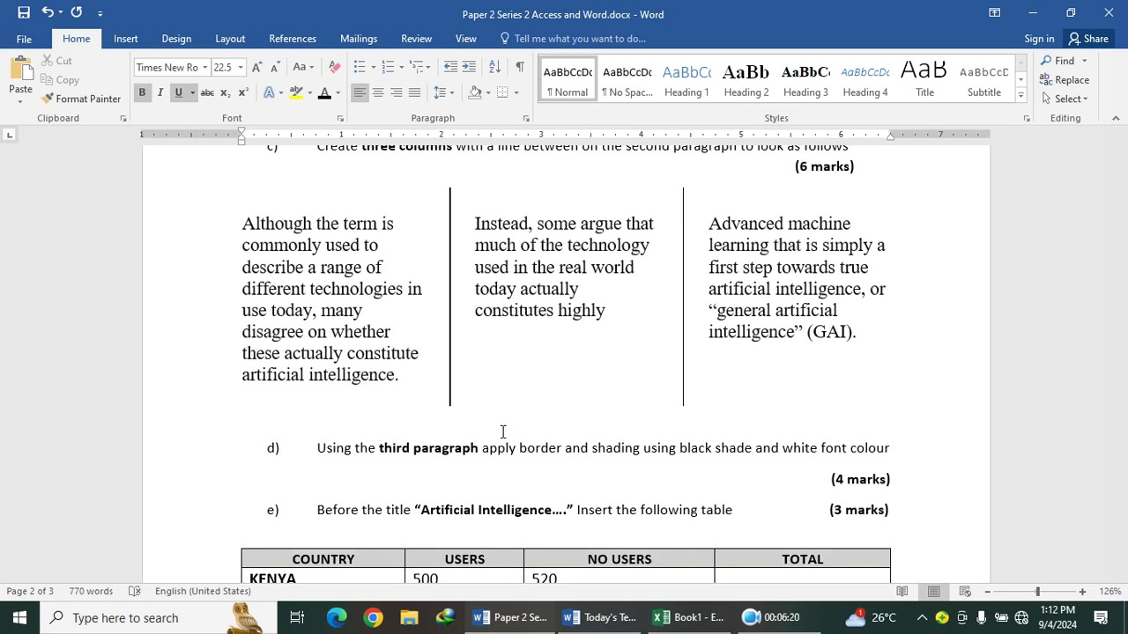
pyautogui.click(599, 618)
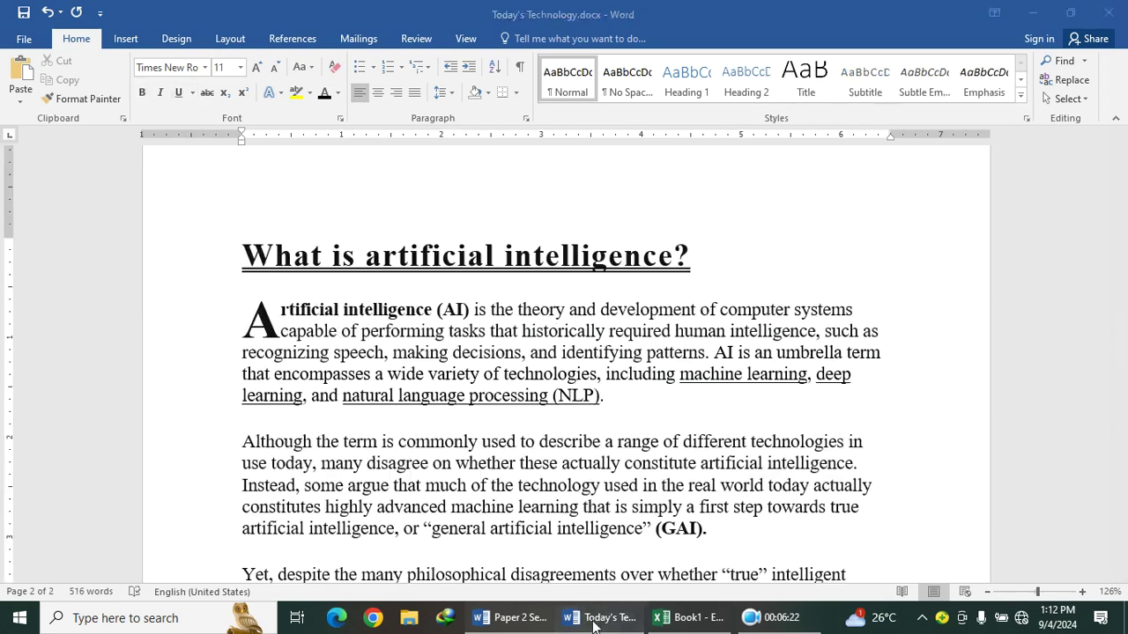
pyautogui.scroll(-1, 361, 344)
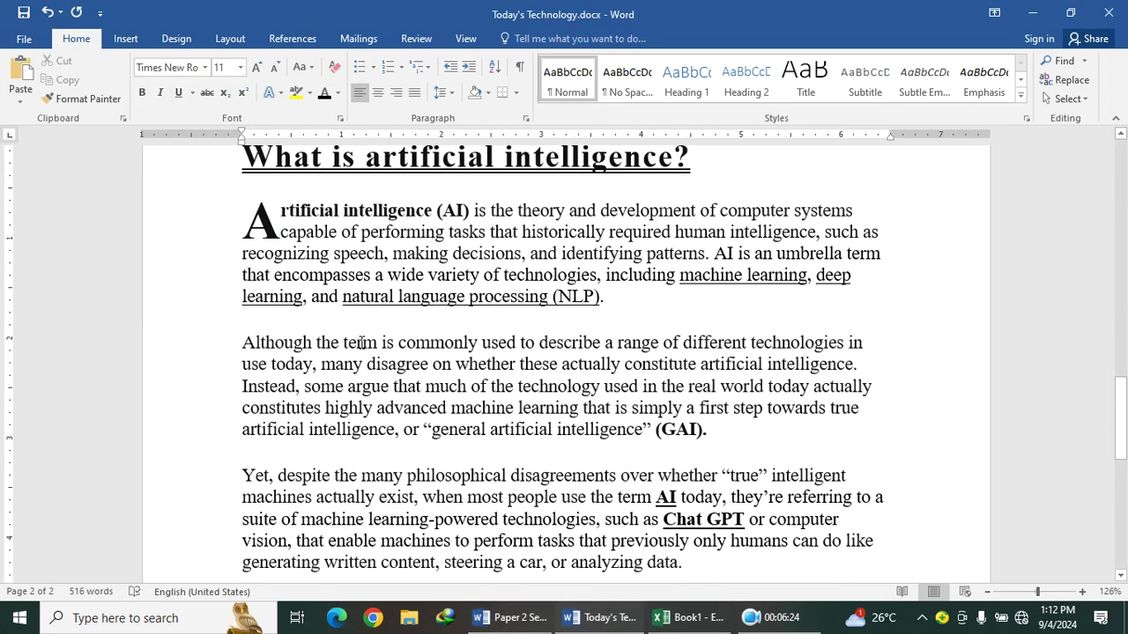
pyautogui.moveTo(237, 340); pyautogui.dragTo(753, 432)
pyautogui.click(226, 38)
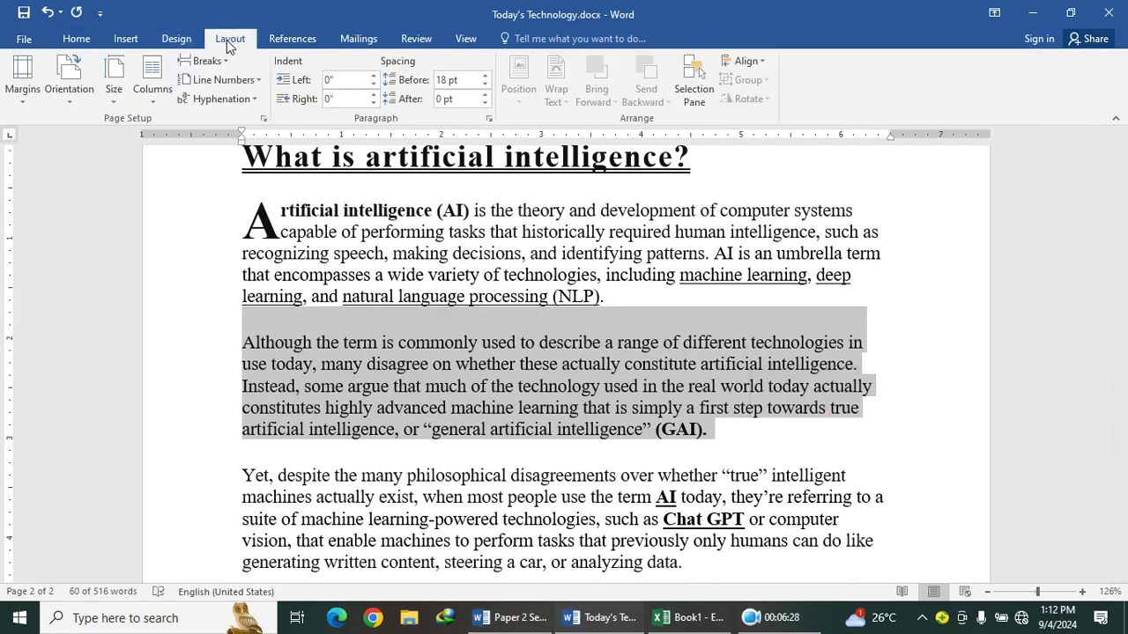
pyautogui.click(153, 80)
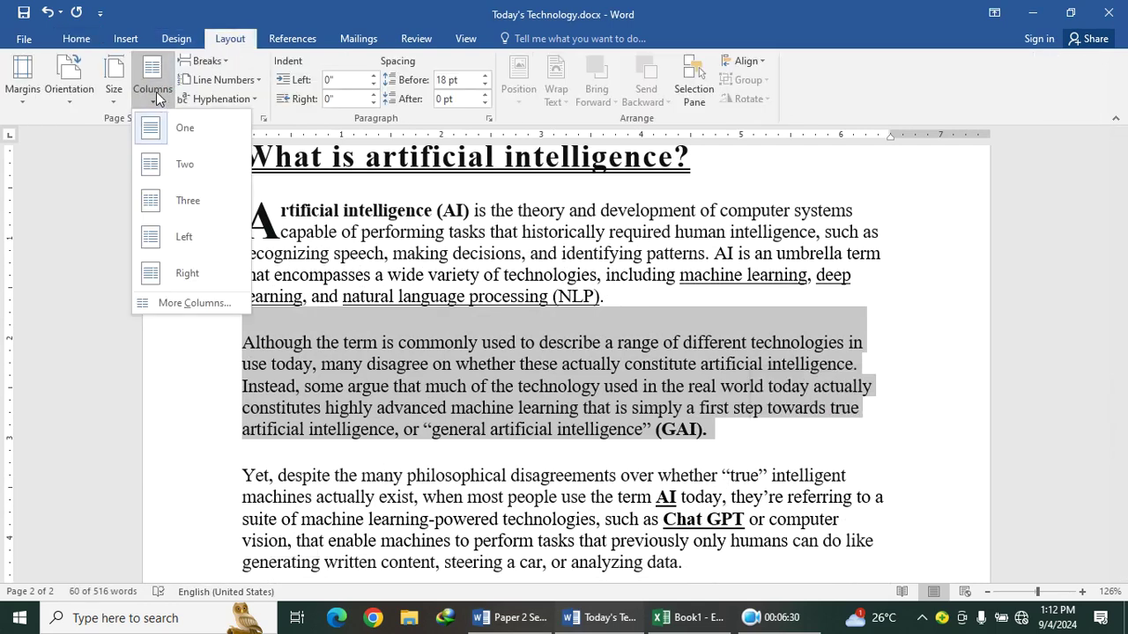
pyautogui.click(184, 301)
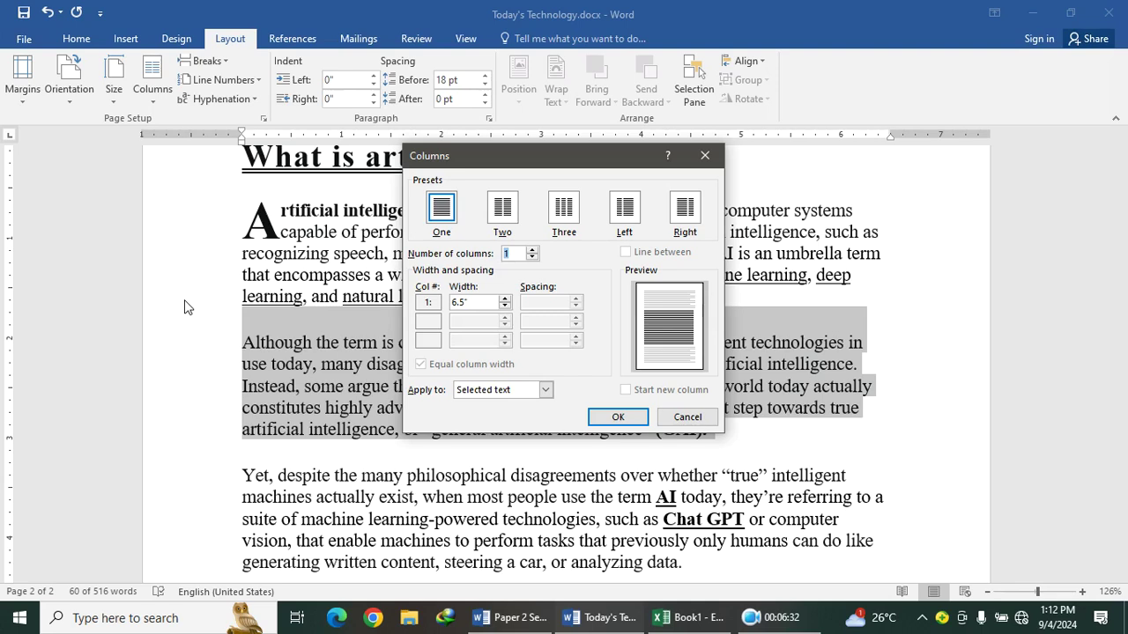
pyautogui.click(565, 214)
pyautogui.click(626, 253)
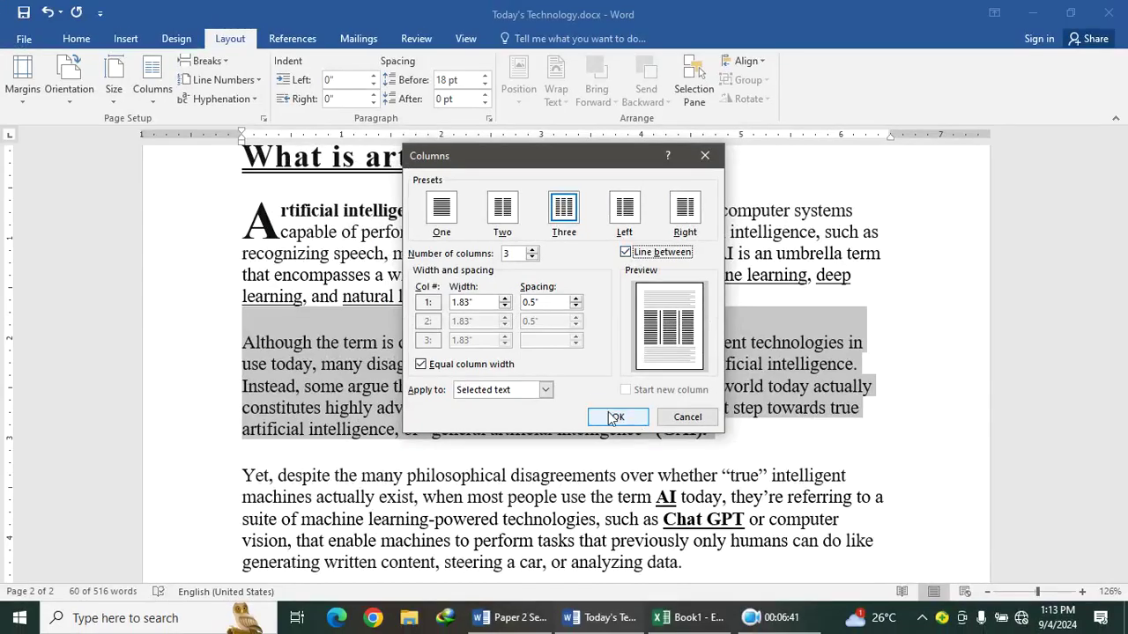
pyautogui.click(628, 573)
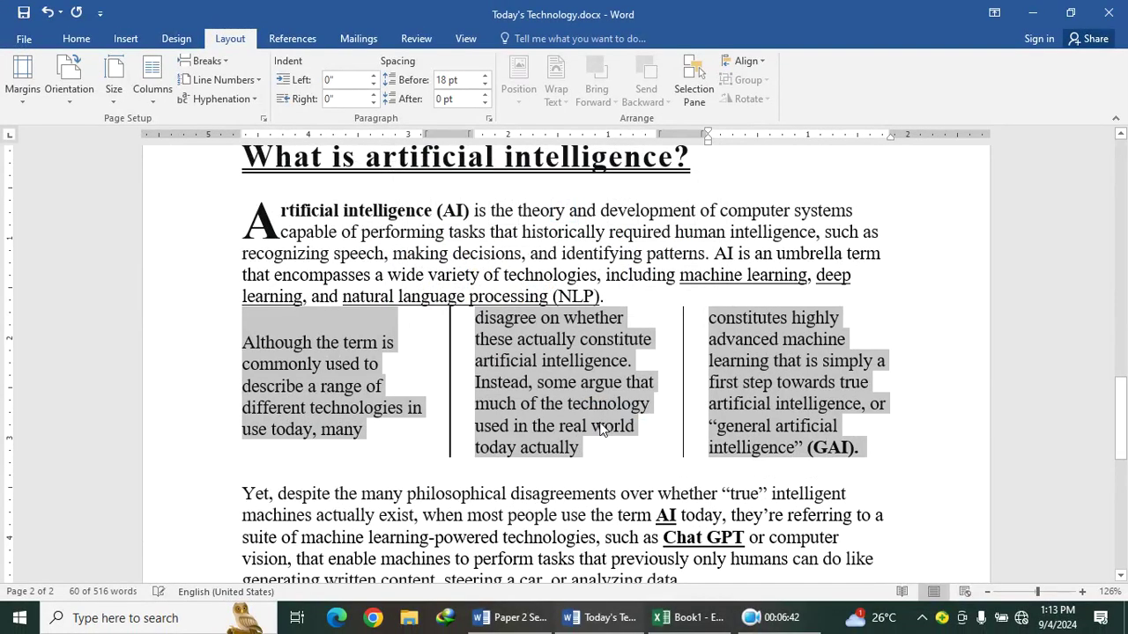
pyautogui.click(600, 430)
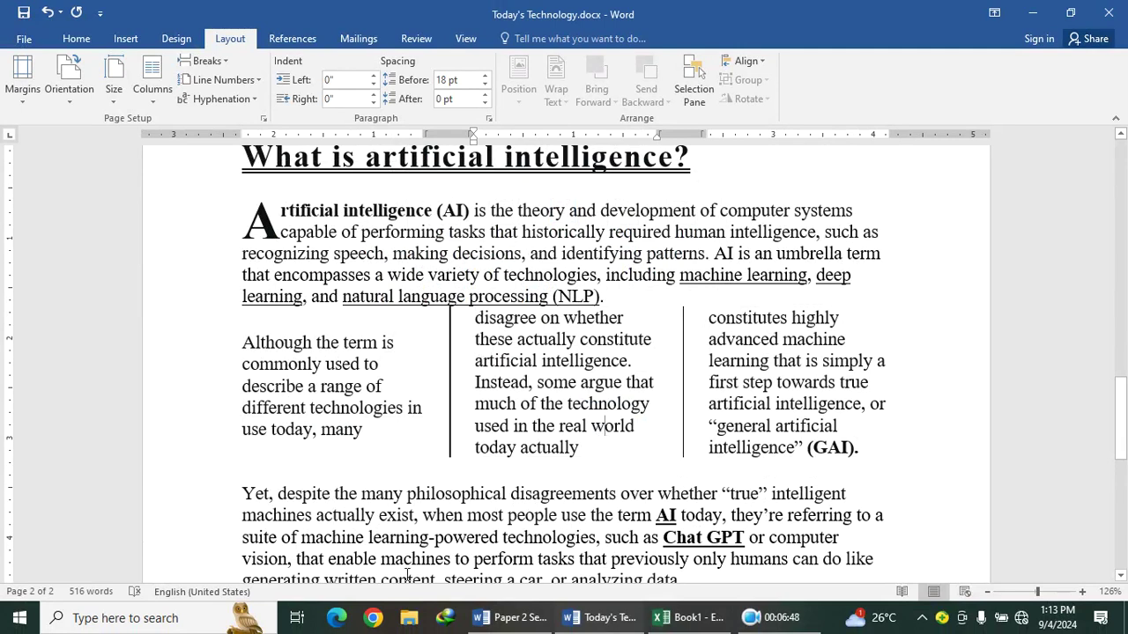
# Compare the exam paper's column layout and insert a column break before "Instead, some argue" in the second paragraph
pyautogui.click(515, 618)
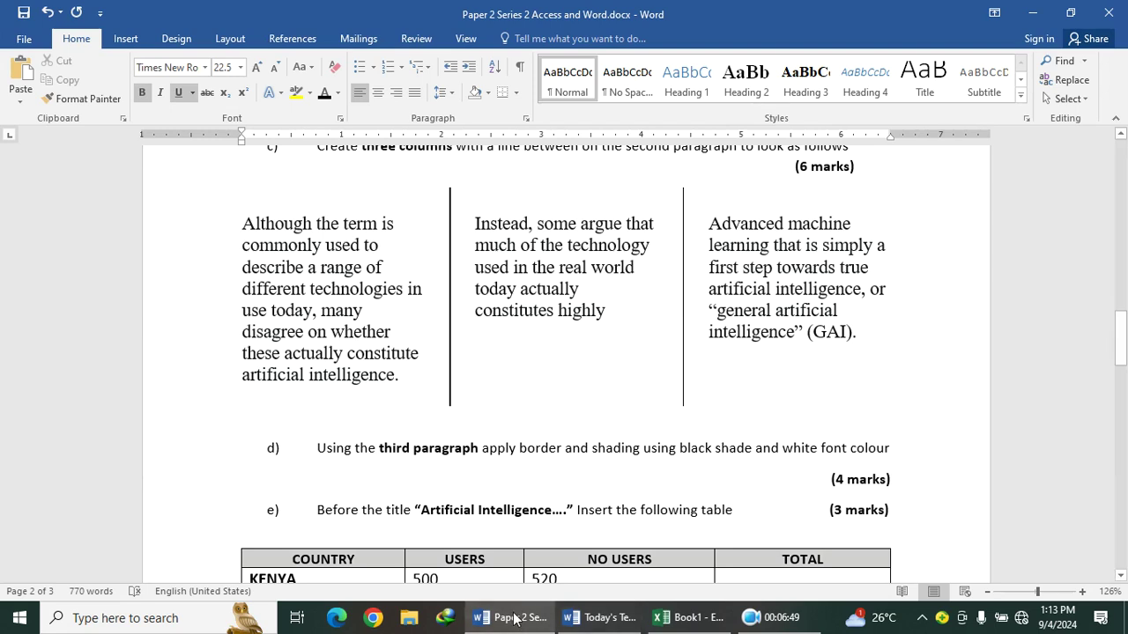
pyautogui.click(405, 381)
pyautogui.moveTo(403, 381); pyautogui.dragTo(247, 376)
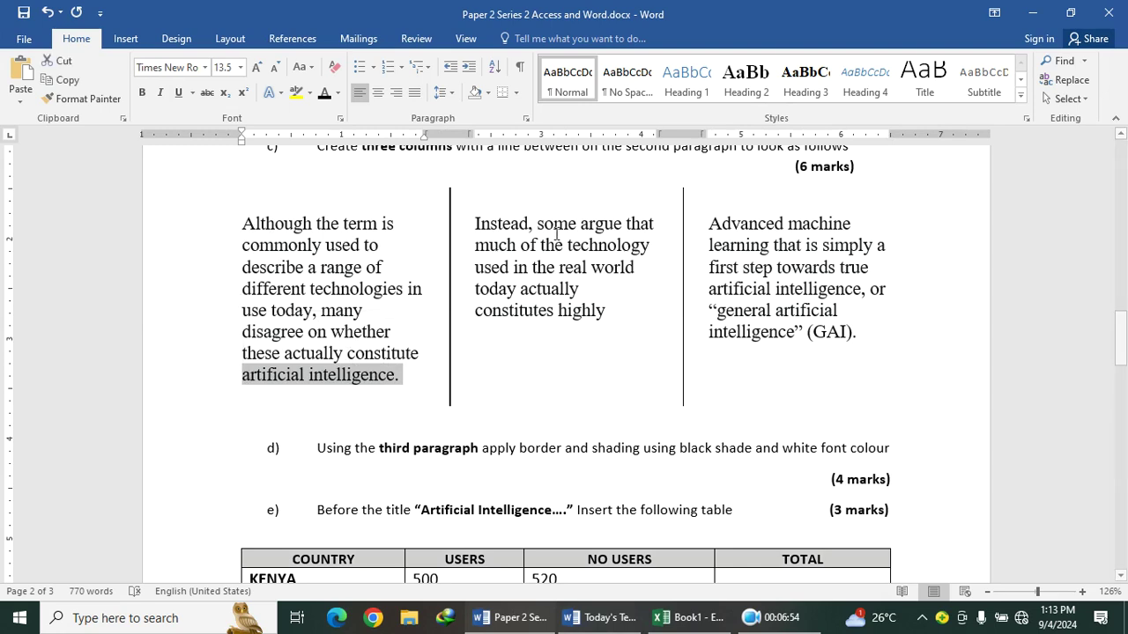
pyautogui.moveTo(529, 223); pyautogui.dragTo(474, 223)
pyautogui.moveTo(782, 226); pyautogui.dragTo(711, 223)
pyautogui.click(862, 330)
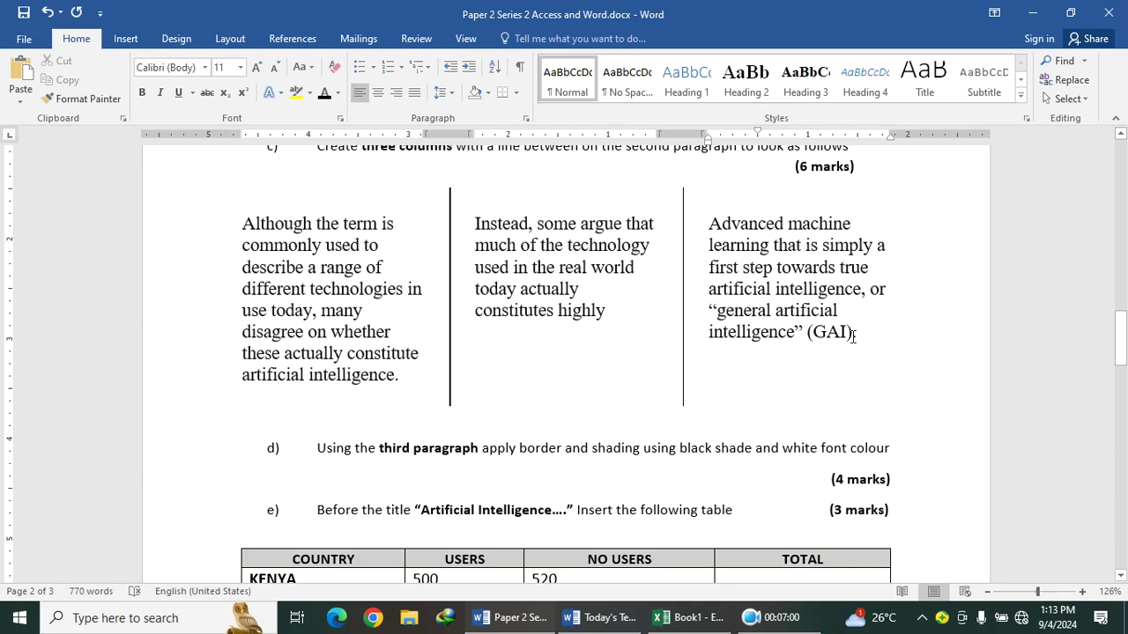
pyautogui.click(602, 617)
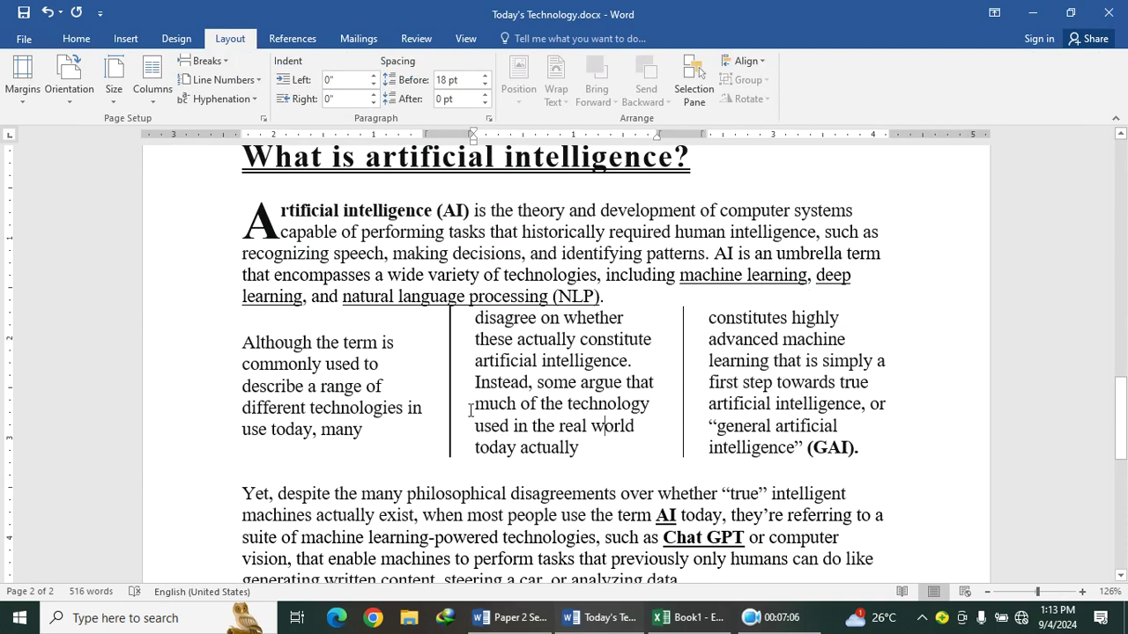
pyautogui.click(474, 382)
pyautogui.hotkey('ctrl', 'shift', 'Return')
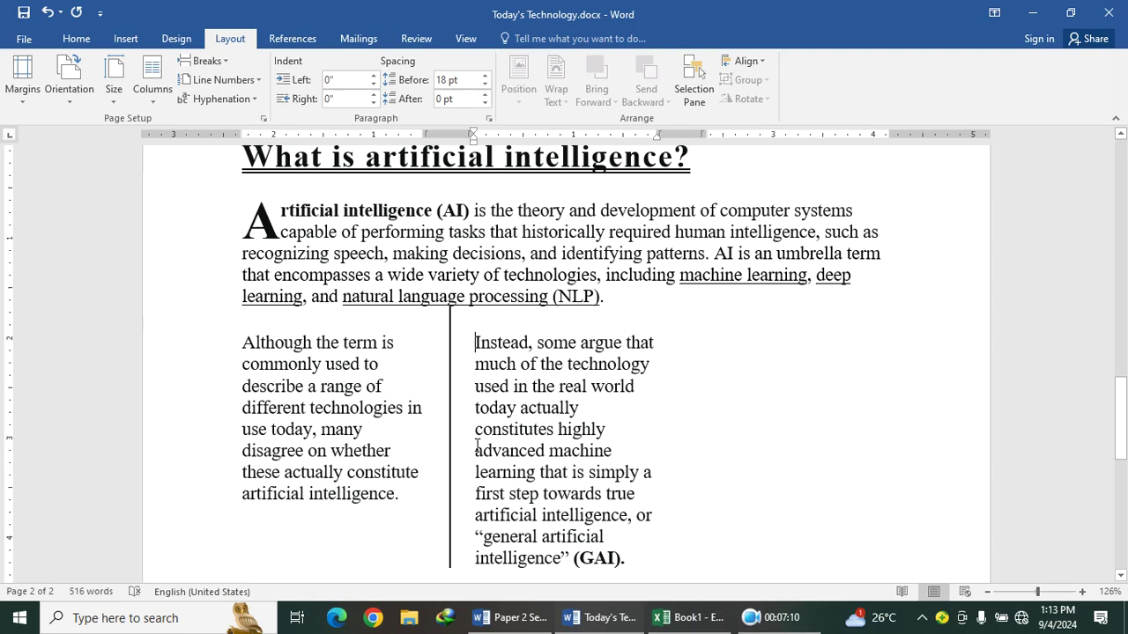
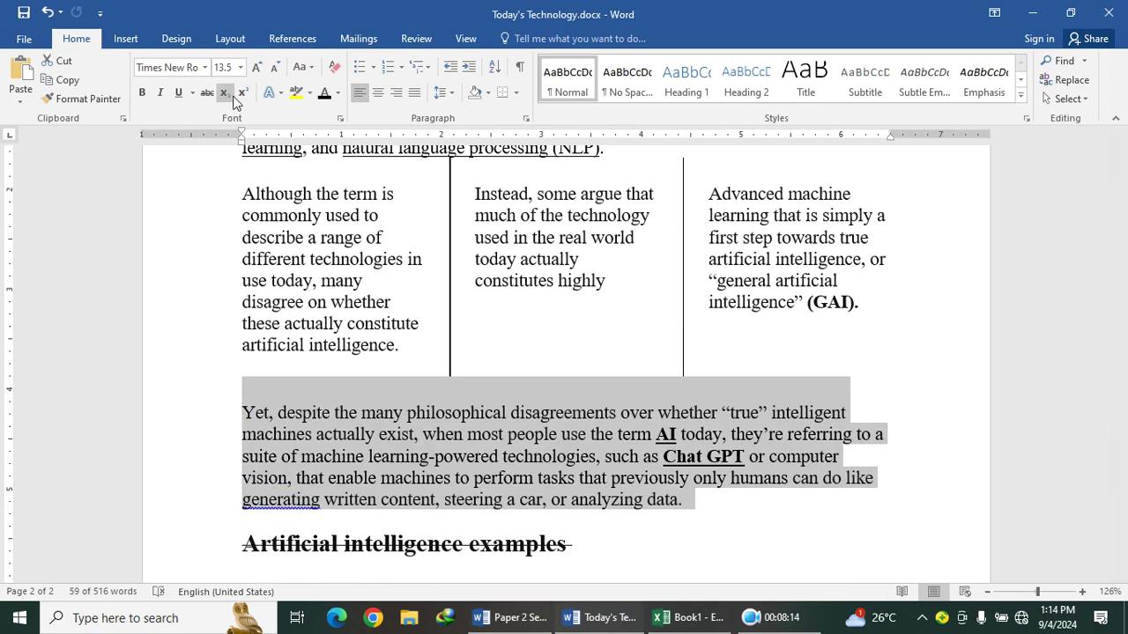
# Apply a Box page border to the whole document and black shading to the third paragraph
pyautogui.click(126, 38)
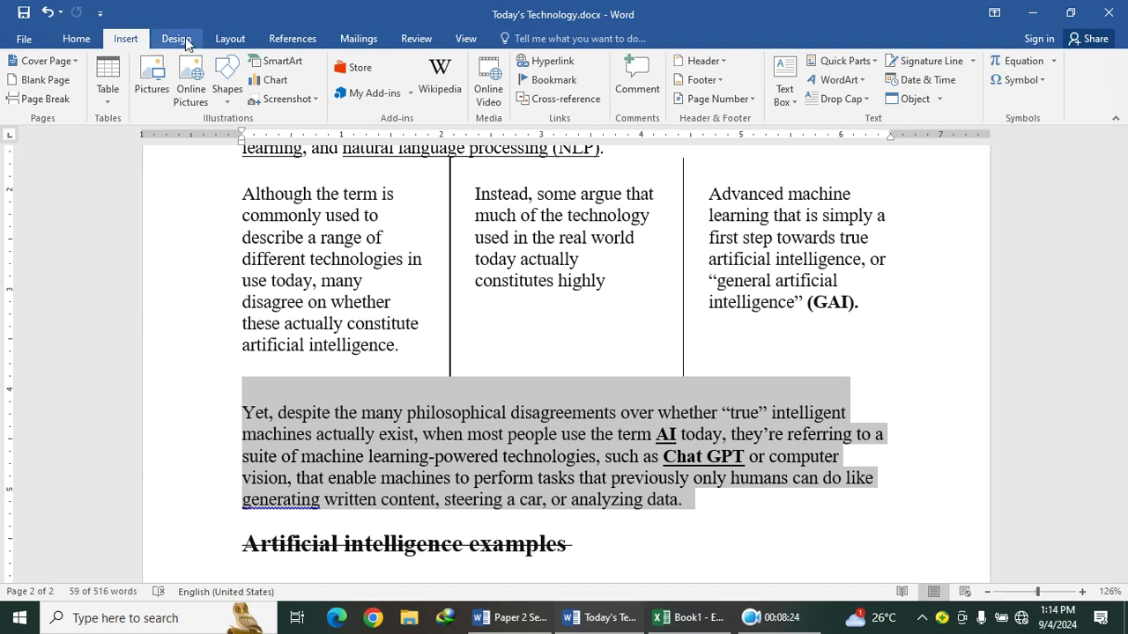
pyautogui.click(177, 39)
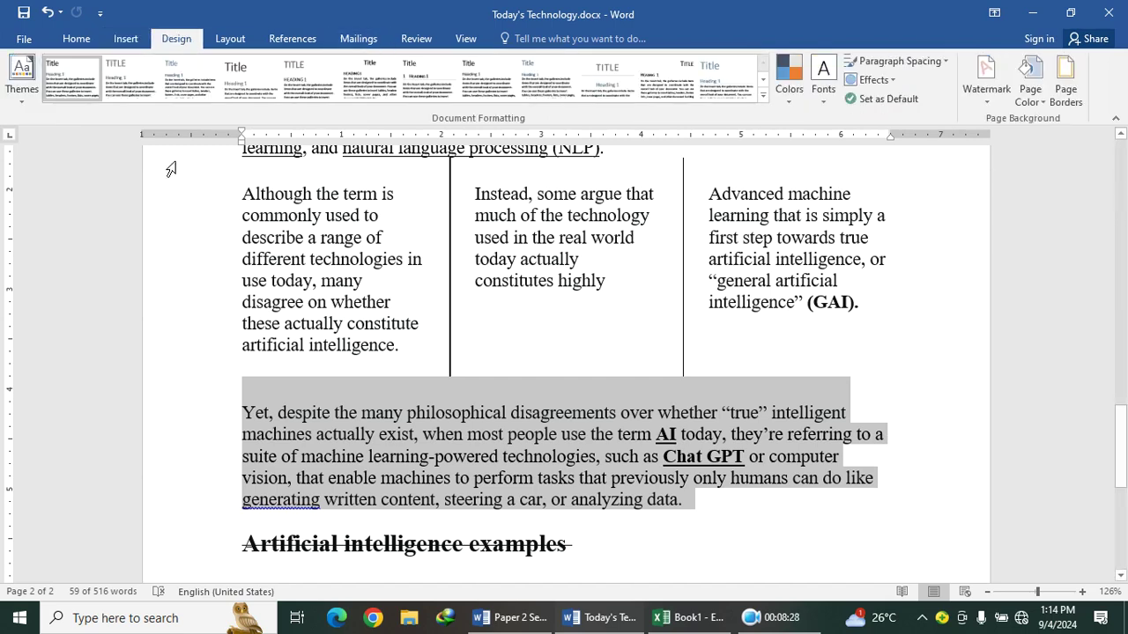
pyautogui.click(1062, 92)
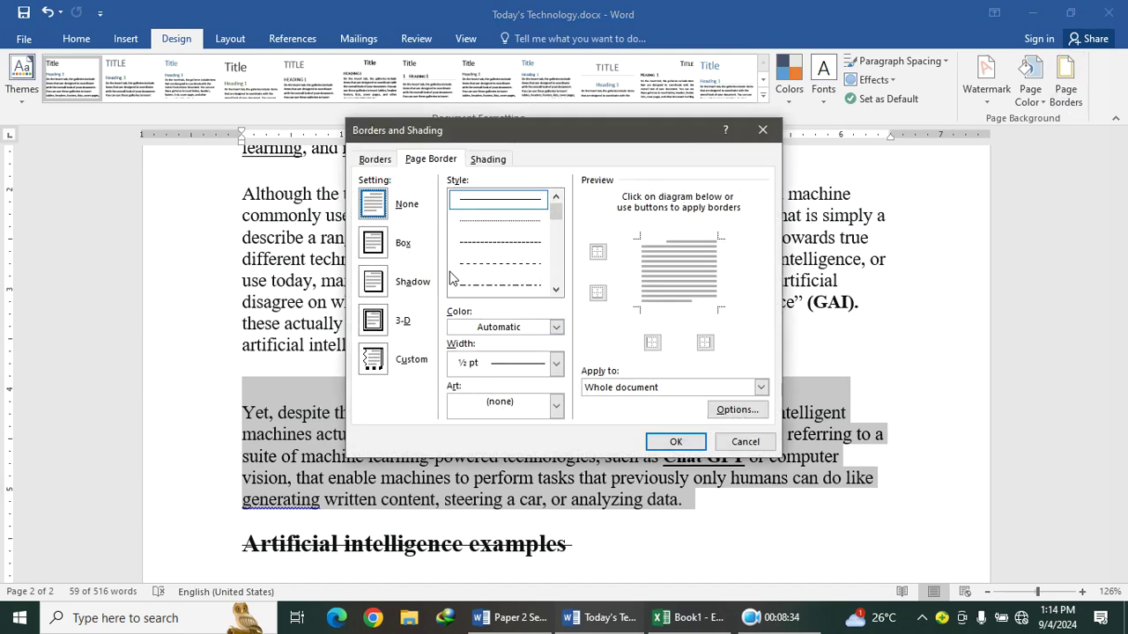
pyautogui.click(374, 244)
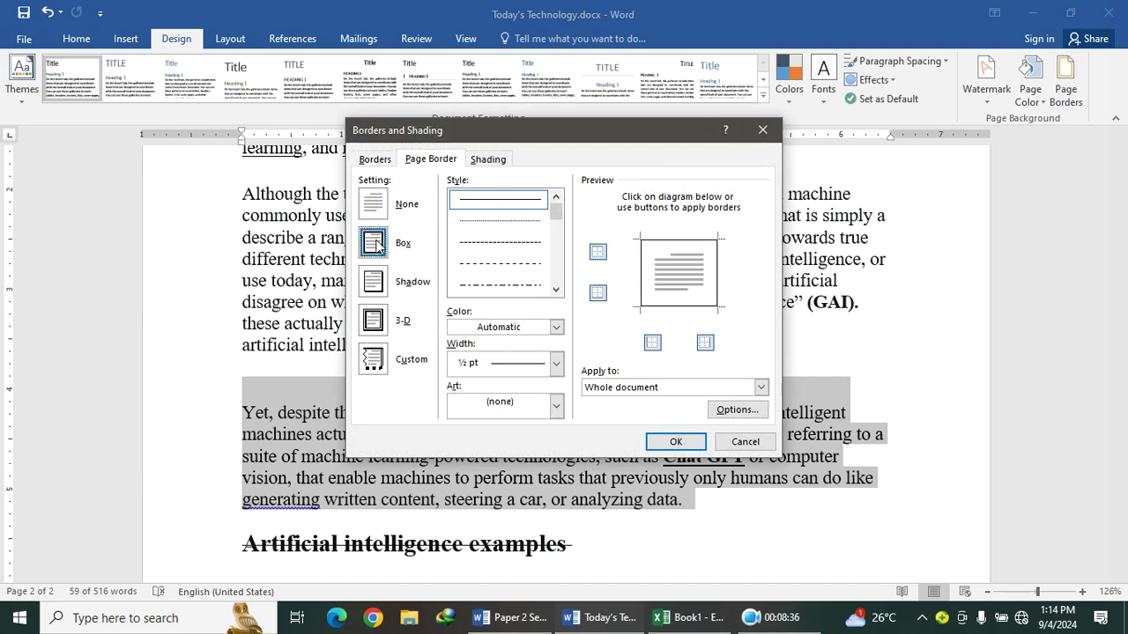
pyautogui.click(489, 160)
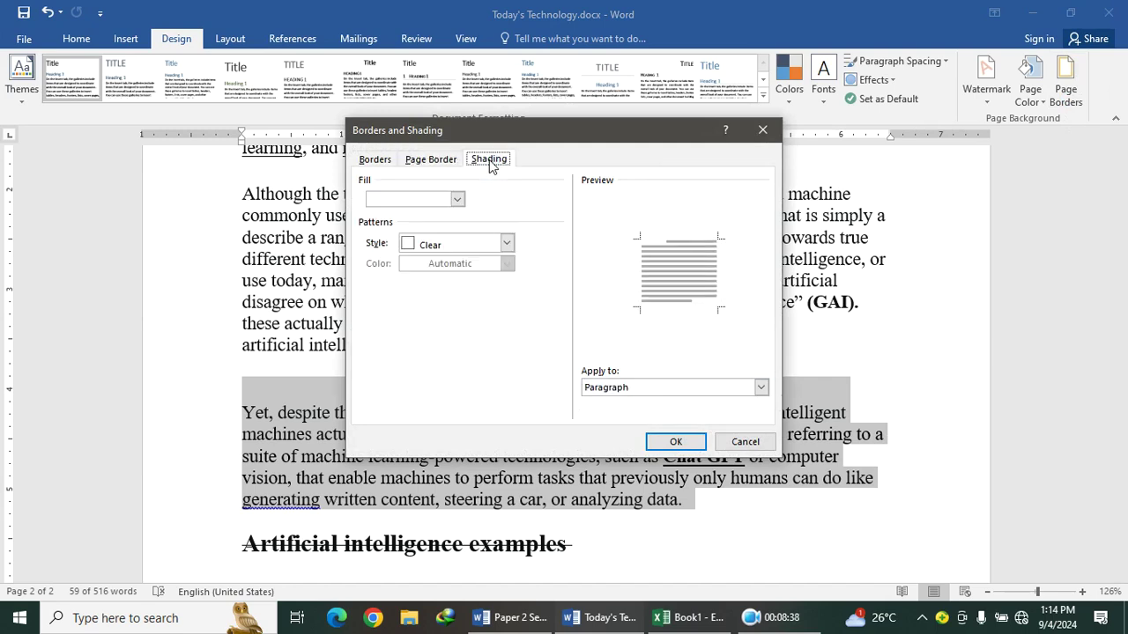
pyautogui.click(456, 199)
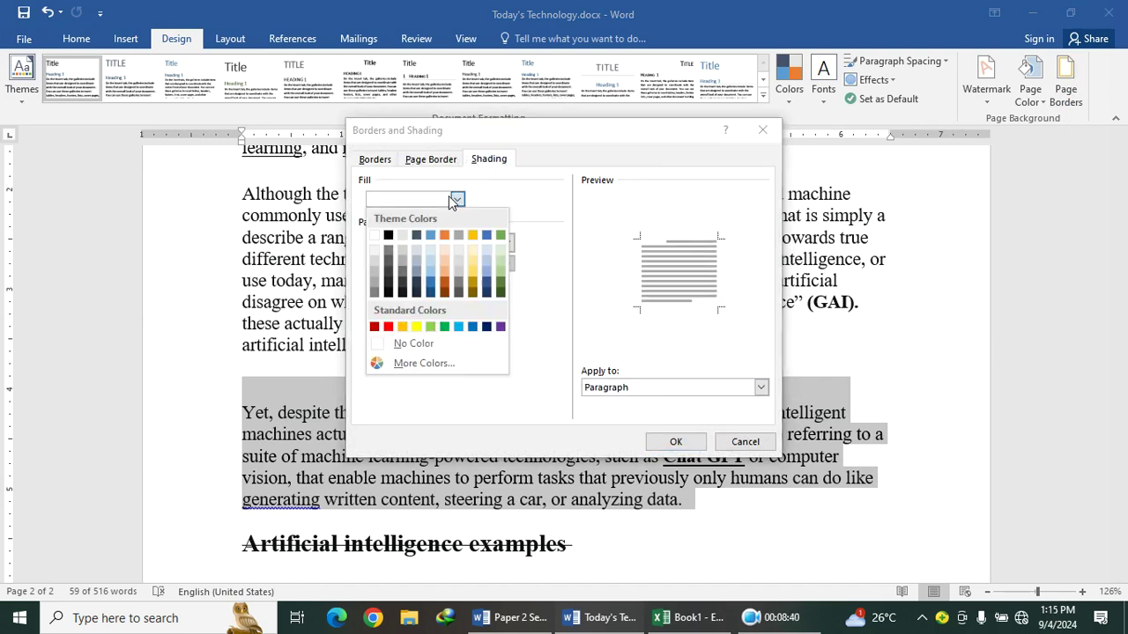
pyautogui.click(389, 236)
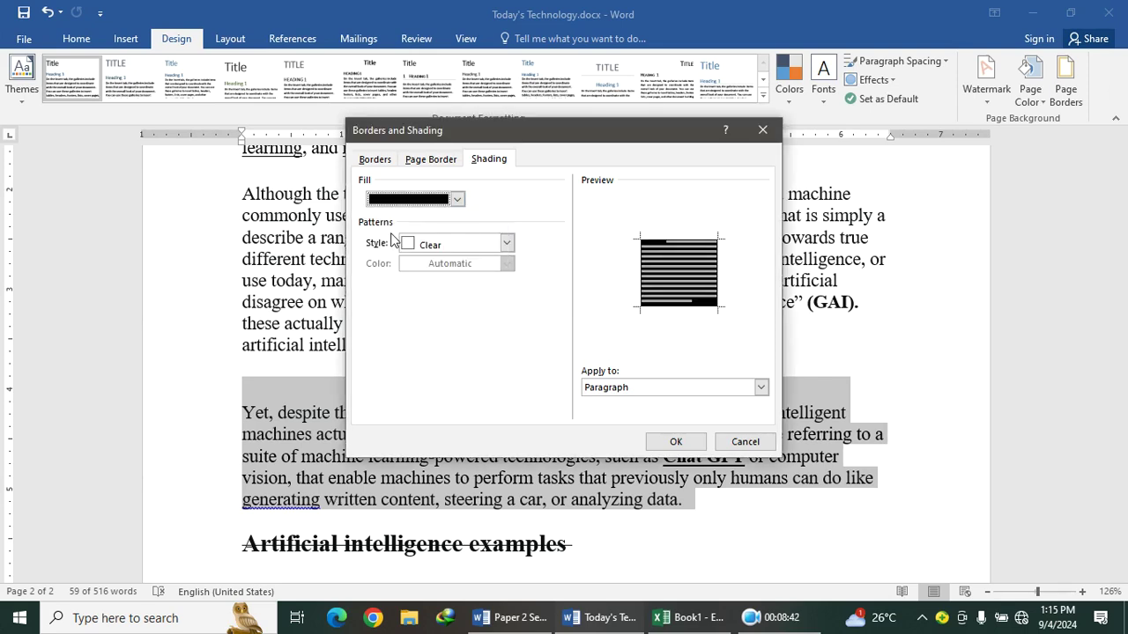
pyautogui.click(670, 442)
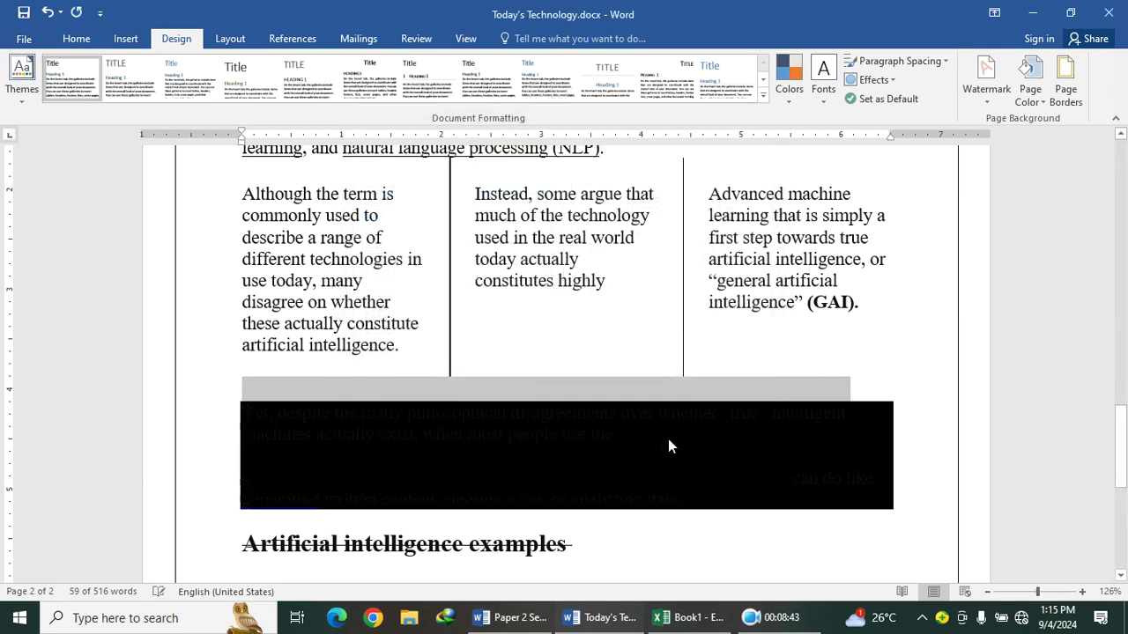
# Set the font colour of the black-shaded third paragraph to white
pyautogui.click(702, 482)
pyautogui.click(247, 411)
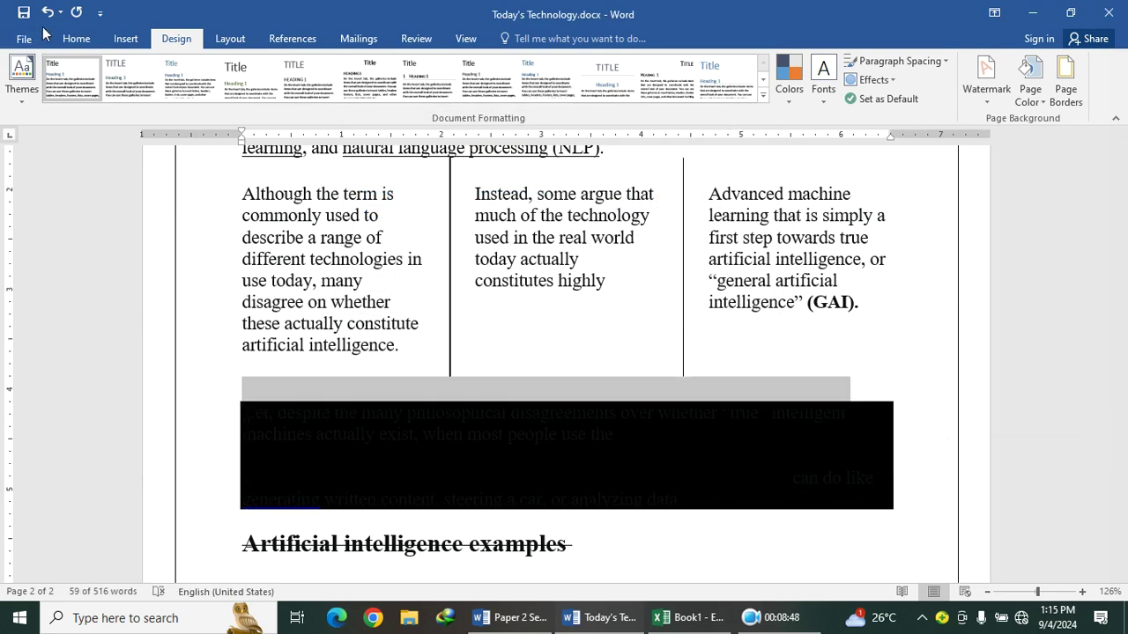
pyautogui.click(75, 39)
pyautogui.click(337, 93)
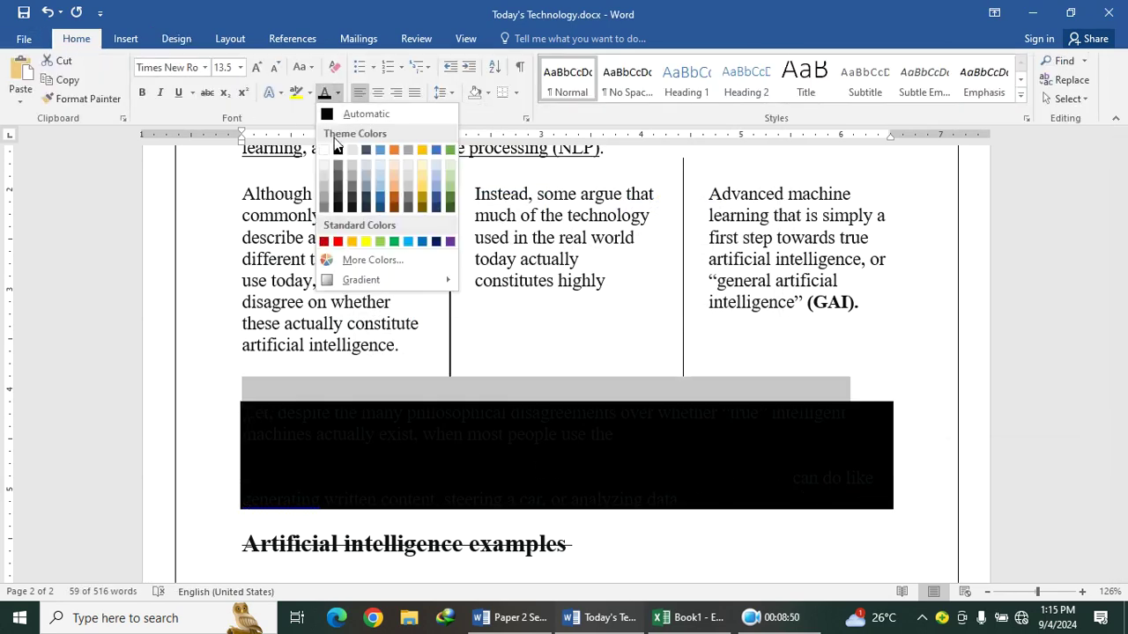
pyautogui.click(328, 146)
pyautogui.click(804, 347)
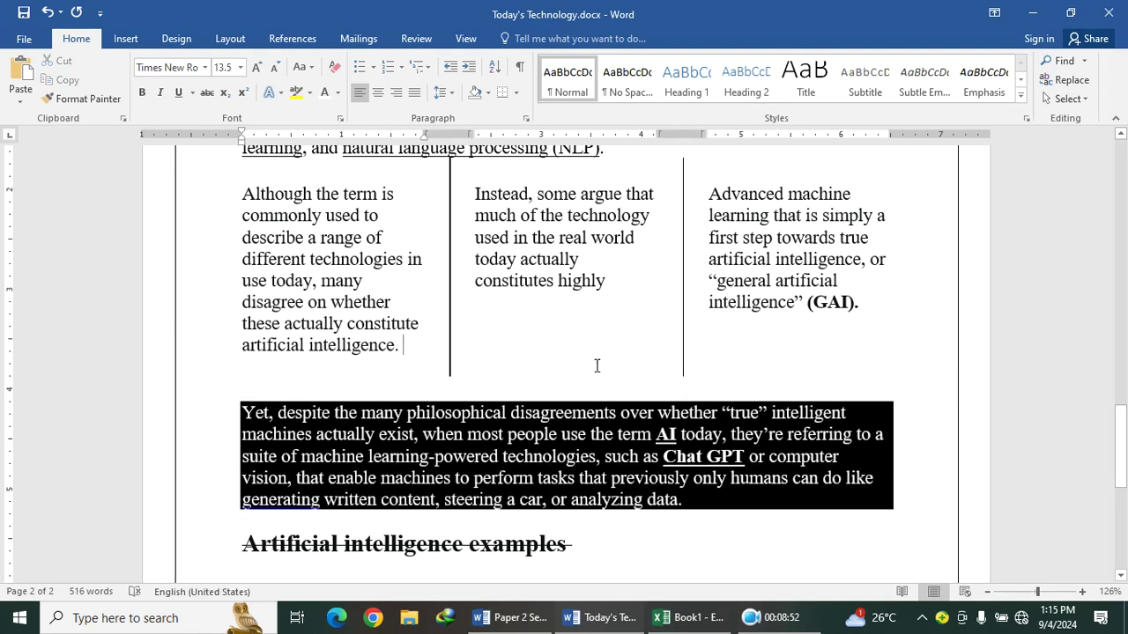
# Read task e in the exam paper and copy its table of countries, users and non-users
pyautogui.scroll(-6, 396, 414)
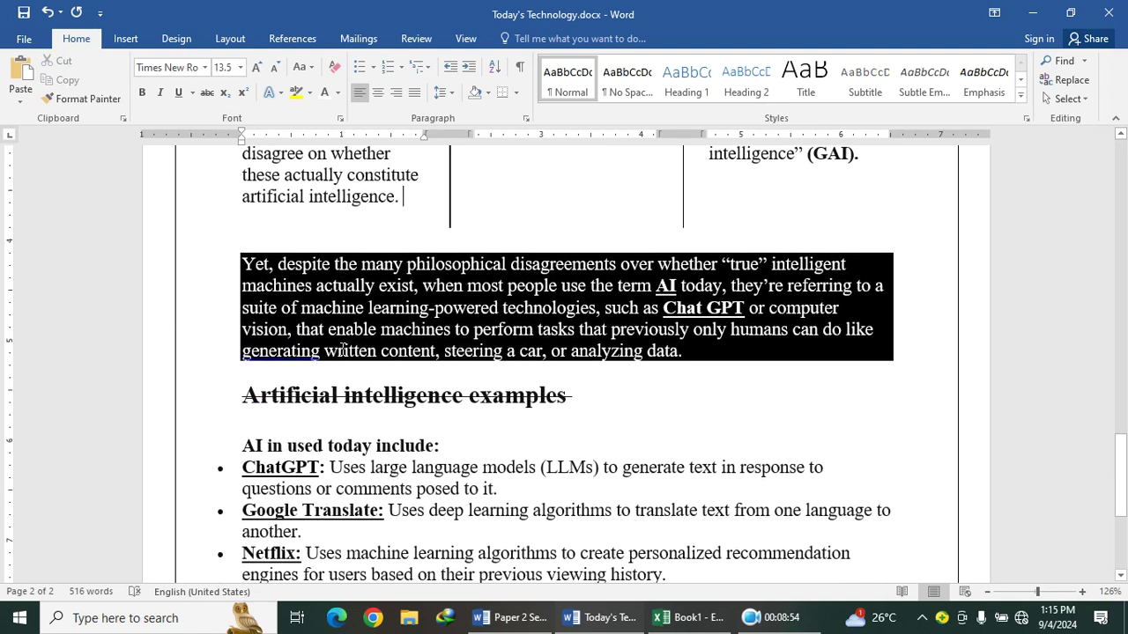
pyautogui.click(512, 618)
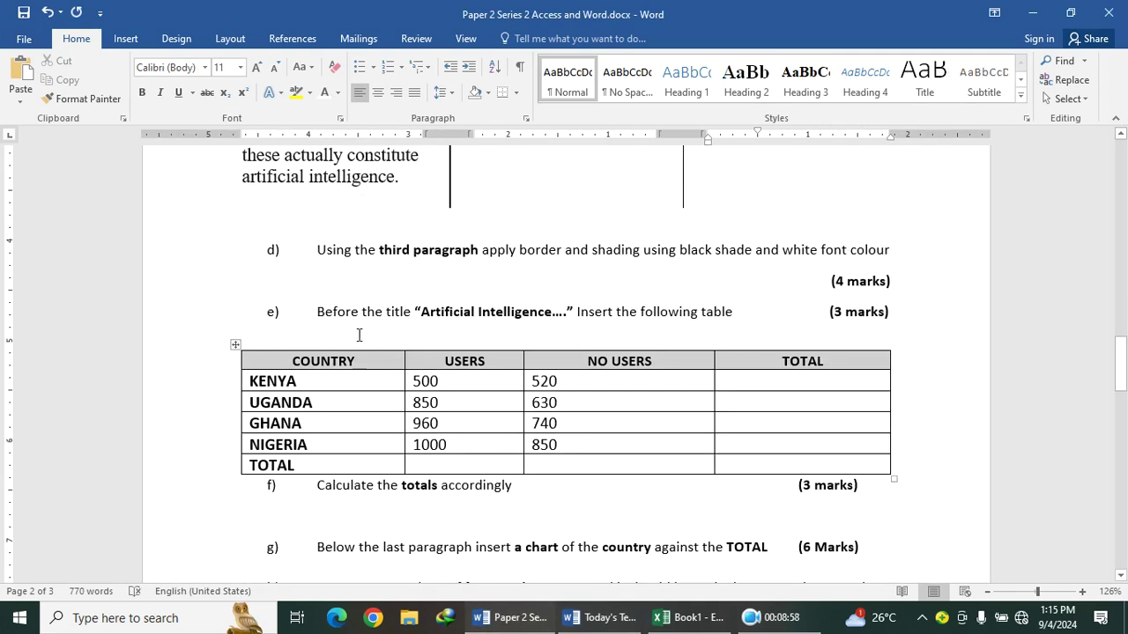
pyautogui.click(236, 345)
pyautogui.hotkey('ctrl', 'c')
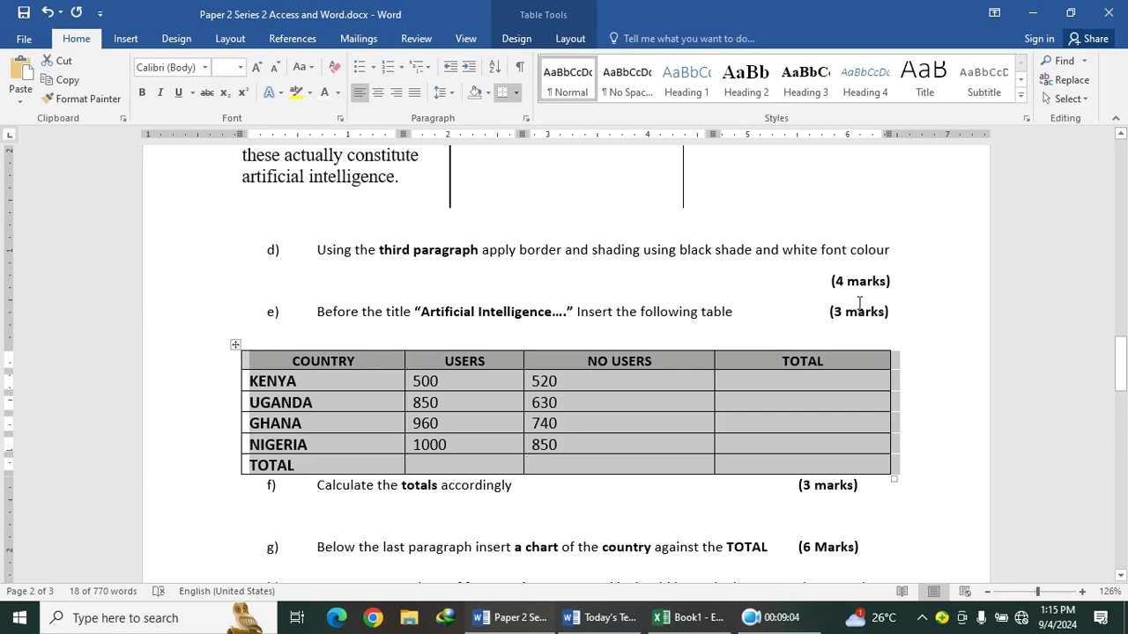
# Add blank lines before the "Artificial intelligence examples" heading in Today's Technology and paste the copied country table there
pyautogui.click(584, 621)
pyautogui.scroll(3, 278, 333)
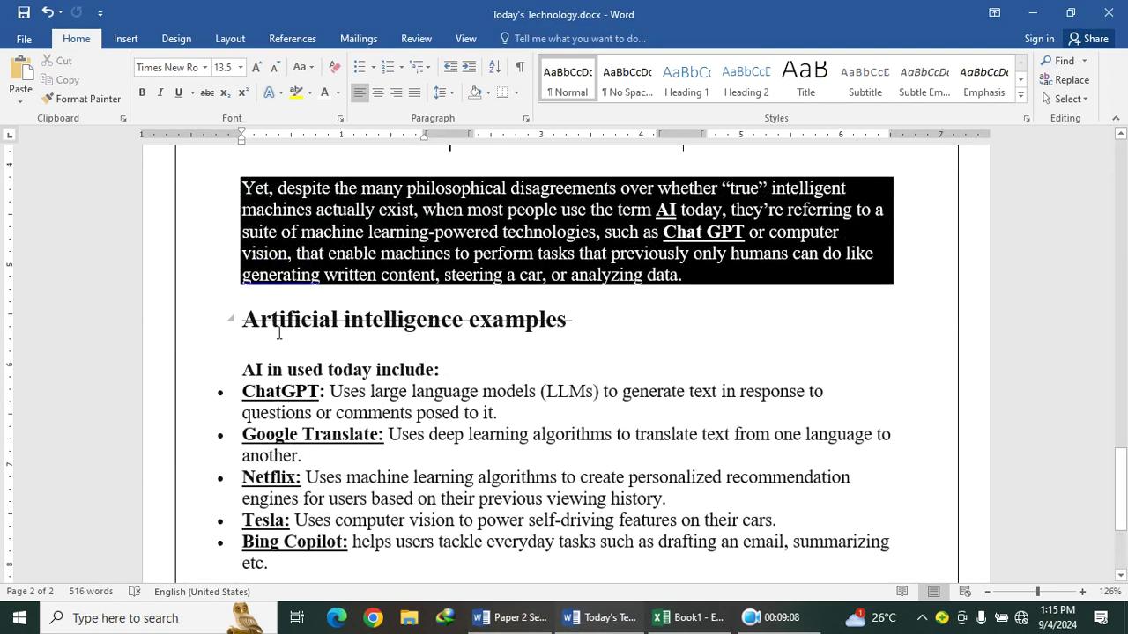
pyautogui.click(768, 281)
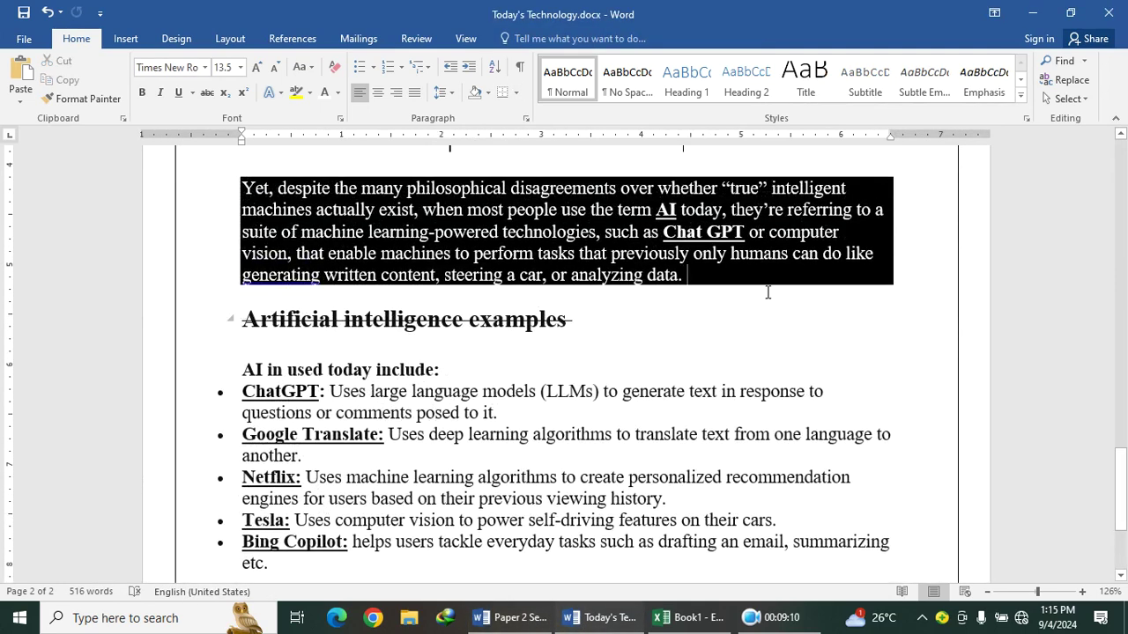
pyautogui.press('Return')
pyautogui.press('Return')
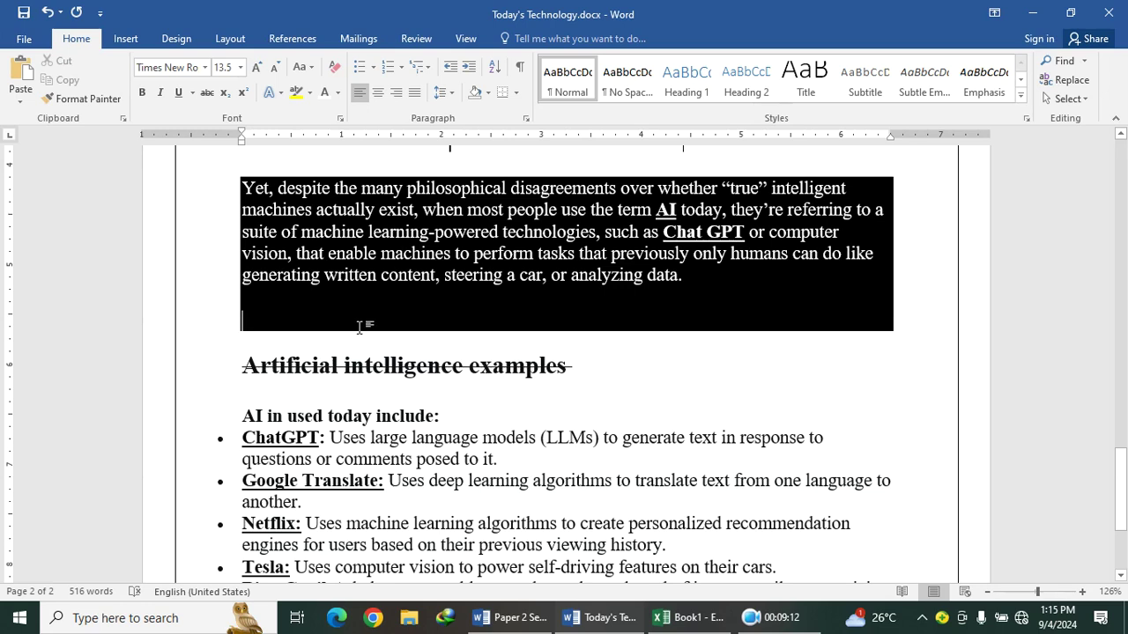
pyautogui.click(321, 365)
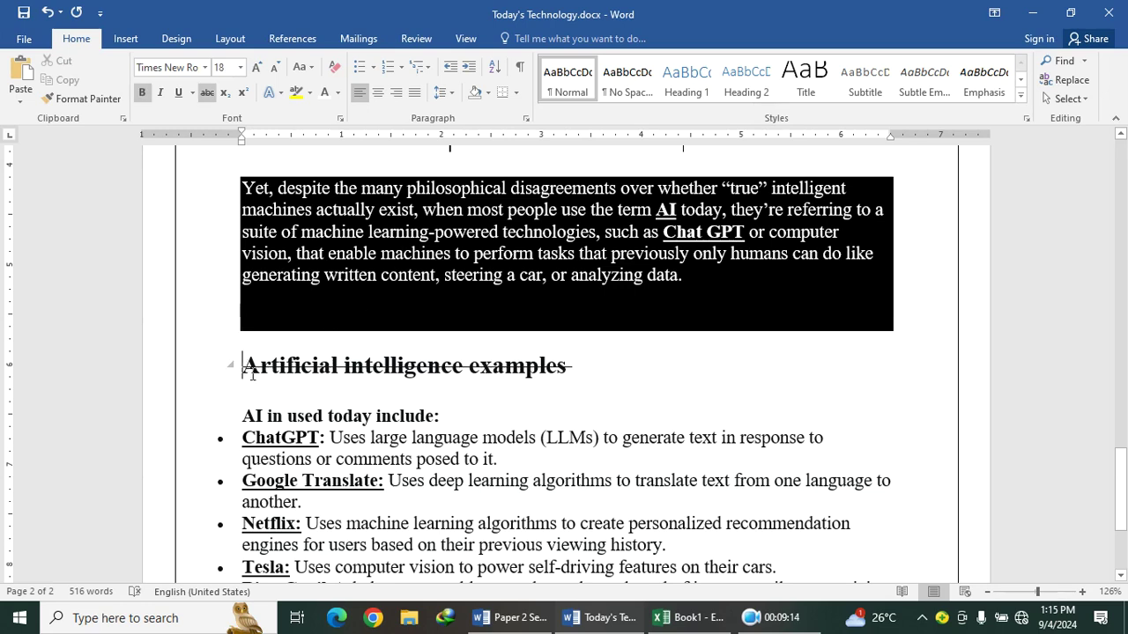
pyautogui.press('Return')
pyautogui.click(252, 365)
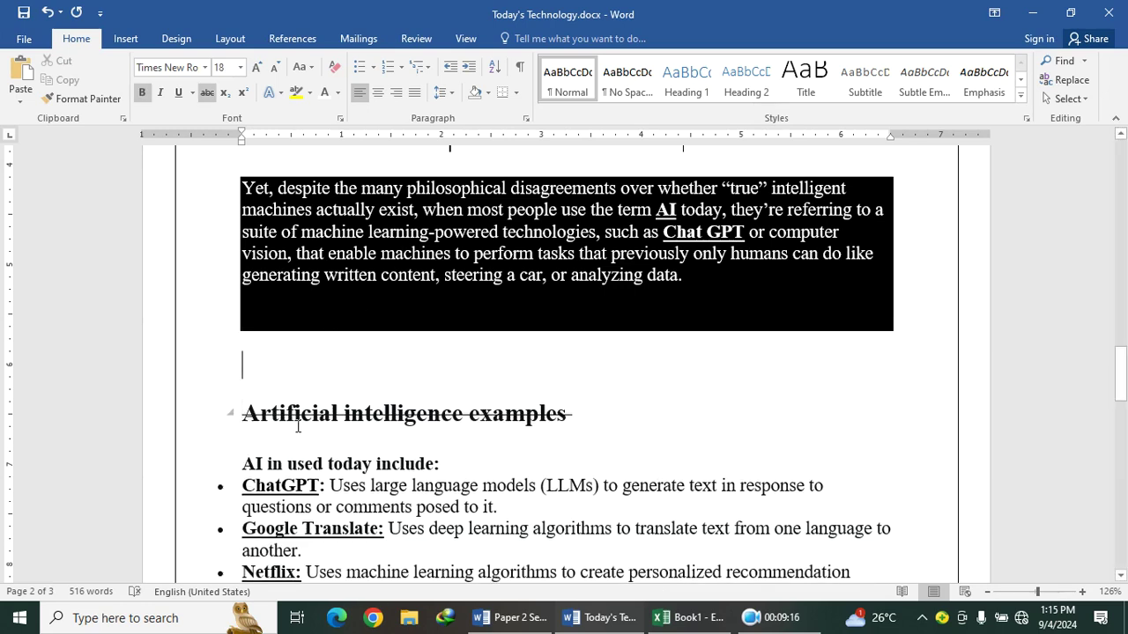
pyautogui.hotkey('ctrl', 'v')
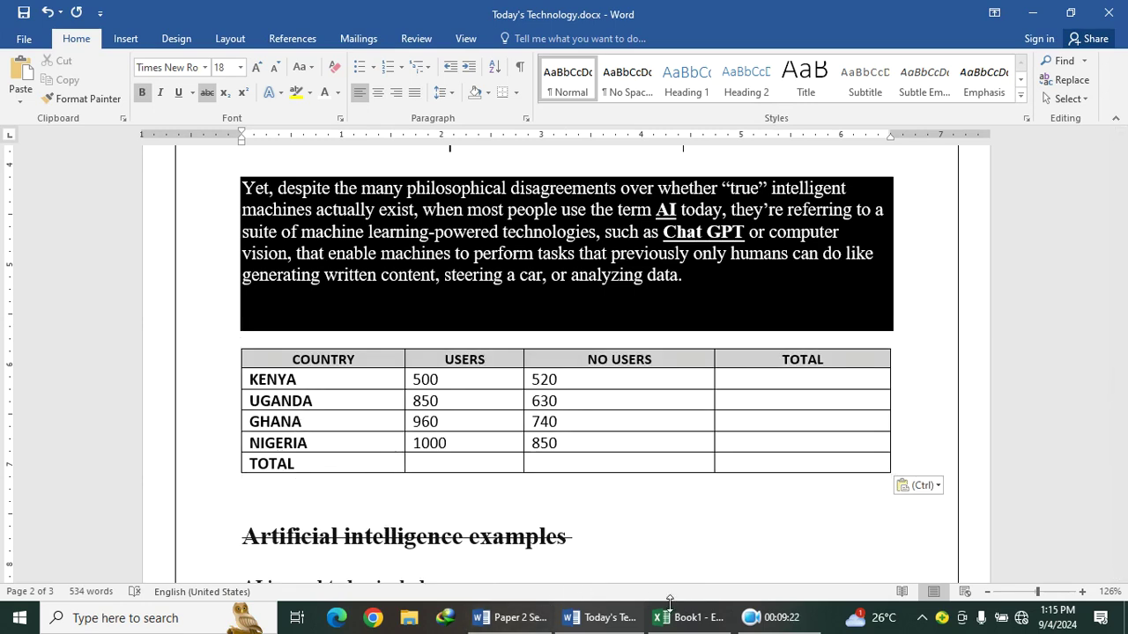
# Read task f in the exam paper and calculate the Kenya row's total with the formula =SUM(LEFT)
pyautogui.click(511, 618)
pyautogui.scroll(-4, 495, 438)
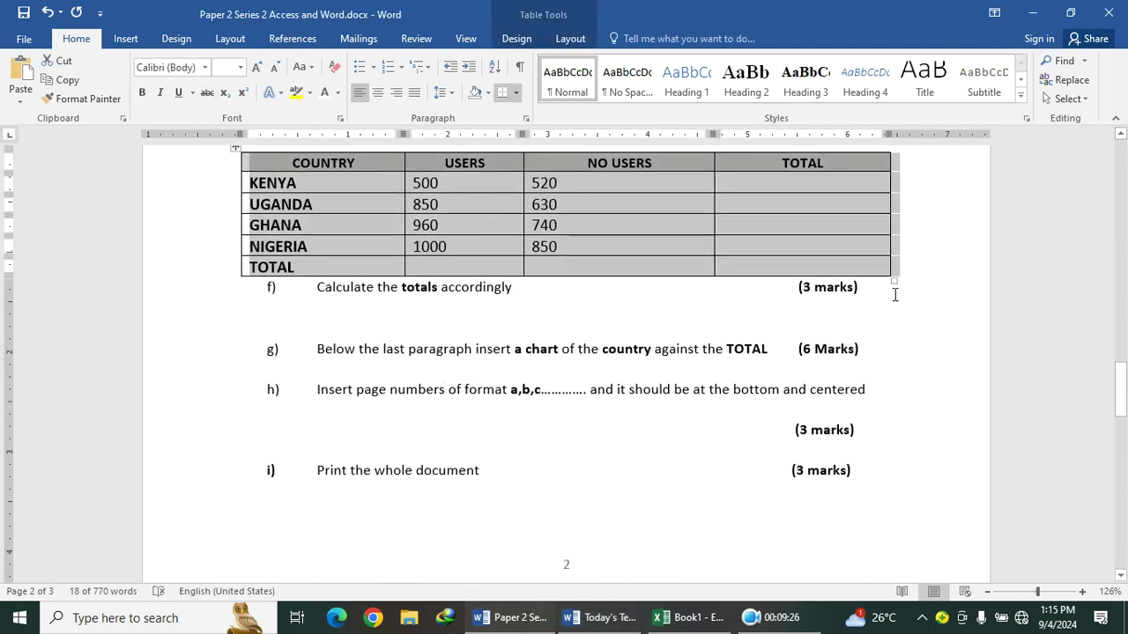
pyautogui.click(617, 616)
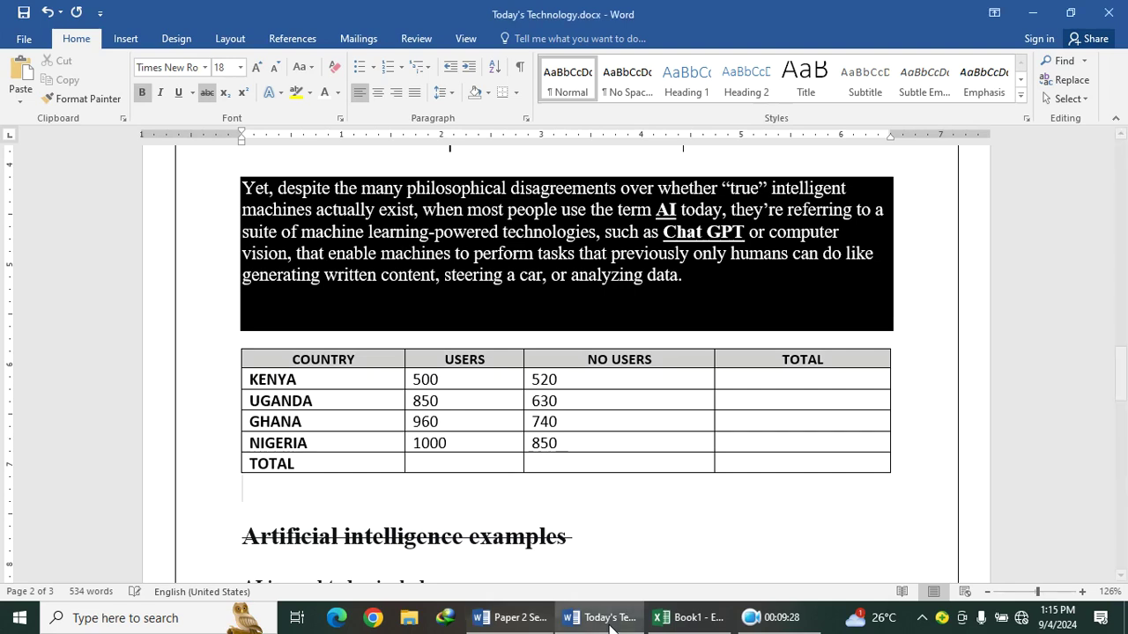
pyautogui.click(739, 380)
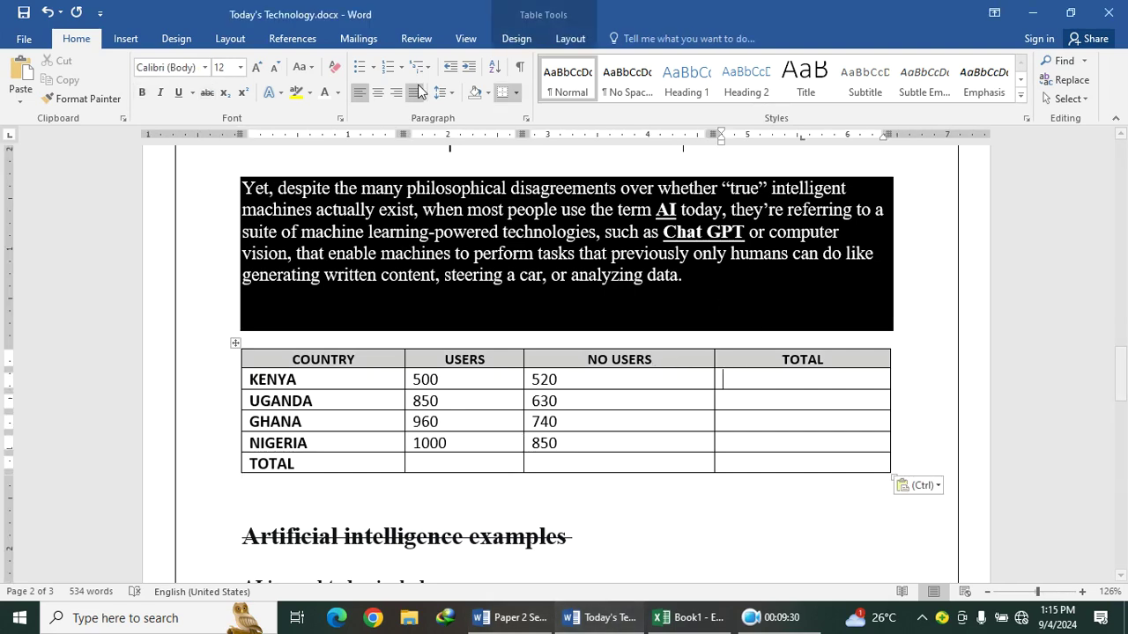
pyautogui.click(568, 39)
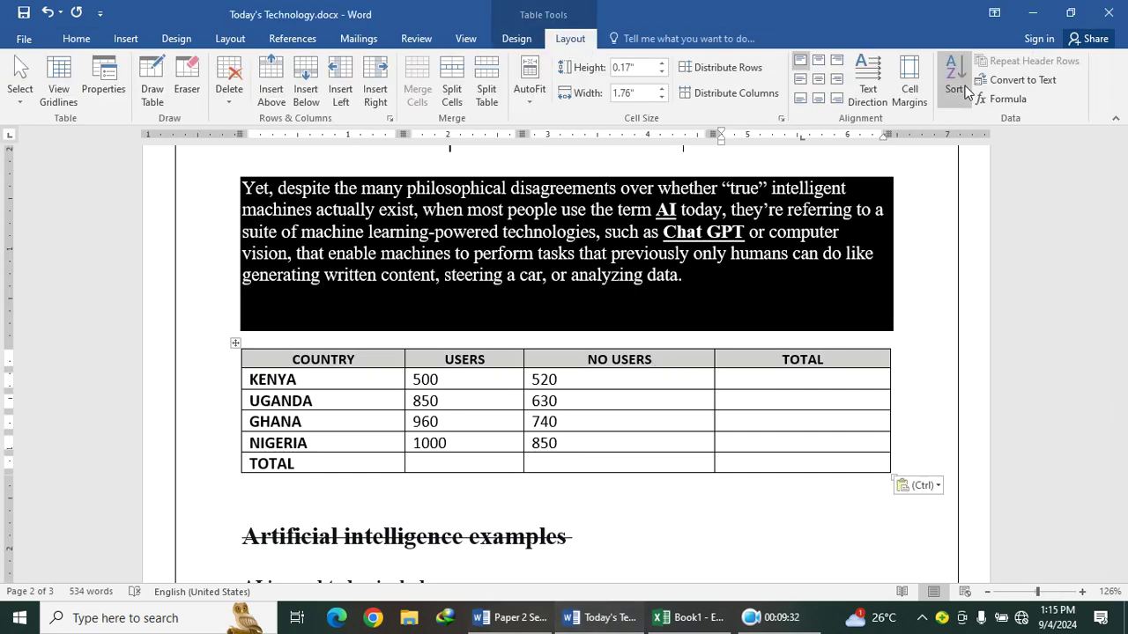
pyautogui.click(998, 102)
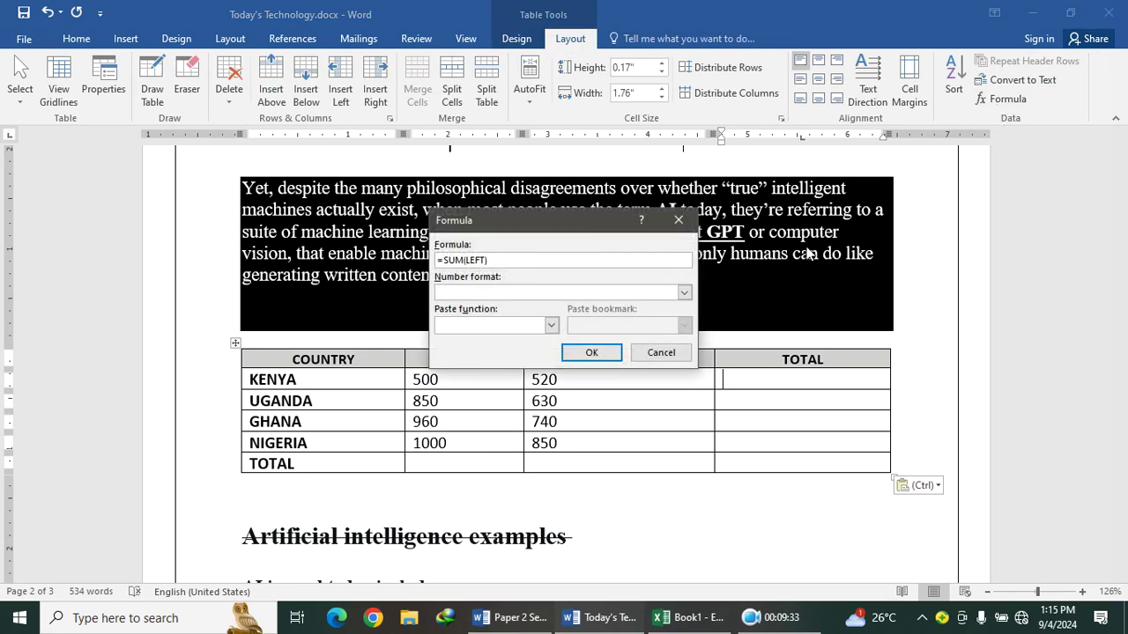
pyautogui.click(608, 351)
pyautogui.click(1001, 98)
pyautogui.click(594, 356)
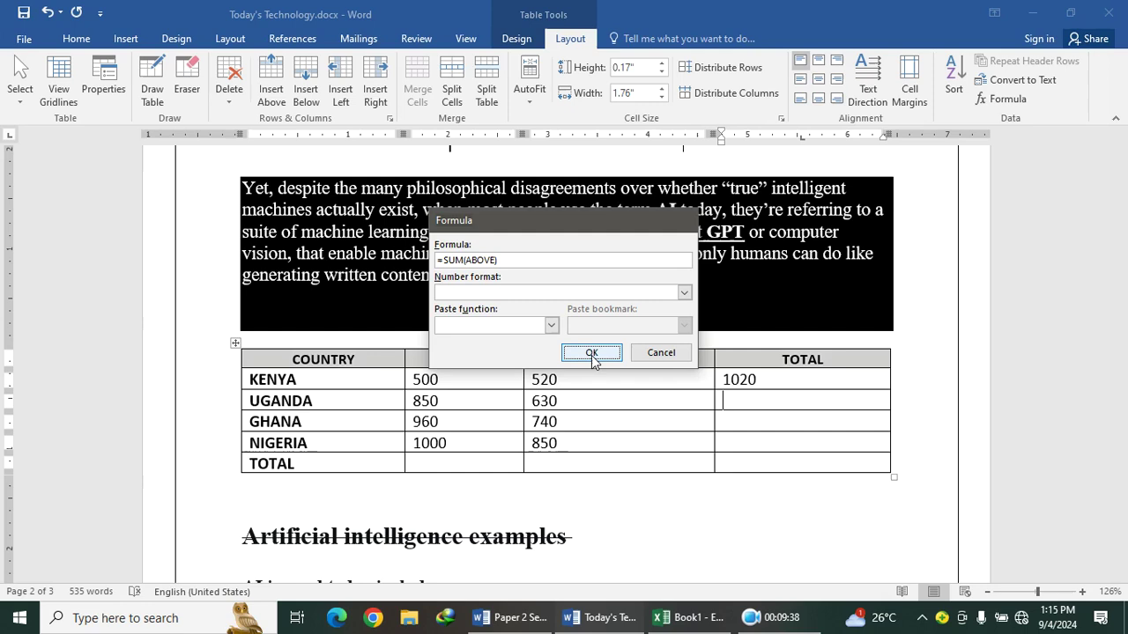
pyautogui.click(718, 399)
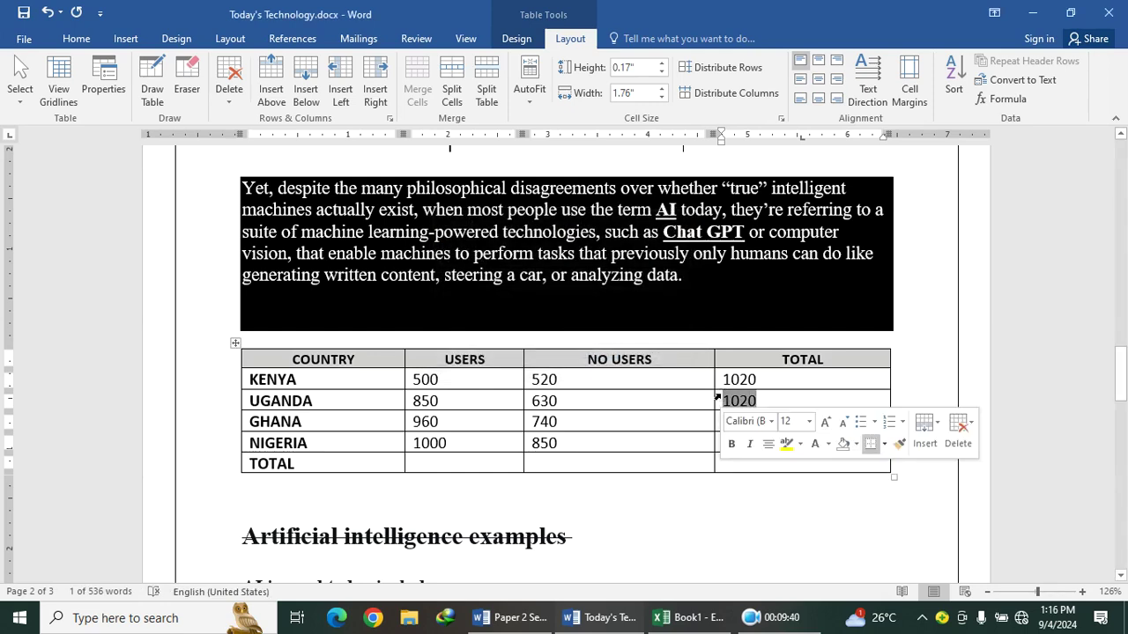
pyautogui.press('Delete')
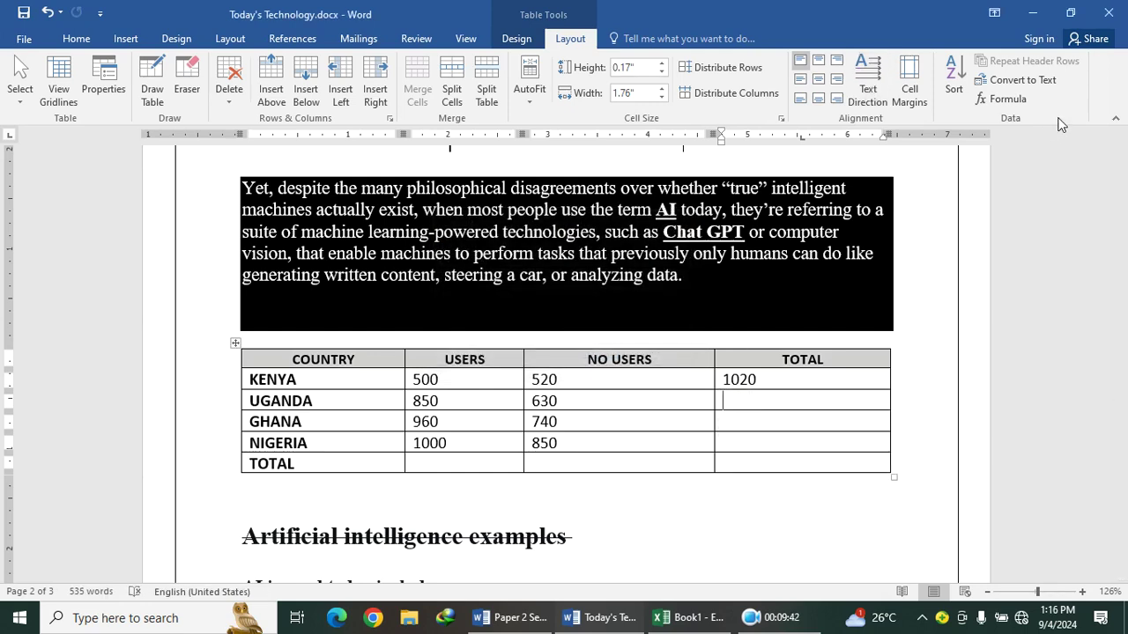
# Calculate the Uganda row's total with the formula =SUM(LEFT)
pyautogui.click(1001, 98)
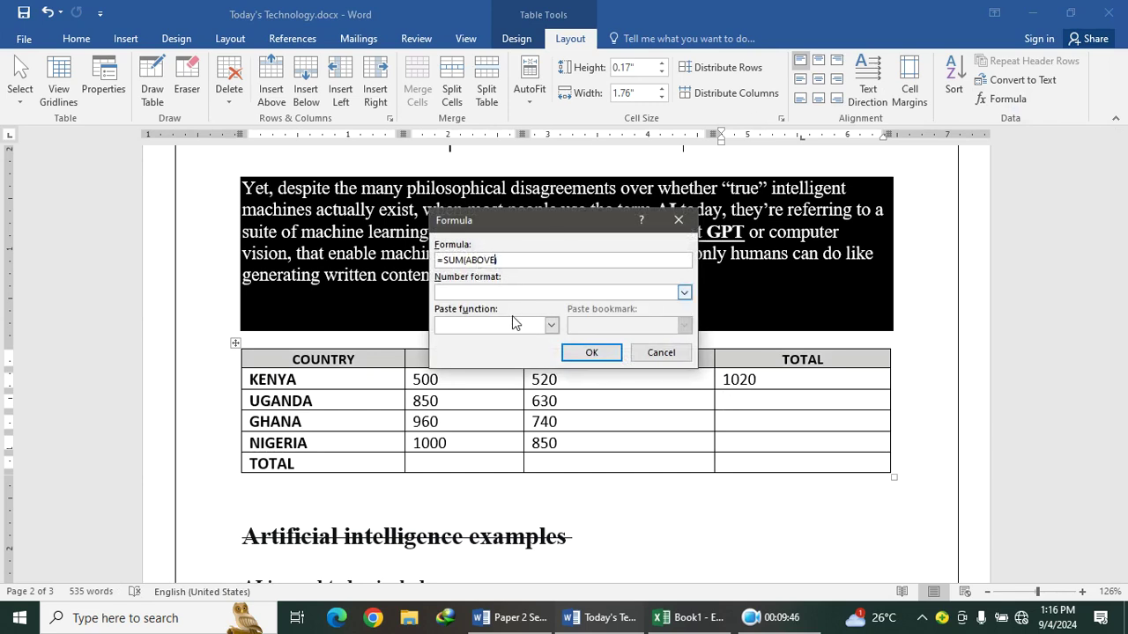
pyautogui.press('BackSpace')
pyautogui.press('BackSpace')
pyautogui.press('BackSpace')
pyautogui.press('BackSpace')
pyautogui.press('BackSpace')
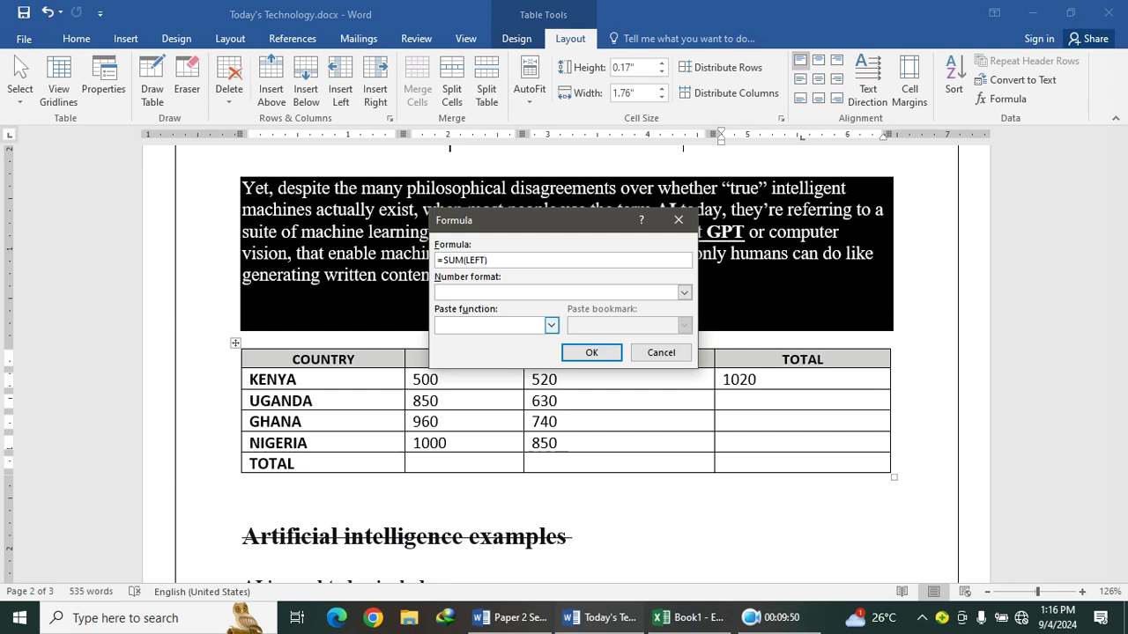
pyautogui.press('Return')
# Calculate the Ghana row's total with the formula =SUM(LEFT)
pyautogui.click(737, 423)
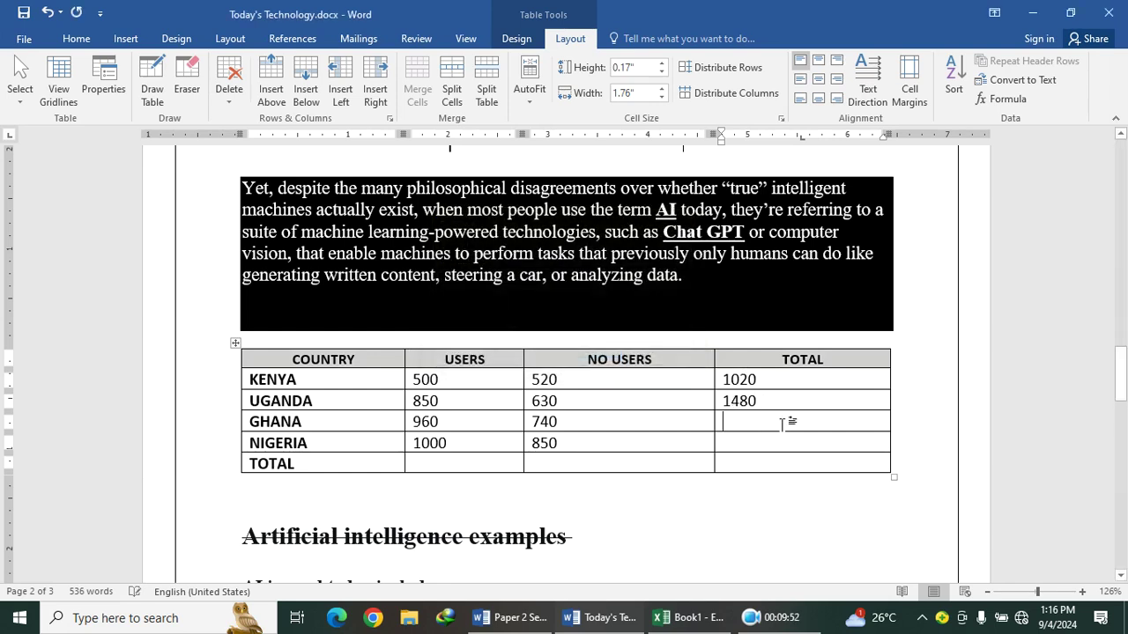
pyautogui.click(1008, 98)
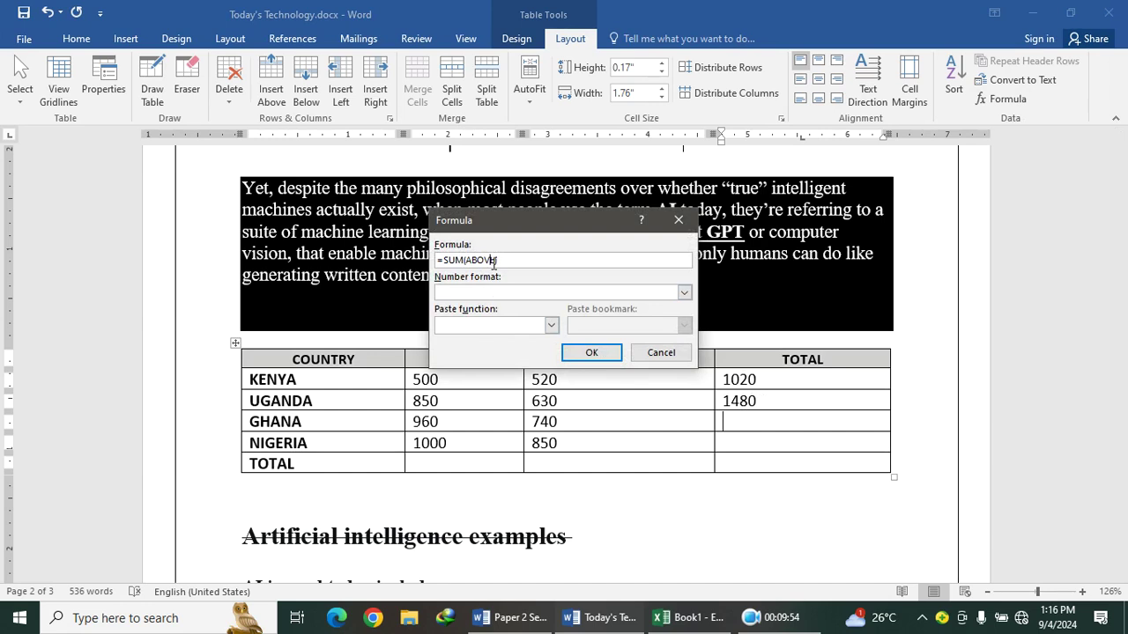
pyautogui.press('BackSpace')
pyautogui.press('BackSpace')
pyautogui.press('BackSpace')
pyautogui.press('BackSpace')
pyautogui.press('BackSpace')
pyautogui.press('BackSpace')
pyautogui.press('Return')
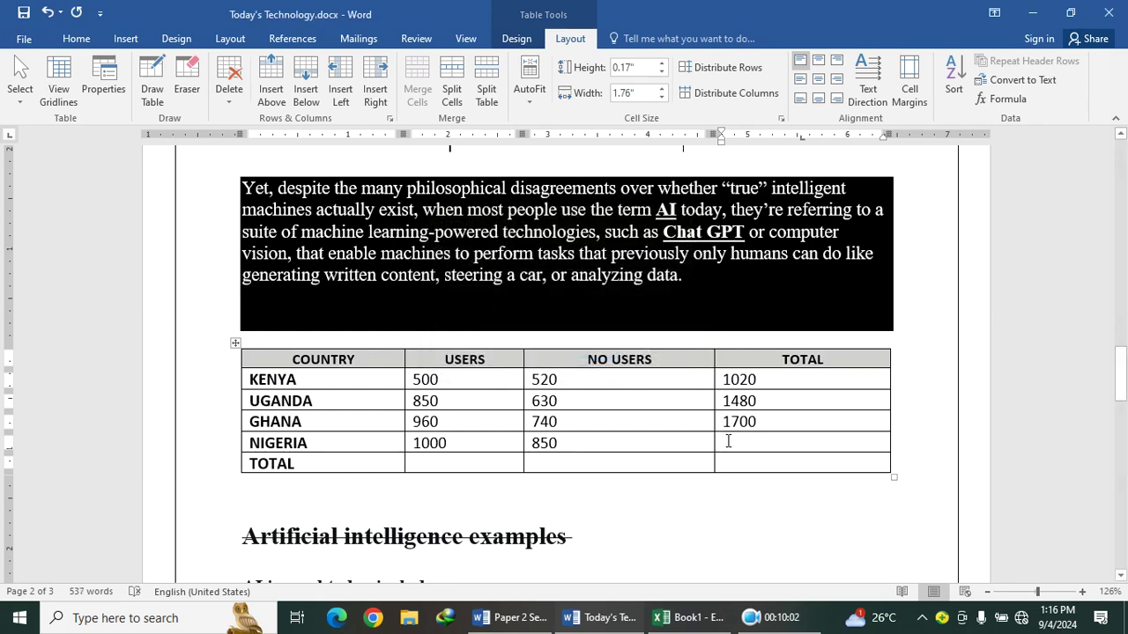
# Calculate the Nigeria row's total with the formula =SUM(LEFT)
pyautogui.click(1004, 98)
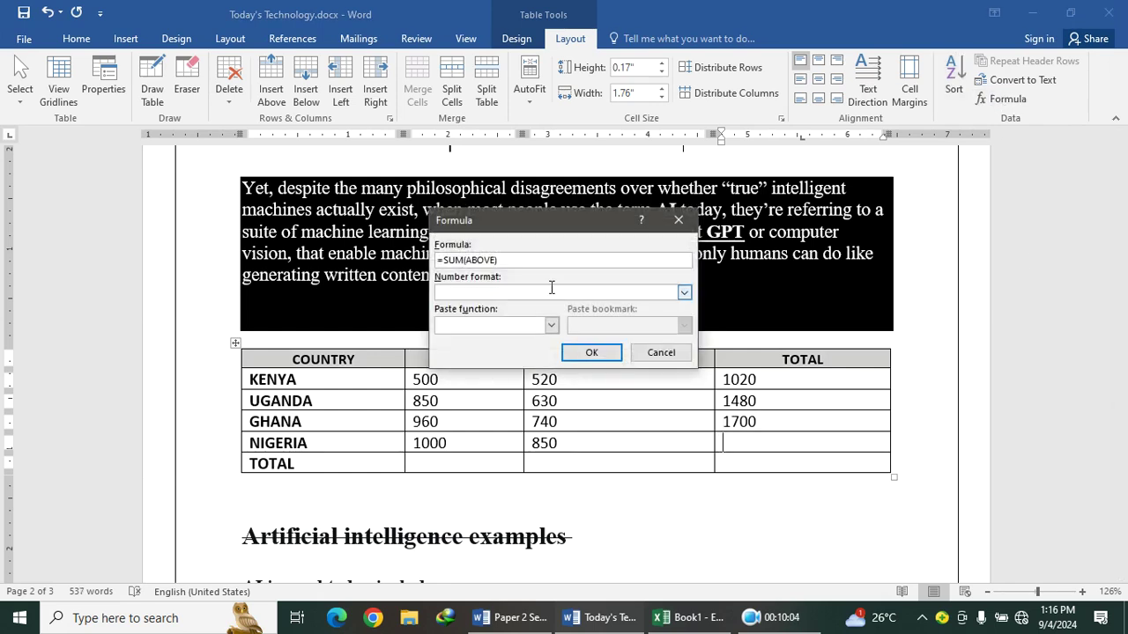
pyautogui.press('BackSpace')
pyautogui.press('BackSpace')
pyautogui.press('BackSpace')
pyautogui.press('BackSpace')
pyautogui.press('BackSpace')
pyautogui.press('BackSpace')
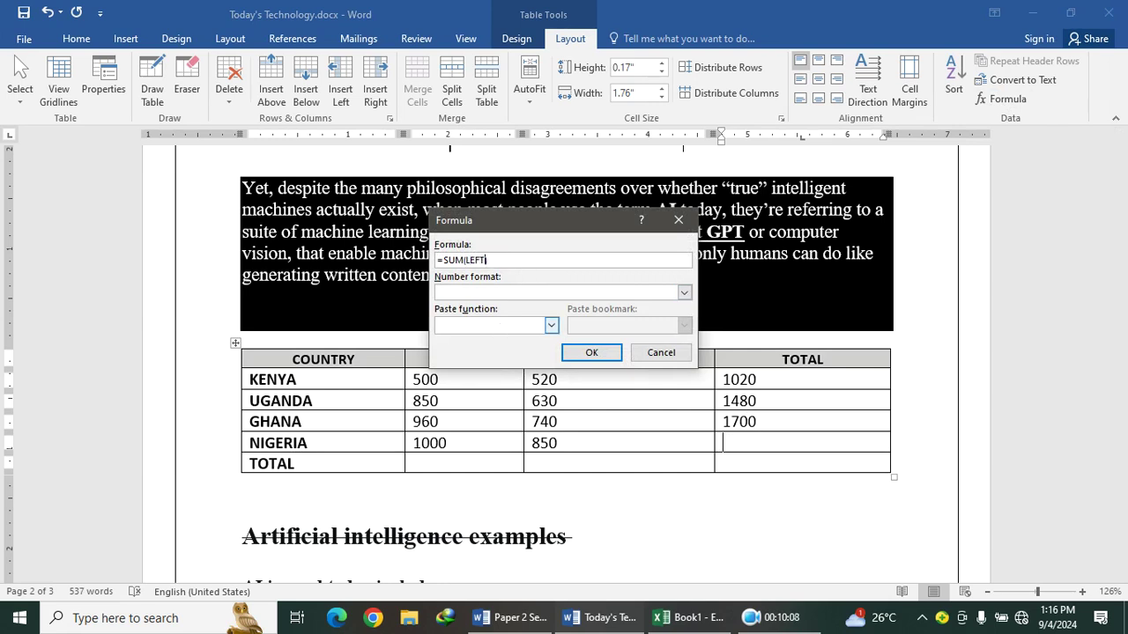
pyautogui.press('Return')
# Fill the TOTAL row's USERS, NO USERS and TOTAL cells with the formula =SUM(ABOVE)
pyautogui.click(467, 462)
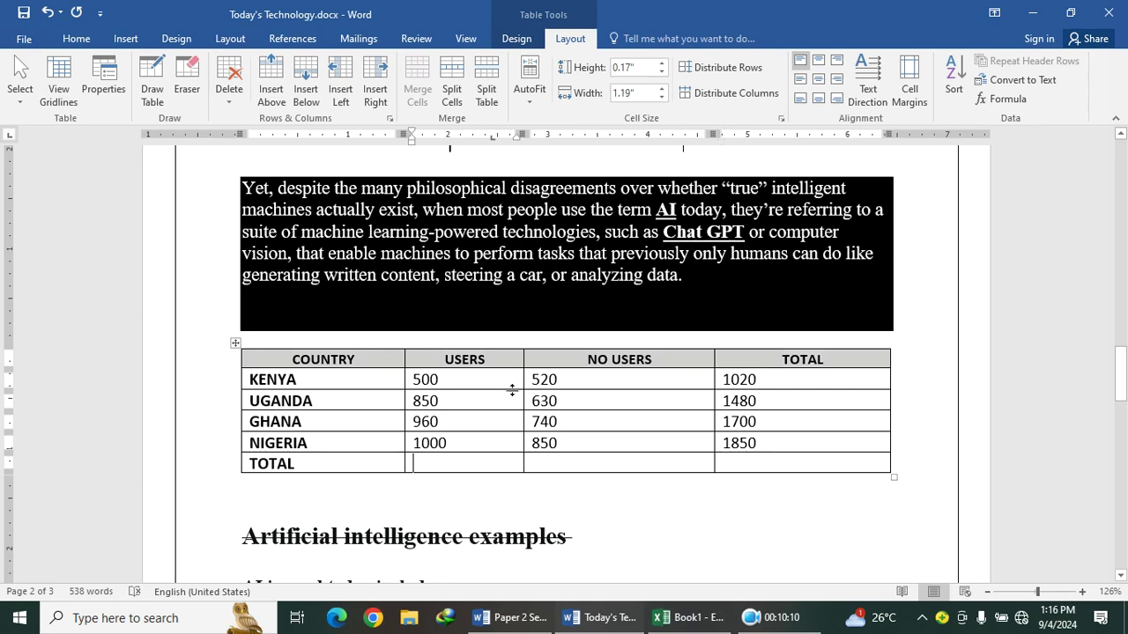
pyautogui.click(1004, 99)
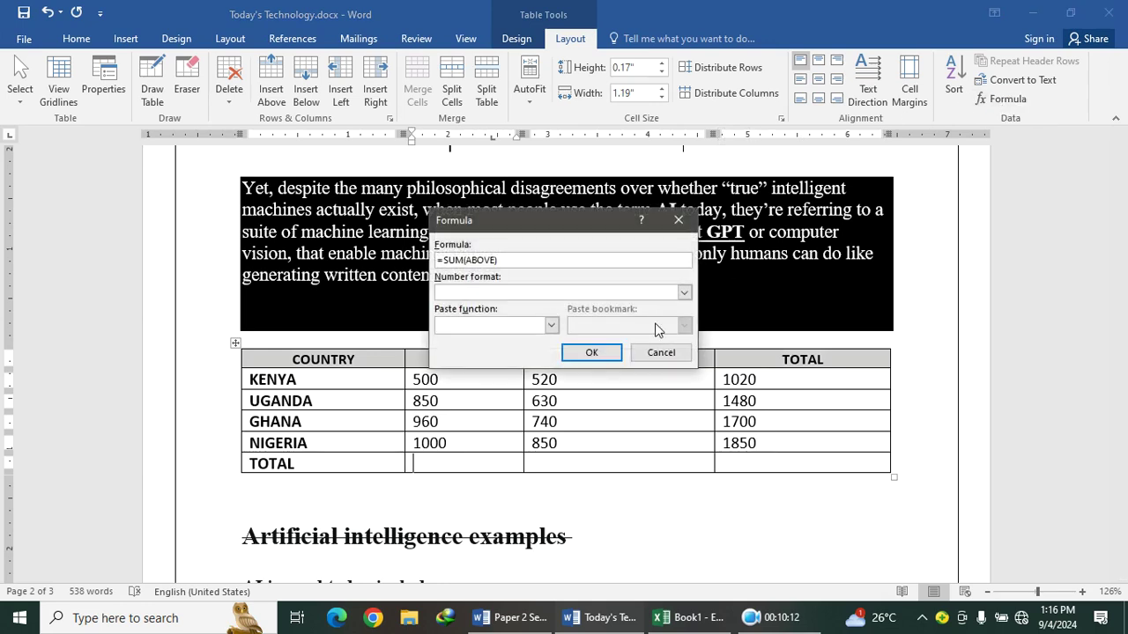
pyautogui.click(588, 353)
pyautogui.click(584, 460)
pyautogui.click(1004, 99)
pyautogui.click(597, 351)
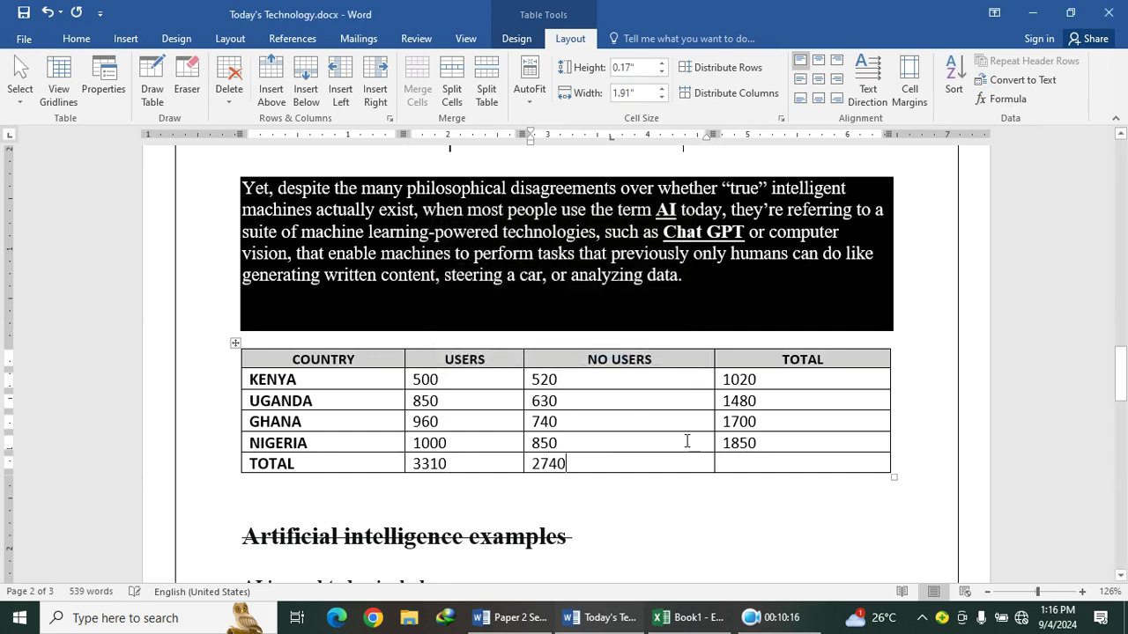
pyautogui.click(762, 468)
pyautogui.click(1004, 99)
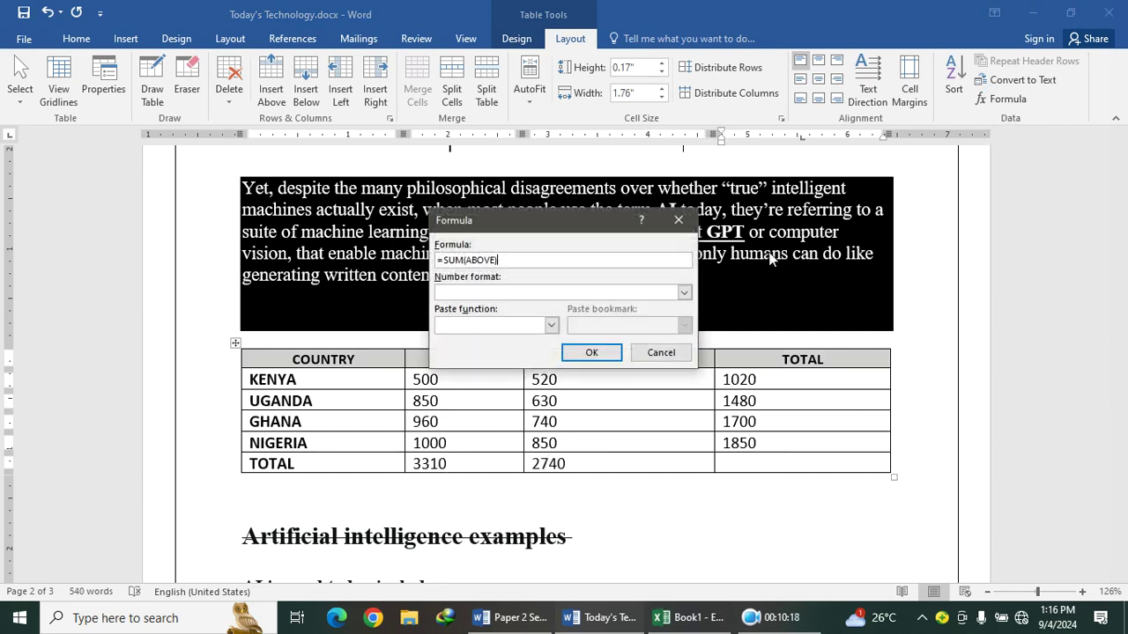
pyautogui.click(569, 356)
# Read task g in the exam paper for the chart requirements and return to Today's Technology
pyautogui.scroll(-3, 466, 501)
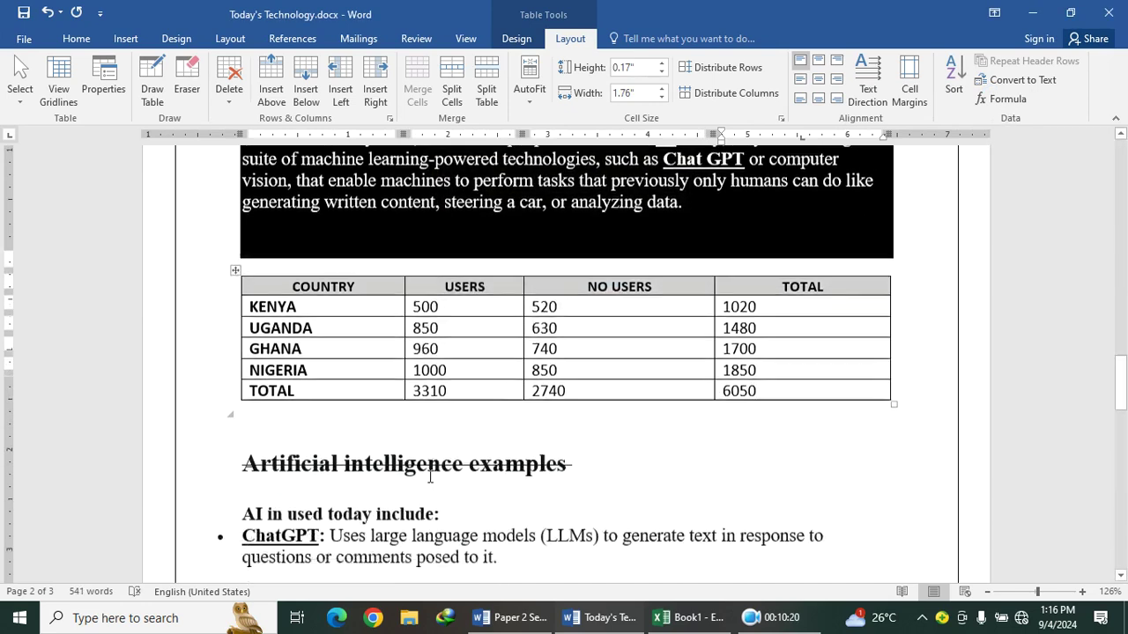
pyautogui.click(540, 615)
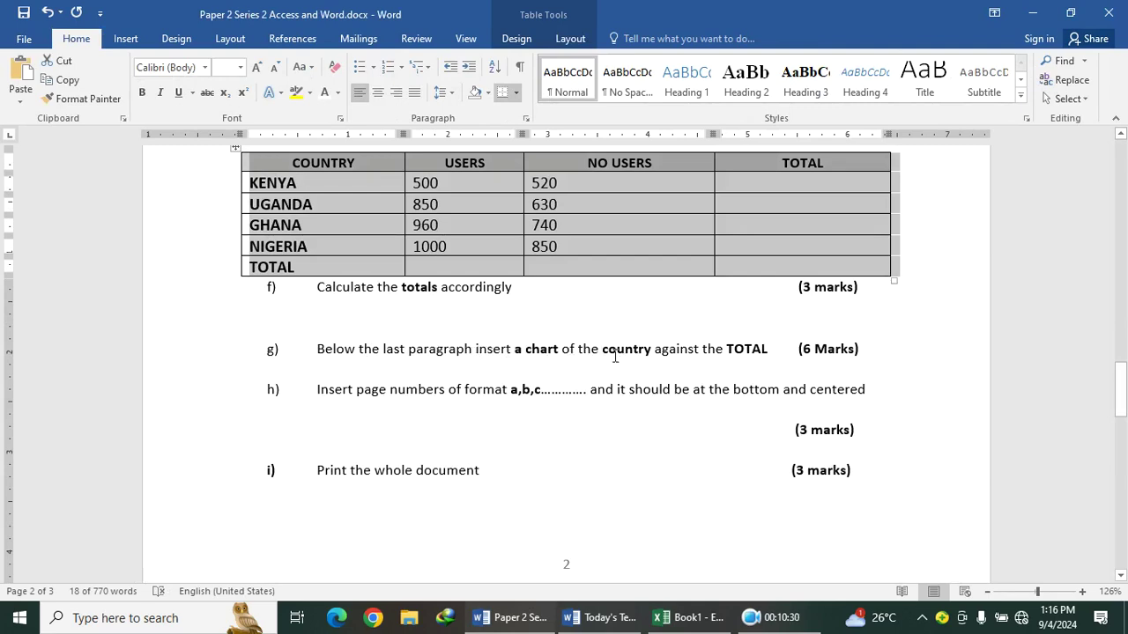
pyautogui.click(899, 341)
pyautogui.click(602, 618)
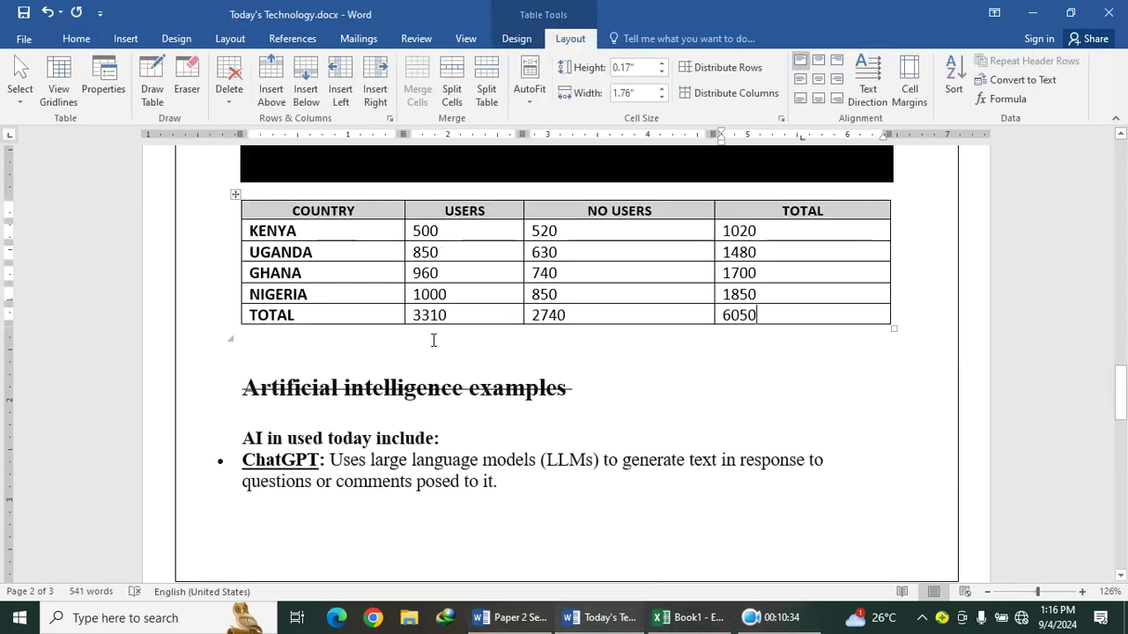
# Insert a Clustered Column chart below the last paragraph, after the Bing Copilot bullet
pyautogui.scroll(-10, 433, 340)
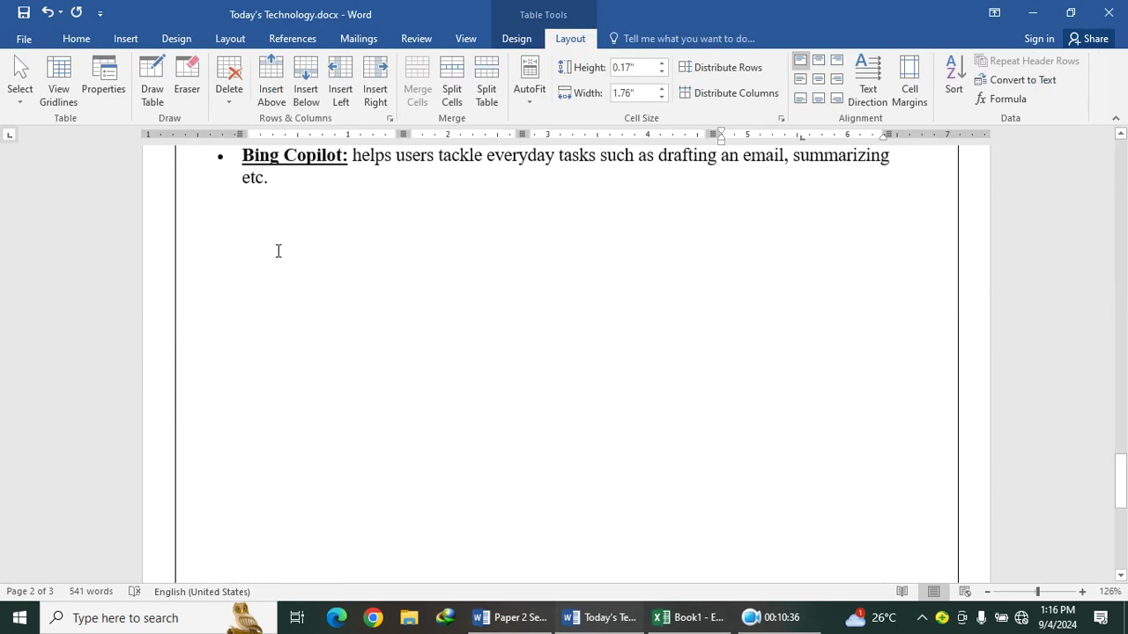
pyautogui.click(267, 228)
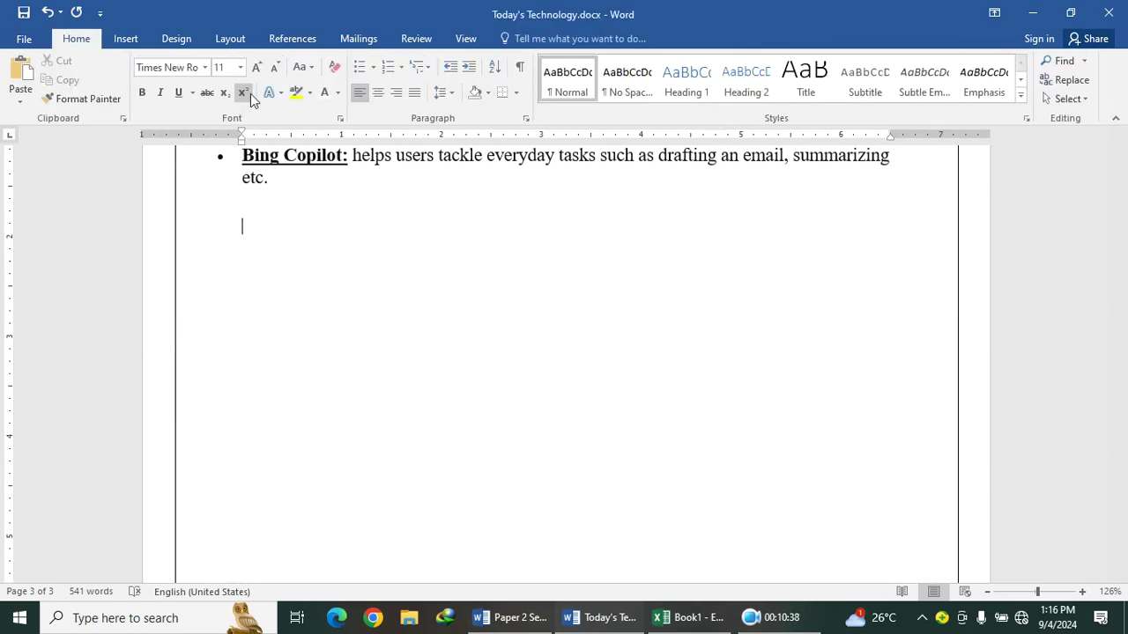
pyautogui.click(128, 39)
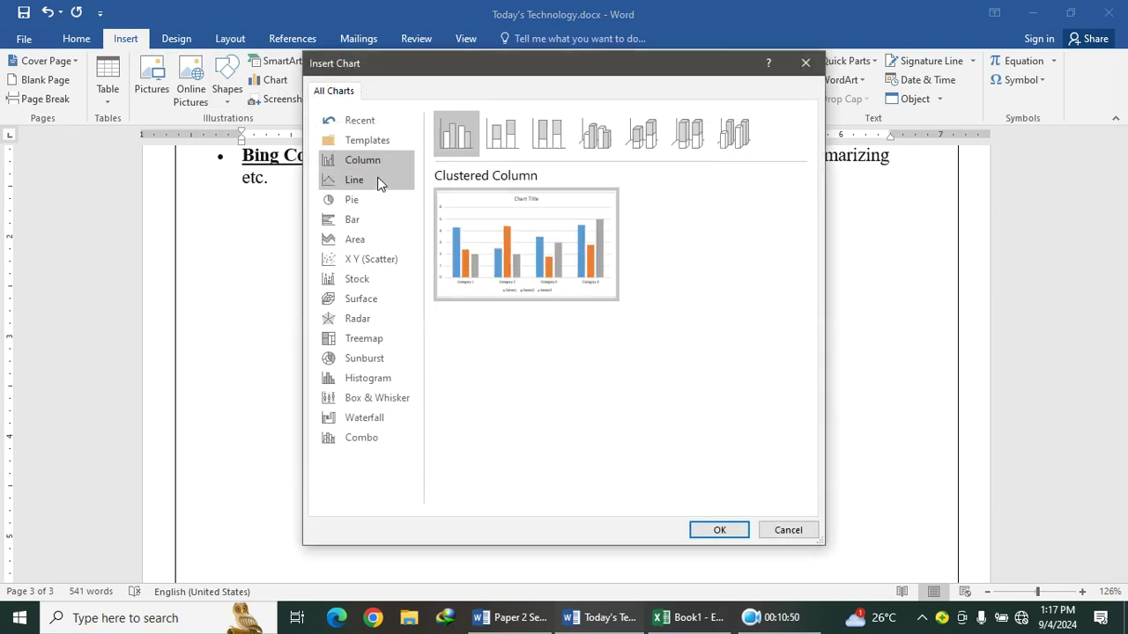
pyautogui.click(613, 624)
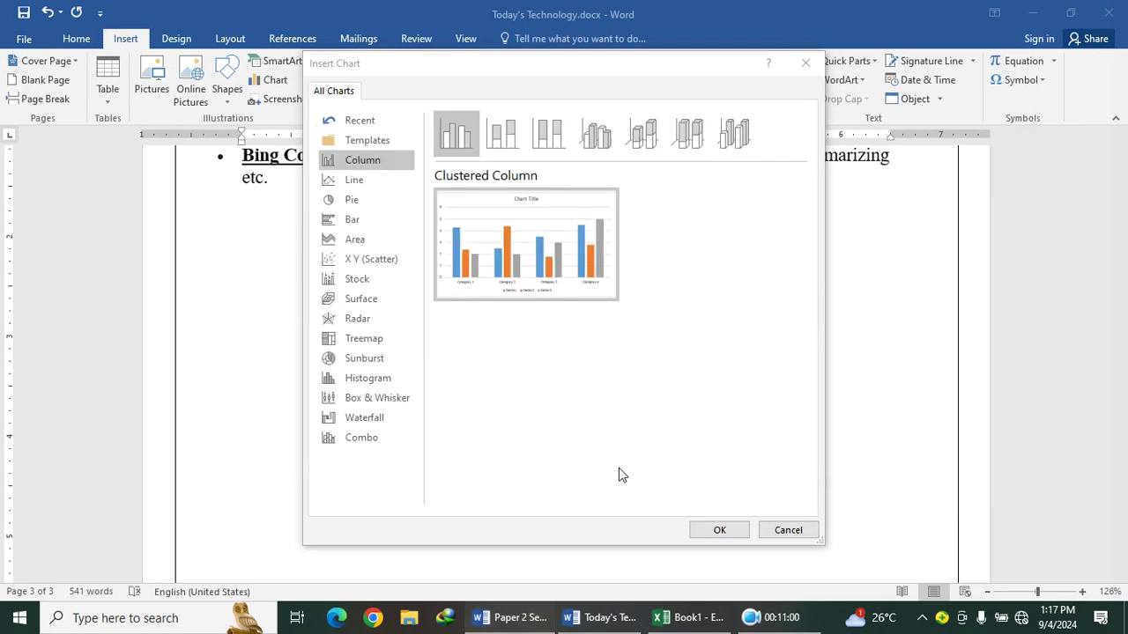
pyautogui.click(719, 530)
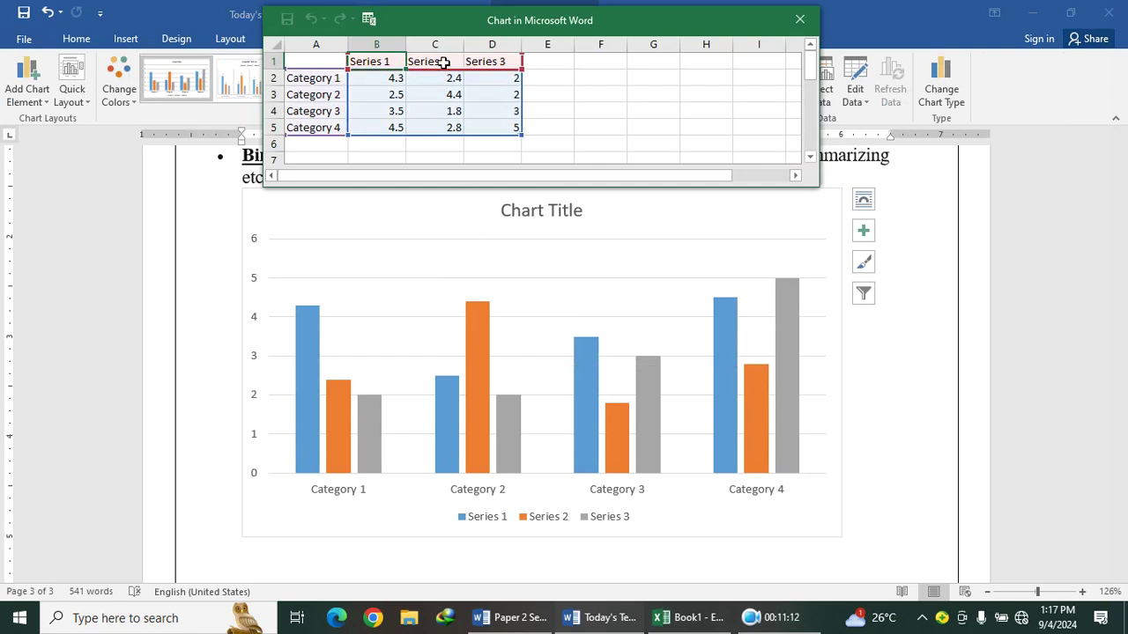
pyautogui.click(393, 78)
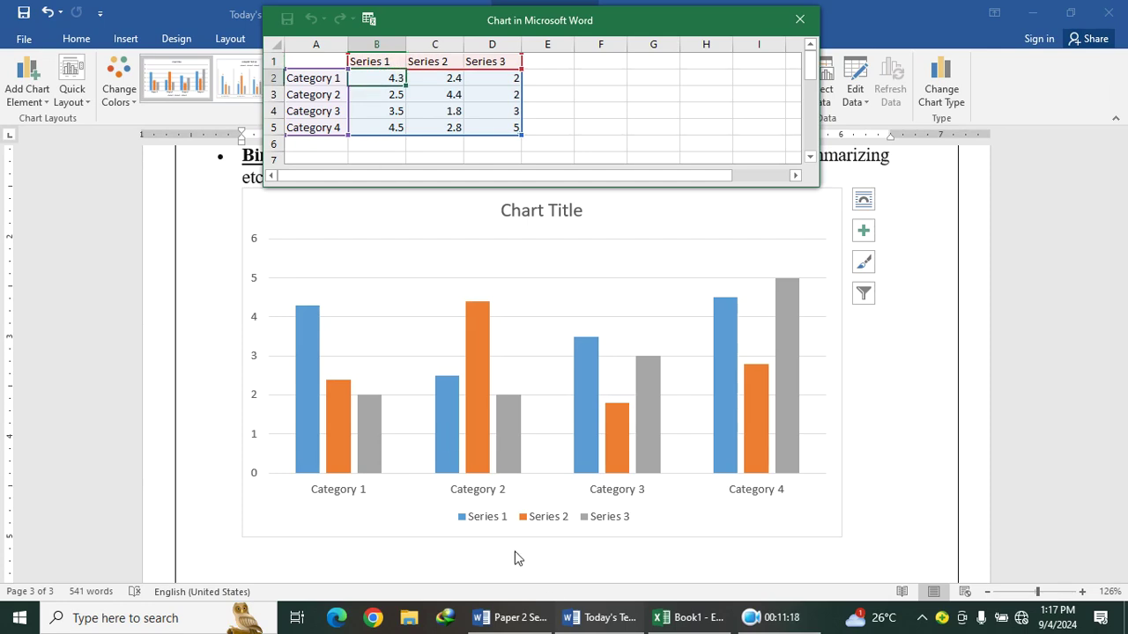
# Recheck the chart task in the exam paper and close the chart's data sheet in Today's Technology
pyautogui.click(515, 617)
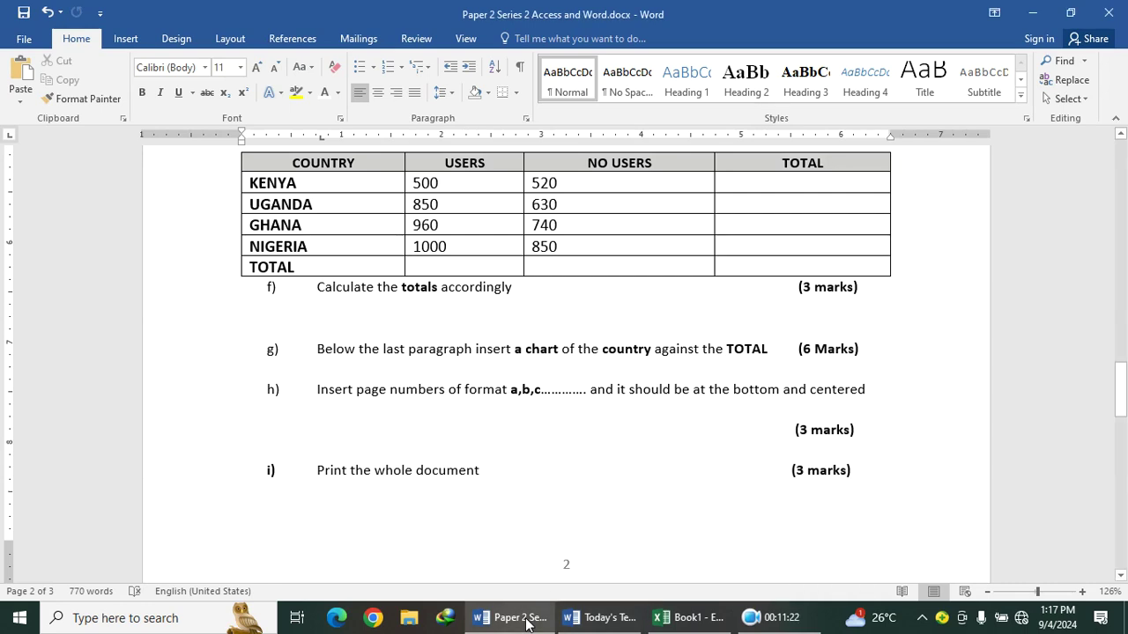
pyautogui.click(599, 617)
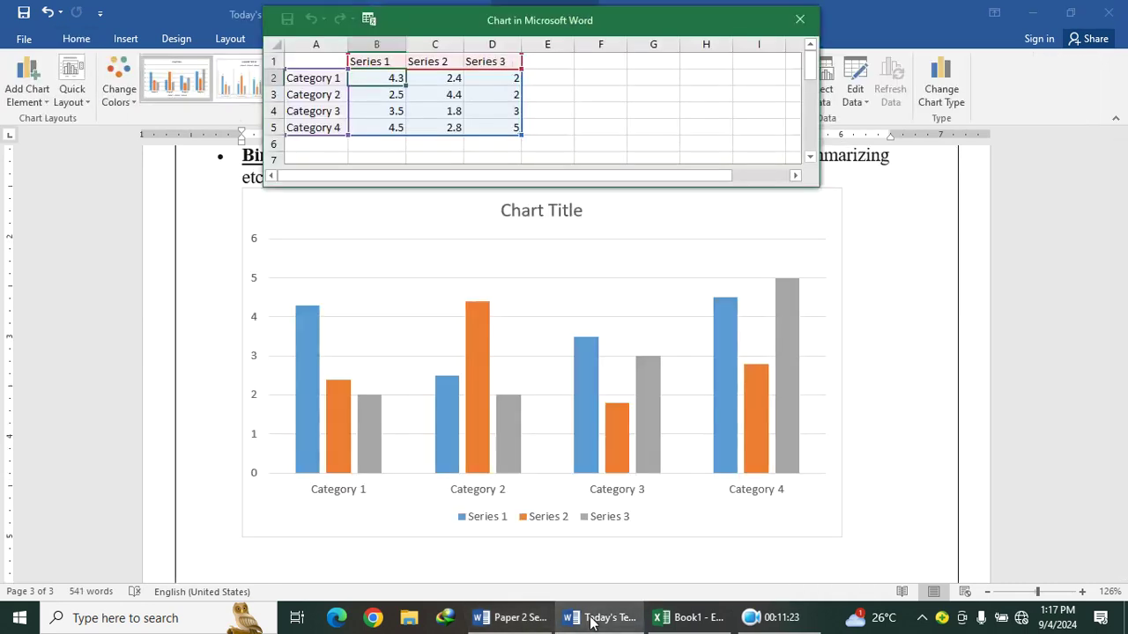
pyautogui.click(795, 19)
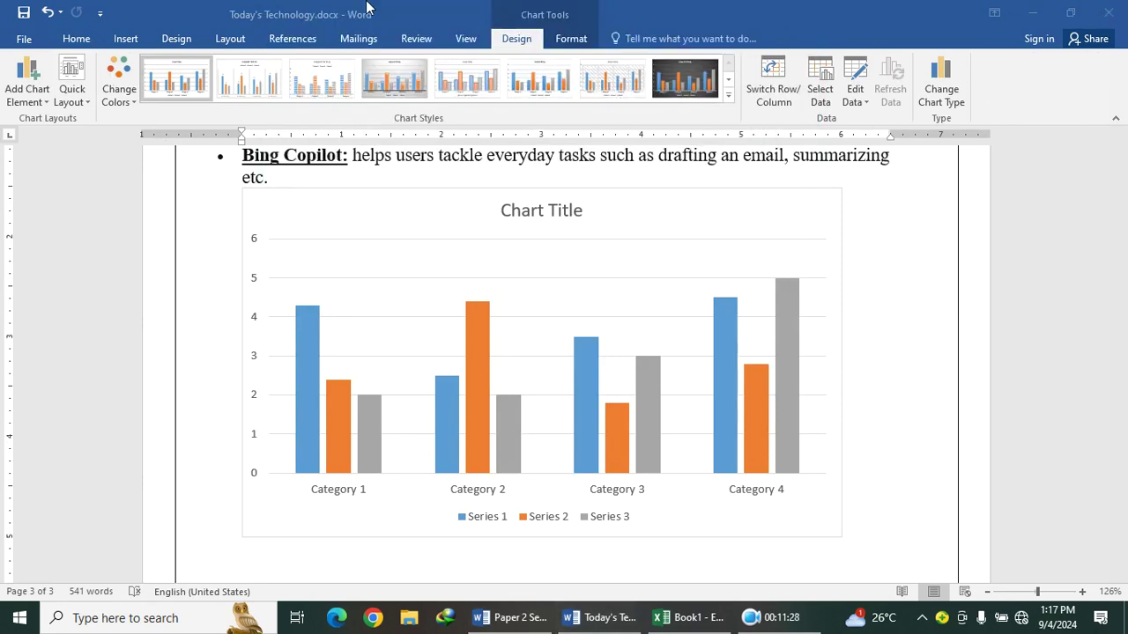
# Close Today's Technology.docx without saving its changes and reopen it from the recent files in File Explorer
pyautogui.click(24, 40)
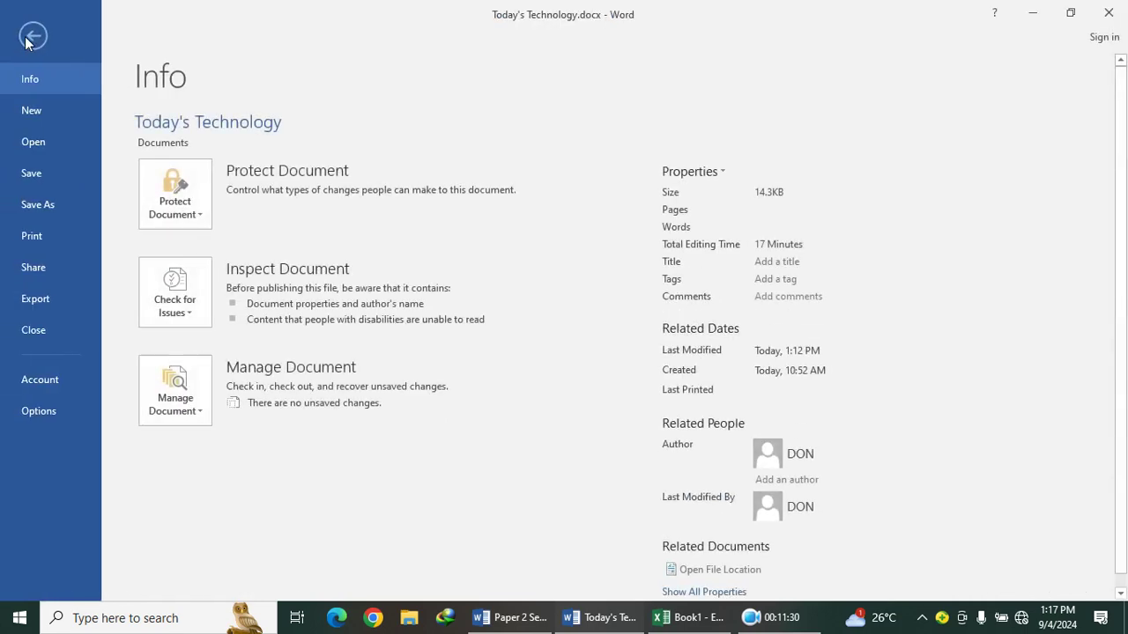
pyautogui.click(30, 330)
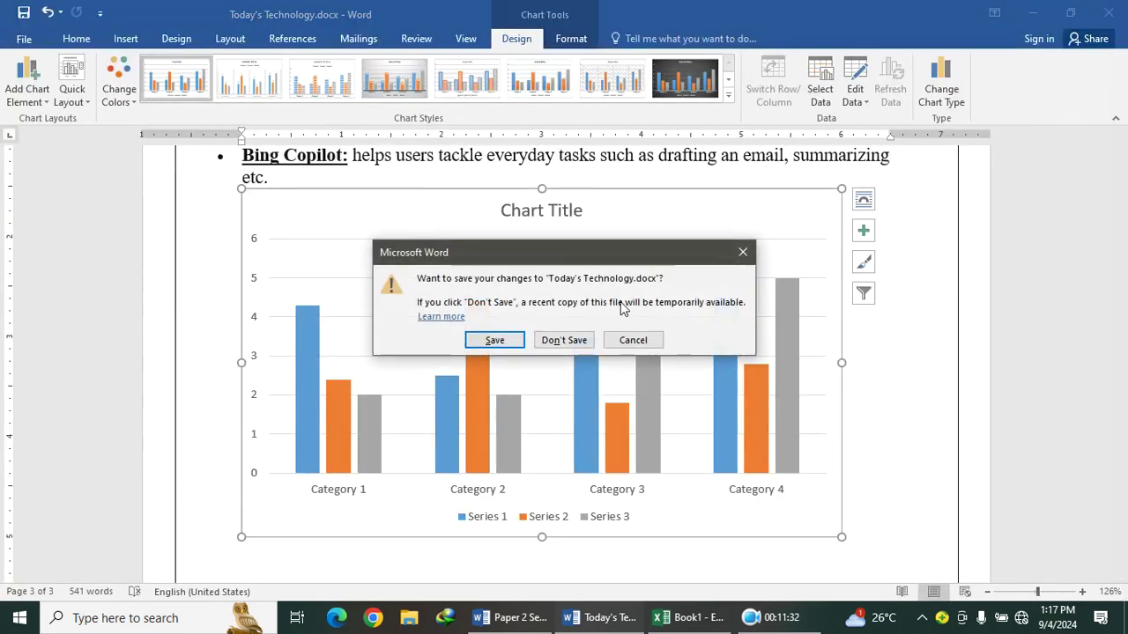
pyautogui.click(577, 346)
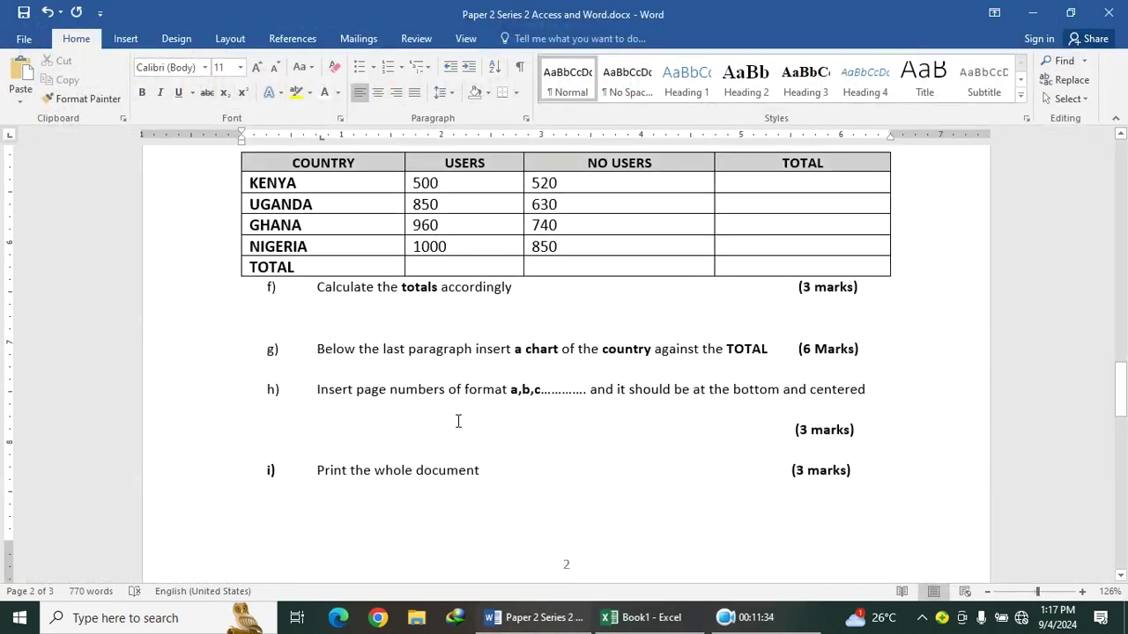
pyautogui.click(418, 619)
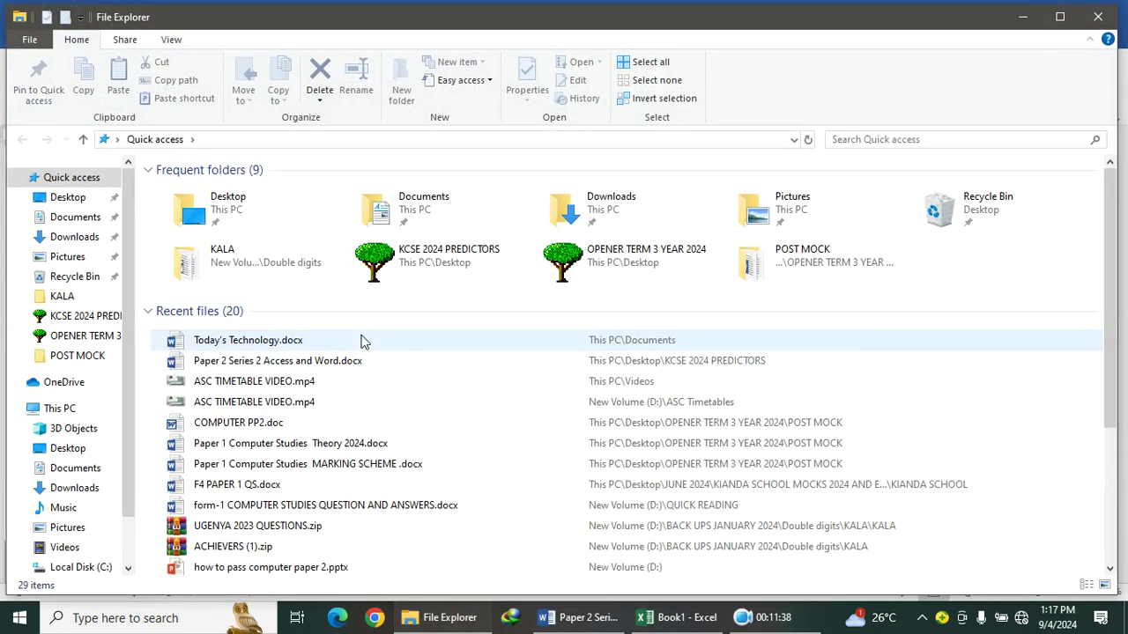
pyautogui.click(271, 343)
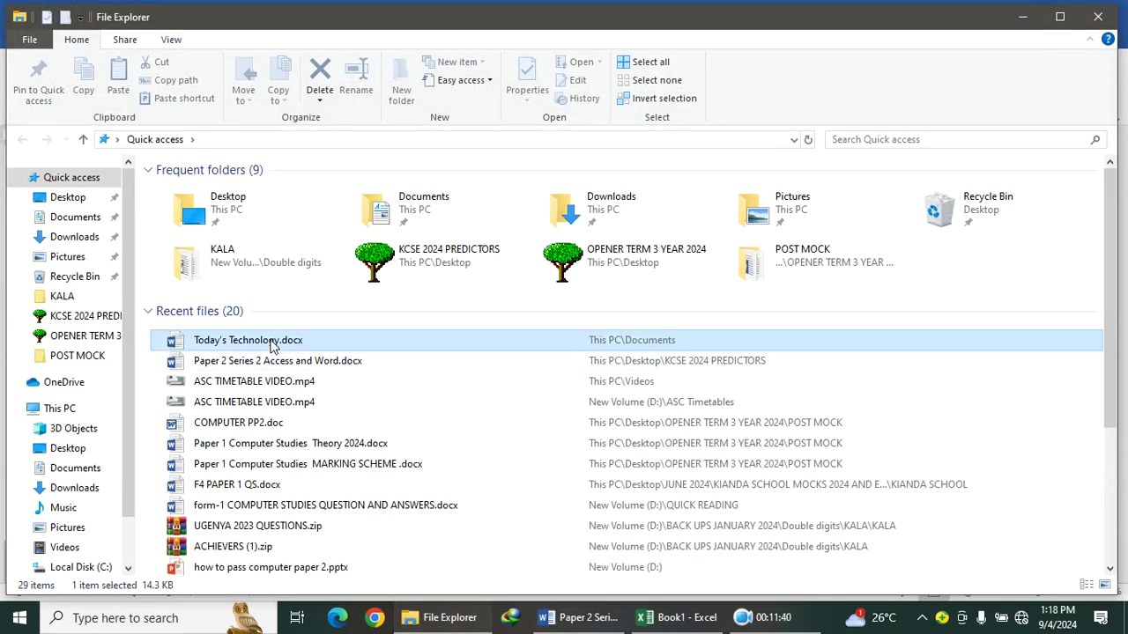
pyautogui.doubleClick(271, 344)
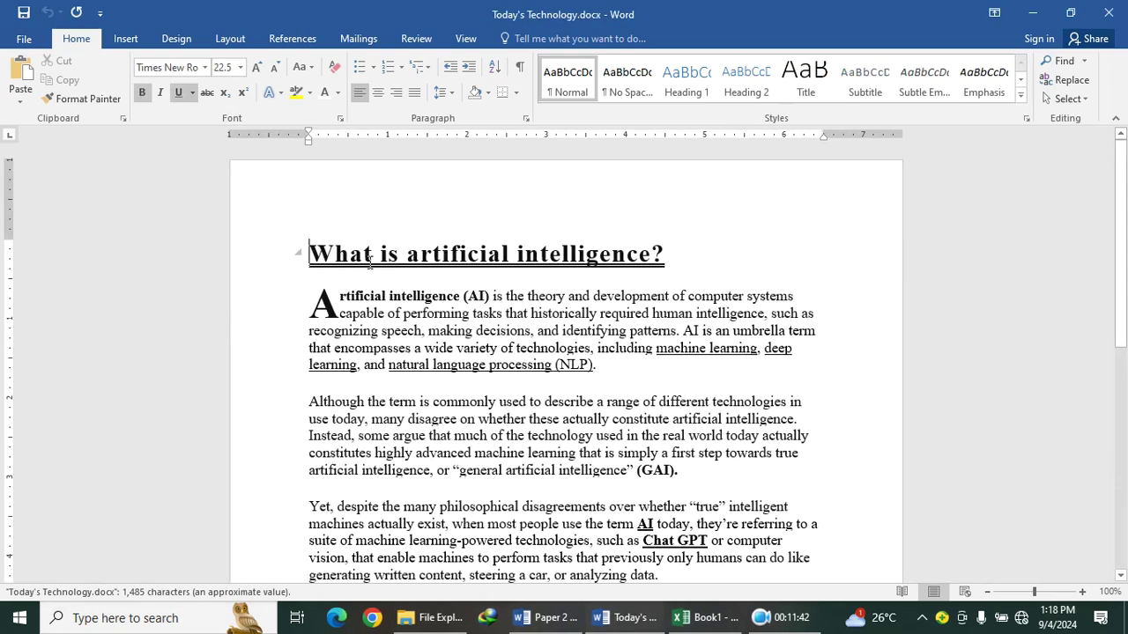
# Add a new line after the third paragraph, above "Artificial intelligence examples", and paste the copied country table there
pyautogui.scroll(-10, 653, 221)
pyautogui.scroll(6, 322, 426)
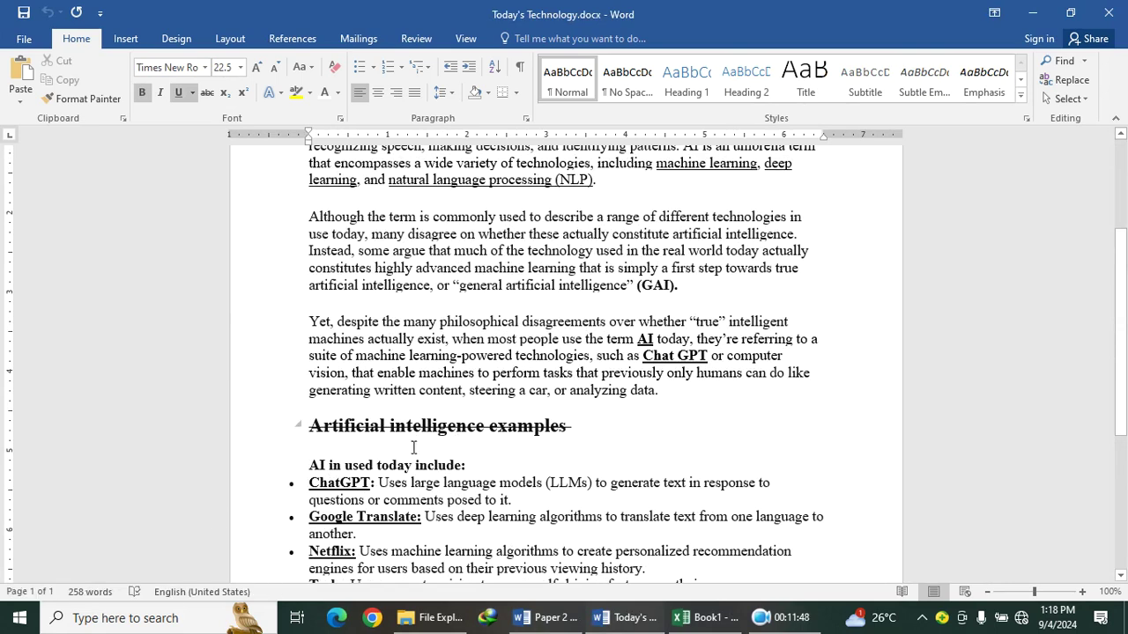
pyautogui.scroll(1, 413, 448)
pyautogui.scroll(-1, 415, 448)
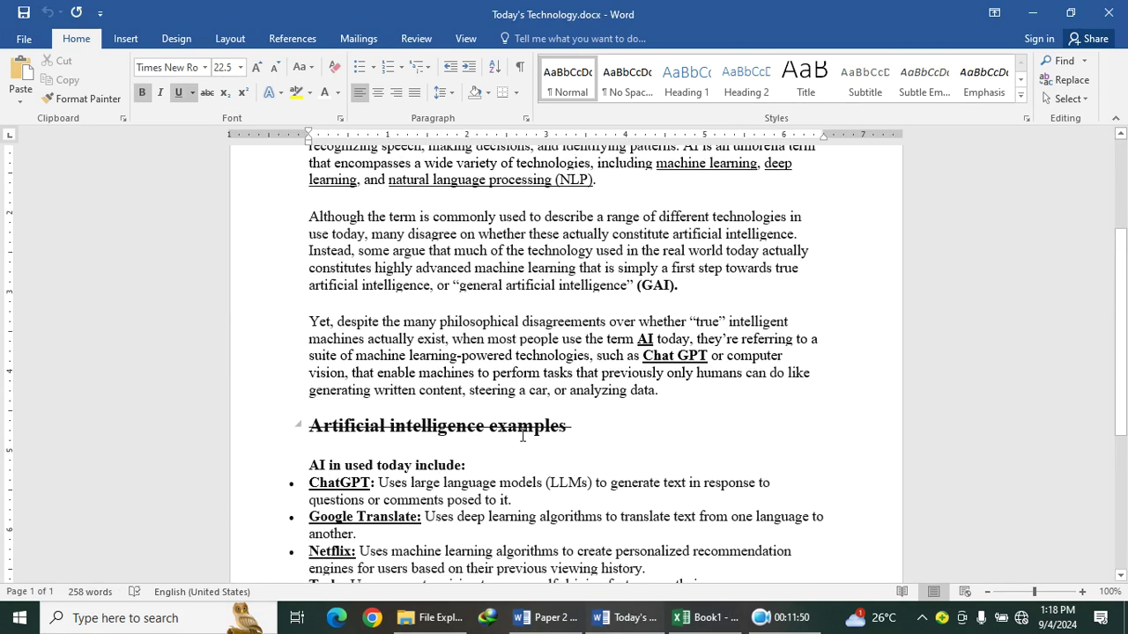
pyautogui.click(669, 398)
pyautogui.press('Return')
pyautogui.write('COUNTRY\tUSERS\tNO USERS\tTOTAL KENYA\t500\t520\t UGANDA\t850\t630\t GHANA\t960\t740\t NIGERIA\t1000\t850\t TOTAL')
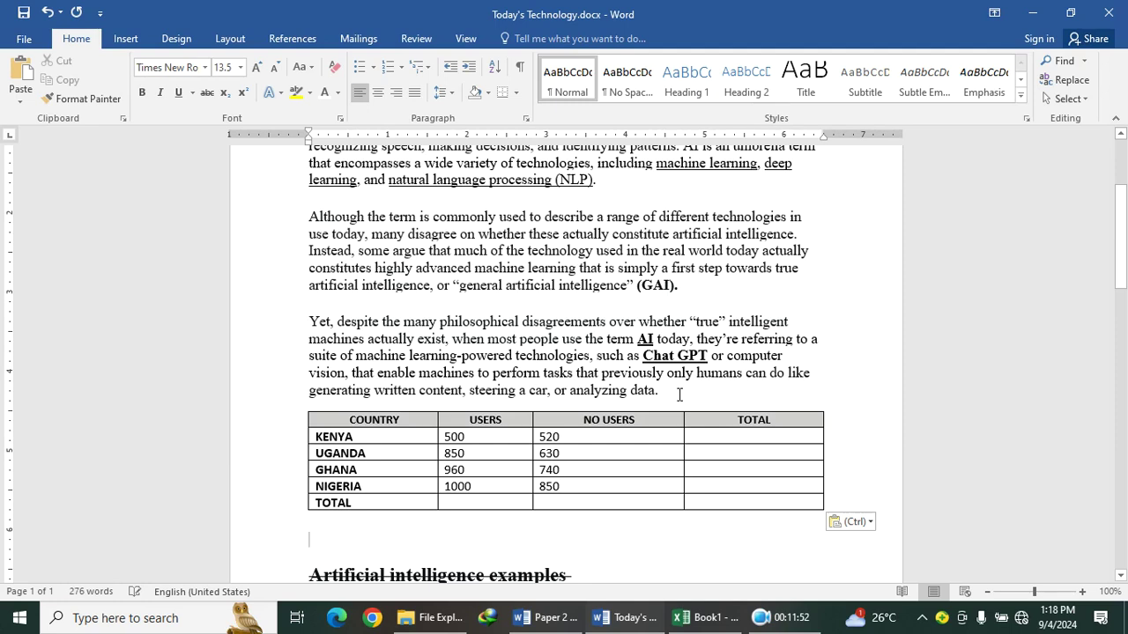
pyautogui.click(719, 435)
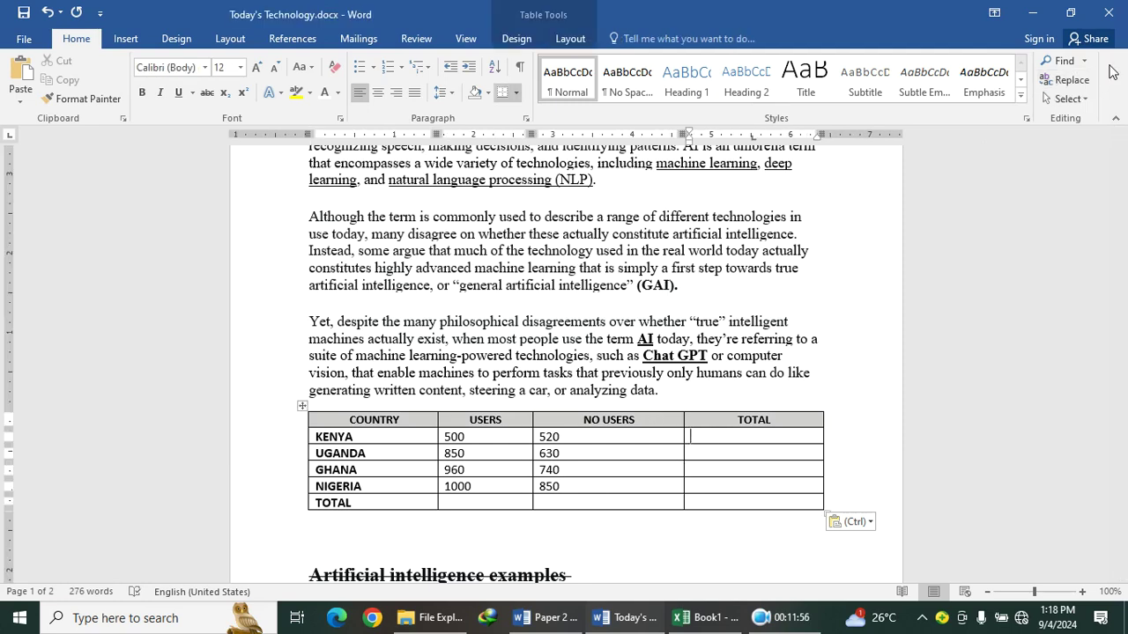
pyautogui.write('LEFT')
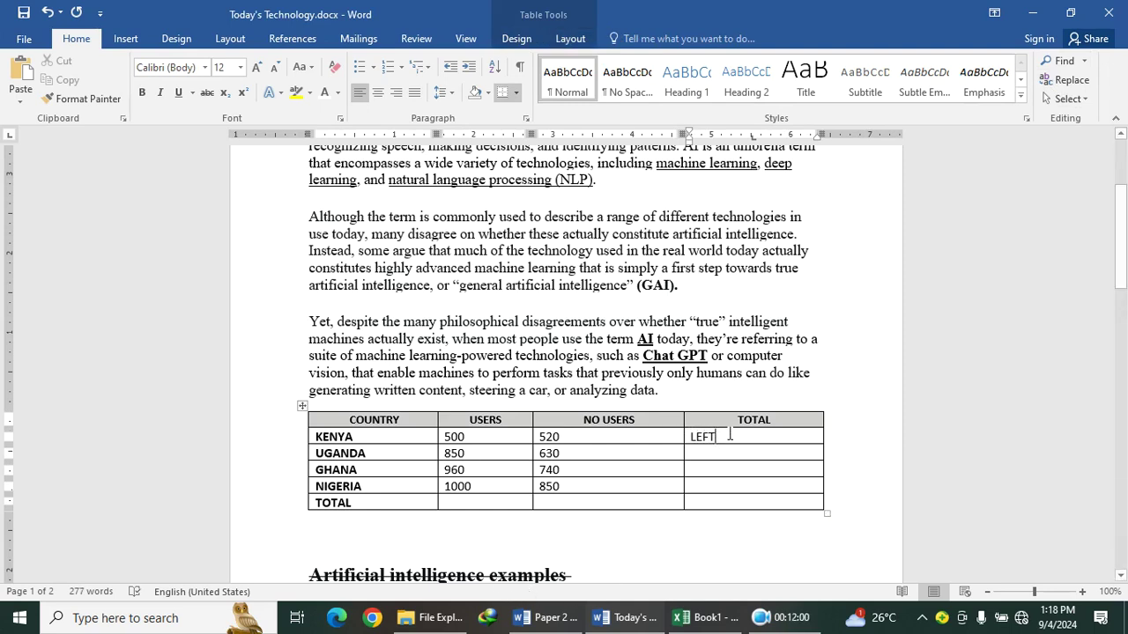
pyautogui.moveTo(697, 436)
pyautogui.mouseDown()
pyautogui.moveTo(675, 443)
pyautogui.moveTo(692, 440)
pyautogui.mouseUp()
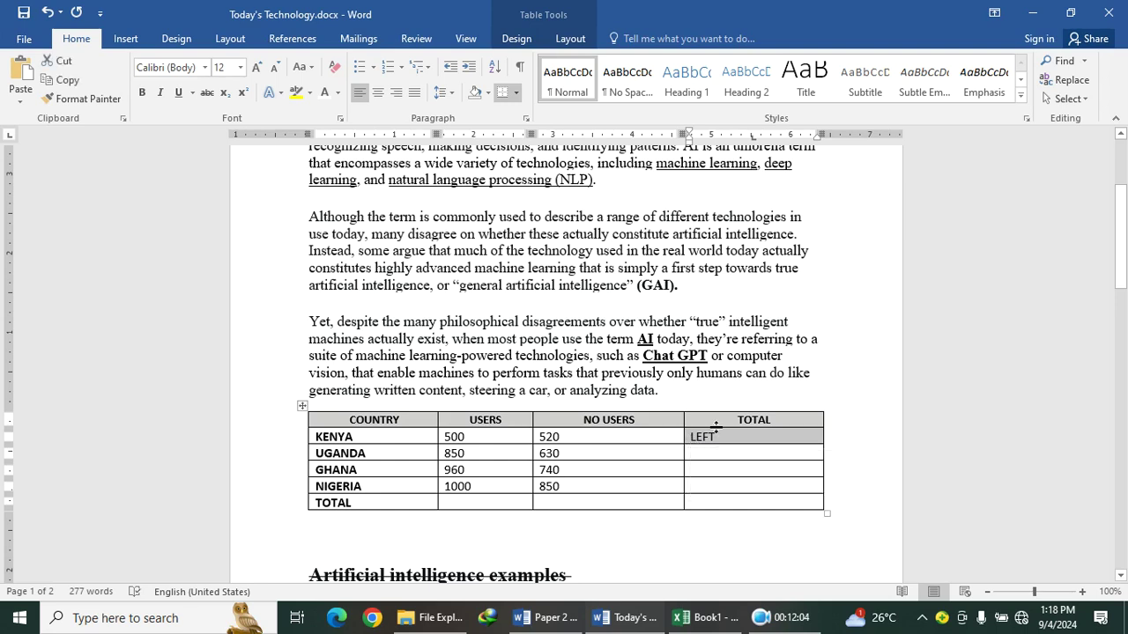
pyautogui.click(734, 438)
pyautogui.press('BackSpace')
pyautogui.press('BackSpace')
pyautogui.press('BackSpace')
pyautogui.press('BackSpace')
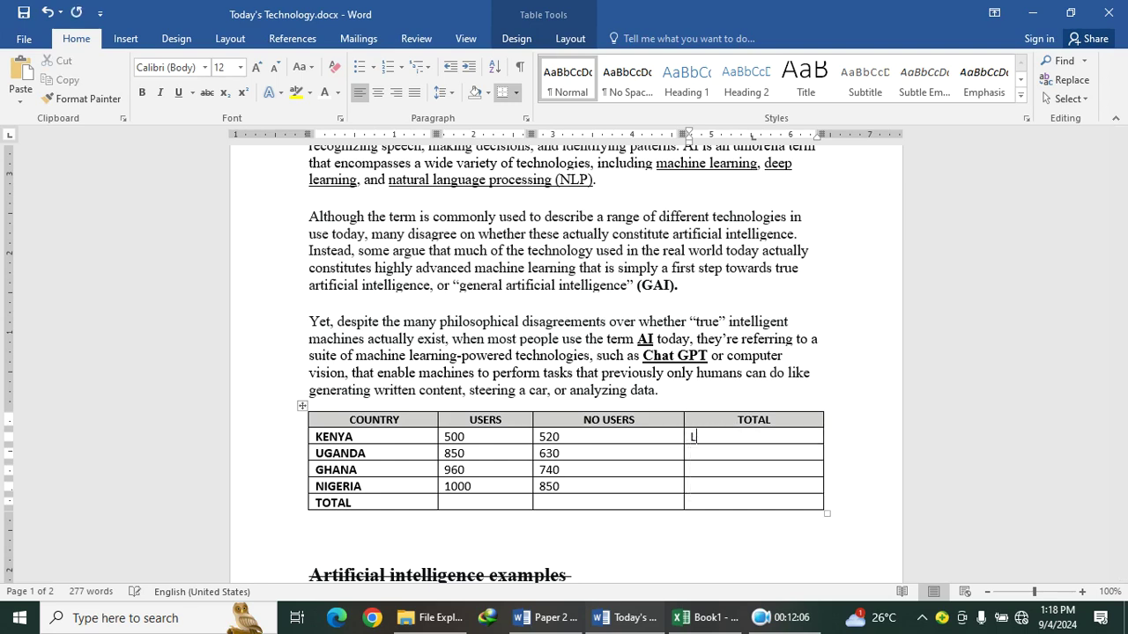
# Calculate KENYA's total in the TOTAL column with the table formula =SUM(LEFT)
pyautogui.click(570, 37)
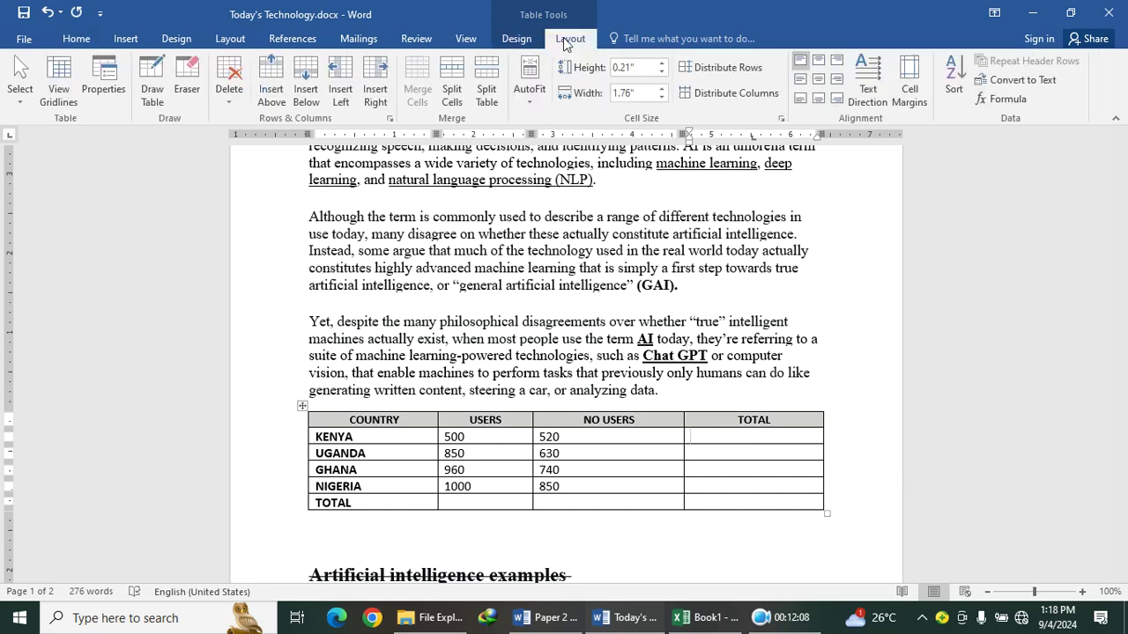
pyautogui.click(1007, 99)
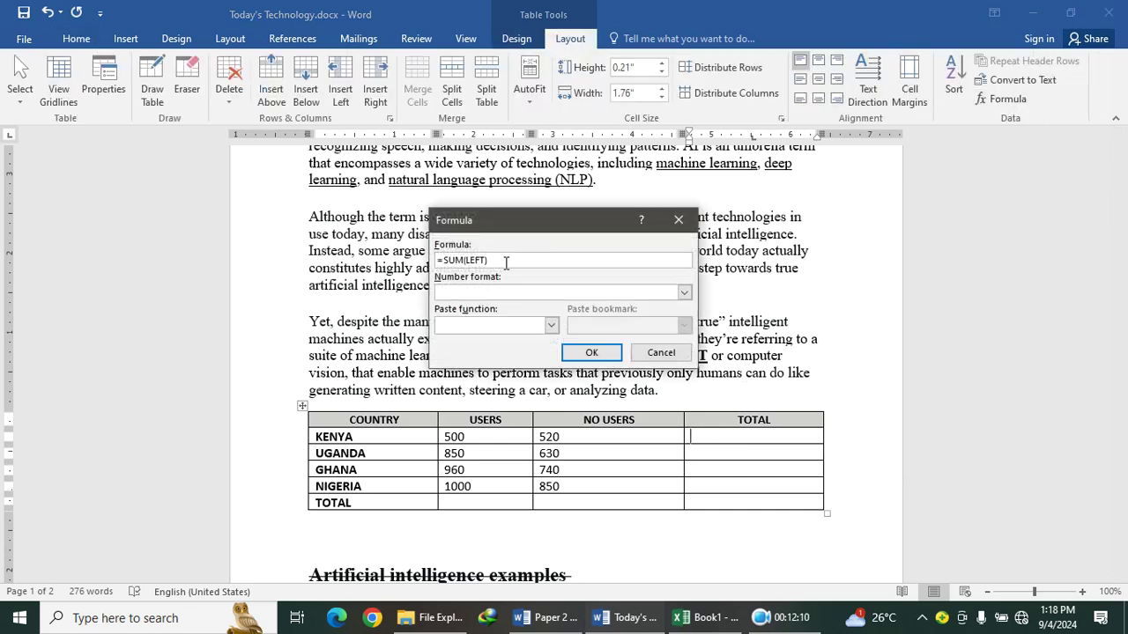
pyautogui.click(591, 352)
# Calculate UGANDA's total in the TOTAL column with the formula =SUM(LEFT) in place of the suggested =SUM(ABOVE)
pyautogui.click(703, 454)
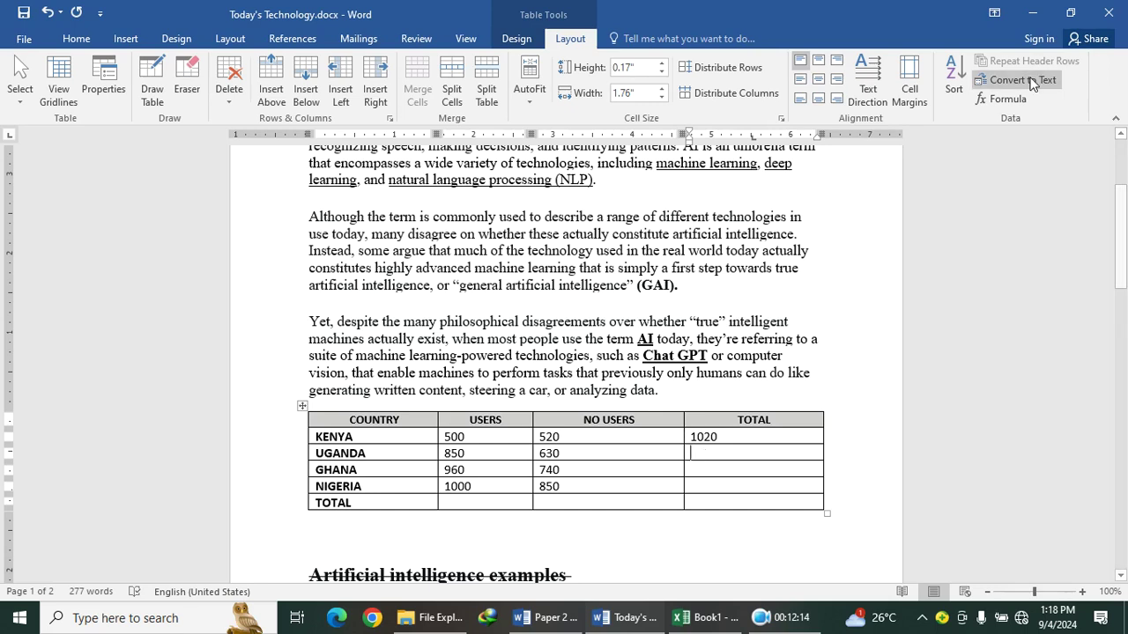
pyautogui.click(1007, 98)
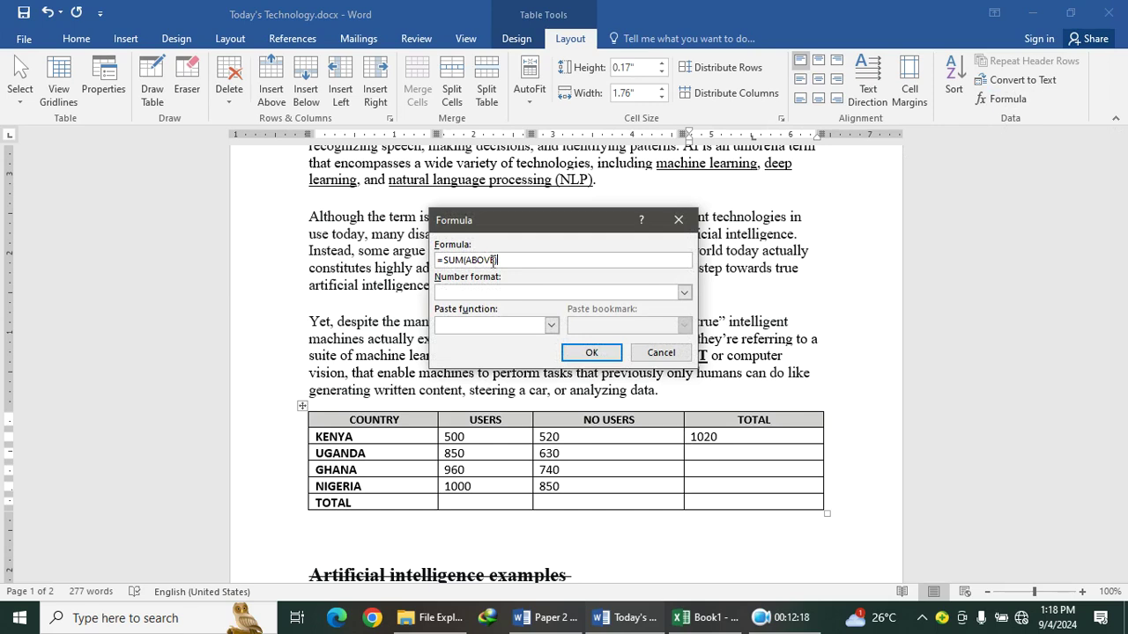
pyautogui.press('BackSpace')
pyautogui.press('BackSpace')
pyautogui.press('BackSpace')
pyautogui.doubleClick(493, 260)
pyautogui.moveTo(493, 260); pyautogui.dragTo(385, 256)
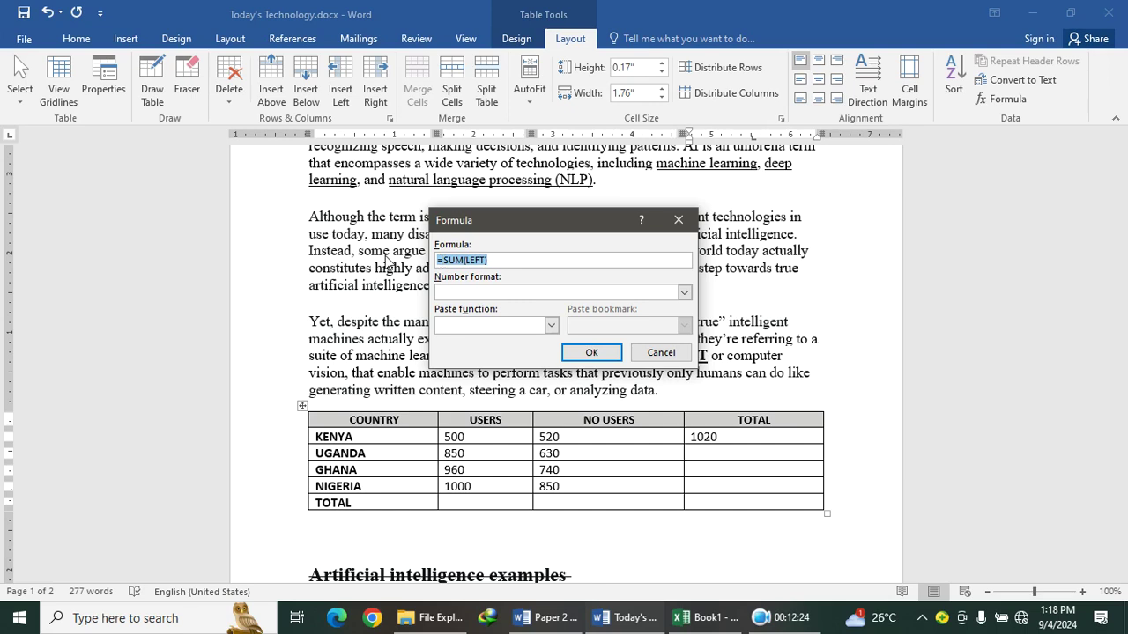
pyautogui.write('LEFT')
pyautogui.hotkey('ctrl', 'z')
pyautogui.click(577, 349)
# Calculate the row totals for GHANA and NIGERIA in the TOTAL column with the formula =SUM(LEFT)
pyautogui.click(719, 467)
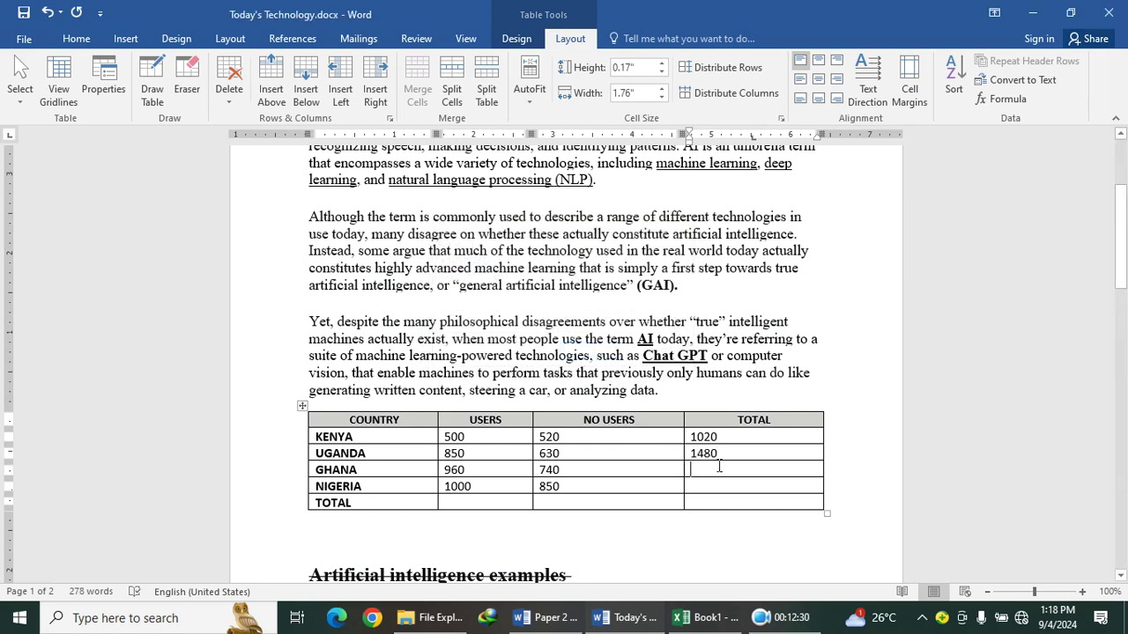
pyautogui.click(1004, 99)
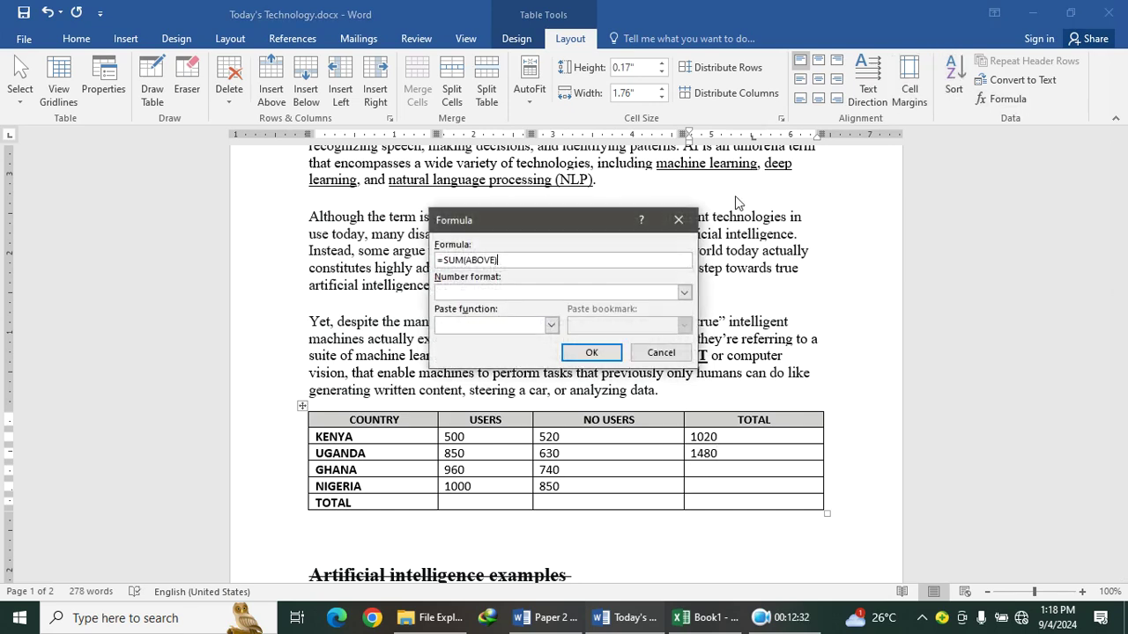
pyautogui.moveTo(539, 258); pyautogui.dragTo(432, 259)
pyautogui.write('=SUM(LEFT)')
pyautogui.press('Return')
pyautogui.click(714, 488)
pyautogui.click(1004, 99)
pyautogui.moveTo(519, 261); pyautogui.dragTo(357, 252)
pyautogui.write('=SUM(LEFT)')
pyautogui.press('Return')
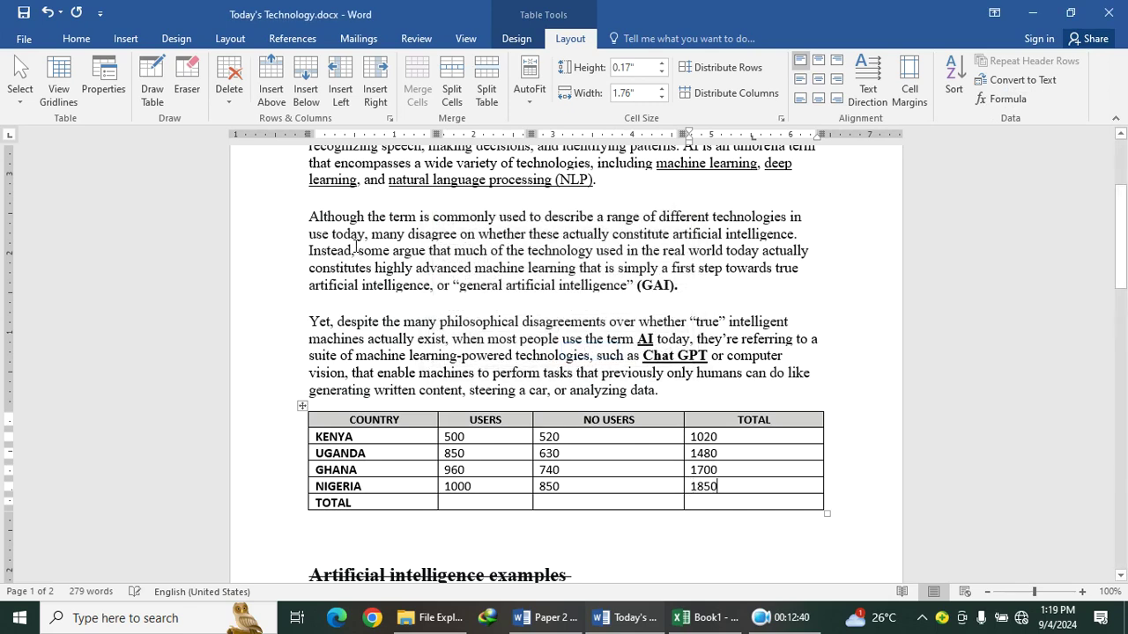
# Fill the bottom TOTAL row for the USERS, NO USERS and TOTAL columns with the formula =SUM(ABOVE)
pyautogui.click(518, 502)
pyautogui.click(1002, 99)
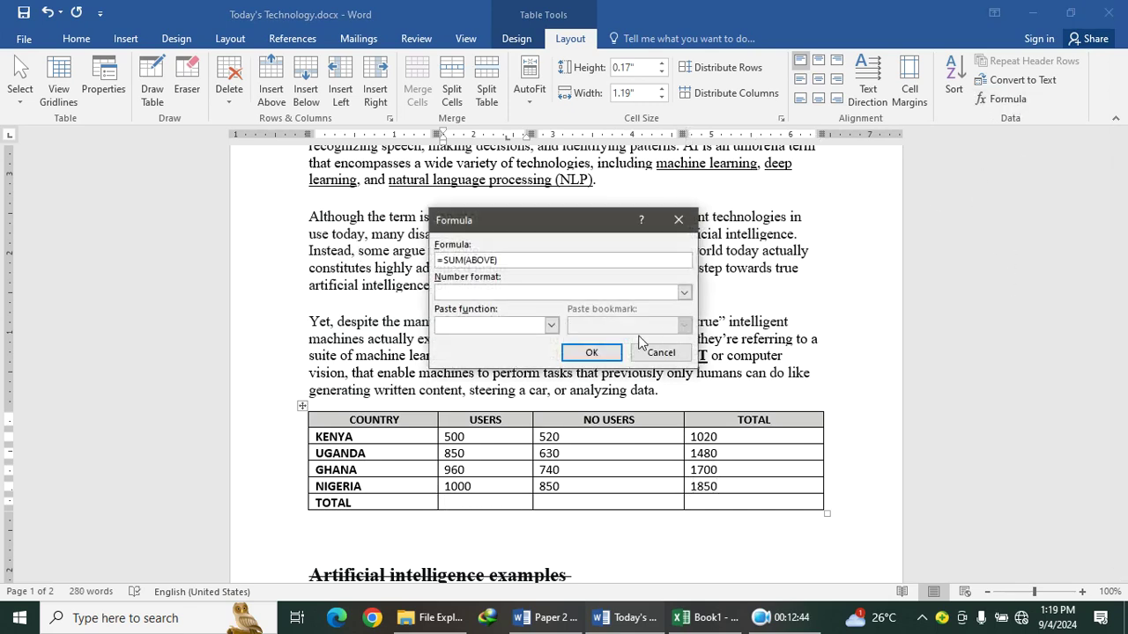
pyautogui.click(590, 351)
pyautogui.click(598, 502)
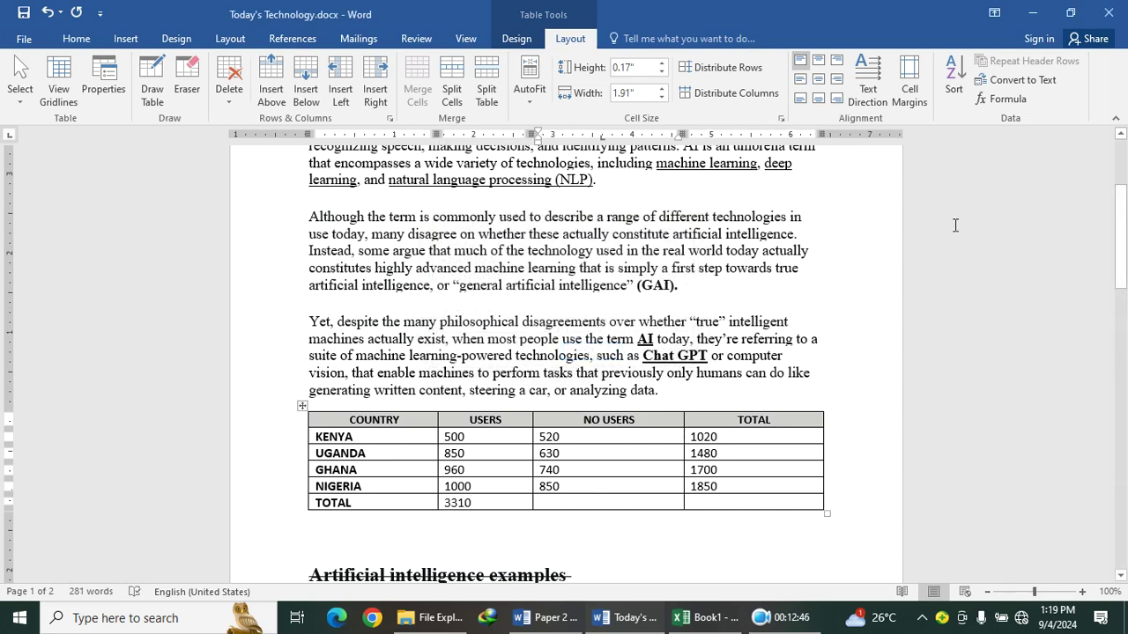
pyautogui.click(1005, 99)
pyautogui.click(590, 351)
pyautogui.click(718, 498)
pyautogui.click(1002, 99)
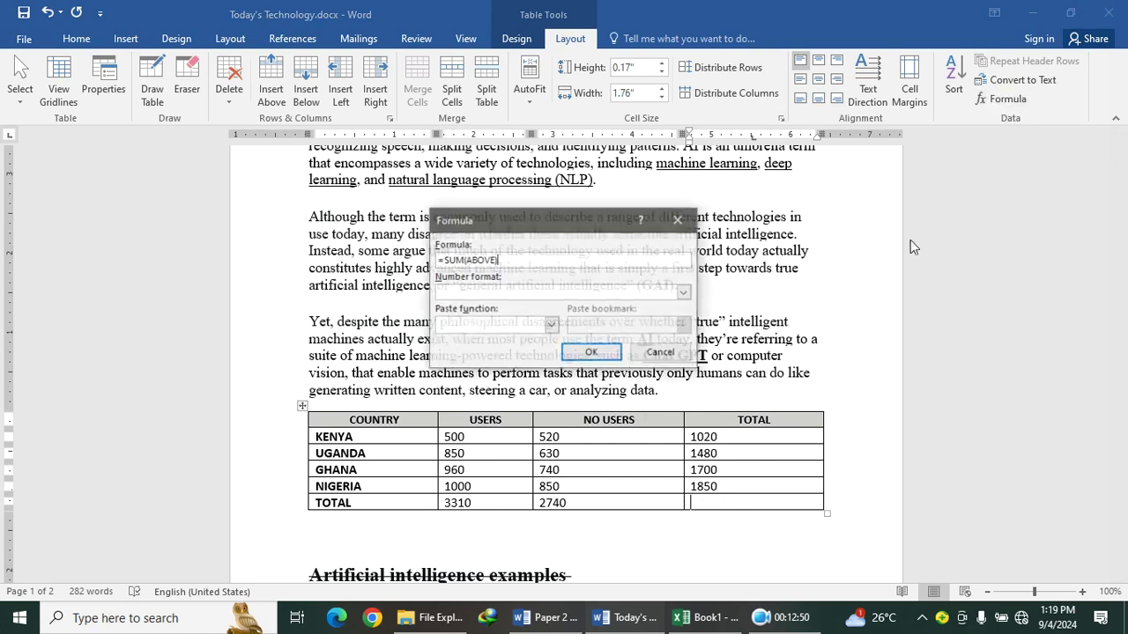
pyautogui.click(590, 352)
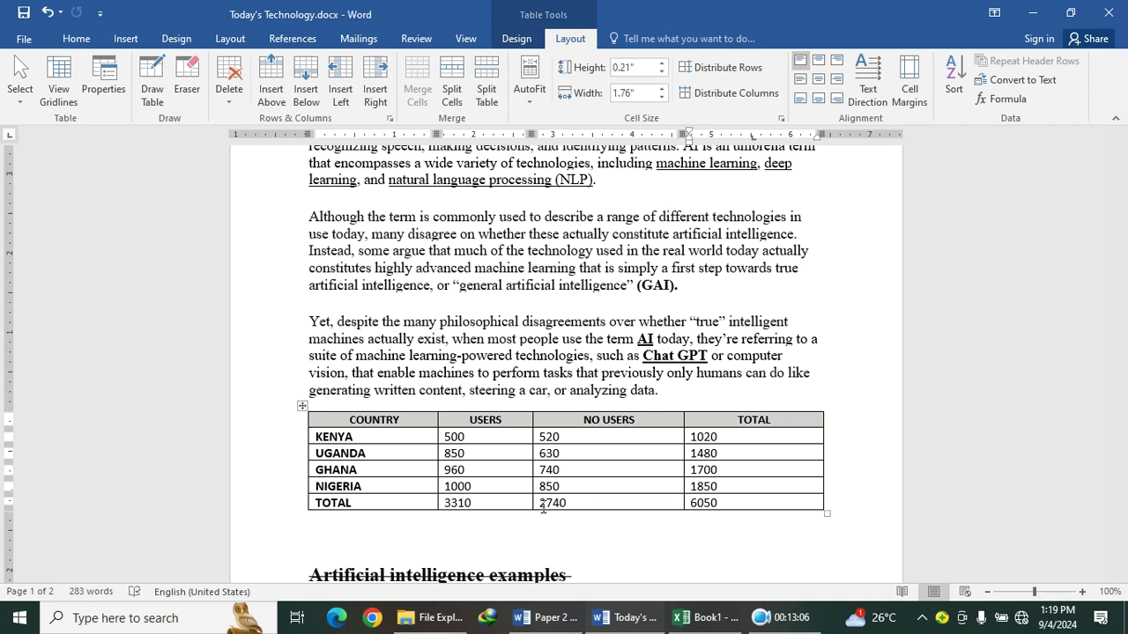
# Insert a standard Pie chart on the line below the Bing Copilot bullet at the end of the document
pyautogui.scroll(-8, 600, 453)
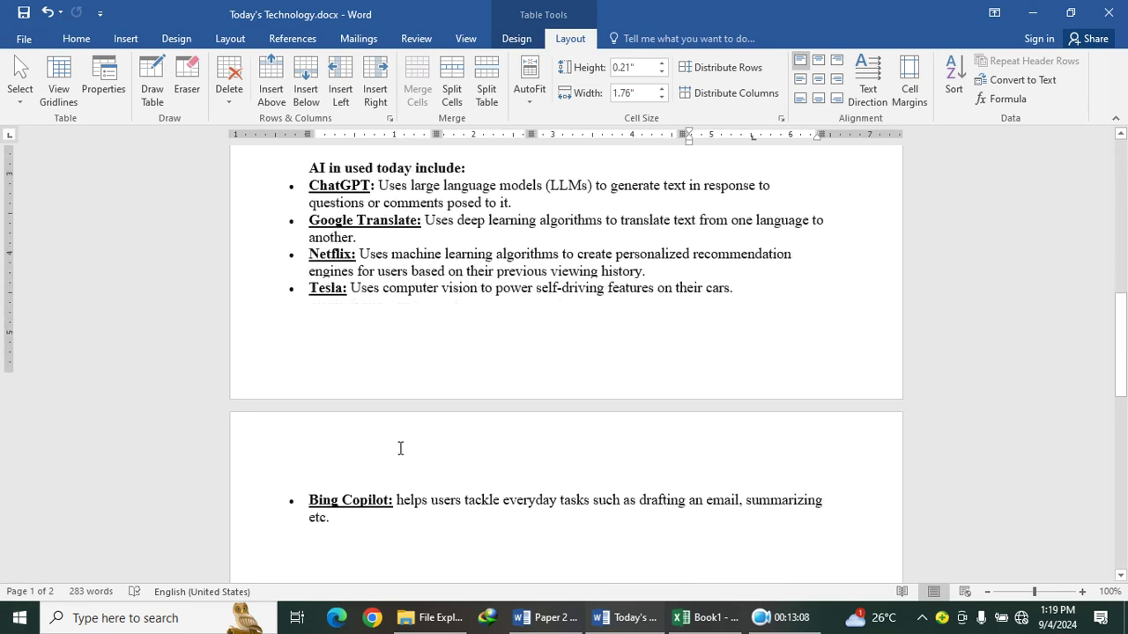
pyautogui.scroll(-3, 400, 449)
pyautogui.doubleClick(379, 432)
pyautogui.hotkey('ctrl', 'z')
pyautogui.click(129, 36)
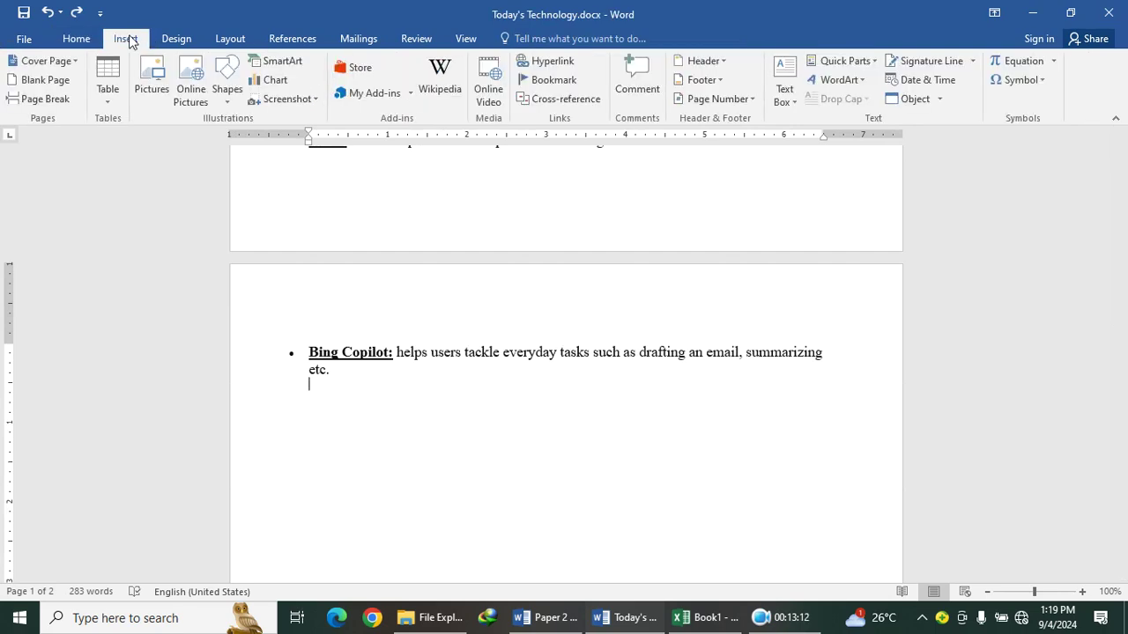
pyautogui.click(273, 80)
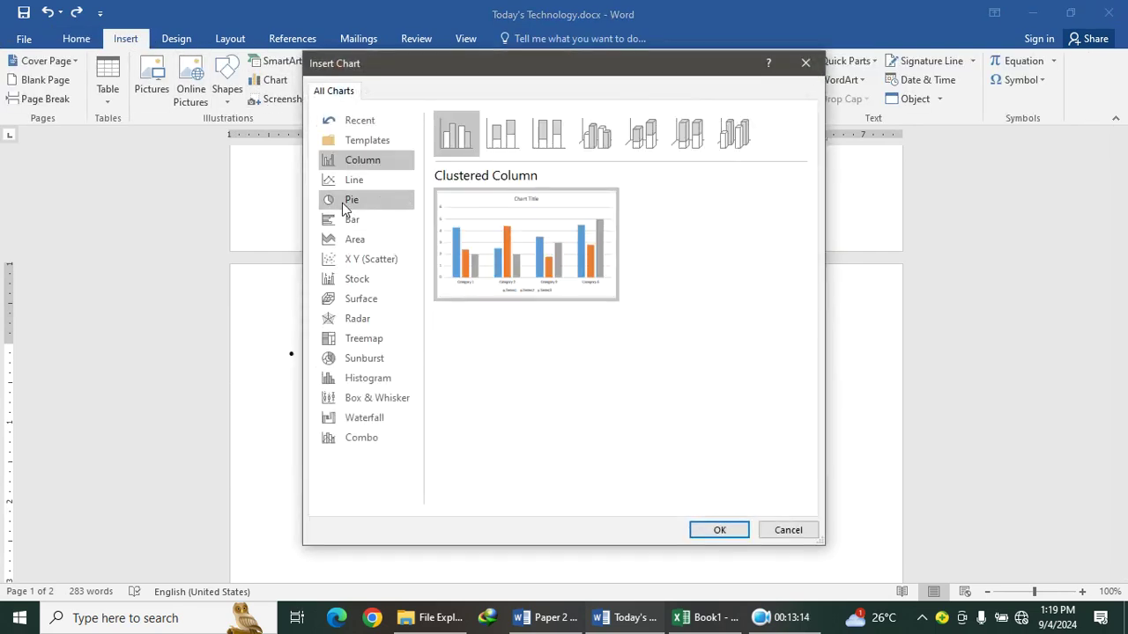
pyautogui.click(350, 202)
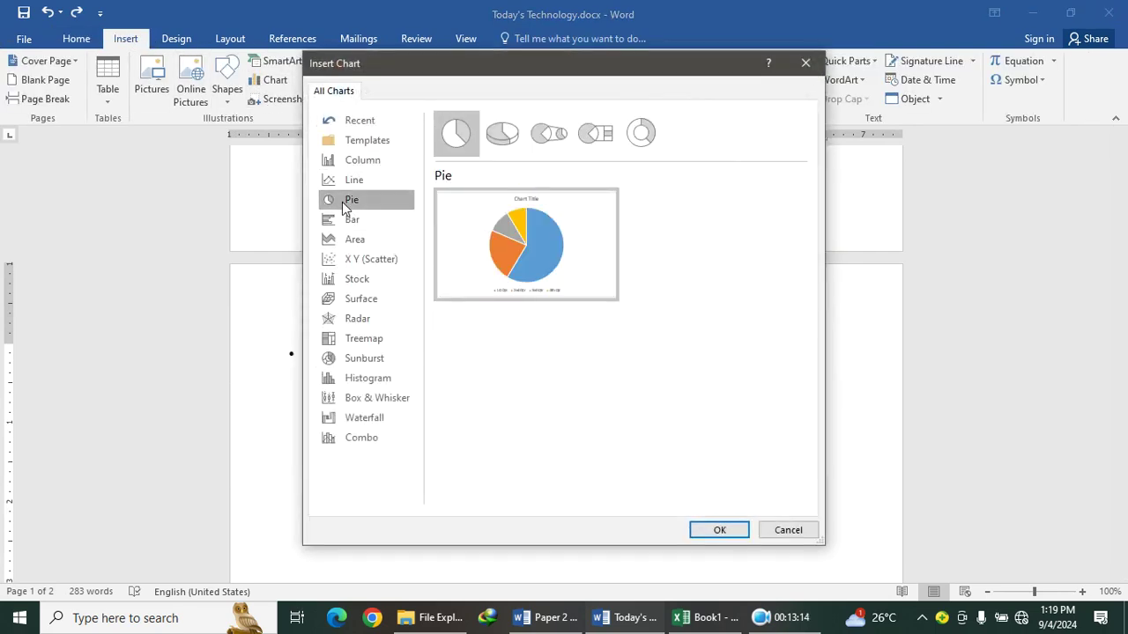
pyautogui.click(720, 532)
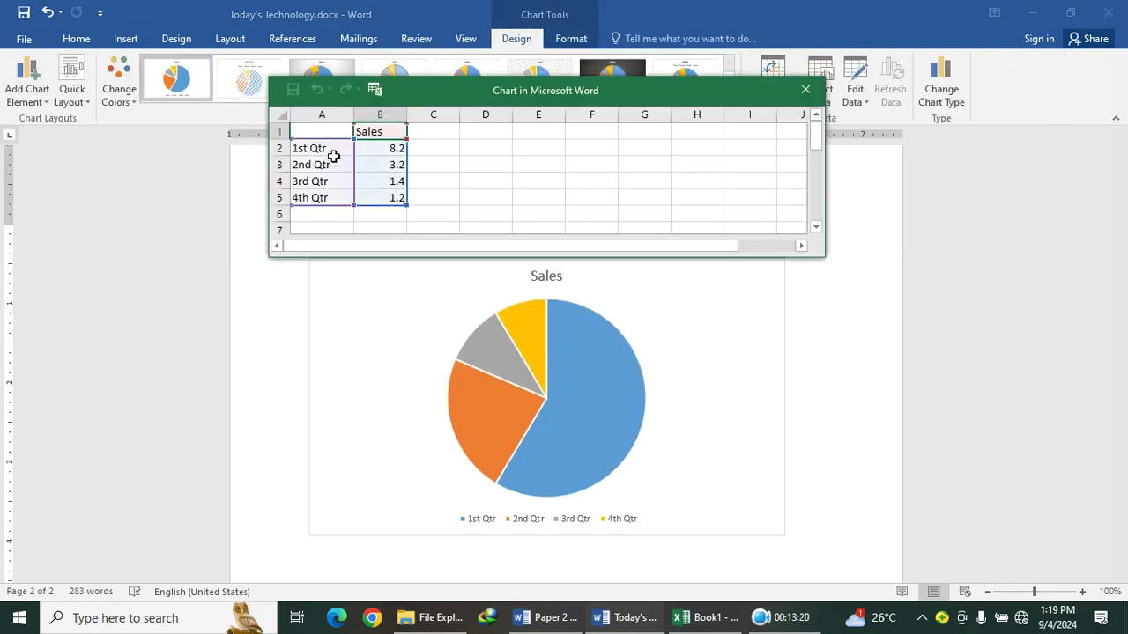
# Enter KENYA, UGANDA, GHANA and NIGERIA as the categories in cells A2 to A5 of the chart's data sheet
pyautogui.click(321, 151)
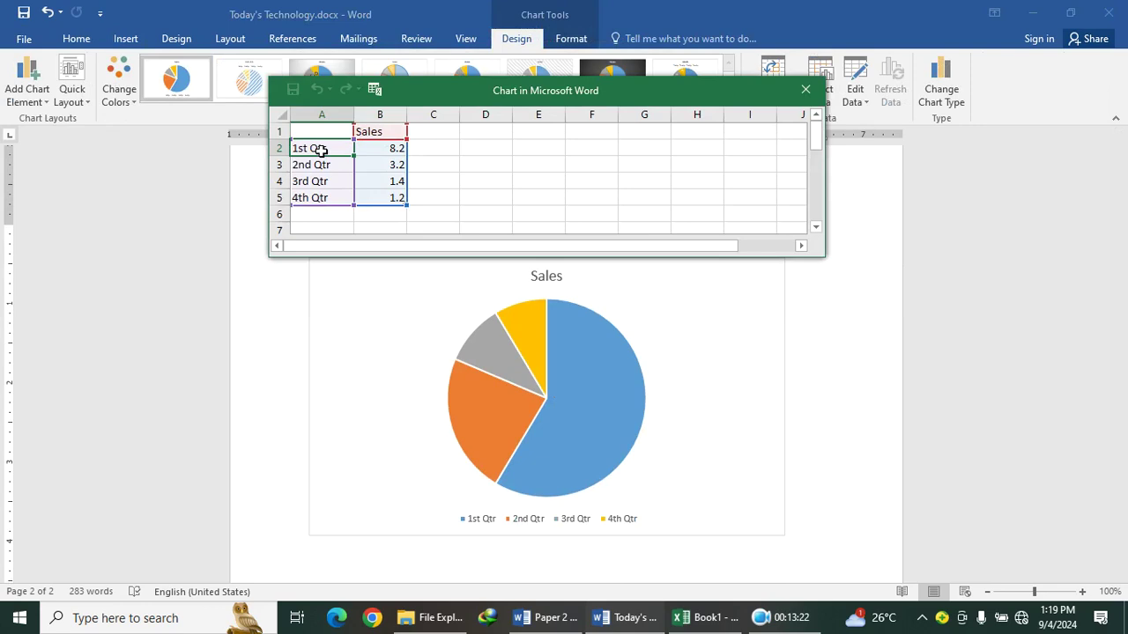
pyautogui.write('KENYA')
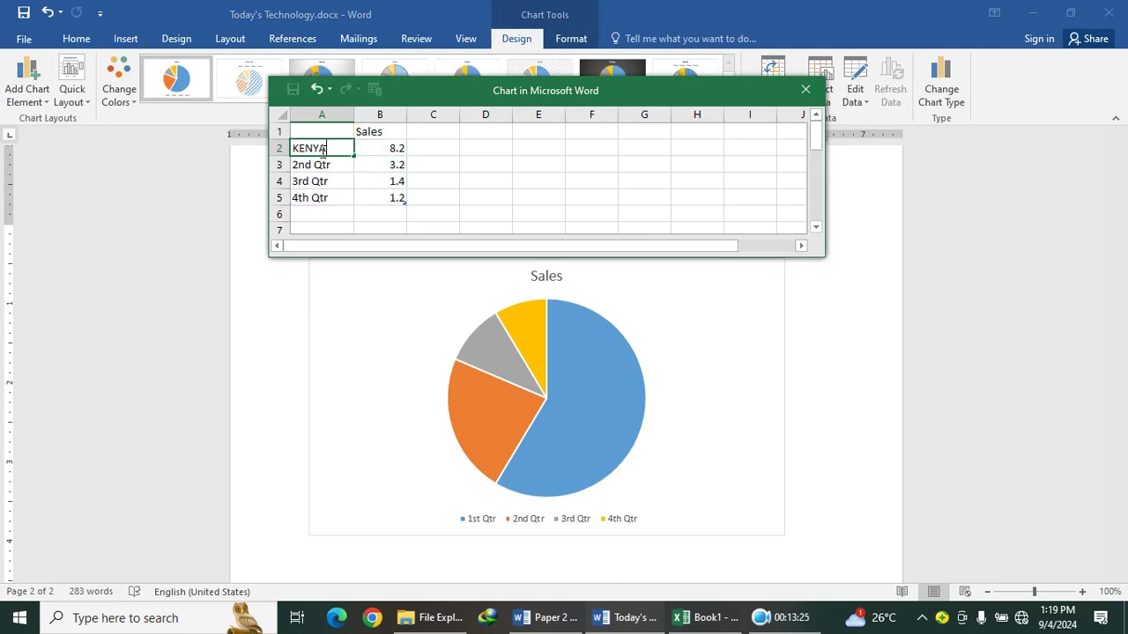
pyautogui.press('Return')
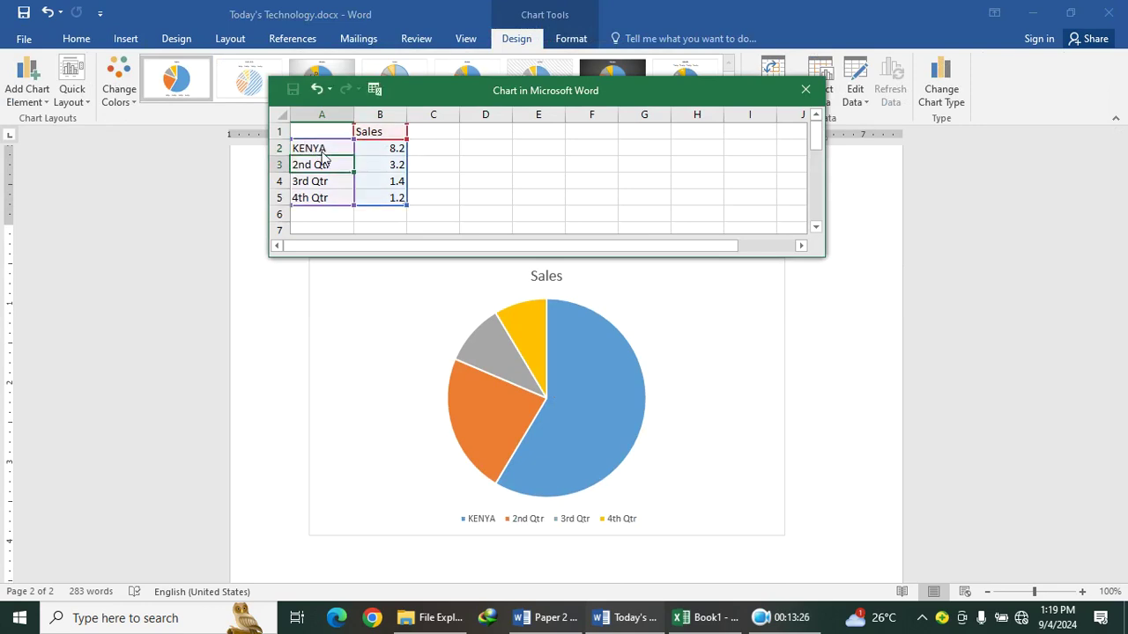
pyautogui.write('UGANDA')
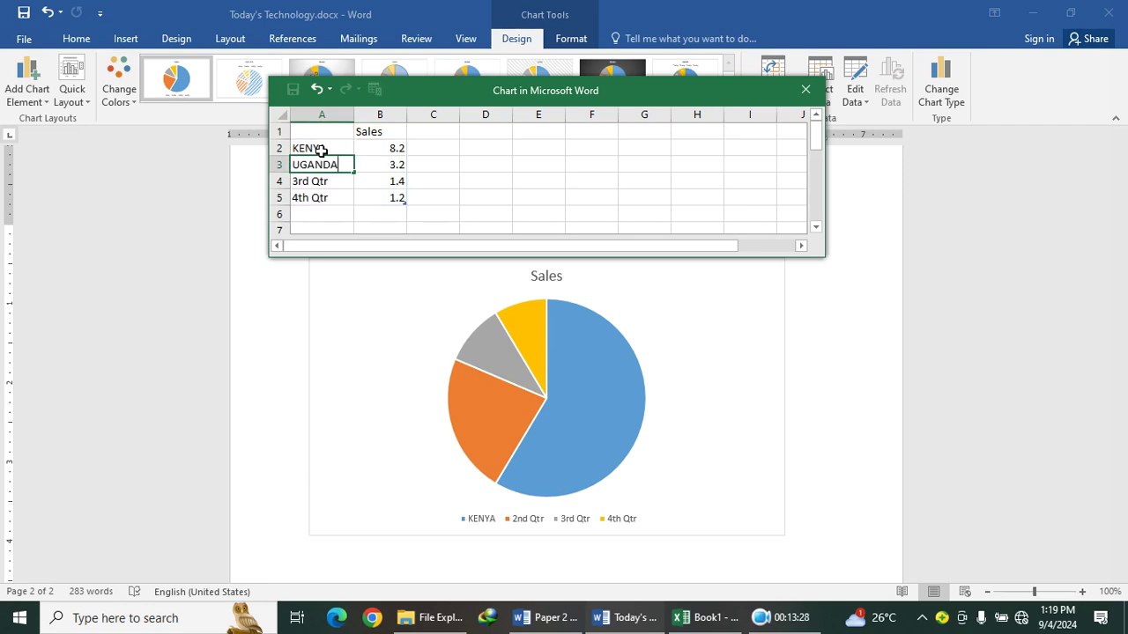
pyautogui.press('Return')
pyautogui.write('GH')
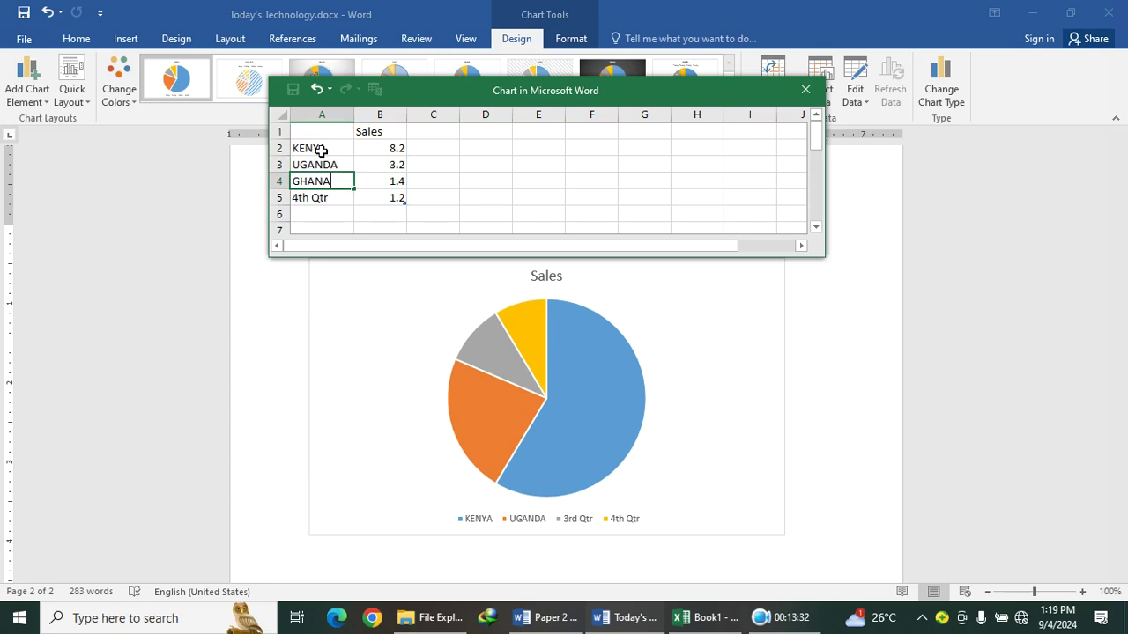
pyautogui.write('ANA')
pyautogui.press('Return')
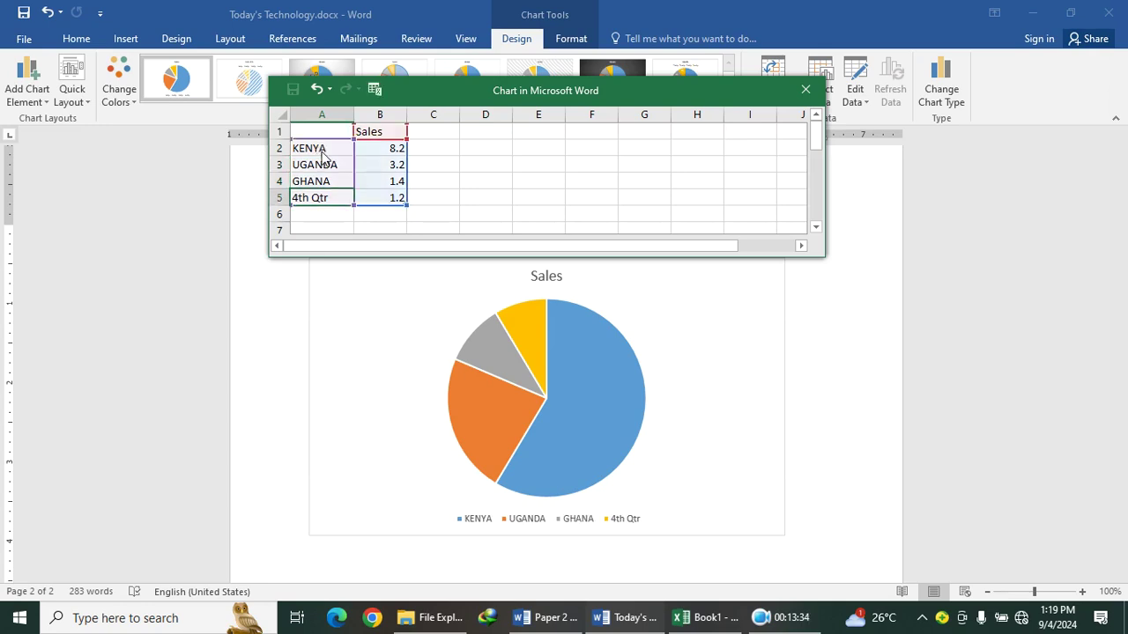
pyautogui.write('NIGERIA')
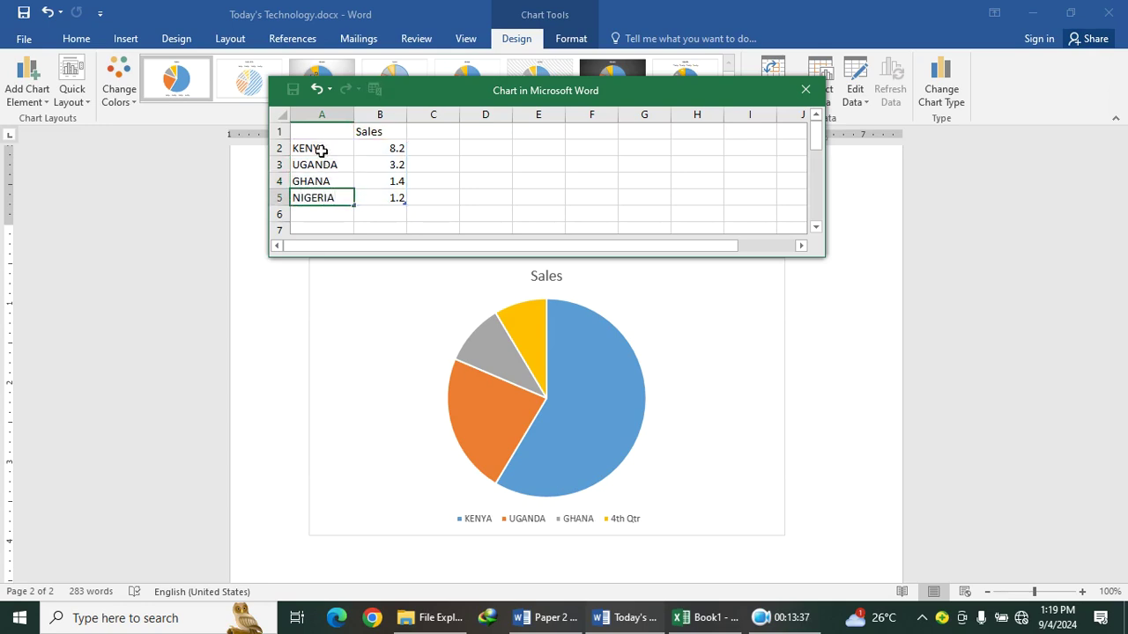
# Enter 1020, 1480, 1700 and 1850 as the values for KENYA, UGANDA, GHANA and NIGERIA in the chart's data sheet
pyautogui.click(393, 150)
pyautogui.write('1')
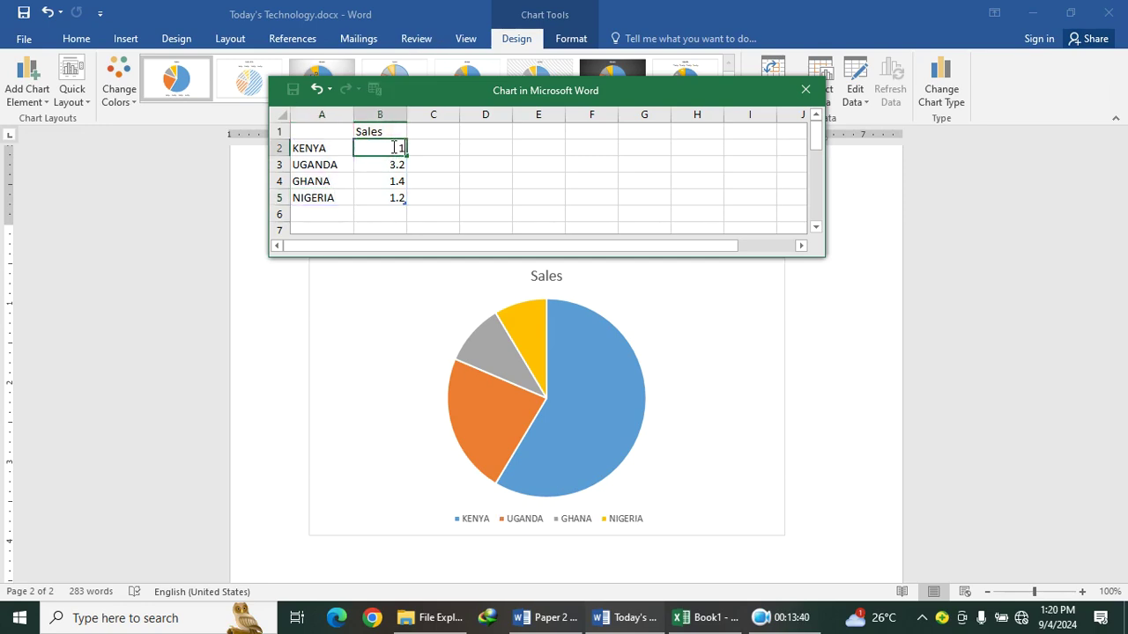
pyautogui.write('000')
pyautogui.press('Return')
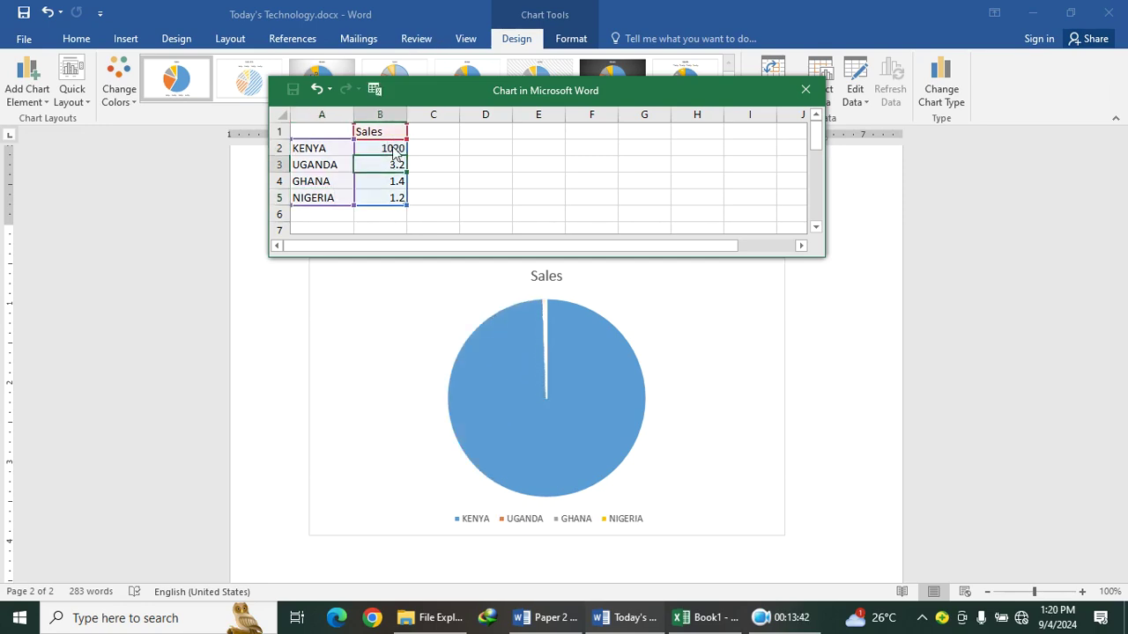
pyautogui.write('1480')
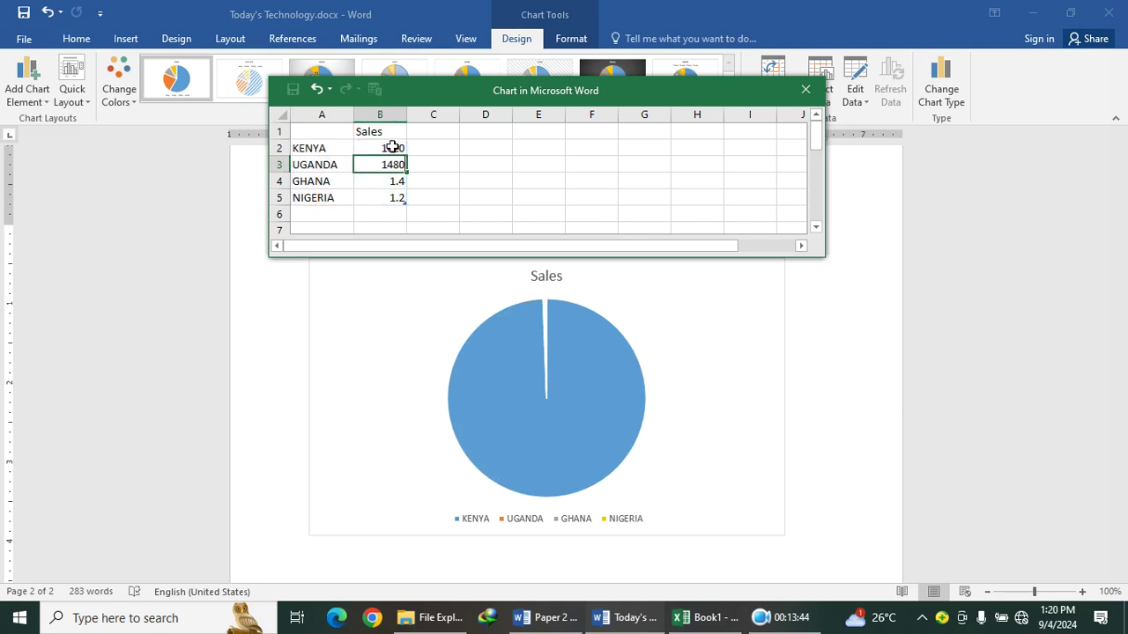
pyautogui.press('Return')
pyautogui.write('1700')
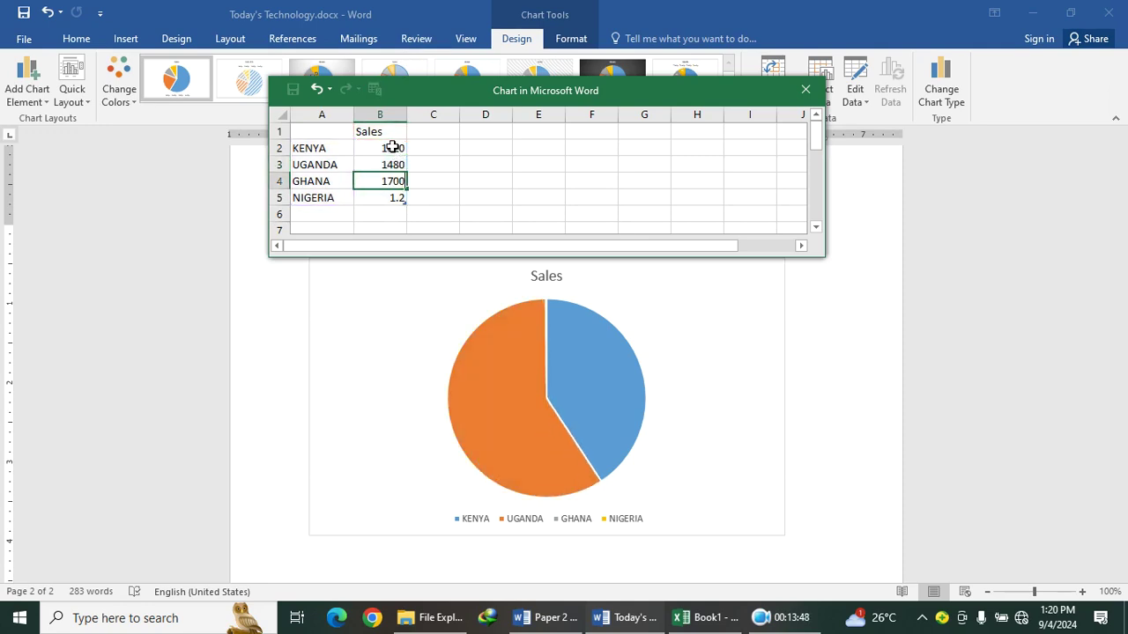
pyautogui.press('Return')
pyautogui.write('1850')
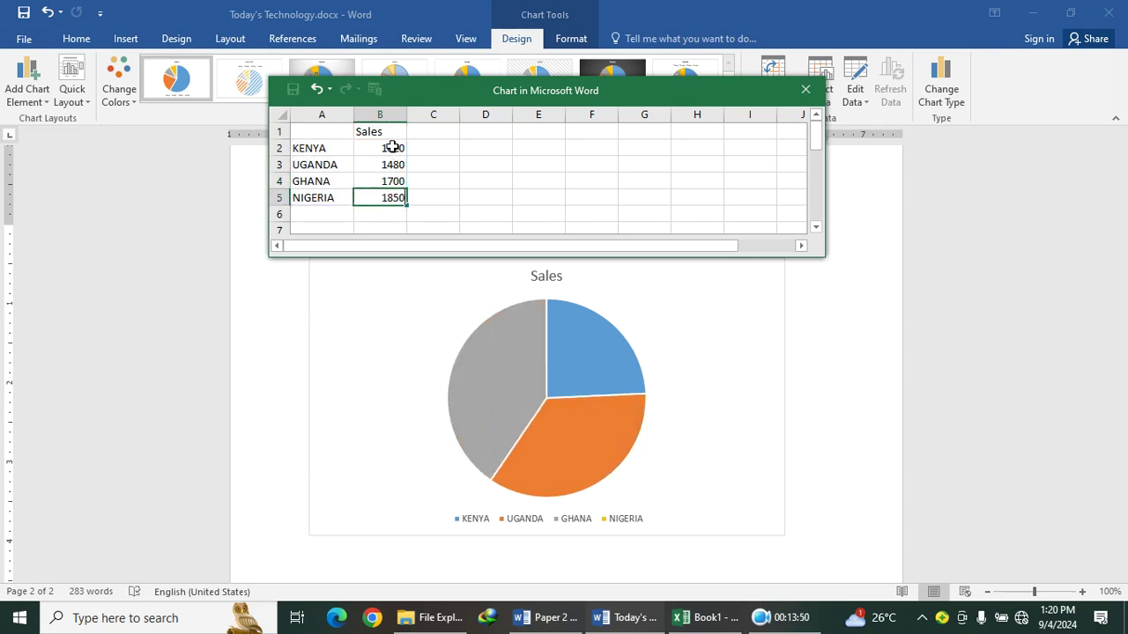
pyautogui.click(506, 181)
# Head the chart data columns COUNTRY in cell A1 and TOTAL in cell B1, and close the data sheet
pyautogui.click(385, 131)
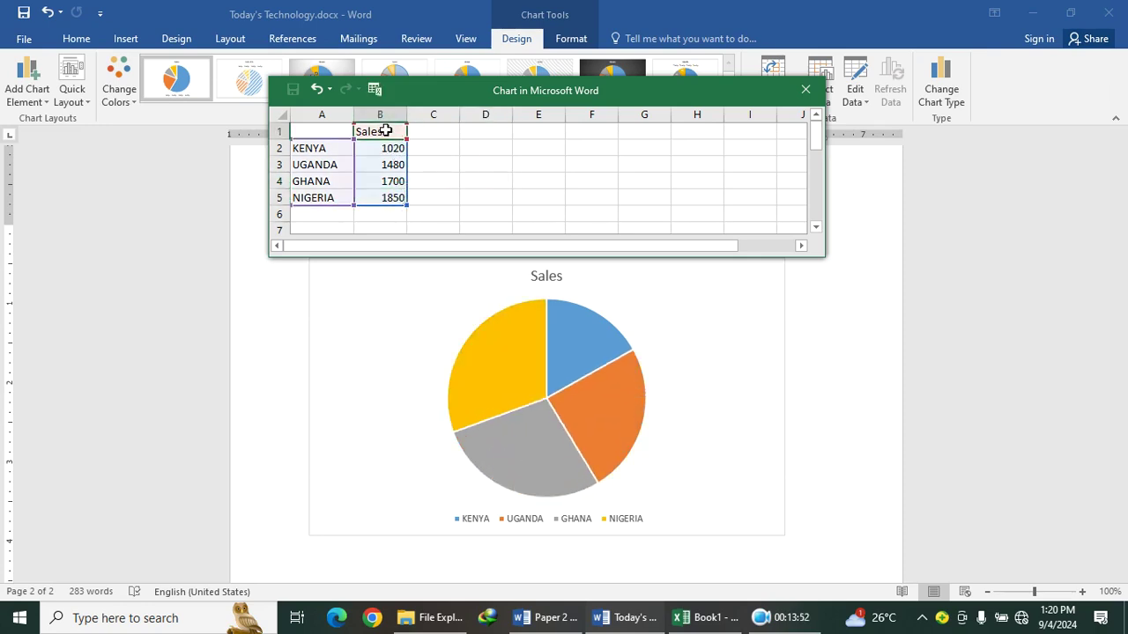
pyautogui.write('TOTAL')
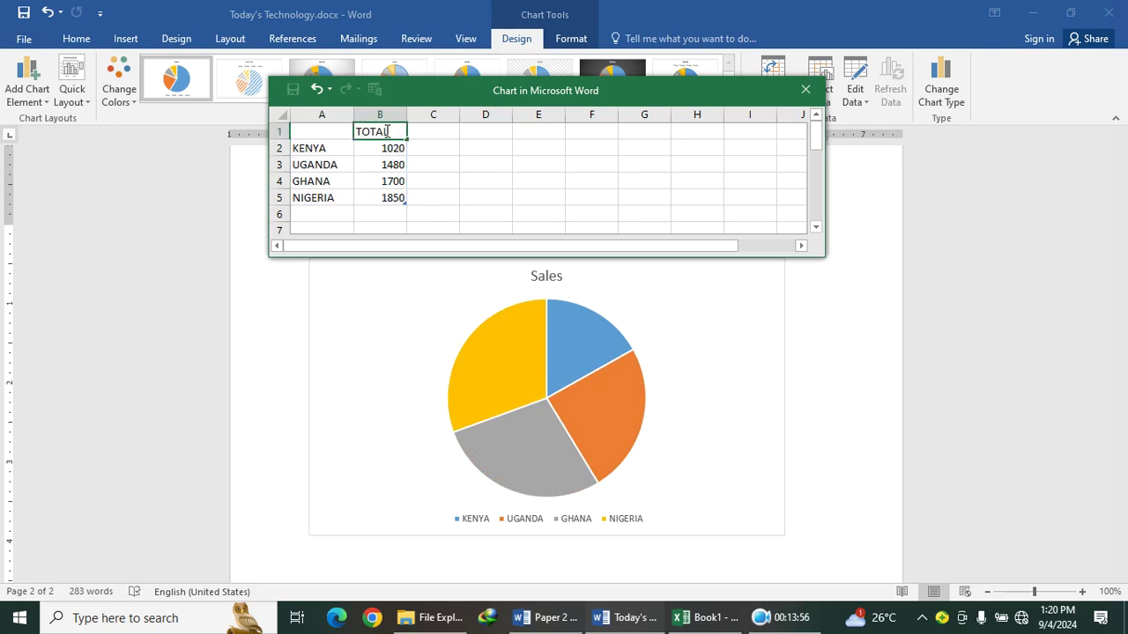
pyautogui.click(304, 133)
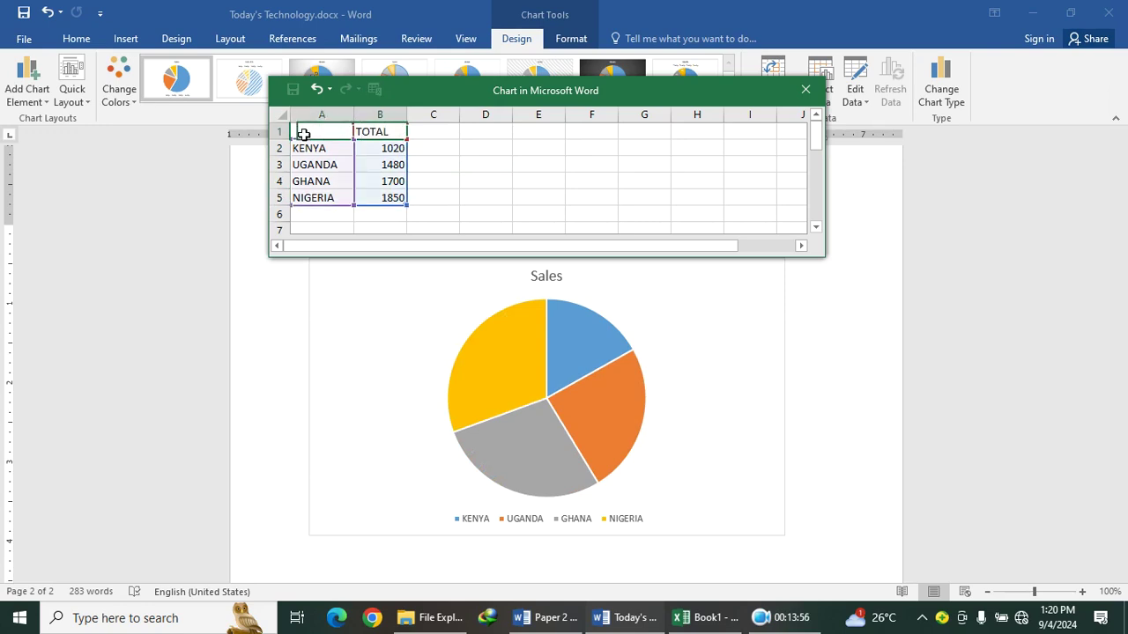
pyautogui.write('CO')
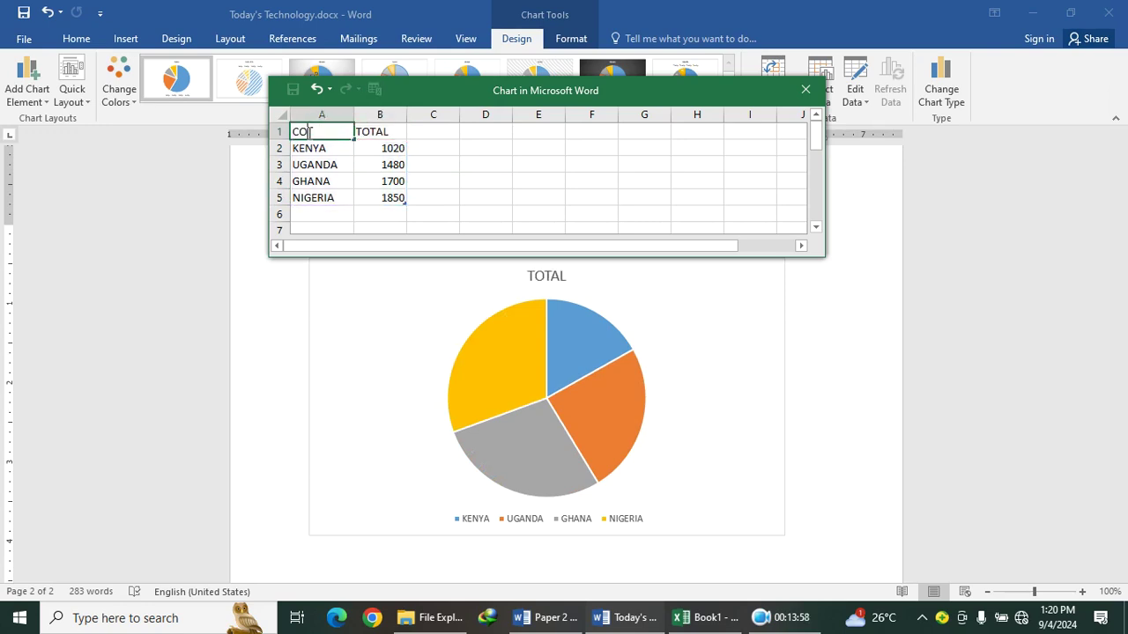
pyautogui.write('UNTRY')
pyautogui.click(428, 162)
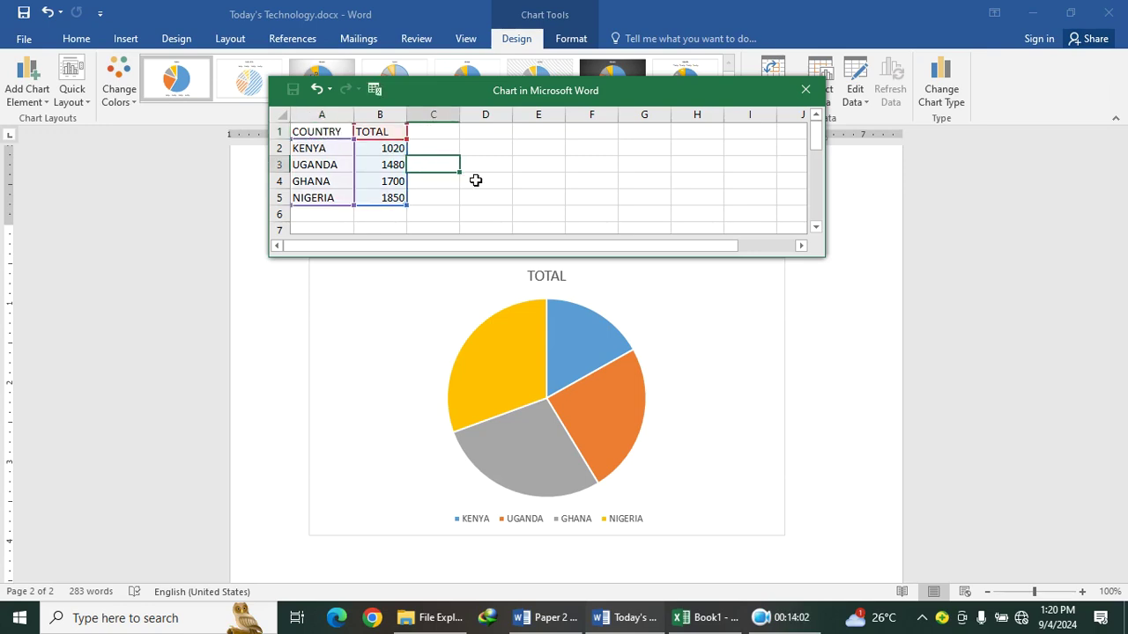
pyautogui.click(806, 90)
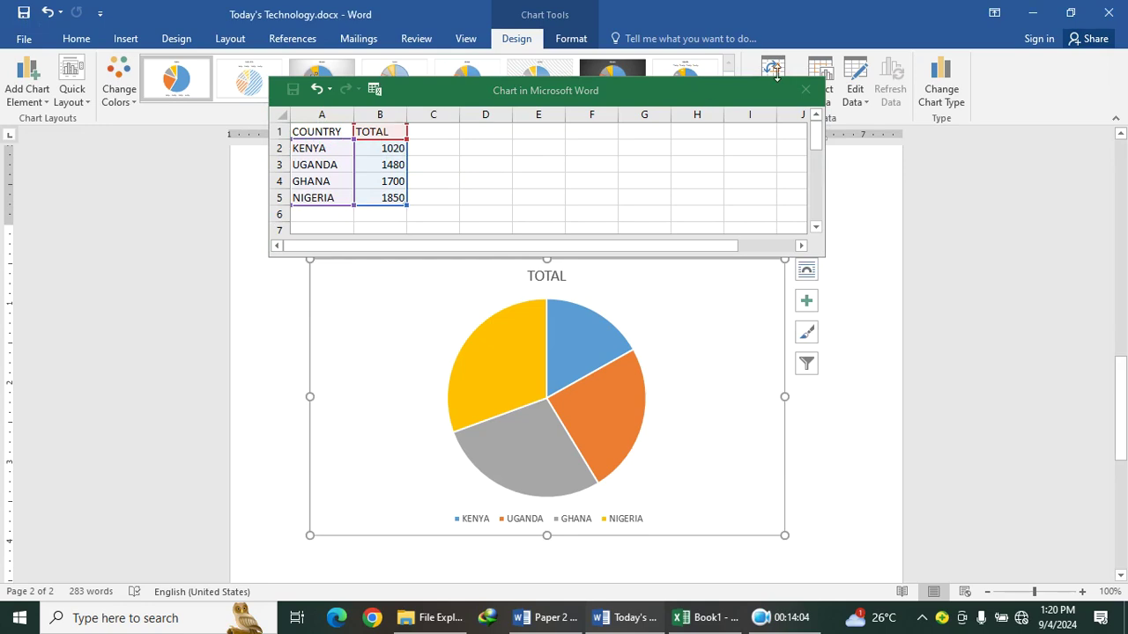
# Save and close Today's Technology.docx, and reopen it from the recent files in File Explorer
pyautogui.click(1103, 14)
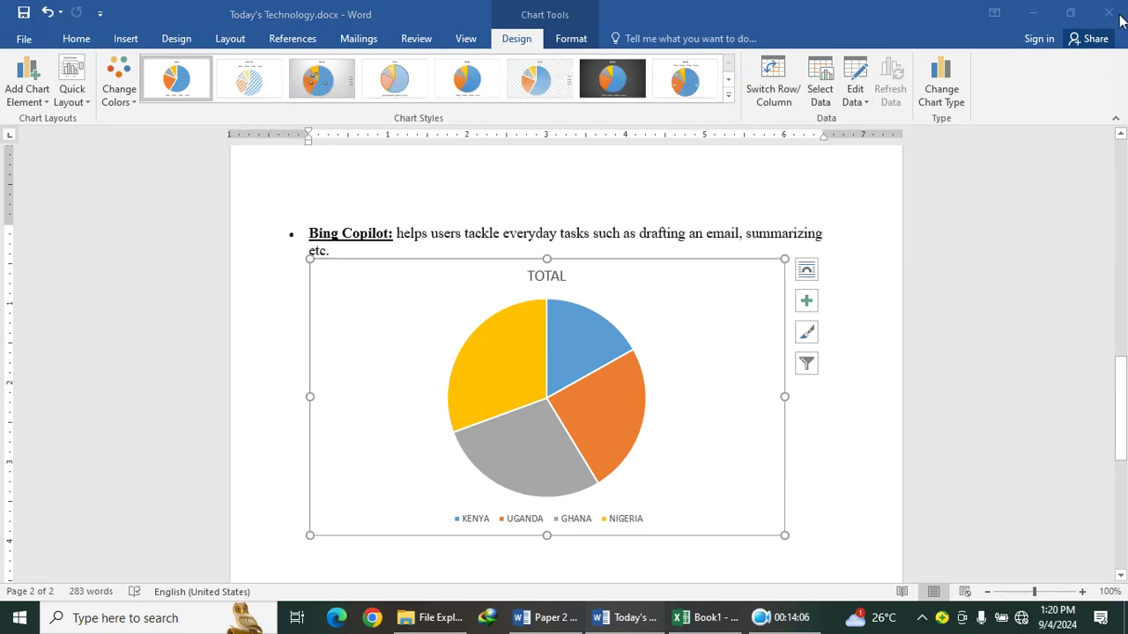
pyautogui.click(496, 342)
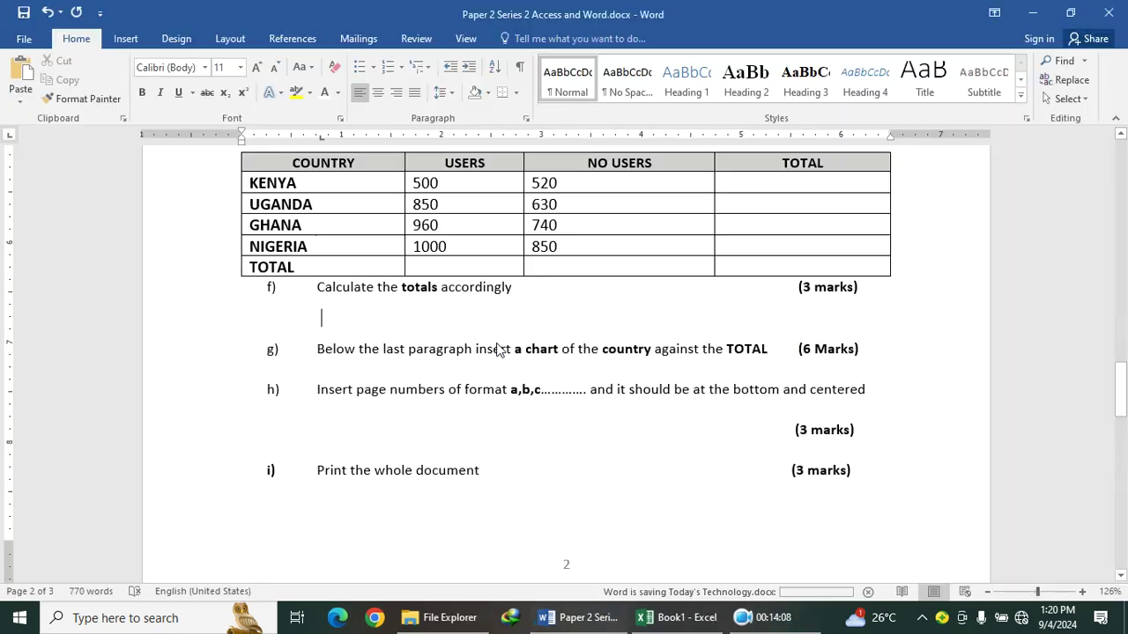
pyautogui.click(438, 618)
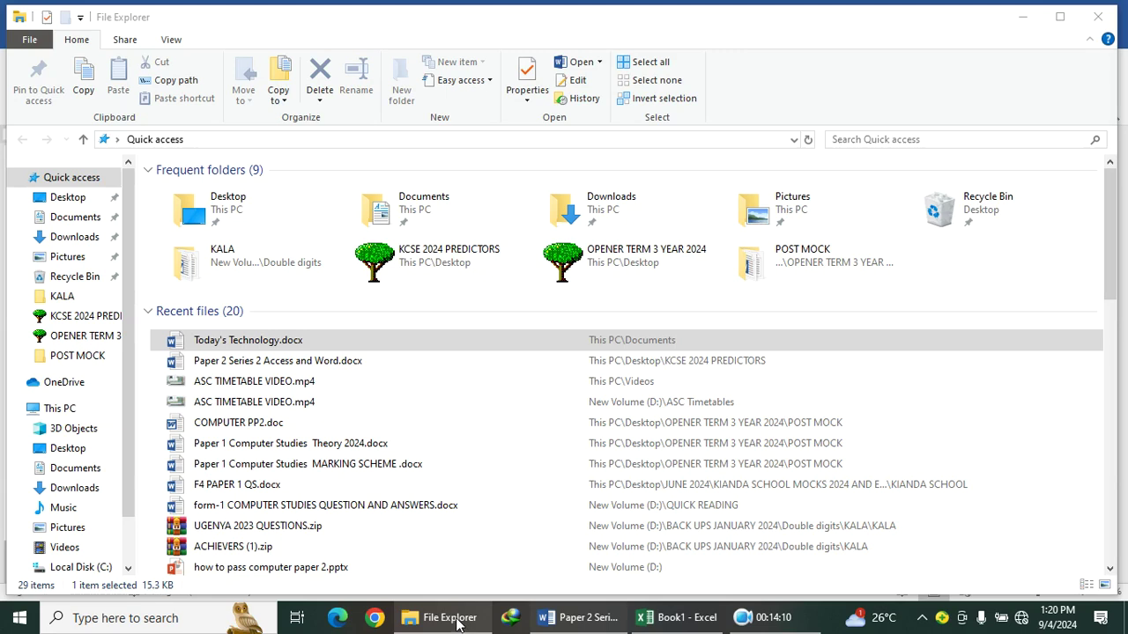
pyautogui.doubleClick(247, 342)
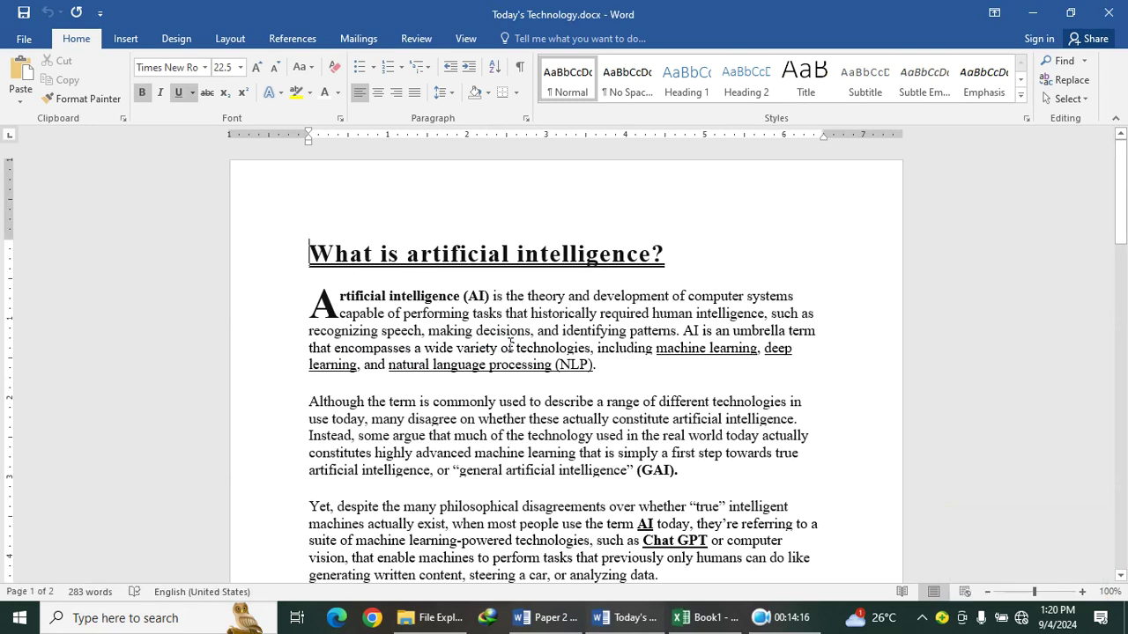
pyautogui.scroll(-18, 524, 326)
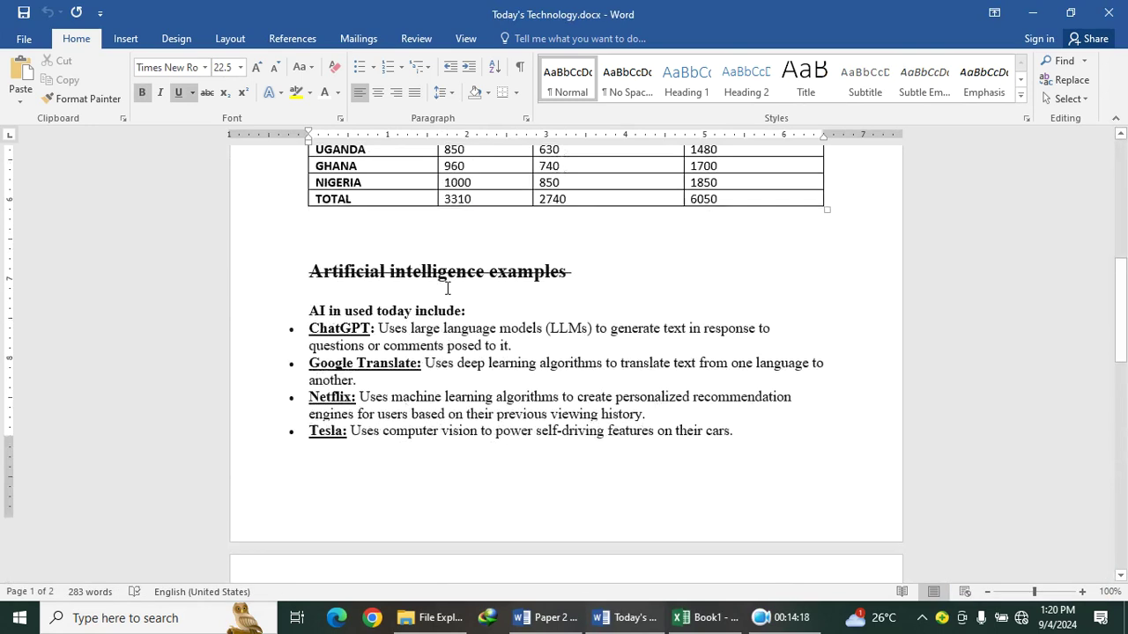
pyautogui.scroll(-1, 446, 288)
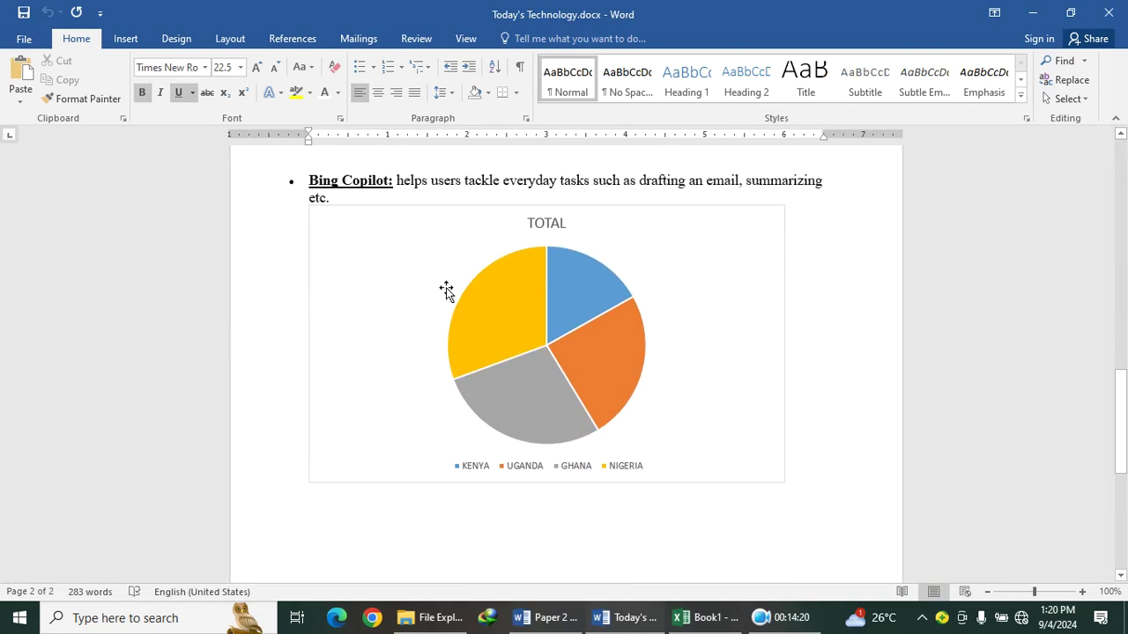
# Check task h in the exam paper and set the page number format of Today's Technology to a, b, c, starting at a
pyautogui.click(564, 618)
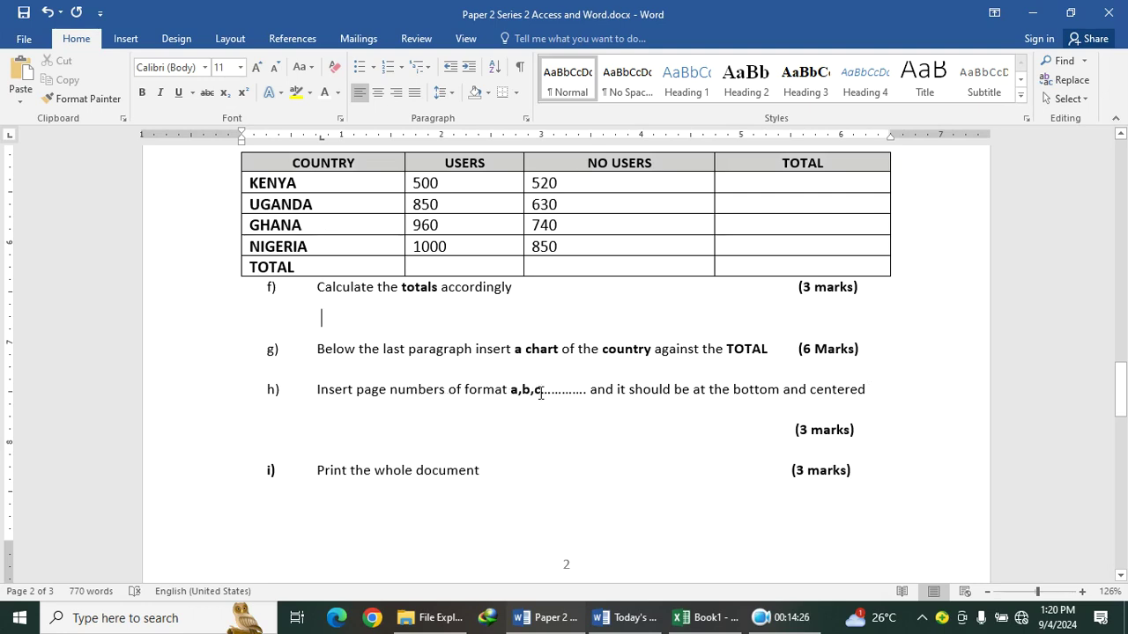
pyautogui.click(627, 618)
pyautogui.click(126, 42)
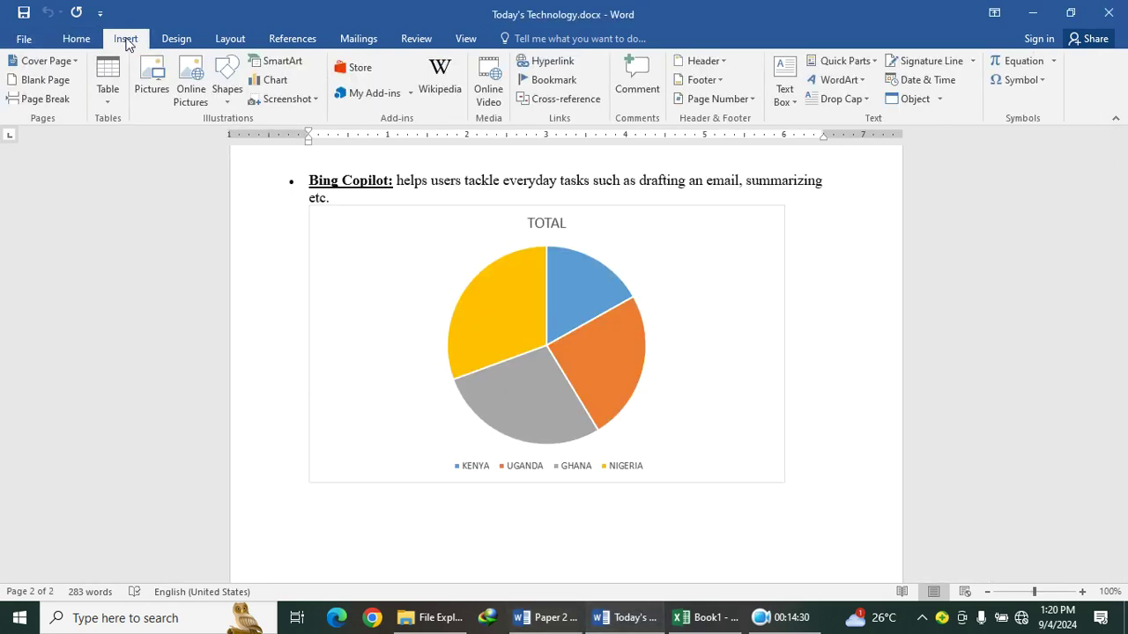
pyautogui.click(701, 101)
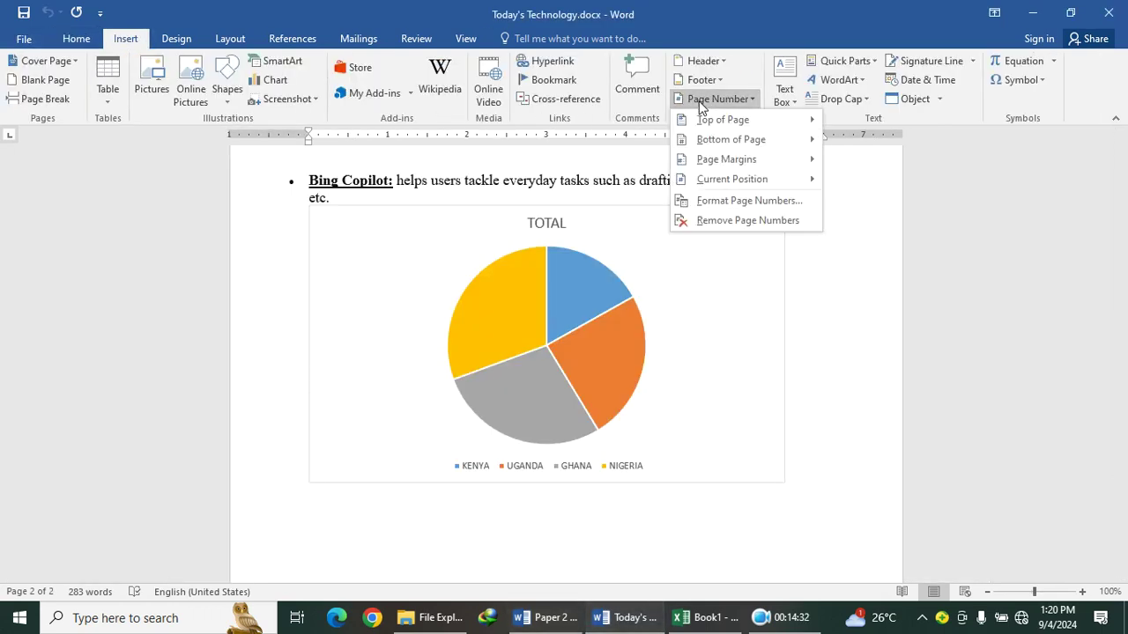
pyautogui.click(731, 201)
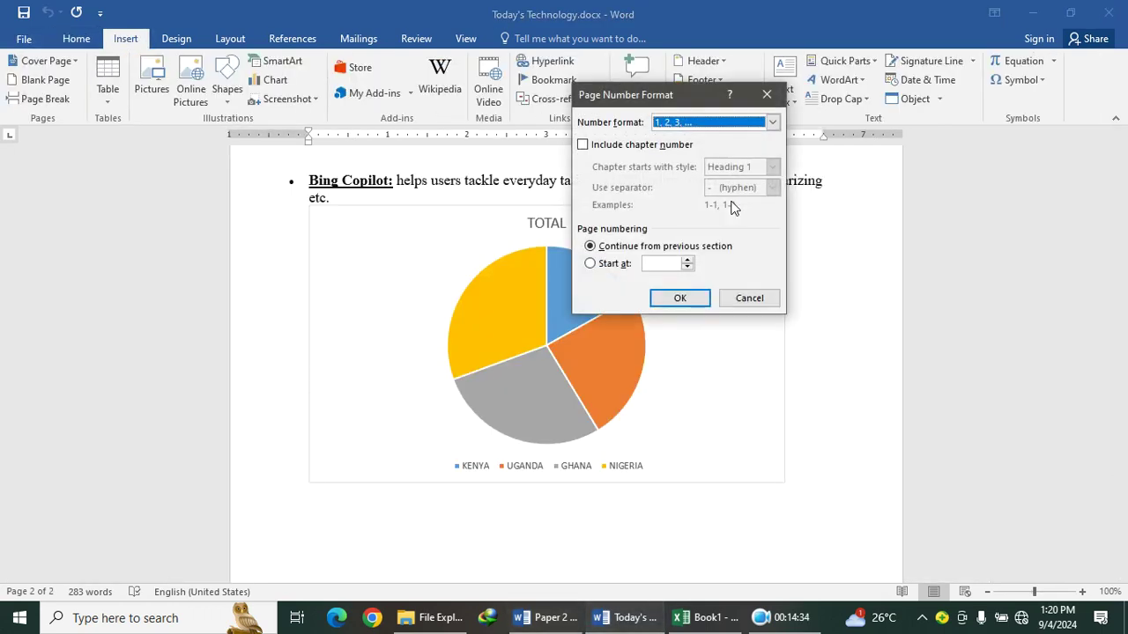
pyautogui.click(771, 123)
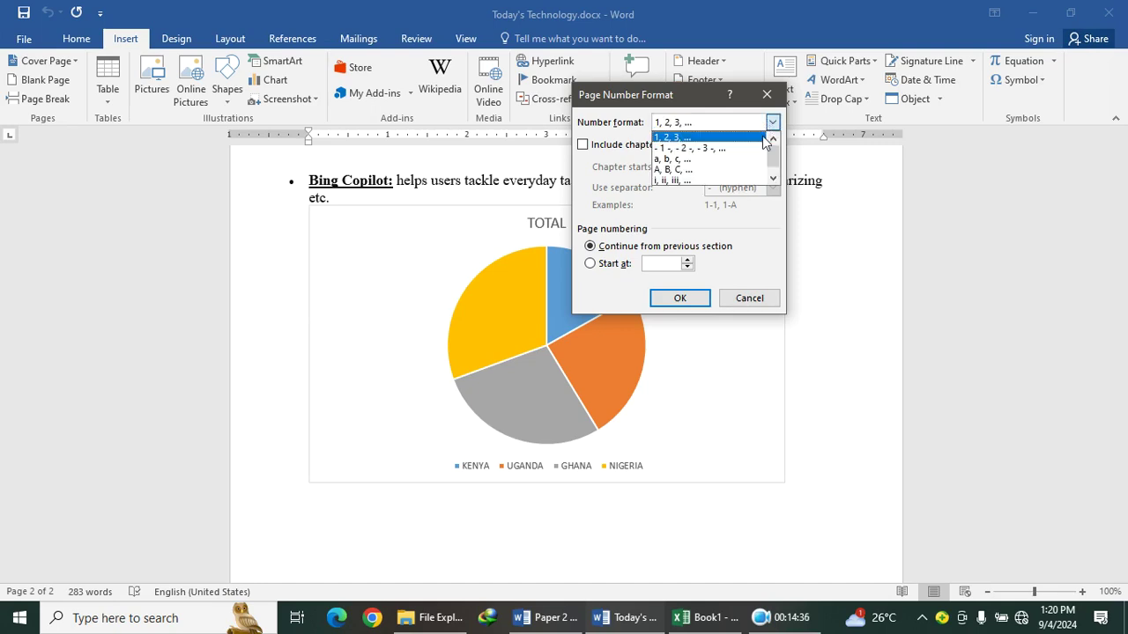
pyautogui.click(725, 161)
pyautogui.click(622, 263)
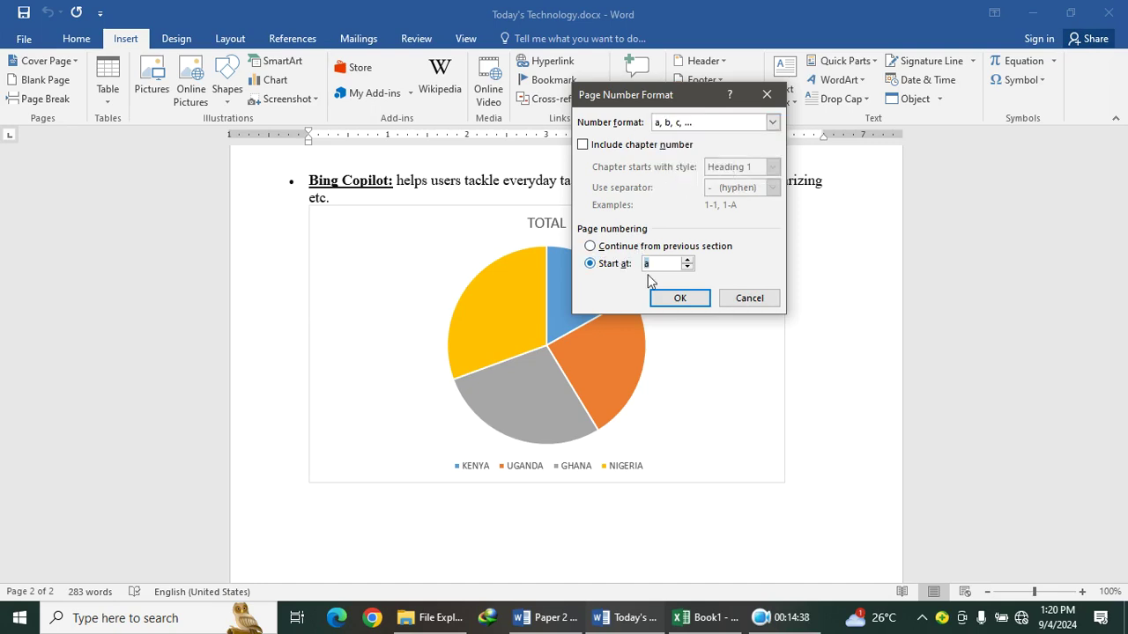
pyautogui.click(674, 300)
# Insert the centred Plain Number 2 page number at the bottom of the pages and return to the document body
pyautogui.scroll(2, 493, 221)
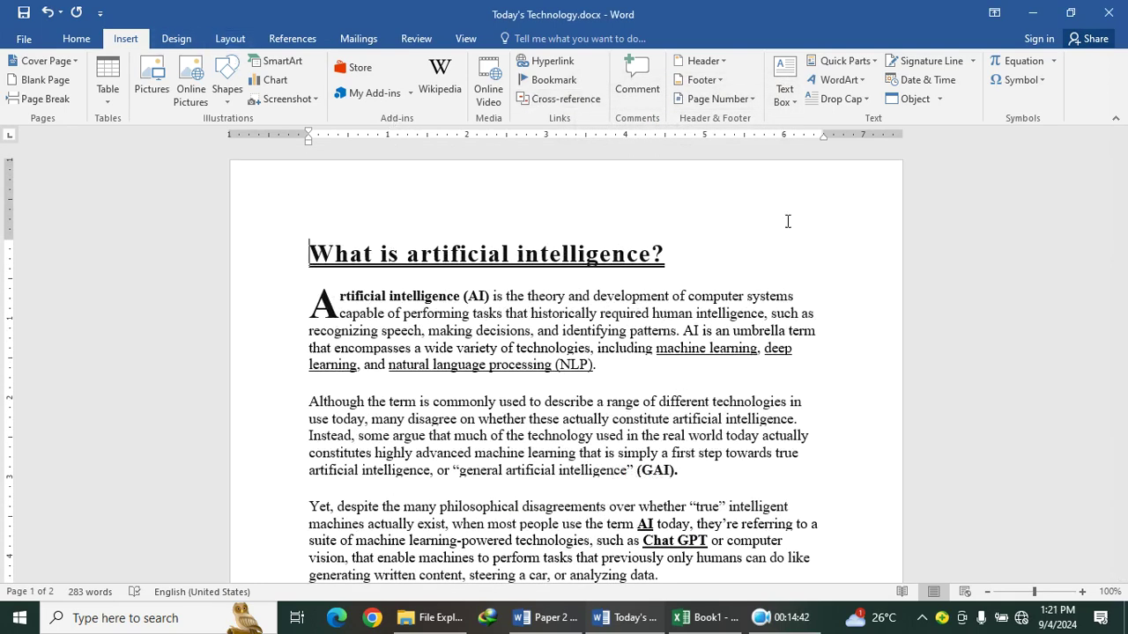
pyautogui.click(542, 618)
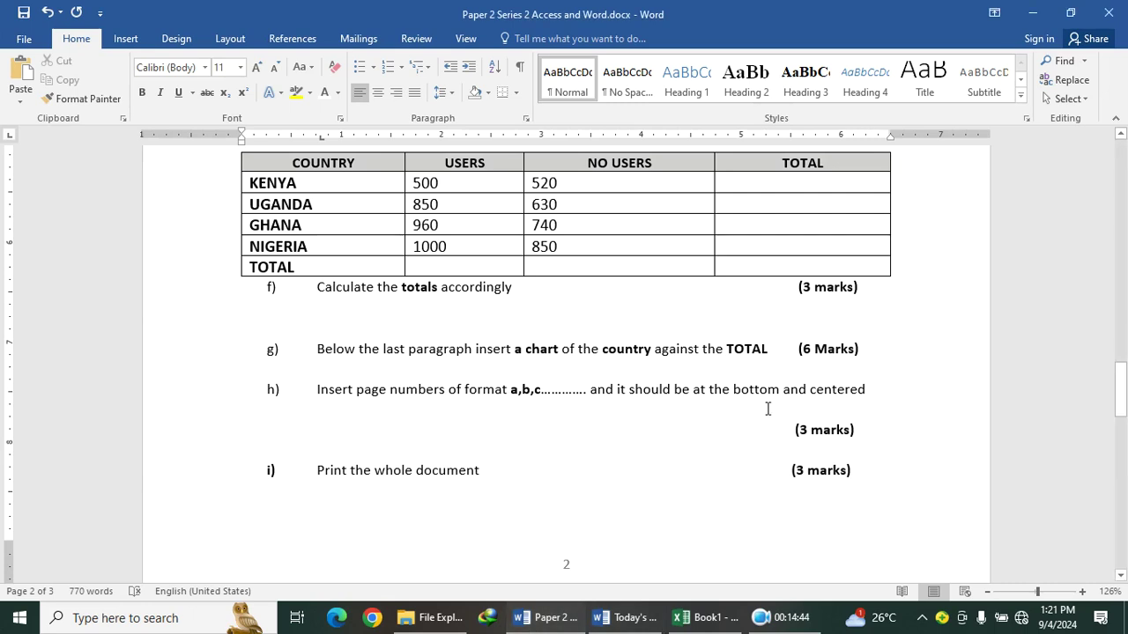
pyautogui.click(624, 617)
pyautogui.click(705, 100)
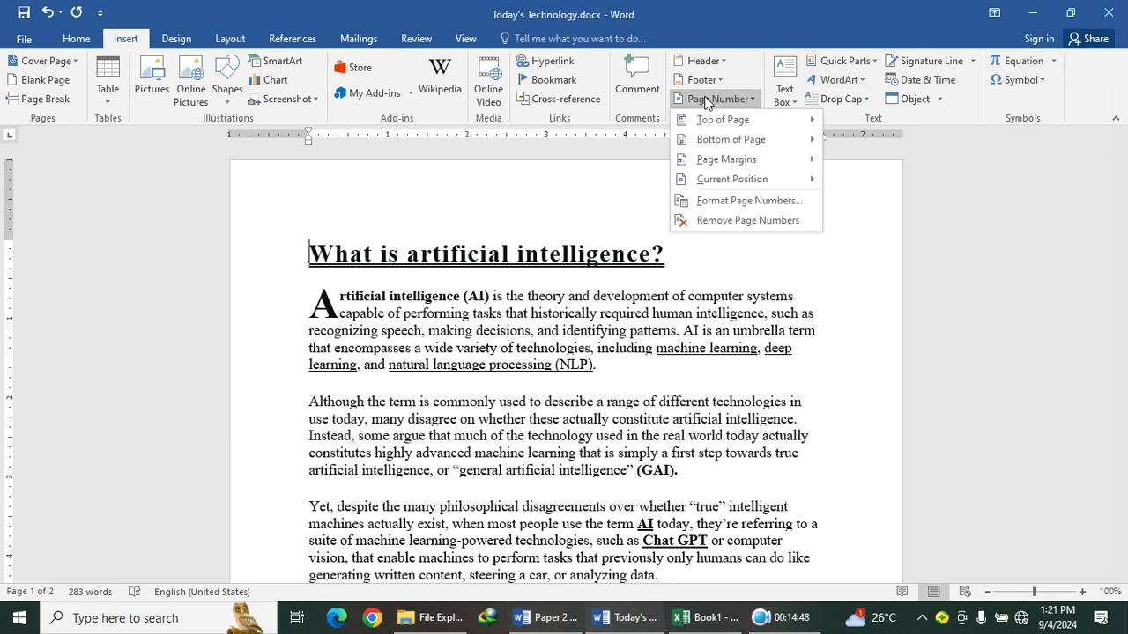
pyautogui.moveTo(720, 141)
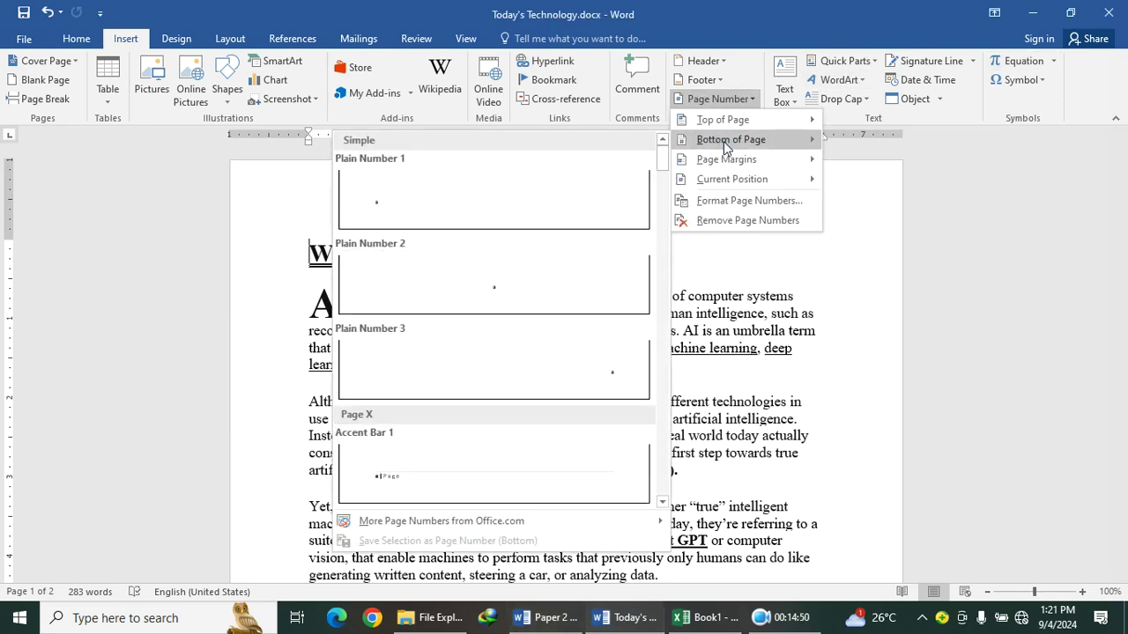
pyautogui.click(530, 269)
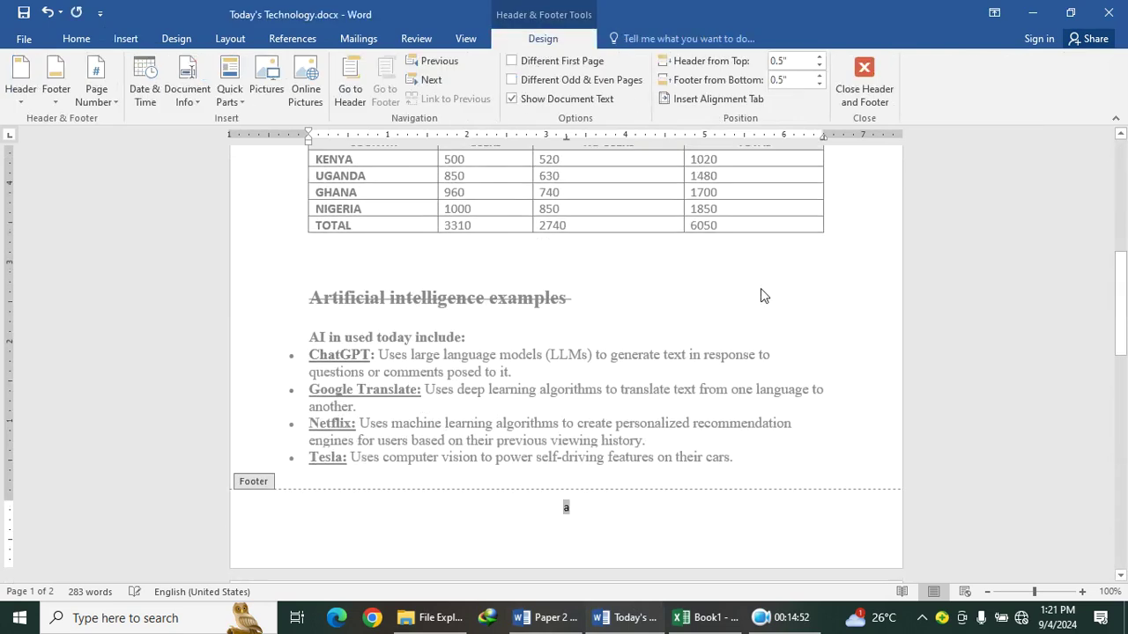
pyautogui.doubleClick(759, 290)
# Review the page numbers and pie chart across both pages and save Today's Technology.docx
pyautogui.scroll(-4, 555, 484)
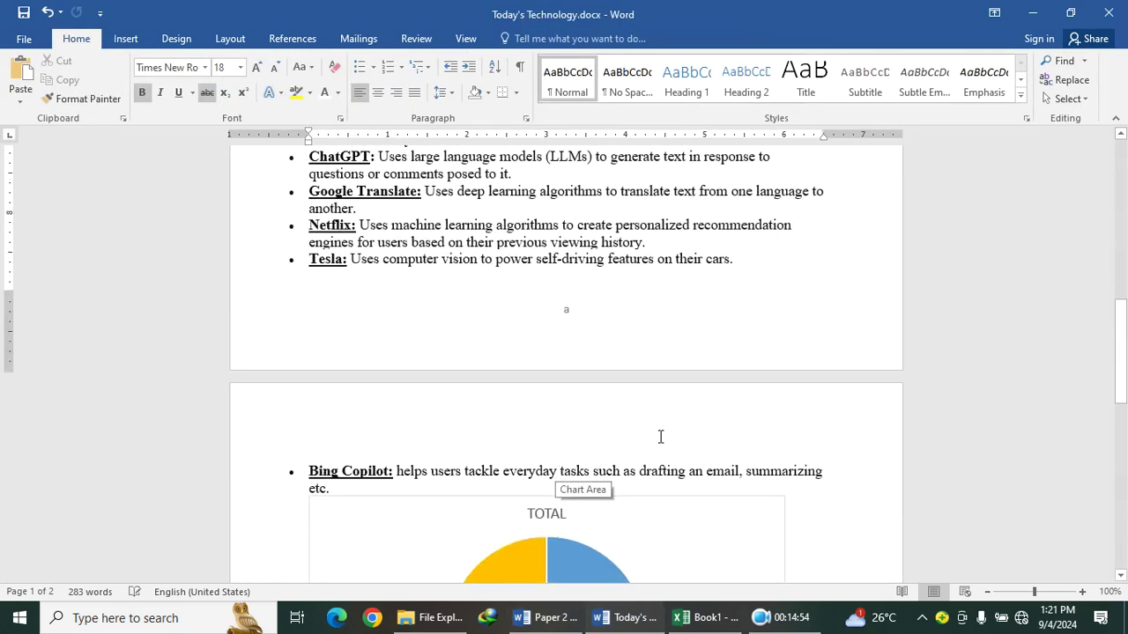
pyautogui.scroll(-14, 586, 288)
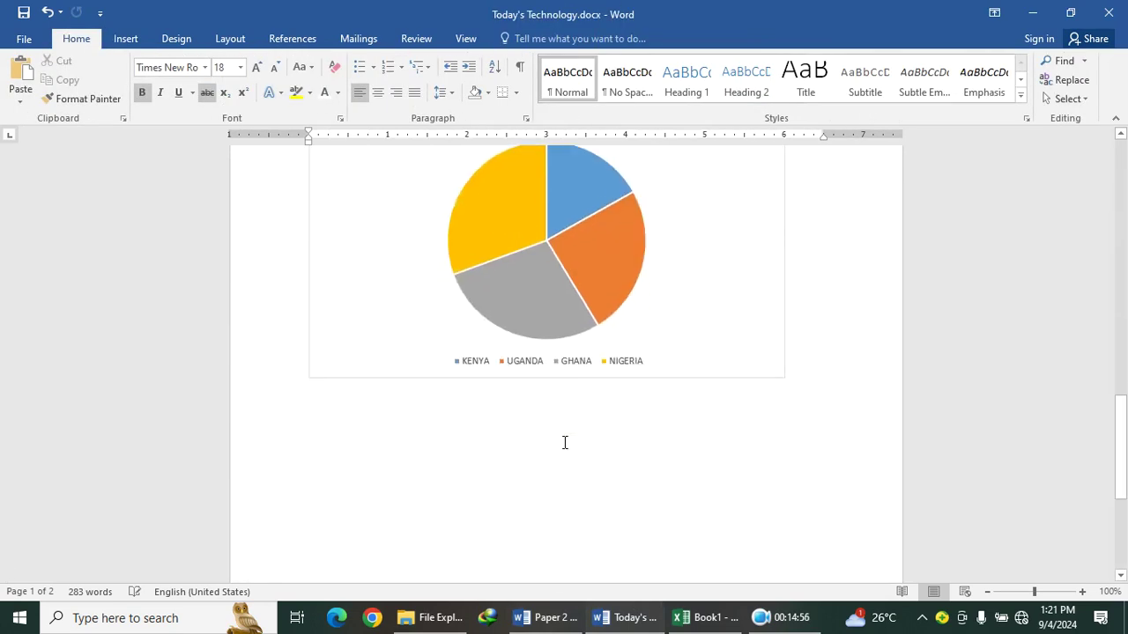
pyautogui.scroll(13, 465, 368)
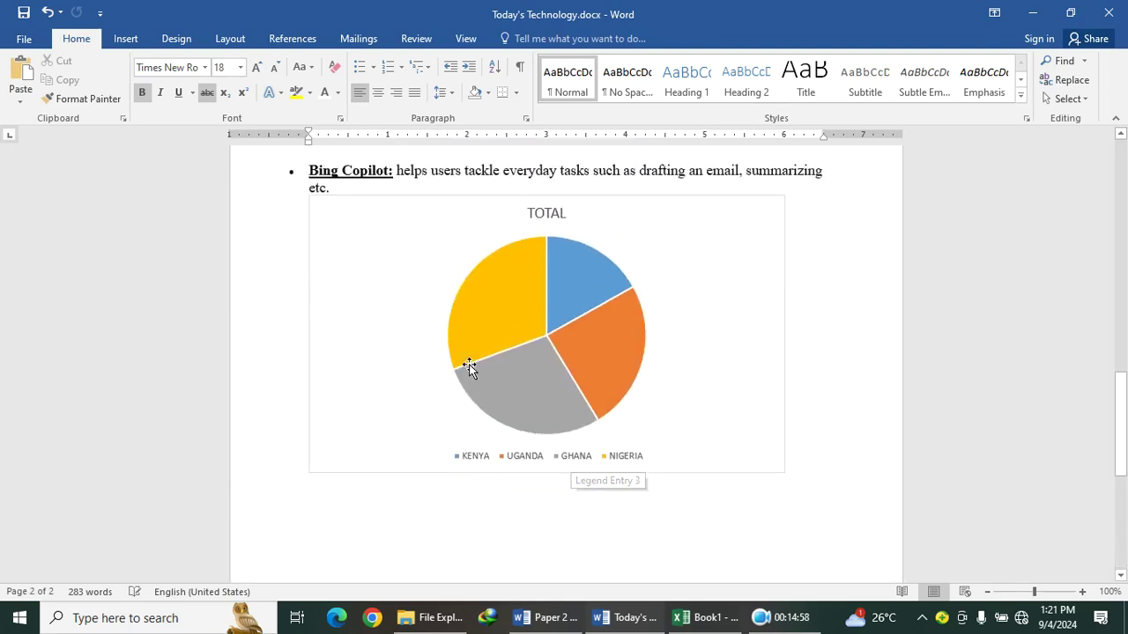
pyautogui.click(22, 12)
pyautogui.scroll(18, 415, 340)
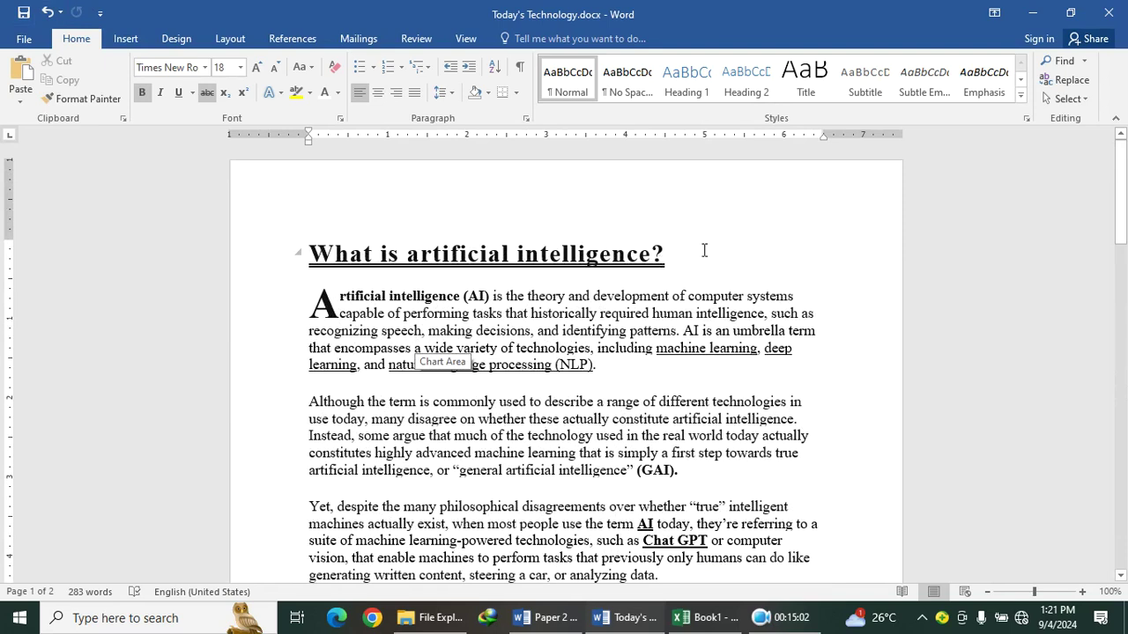
pyautogui.scroll(-18, 615, 352)
pyautogui.scroll(-5, 617, 358)
pyautogui.scroll(10, 617, 358)
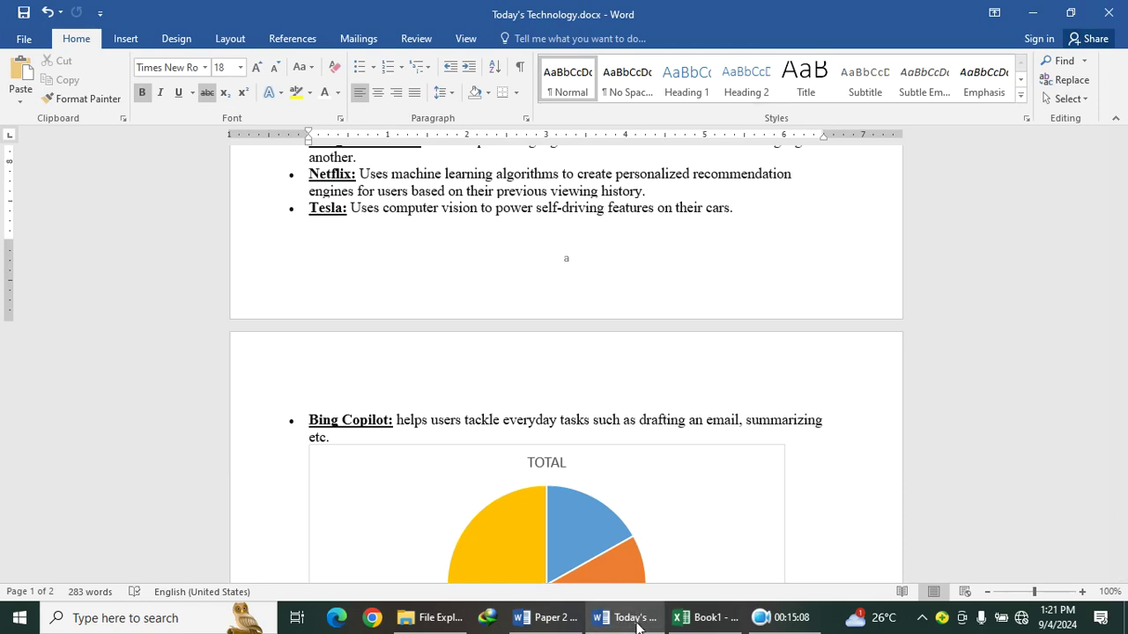
# Switch to the exam paper and copy the database name All_Sales_Suppliers_Ltd from question 2 a
pyautogui.click(546, 618)
pyautogui.scroll(-8, 334, 398)
pyautogui.scroll(-6, 334, 398)
pyautogui.scroll(7, 334, 398)
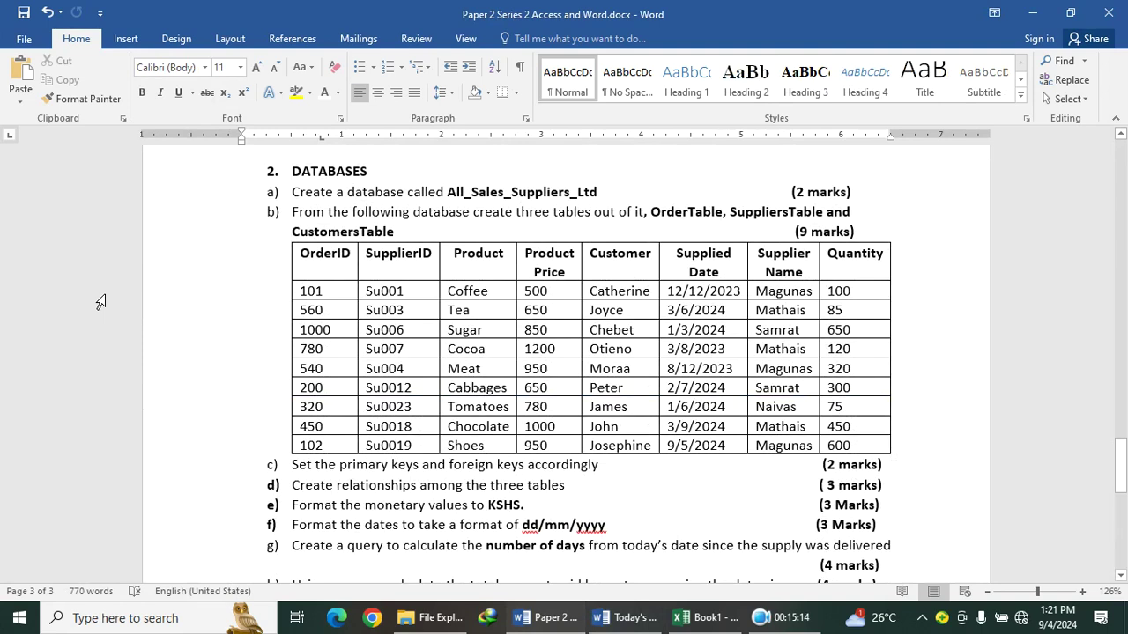
pyautogui.moveTo(597, 193); pyautogui.dragTo(455, 192)
pyautogui.hotkey('ctrl', 'c')
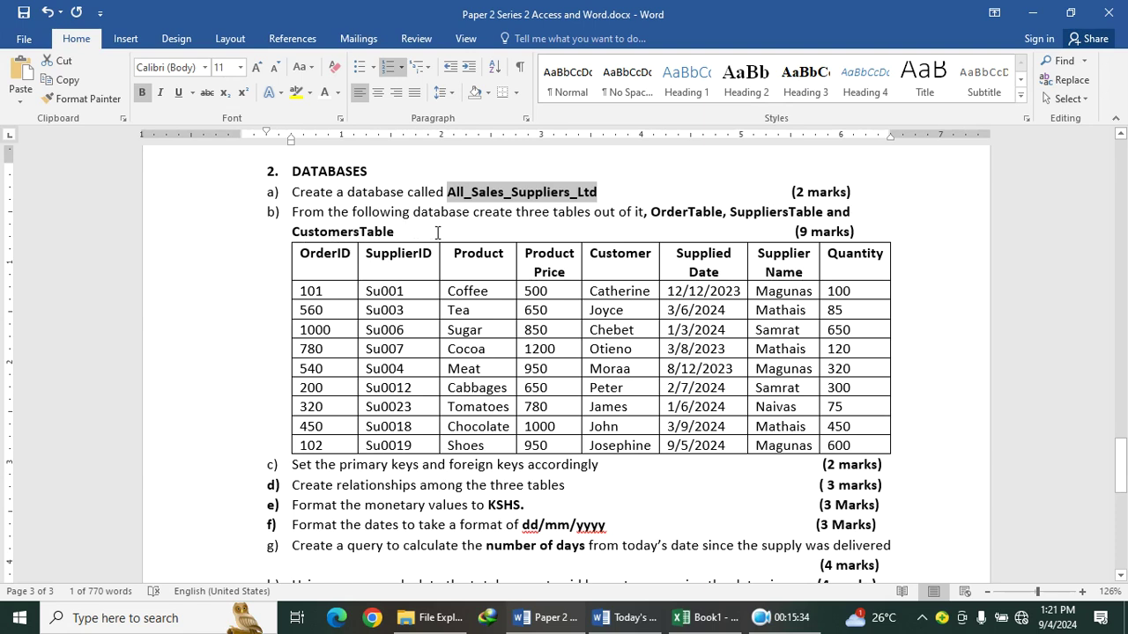
# Examine the question 2 b source table and the database tasks that follow it in the exam paper
pyautogui.click(286, 232)
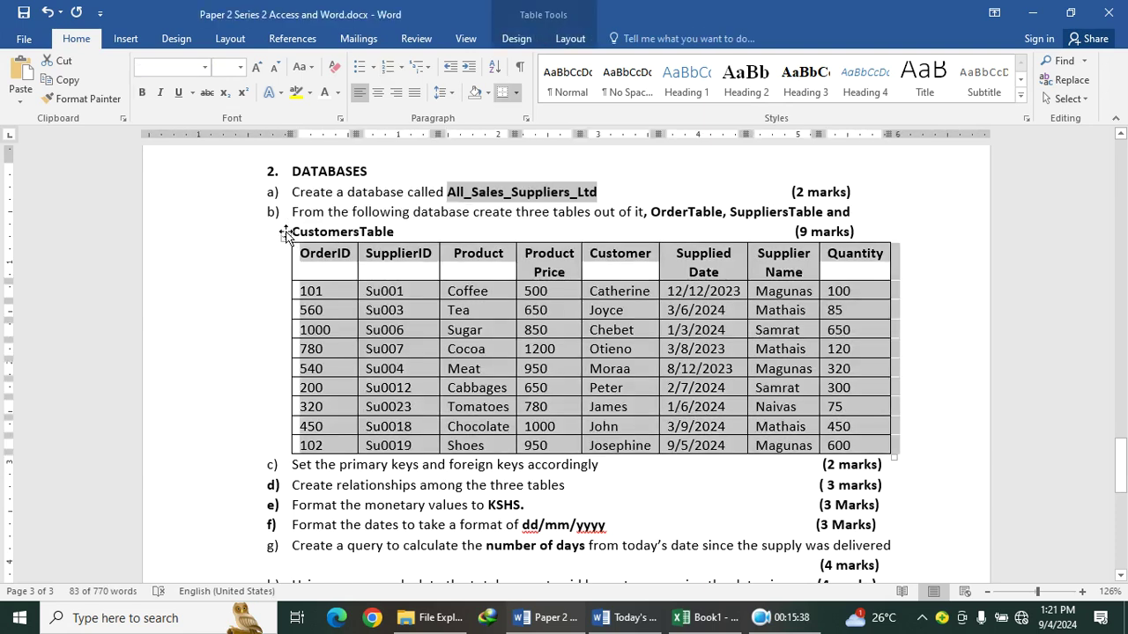
pyautogui.click(344, 254)
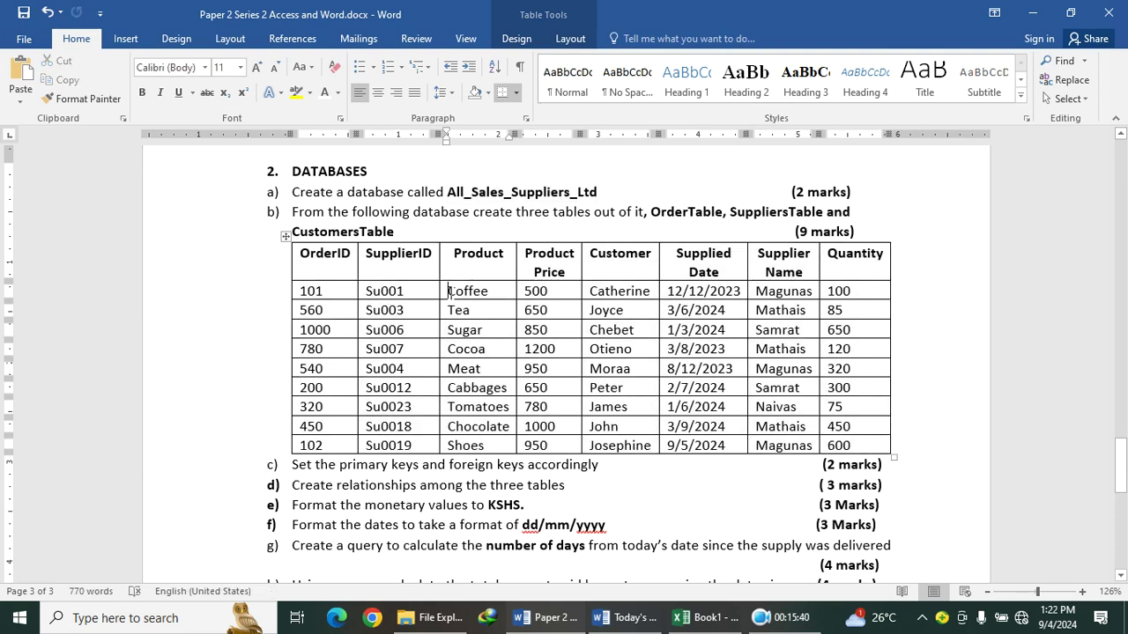
pyautogui.click(342, 244)
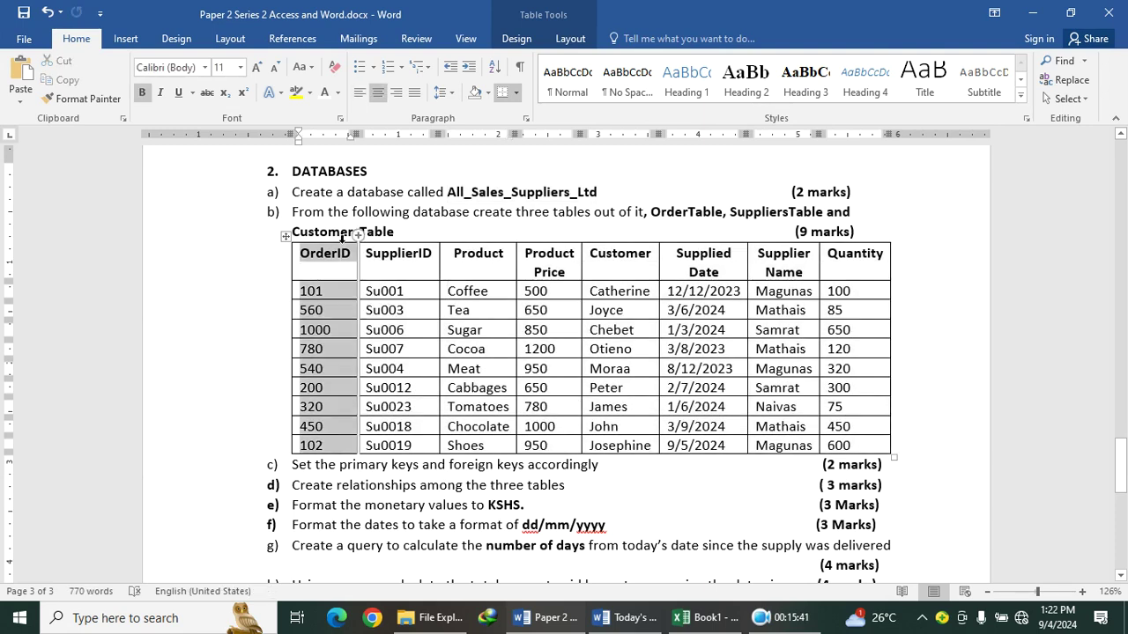
pyautogui.click(414, 241)
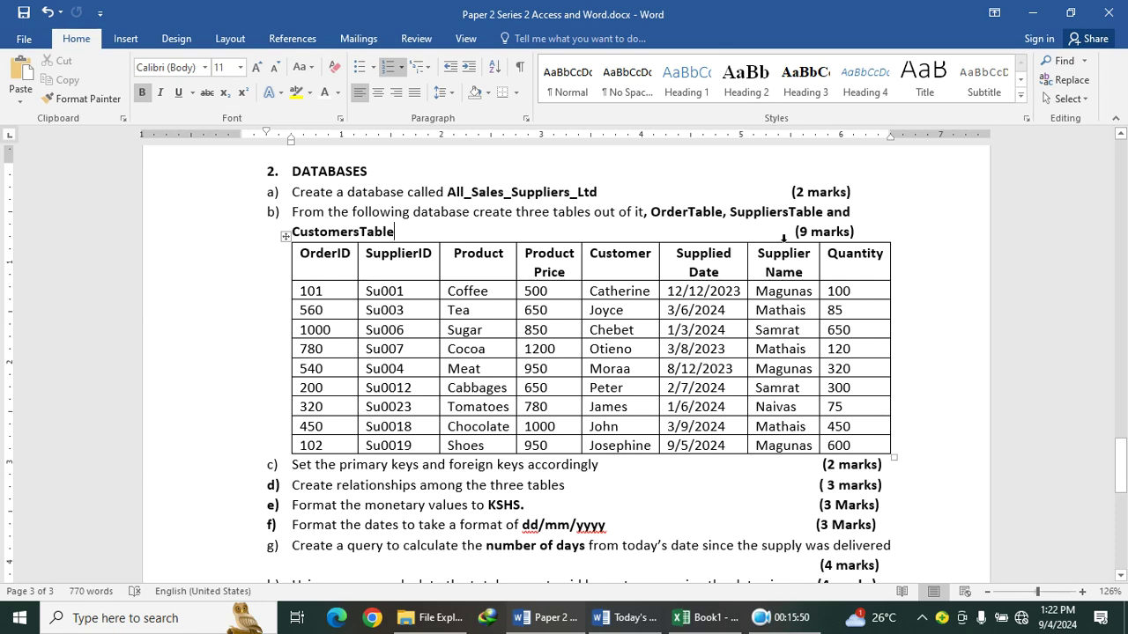
pyautogui.scroll(-2, 418, 408)
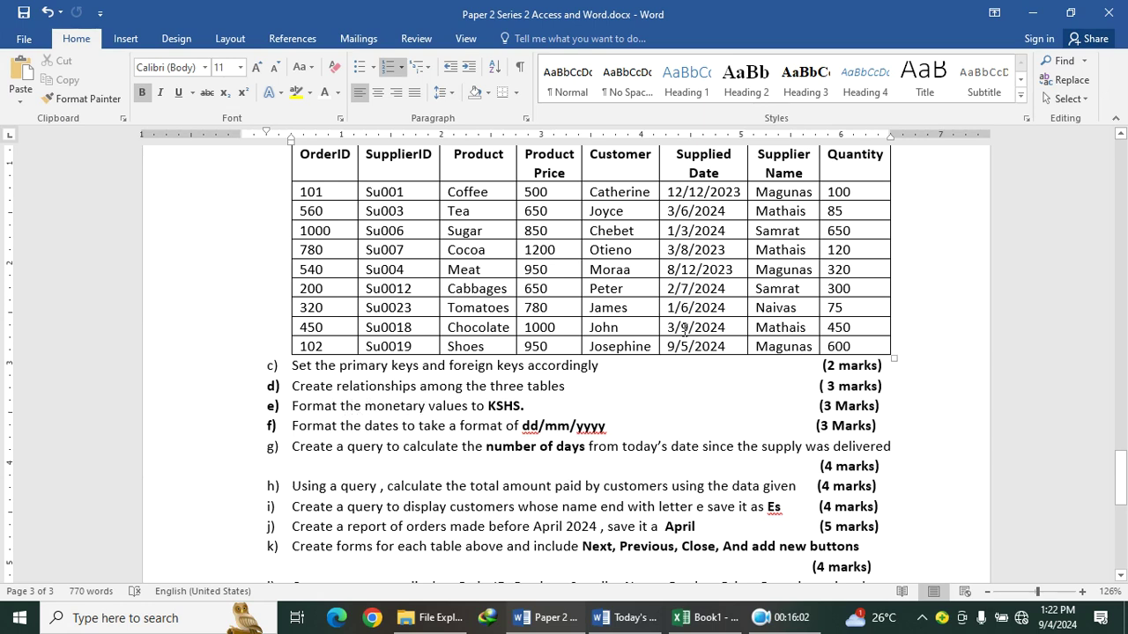
# Create a Microsoft Access database named All_Sales_Suppliers_Ltd in the 002 folder on the Desktop
pyautogui.click(431, 618)
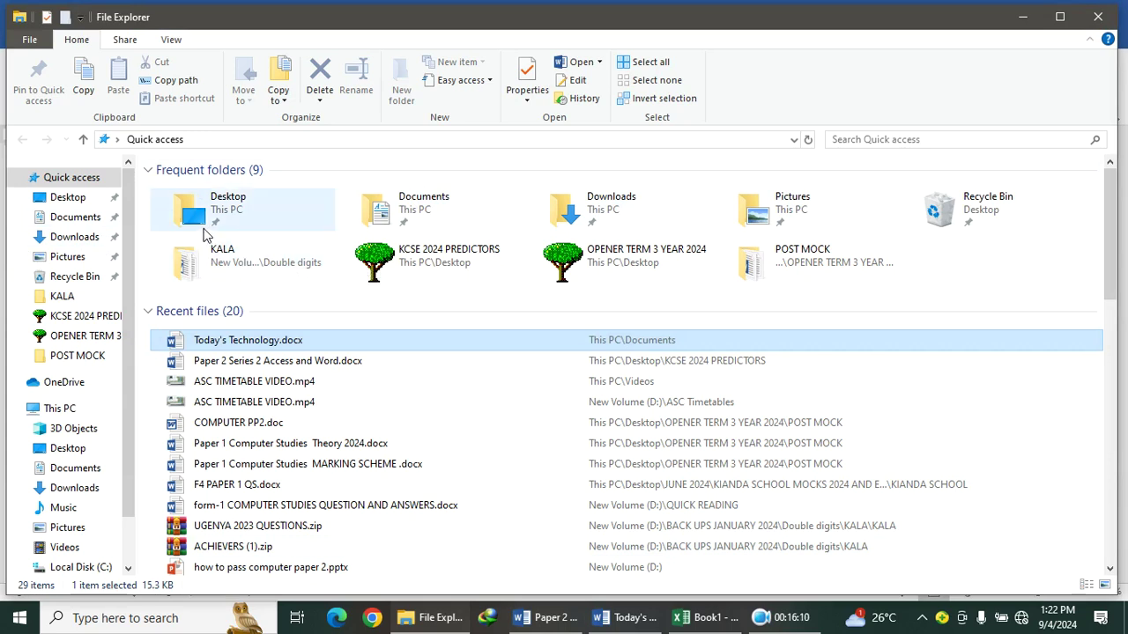
pyautogui.click(74, 201)
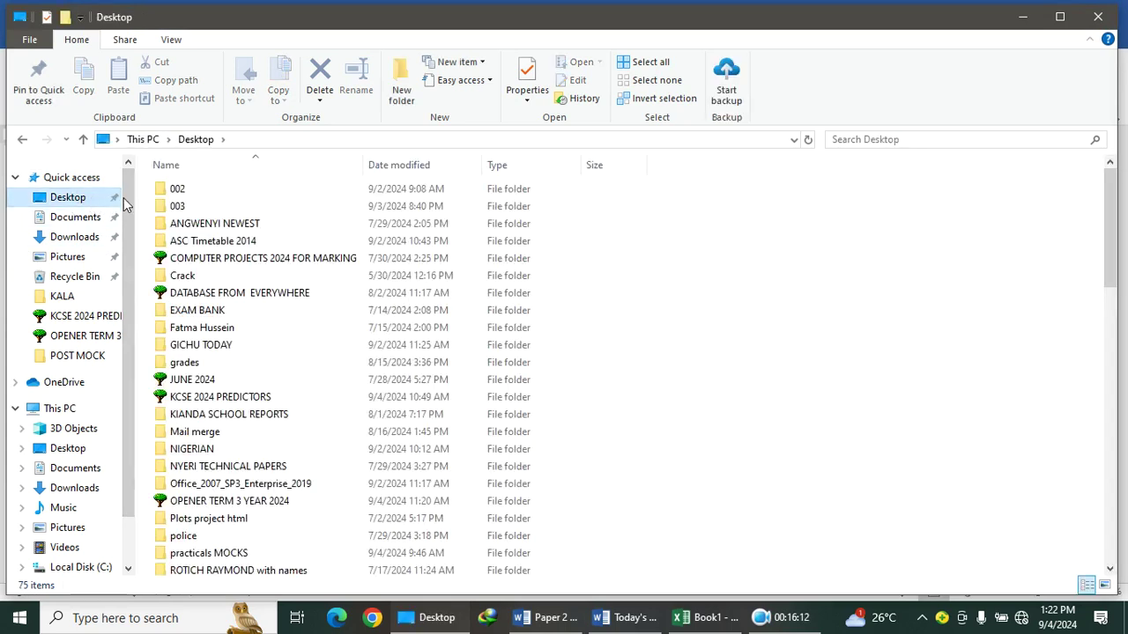
pyautogui.click(198, 189)
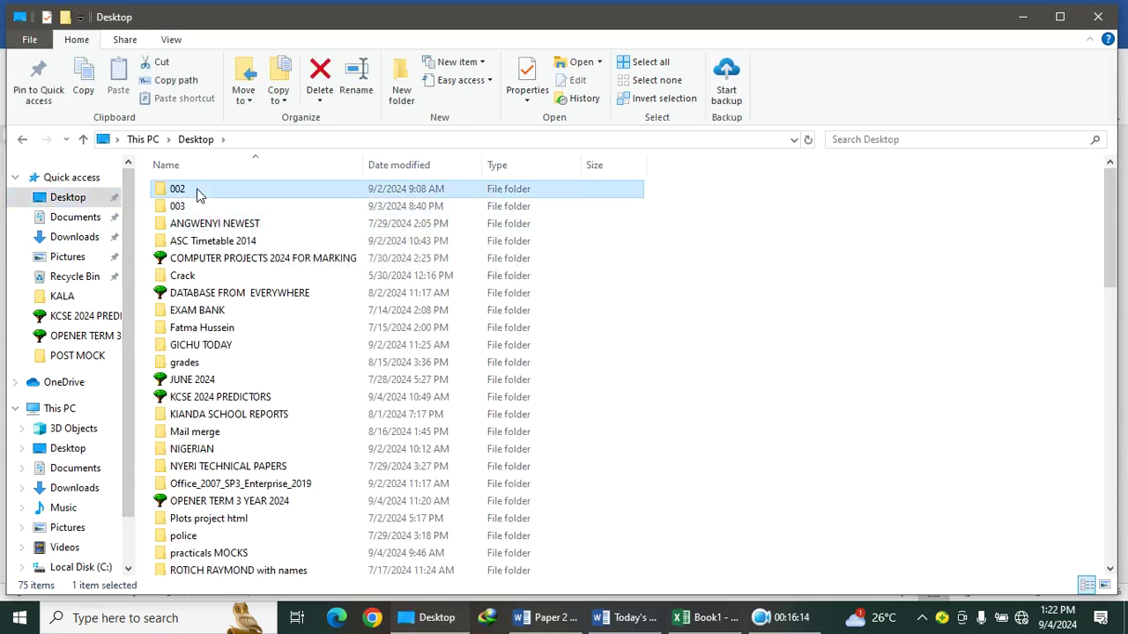
pyautogui.doubleClick(197, 189)
pyautogui.rightClick(231, 249)
pyautogui.moveTo(398, 473)
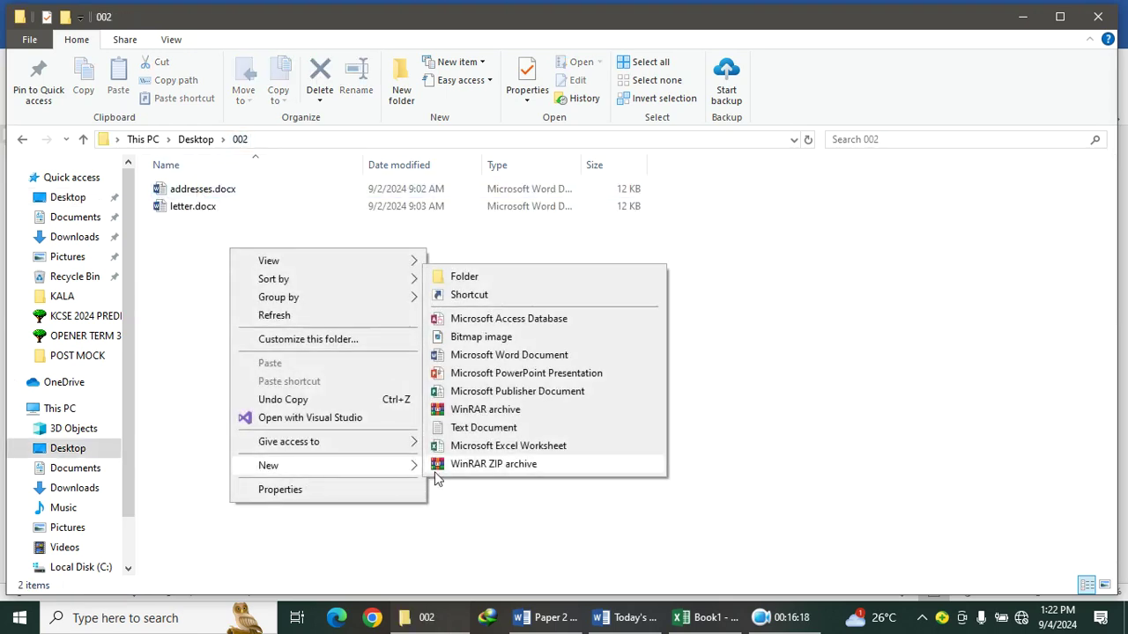
pyautogui.click(501, 319)
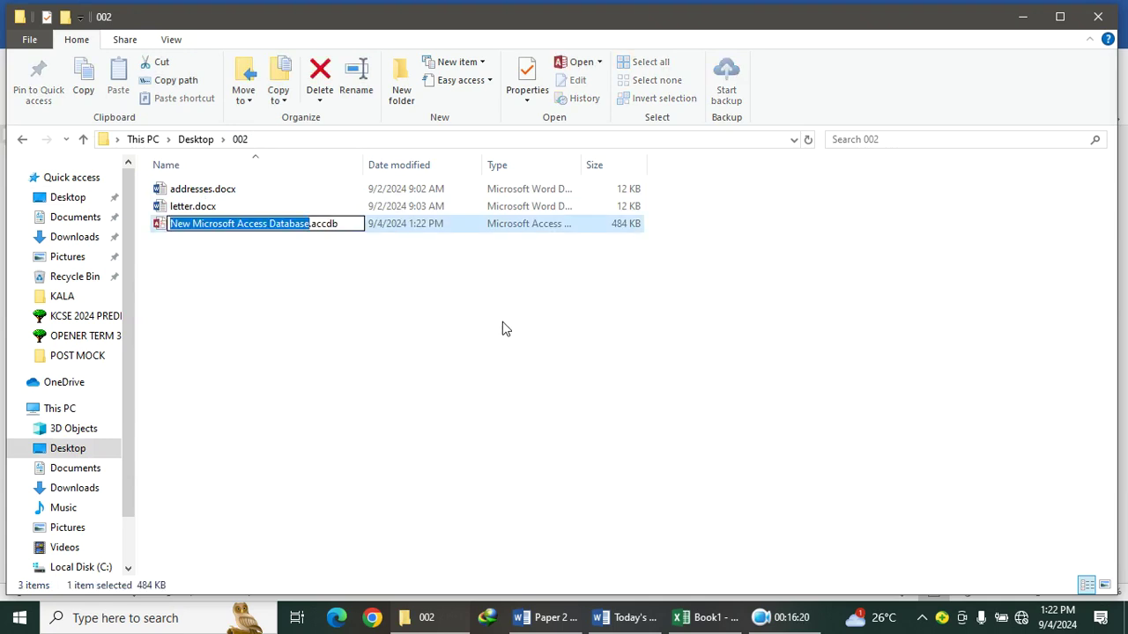
pyautogui.hotkey('ctrl', 'v')
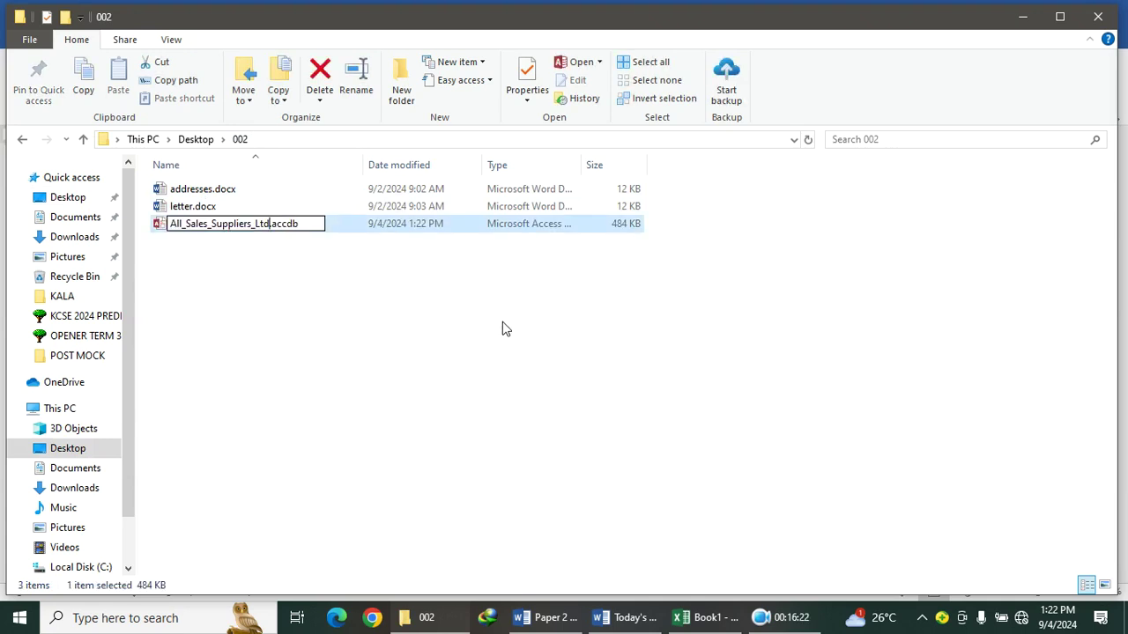
pyautogui.press('Return')
# Open the All_Sales_Suppliers_Ltd database in Access, enable its content and start a new table in design view
pyautogui.doubleClick(251, 223)
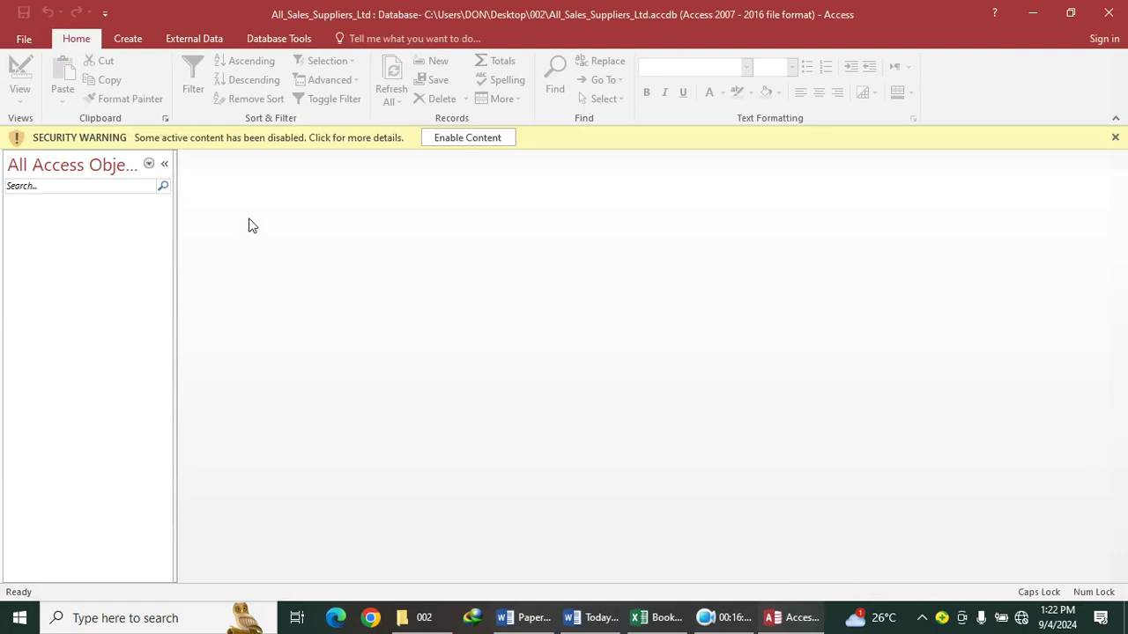
pyautogui.click(487, 141)
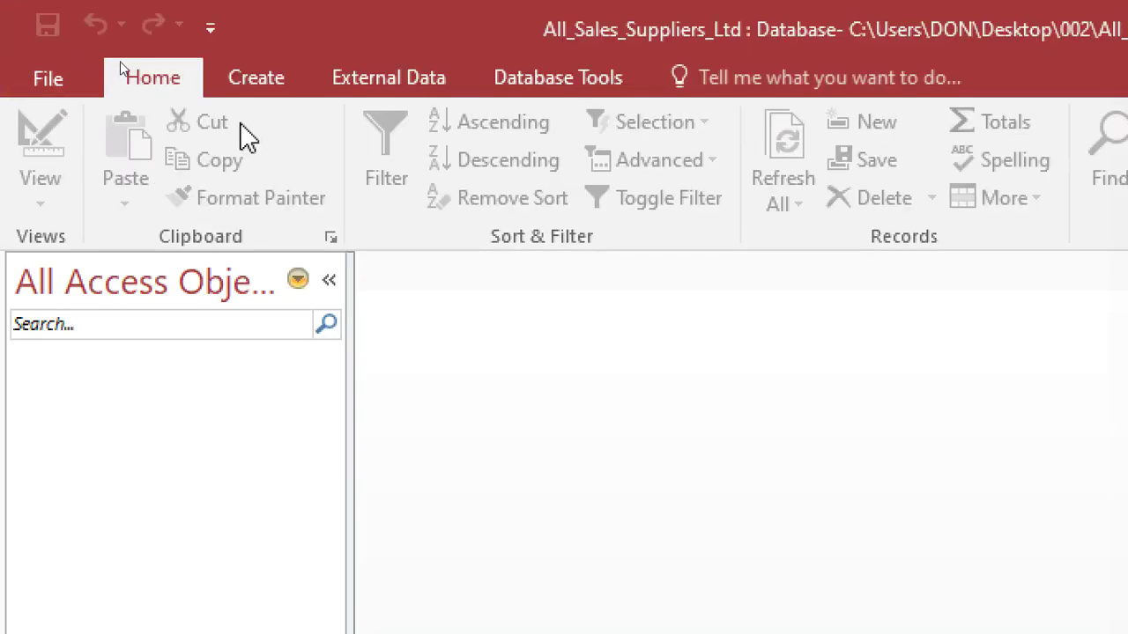
pyautogui.click(130, 38)
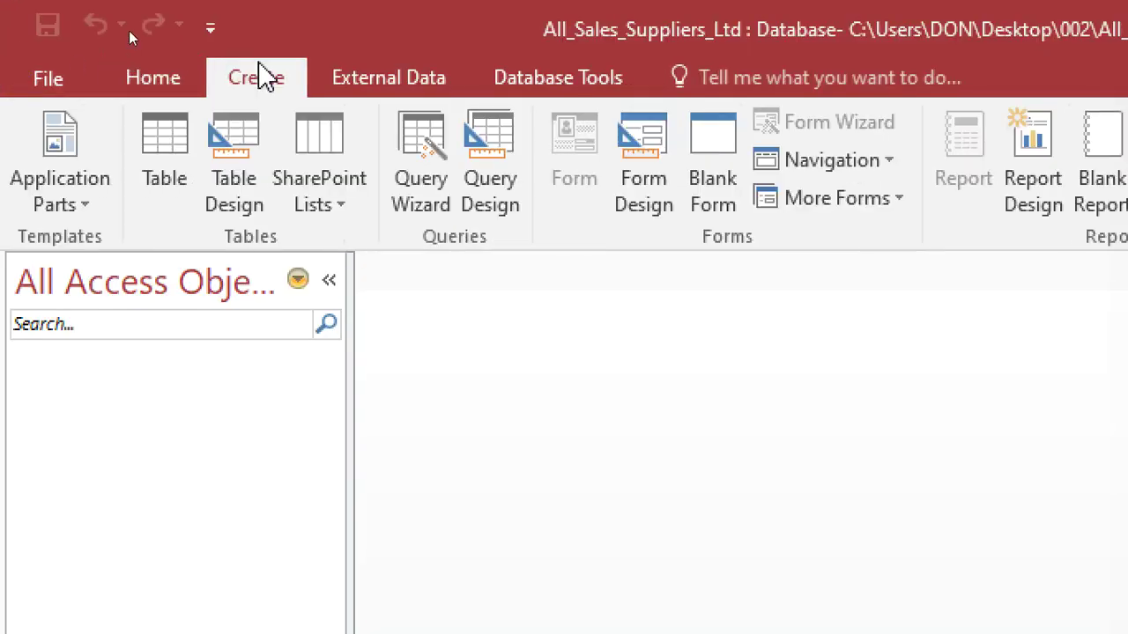
pyautogui.click(239, 151)
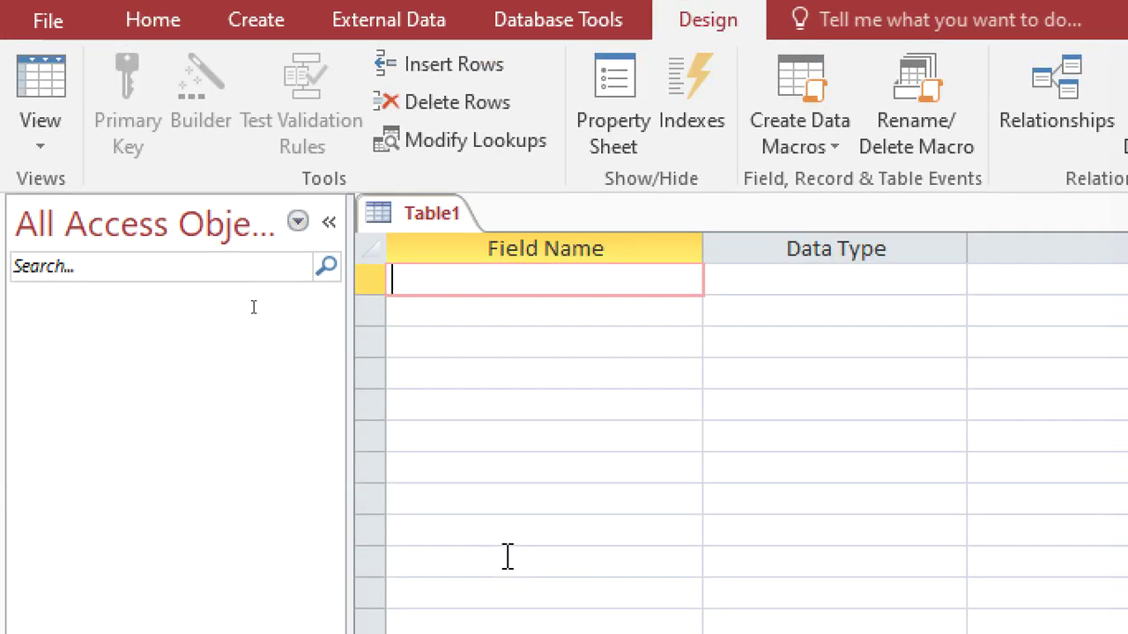
# Add the fields OrderID and SupplierID to the new table, keeping the default data type
pyautogui.write('OrderID')
pyautogui.press('Down')
pyautogui.write('s')
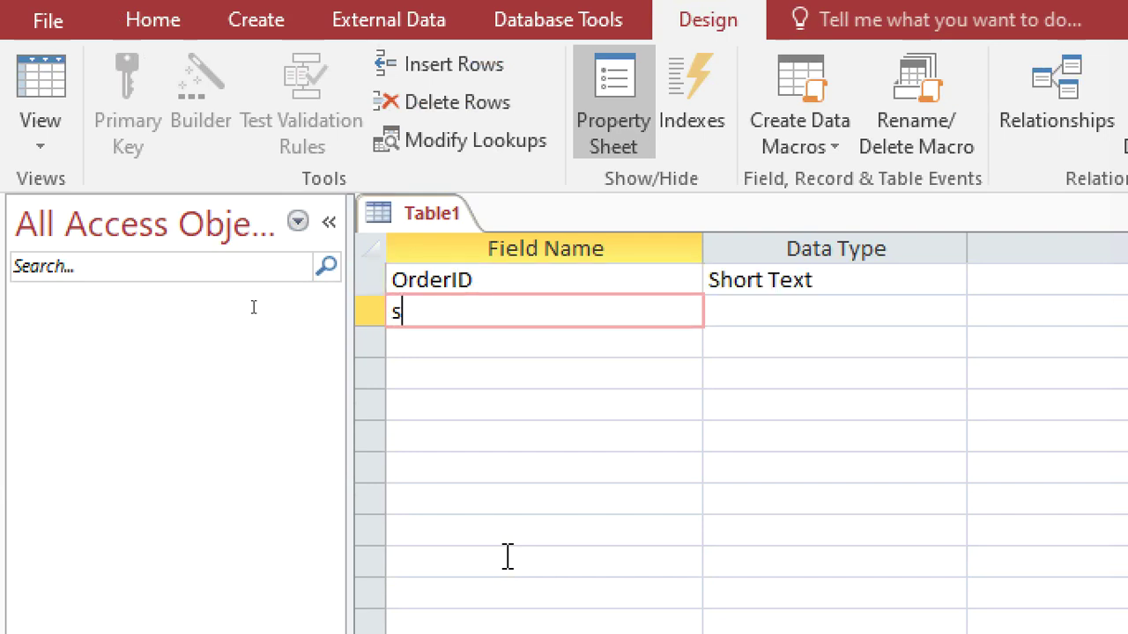
pyautogui.write('U')
pyautogui.press('BackSpace')
pyautogui.press('BackSpace')
pyautogui.write('SU')
pyautogui.press('BackSpace')
pyautogui.write('uppi')
pyautogui.press('BackSpace')
pyautogui.write('lier')
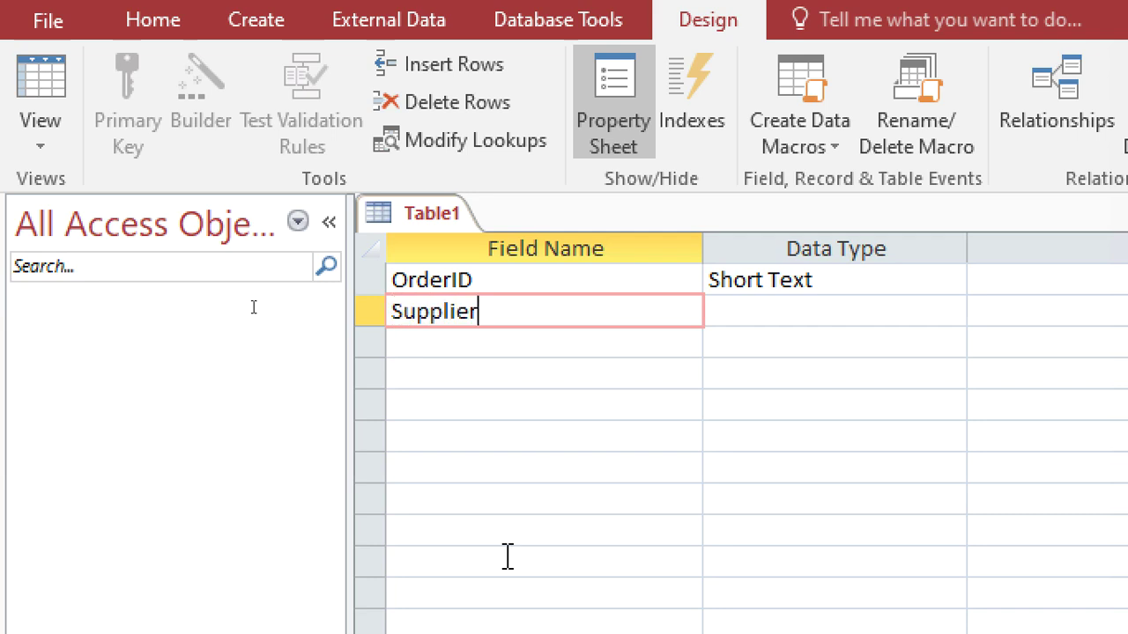
pyautogui.write('ID')
pyautogui.press('Down')
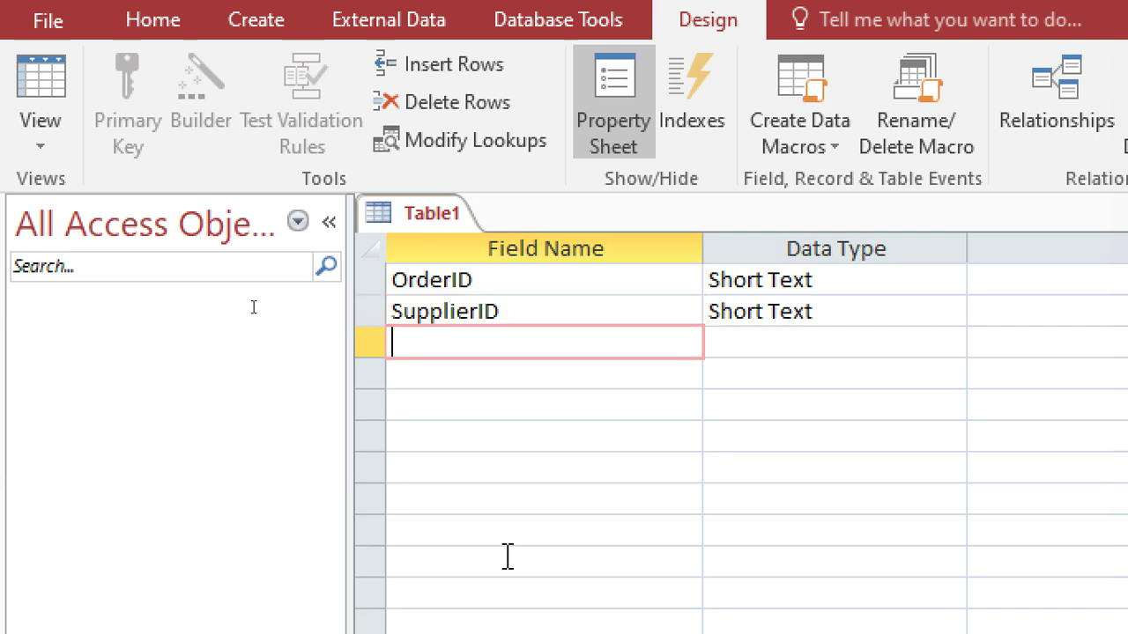
# Add the fields Product and Product Price below SupplierID
pyautogui.write('Product')
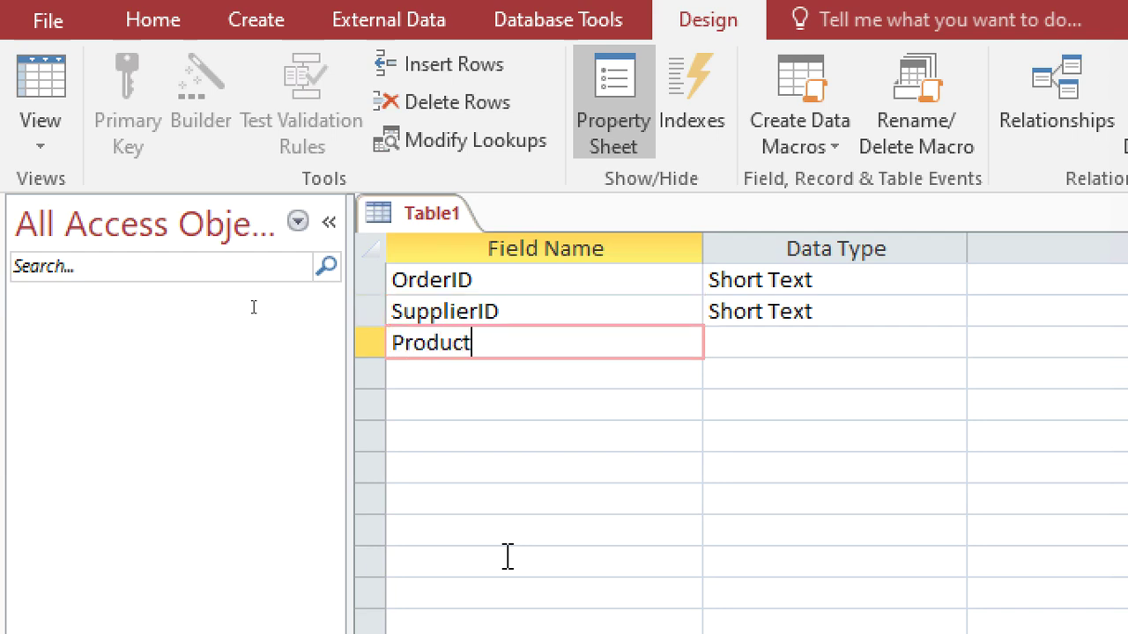
pyautogui.press('Down')
pyautogui.write('Product')
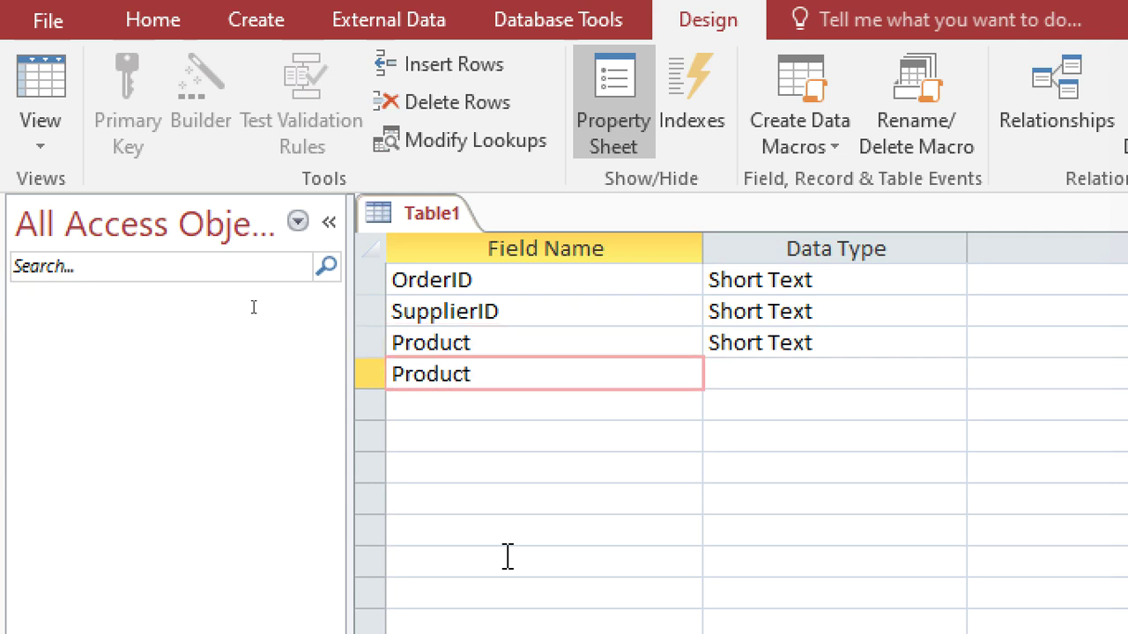
pyautogui.write(' Price')
pyautogui.press('Down')
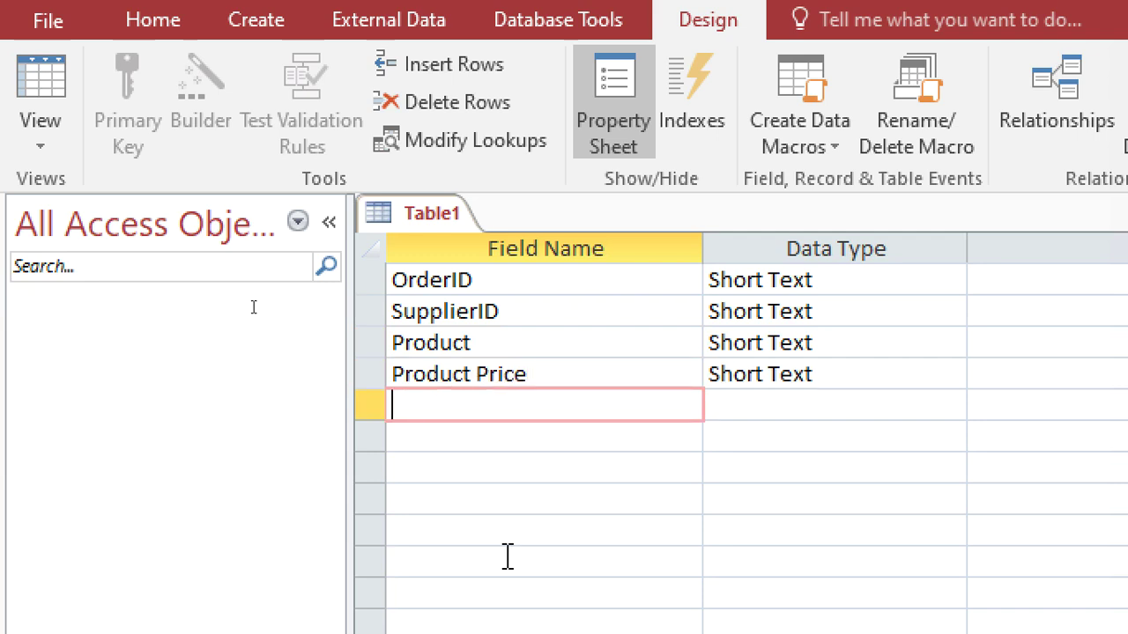
# Add a second Product Price field and a Customer field to the table design
pyautogui.write('Prdo')
pyautogui.press('BackSpace')
pyautogui.press('BackSpace')
pyautogui.write('oduct')
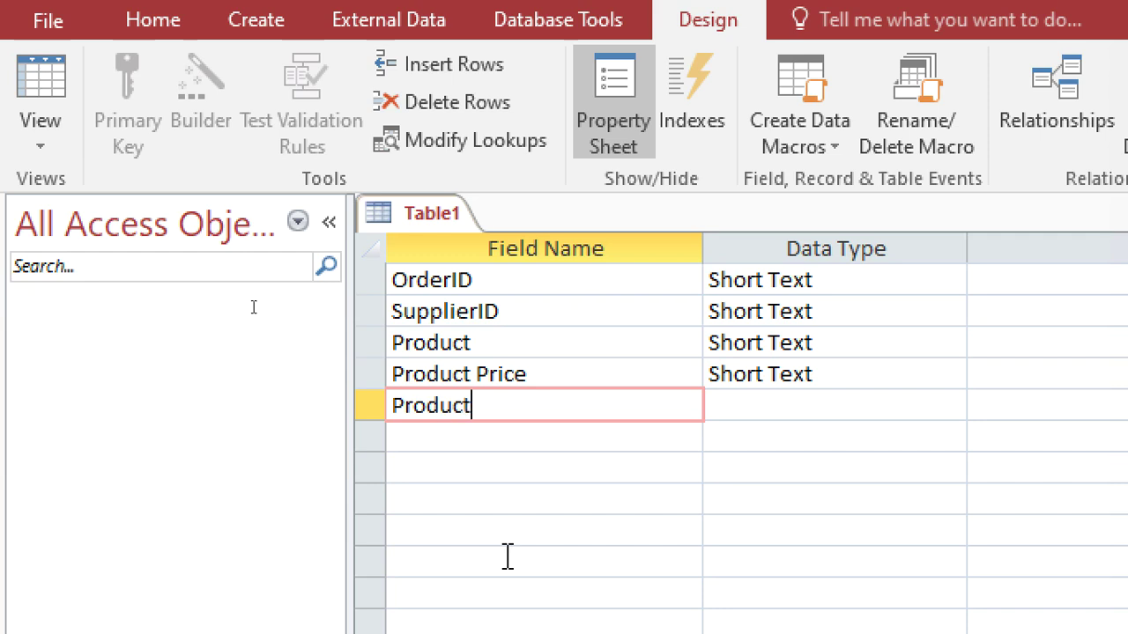
pyautogui.write(' Price')
pyautogui.press('Down')
pyautogui.write('Custome')
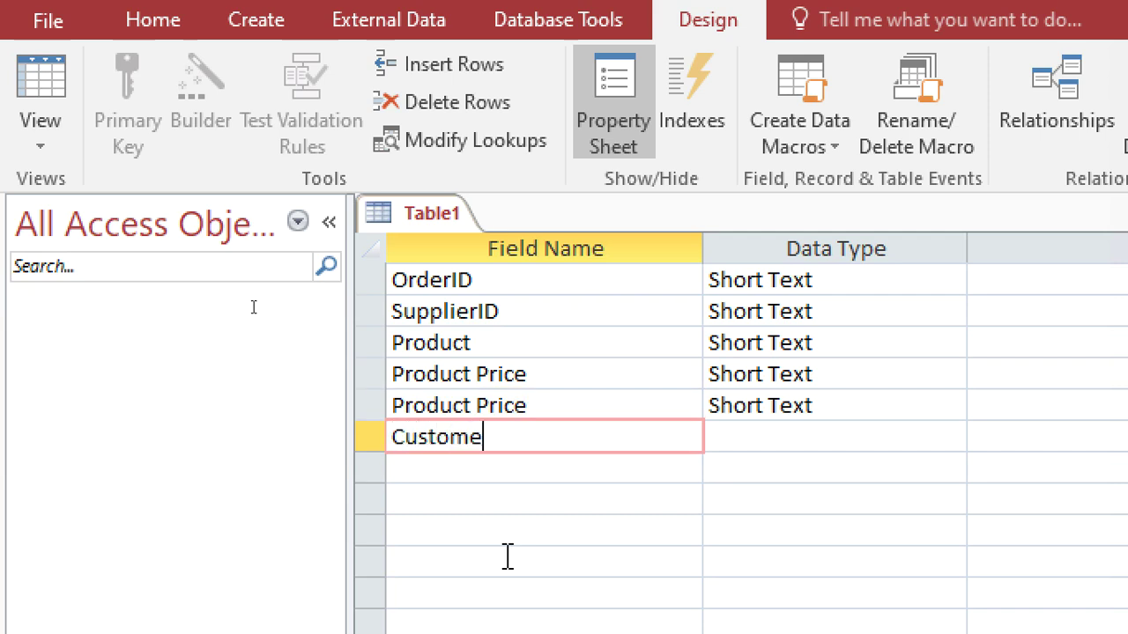
pyautogui.write('r')
pyautogui.press('Down')
# Add the field Supplied Date below Customer, with a space between the two words
pyautogui.write('Supplied')
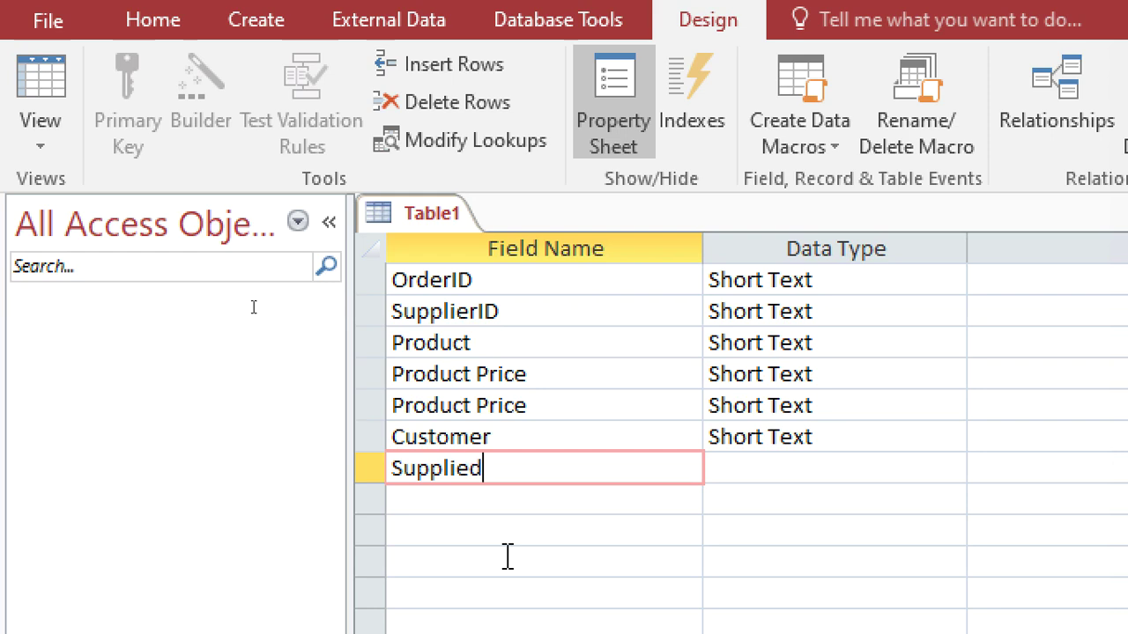
pyautogui.write('Date')
pyautogui.press('Left')
pyautogui.press('Left')
pyautogui.press('Left')
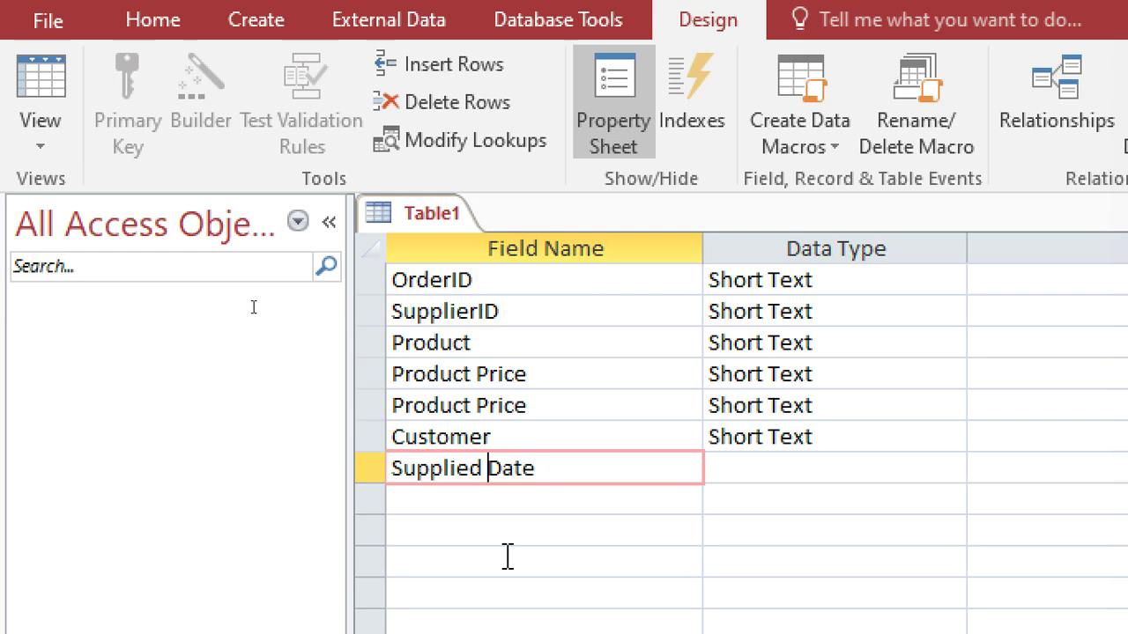
pyautogui.press('Down')
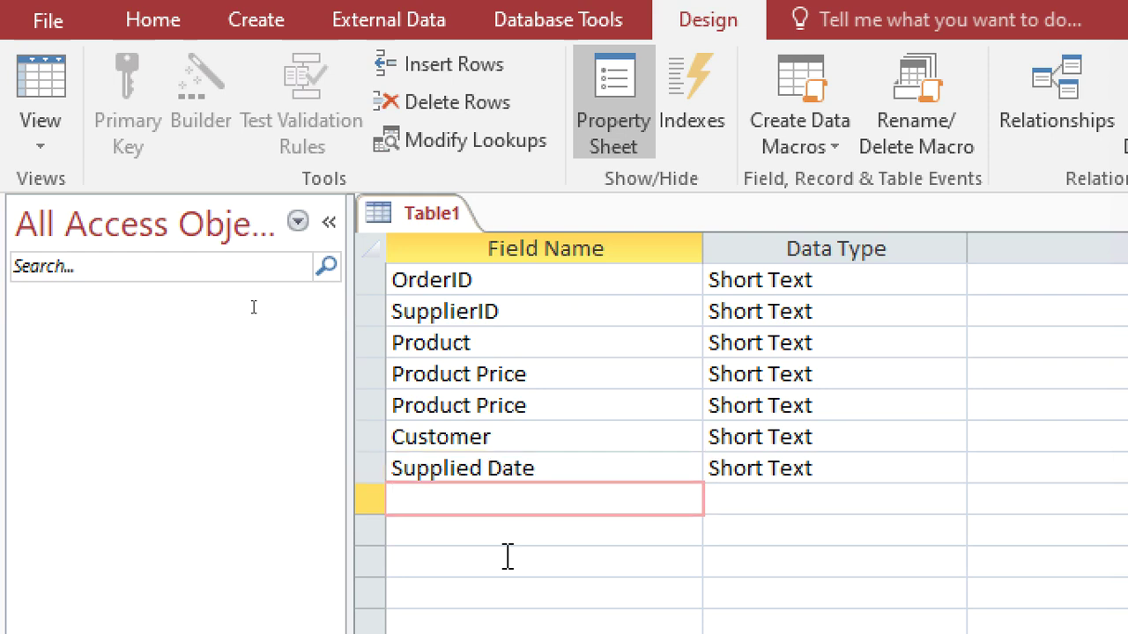
# Add the fields Supplier Name and Quantity at the end of the field list
pyautogui.write('Suppli')
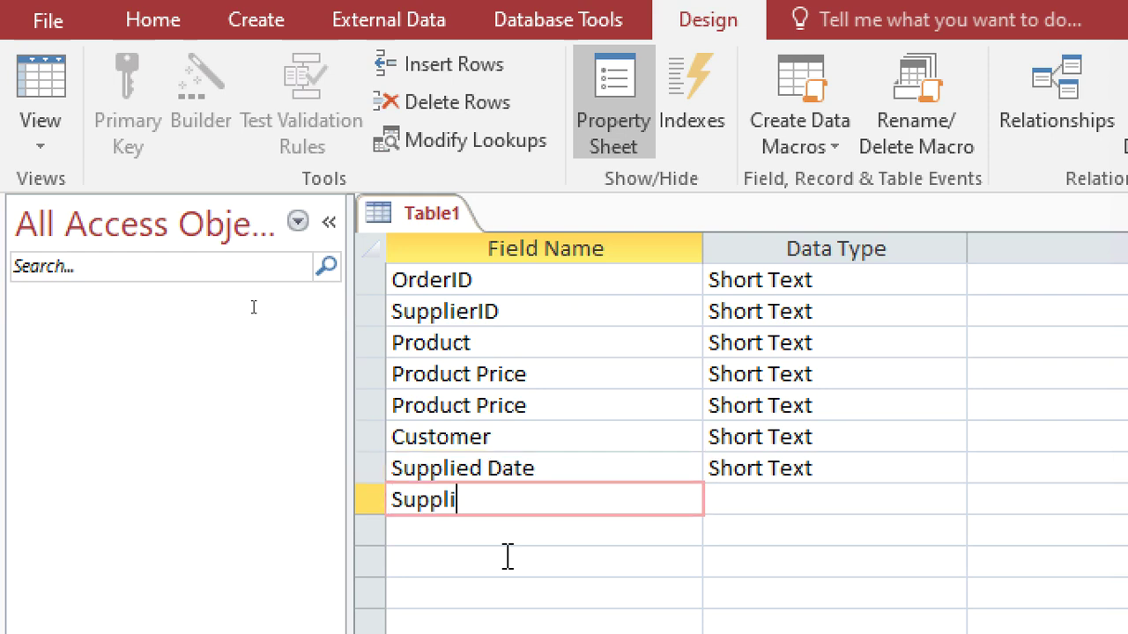
pyautogui.write('er NAme')
pyautogui.press('BackSpace')
pyautogui.press('BackSpace')
pyautogui.press('BackSpace')
pyautogui.write('ame')
pyautogui.press('Down')
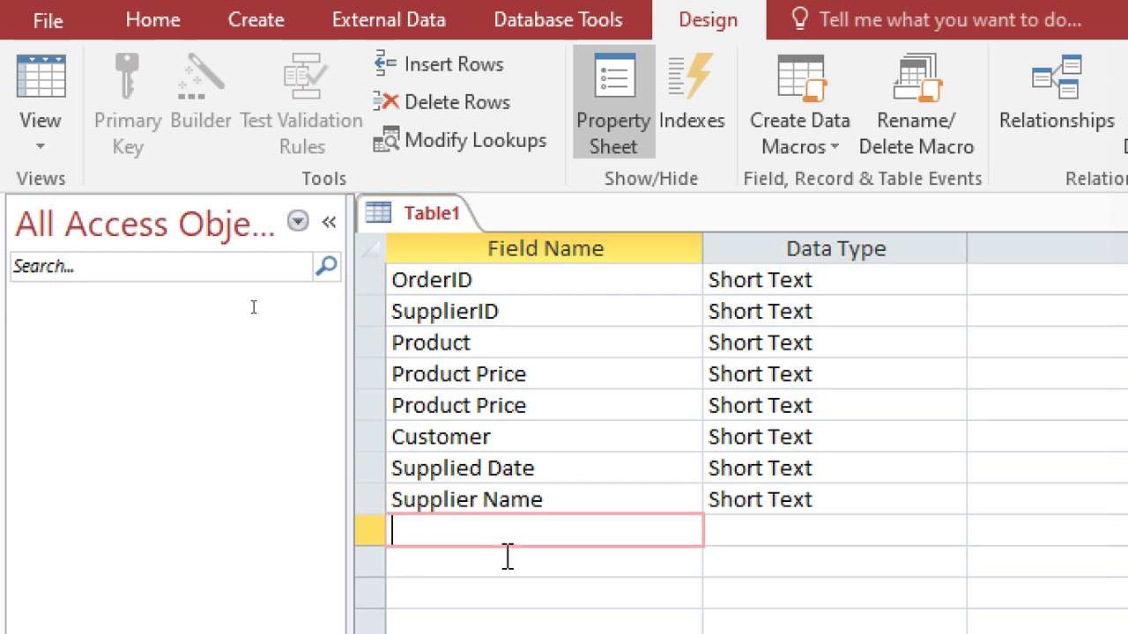
pyautogui.write('Quantity')
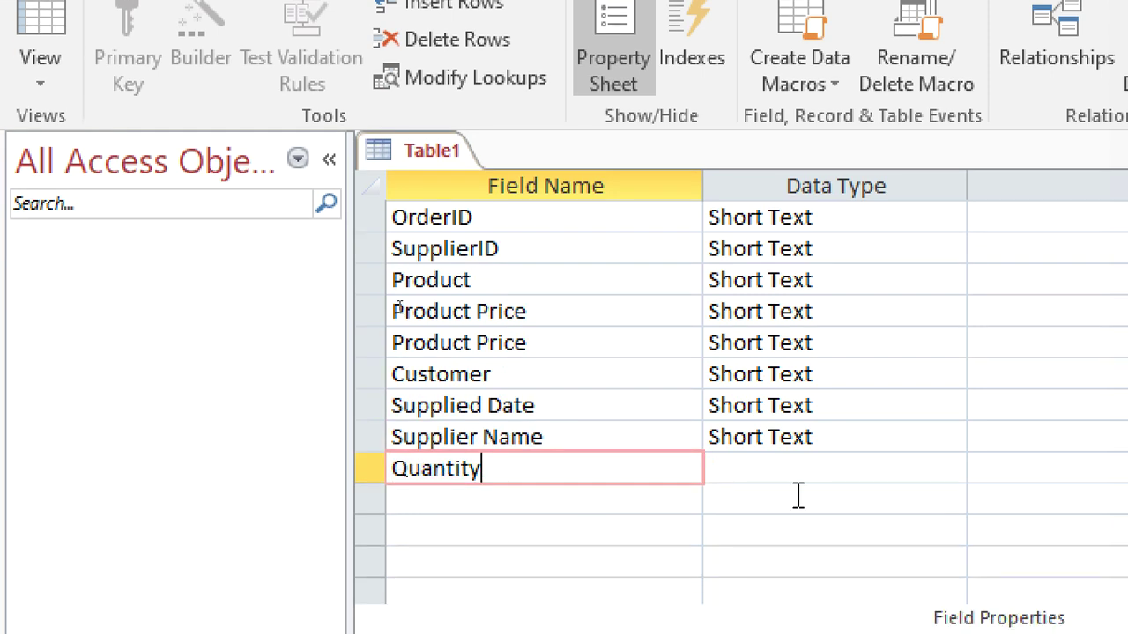
# Set the data type of Quantity to Number and of Supplied Date to Date/Time
pyautogui.click(758, 532)
pyautogui.doubleClick(758, 469)
pyautogui.write('number')
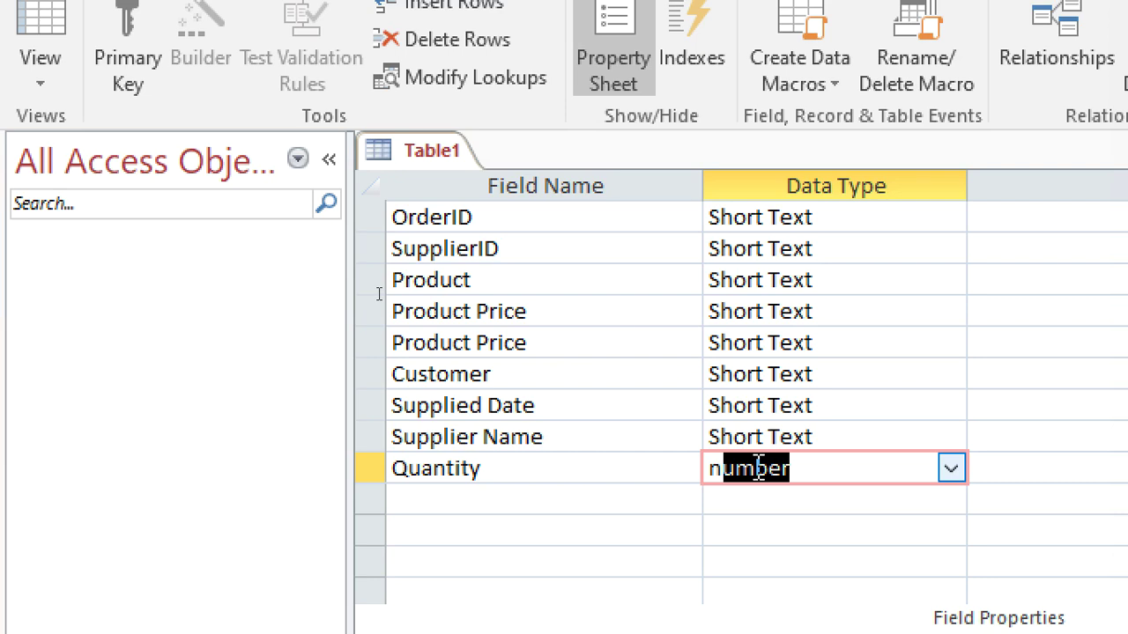
pyautogui.doubleClick(793, 407)
pyautogui.write('number')
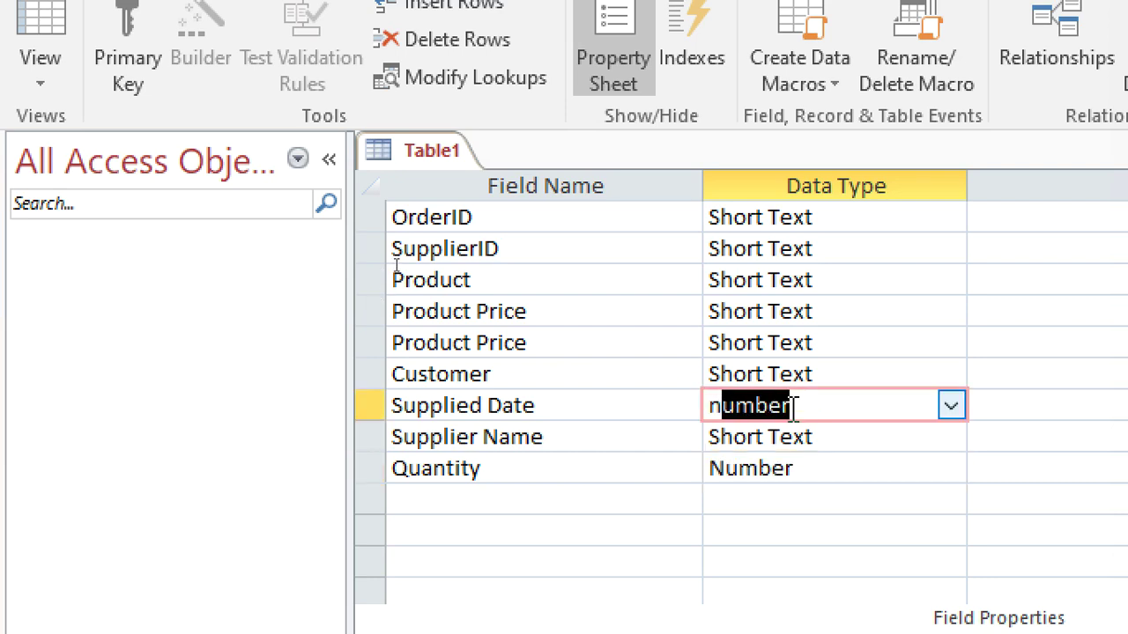
pyautogui.doubleClick(793, 407)
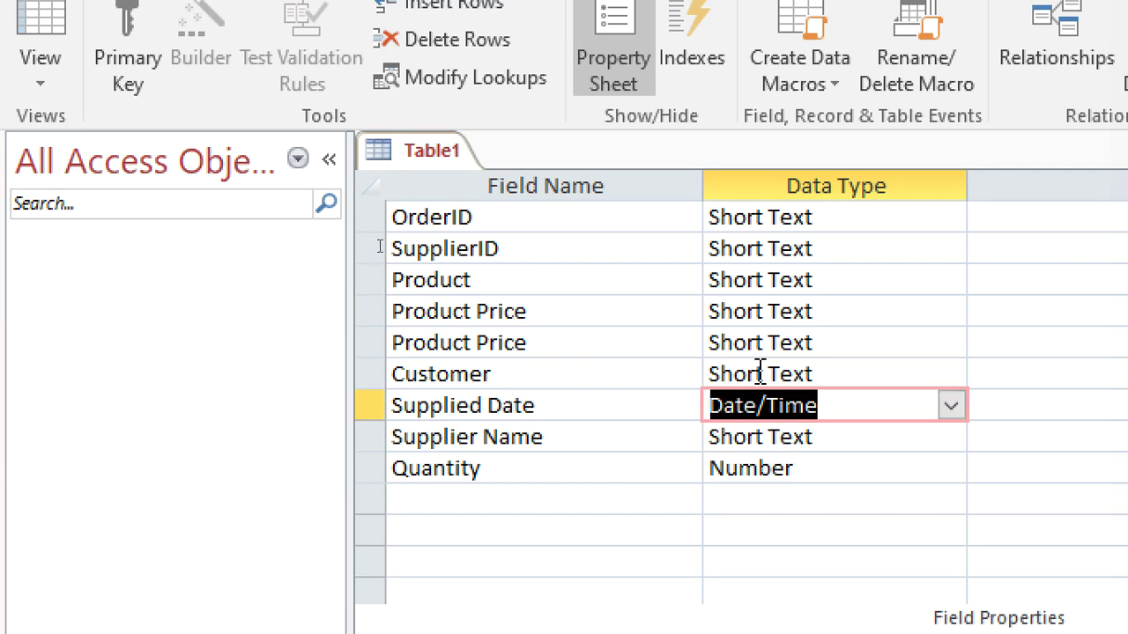
# Set the data type of the second Product Price field, just above Customer, to Currency
pyautogui.click(771, 344)
pyautogui.doubleClick(771, 343)
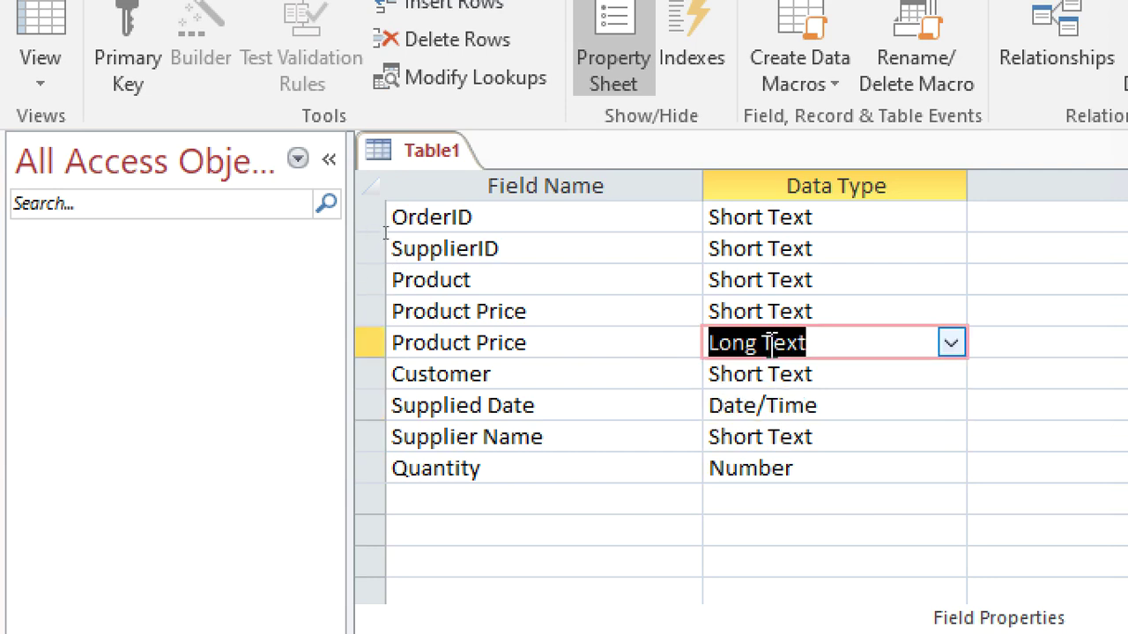
pyautogui.write('currency')
pyautogui.click(576, 344)
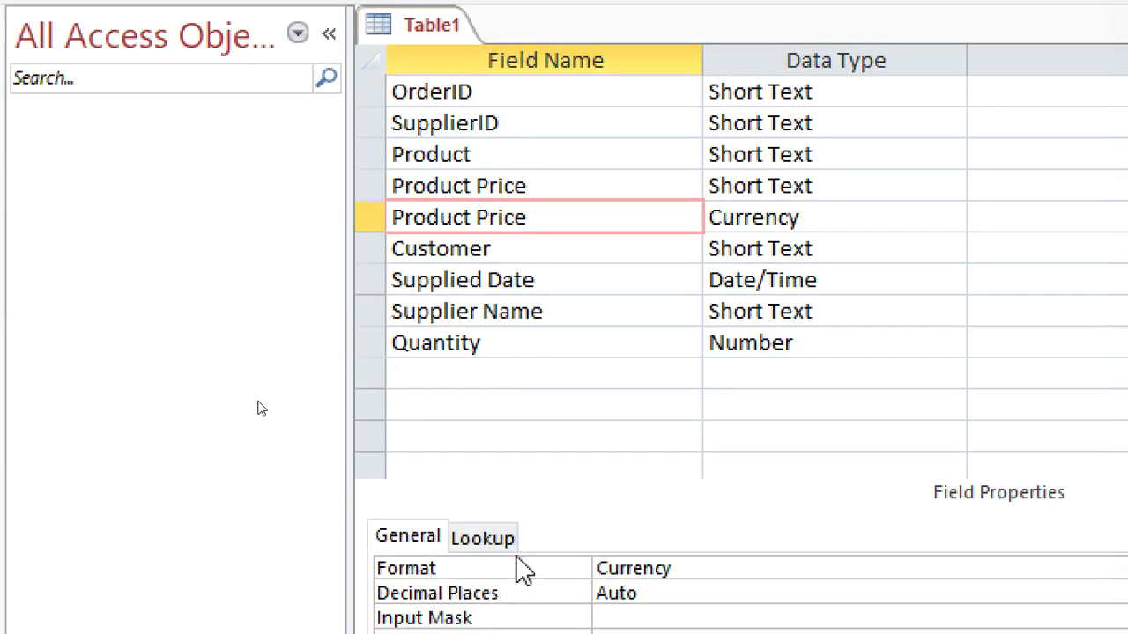
# Replace the Currency field's display format with the custom format "Kshs "#,###.00
pyautogui.moveTo(697, 568); pyautogui.dragTo(553, 564)
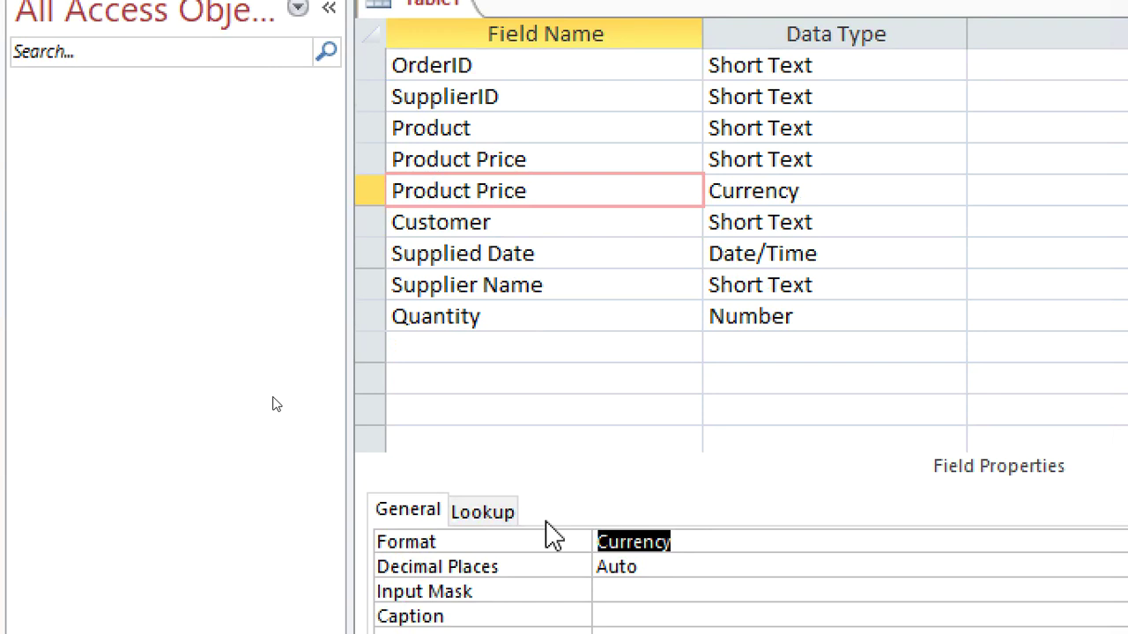
pyautogui.write('@')
pyautogui.press('BackSpace')
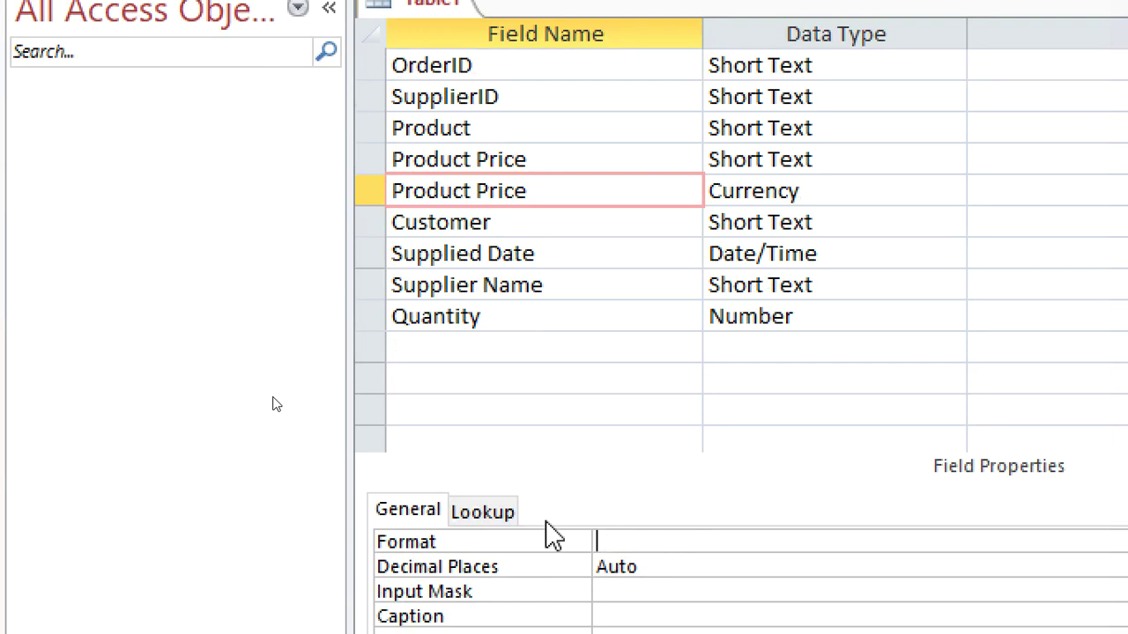
pyautogui.write('2')
pyautogui.press('BackSpace')
pyautogui.write('"KS')
pyautogui.press('BackSpace')
pyautogui.write('shs" #,###.')
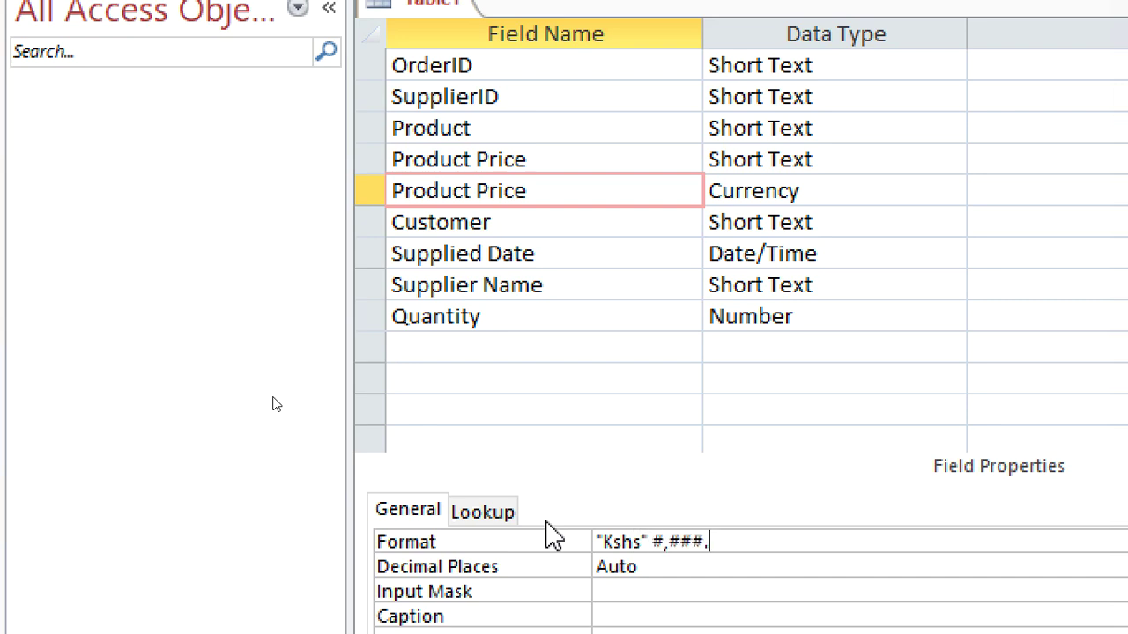
pyautogui.write('000')
pyautogui.press('BackSpace')
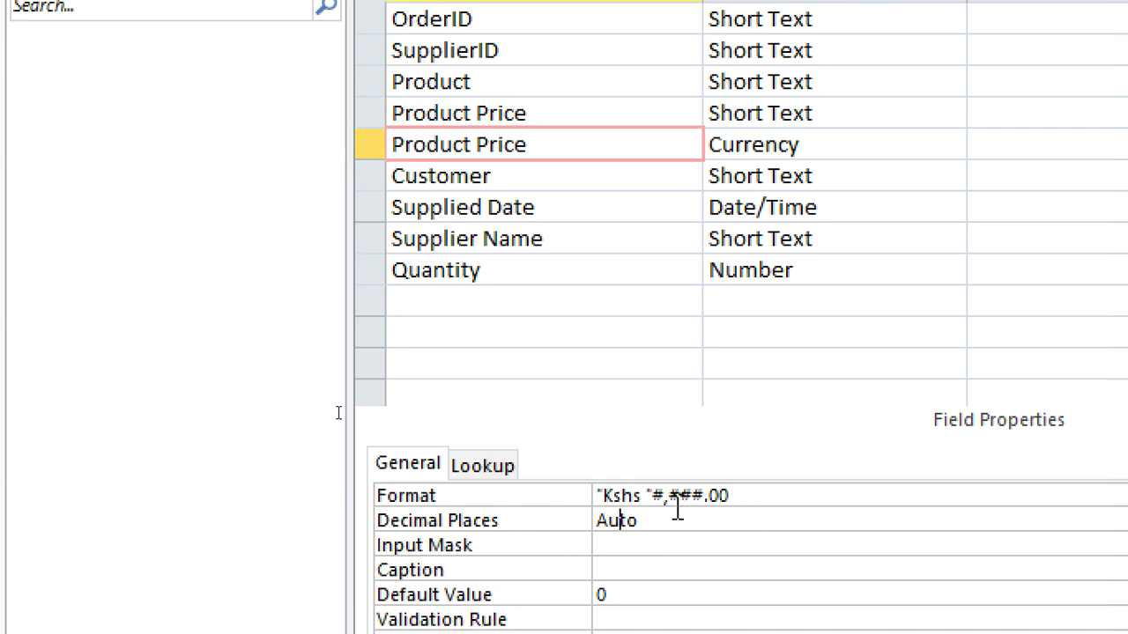
# Enter "kshs. 5,000.00" as the description of the Currency-type Product Price field
pyautogui.click(986, 146)
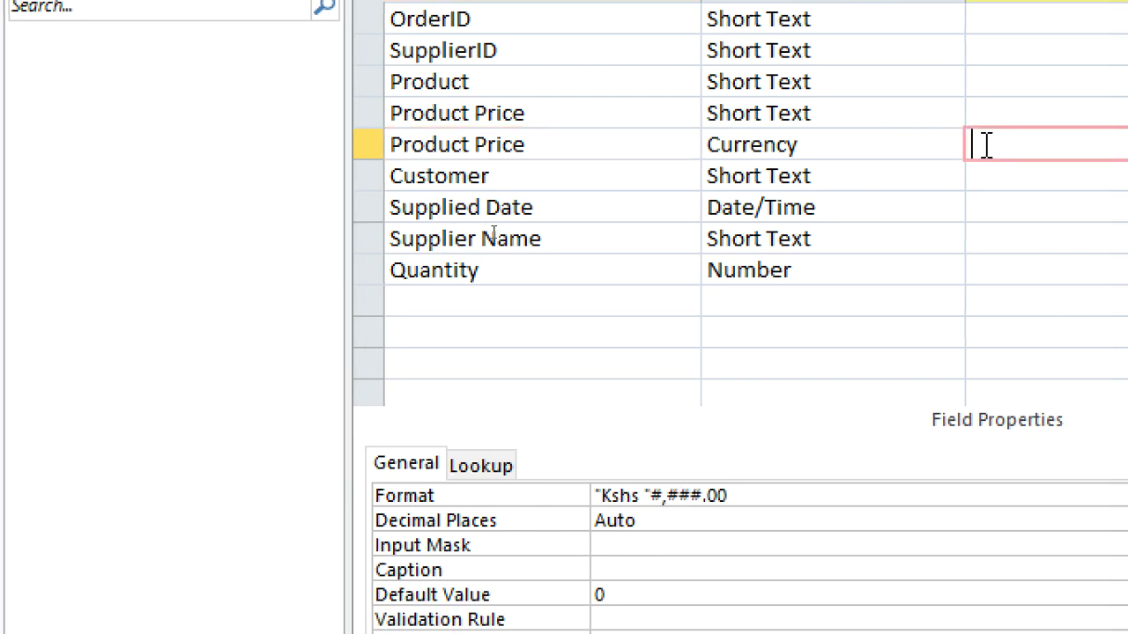
pyautogui.write('5,000.00')
pyautogui.click(974, 145)
pyautogui.write('Kshs.')
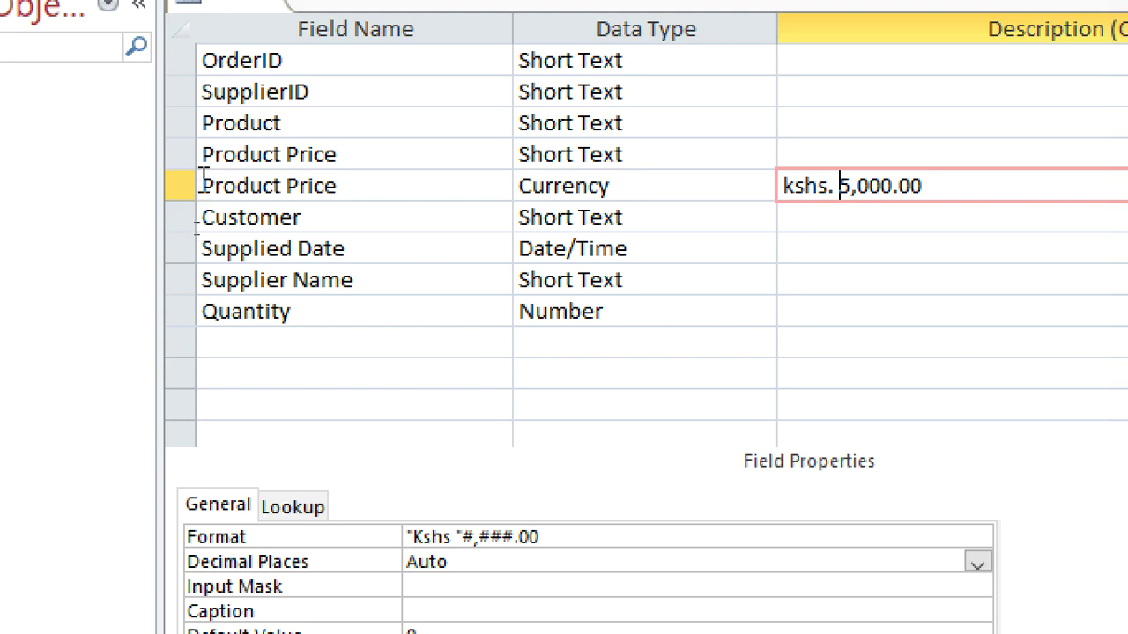
# Delete the duplicate Short Text Product Price field and set the OrderID field's data type to Number
pyautogui.click(195, 168)
pyautogui.rightClick(198, 172)
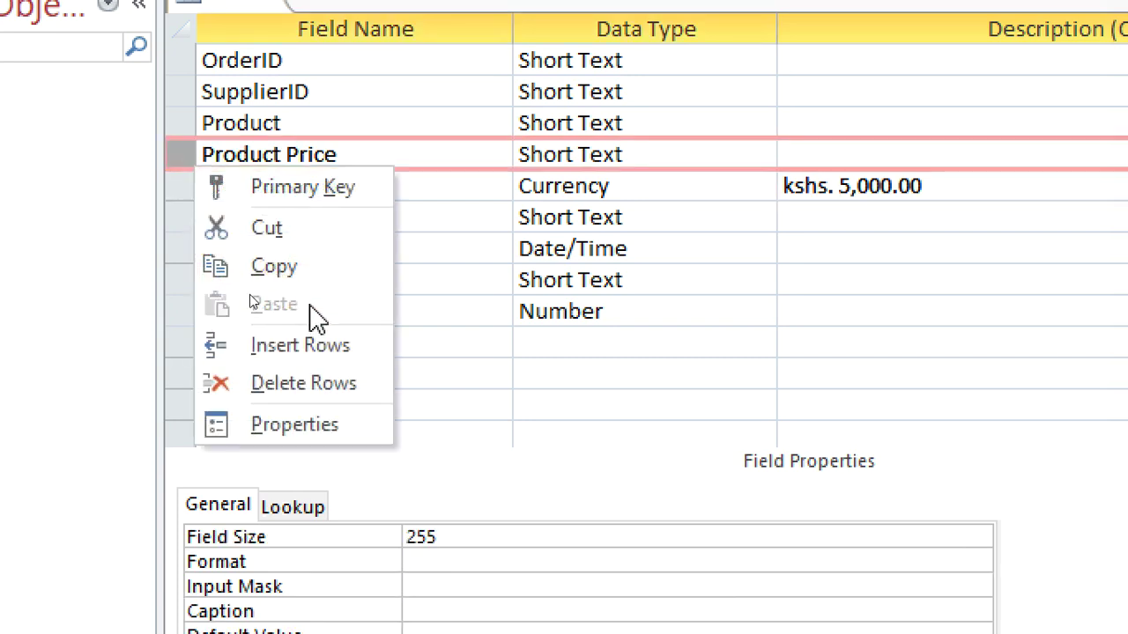
pyautogui.click(304, 384)
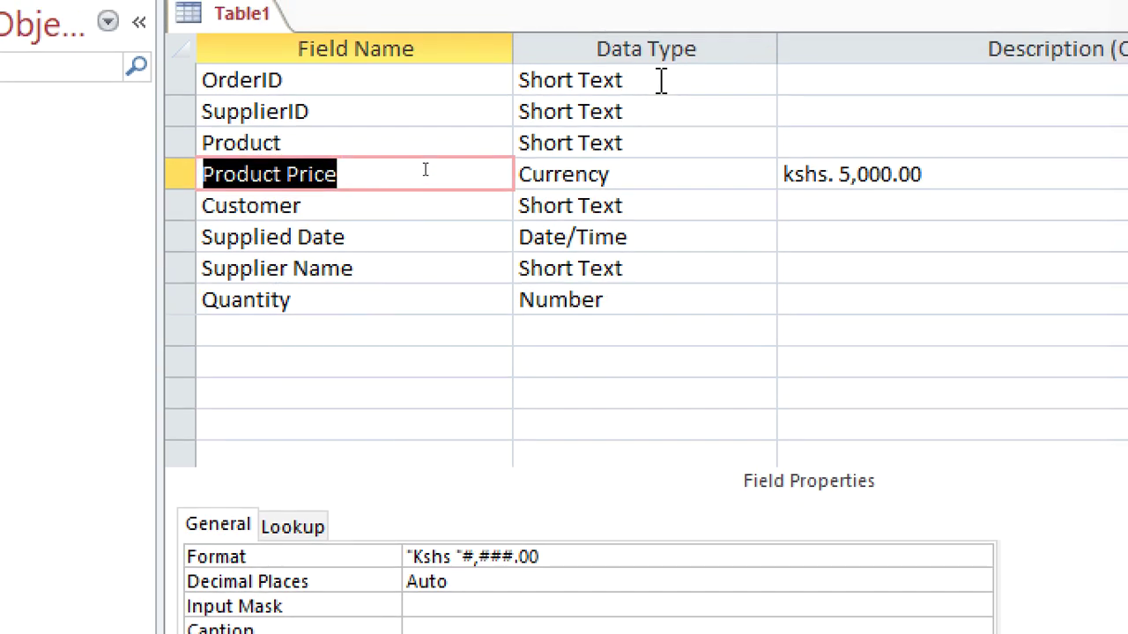
pyautogui.doubleClick(661, 80)
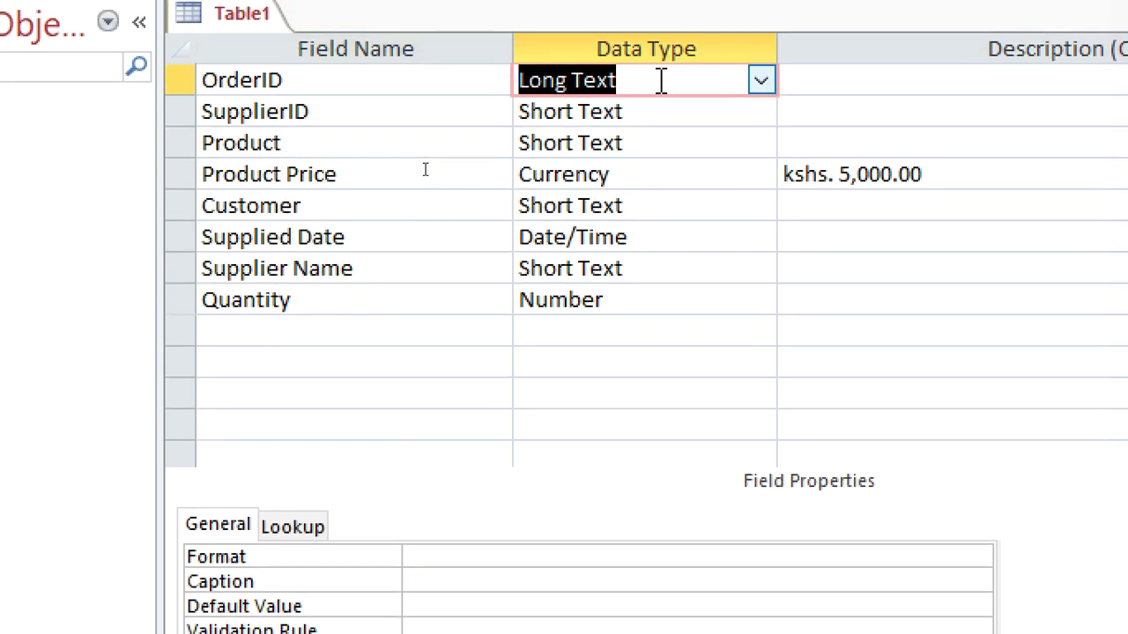
pyautogui.write('number')
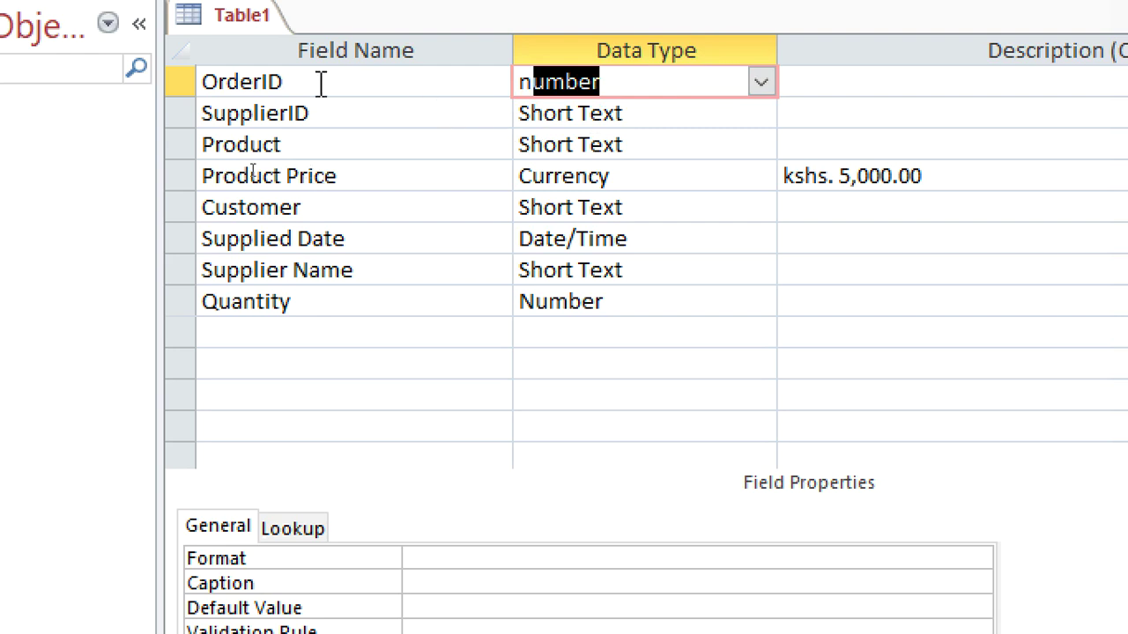
# Insert a new field named sno above OrderID
pyautogui.rightClick(160, 88)
pyautogui.rightClick(187, 84)
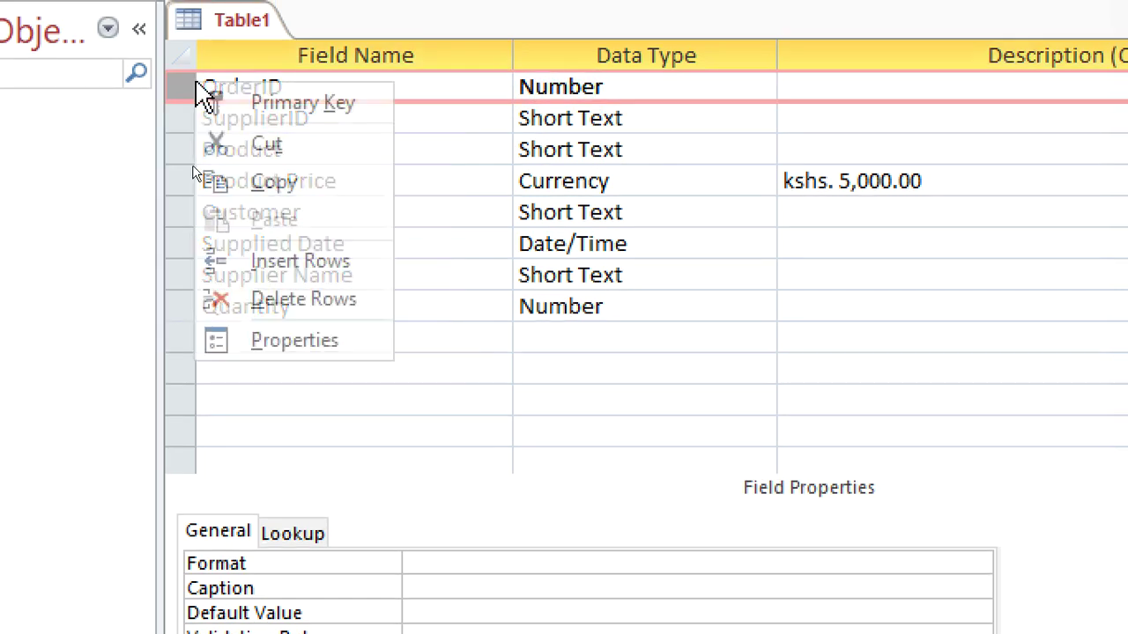
pyautogui.click(315, 252)
pyautogui.click(298, 89)
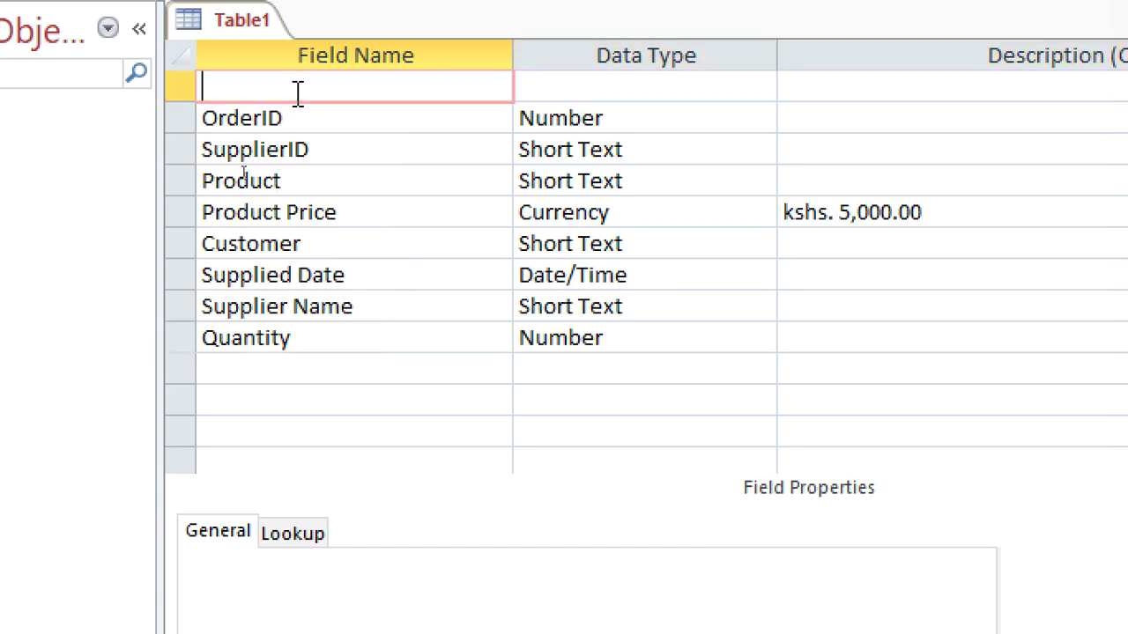
pyautogui.write('sno')
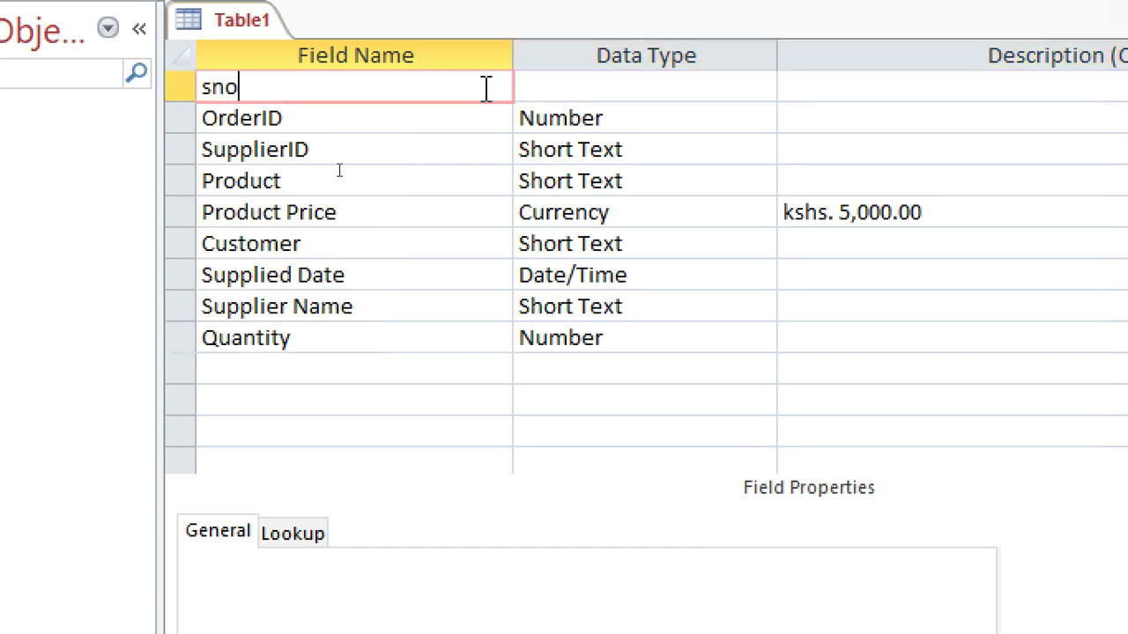
# Set the sno field's data type to AutoNumber and make it the primary key
pyautogui.click(557, 88)
pyautogui.write('autoNumber')
pyautogui.rightClick(557, 88)
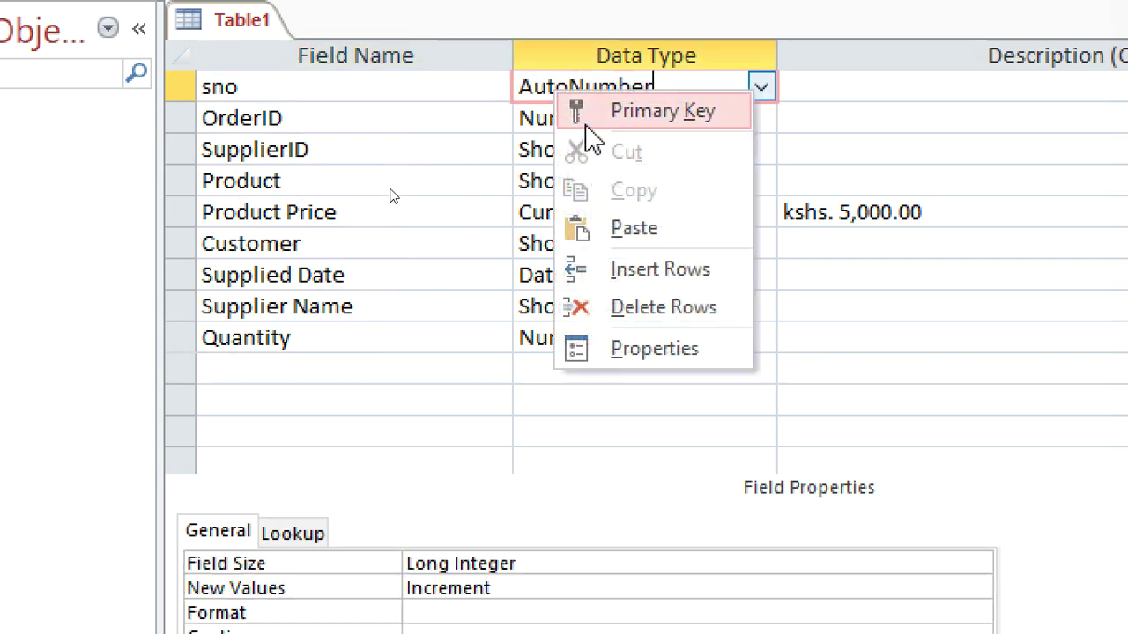
pyautogui.click(619, 113)
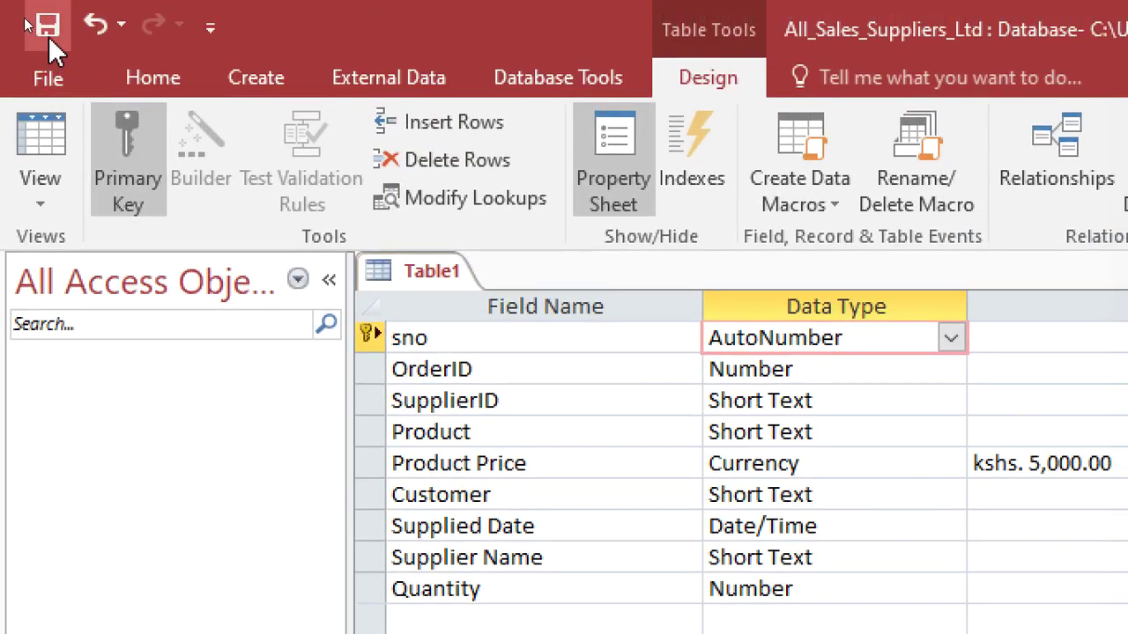
# Save the table under the name Table1 and open it in Datasheet view
pyautogui.click(47, 28)
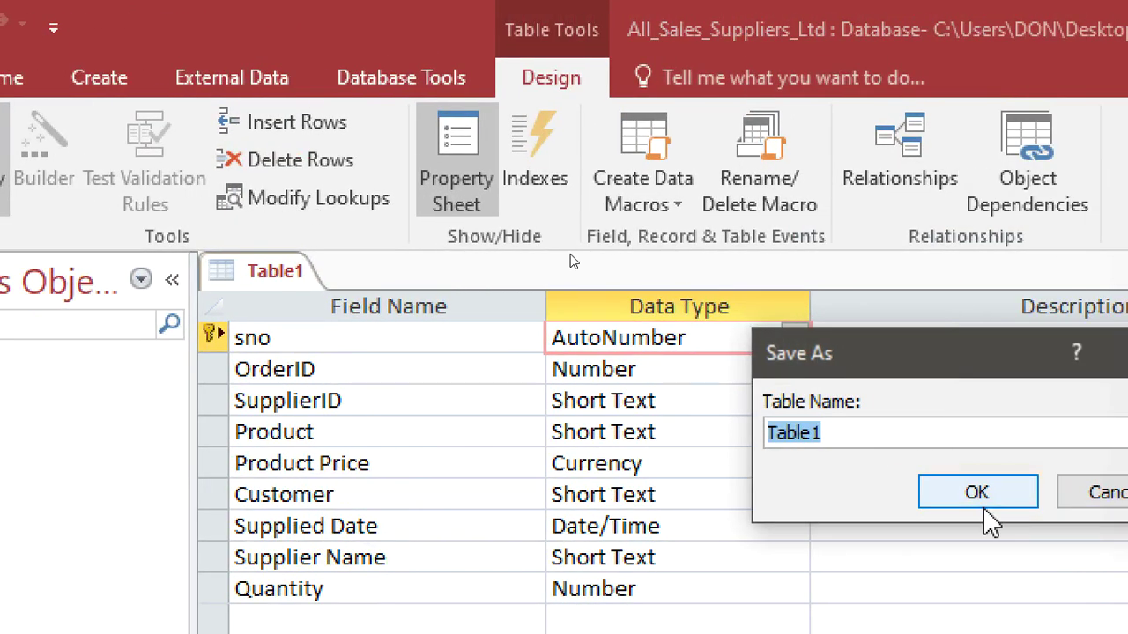
pyautogui.click(1112, 493)
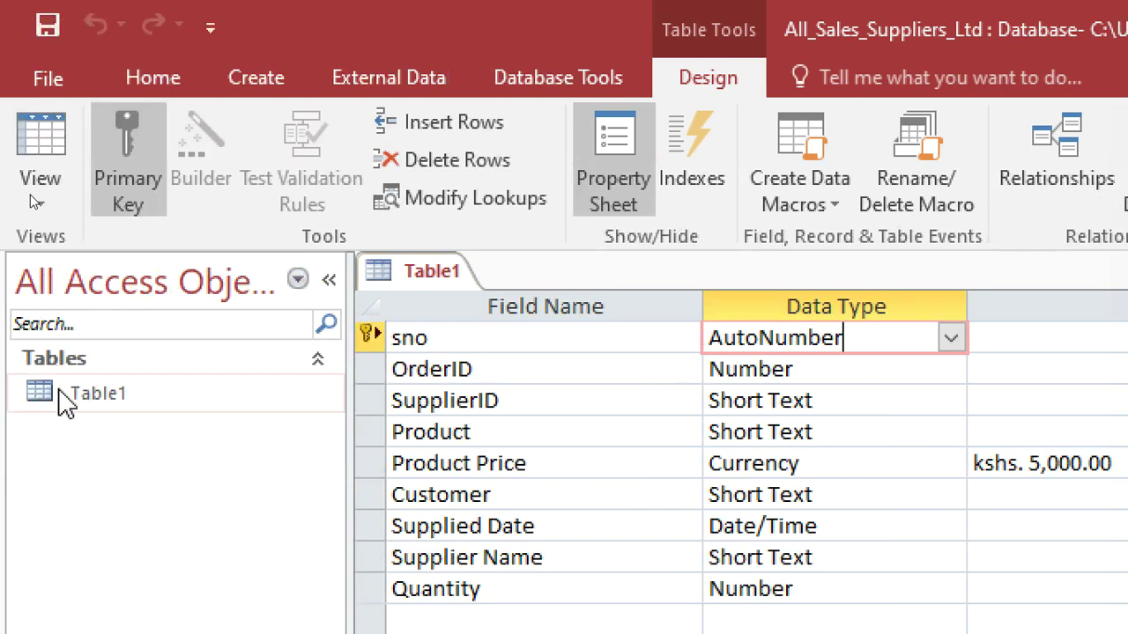
pyautogui.doubleClick(83, 389)
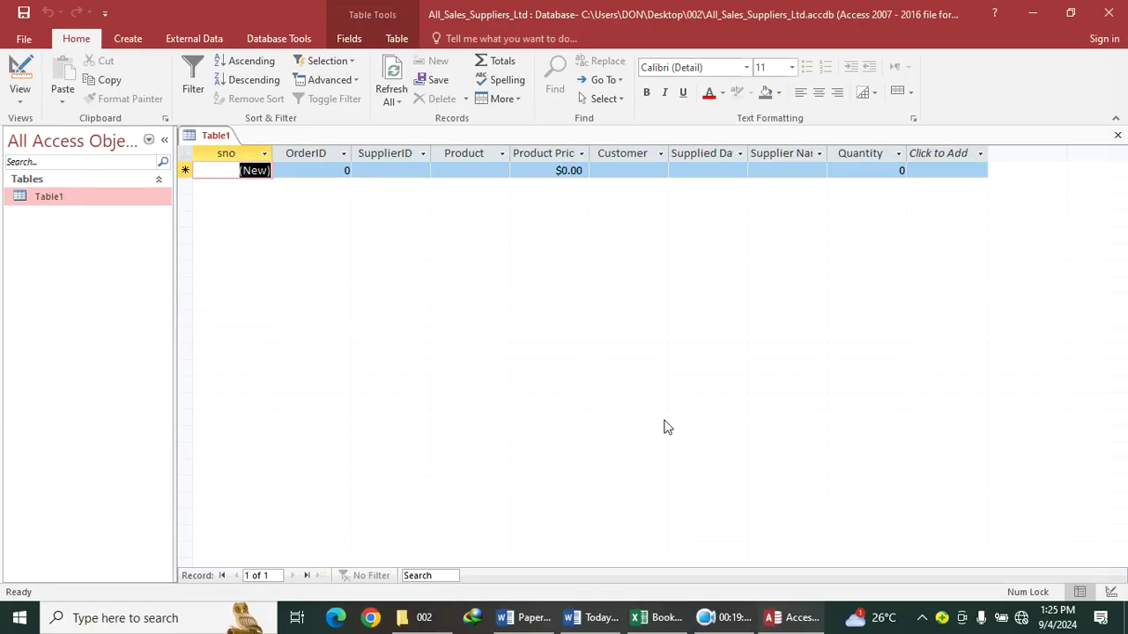
# Switch to the Excel workbook Book1 and copy the order records in A2:H10 without the header row
pyautogui.click(656, 618)
pyautogui.moveTo(55, 206); pyautogui.dragTo(479, 404)
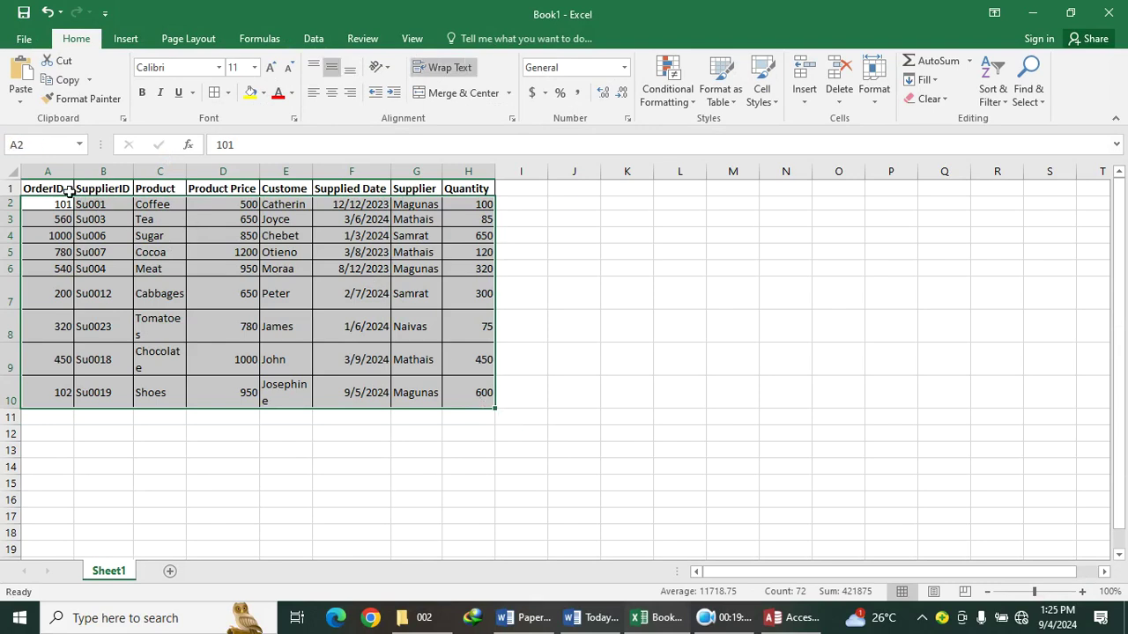
pyautogui.hotkey('ctrl', 'c')
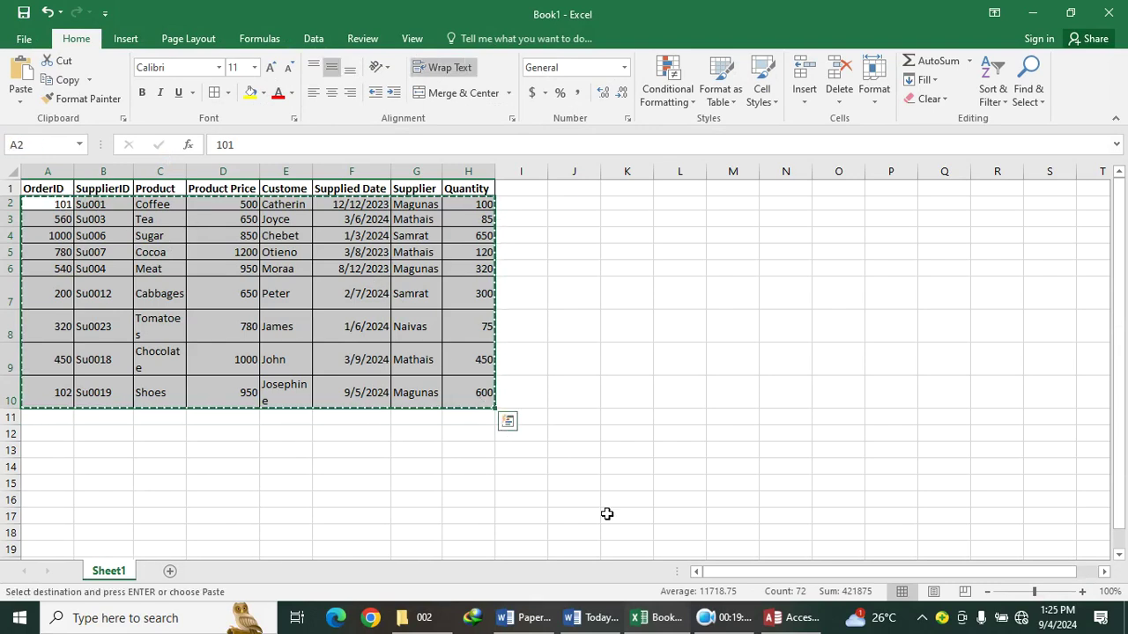
# Switch back to Access and paste the copied records into the OrderID through Quantity columns of Table1
pyautogui.click(811, 618)
pyautogui.moveTo(221, 156); pyautogui.dragTo(731, 151)
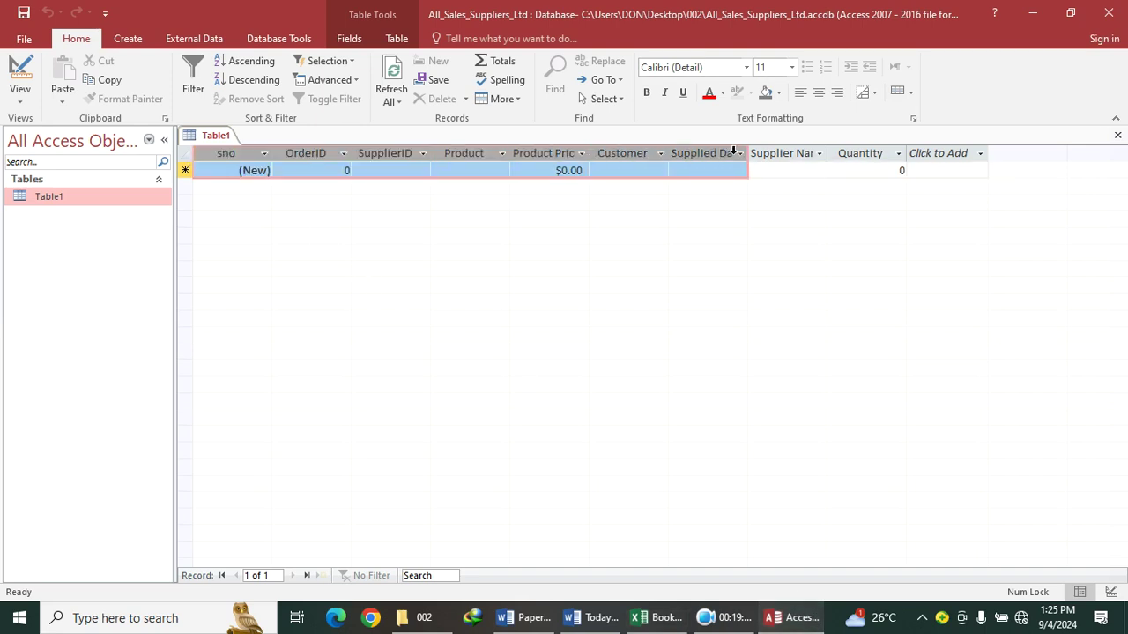
pyautogui.click(344, 153)
pyautogui.click(335, 187)
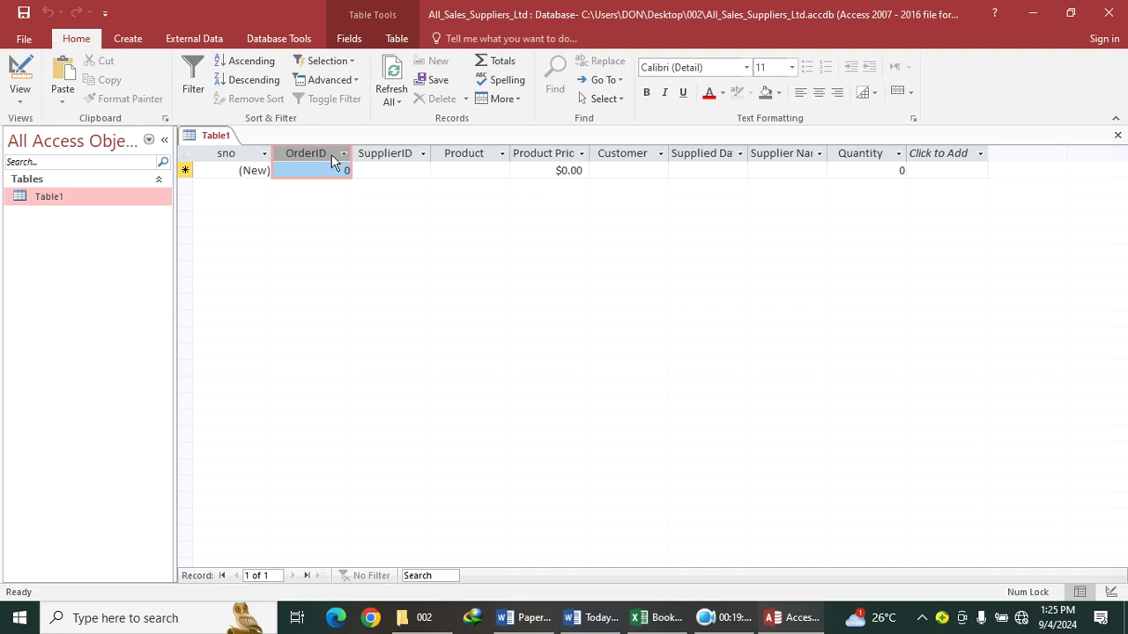
pyautogui.click(418, 173)
pyautogui.moveTo(331, 154); pyautogui.dragTo(842, 158)
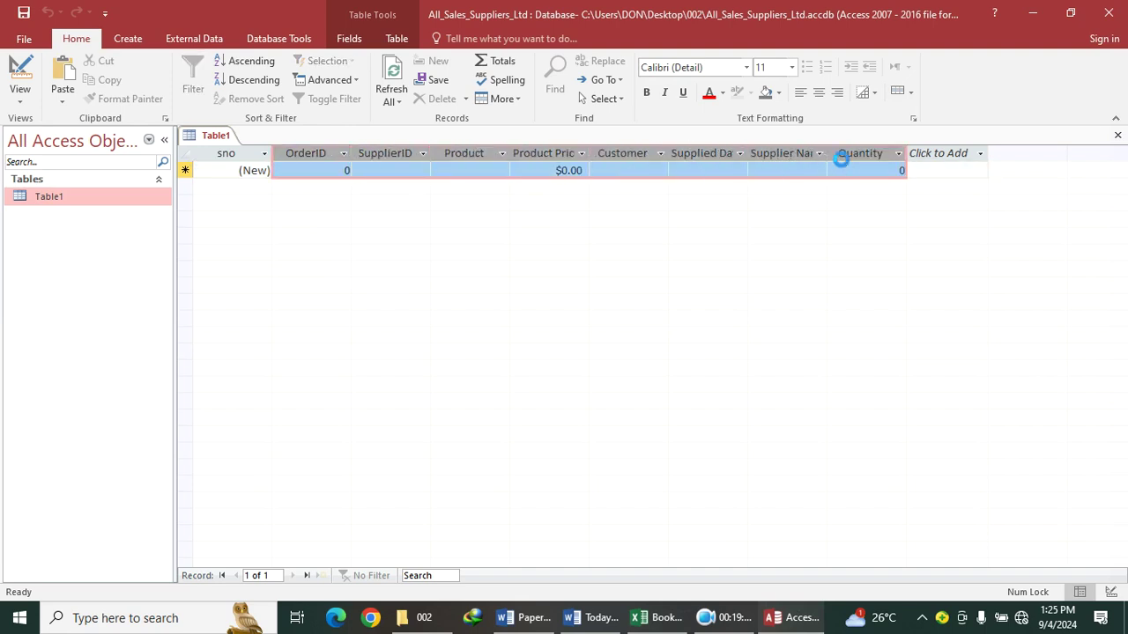
pyautogui.hotkey('ctrl', 'v')
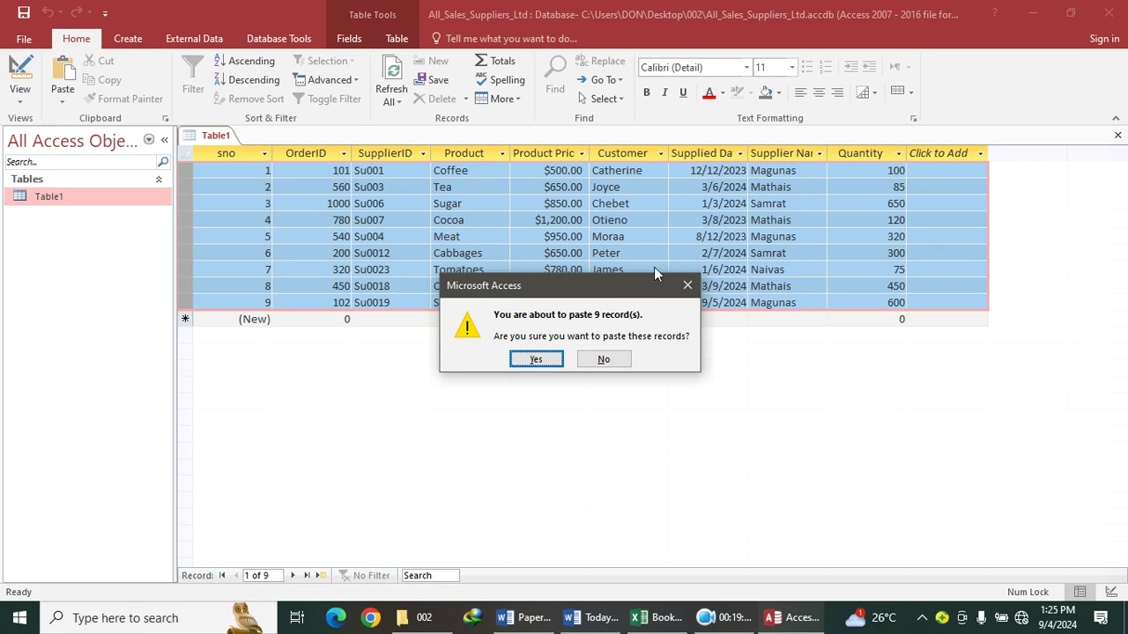
pyautogui.click(536, 358)
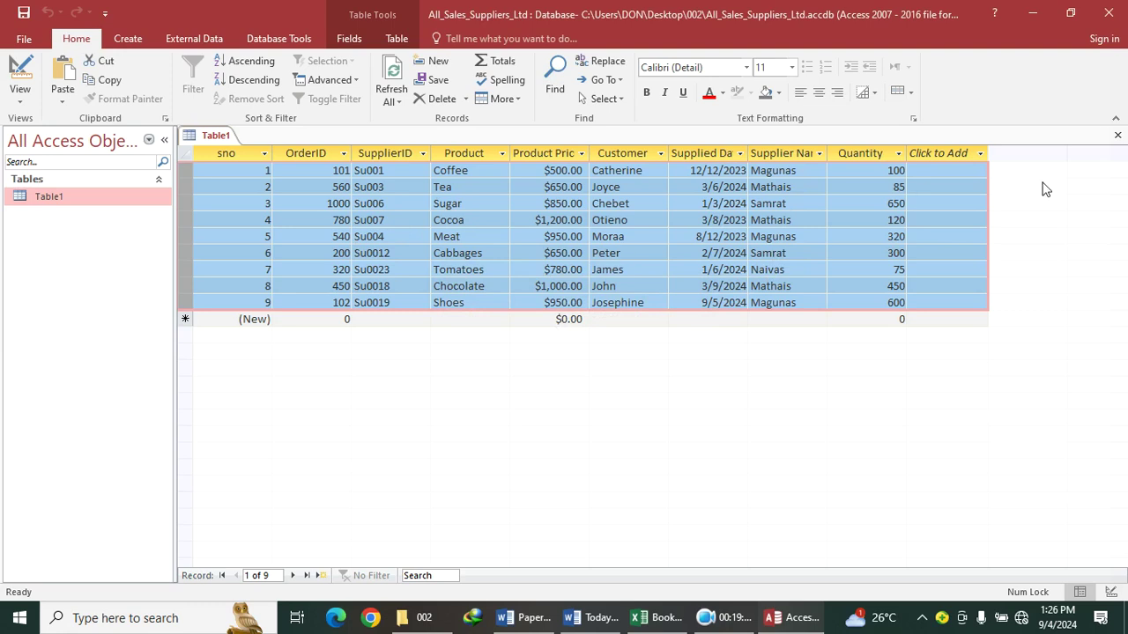
# Close Table1 and duplicate it as a table named OrderTable with structure and data
pyautogui.click(1117, 134)
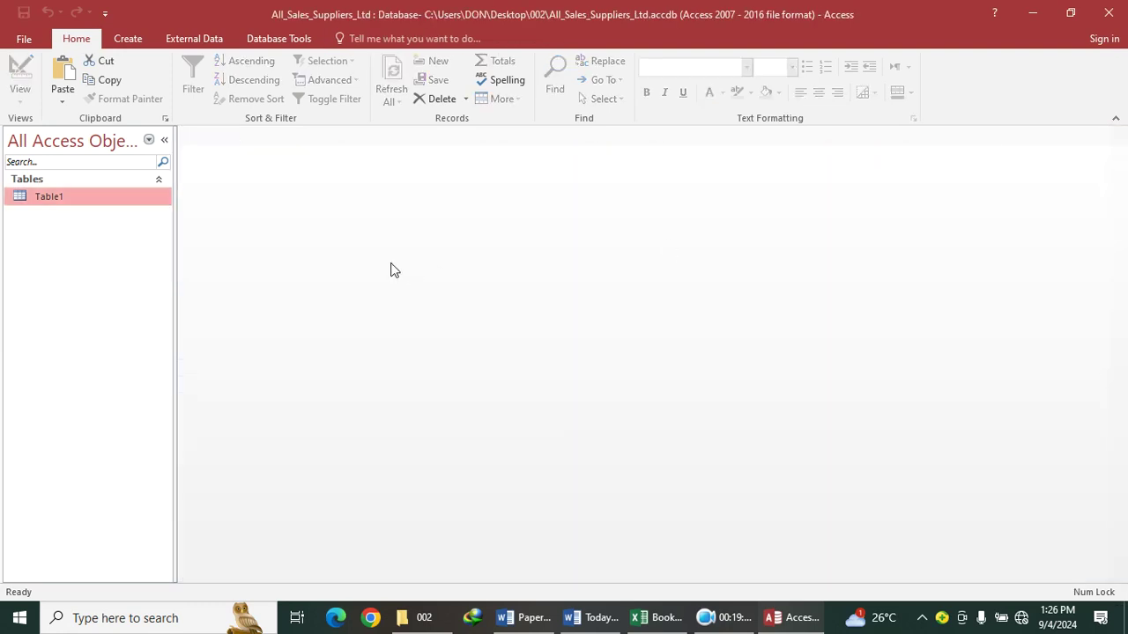
pyautogui.rightClick(75, 204)
pyautogui.click(129, 376)
pyautogui.rightClick(61, 265)
pyautogui.click(114, 349)
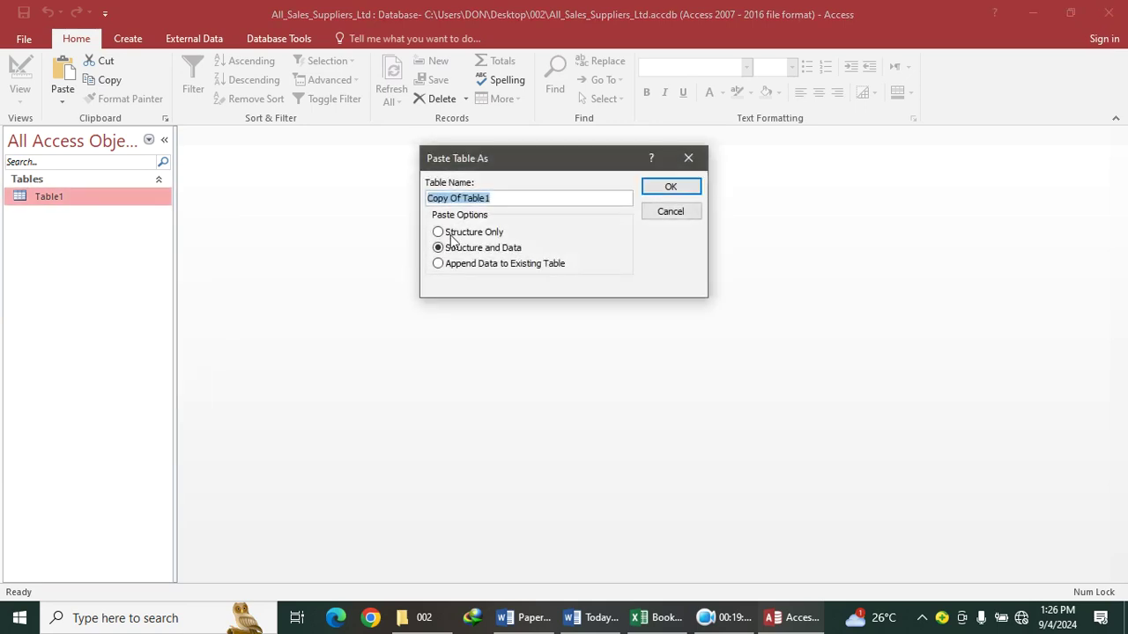
pyautogui.write('OrderTable')
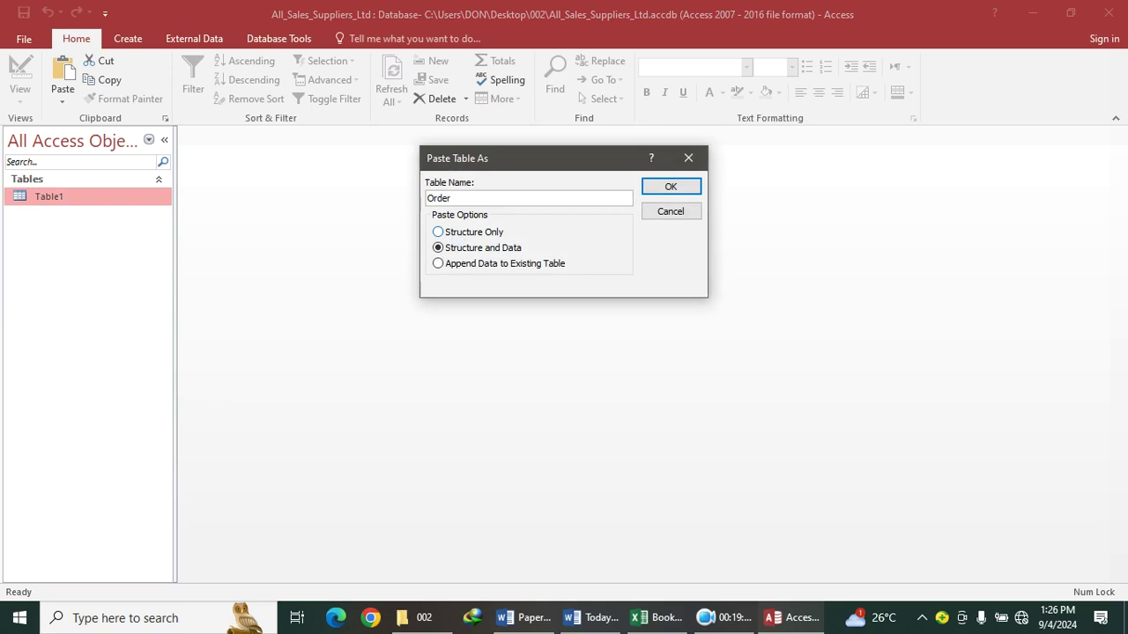
pyautogui.click(683, 189)
# Open OrderTable in Design View and permanently delete its SupplierID field
pyautogui.rightClick(88, 196)
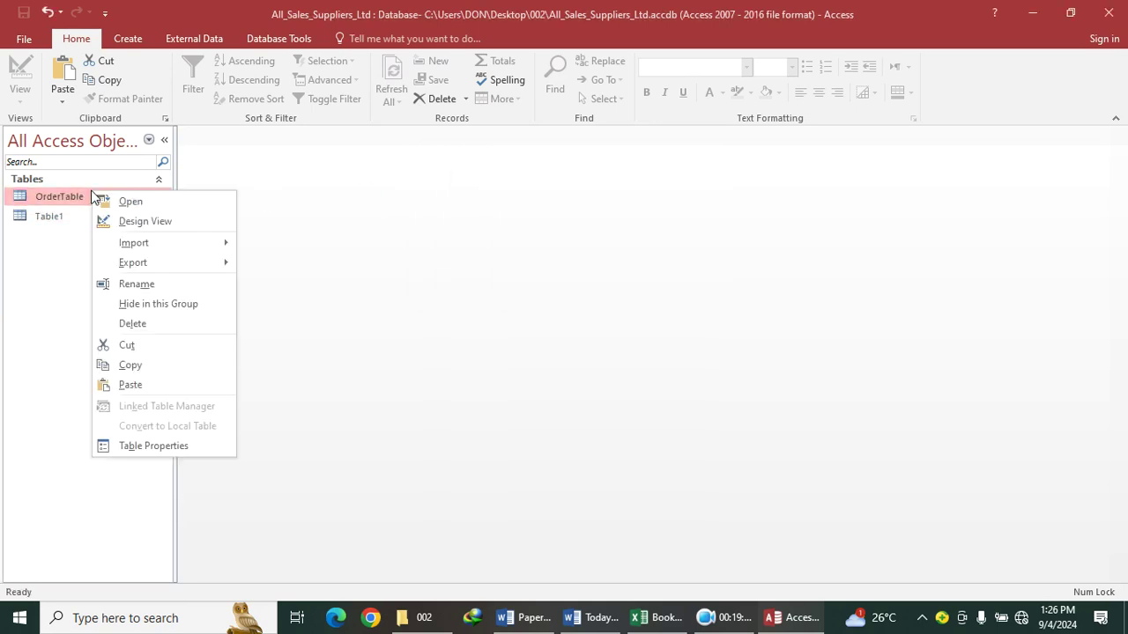
pyautogui.click(133, 227)
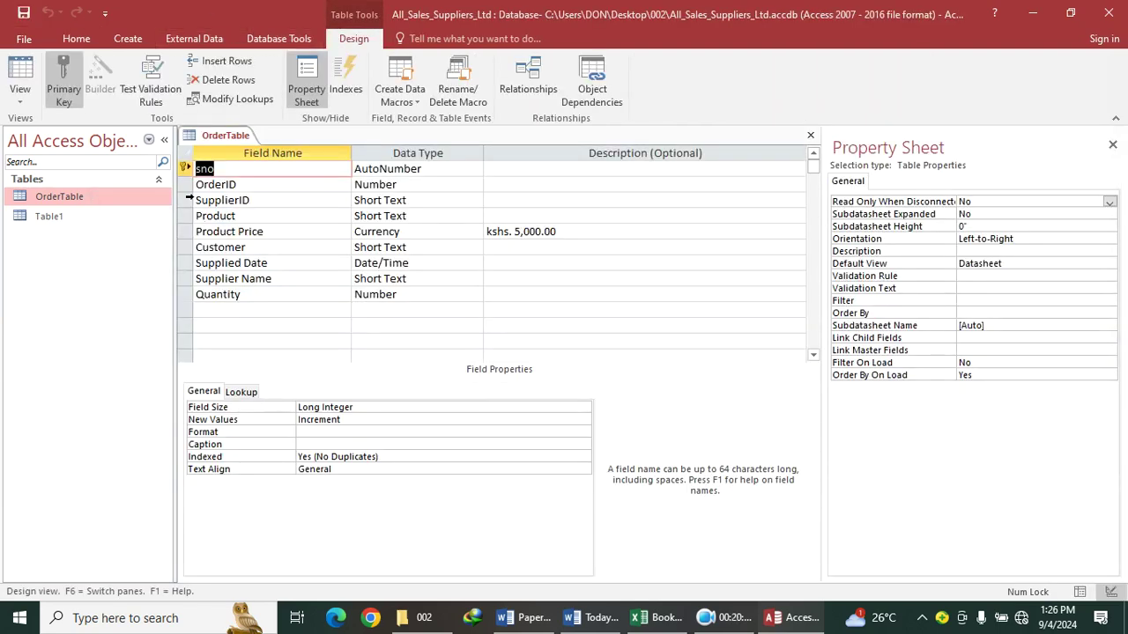
pyautogui.click(188, 201)
pyautogui.rightClick(218, 205)
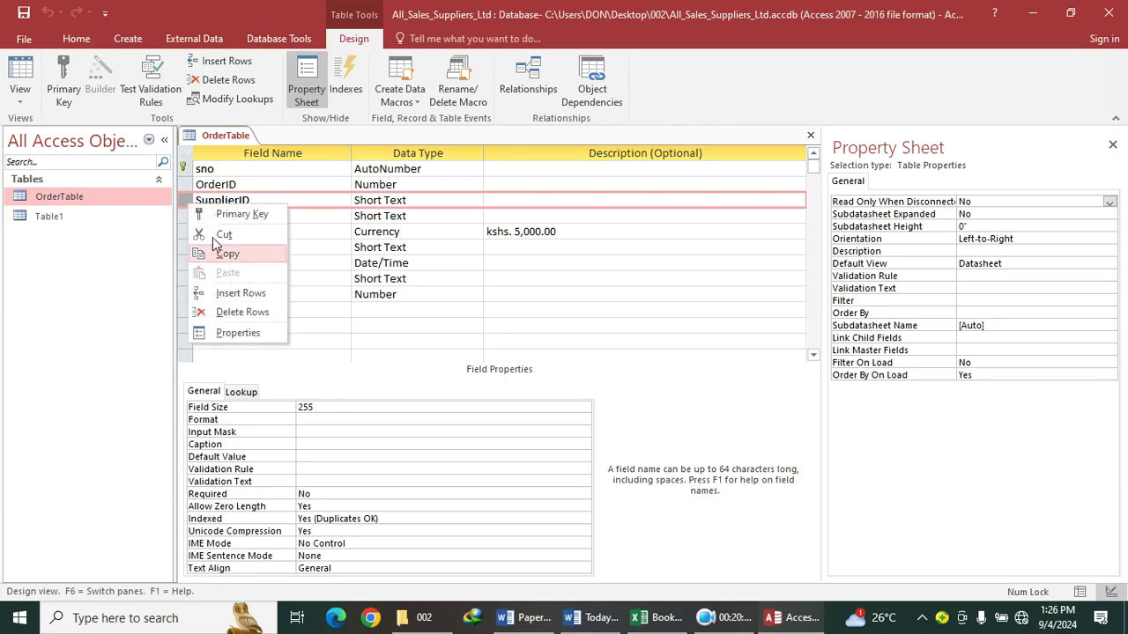
pyautogui.click(257, 313)
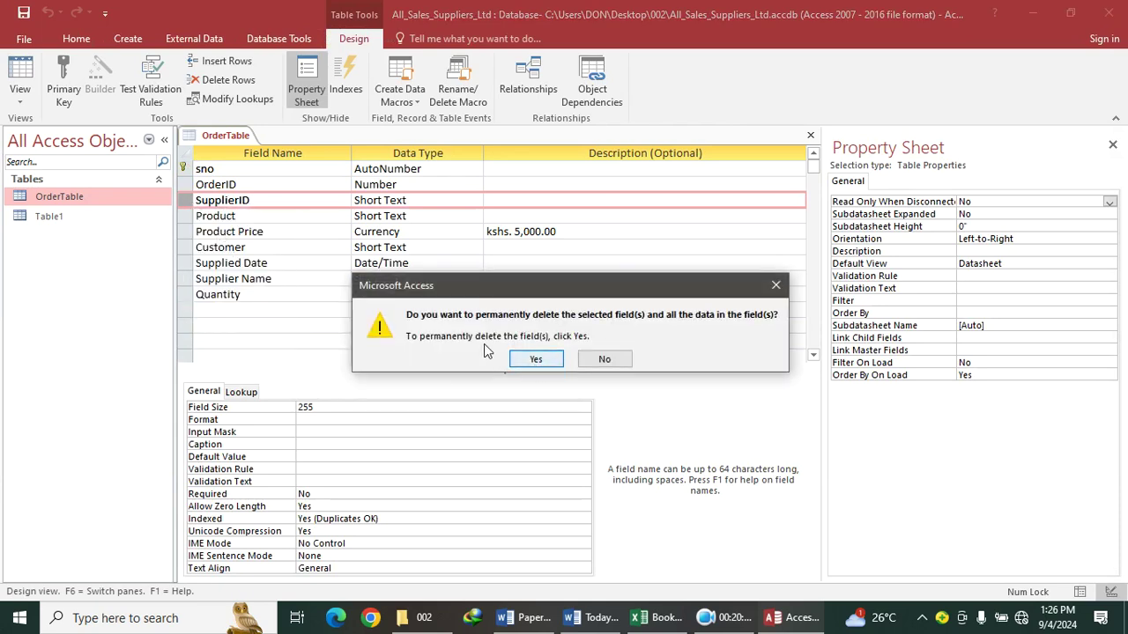
pyautogui.click(535, 359)
pyautogui.click(535, 364)
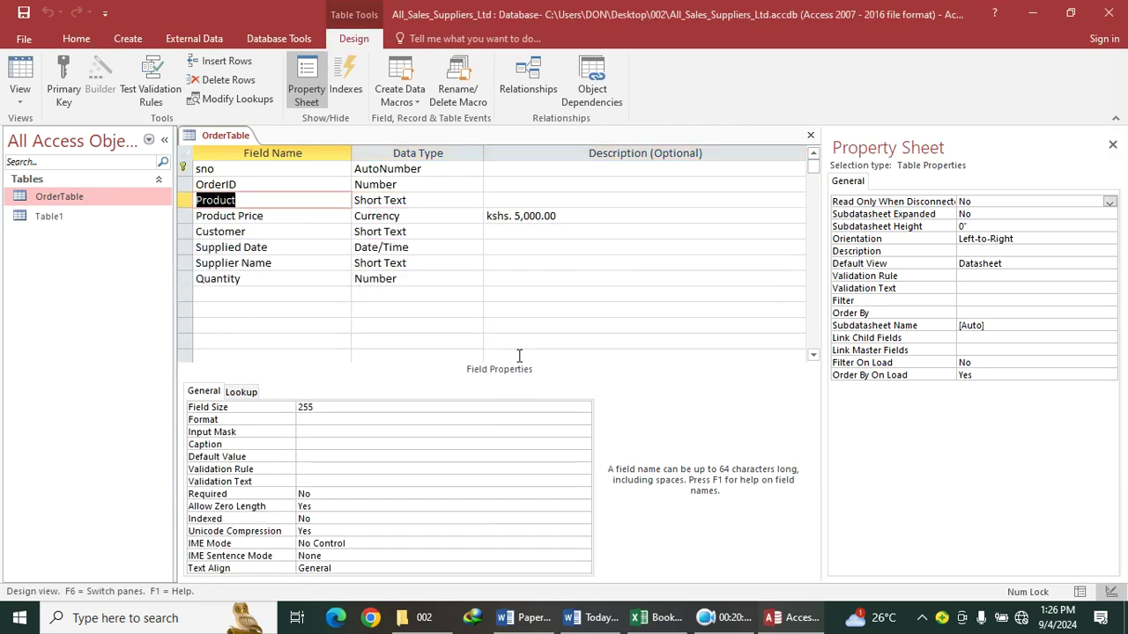
# Permanently delete the Supplied Date and Supplier Name fields from OrderTable
pyautogui.moveTo(185, 267); pyautogui.dragTo(189, 253)
pyautogui.rightClick(188, 253)
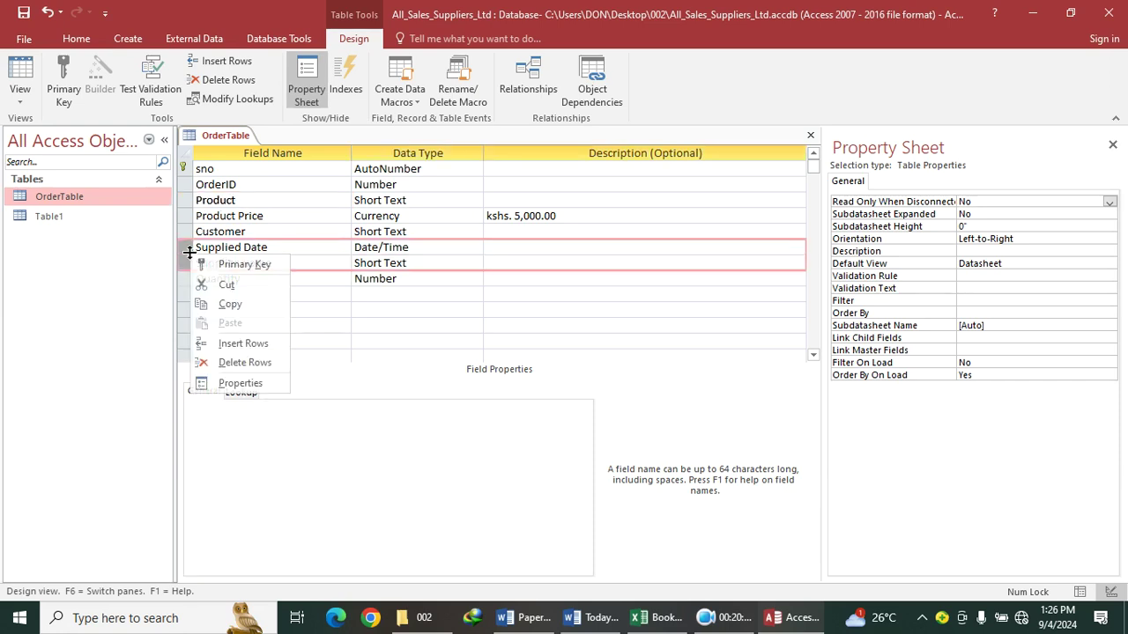
pyautogui.click(215, 363)
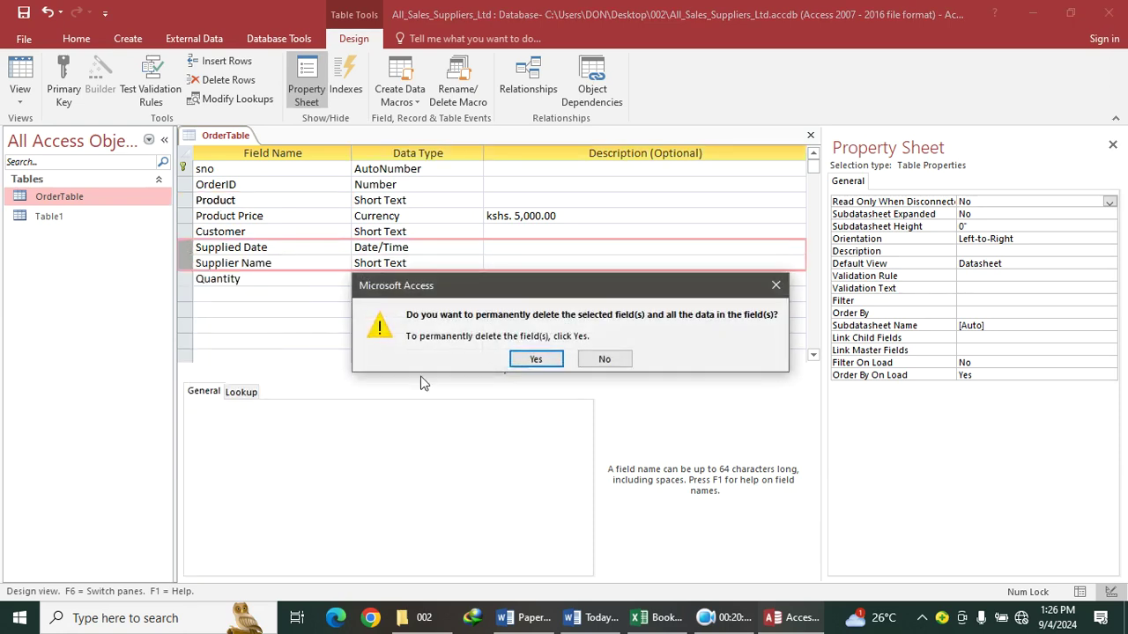
pyautogui.click(533, 361)
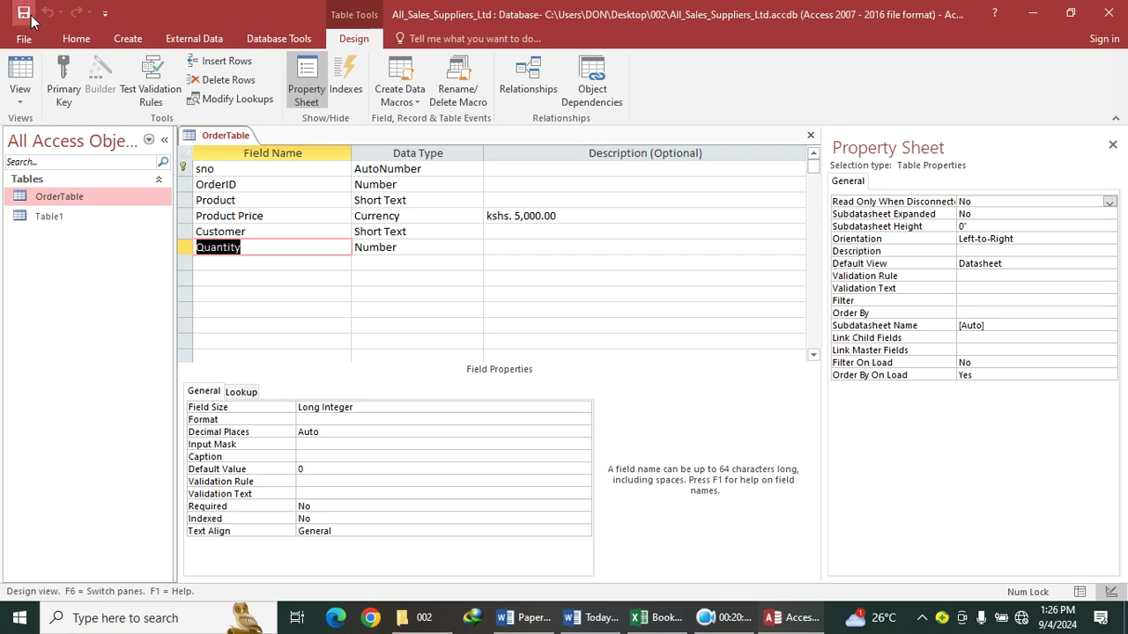
# Make OrderID the primary key of OrderTable and save the table design
pyautogui.rightClick(231, 186)
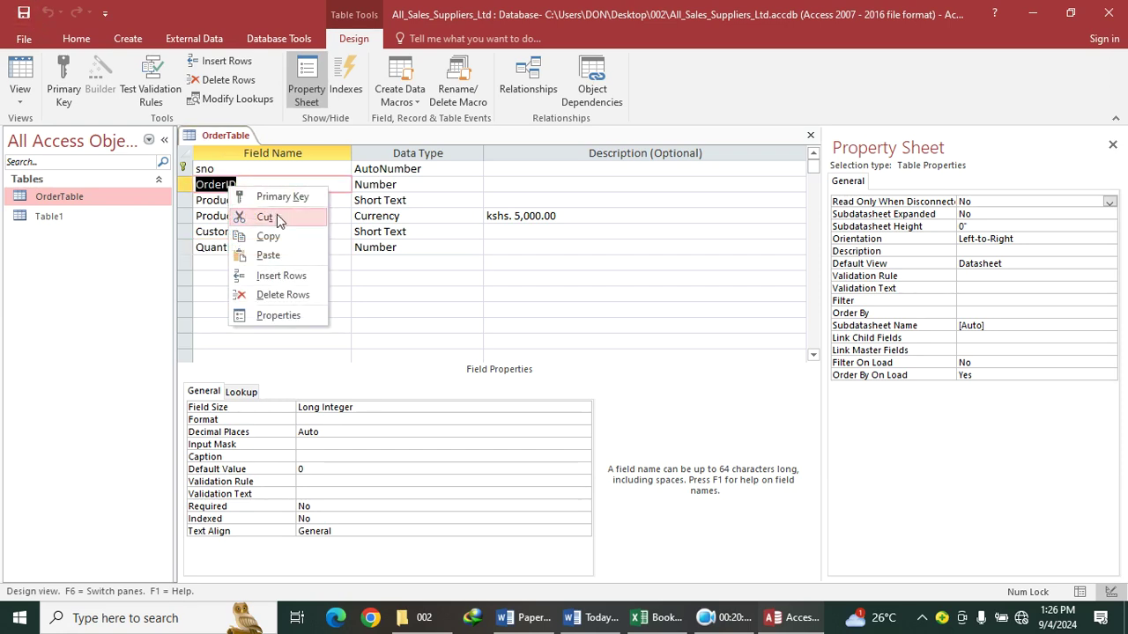
pyautogui.click(247, 196)
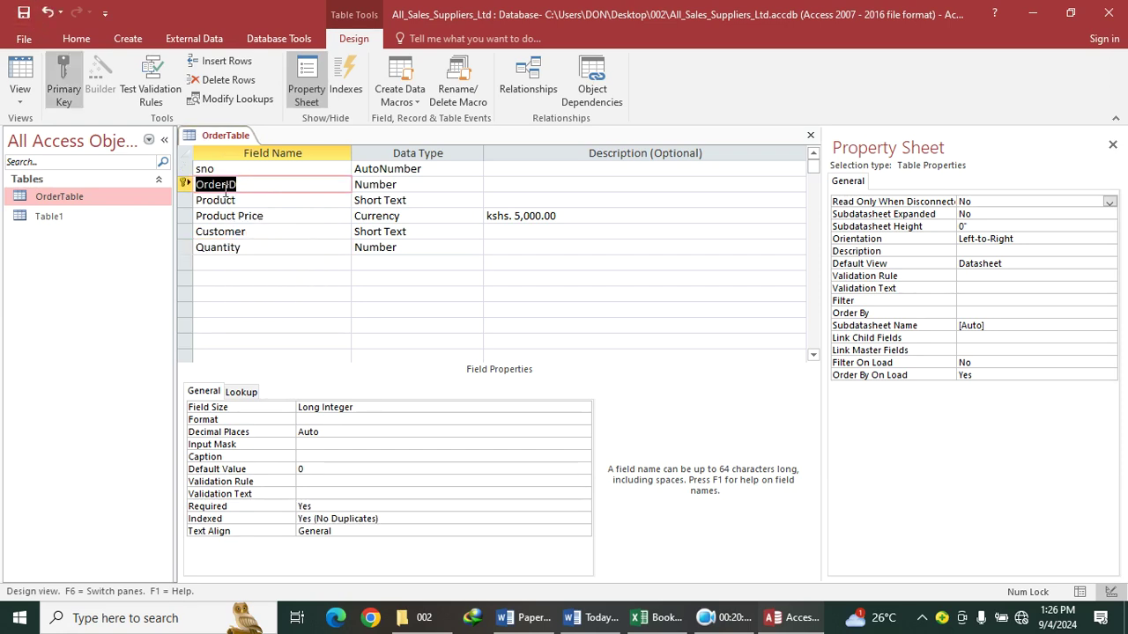
pyautogui.click(23, 13)
# Permanently delete the sno field from OrderTable, switch to Datasheet View and close the table
pyautogui.rightClick(187, 169)
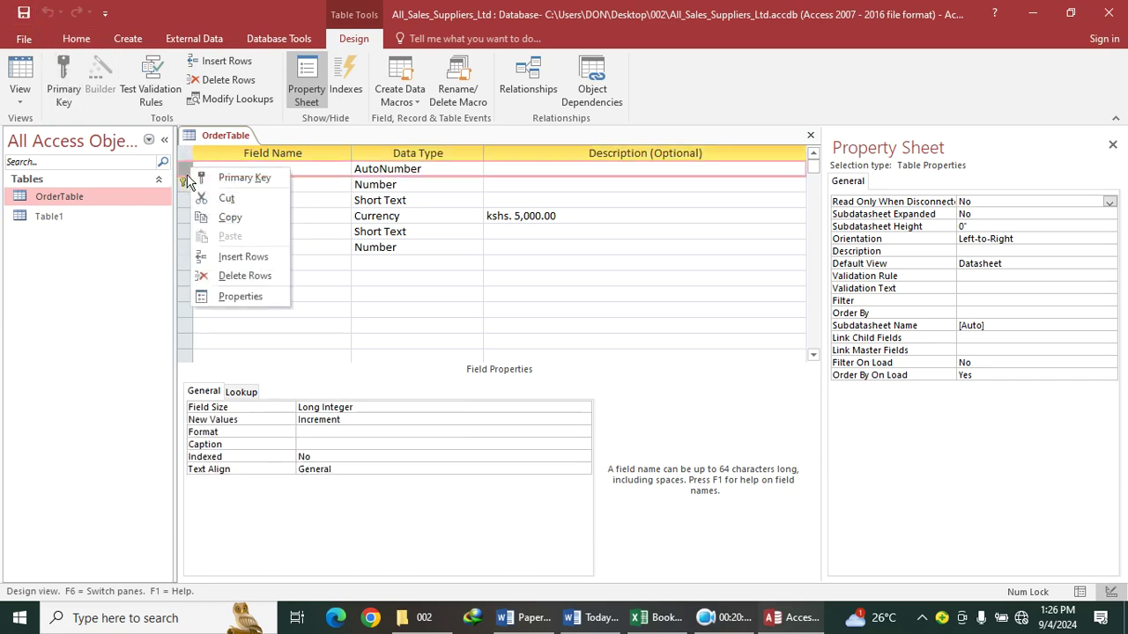
pyautogui.click(385, 264)
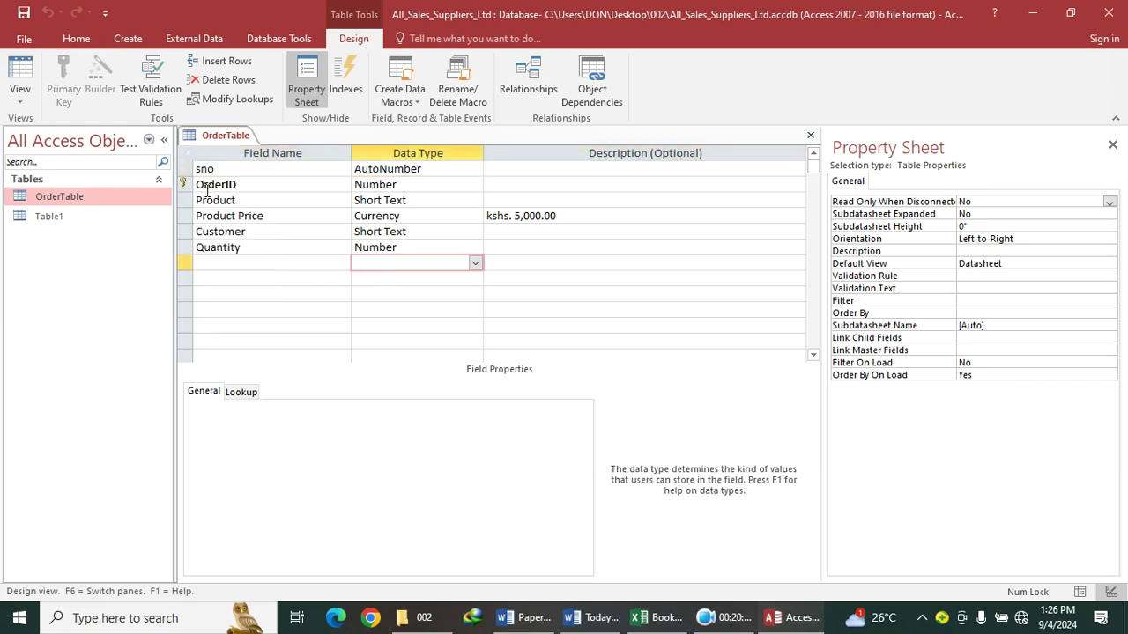
pyautogui.rightClick(187, 168)
pyautogui.click(247, 278)
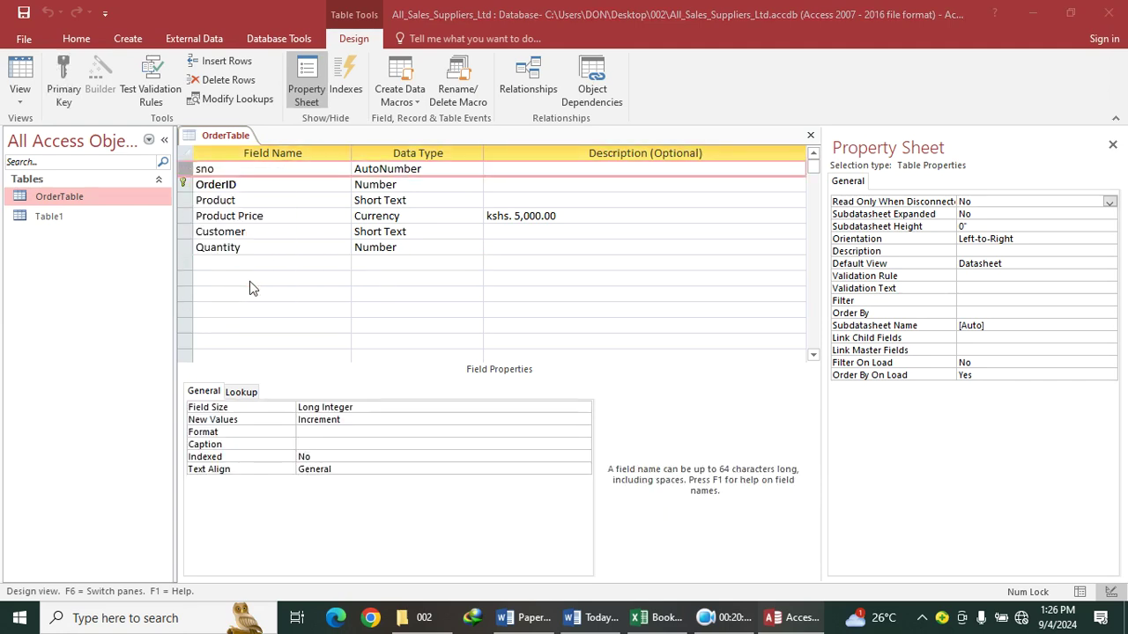
pyautogui.click(536, 358)
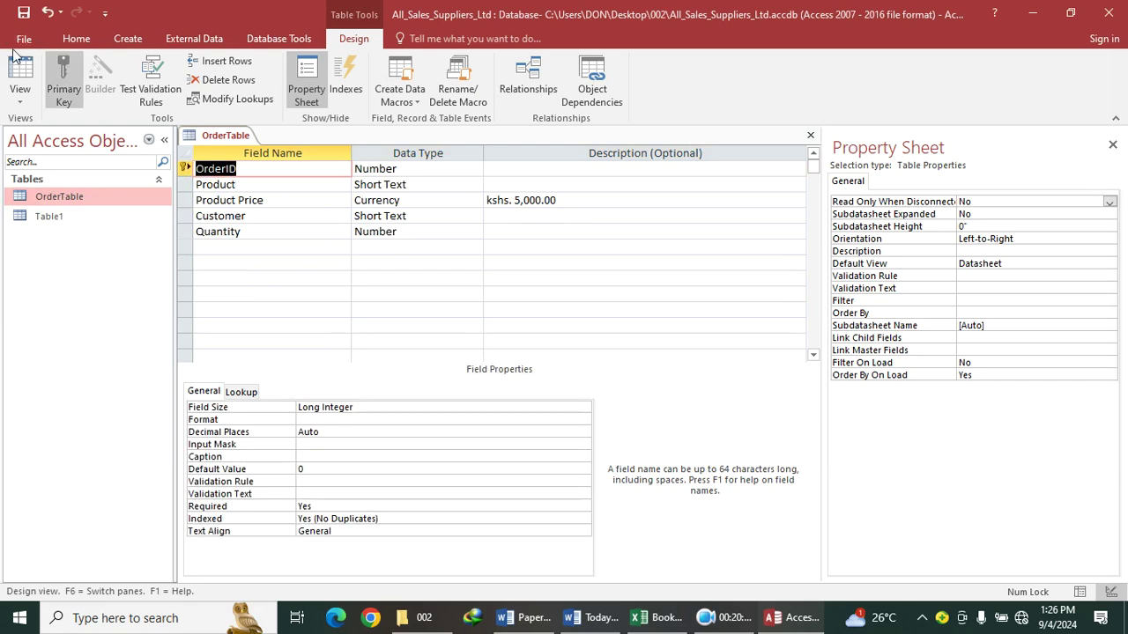
pyautogui.click(20, 80)
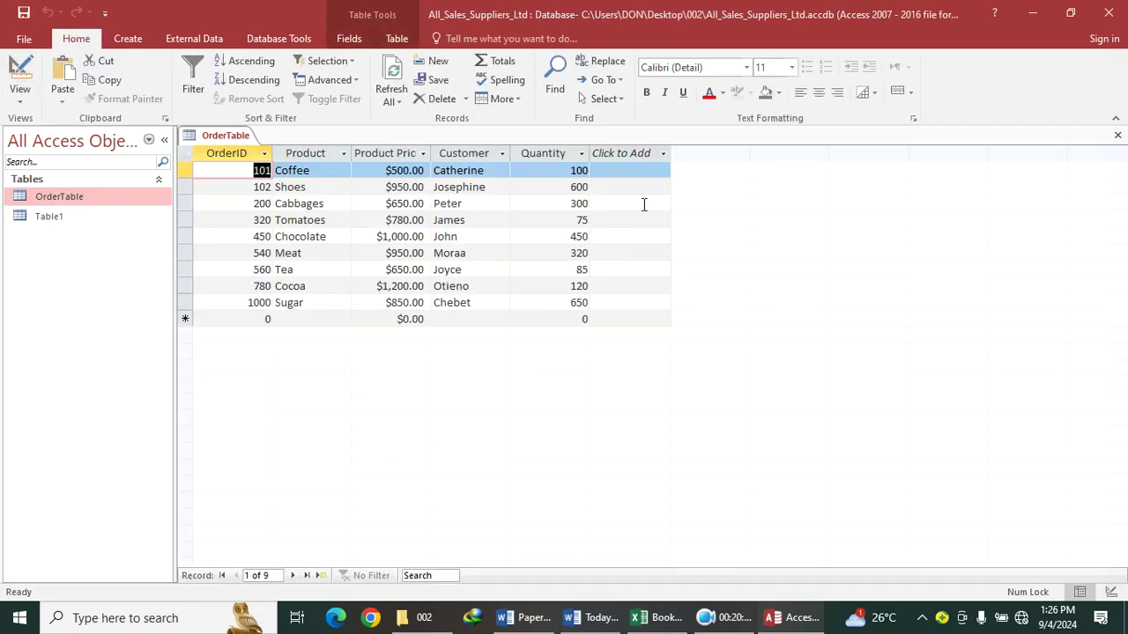
pyautogui.click(1117, 135)
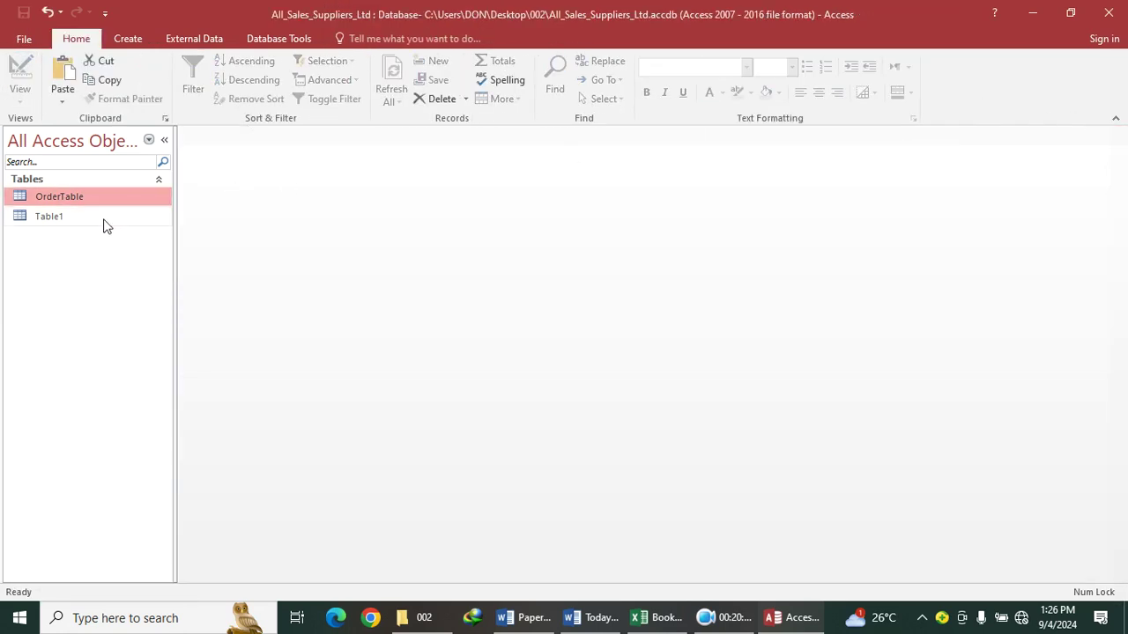
# Paste the copied Table1 as a new table named SupplierTable with structure and data
pyautogui.rightClick(53, 235)
pyautogui.click(134, 329)
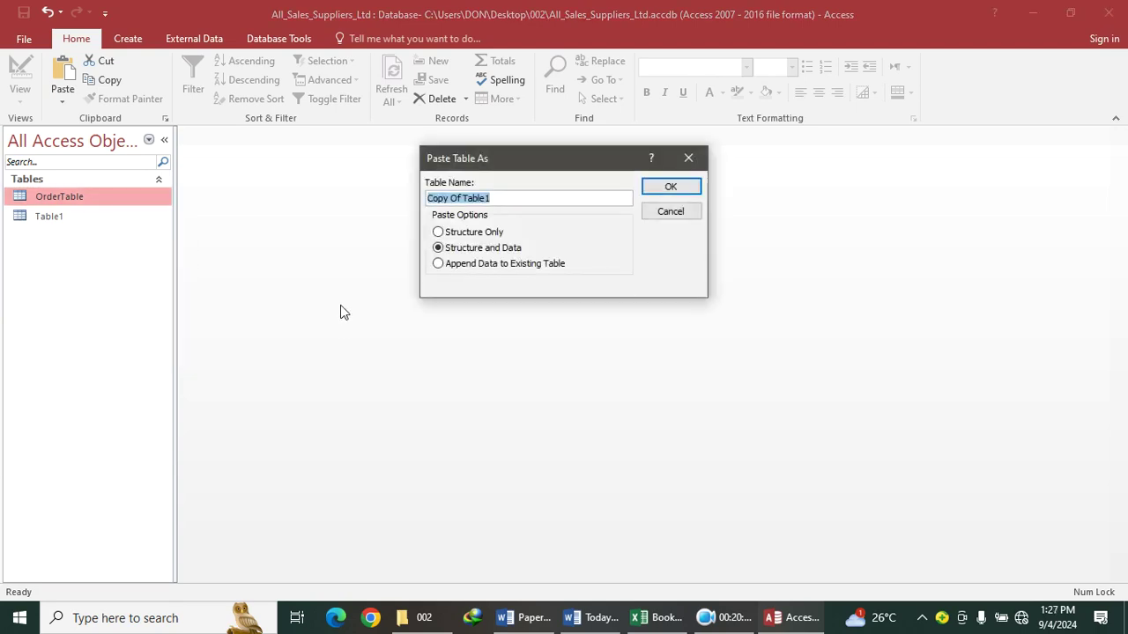
pyautogui.press('capslock')
pyautogui.write('SupplierTable')
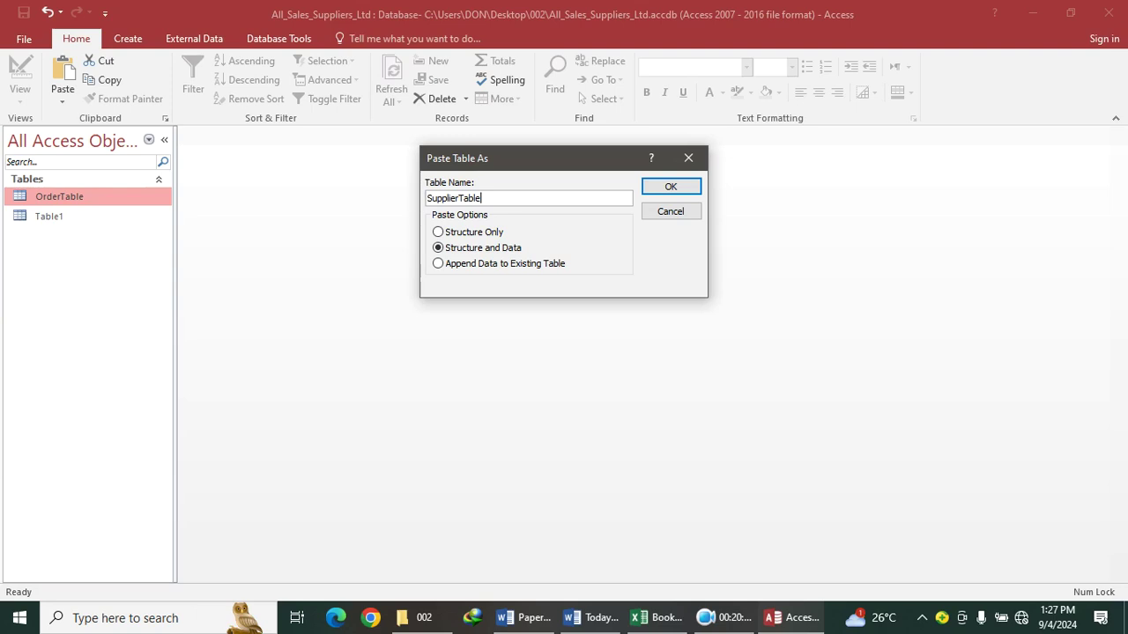
pyautogui.press('Return')
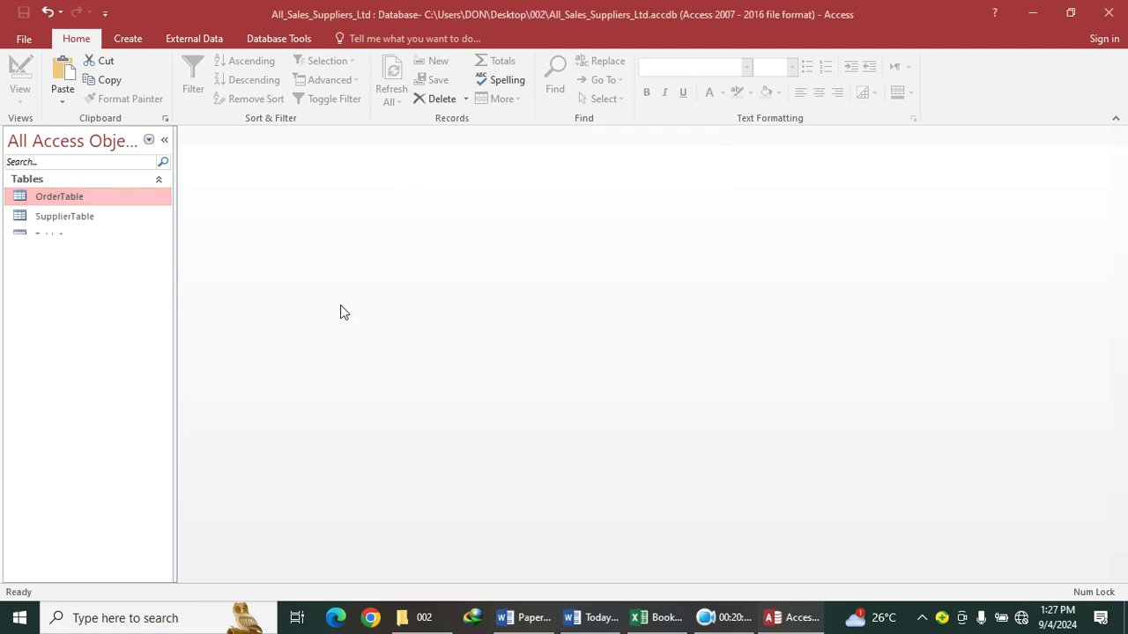
# Open SupplierTable in Design View and permanently delete its Quantity and Customer fields
pyautogui.rightClick(93, 221)
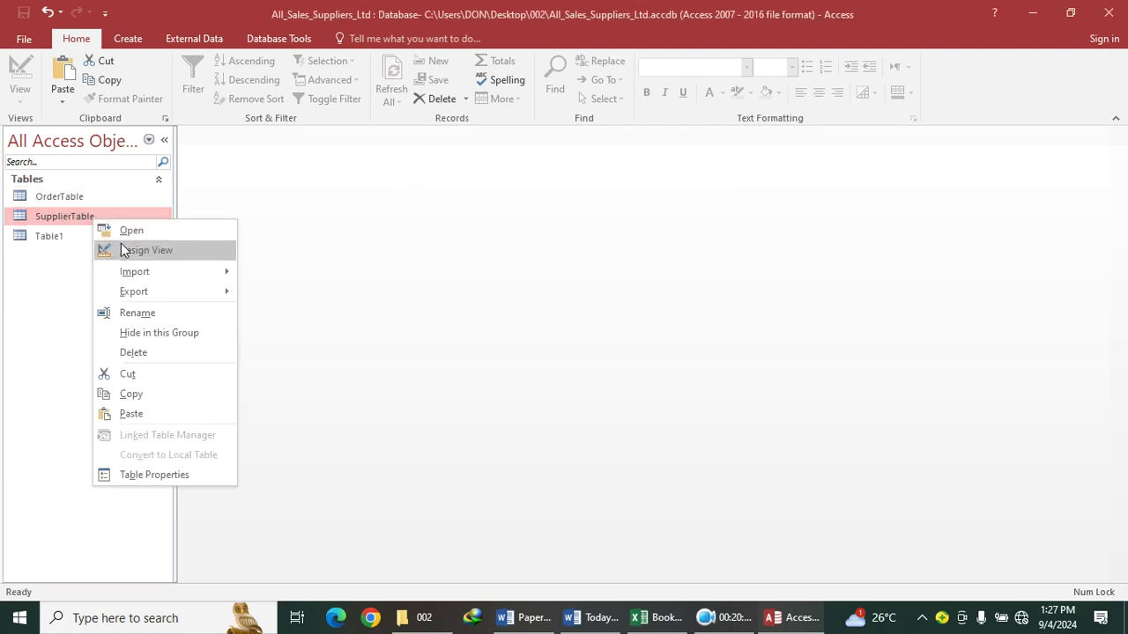
pyautogui.click(121, 246)
pyautogui.click(184, 295)
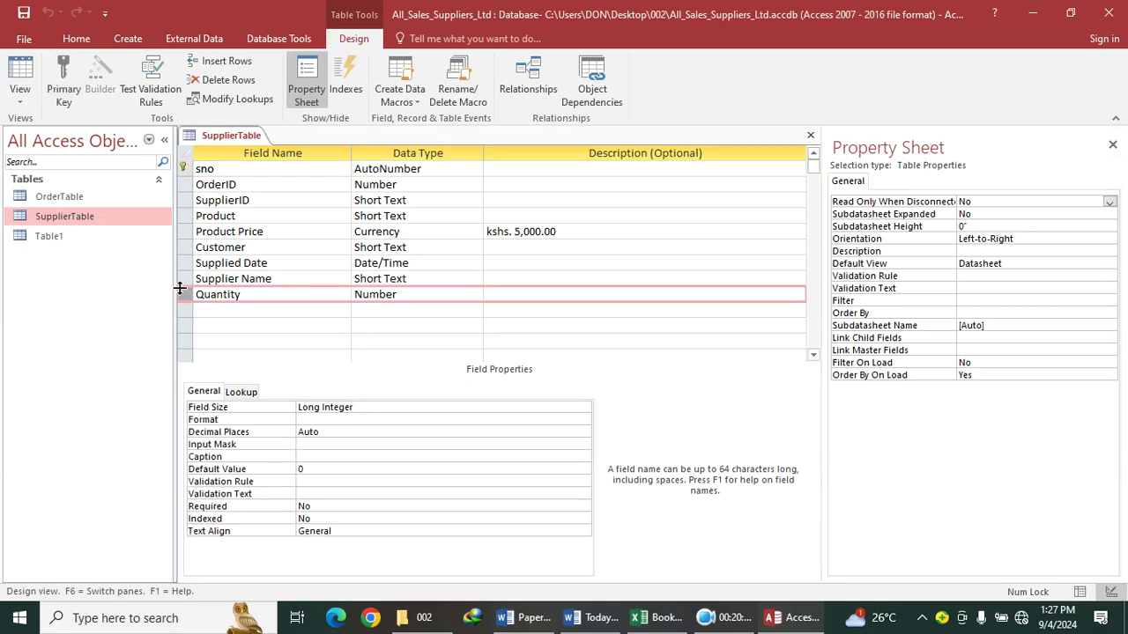
pyautogui.press('Delete')
pyautogui.click(535, 359)
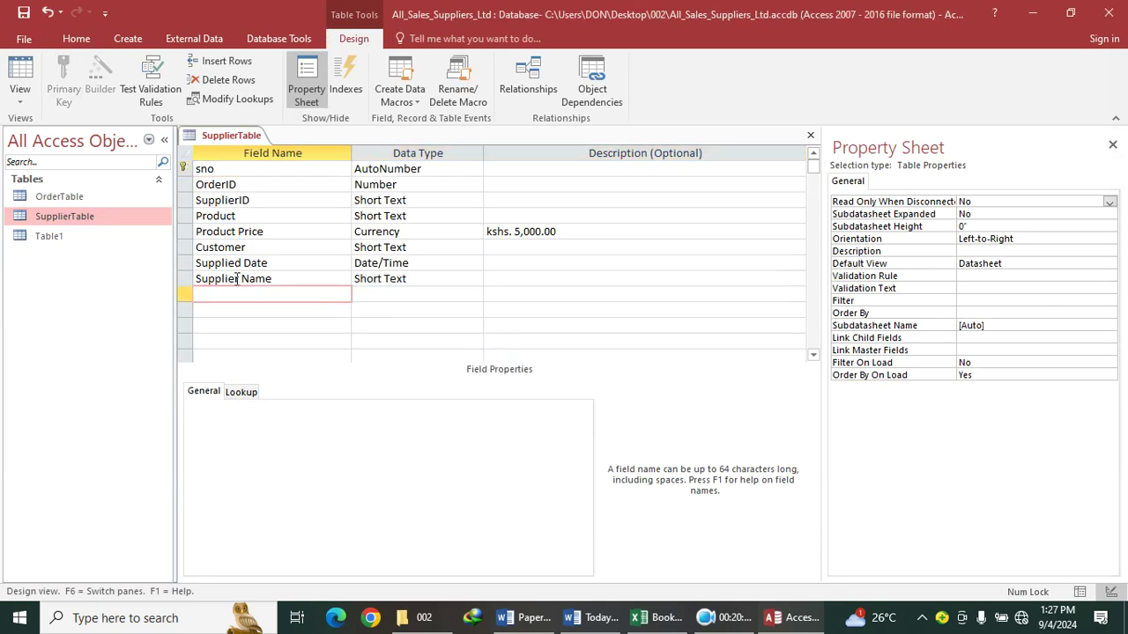
pyautogui.click(184, 249)
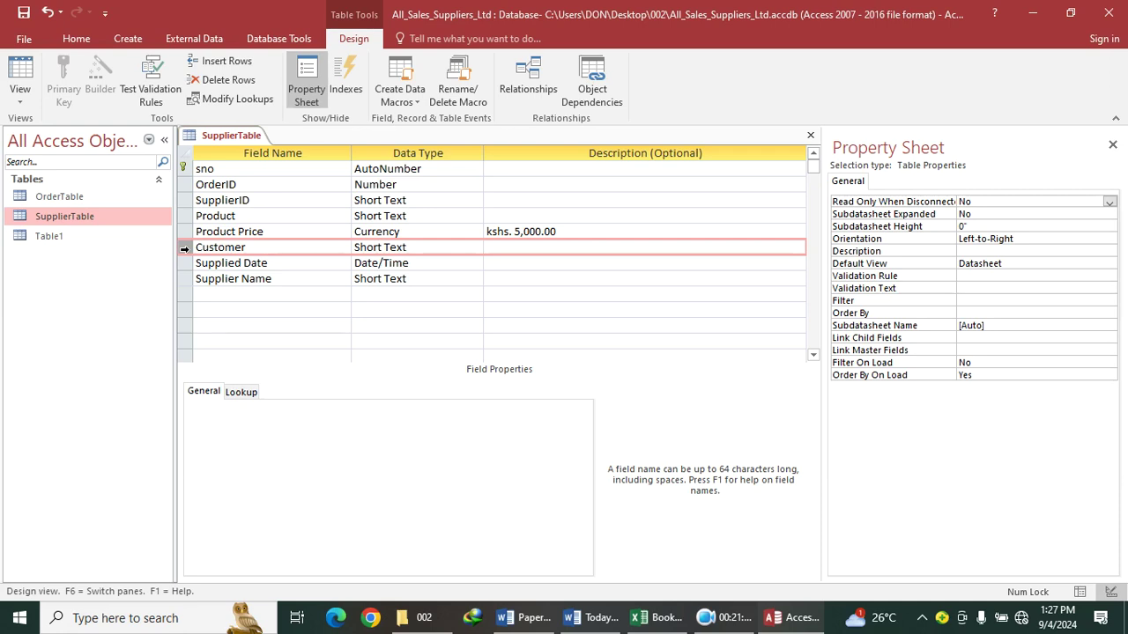
pyautogui.press('Delete')
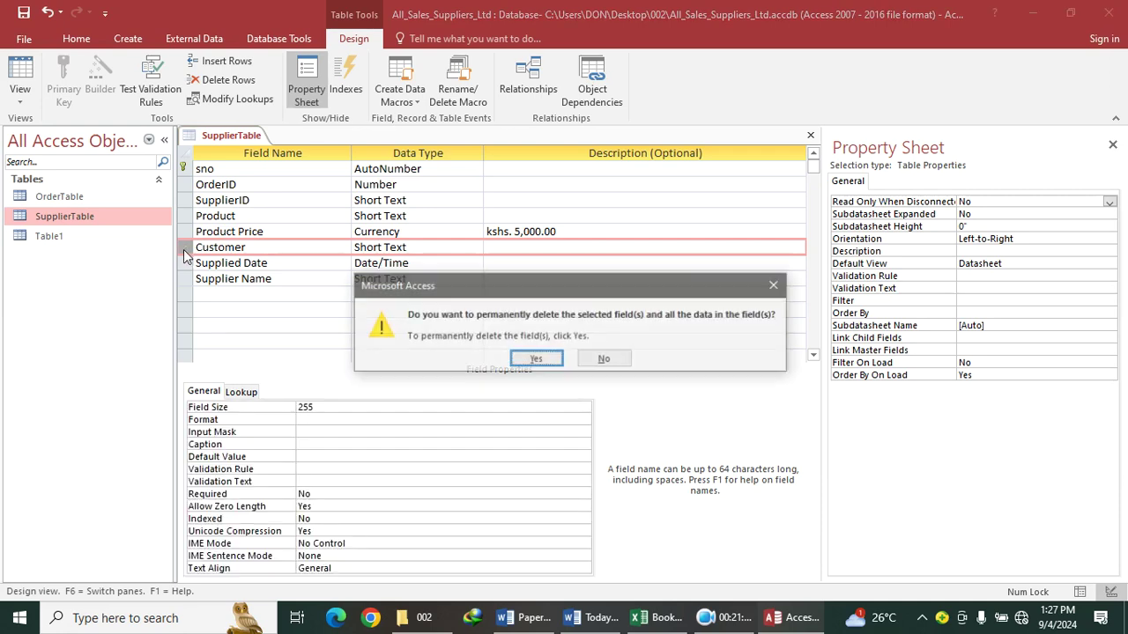
pyautogui.click(535, 359)
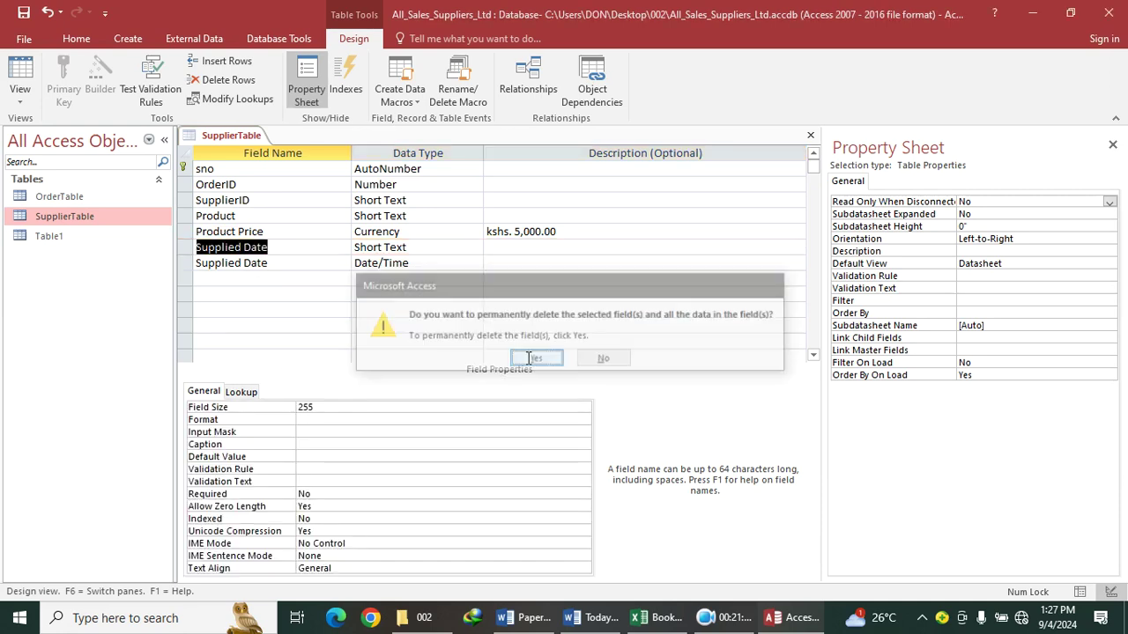
# Permanently delete the sno field from SupplierTable together with its primary key
pyautogui.click(184, 168)
pyautogui.rightClick(186, 169)
pyautogui.click(239, 280)
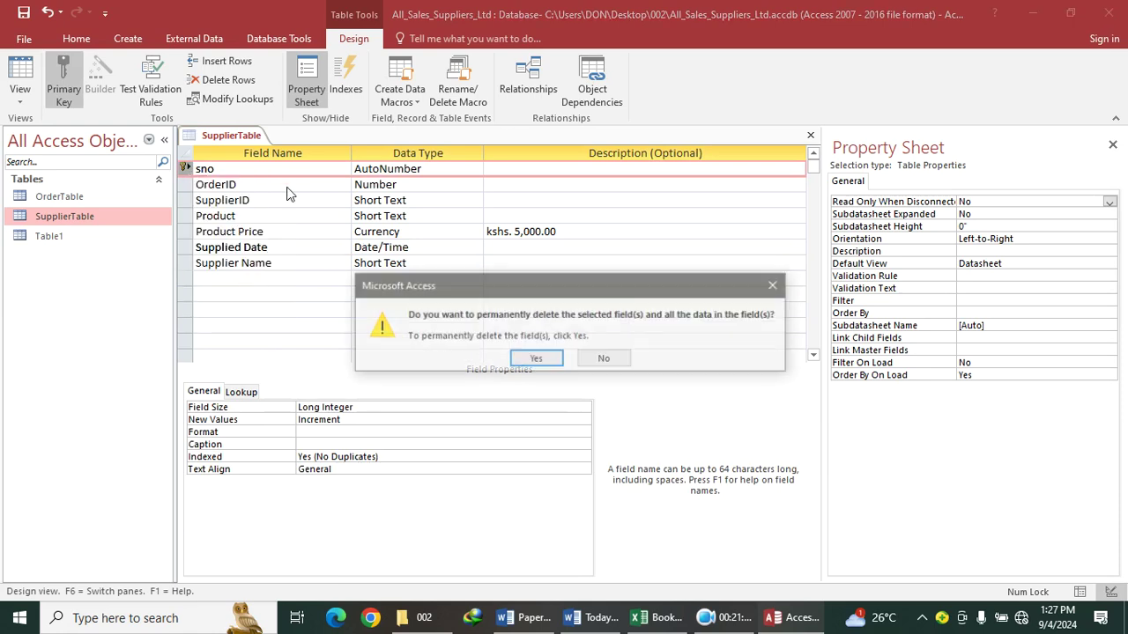
pyautogui.click(535, 359)
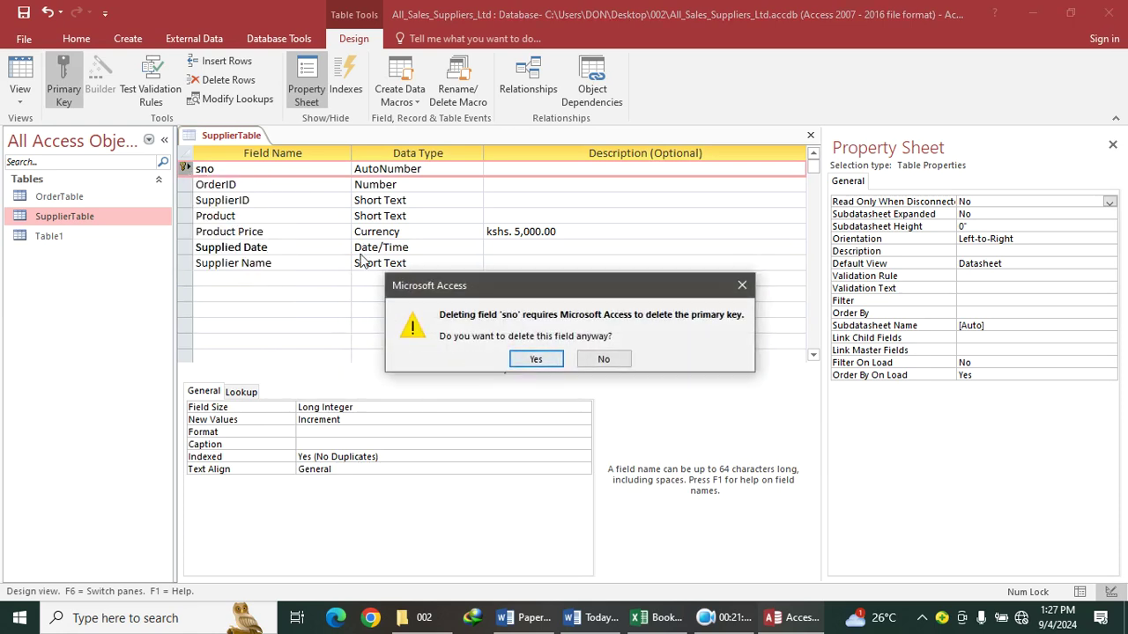
pyautogui.click(535, 359)
# Make SupplierID the primary key of SupplierTable and permanently delete the OrderID field
pyautogui.rightClick(222, 184)
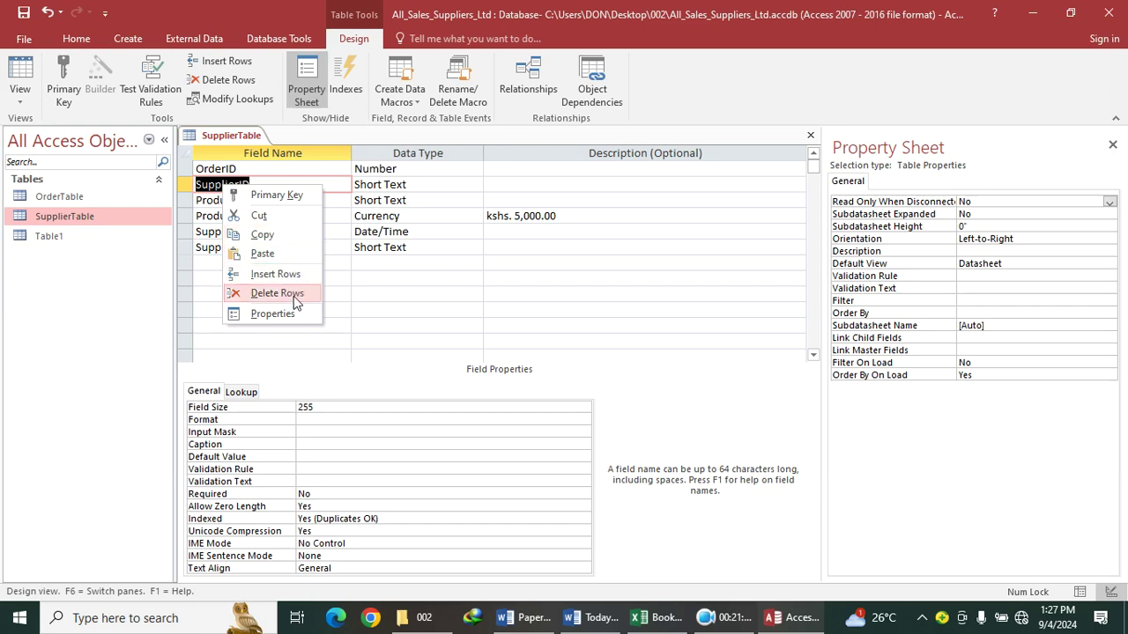
pyautogui.click(284, 195)
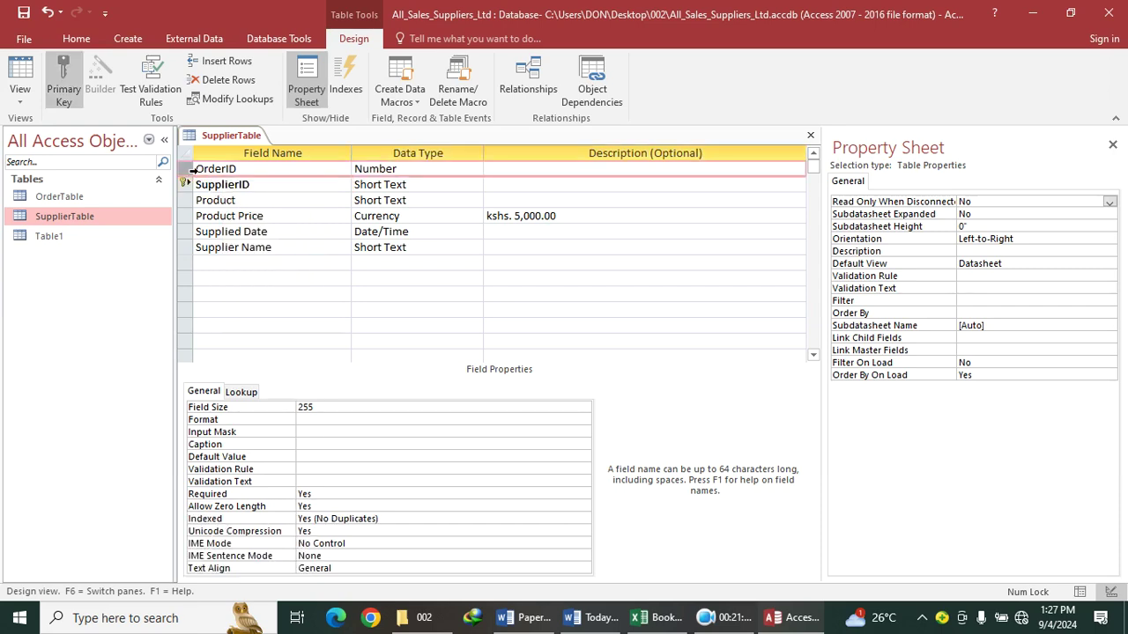
pyautogui.rightClick(191, 169)
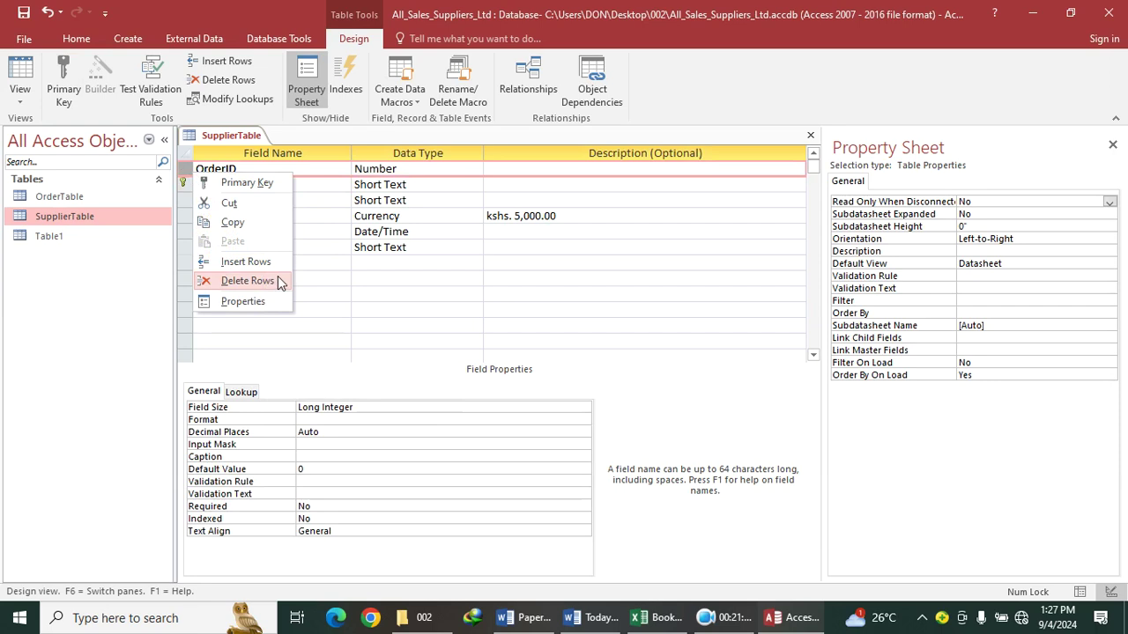
pyautogui.click(262, 287)
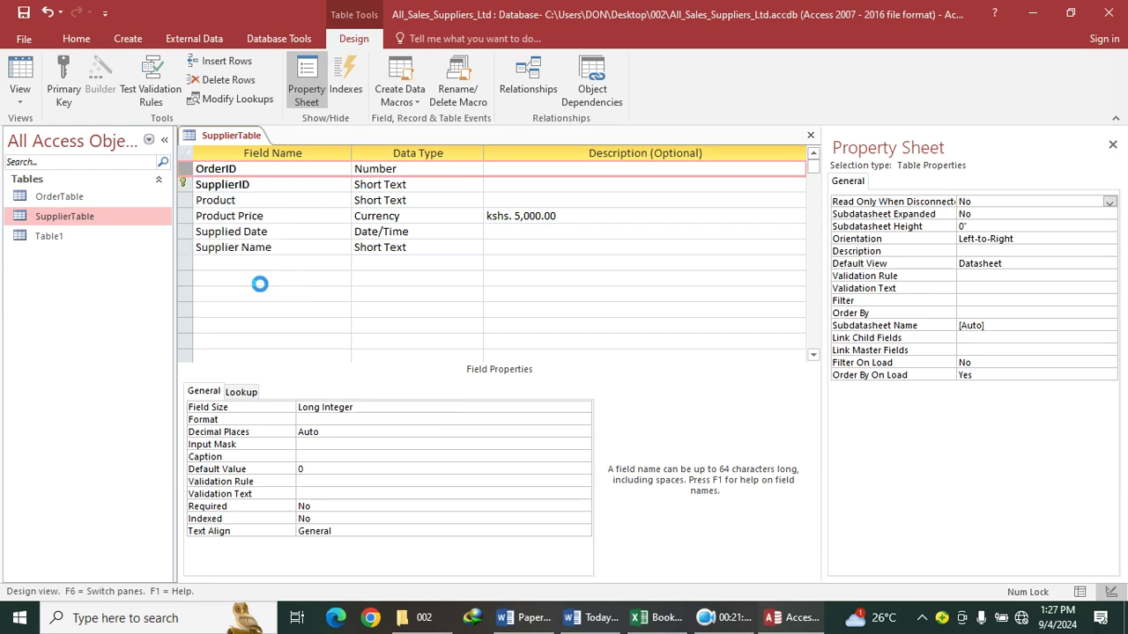
pyautogui.click(535, 361)
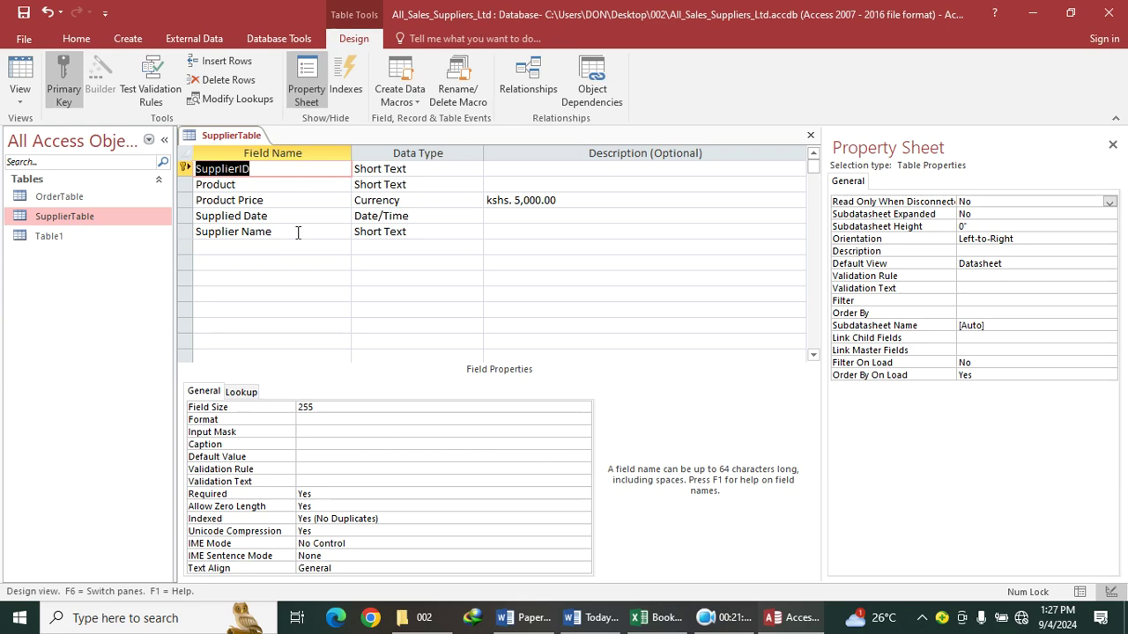
# Save the SupplierTable design, switch to Datasheet View and close the table
pyautogui.hotkey('ctrl', 's')
pyautogui.click(20, 75)
pyautogui.rightClick(238, 136)
pyautogui.click(282, 188)
# Paste another copy of Table1 as a table named CustomerTable with structure and data
pyautogui.rightClick(116, 262)
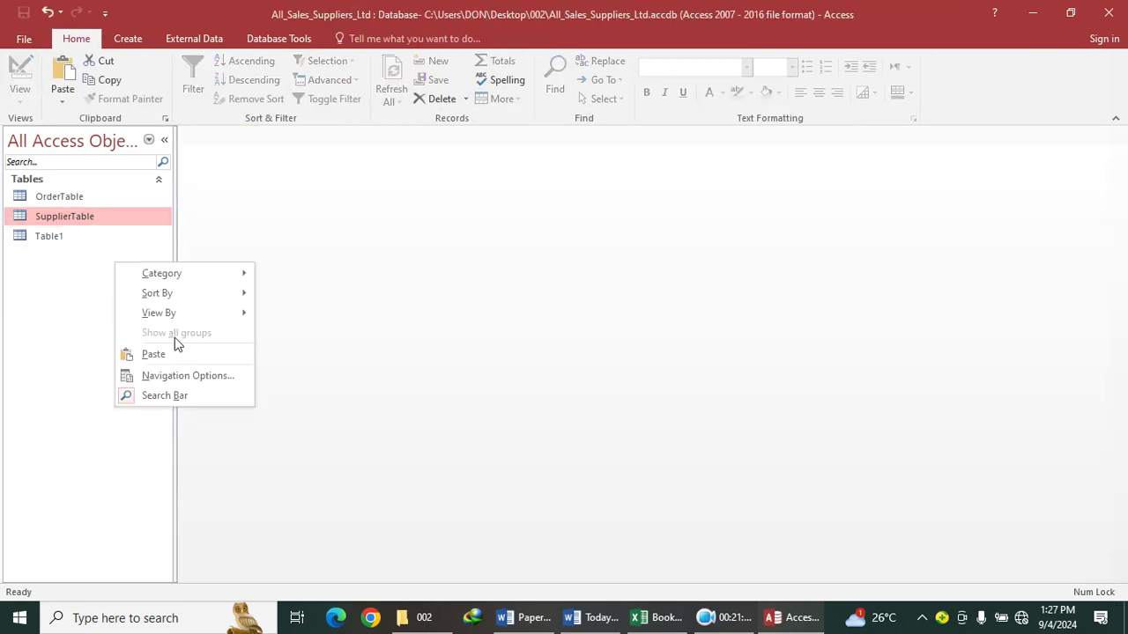
pyautogui.click(153, 355)
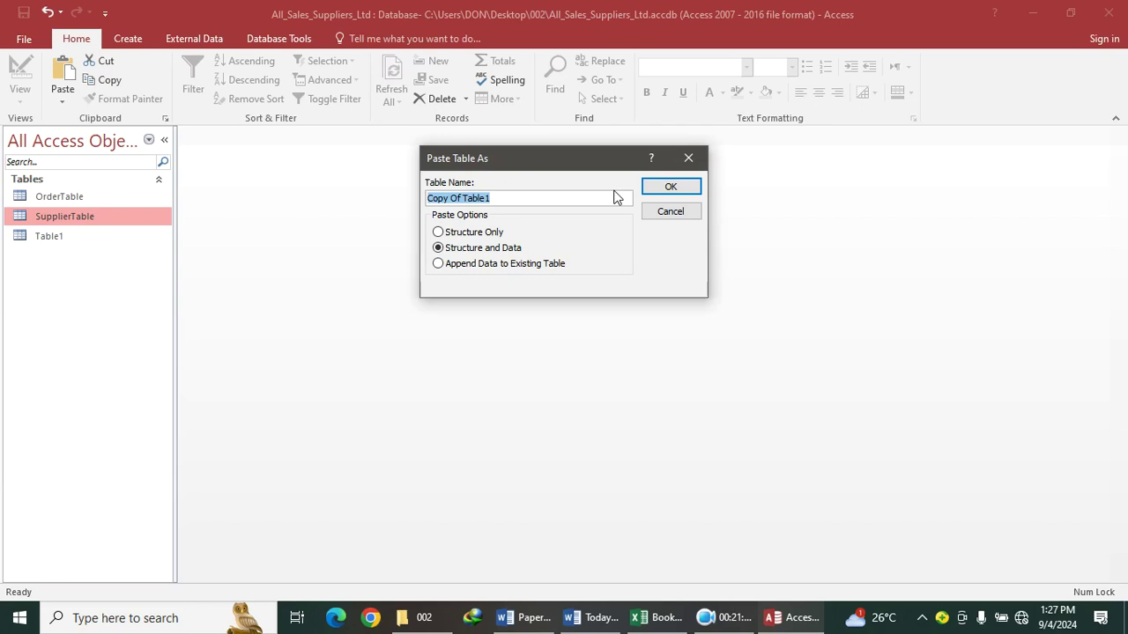
pyautogui.press('capslock')
pyautogui.write('C')
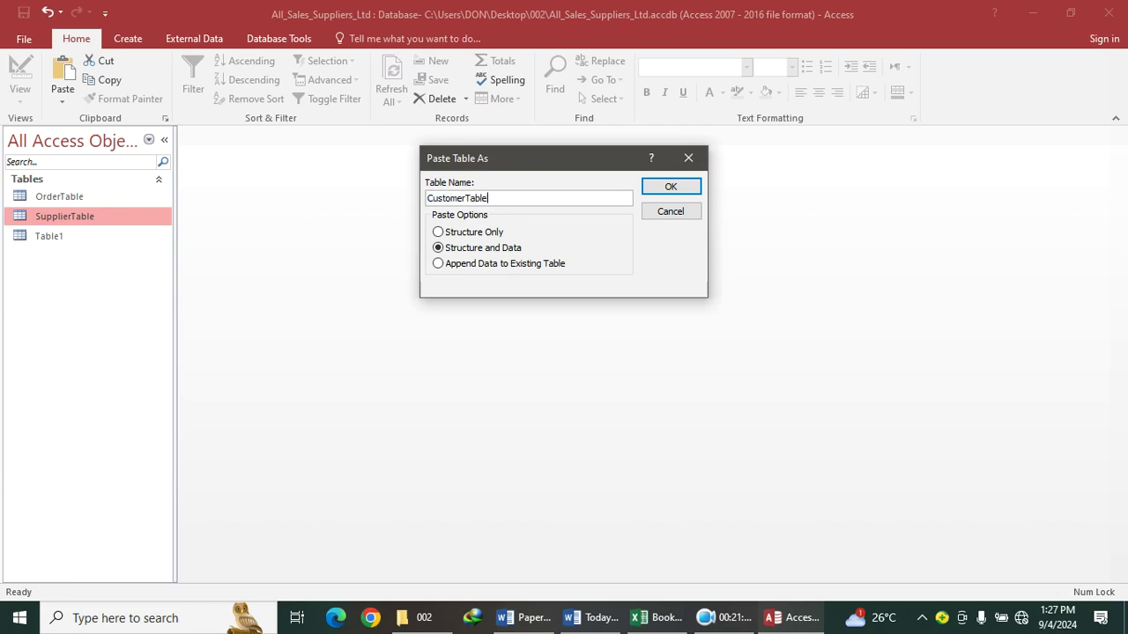
pyautogui.press('Return')
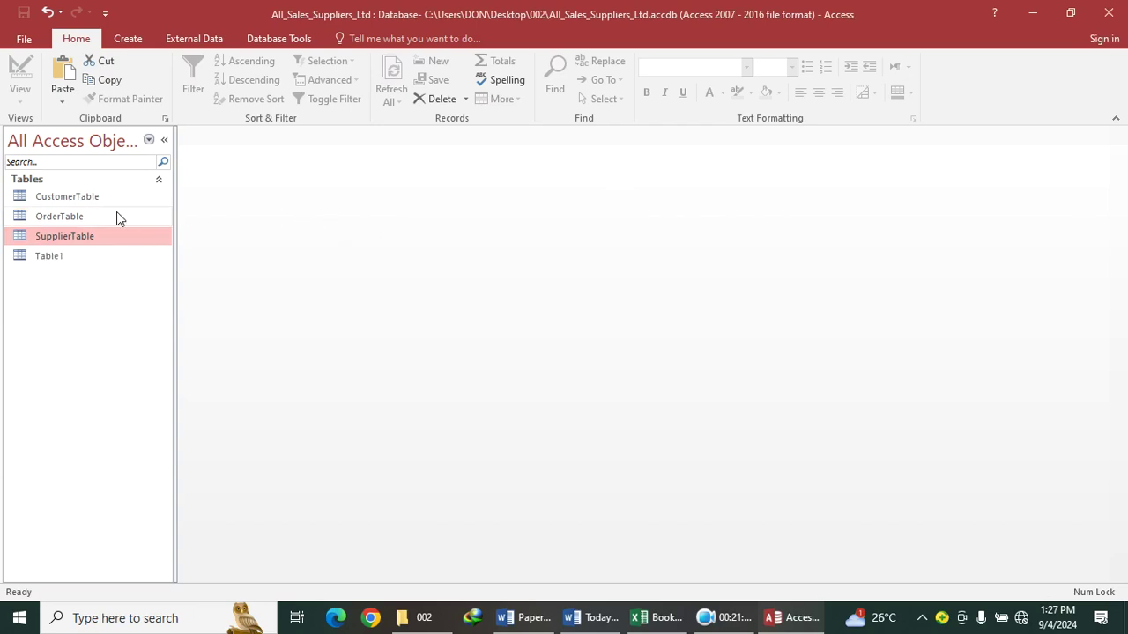
# Open CustomerTable in Design View and permanently delete its Supplied Date field
pyautogui.rightClick(105, 196)
pyautogui.click(172, 225)
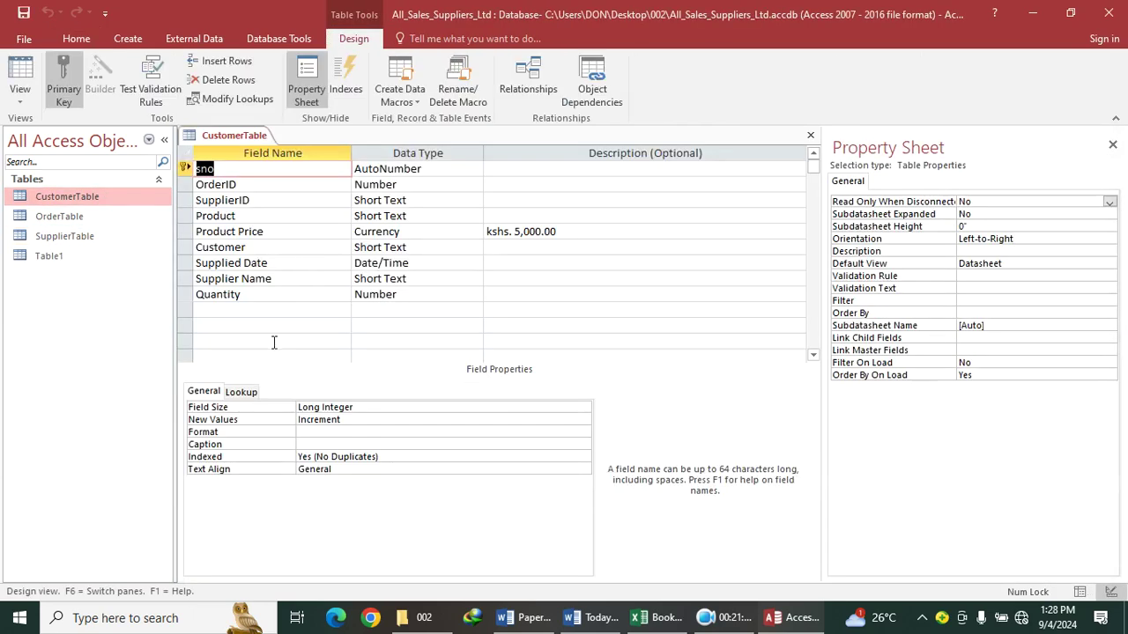
pyautogui.moveTo(184, 279); pyautogui.dragTo(184, 267)
pyautogui.click(184, 265)
pyautogui.rightClick(185, 266)
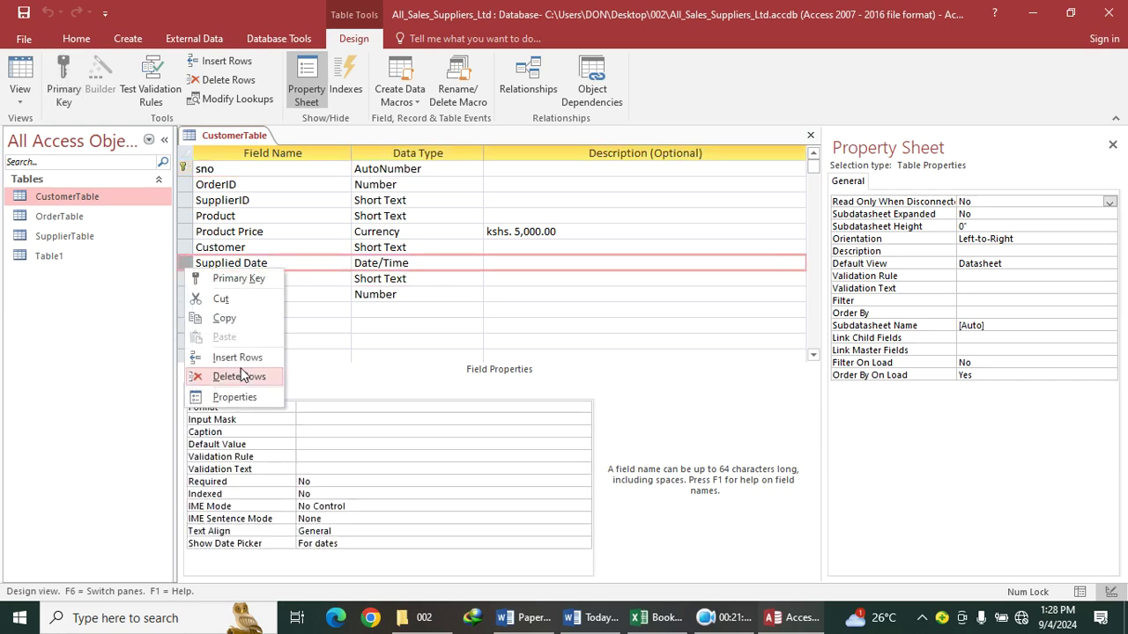
pyautogui.click(239, 377)
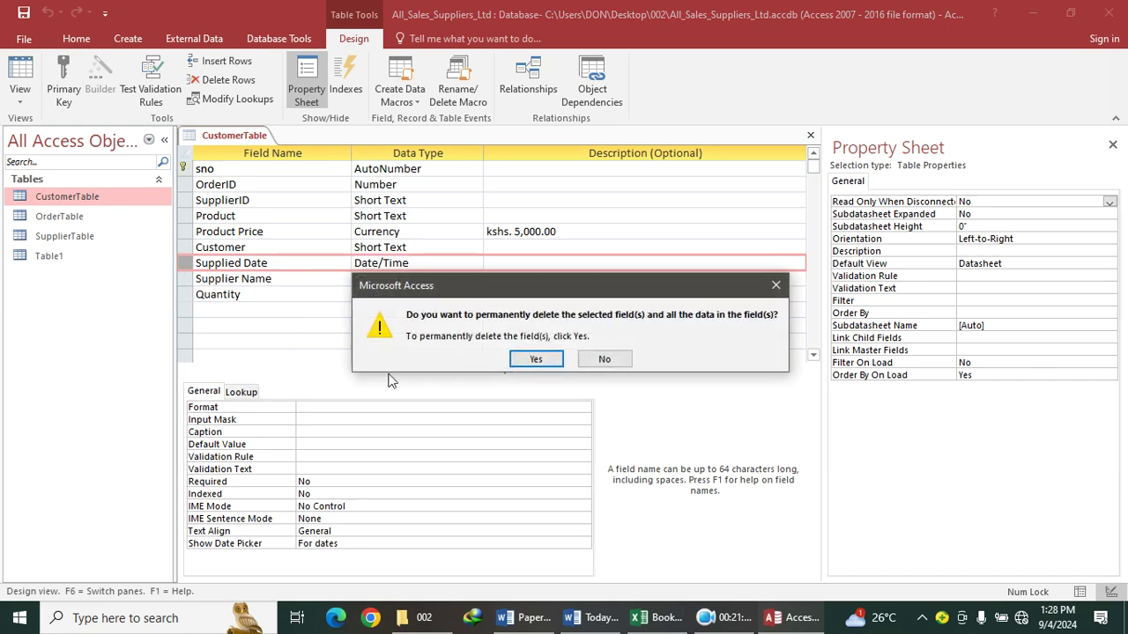
pyautogui.click(537, 361)
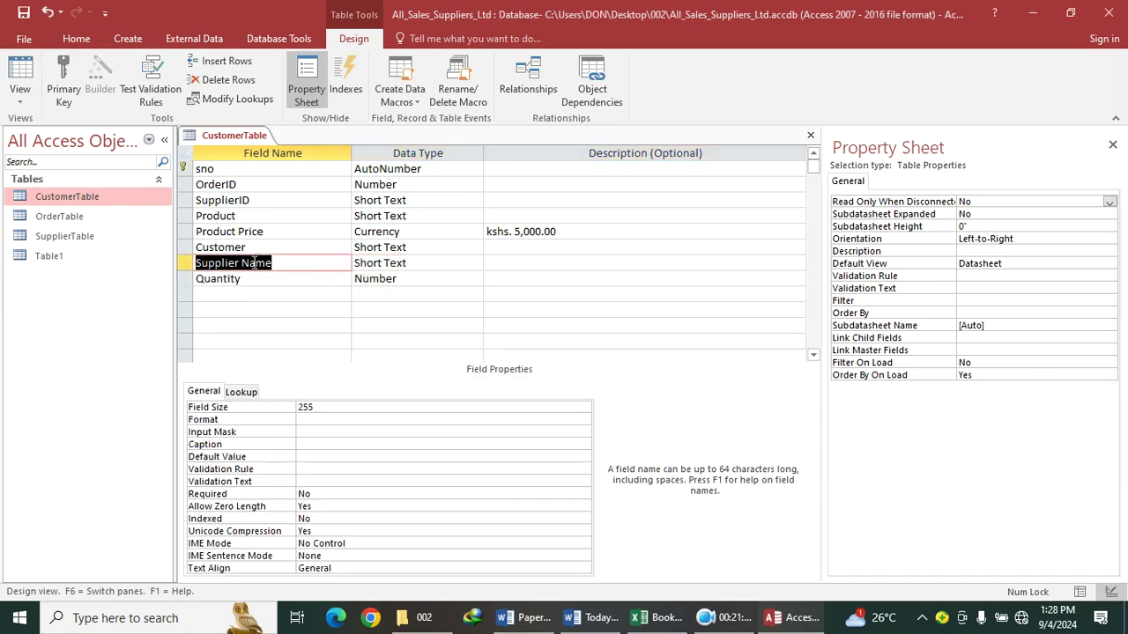
# Permanently delete the sno key field from CustomerTable and make Customer the primary key
pyautogui.rightClick(183, 168)
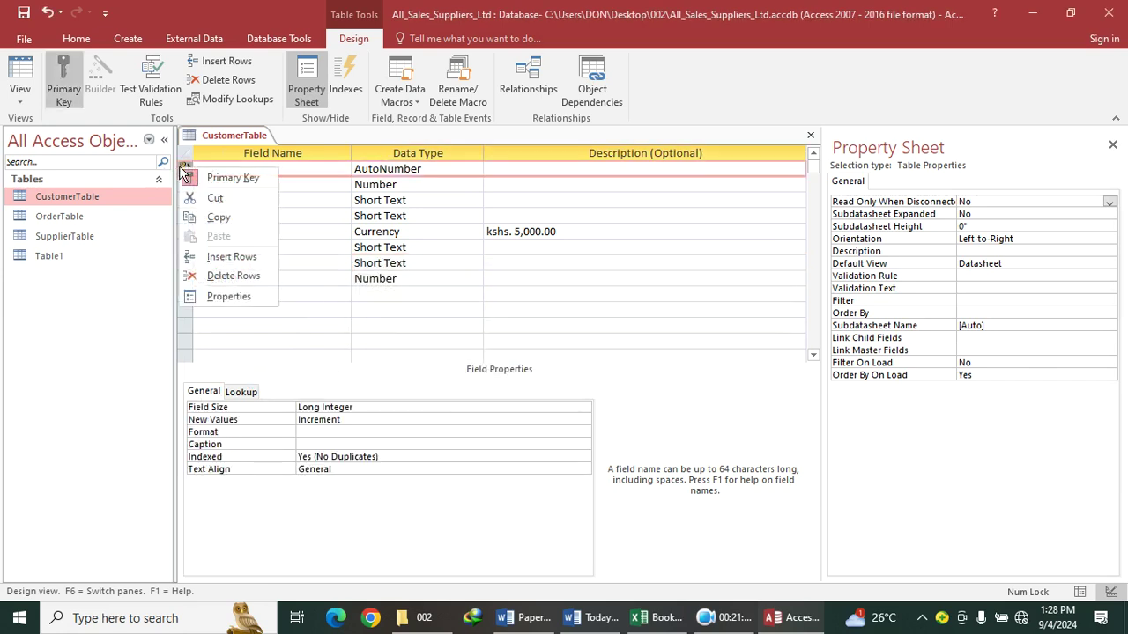
pyautogui.click(239, 275)
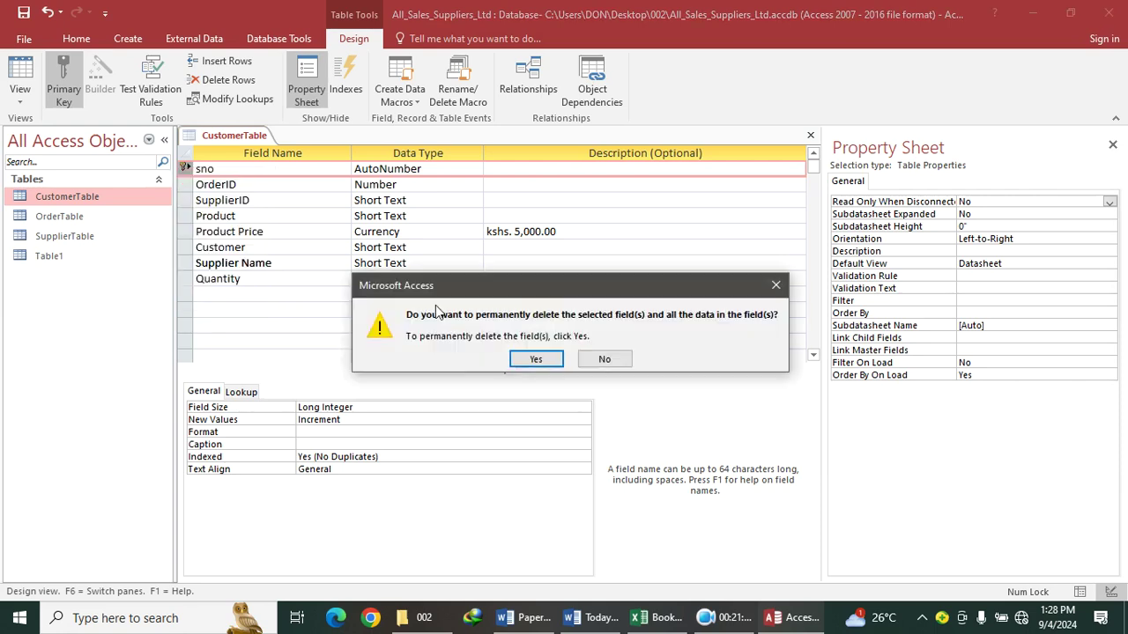
pyautogui.click(537, 359)
pyautogui.click(535, 358)
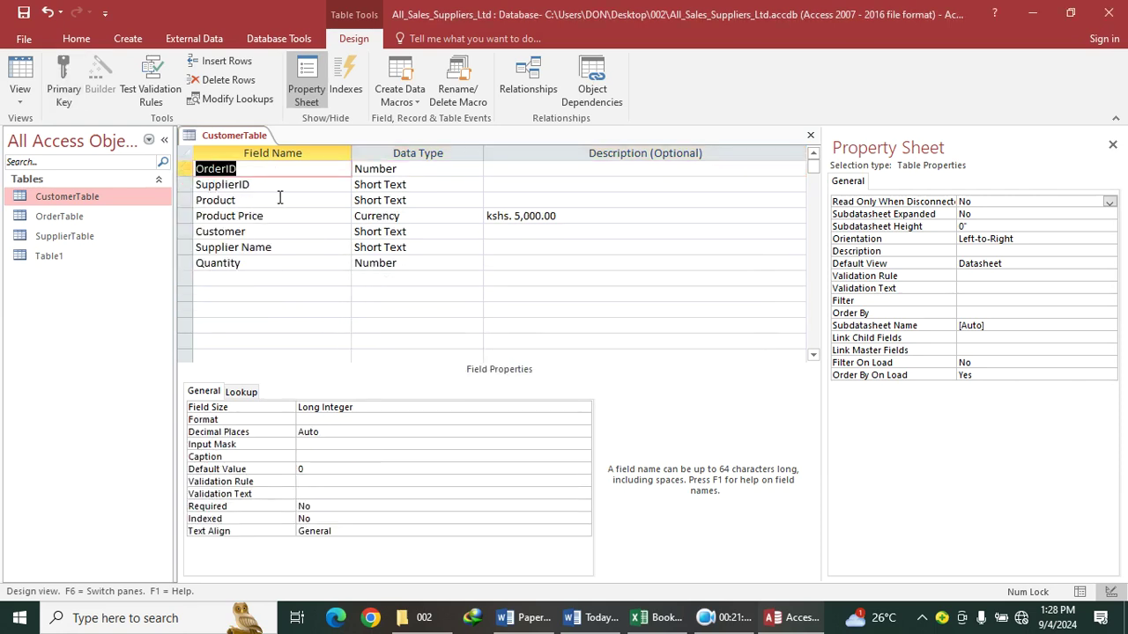
pyautogui.rightClick(251, 232)
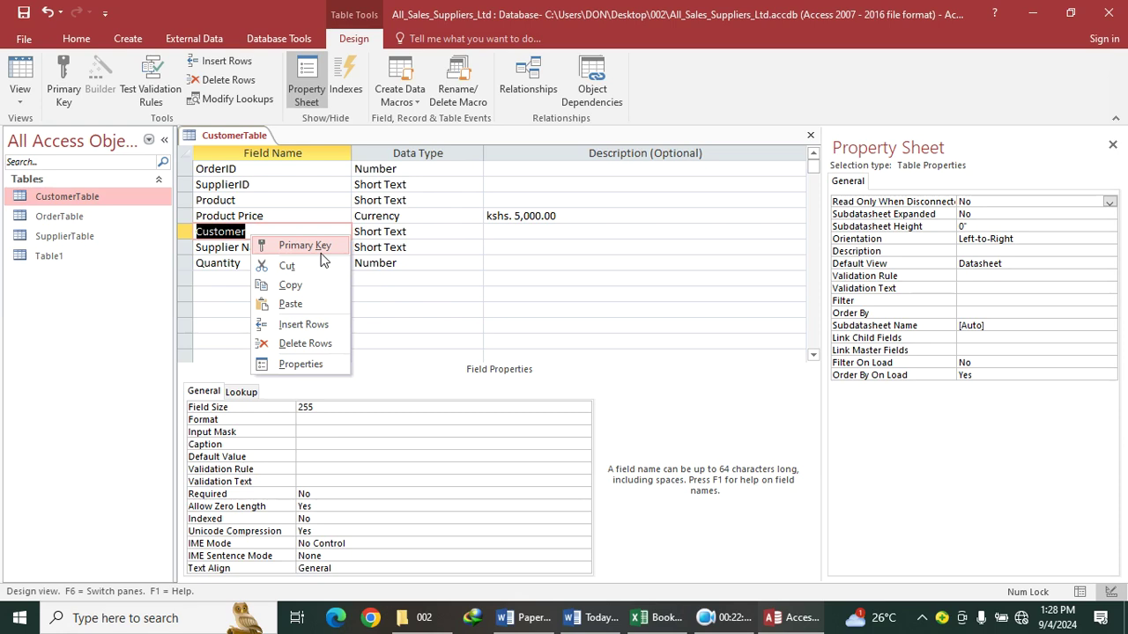
pyautogui.click(305, 246)
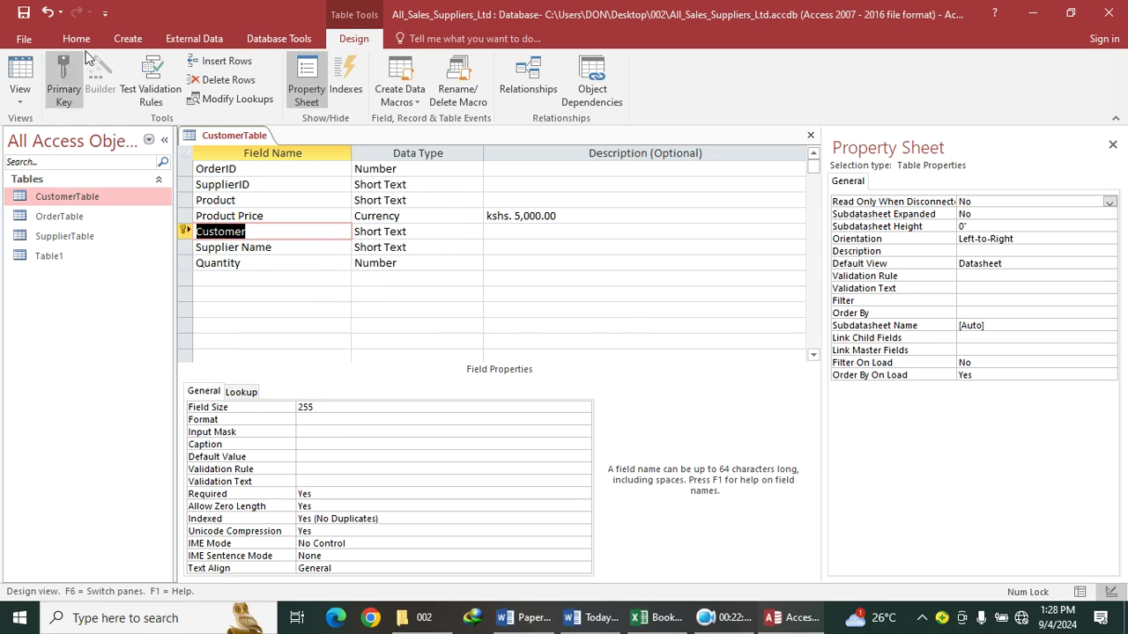
# Save the CustomerTable design while switching to Datasheet View, and close the table
pyautogui.click(27, 74)
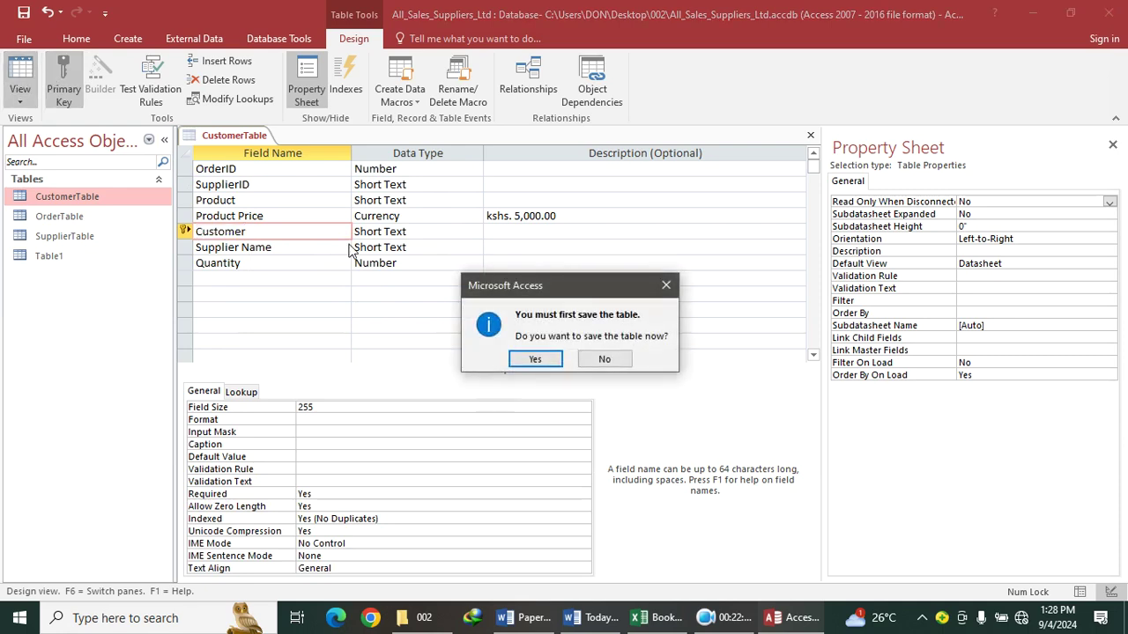
pyautogui.click(535, 358)
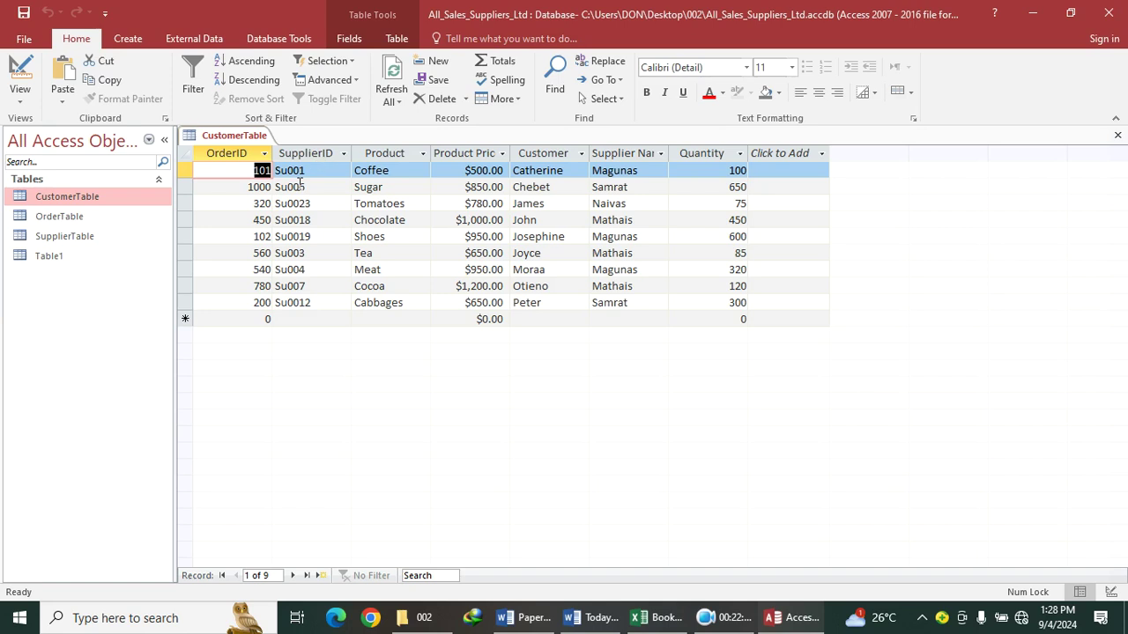
pyautogui.click(1118, 135)
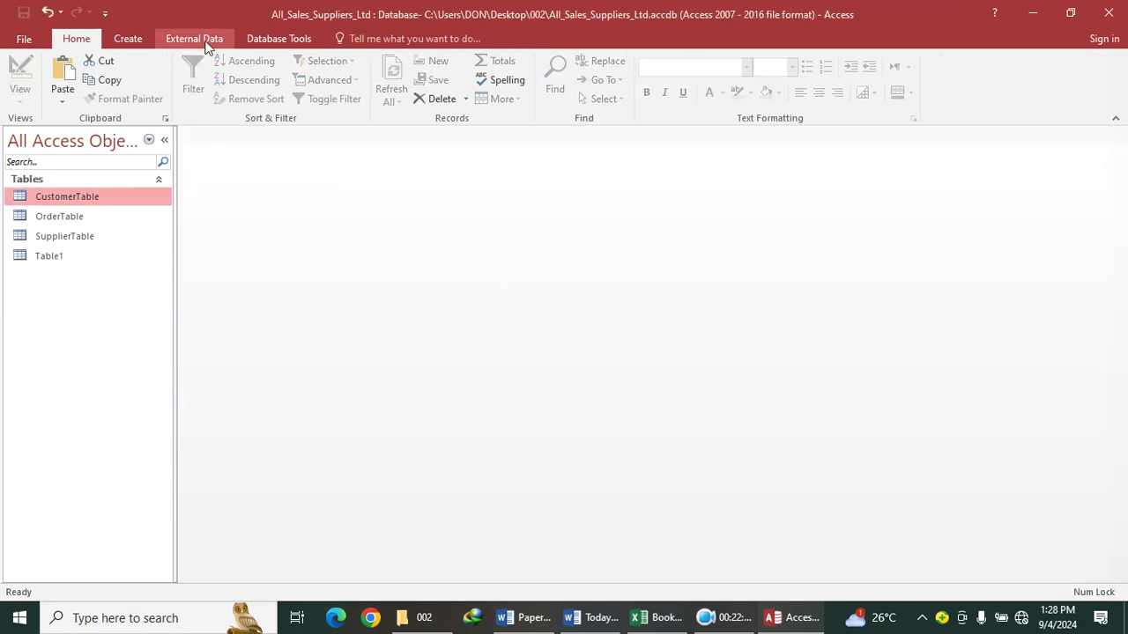
# Open the Relationships window and add CustomerTable, OrderTable and SupplierTable to it
pyautogui.click(133, 40)
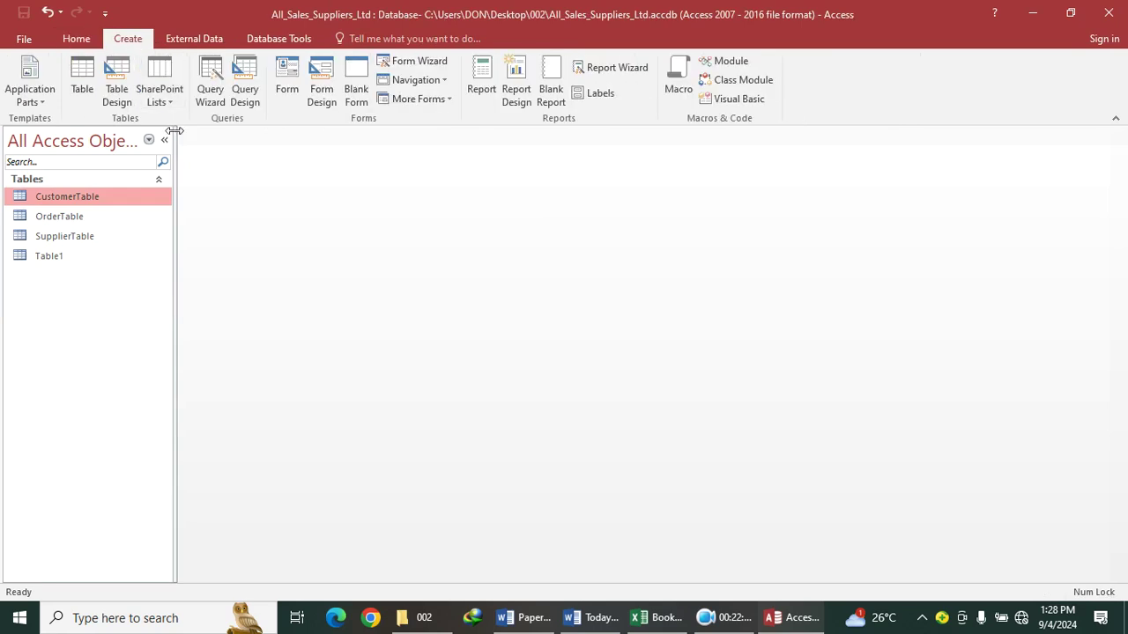
pyautogui.click(268, 38)
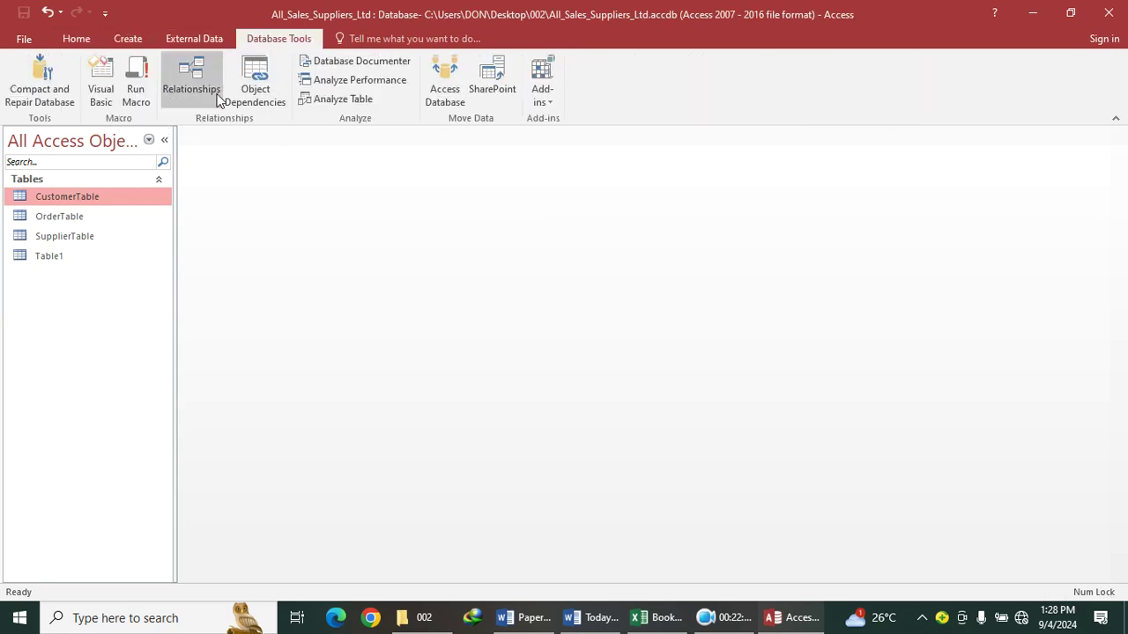
pyautogui.click(190, 84)
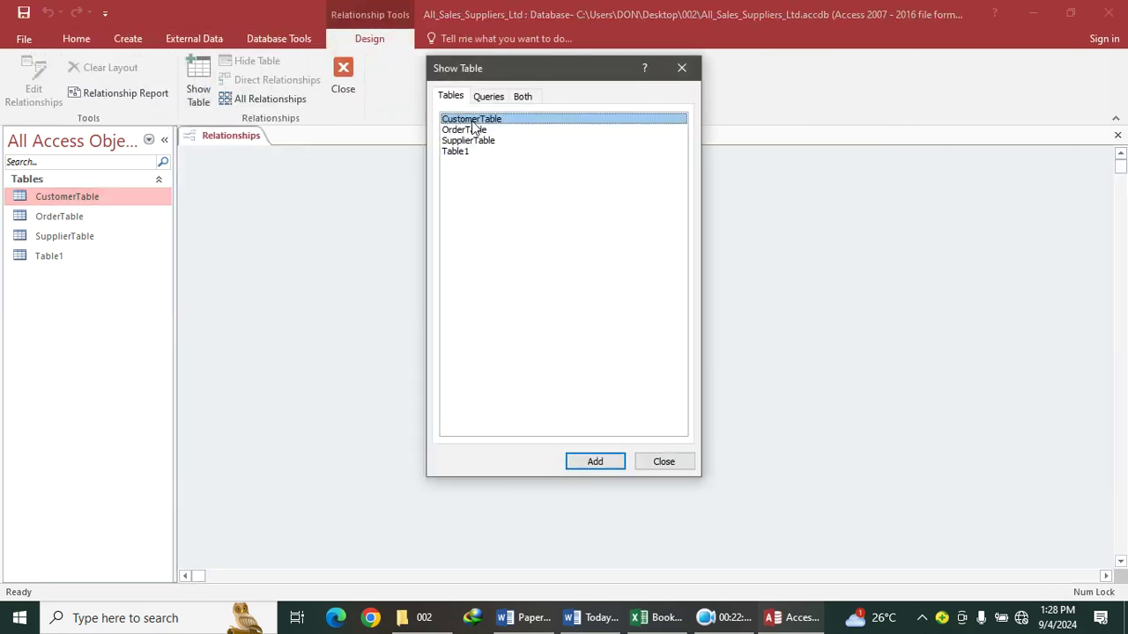
pyautogui.doubleClick(476, 123)
pyautogui.click(463, 132)
pyautogui.doubleClick(463, 132)
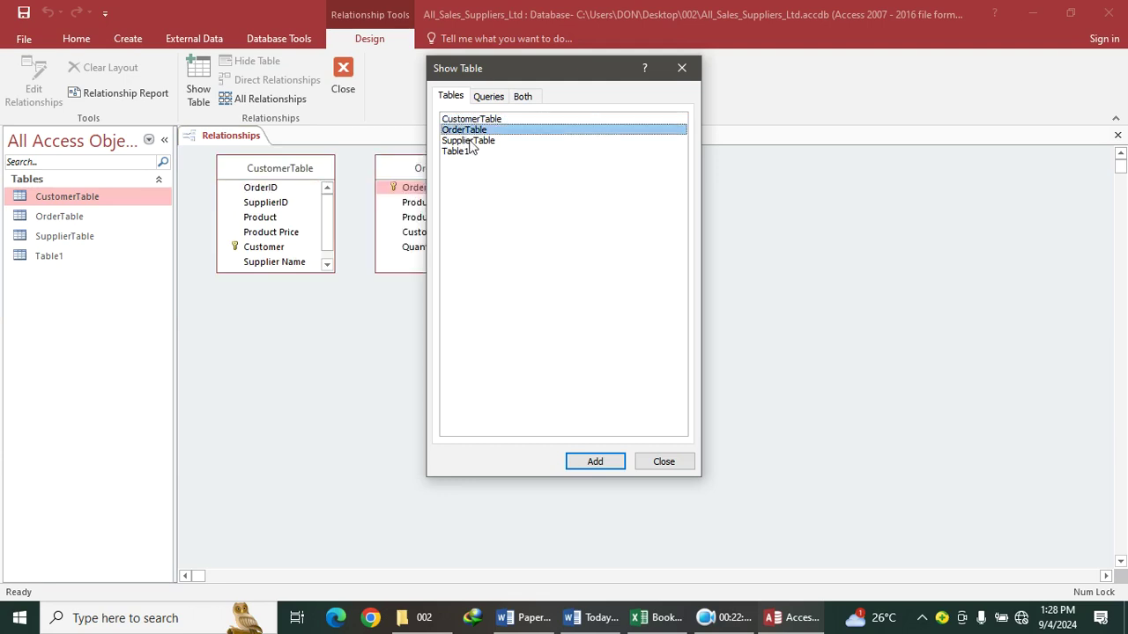
pyautogui.click(472, 141)
pyautogui.click(662, 461)
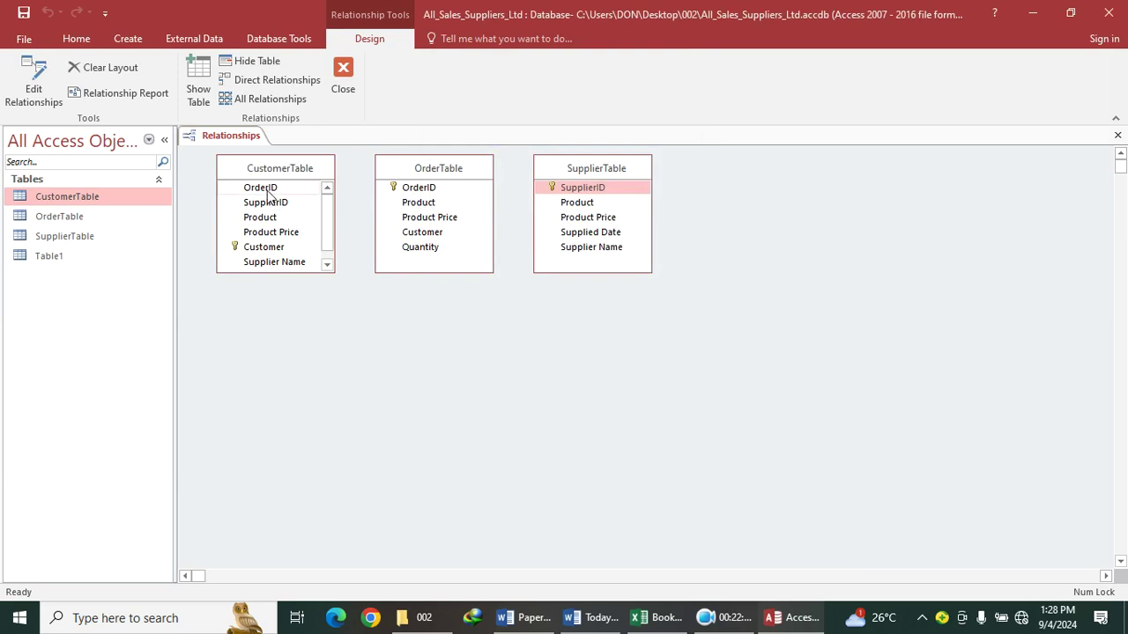
# Create a relationship between OrderTable and CustomerTable on OrderID with referential integrity enforced
pyautogui.moveTo(268, 190); pyautogui.dragTo(421, 187)
pyautogui.click(489, 255)
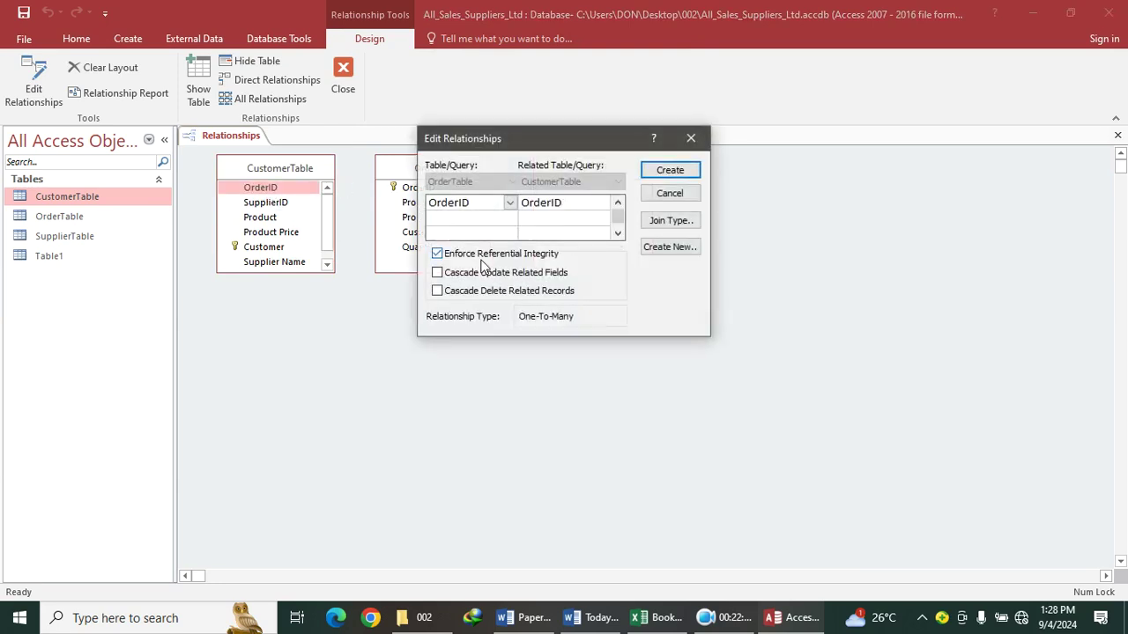
pyautogui.click(670, 172)
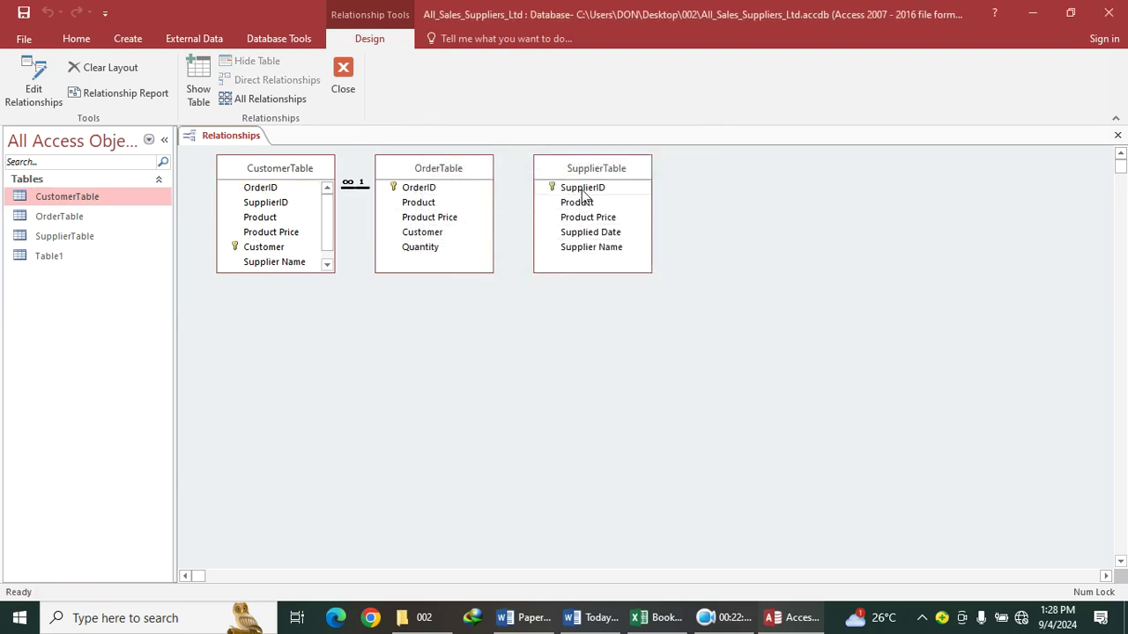
# Create a relationship between SupplierTable and CustomerTable on SupplierID with referential integrity enforced
pyautogui.moveTo(583, 193); pyautogui.dragTo(287, 203)
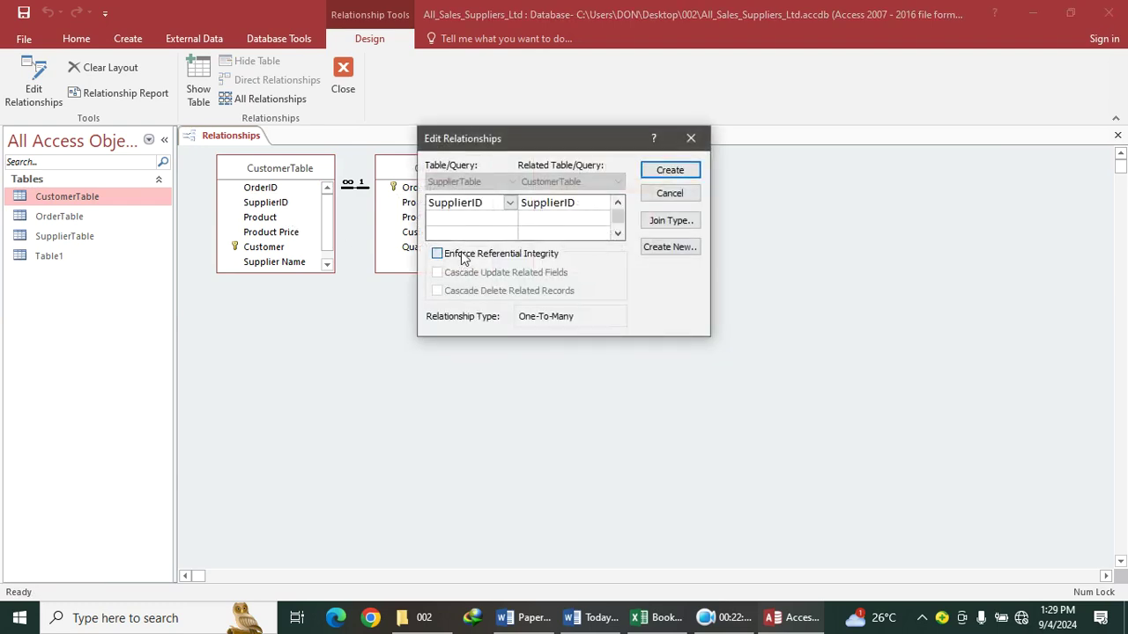
pyautogui.click(437, 253)
pyautogui.click(668, 170)
# Move OrderTable below SupplierTable in the relationship diagram and close the Relationships window
pyautogui.moveTo(446, 176); pyautogui.dragTo(605, 416)
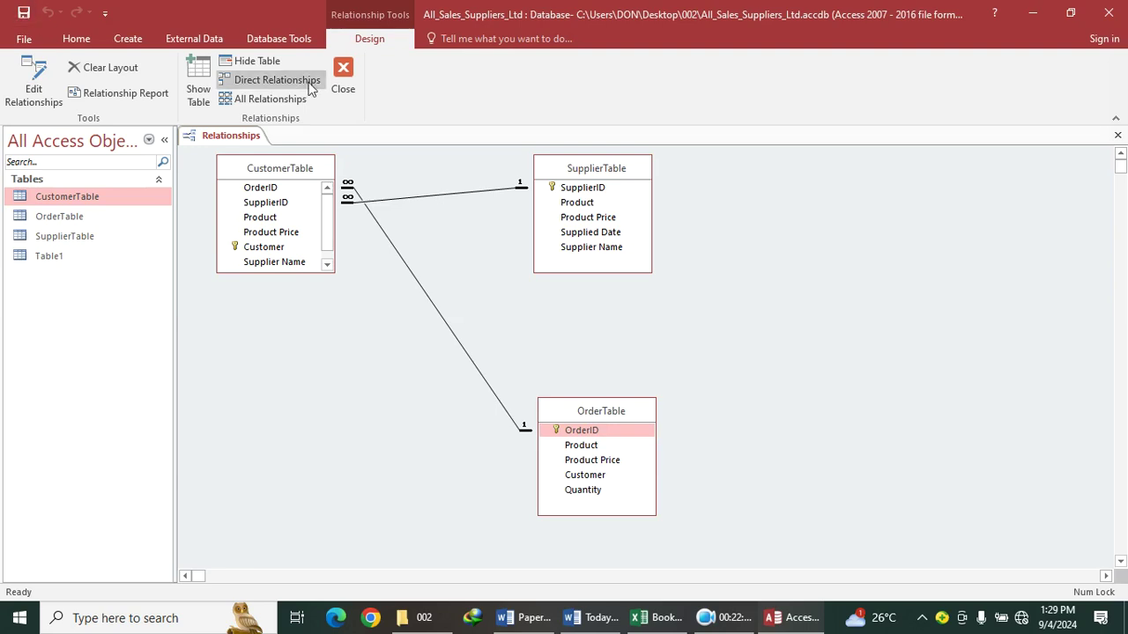
pyautogui.click(343, 79)
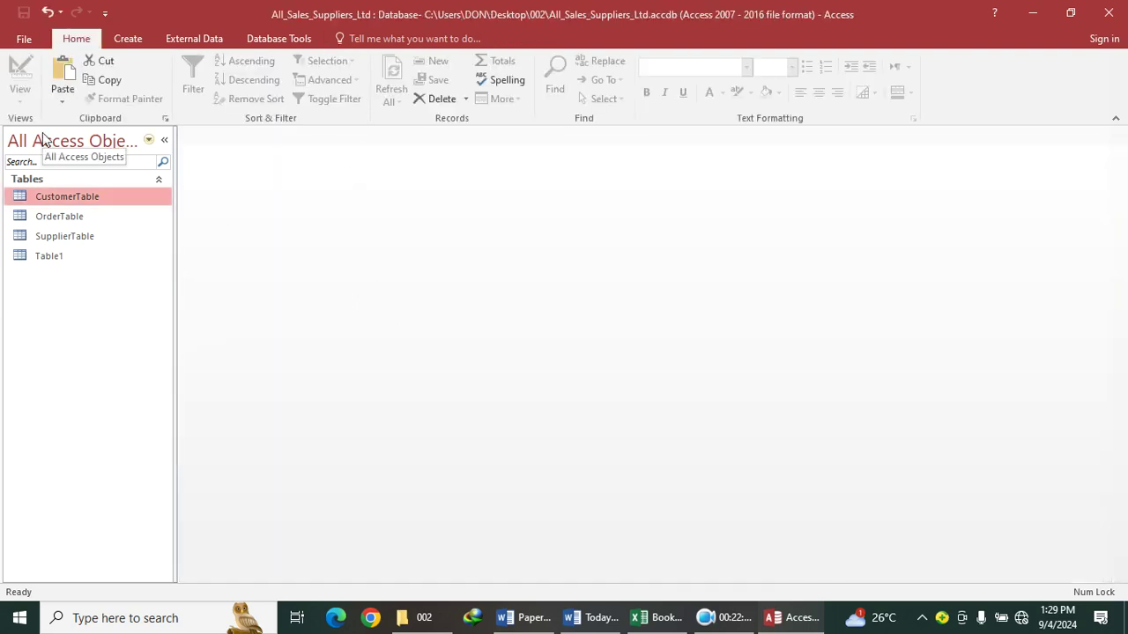
# Check the tasks in the Word exam paper, switch back to Access and open CustomerTable in Design View
pyautogui.click(529, 620)
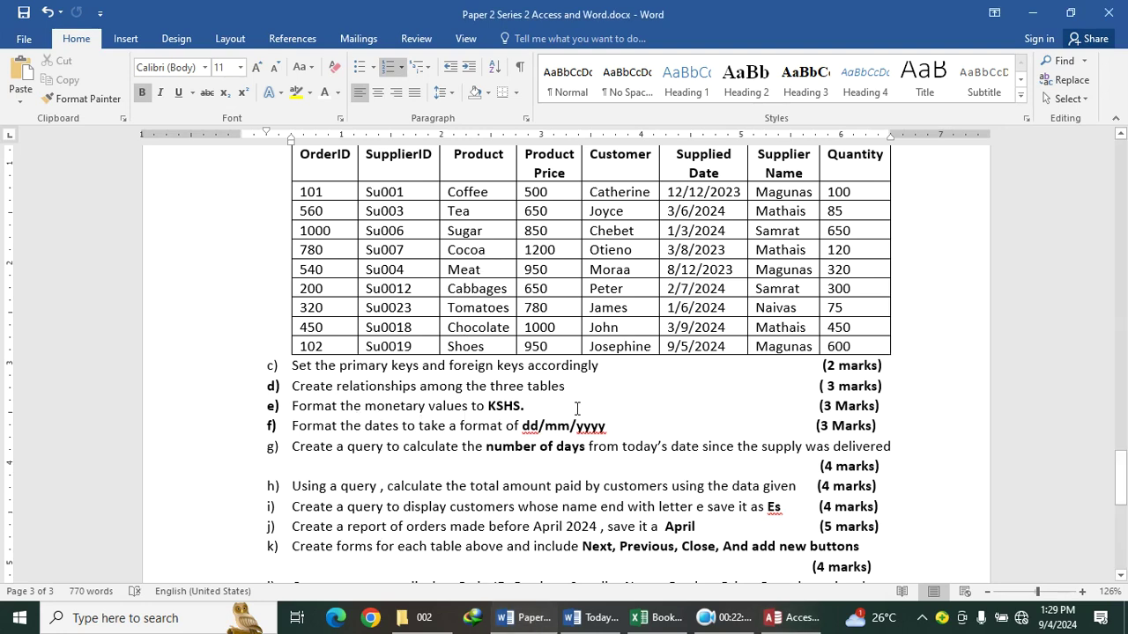
pyautogui.click(787, 619)
pyautogui.doubleClick(71, 198)
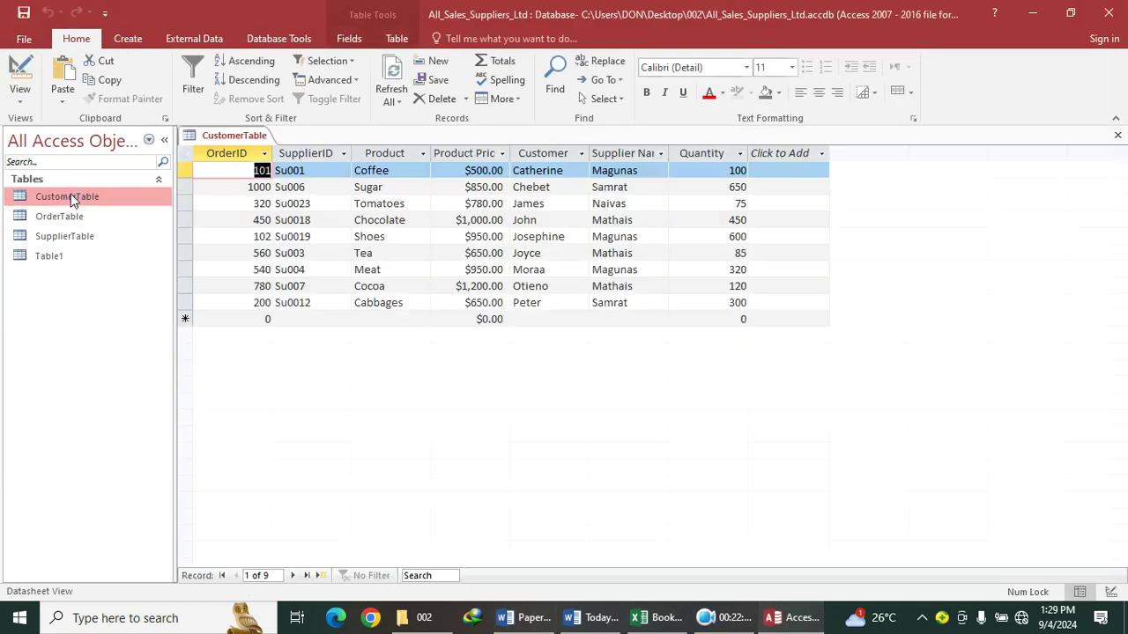
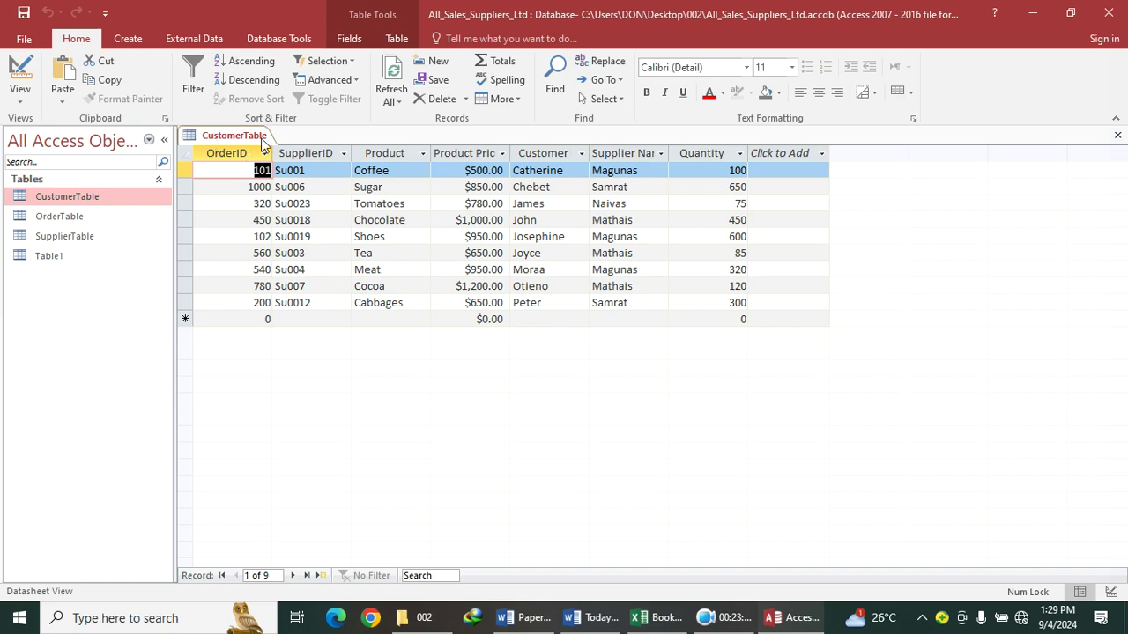
pyautogui.rightClick(232, 141)
pyautogui.click(291, 213)
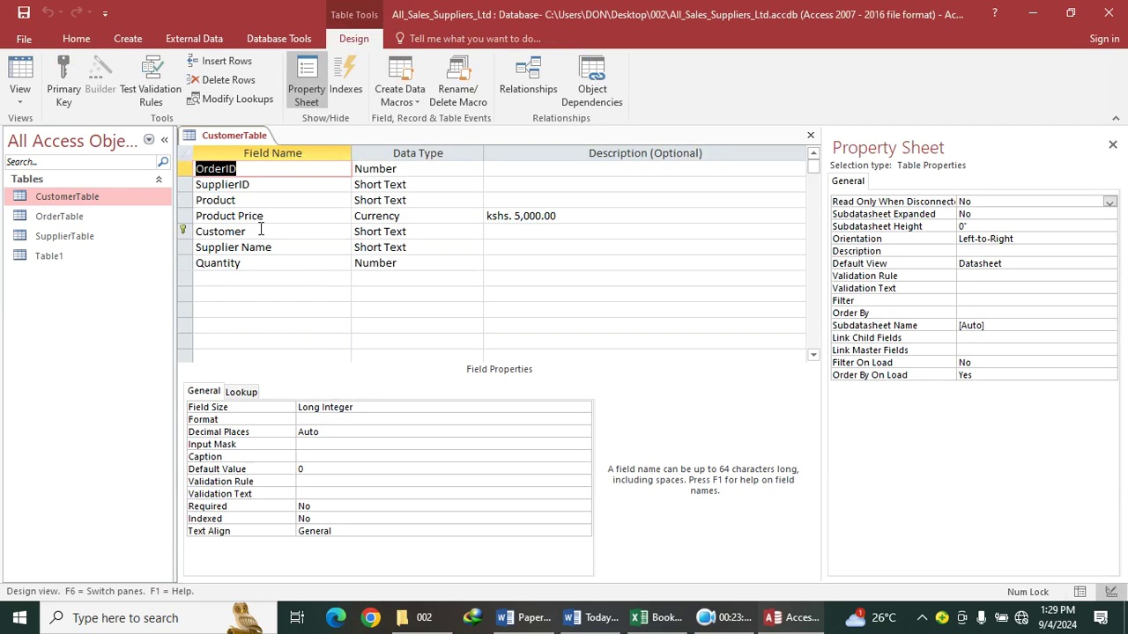
# Set CustomerTable's Product Price format to "Kshs "#,###.00, then save and close the table
pyautogui.click(260, 230)
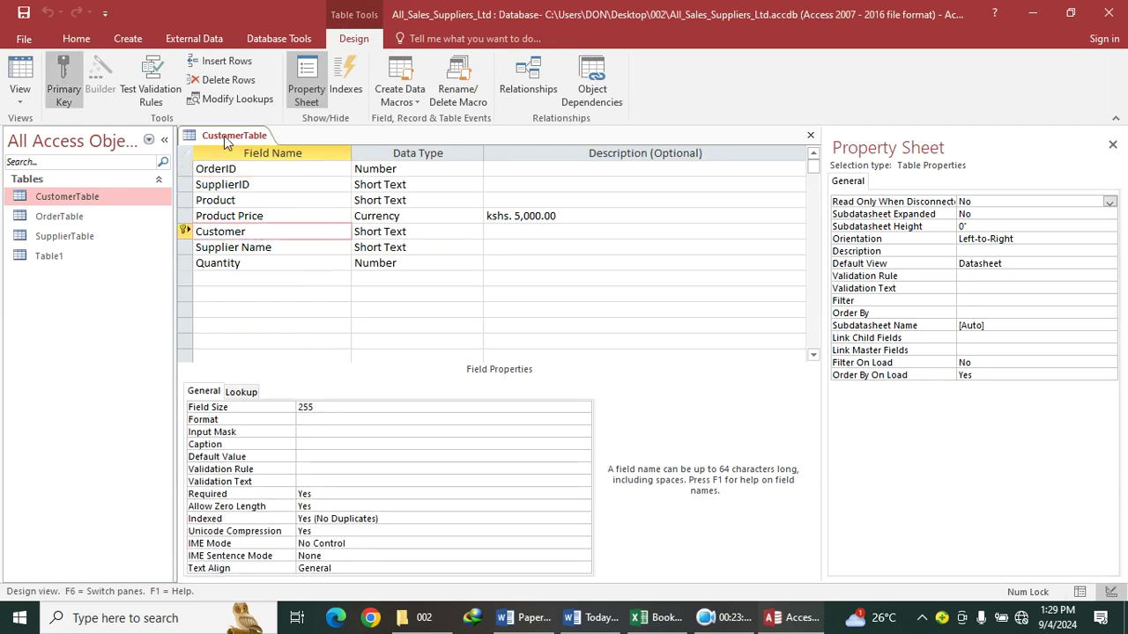
pyautogui.click(411, 216)
pyautogui.click(192, 406)
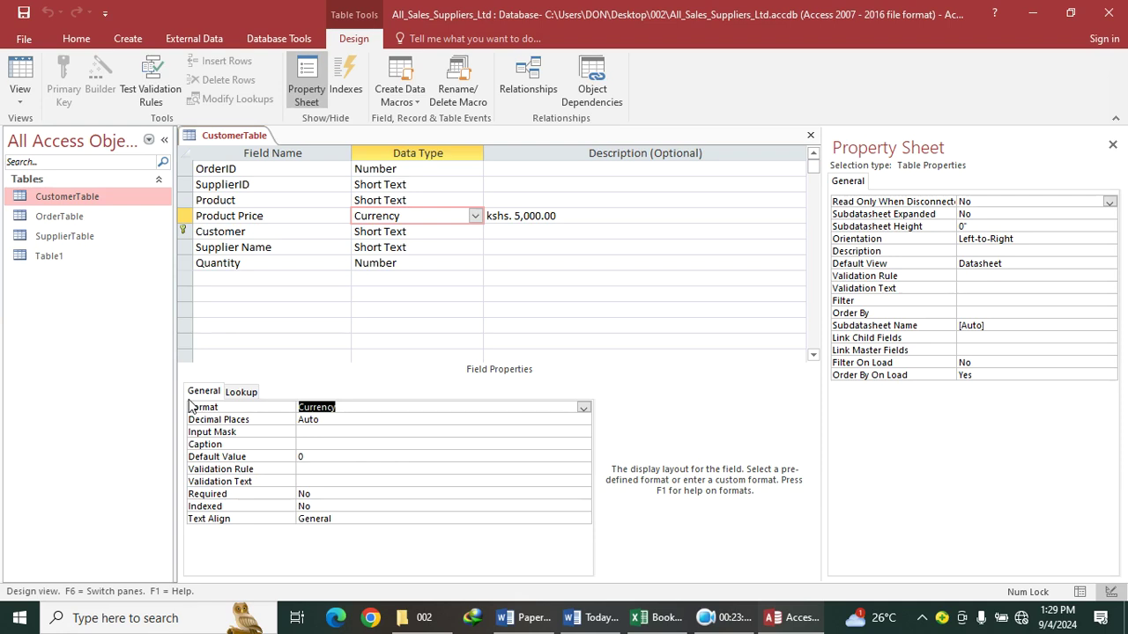
pyautogui.click(718, 617)
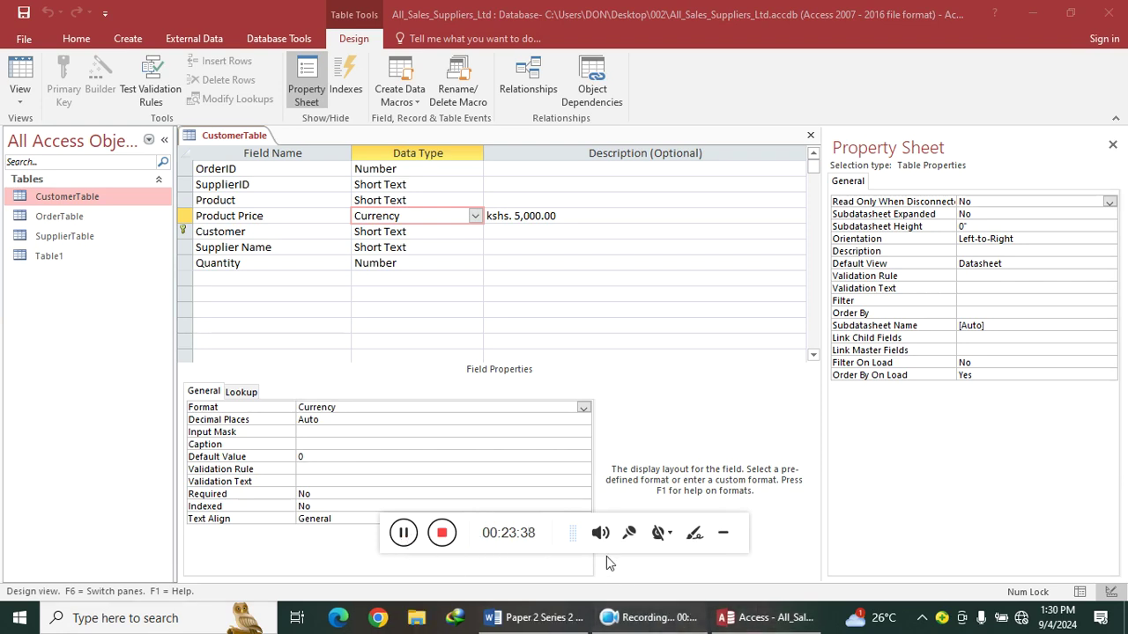
pyautogui.click(721, 536)
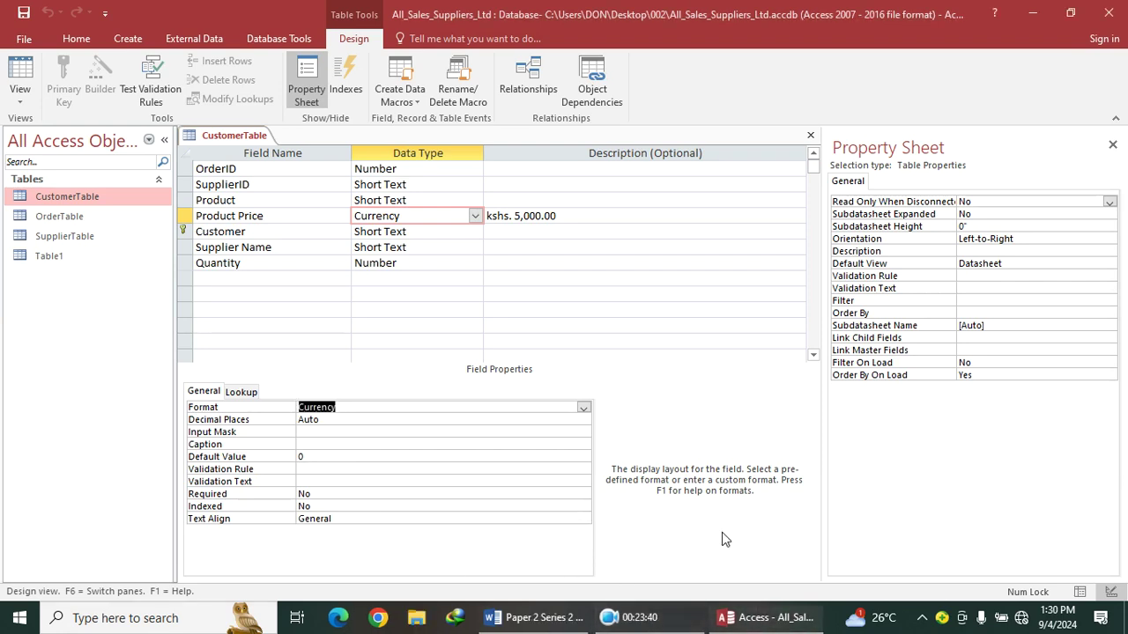
pyautogui.write('"Kshs" #,###.00')
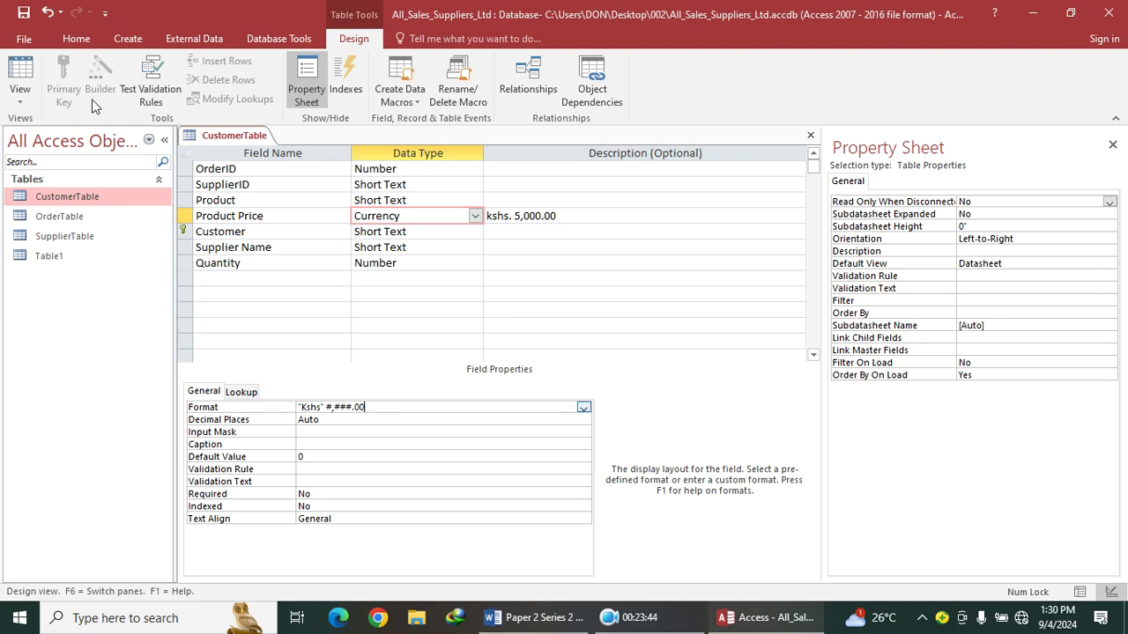
pyautogui.click(24, 13)
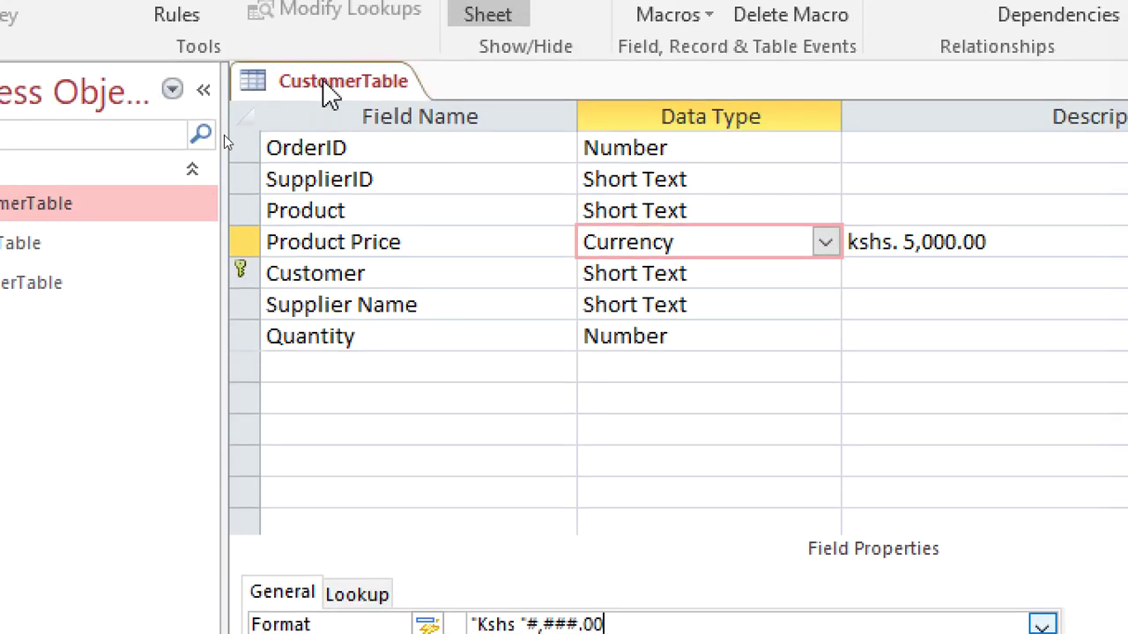
pyautogui.rightClick(322, 17)
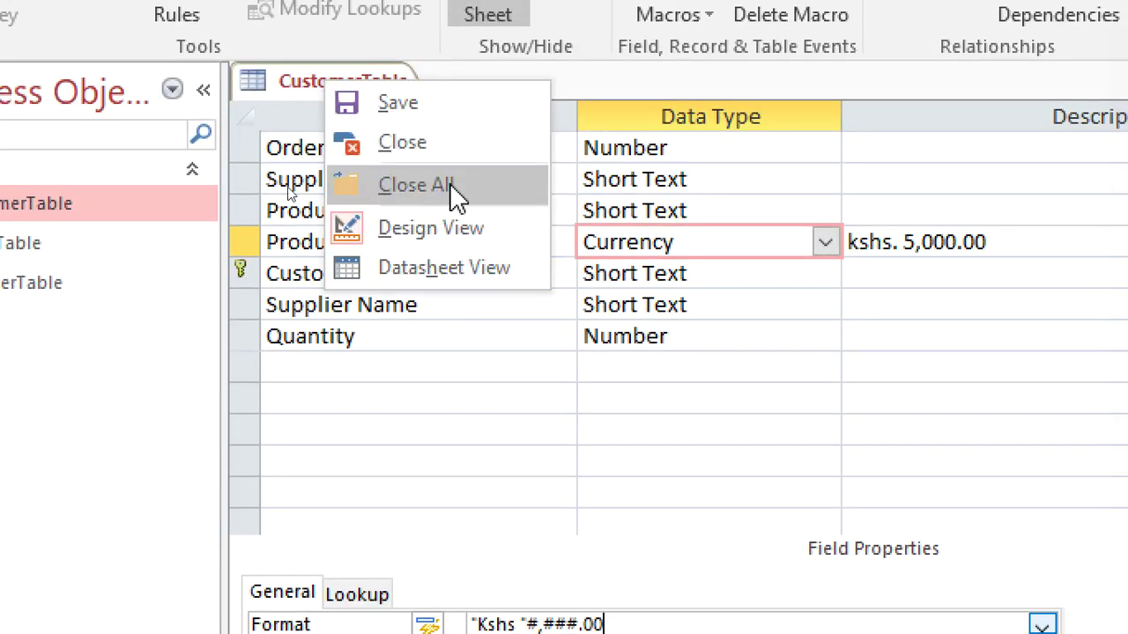
pyautogui.click(454, 115)
# Open SupplierTable in Design View, set its Product Price format to "Kshs "#,###.00 and close the table
pyautogui.doubleClick(132, 287)
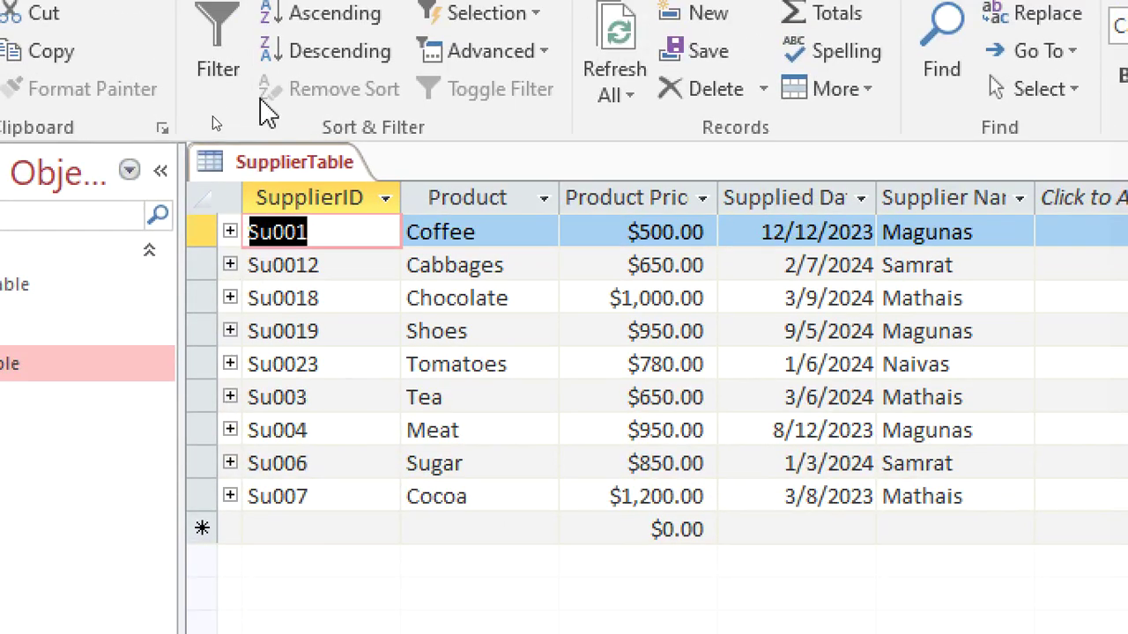
pyautogui.rightClick(184, 77)
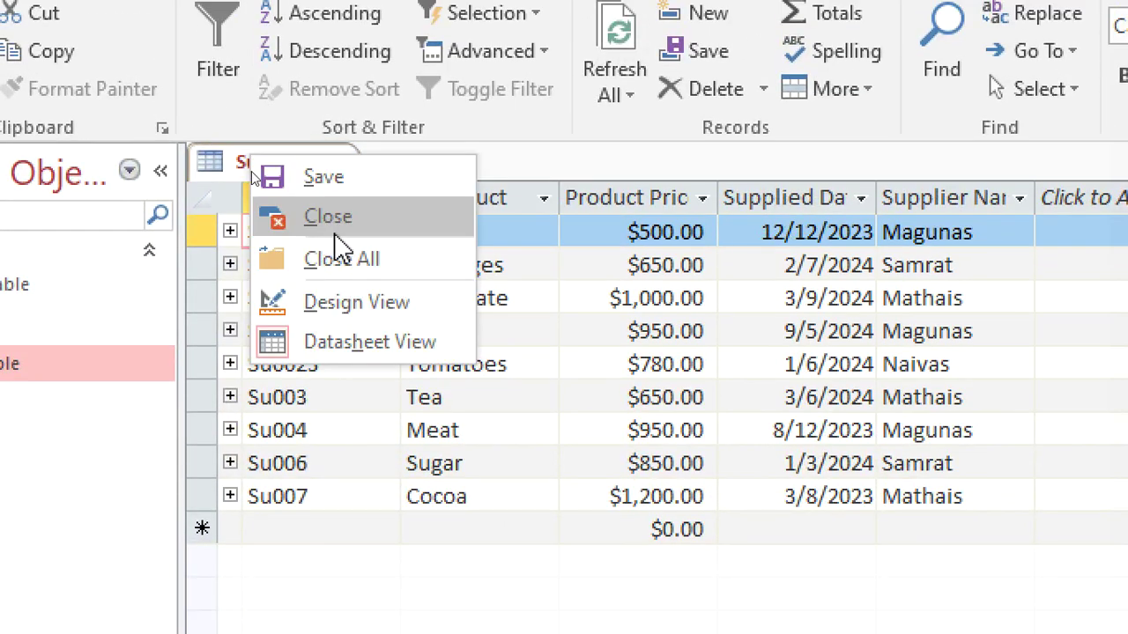
pyautogui.click(370, 302)
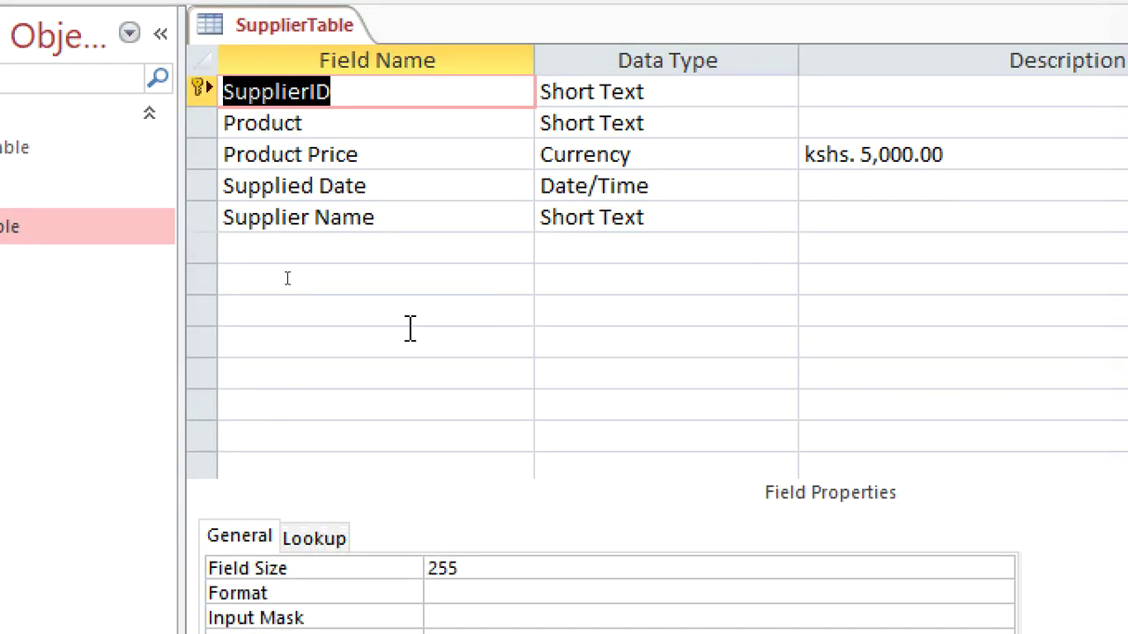
pyautogui.click(652, 159)
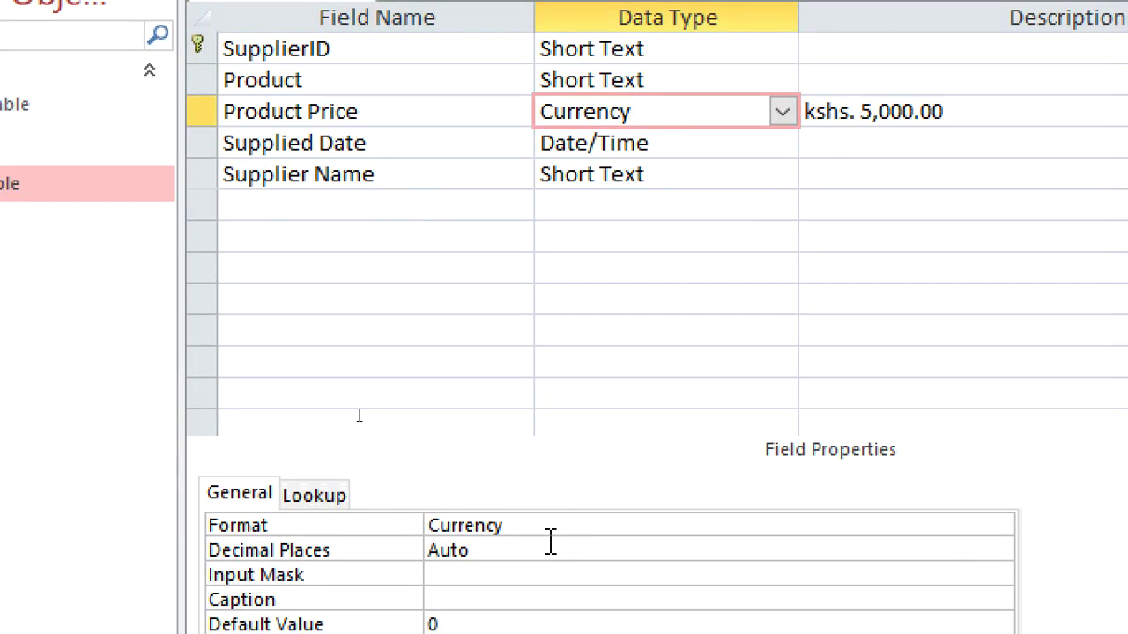
pyautogui.moveTo(550, 534); pyautogui.dragTo(406, 520)
pyautogui.write('"Kshs "#,###.00')
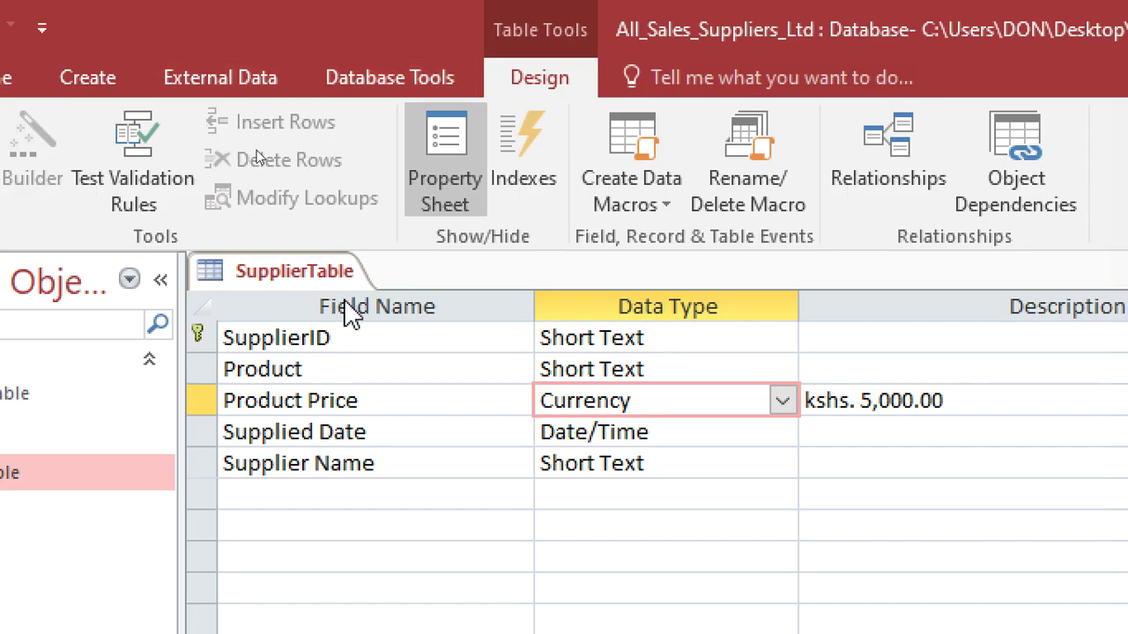
pyautogui.rightClick(317, 277)
pyautogui.click(388, 336)
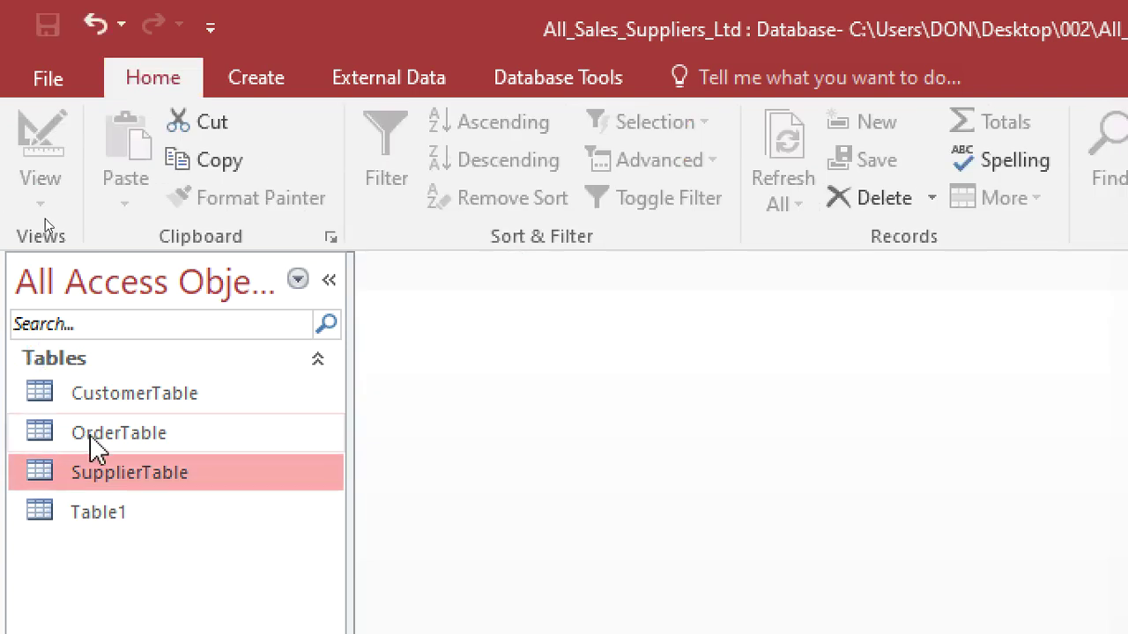
# Open OrderTable in Design View, set its Product Price format to "Kshs "#,###.00 and close the table
pyautogui.rightClick(136, 436)
pyautogui.click(145, 493)
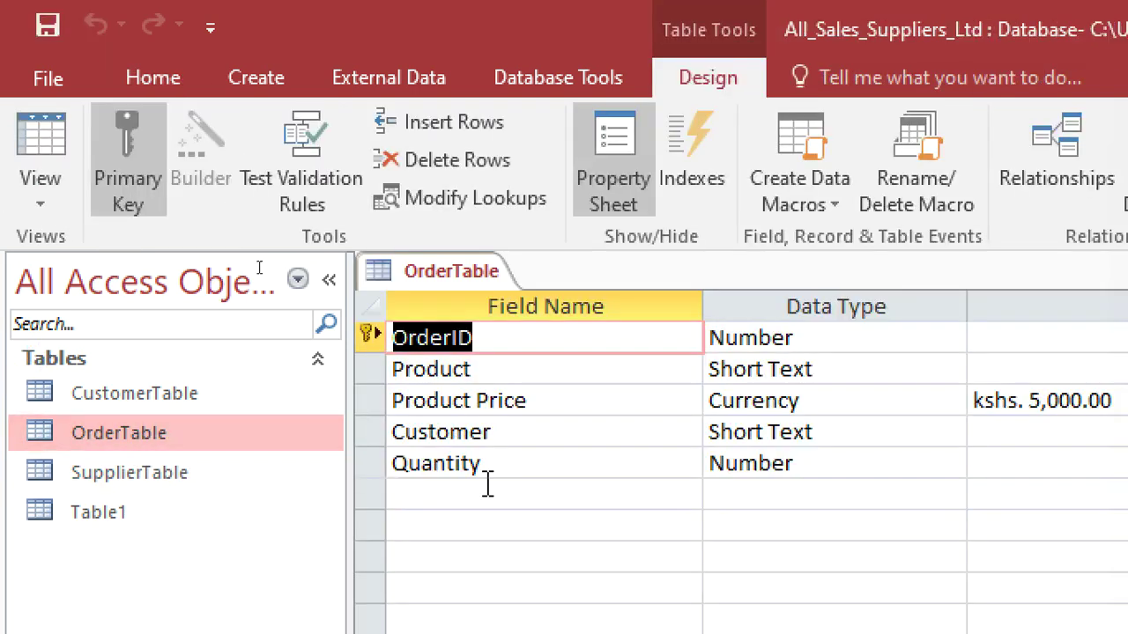
pyautogui.click(840, 392)
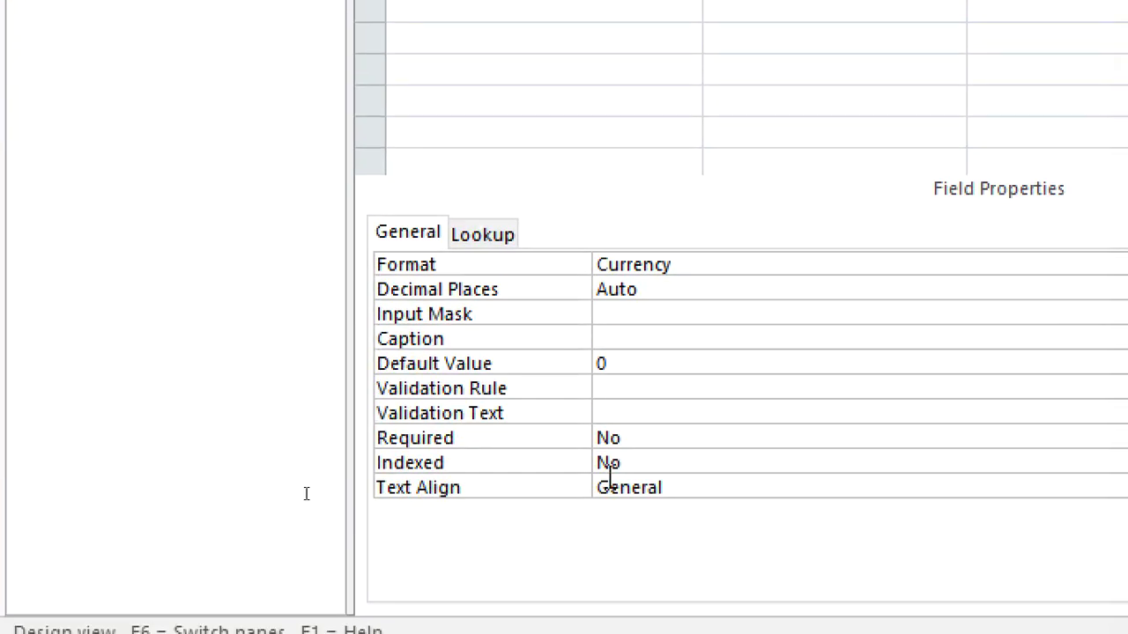
pyautogui.moveTo(718, 273); pyautogui.dragTo(597, 267)
pyautogui.write('"Kshs "#,###.00')
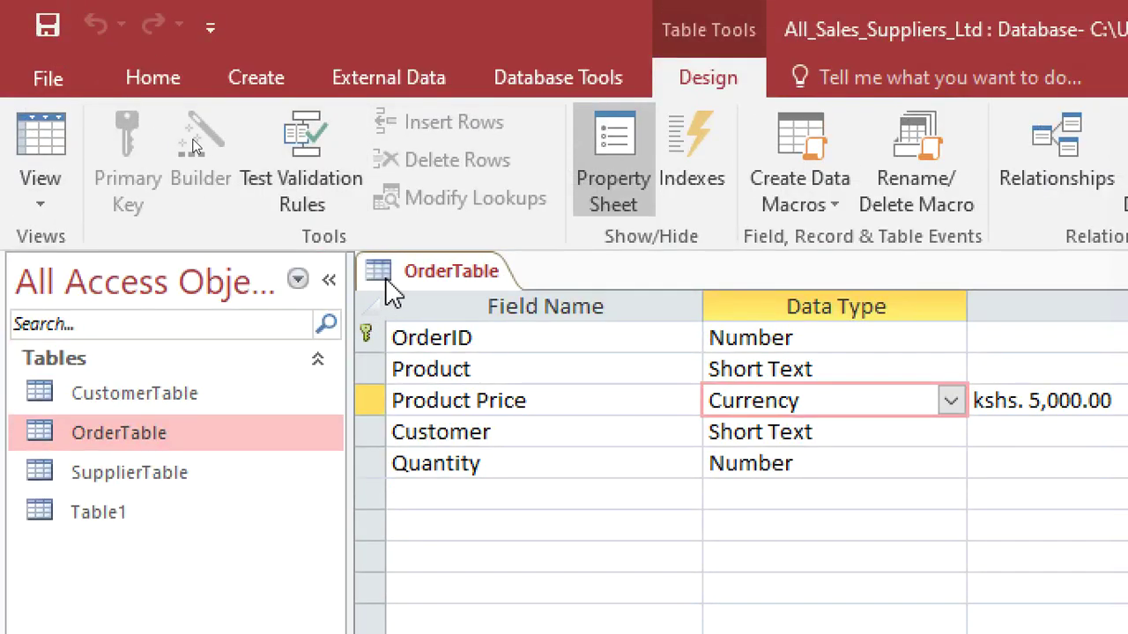
pyautogui.rightClick(388, 275)
pyautogui.click(519, 342)
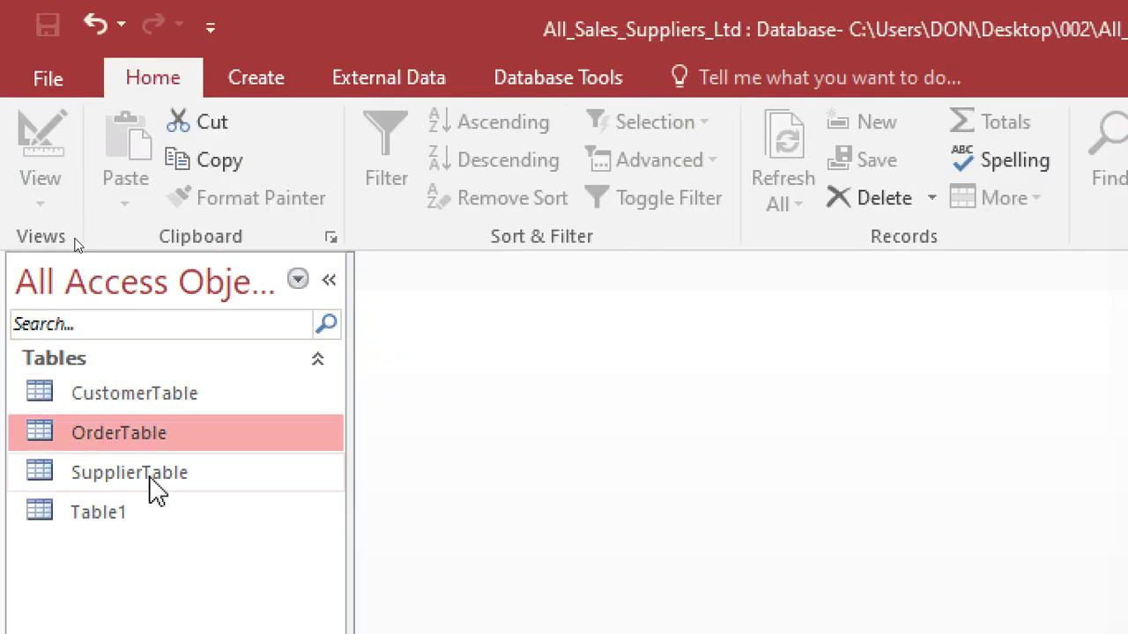
# Open CustomerTable in Datasheet View to check the format of its product prices
pyautogui.doubleClick(173, 398)
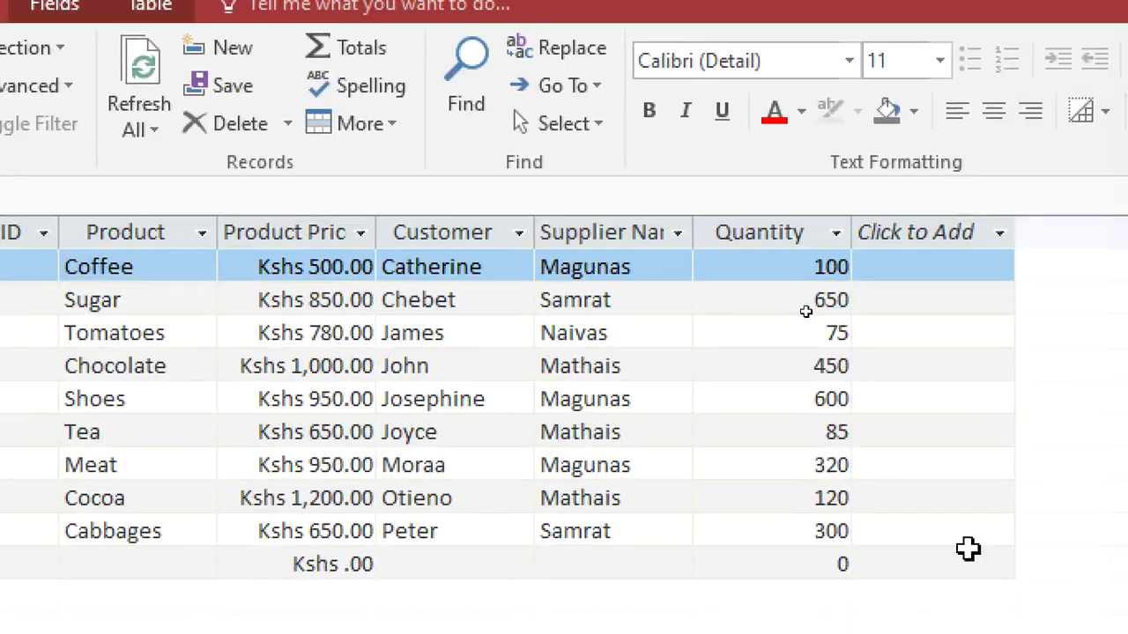
# Widen the Product Price column in CustomerTable's datasheet and close the table
pyautogui.click(324, 227)
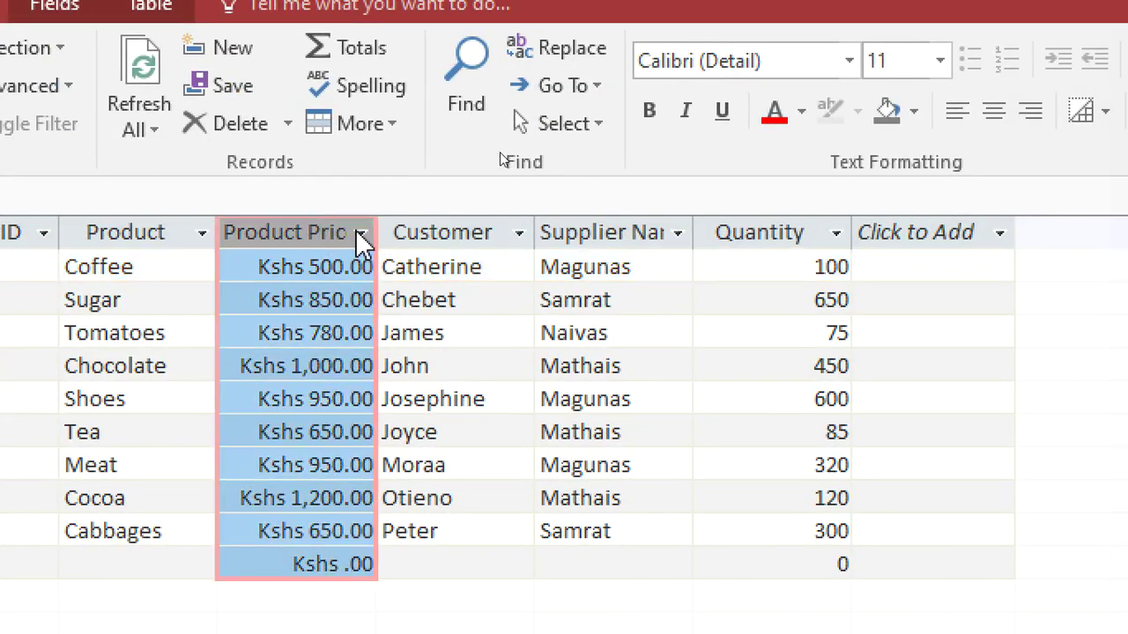
pyautogui.moveTo(376, 228); pyautogui.dragTo(497, 231)
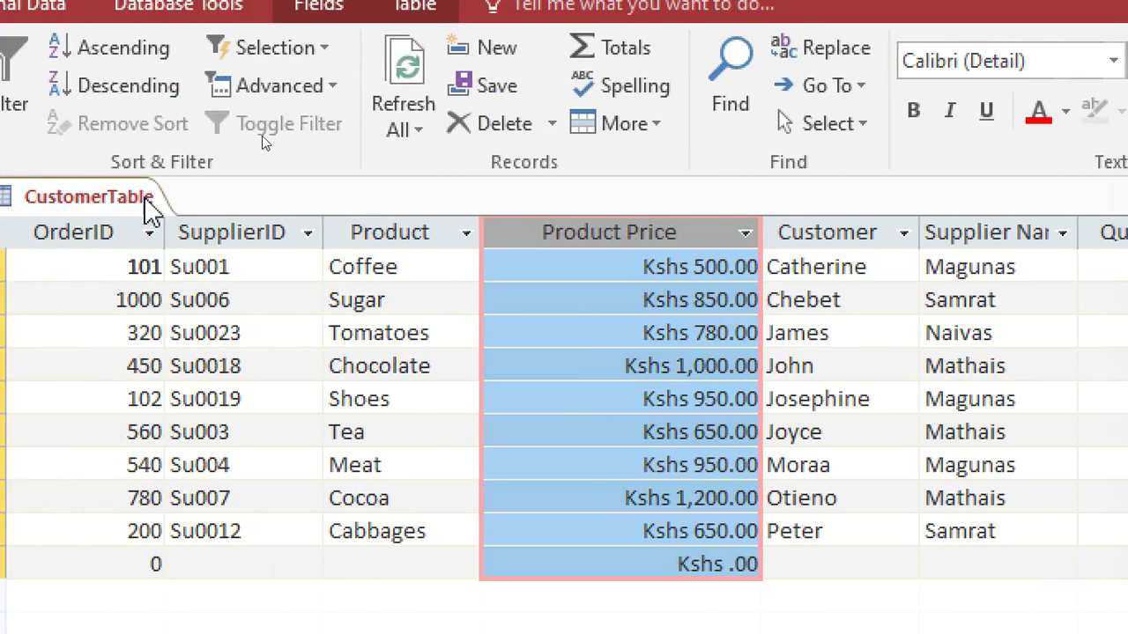
pyautogui.rightClick(132, 201)
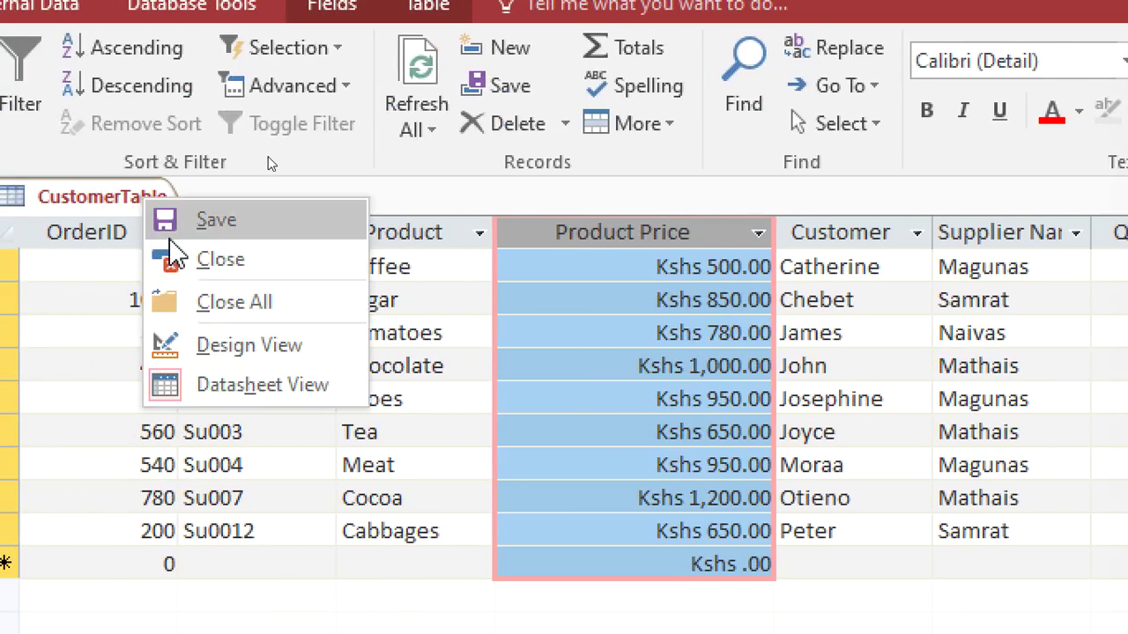
pyautogui.click(211, 304)
pyautogui.click(617, 627)
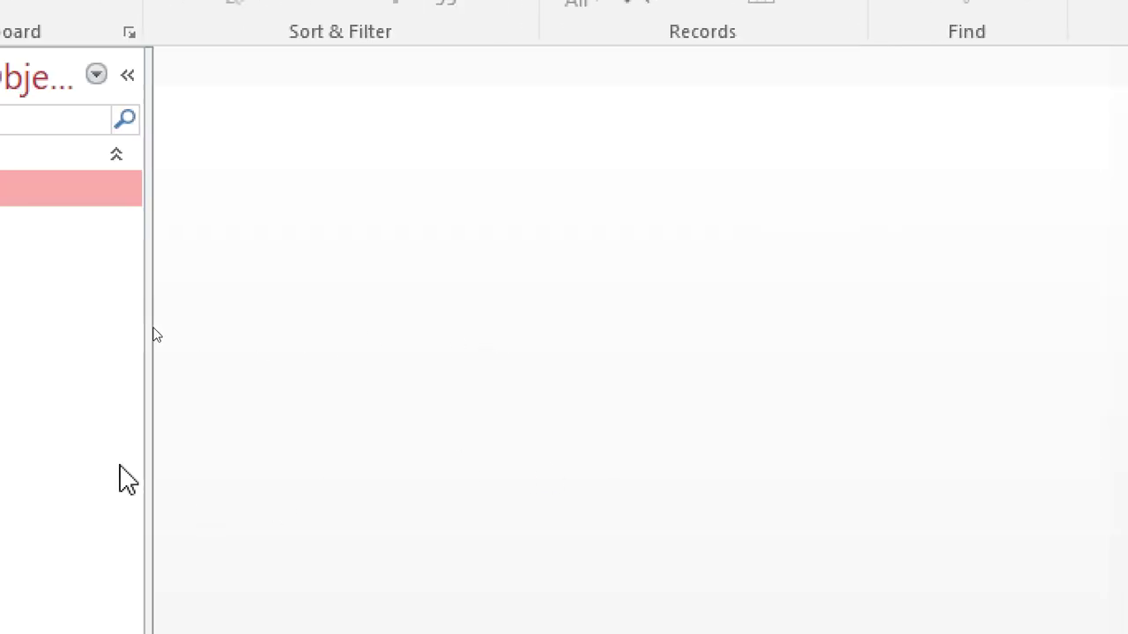
# Open SupplierTable in Design View, check the Format property of its Product Price field, and close the table
pyautogui.rightClick(173, 270)
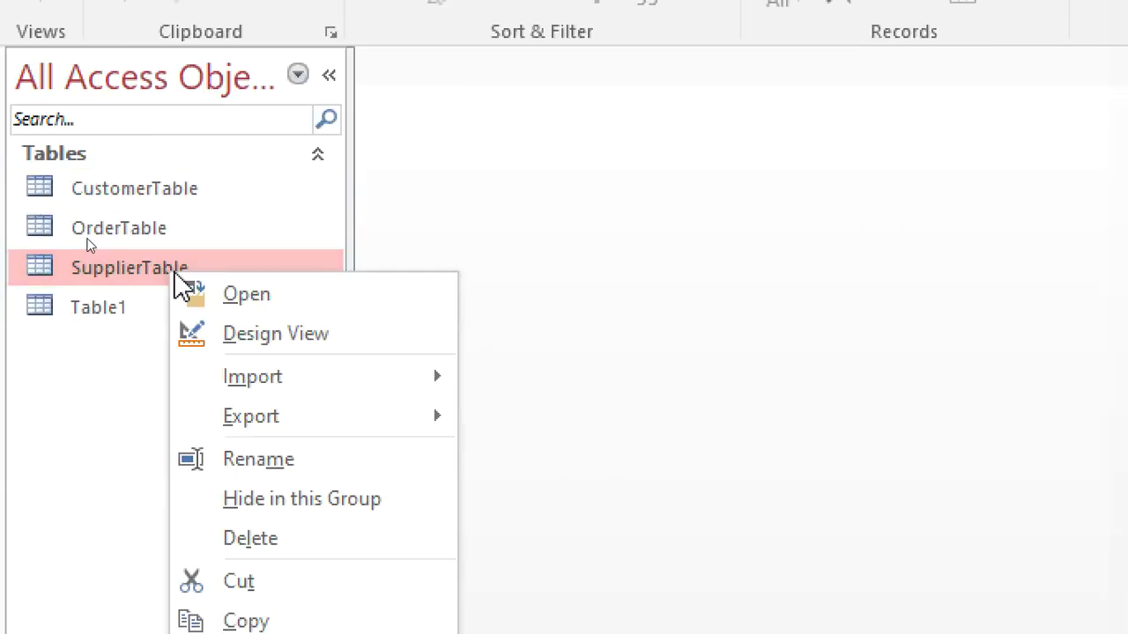
pyautogui.click(265, 335)
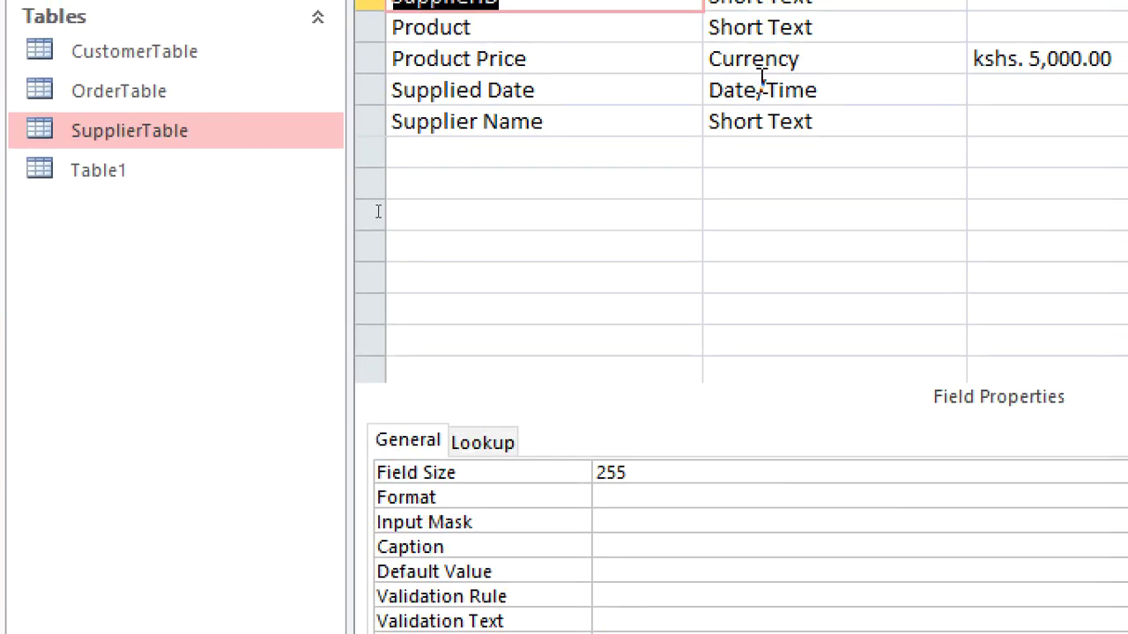
pyautogui.click(789, 80)
pyautogui.click(552, 487)
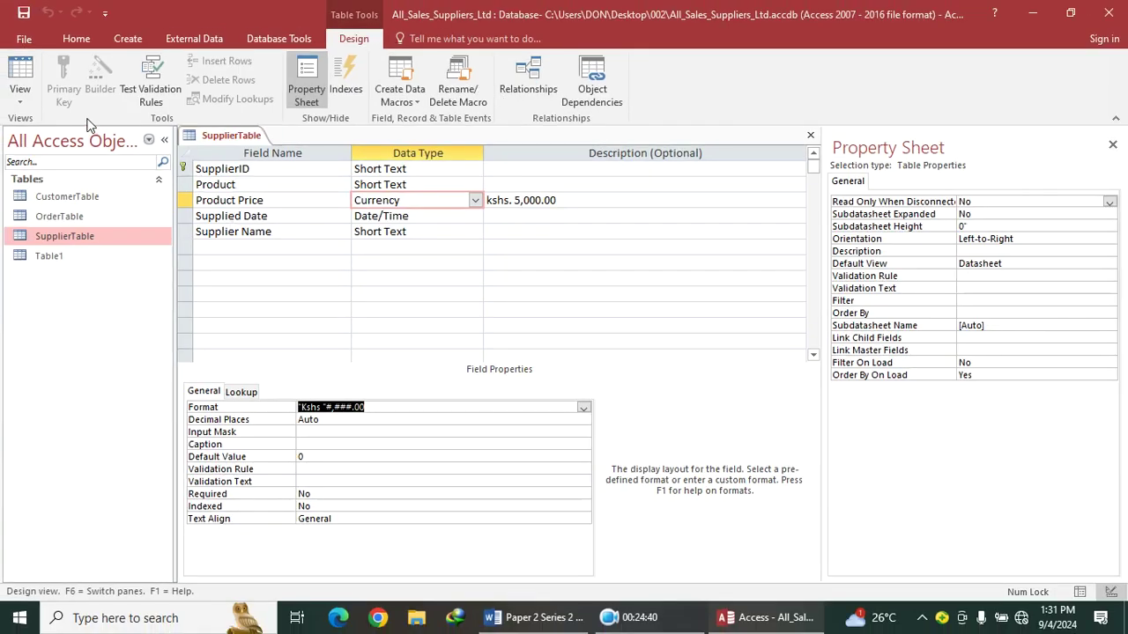
pyautogui.rightClick(210, 135)
pyautogui.click(252, 190)
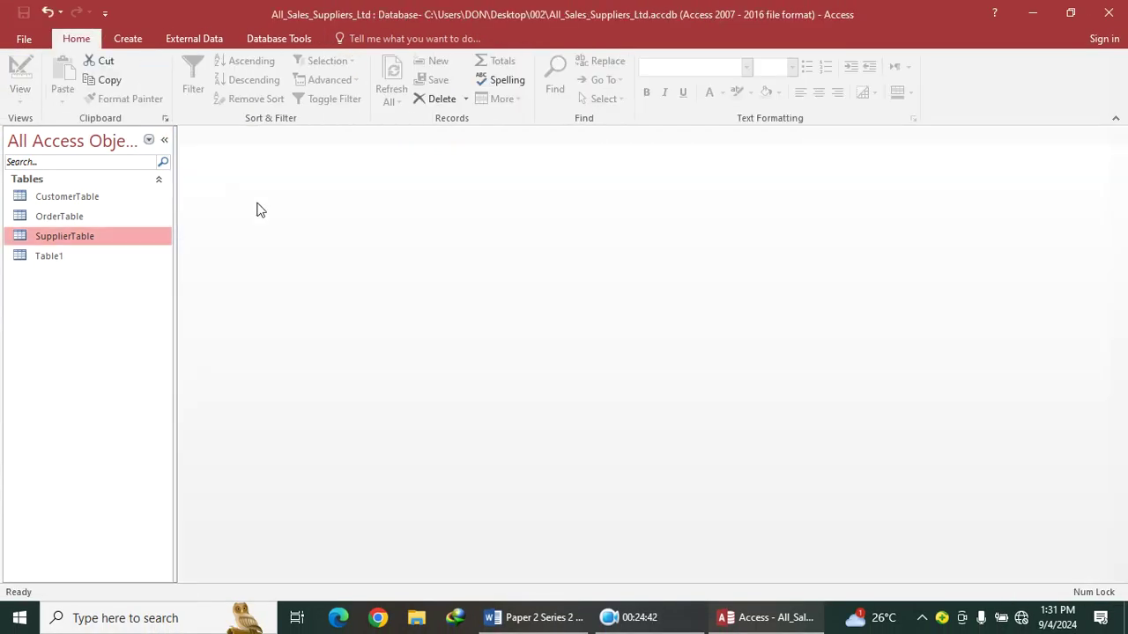
# Switch to the Word exam paper, copy the date format dd/mm/yyyy from task f, and return to the Access database
pyautogui.click(541, 621)
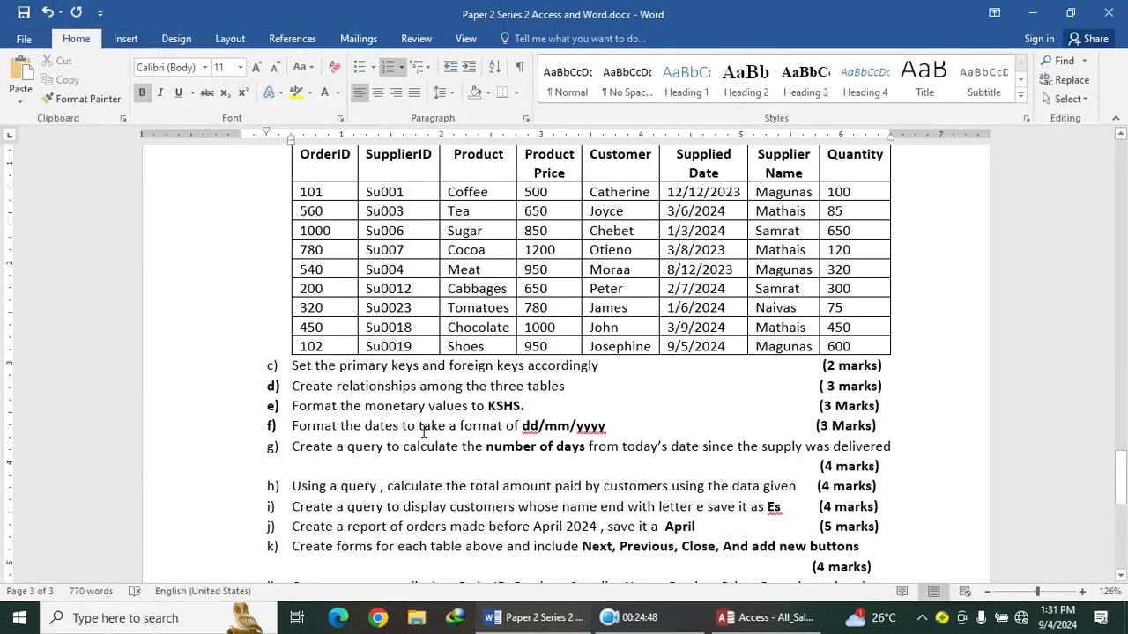
pyautogui.moveTo(610, 425); pyautogui.dragTo(523, 425)
pyautogui.hotkey('ctrl', 'c')
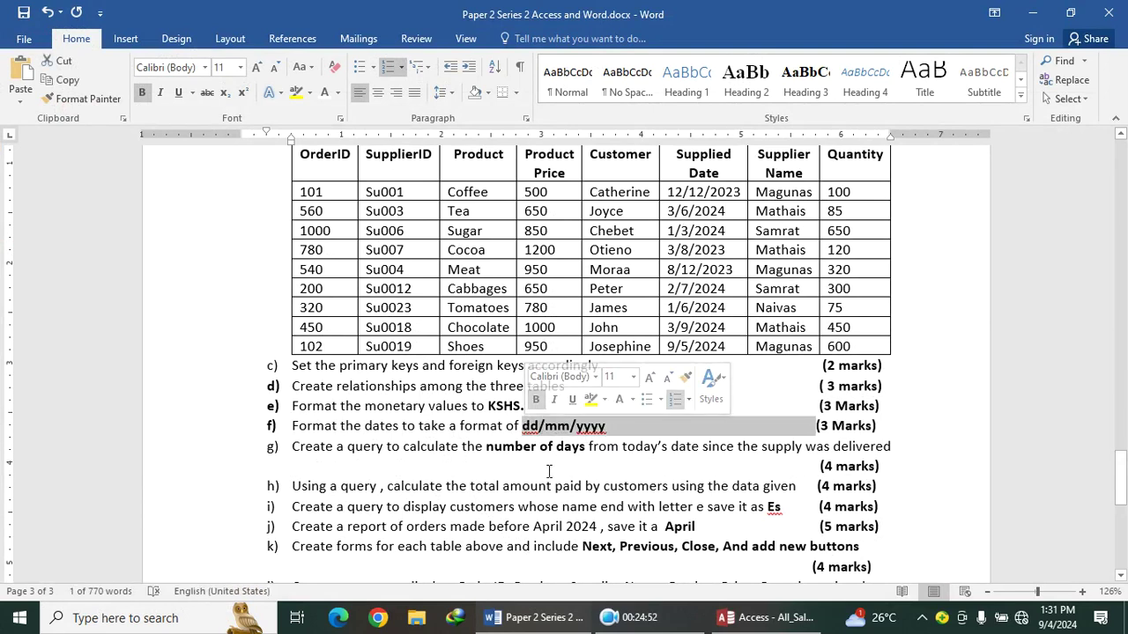
pyautogui.click(765, 618)
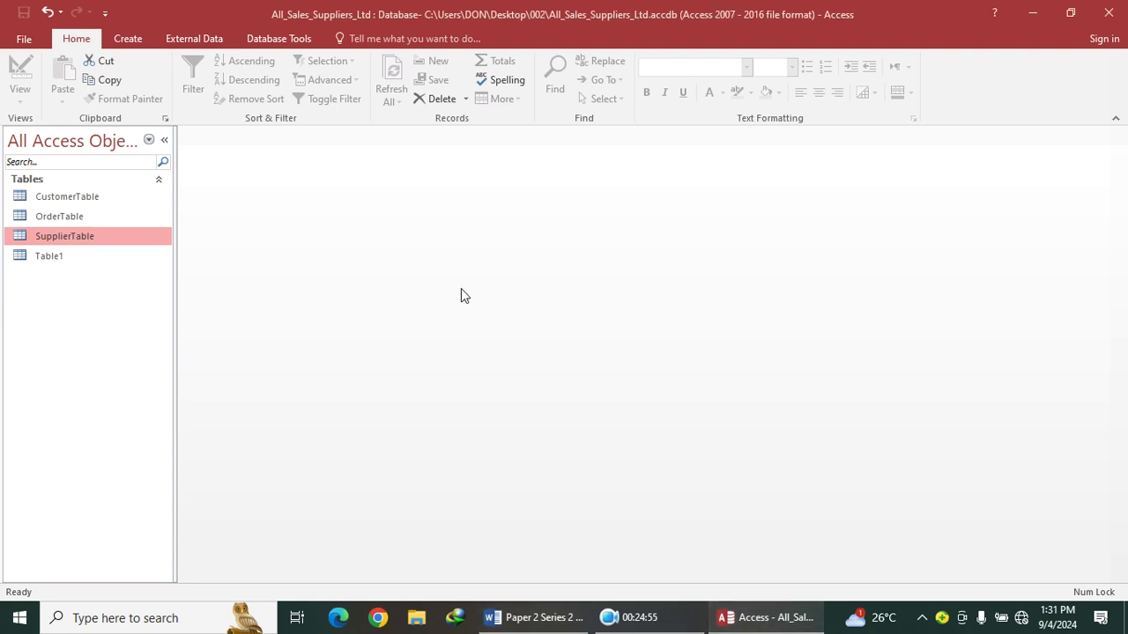
# Open OrderTable in Design View to look for a date field, and close the table
pyautogui.rightClick(85, 215)
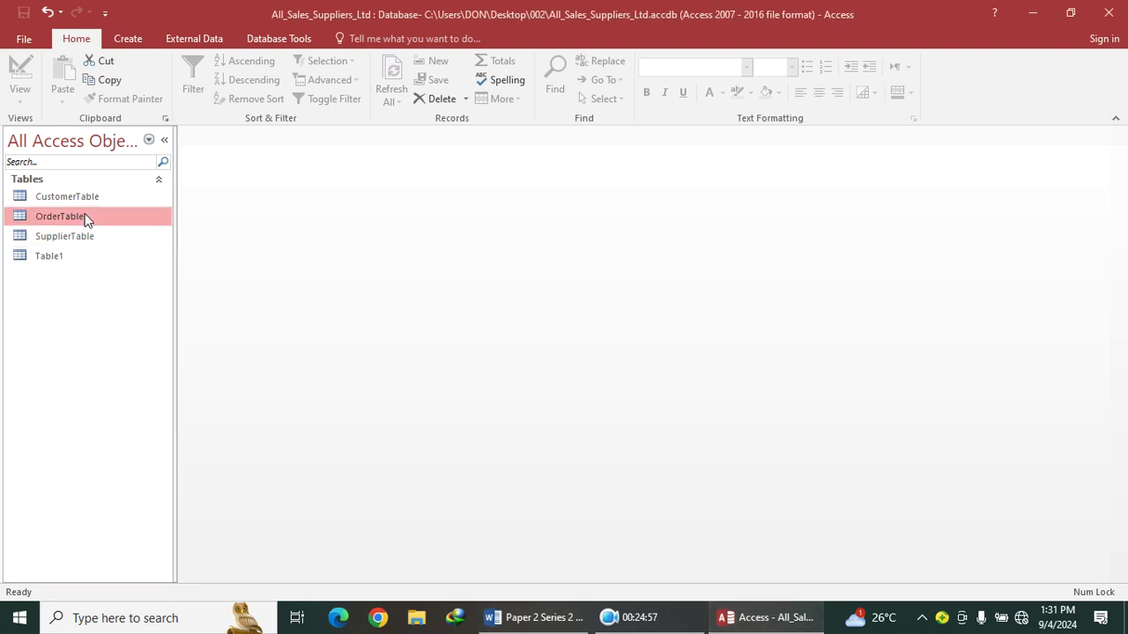
pyautogui.click(128, 244)
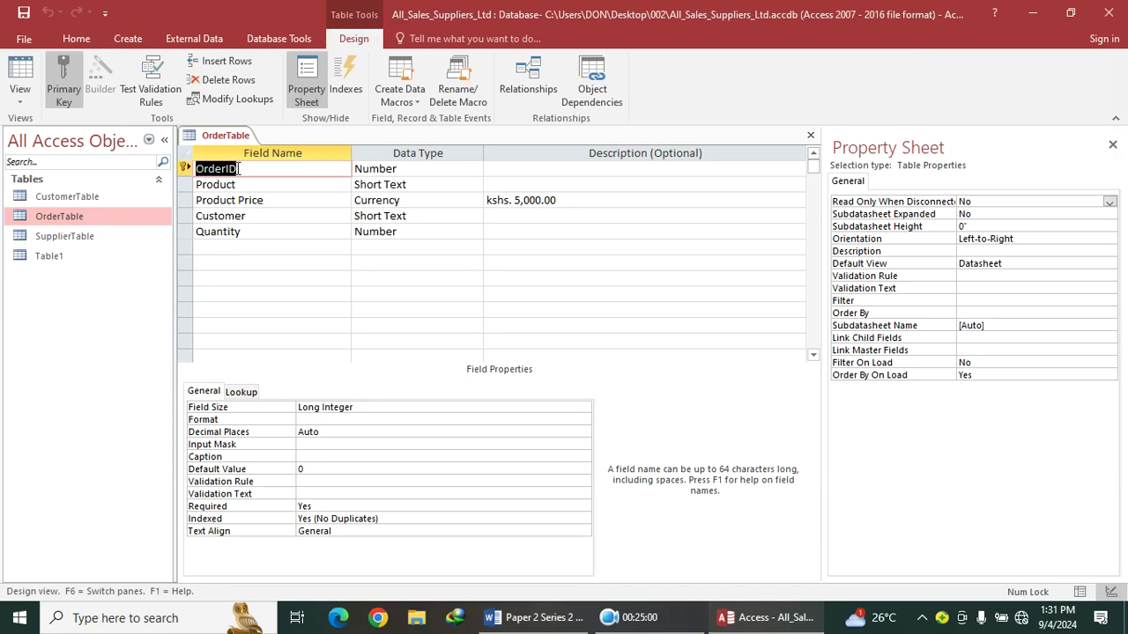
pyautogui.rightClick(220, 141)
pyautogui.click(274, 189)
# Open SupplierTable in Design View, set its Supplied Date format to dd/mm/yyyy and close the table
pyautogui.rightClick(106, 234)
pyautogui.click(146, 264)
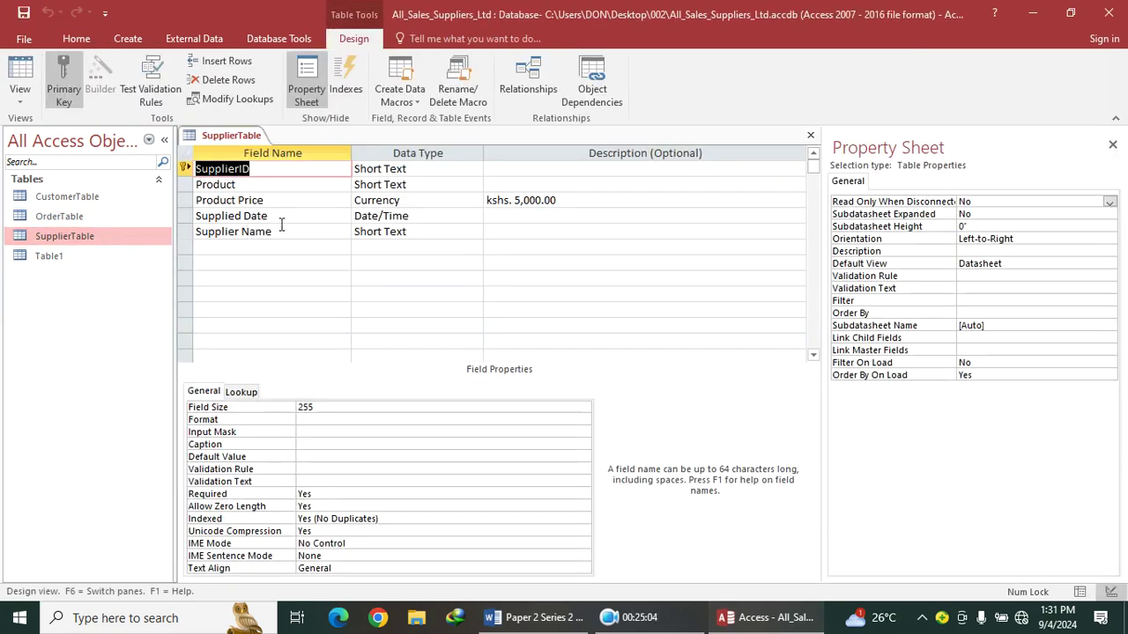
pyautogui.click(476, 215)
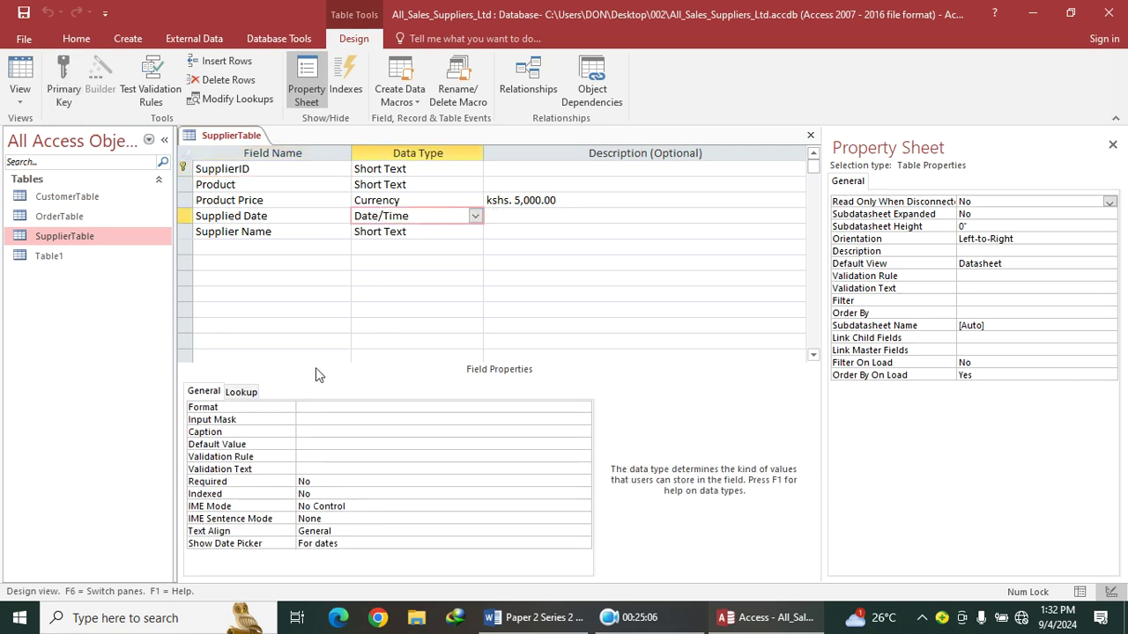
pyautogui.click(316, 405)
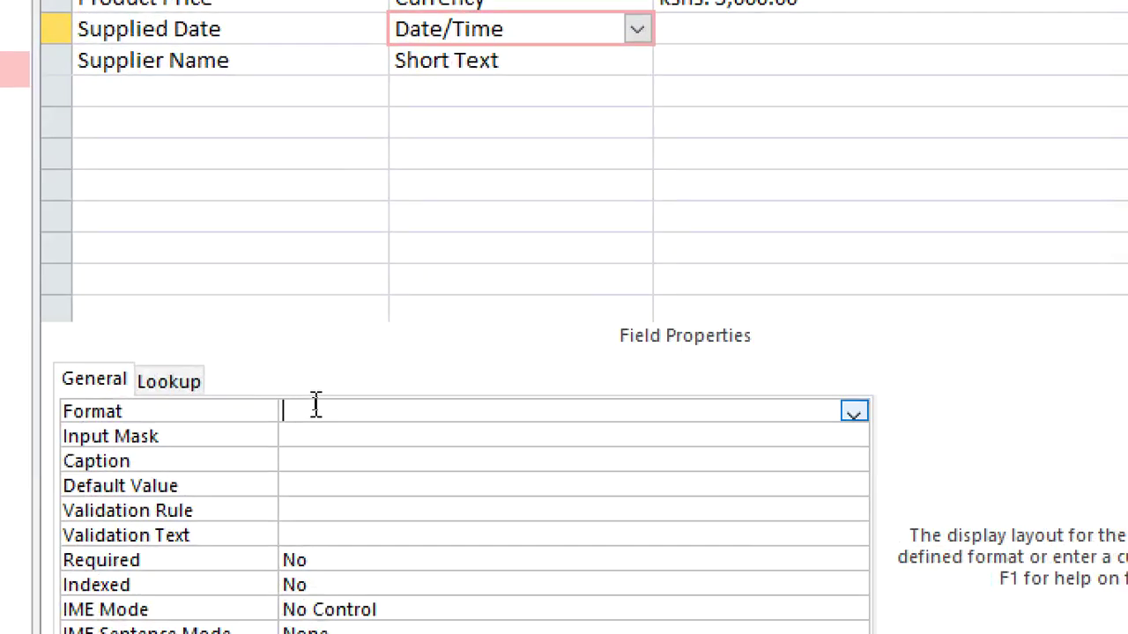
pyautogui.hotkey('ctrl', 'v')
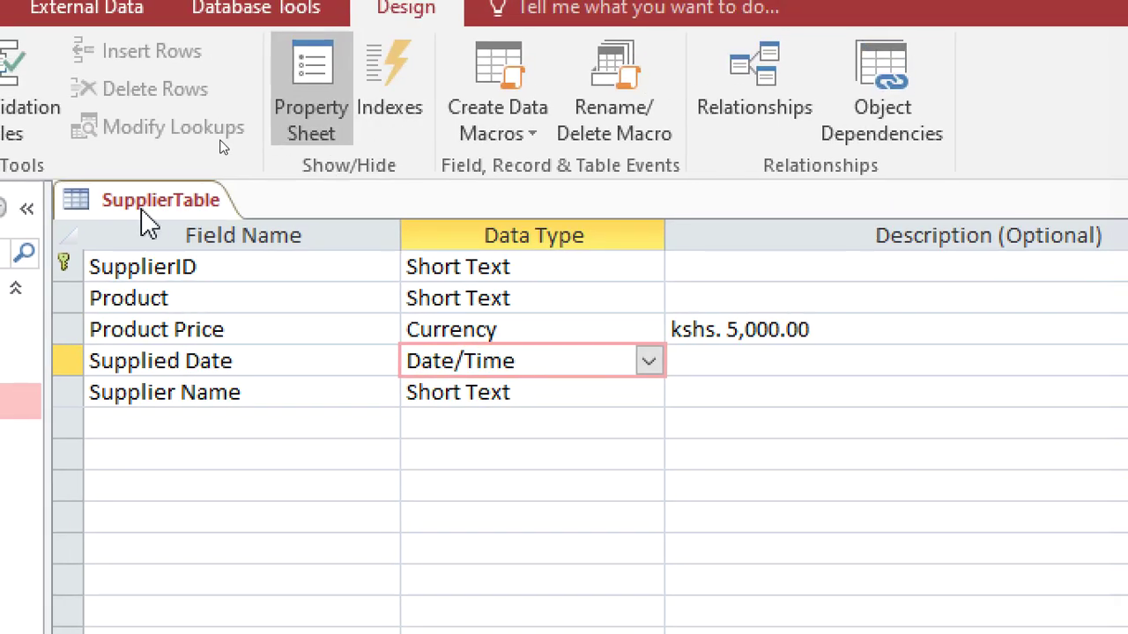
pyautogui.rightClick(144, 221)
pyautogui.click(225, 271)
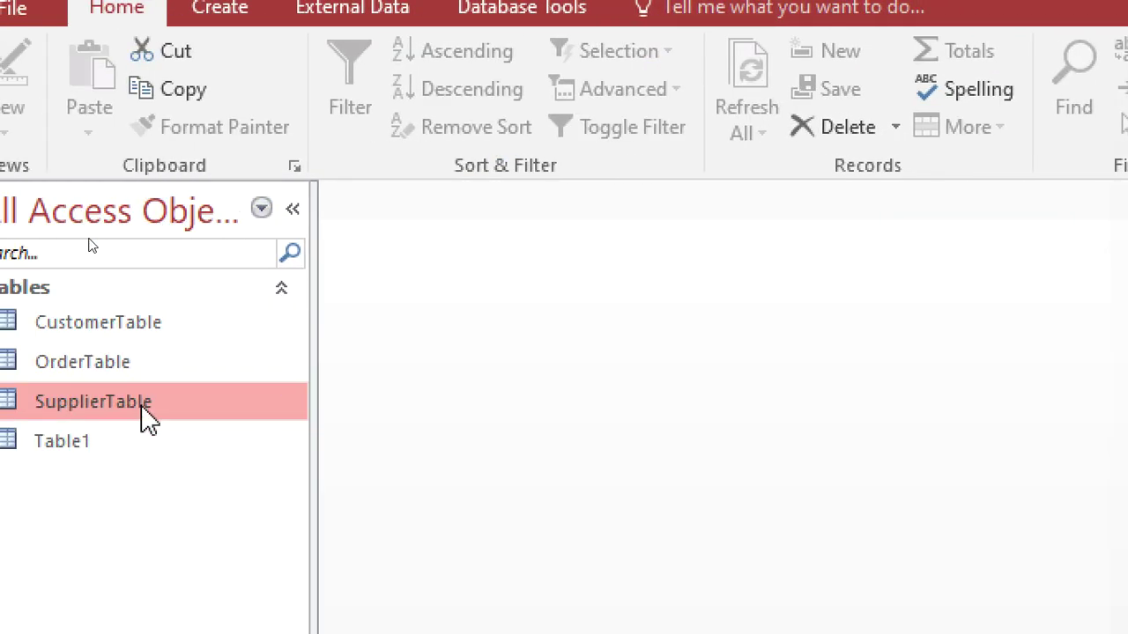
# Open SupplierTable in Datasheet View, check the supplied dates and the related records of Su001, Su0012 and Su0018, and close it
pyautogui.doubleClick(145, 420)
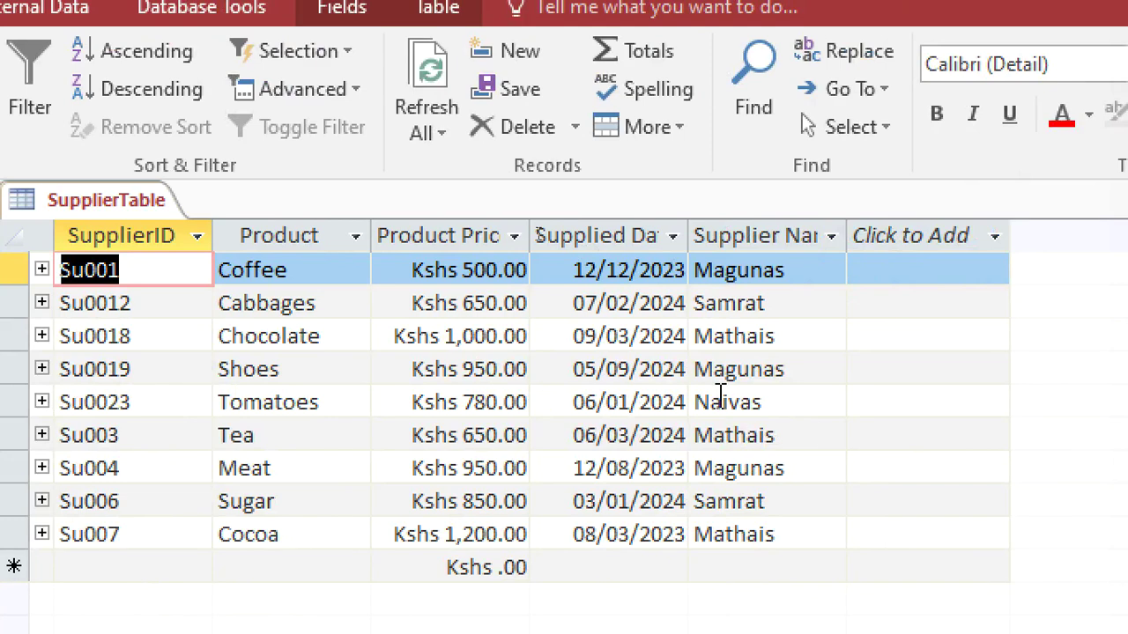
pyautogui.click(599, 233)
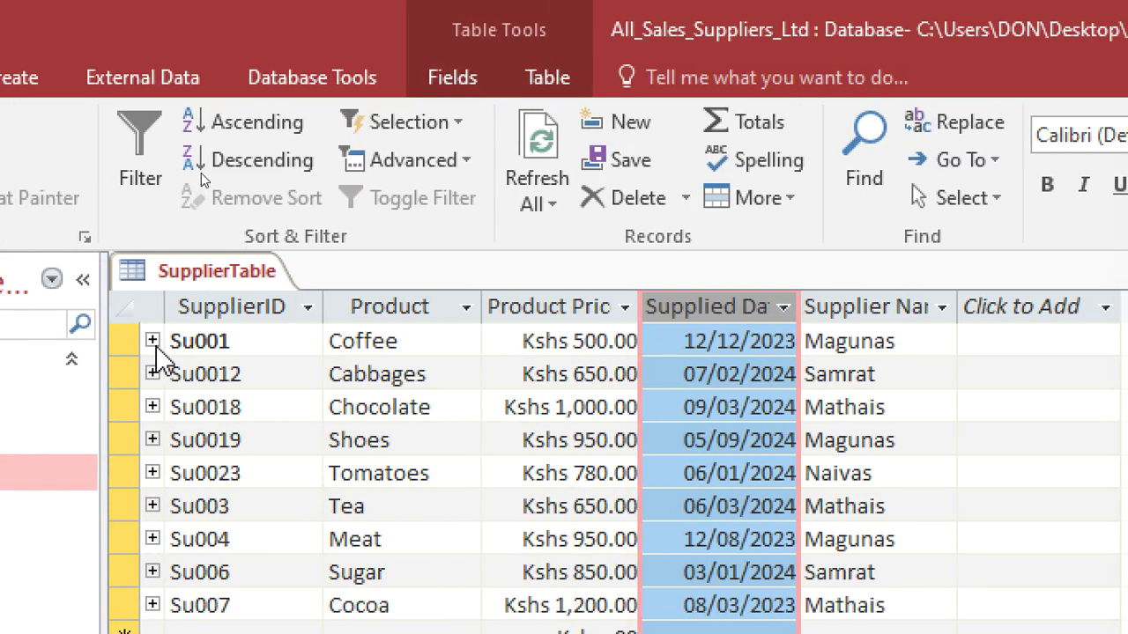
pyautogui.click(152, 341)
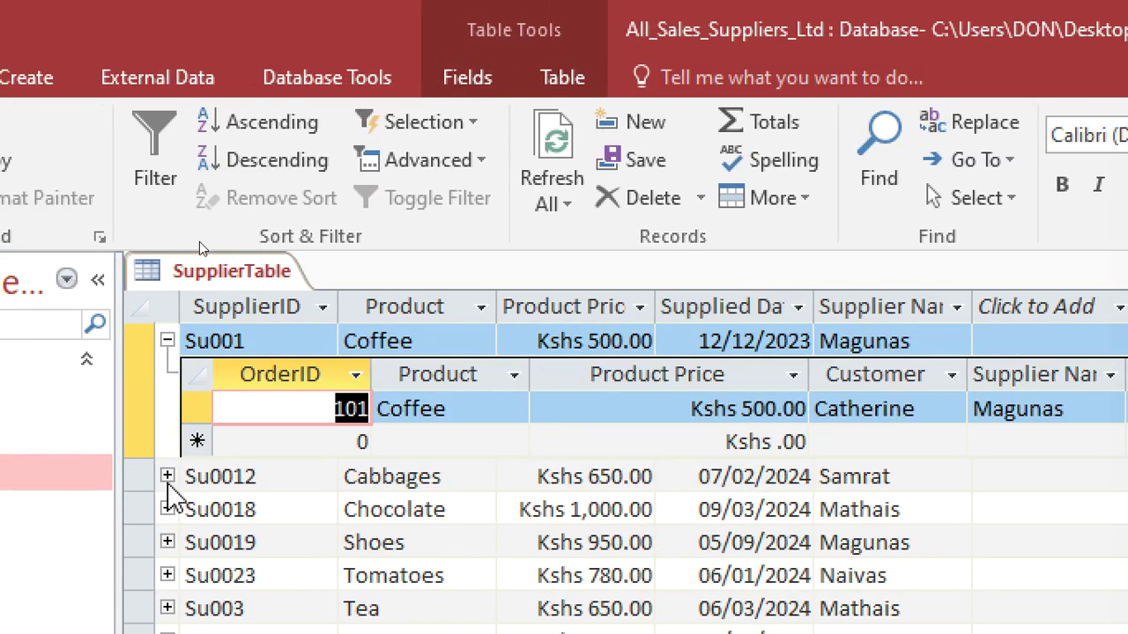
pyautogui.click(166, 477)
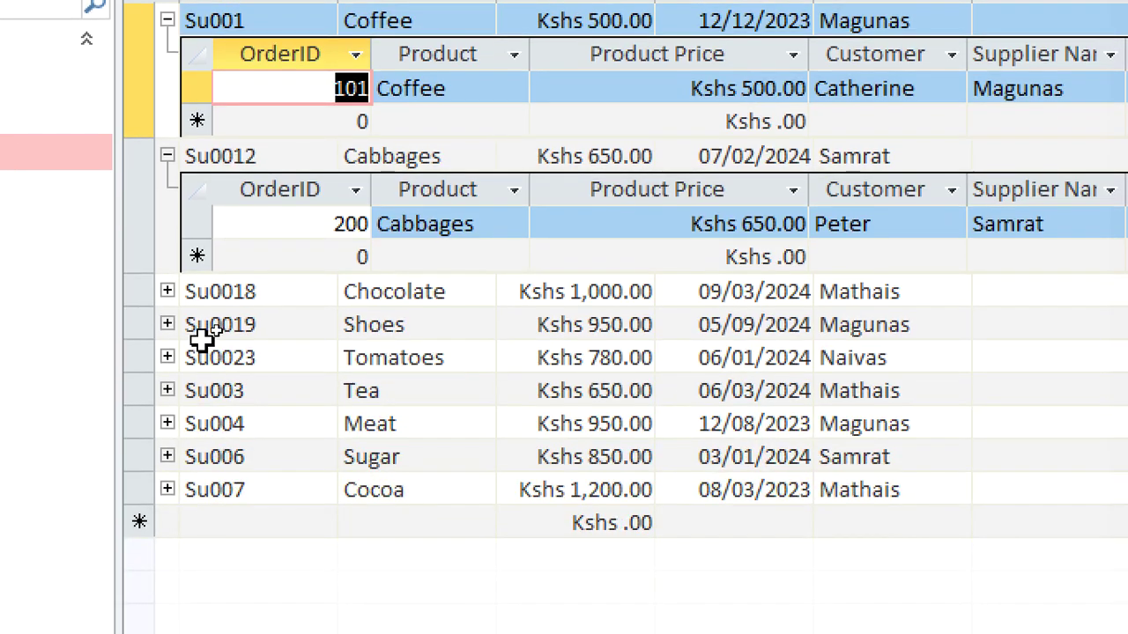
pyautogui.click(167, 292)
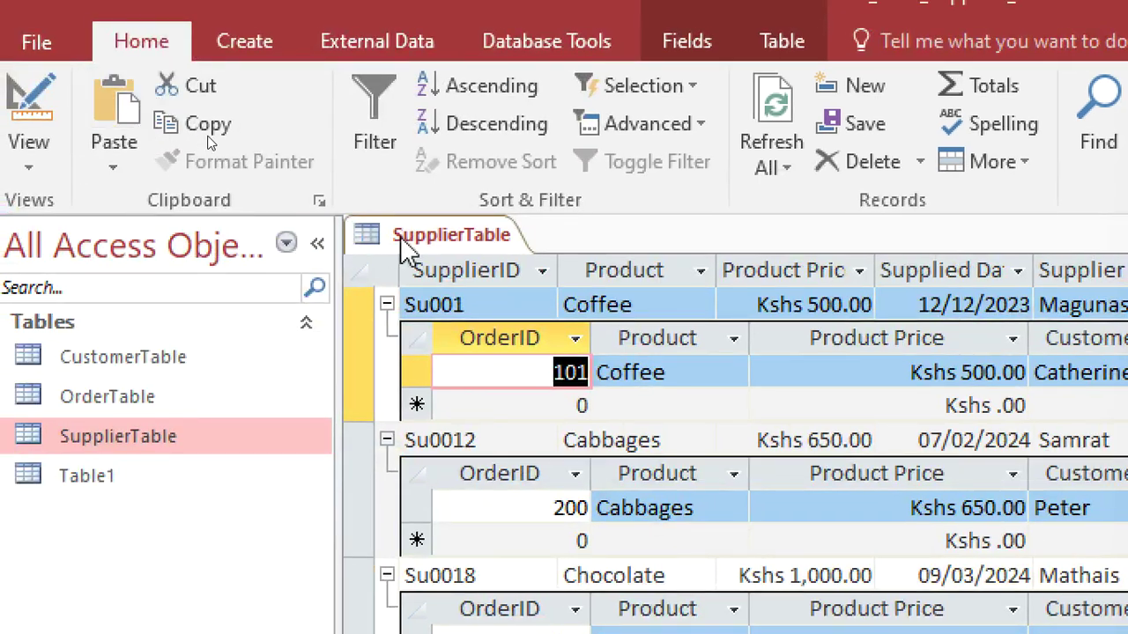
pyautogui.rightClick(409, 235)
pyautogui.click(476, 300)
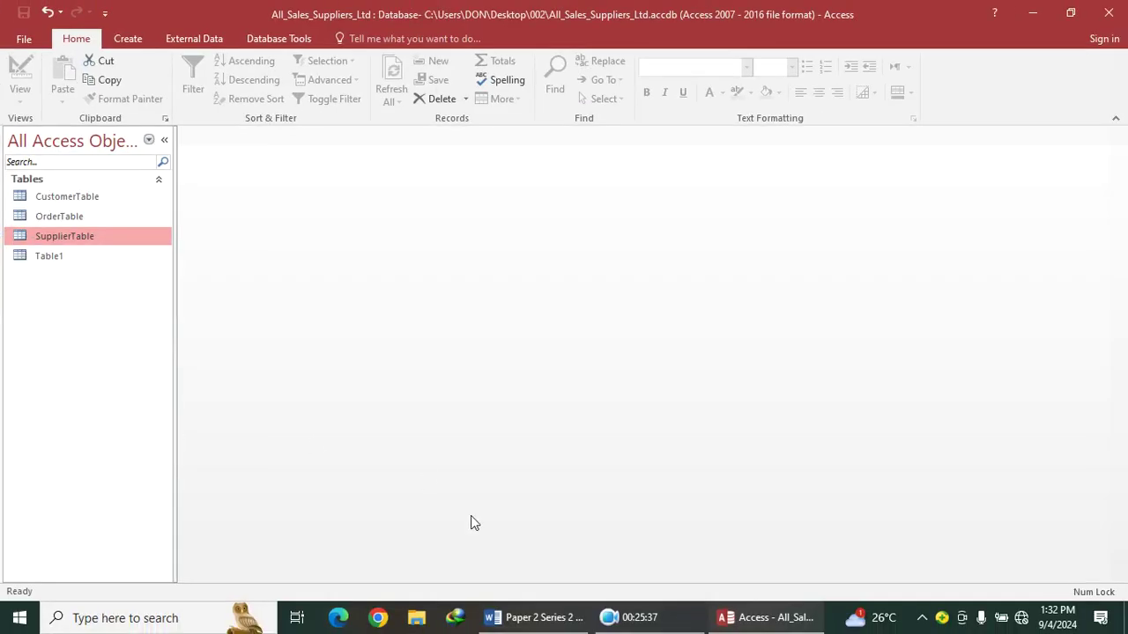
# Consult the exam paper in Word, return to Access and create a new query in Design View based on SupplierTable
pyautogui.click(525, 615)
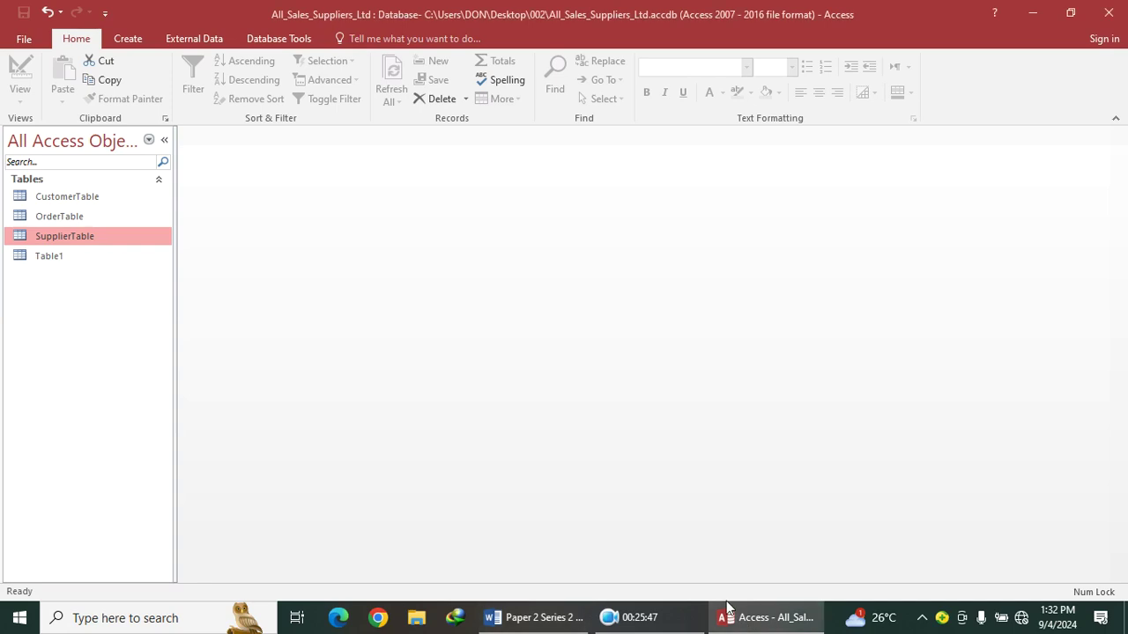
pyautogui.click(765, 618)
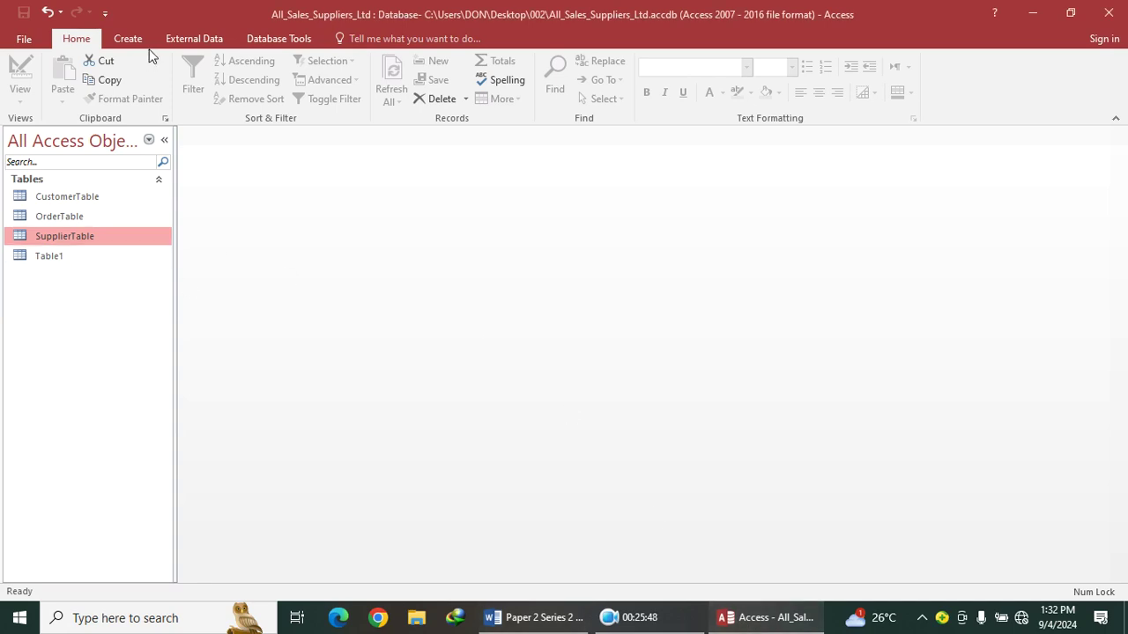
pyautogui.click(128, 39)
pyautogui.click(244, 97)
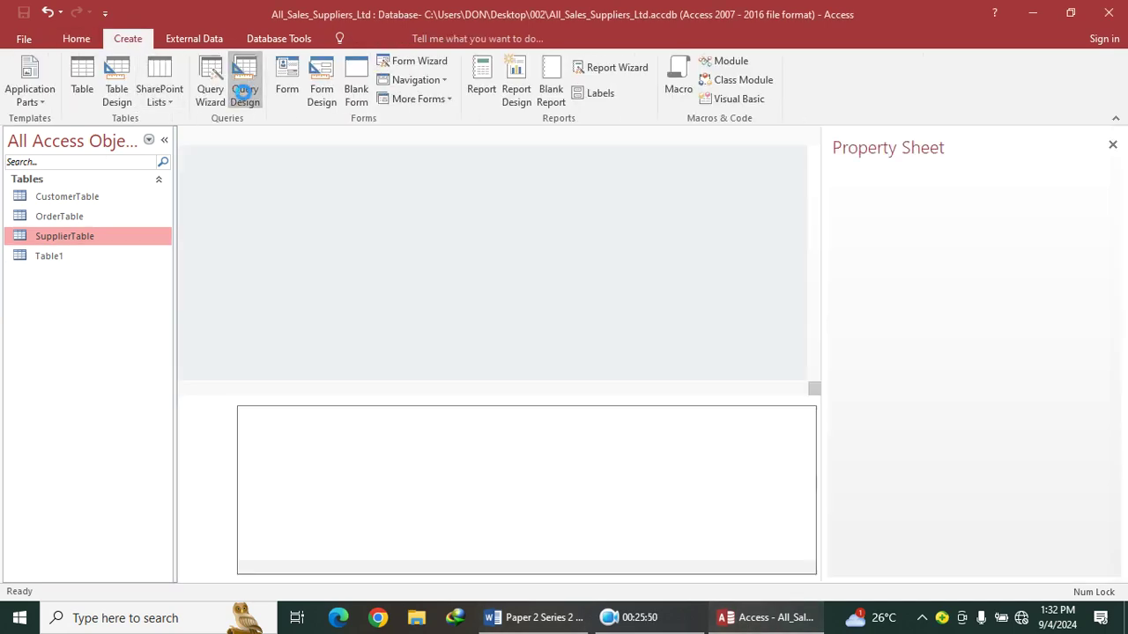
pyautogui.click(473, 262)
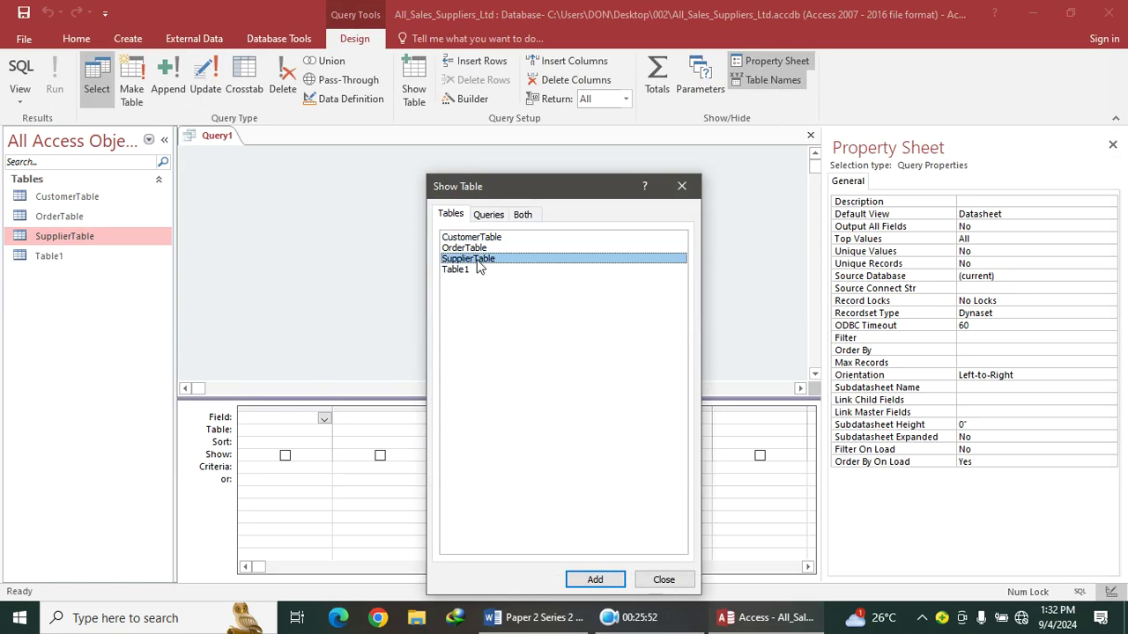
pyautogui.doubleClick(475, 260)
pyautogui.click(681, 186)
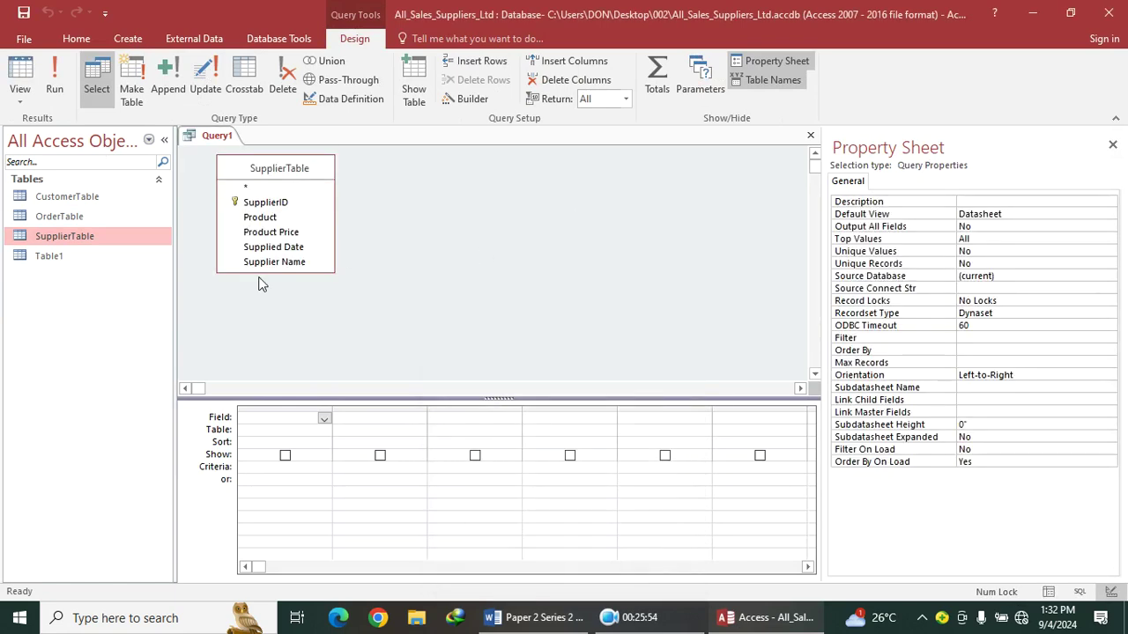
# Add SupplierID, Product, Product Price, Supplied Date and Supplier Name to the query's design grid
pyautogui.doubleClick(280, 202)
pyautogui.doubleClick(263, 218)
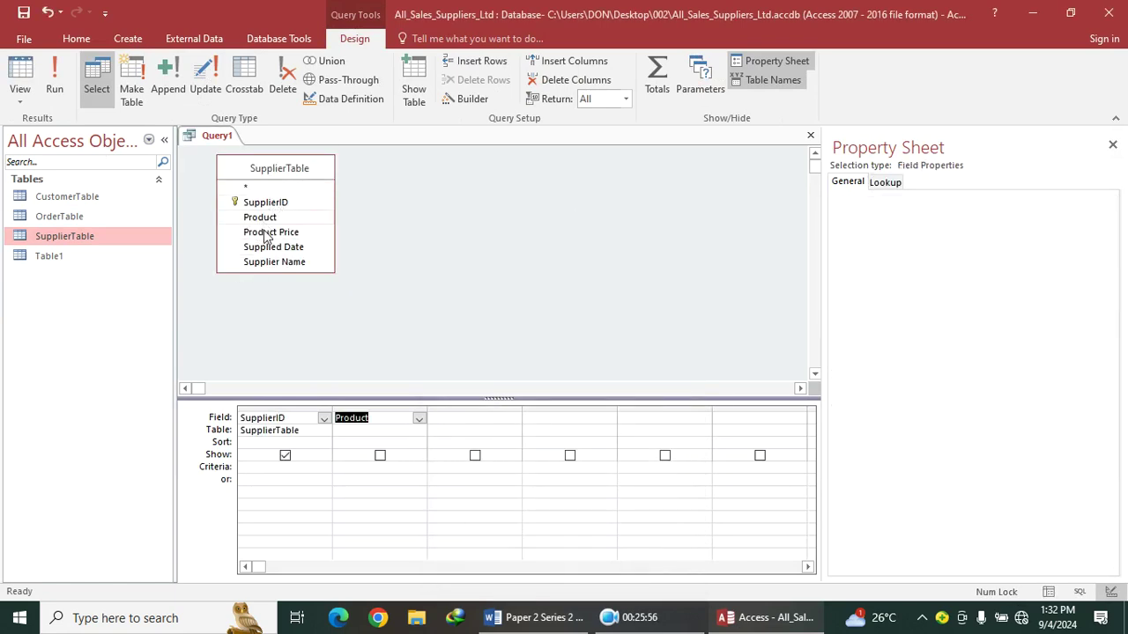
pyautogui.doubleClick(271, 232)
pyautogui.doubleClick(269, 248)
pyautogui.doubleClick(271, 262)
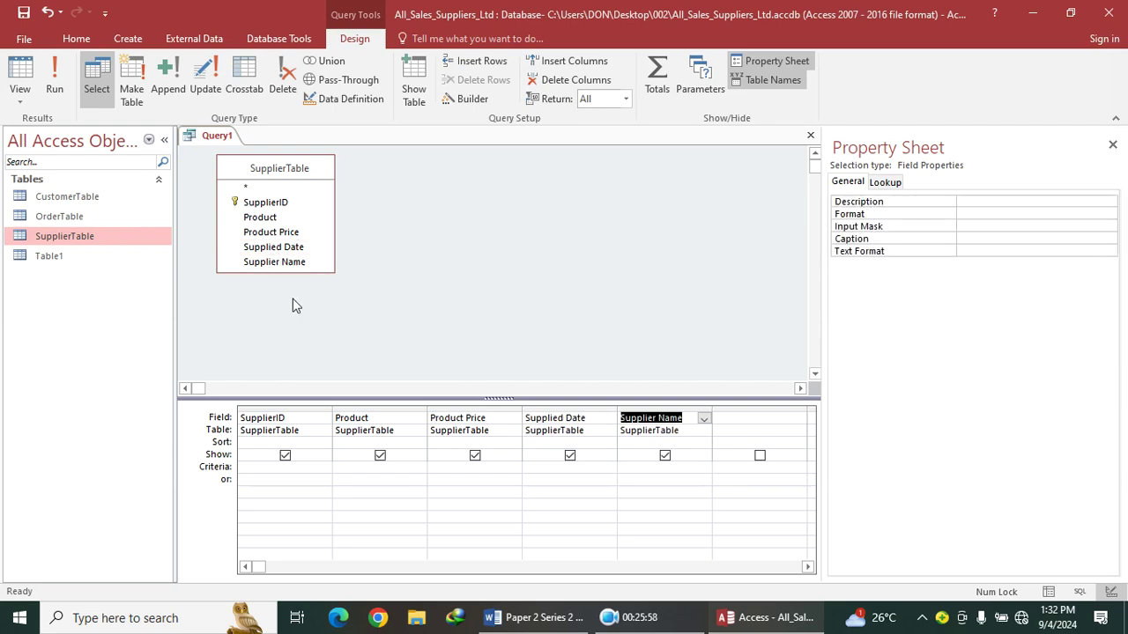
# Close the Property Sheet, add the calculated field Noofdays: Date()-[Supplied Date] to the query, show it and fit its column width
pyautogui.moveTo(586, 422); pyautogui.dragTo(527, 421)
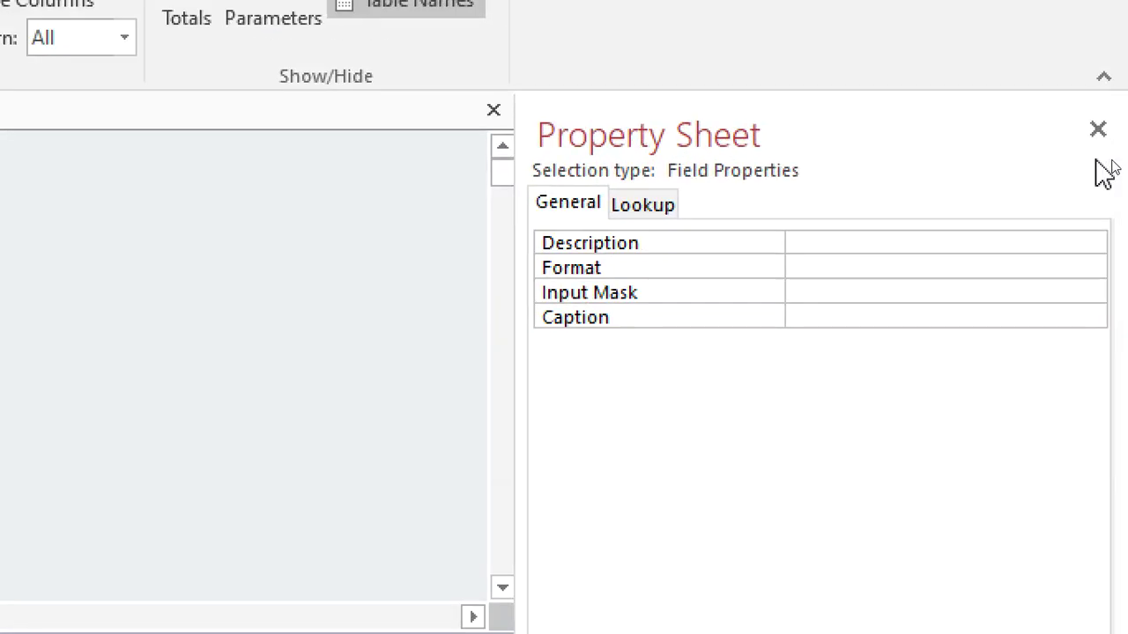
pyautogui.click(1098, 129)
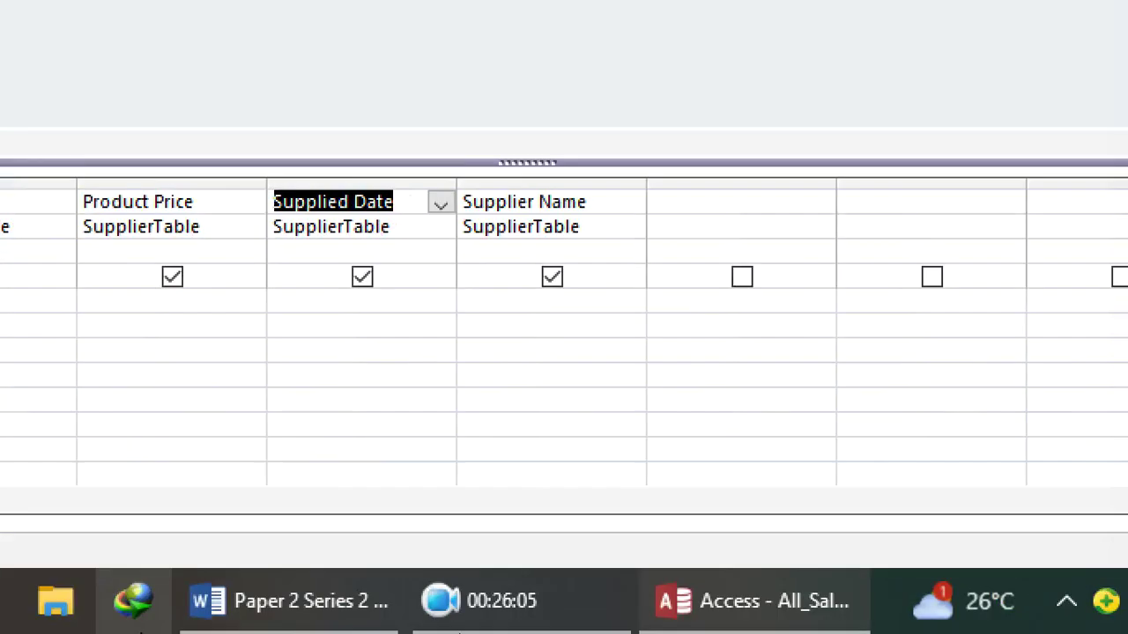
pyautogui.click(722, 202)
pyautogui.press('capslock')
pyautogui.write('N')
pyautogui.press('capslock')
pyautogui.write('o')
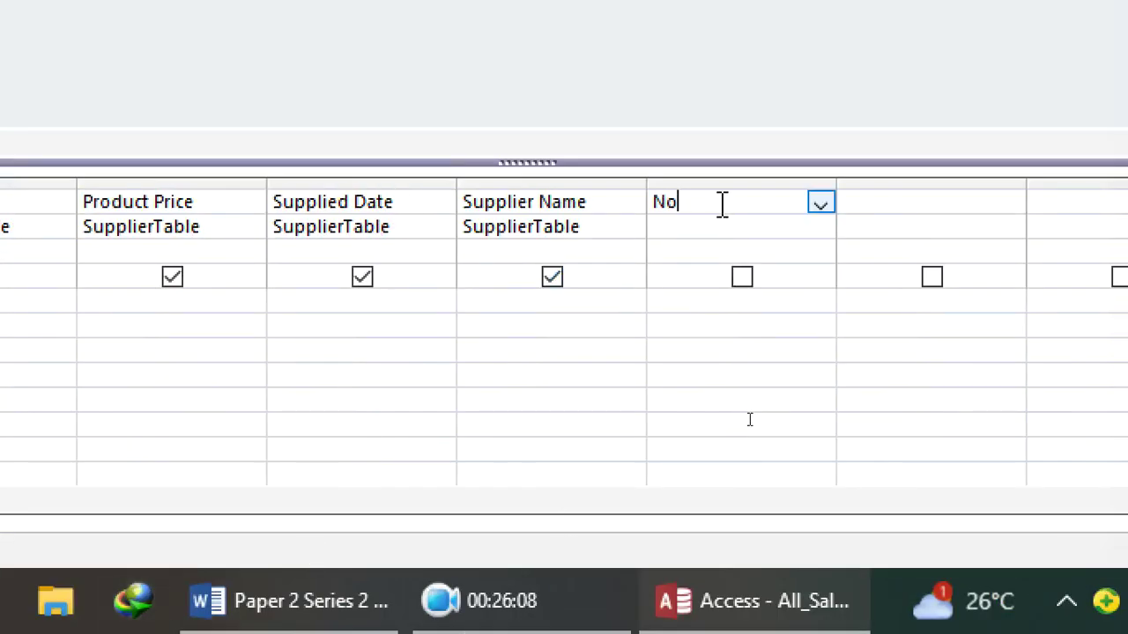
pyautogui.write('ofdays:')
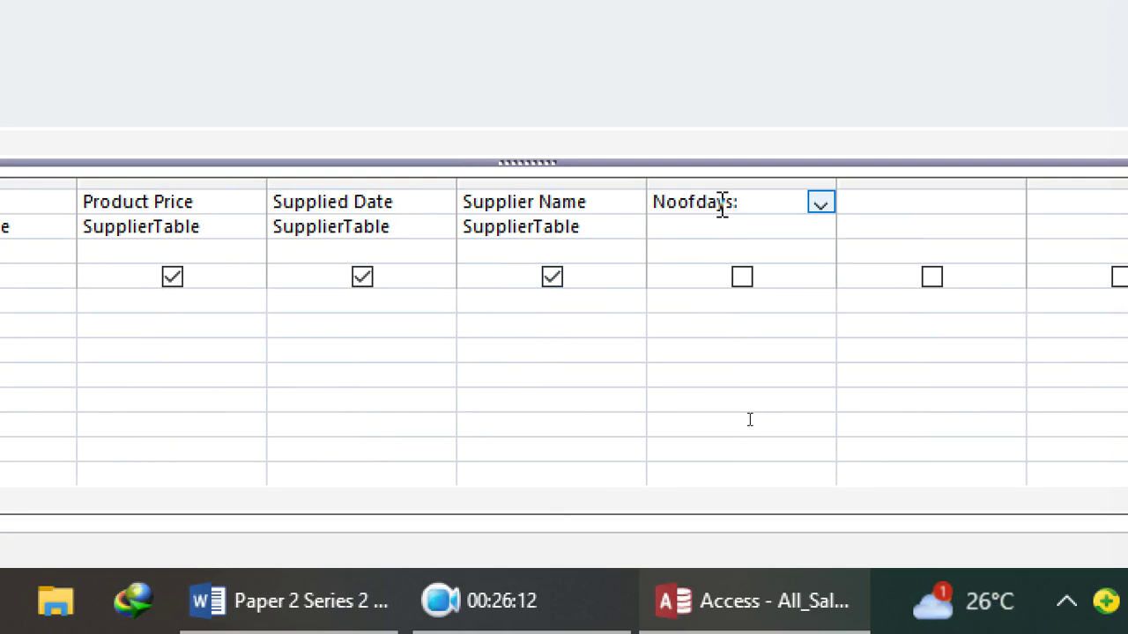
pyautogui.write('Dates')
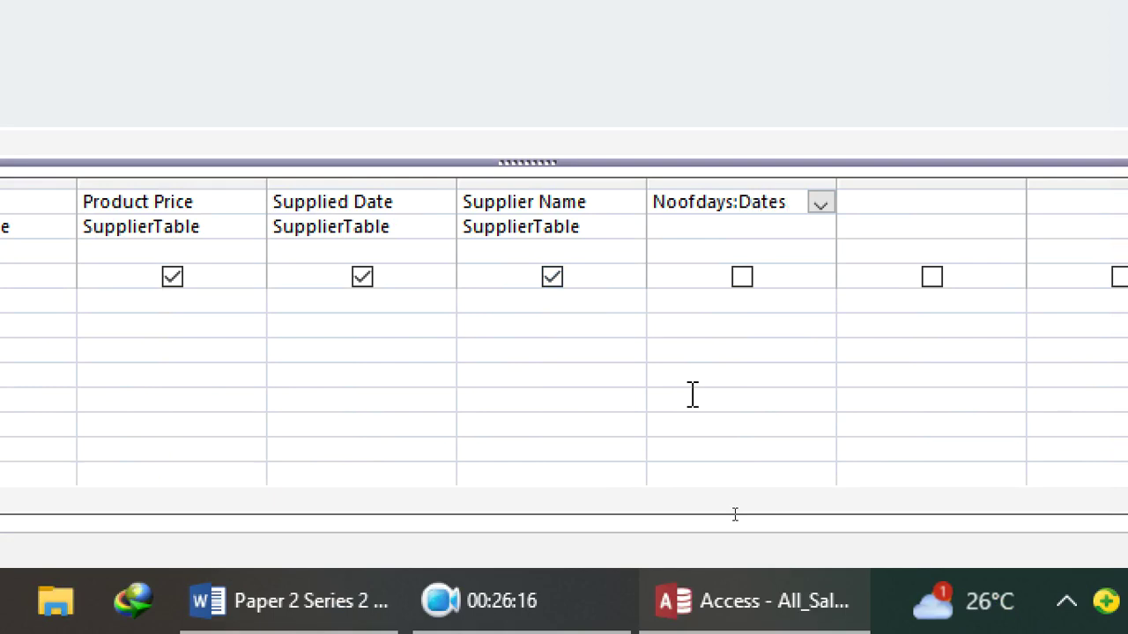
pyautogui.write('te()')
pyautogui.write('-[')
pyautogui.write('Supplied Date')
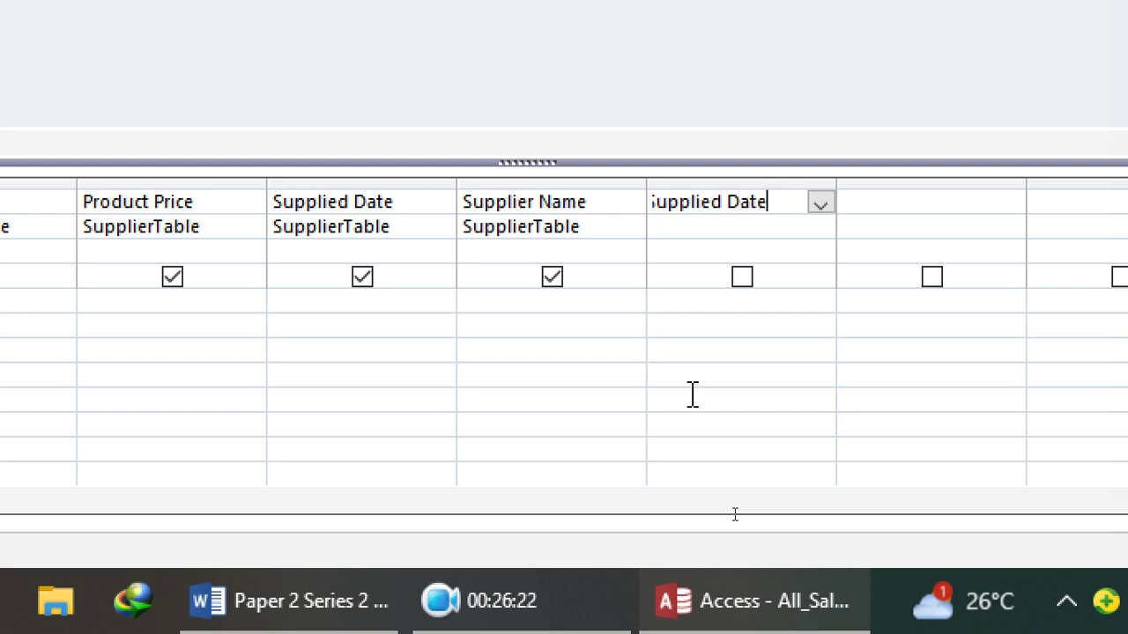
pyautogui.write(']')
pyautogui.click(742, 277)
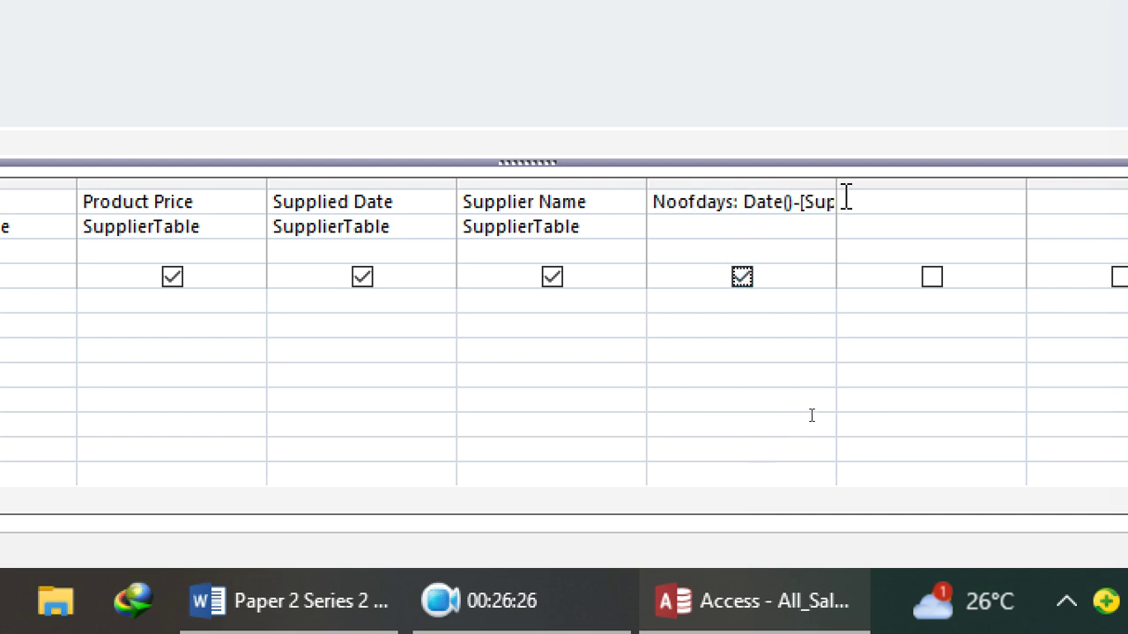
pyautogui.doubleClick(837, 184)
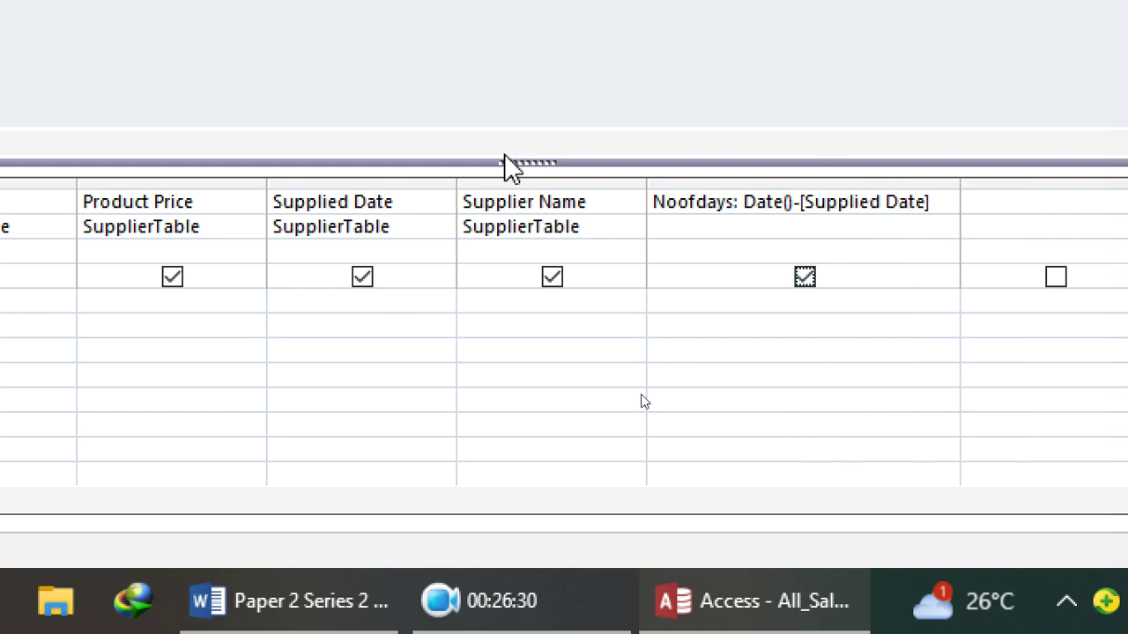
# Save the query under the name "no of days"
pyautogui.hotkey('ctrl', 's')
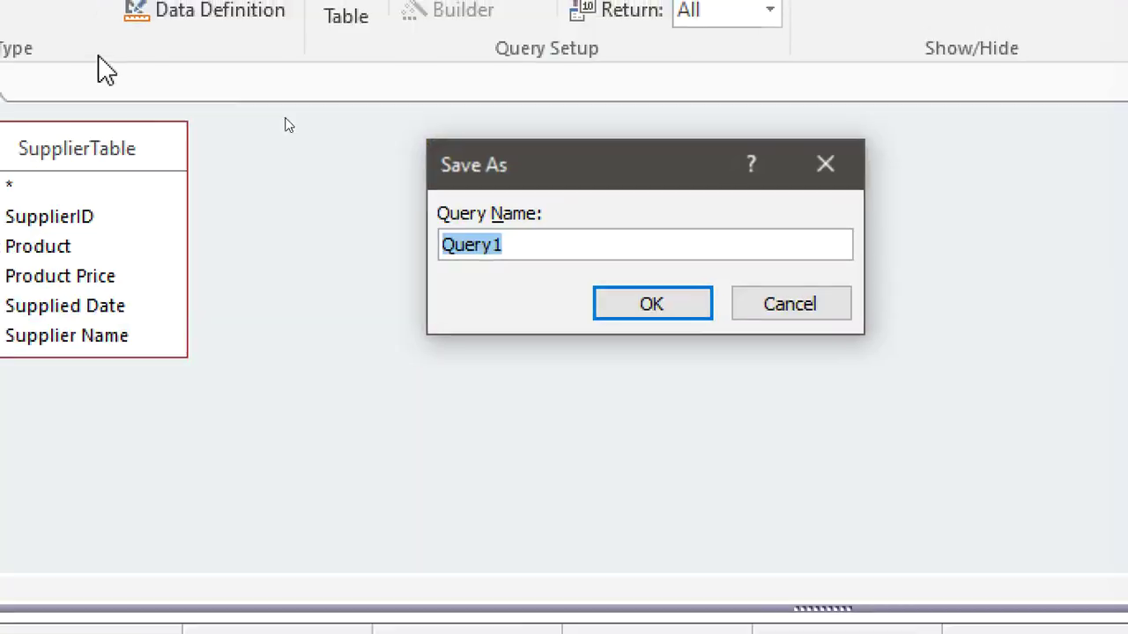
pyautogui.write('d')
pyautogui.press('BackSpace')
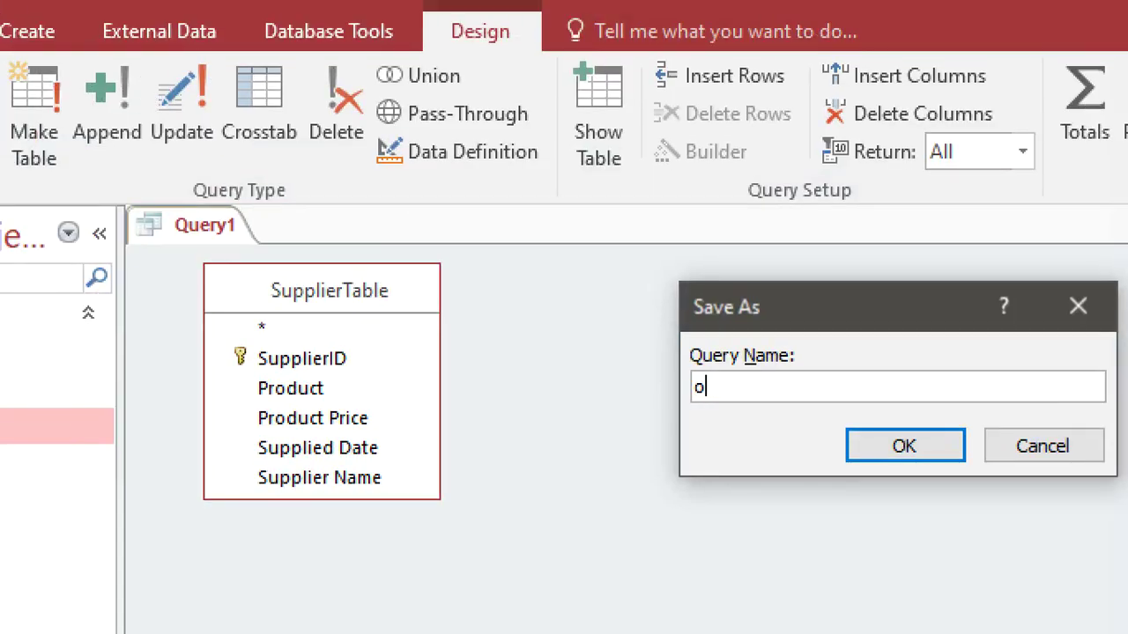
pyautogui.write('no of days')
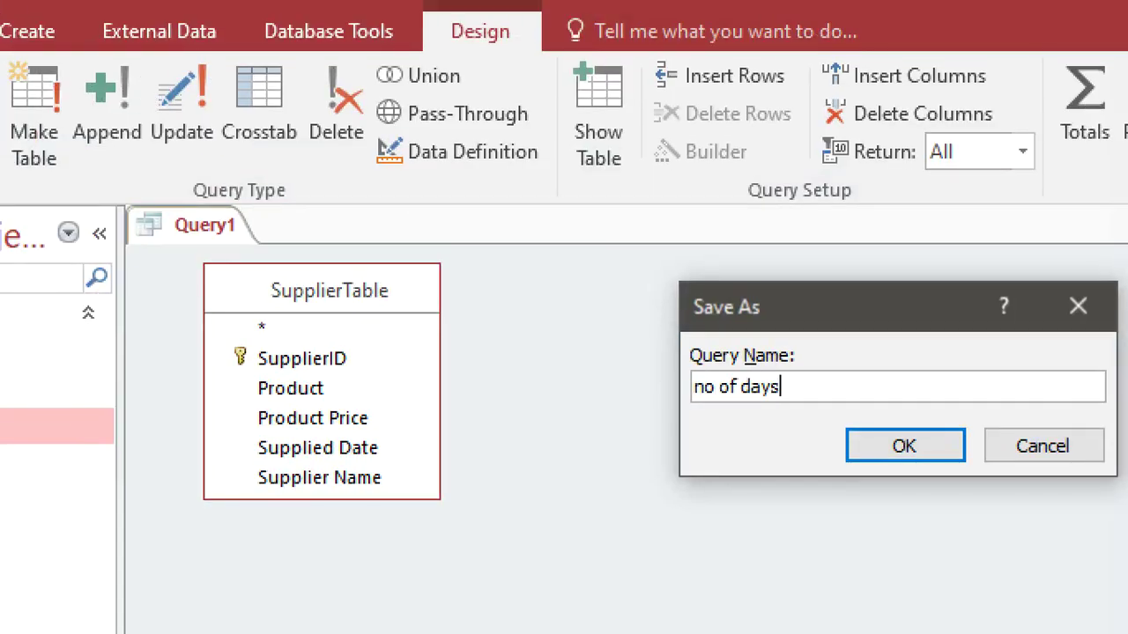
pyautogui.press('Return')
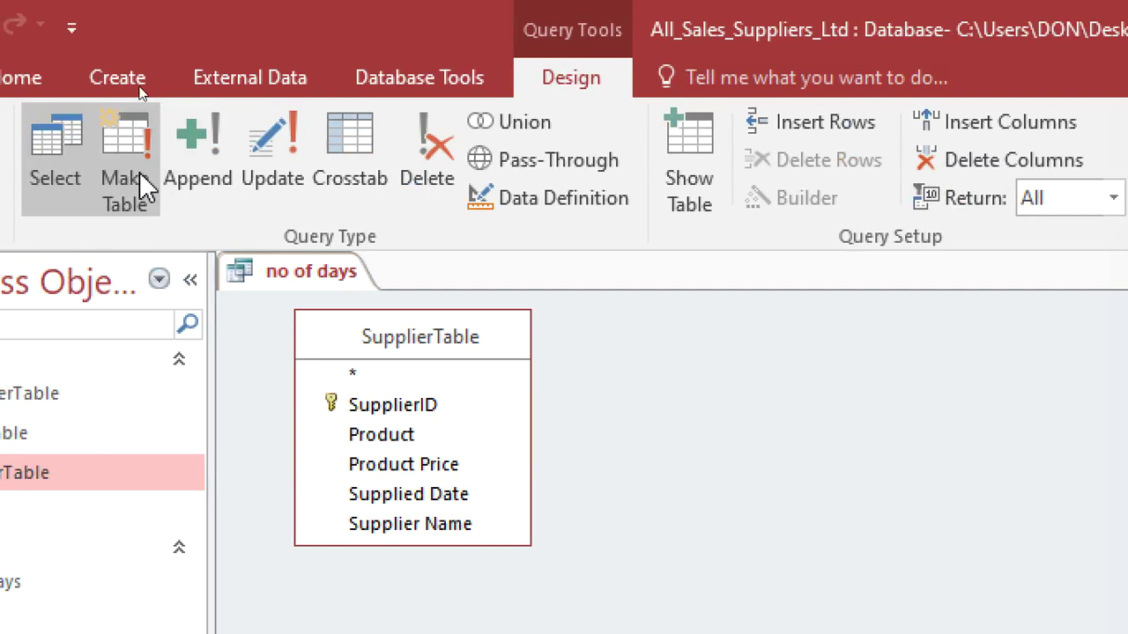
# Run the no of days query, check its Noofdays column and close the query
pyautogui.click(106, 161)
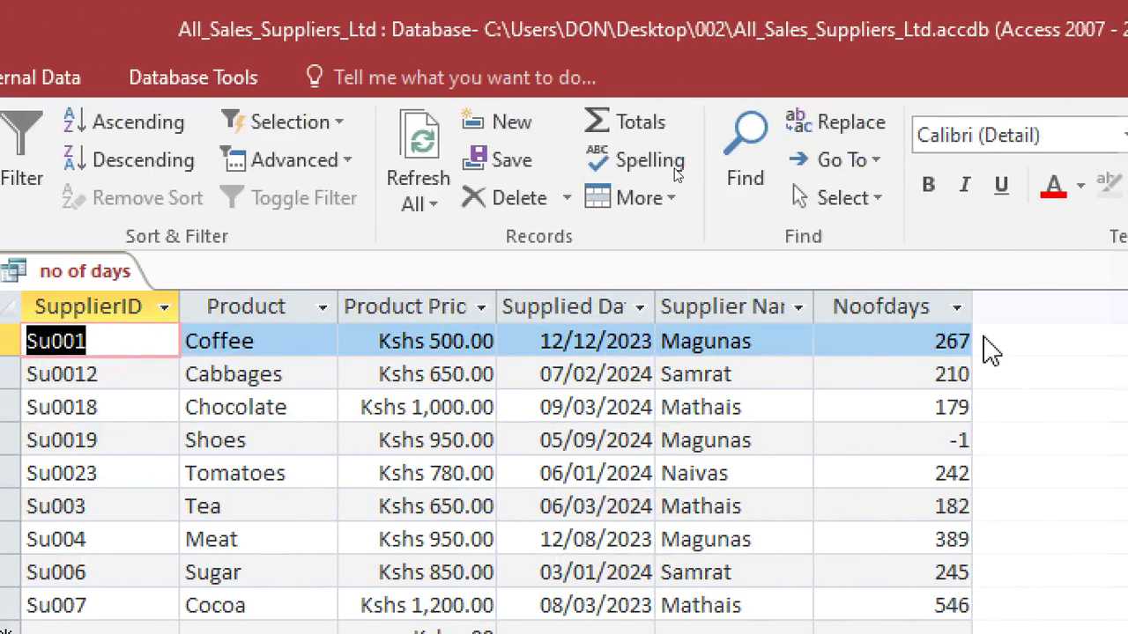
pyautogui.click(912, 306)
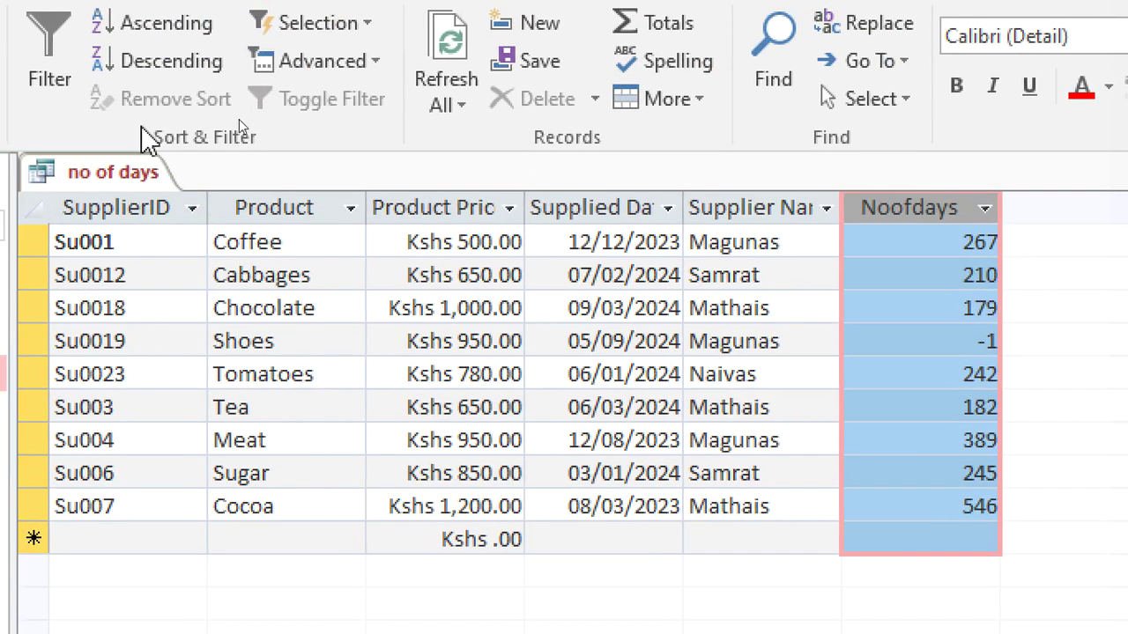
pyautogui.rightClick(113, 155)
pyautogui.click(234, 277)
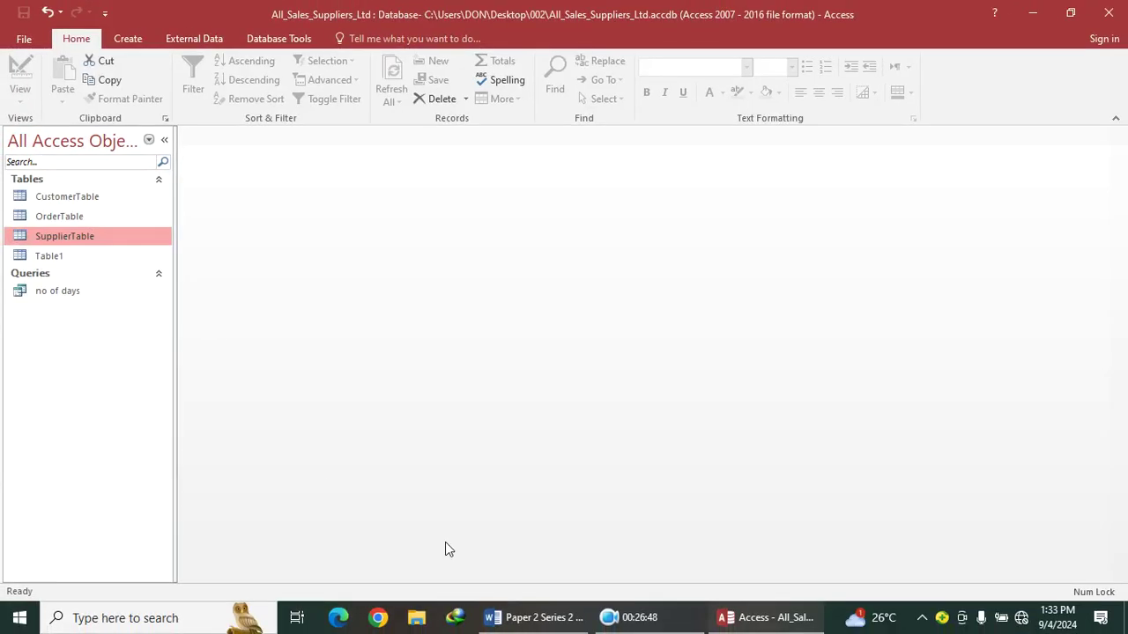
# Consult the exam paper in Word, return to Access and create a new query in Design View based on CustomerTable
pyautogui.click(519, 621)
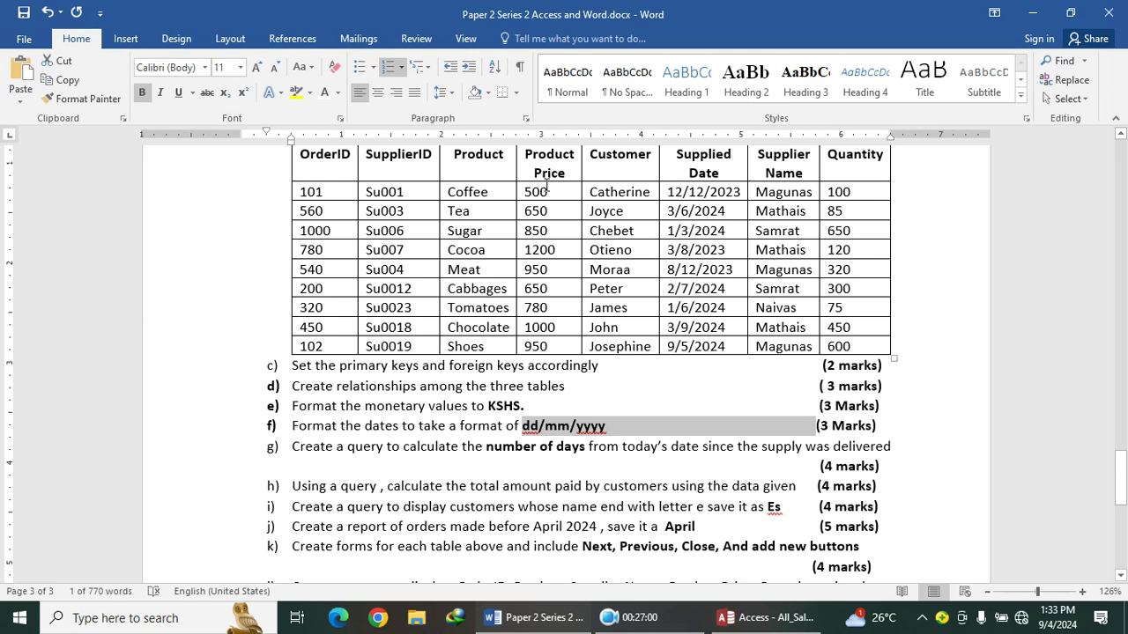
pyautogui.hotkey('alt', 'Tab')
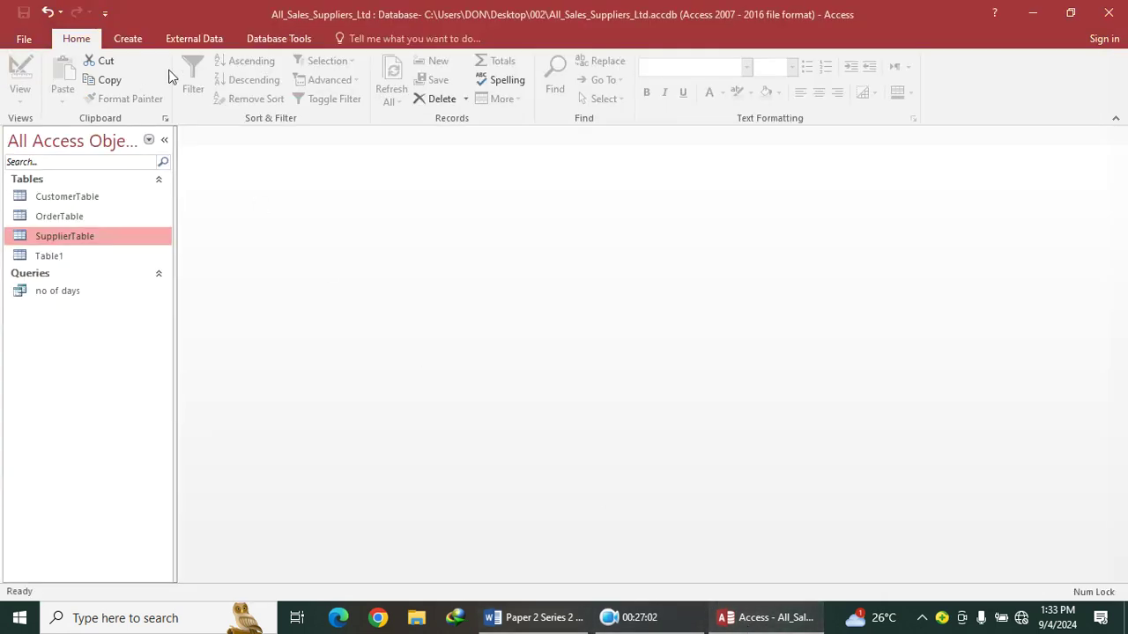
pyautogui.click(132, 40)
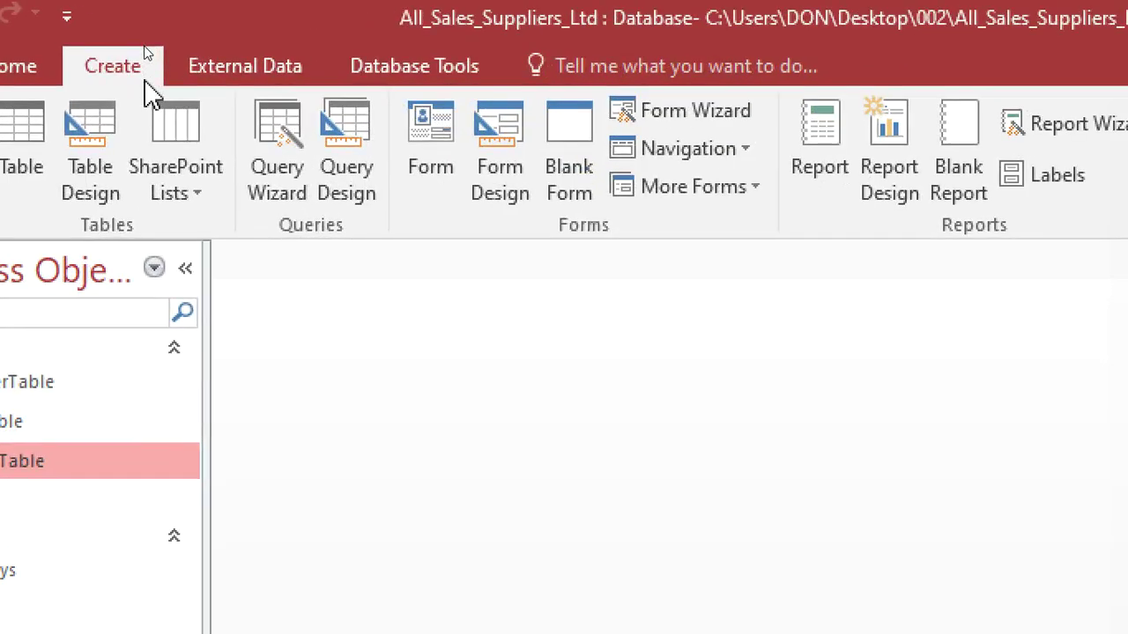
pyautogui.click(344, 154)
pyautogui.moveTo(861, 372); pyautogui.dragTo(523, 208)
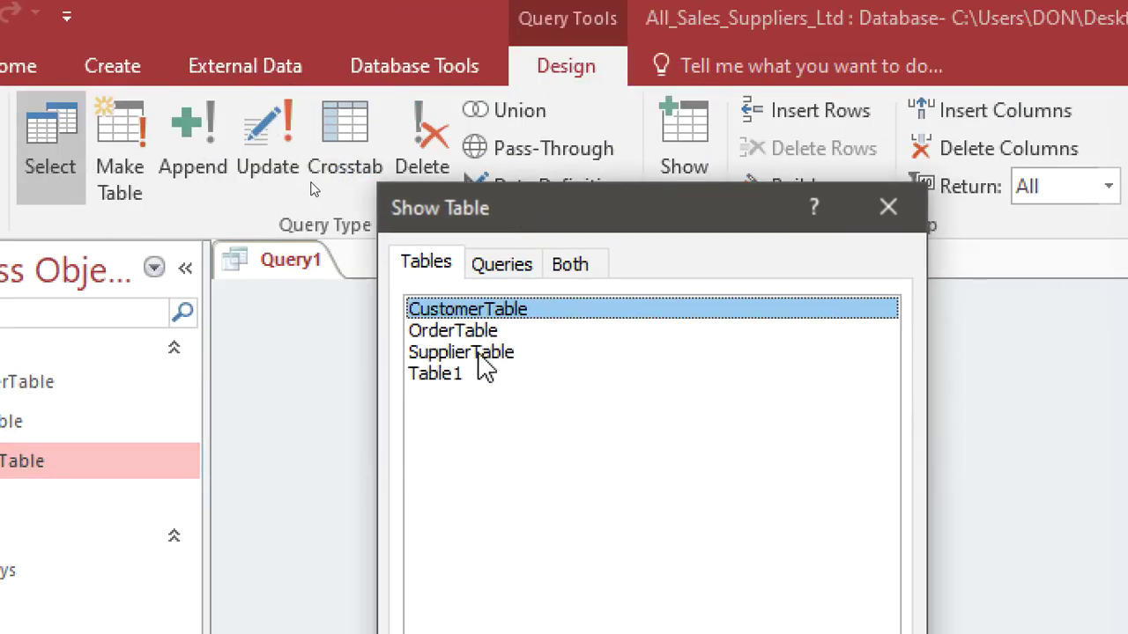
pyautogui.doubleClick(495, 314)
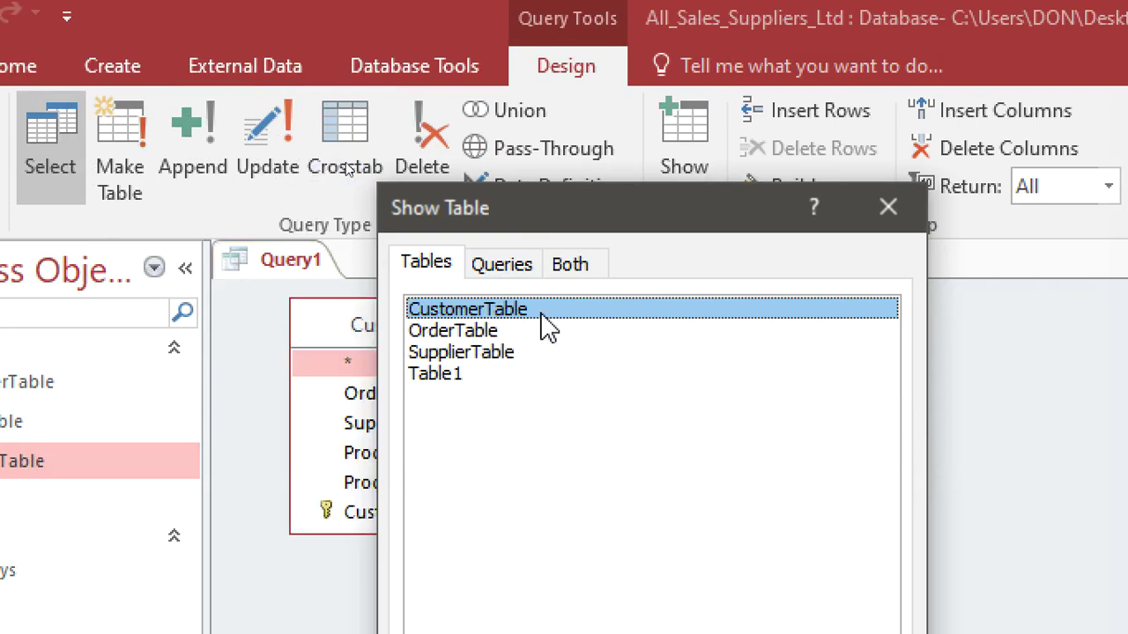
pyautogui.click(862, 214)
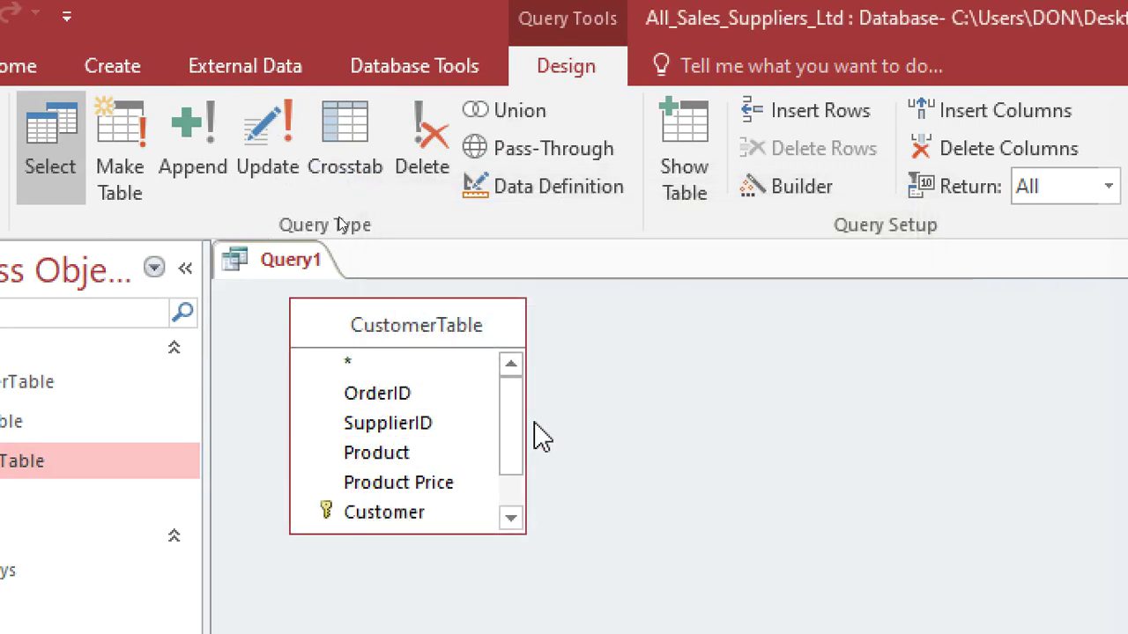
# Add Customer, Product Price and Quantity from CustomerTable to the query's design grid
pyautogui.moveTo(509, 416); pyautogui.dragTo(511, 446)
pyautogui.doubleClick(406, 459)
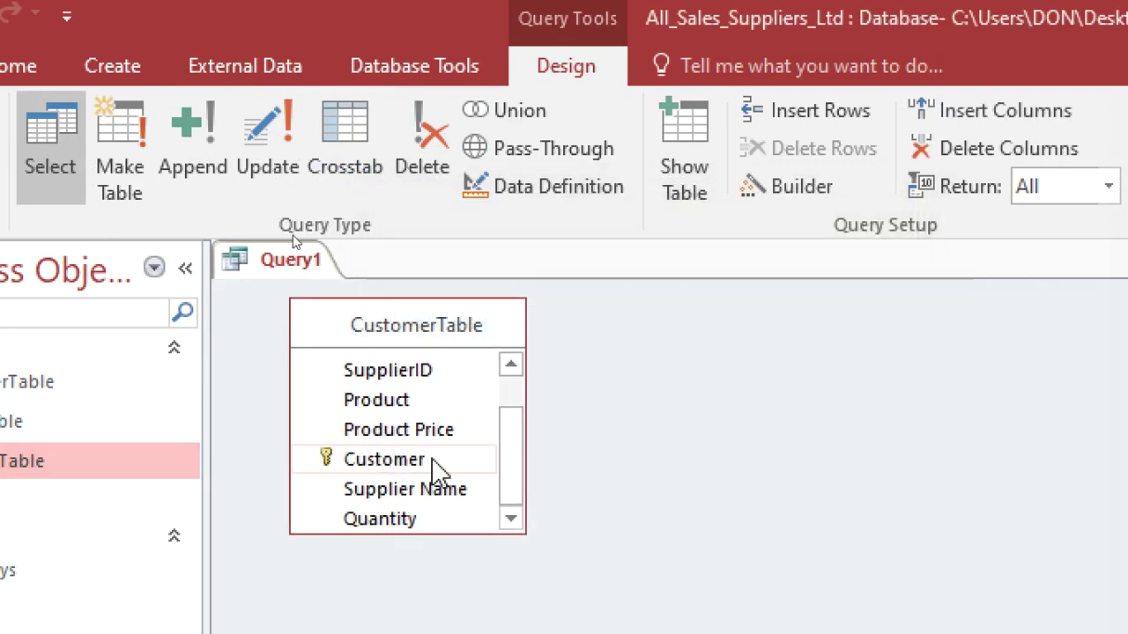
pyautogui.click(409, 426)
pyautogui.doubleClick(406, 520)
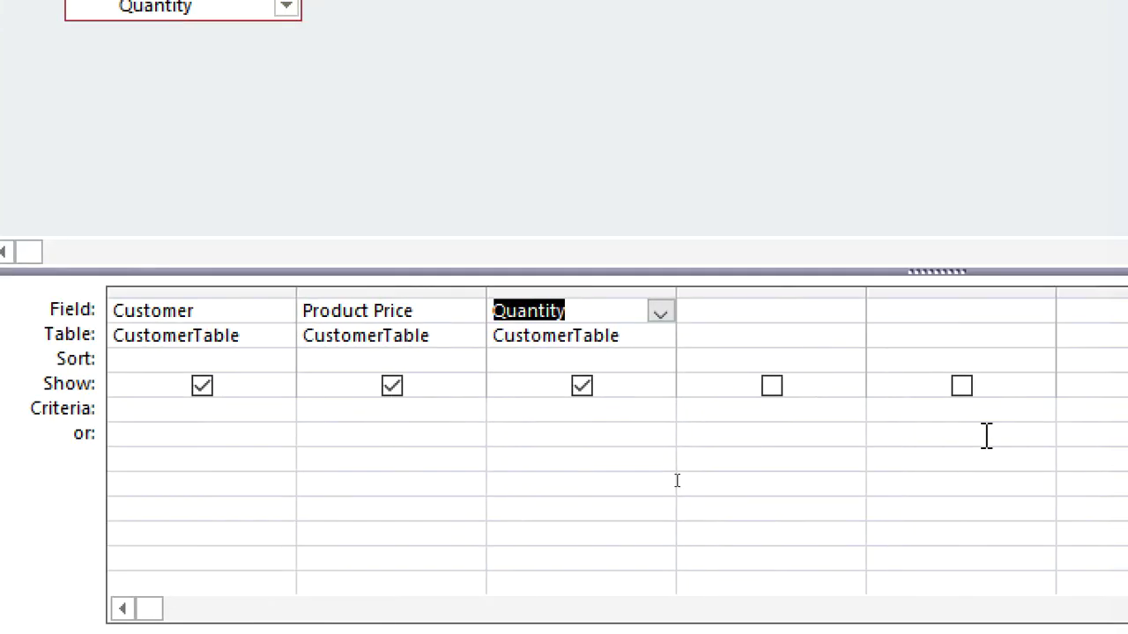
# Try to add the calculated field totalamountpaid:Product Price*Quantity in the next empty column, widening that column
pyautogui.click(780, 309)
pyautogui.write('totalamountpaid:')
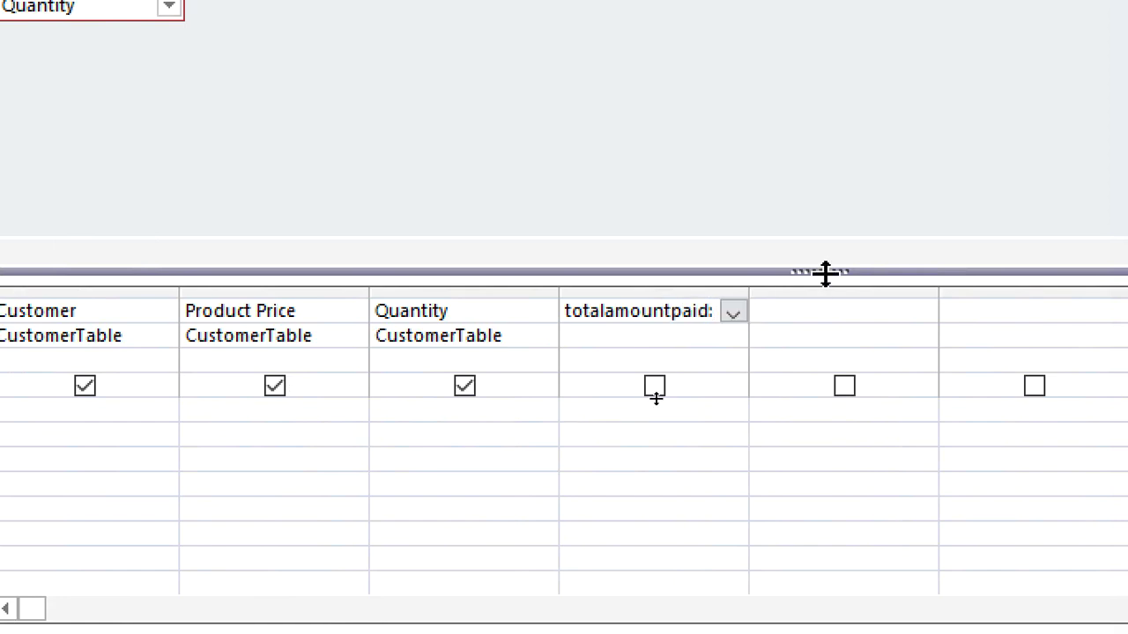
pyautogui.moveTo(749, 296); pyautogui.dragTo(910, 297)
pyautogui.write(':Product')
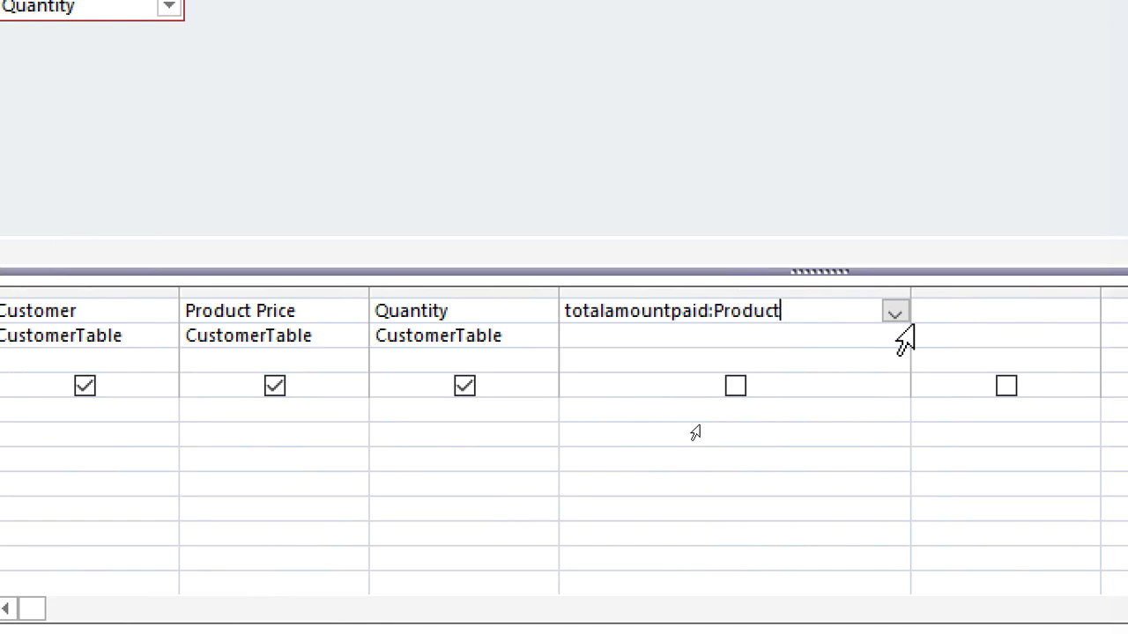
pyautogui.write(' Price*Quantii')
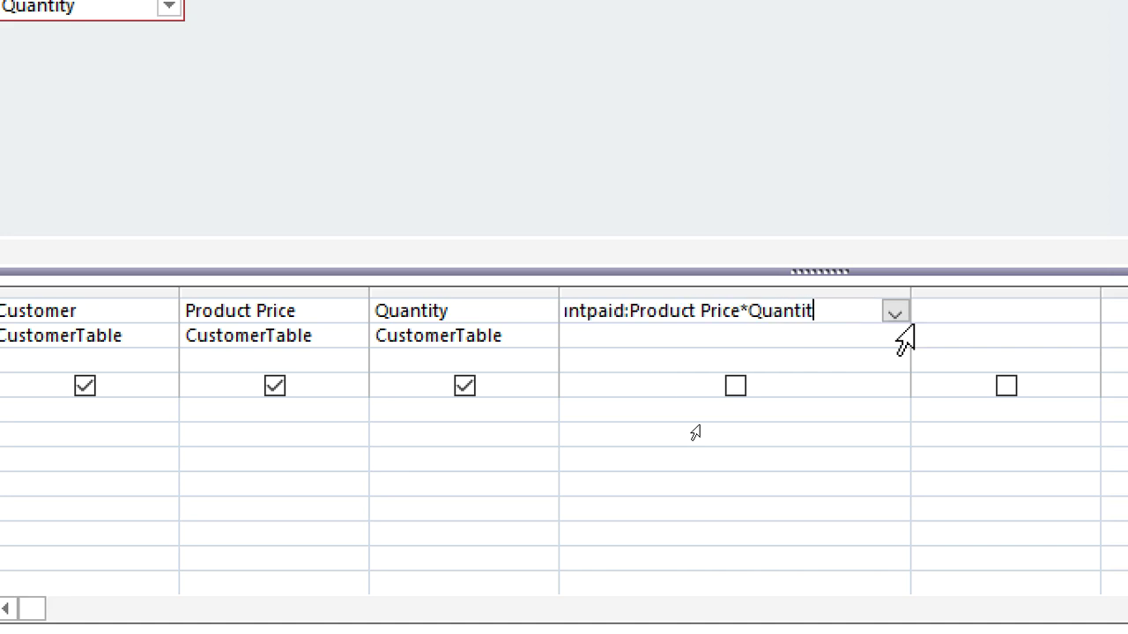
pyautogui.click(737, 384)
pyautogui.click(652, 197)
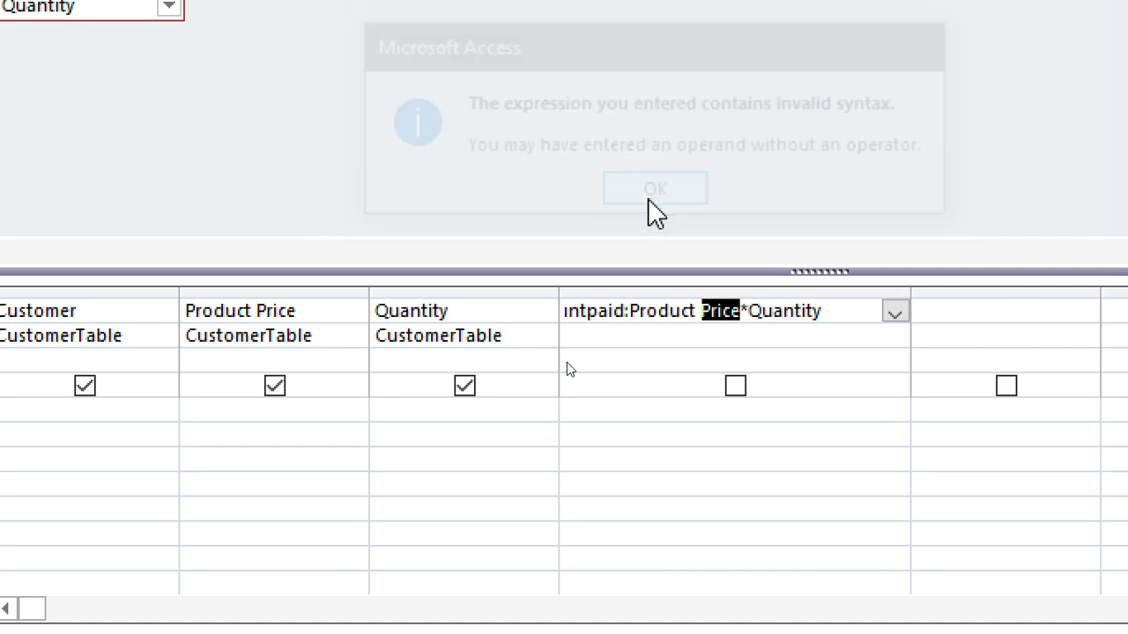
# Correct the expression to totalamountpaid:[Product Price]*[Quantity] by bracketing both field names, and show the field in the query
pyautogui.click(737, 310)
pyautogui.write(']')
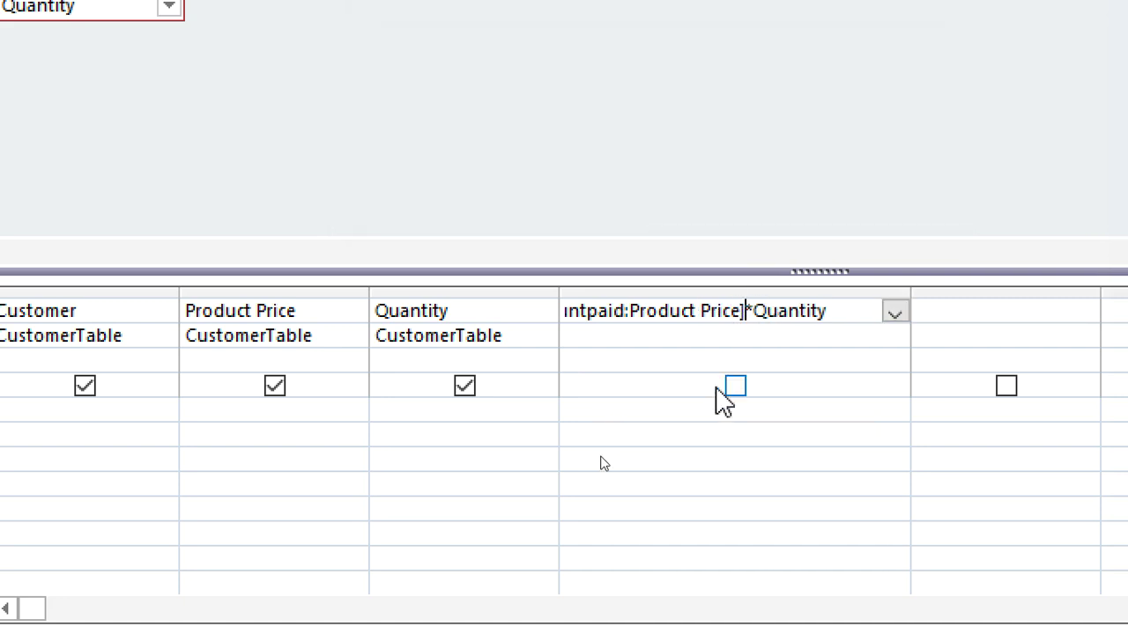
pyautogui.click(632, 311)
pyautogui.write('[')
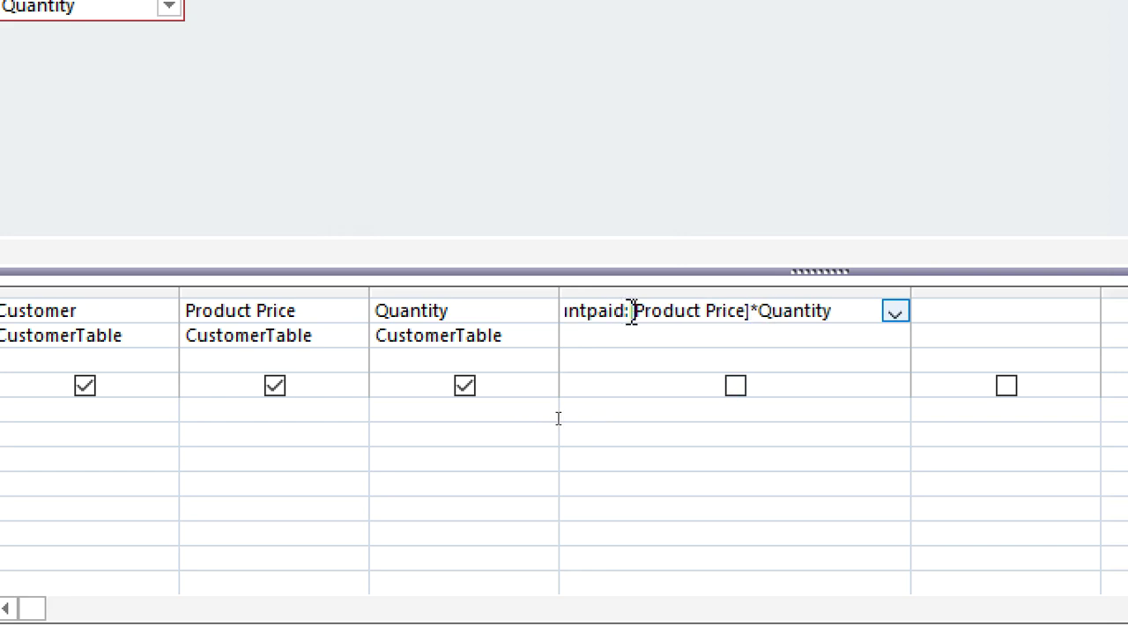
pyautogui.click(764, 313)
pyautogui.write('[')
pyautogui.click(844, 312)
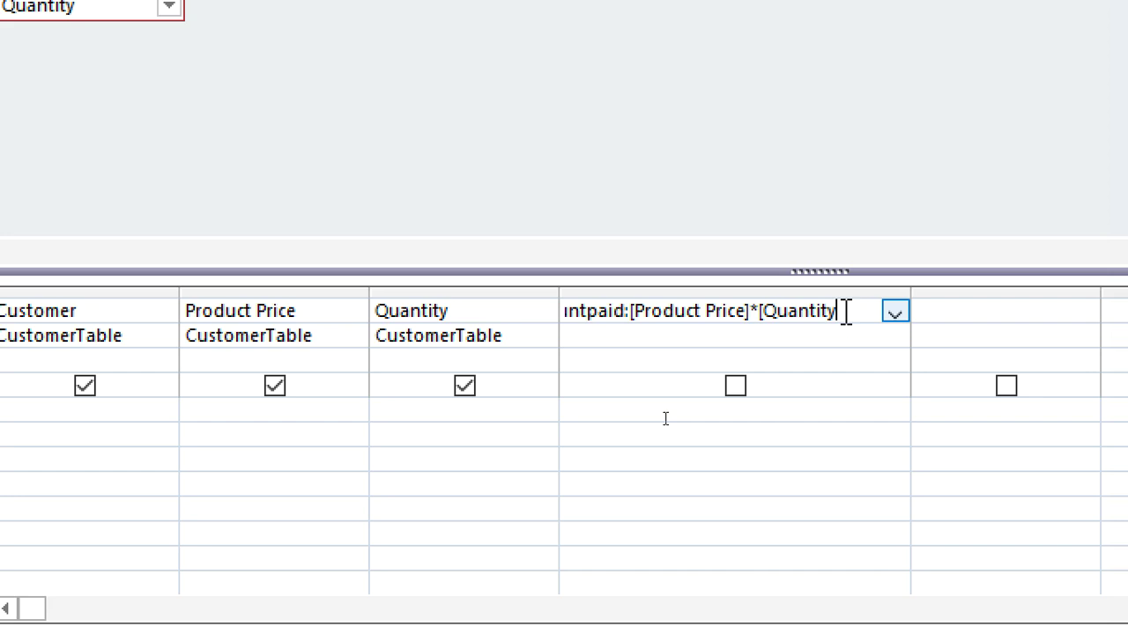
pyautogui.click(735, 386)
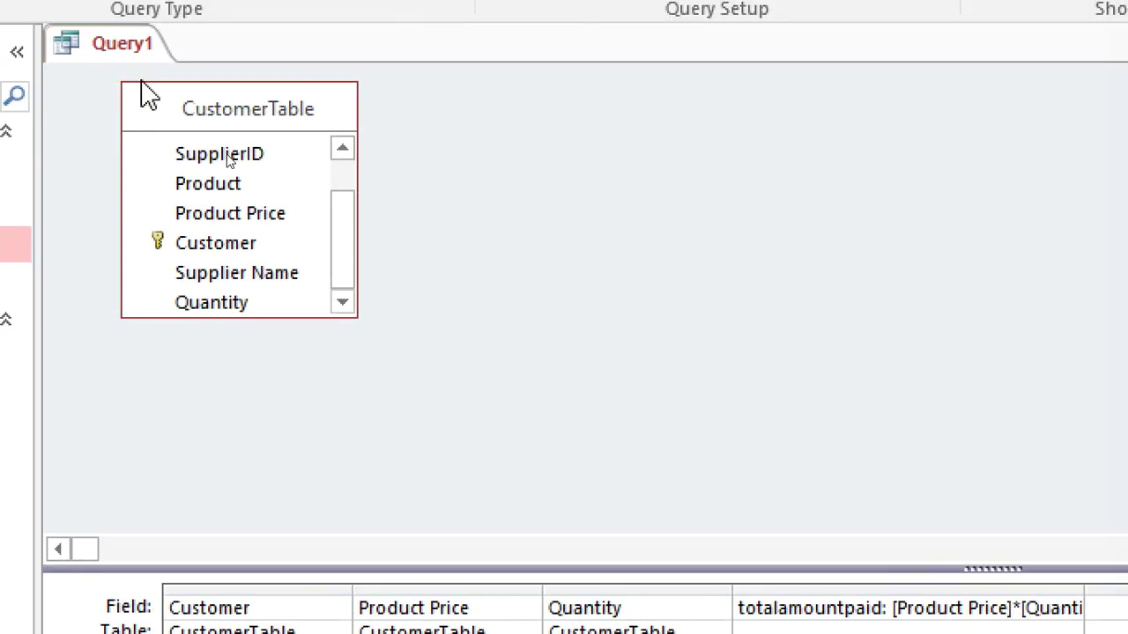
# Save the query under the name "total amount paid"
pyautogui.hotkey('ctrl', 's')
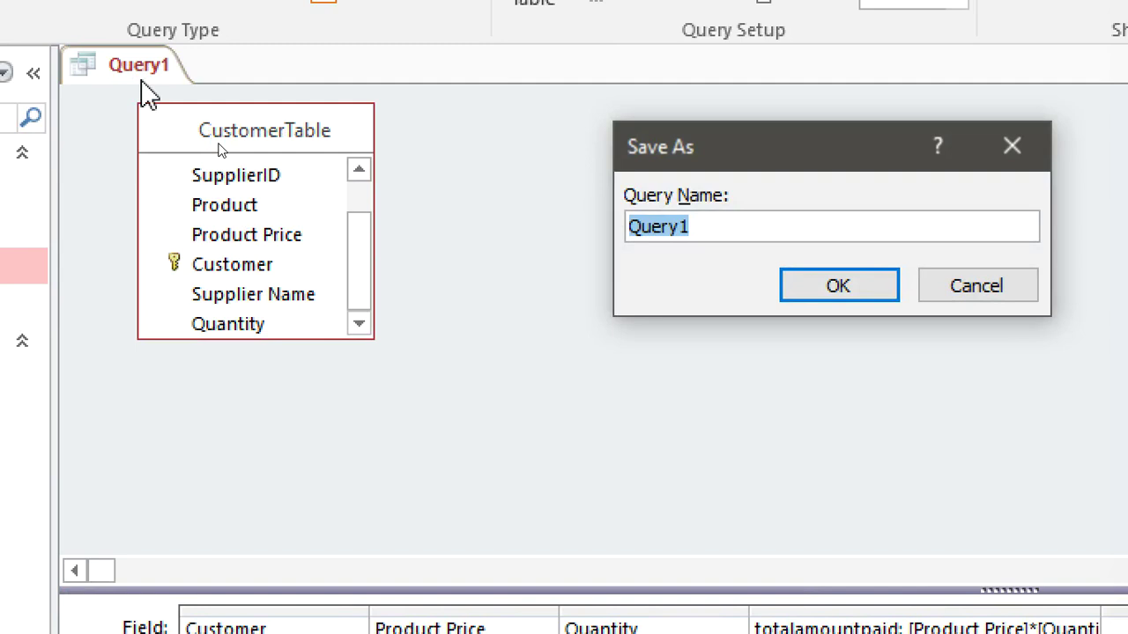
pyautogui.write('tota')
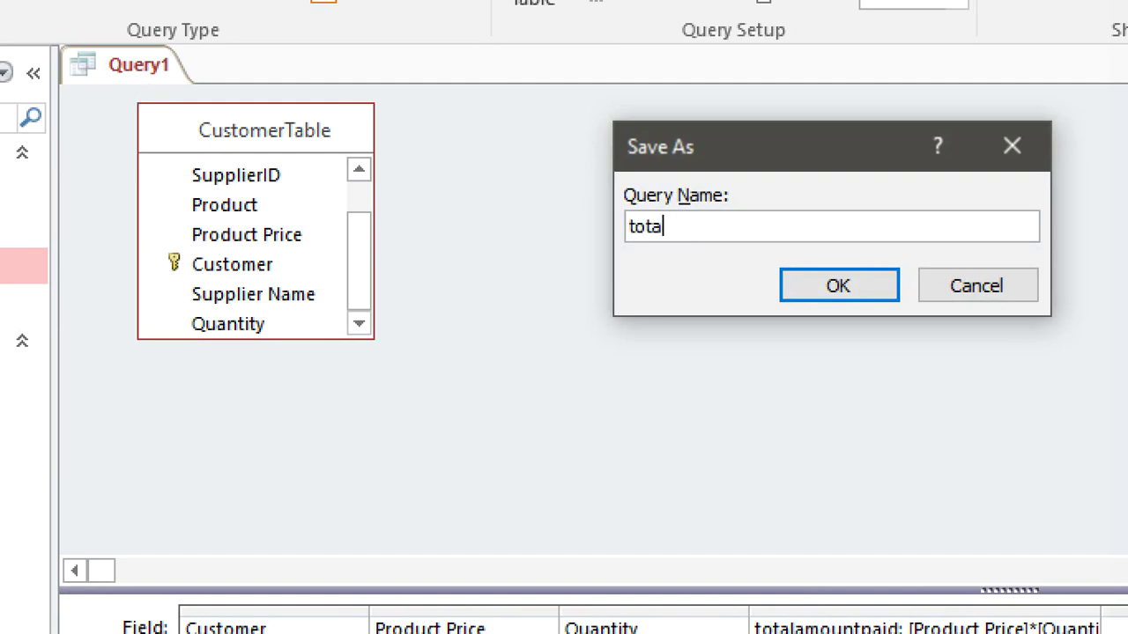
pyautogui.write('l amount paid')
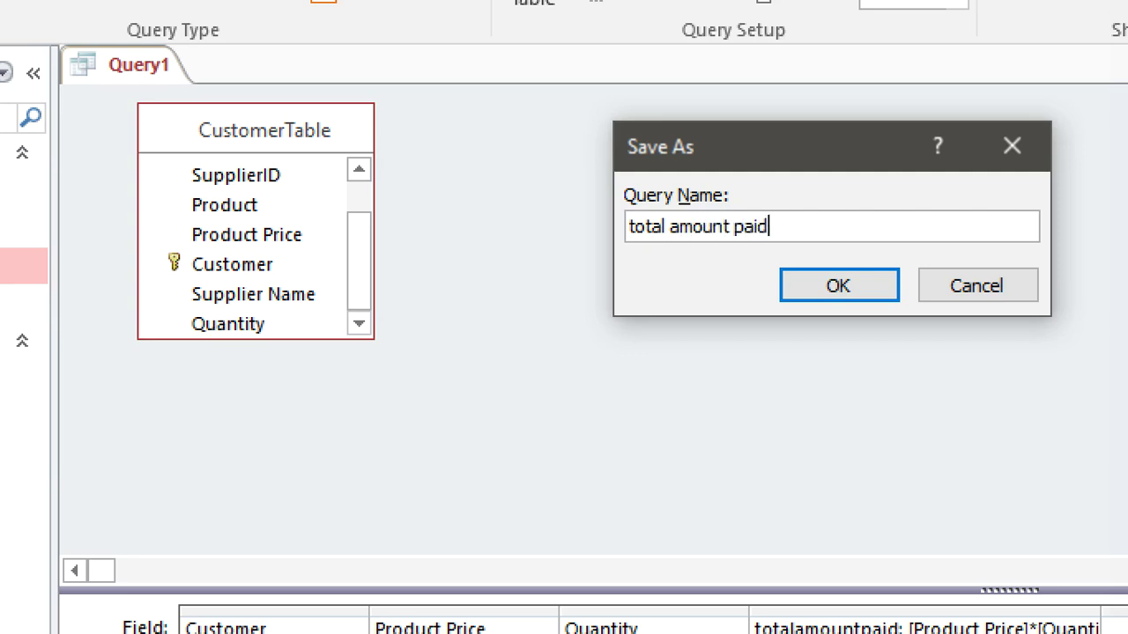
pyautogui.press('Return')
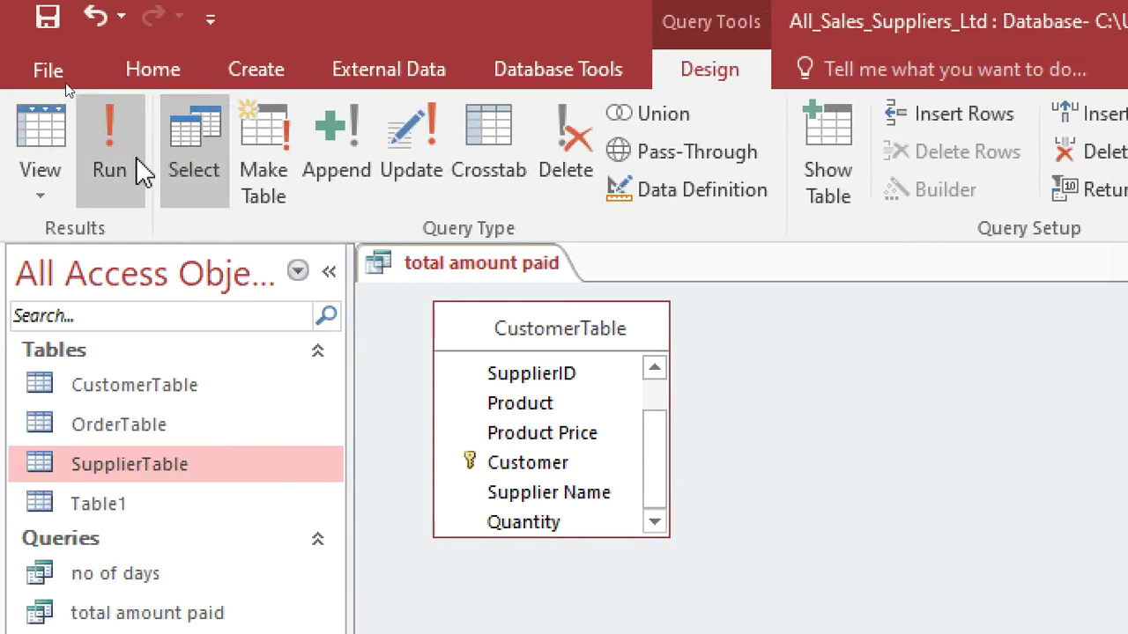
# Run the total amount paid query to view its calculated amounts, and close it
pyautogui.click(134, 164)
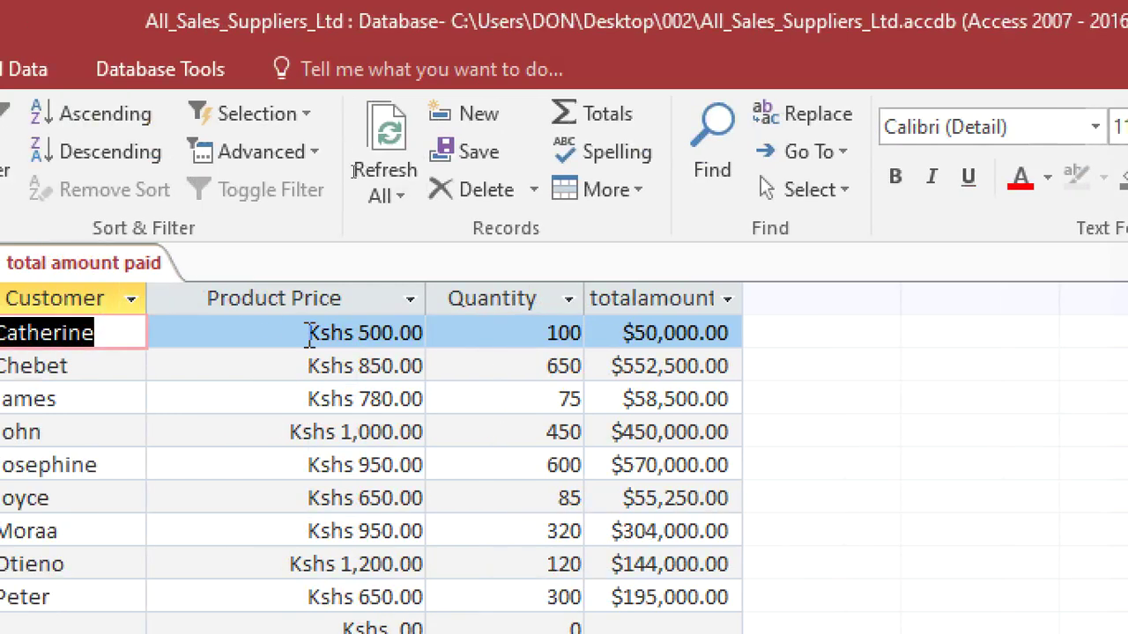
pyautogui.rightClick(125, 277)
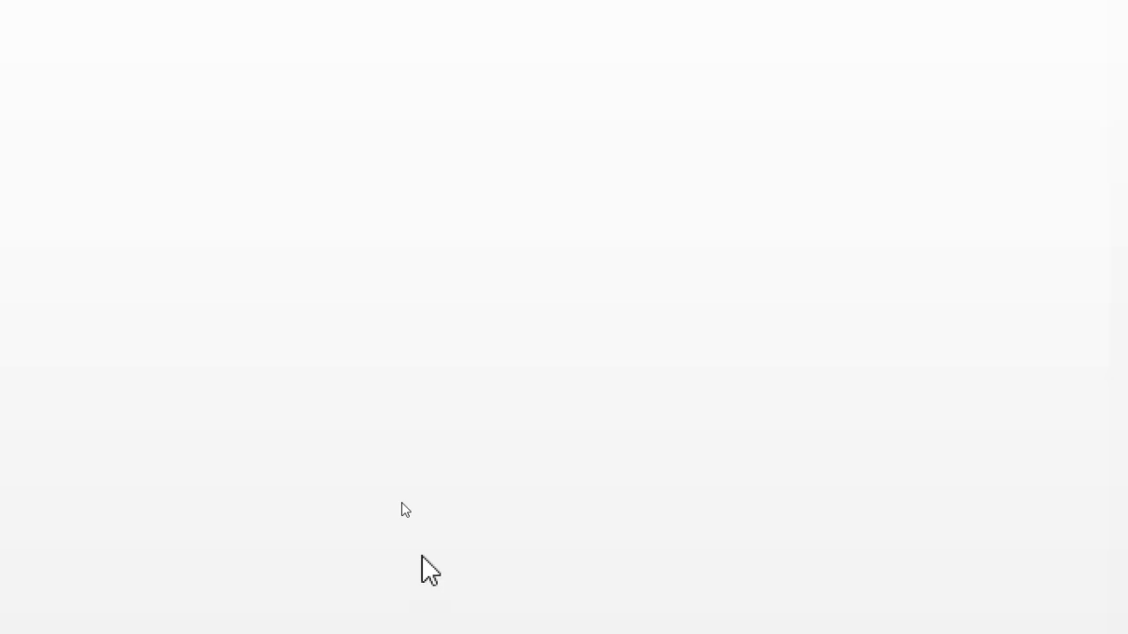
# Switch to the Word exam paper, read task i on customers whose names end with e, and return to Access
pyautogui.click(527, 620)
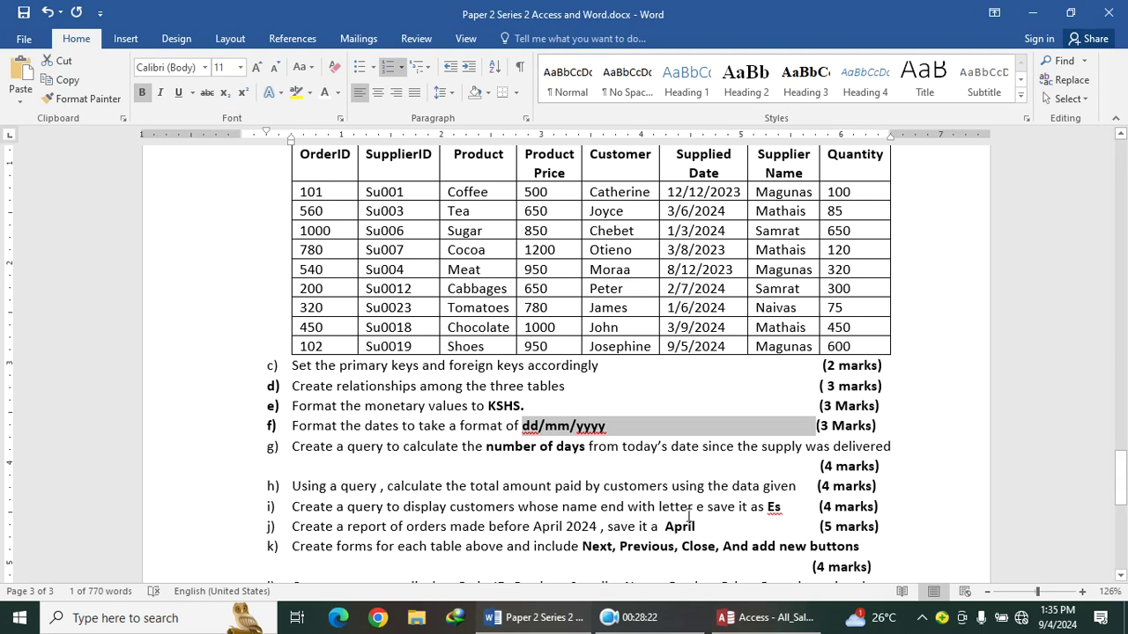
pyautogui.moveTo(796, 507); pyautogui.dragTo(776, 505)
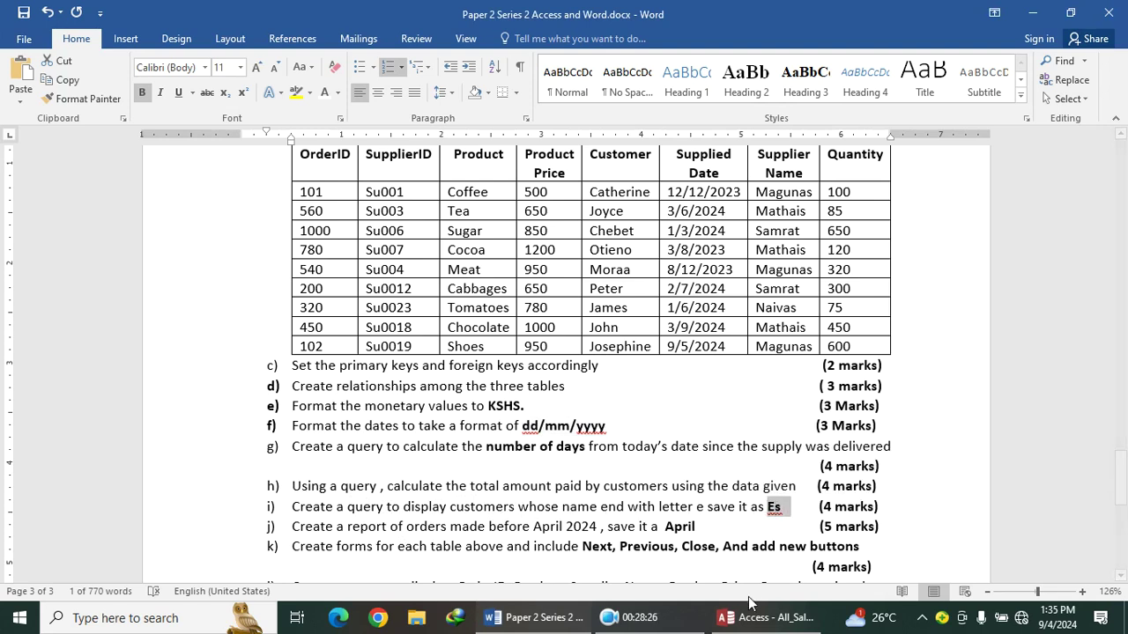
pyautogui.click(766, 618)
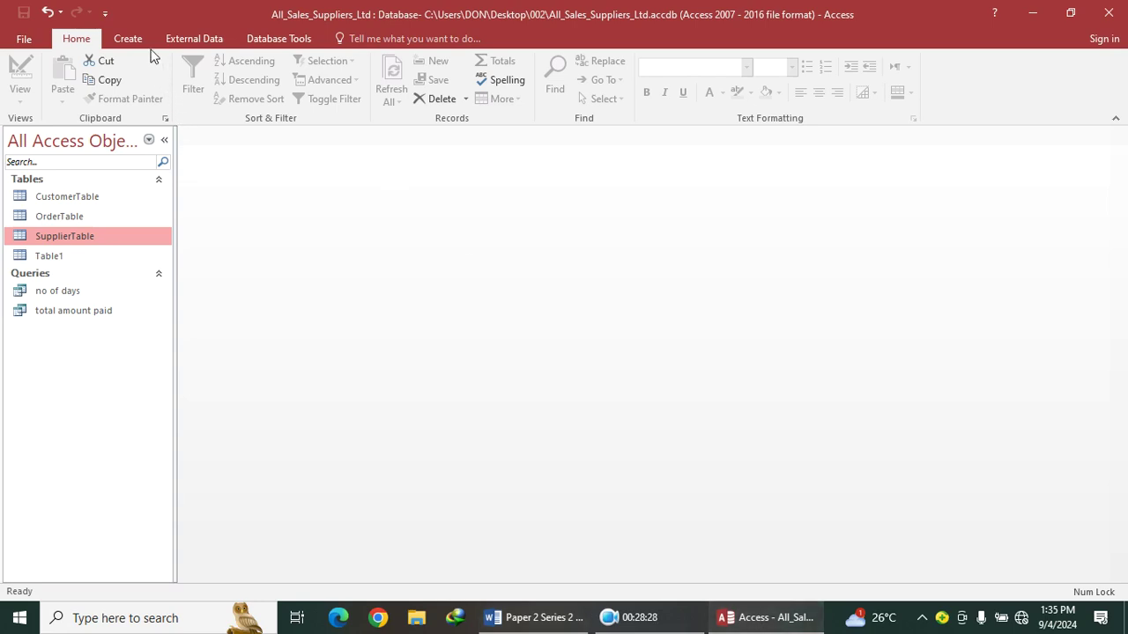
pyautogui.click(134, 44)
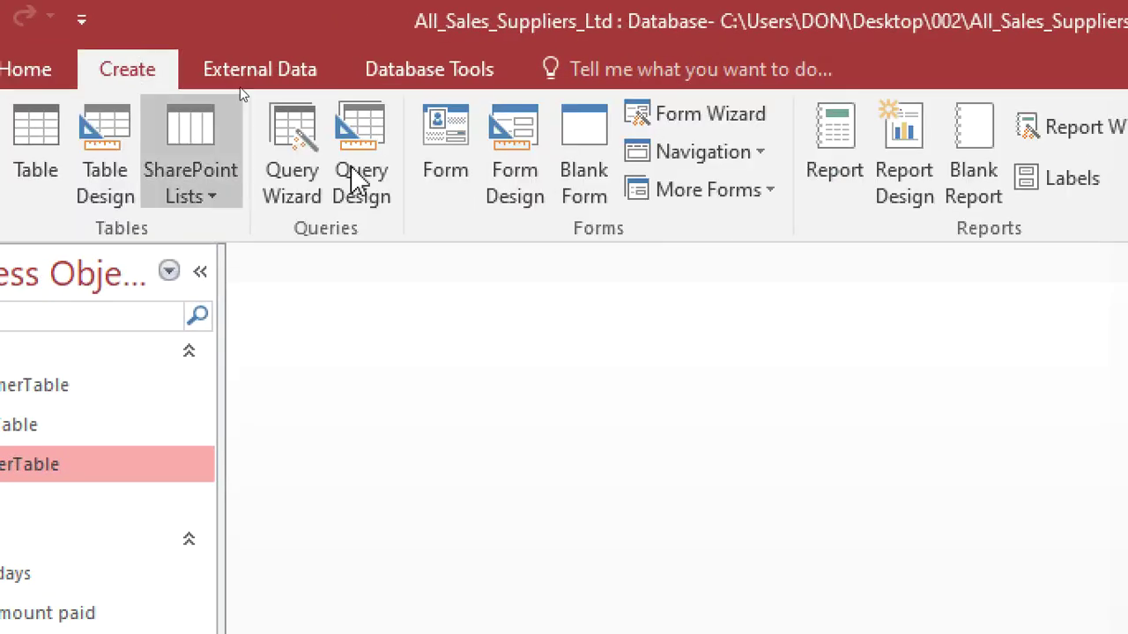
pyautogui.click(358, 187)
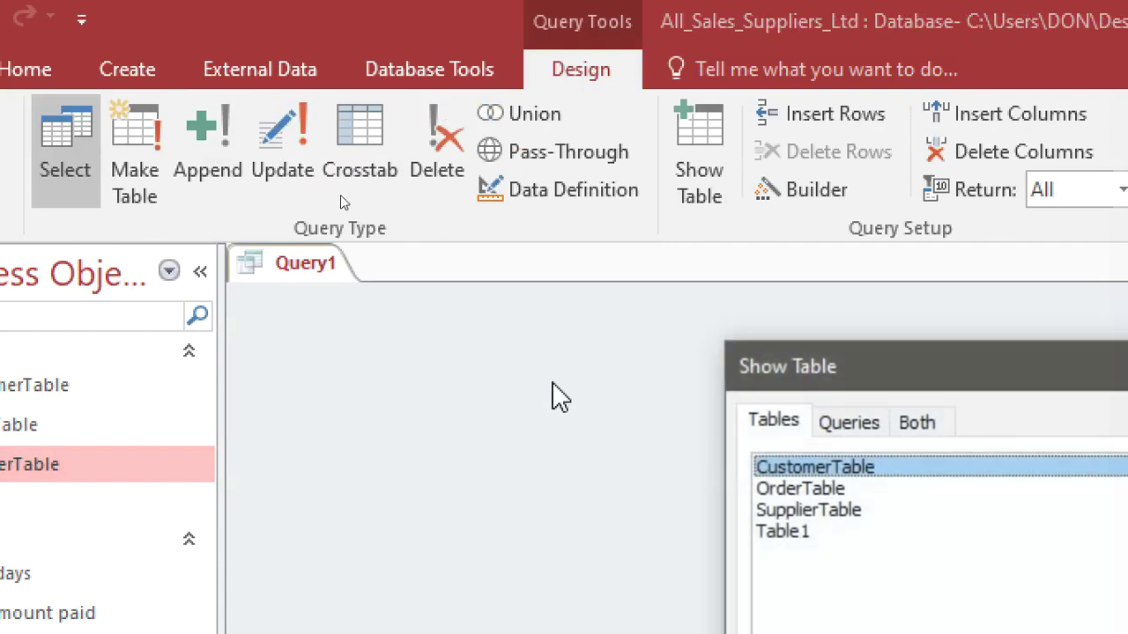
pyautogui.doubleClick(842, 469)
pyautogui.moveTo(952, 403); pyautogui.dragTo(738, 335)
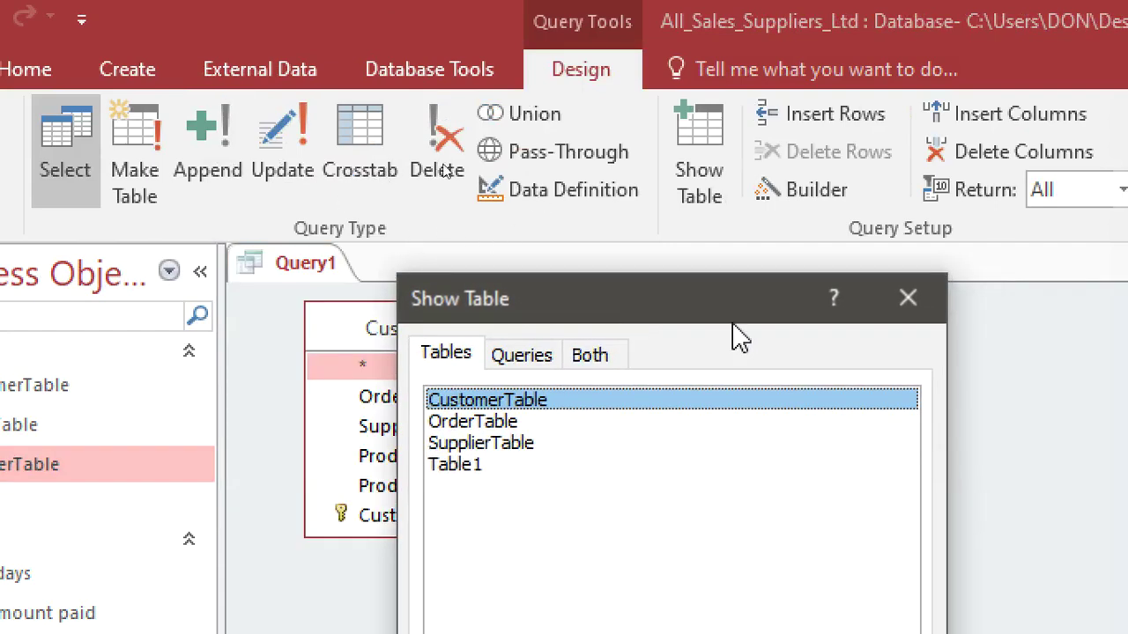
pyautogui.click(909, 302)
pyautogui.doubleClick(421, 518)
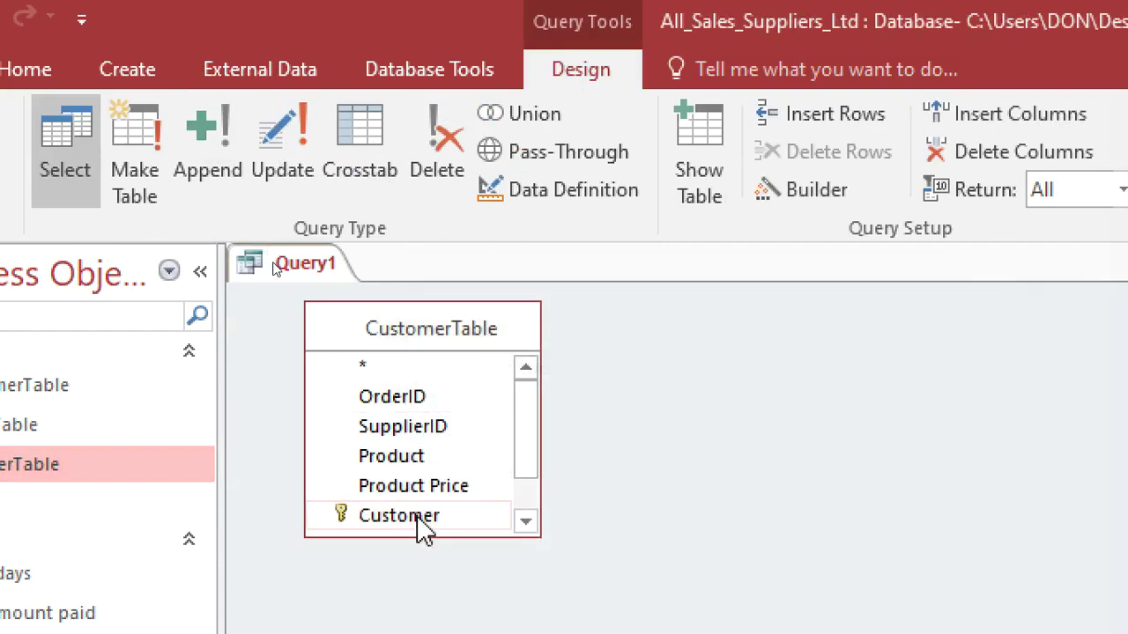
pyautogui.click(403, 589)
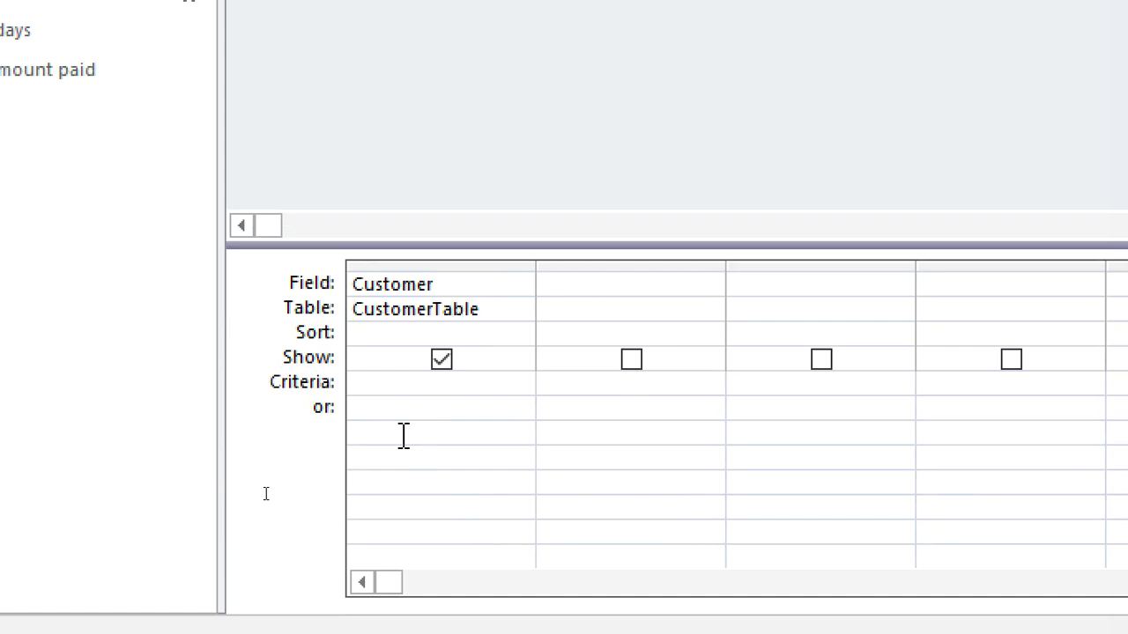
pyautogui.click(383, 388)
pyautogui.write('Es')
pyautogui.hotkey('ctrl', 'z')
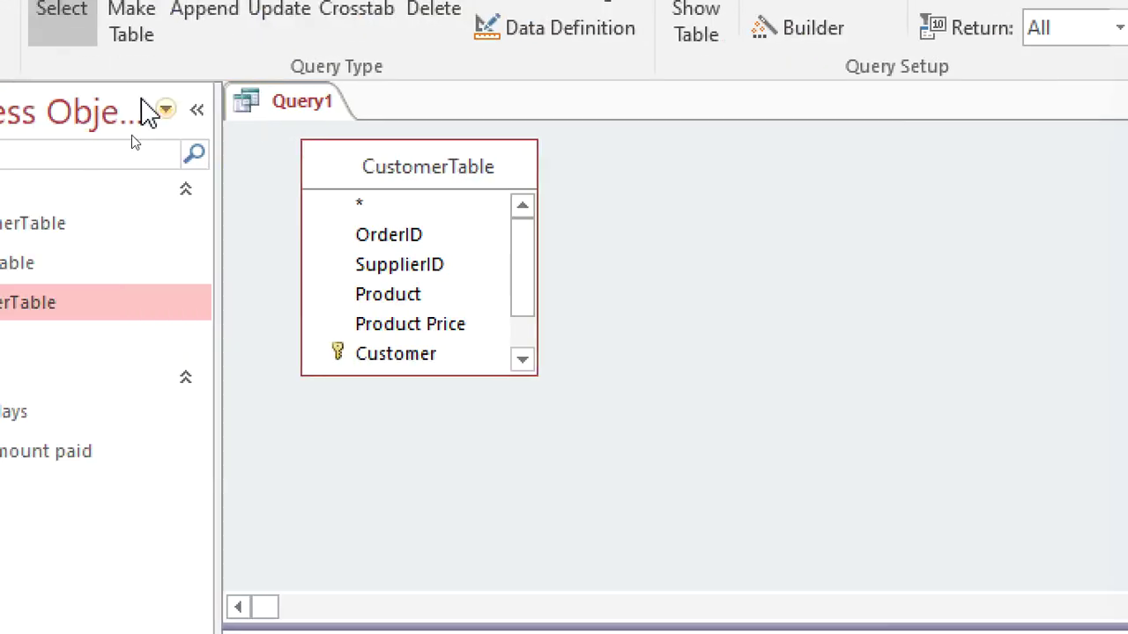
pyautogui.rightClick(286, 103)
pyautogui.click(331, 163)
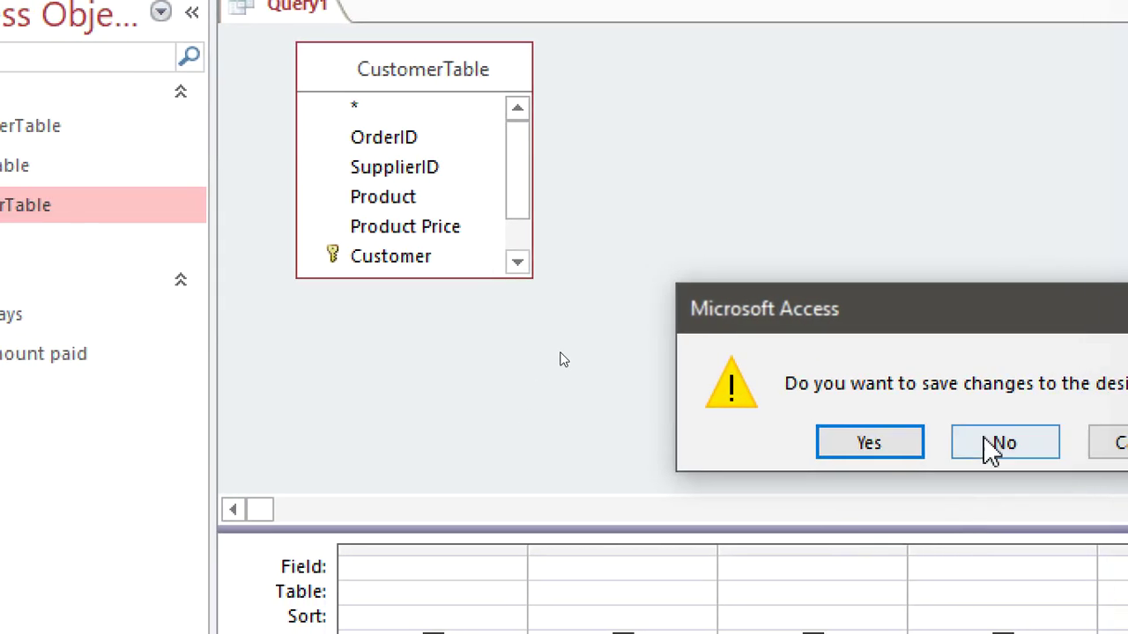
pyautogui.click(1051, 480)
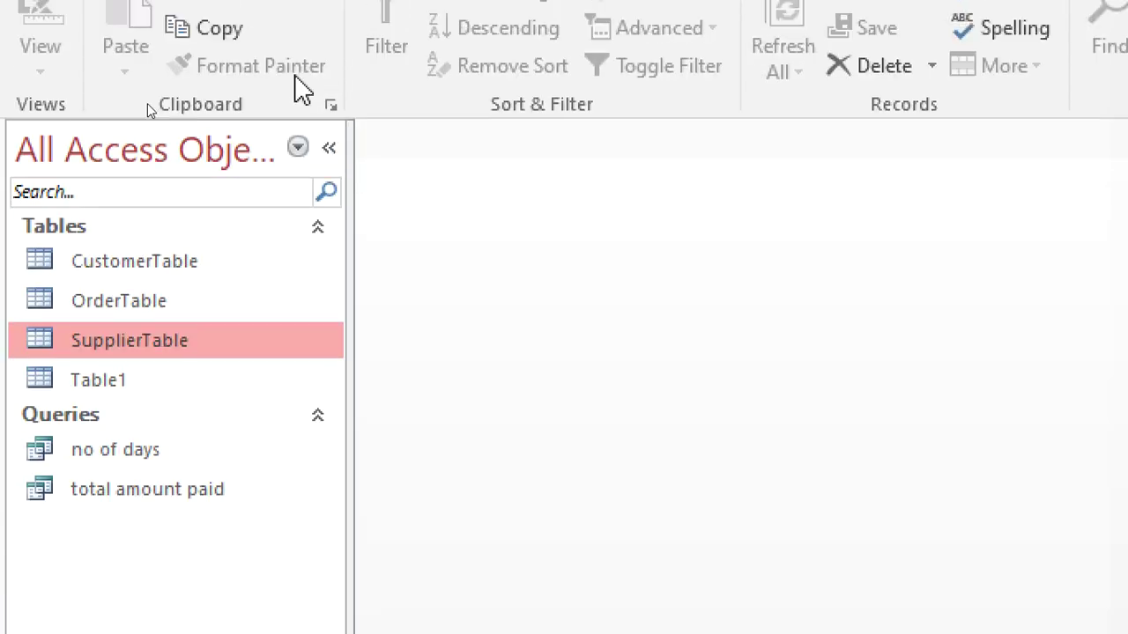
# Create a query in Design view based on CustomerTable and add its Customer field to the grid
pyautogui.click(249, 80)
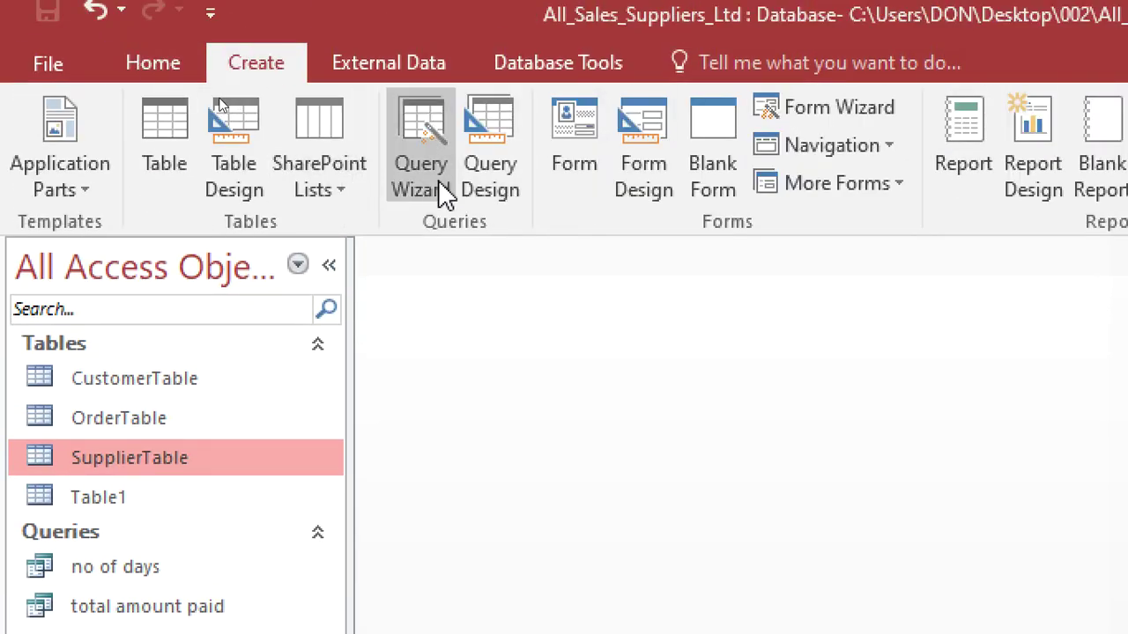
pyautogui.click(491, 171)
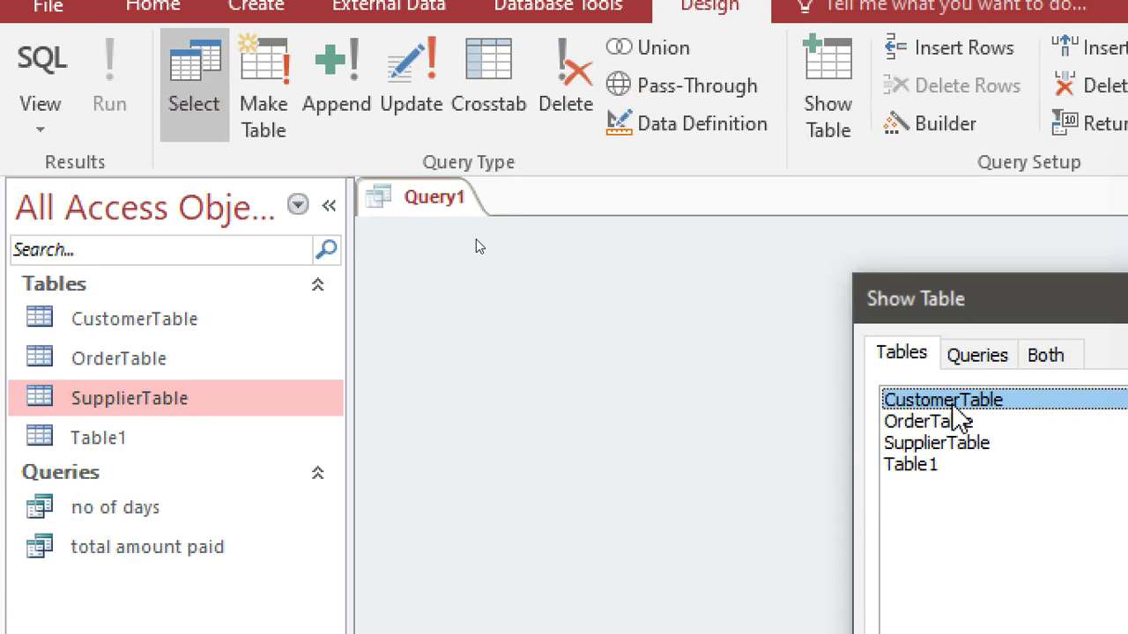
pyautogui.doubleClick(954, 398)
pyautogui.moveTo(1013, 300)
pyautogui.mouseDown()
pyautogui.moveTo(964, 305)
pyautogui.moveTo(907, 290)
pyautogui.moveTo(1028, 295)
pyautogui.mouseUp()
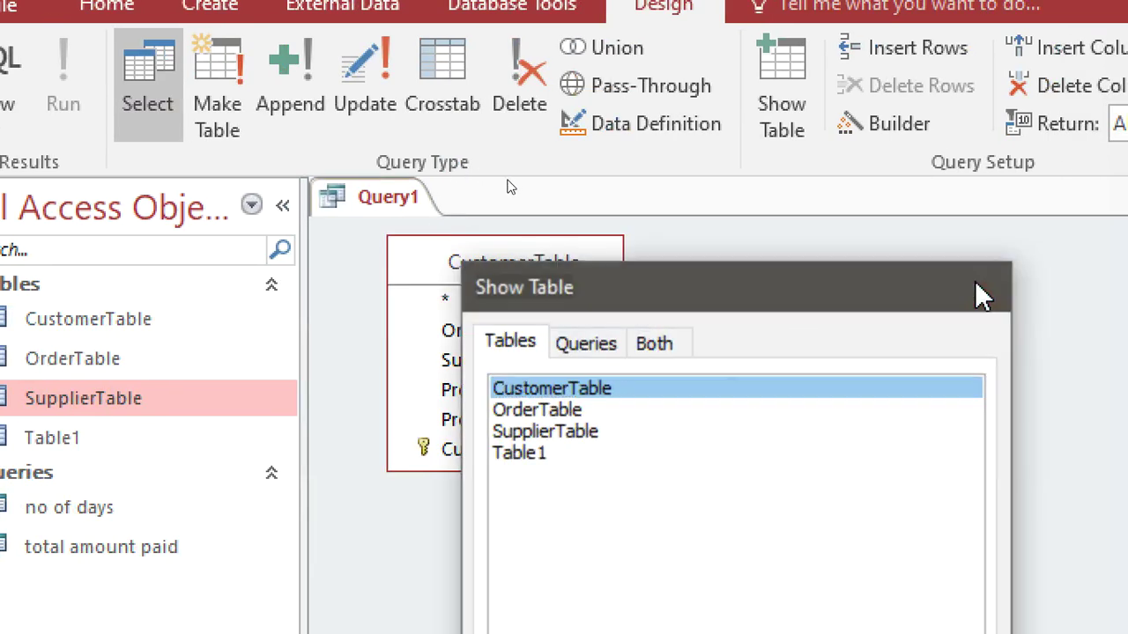
pyautogui.click(982, 296)
pyautogui.moveTo(470, 450); pyautogui.dragTo(476, 633)
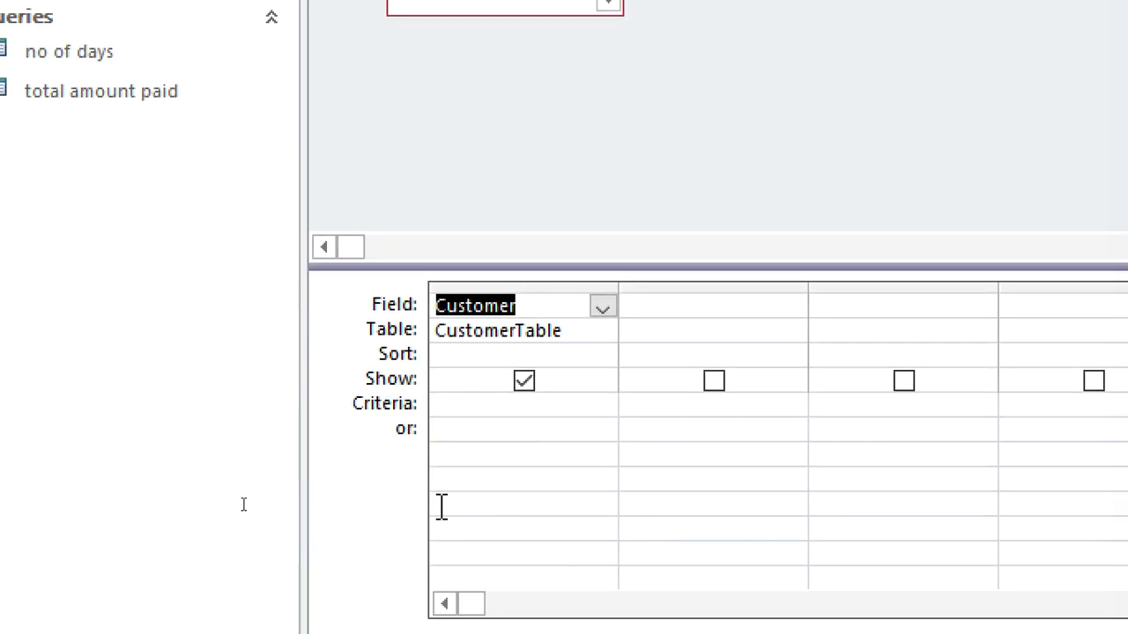
# Set the Customer field's criteria to *Es and run the query
pyautogui.click(467, 413)
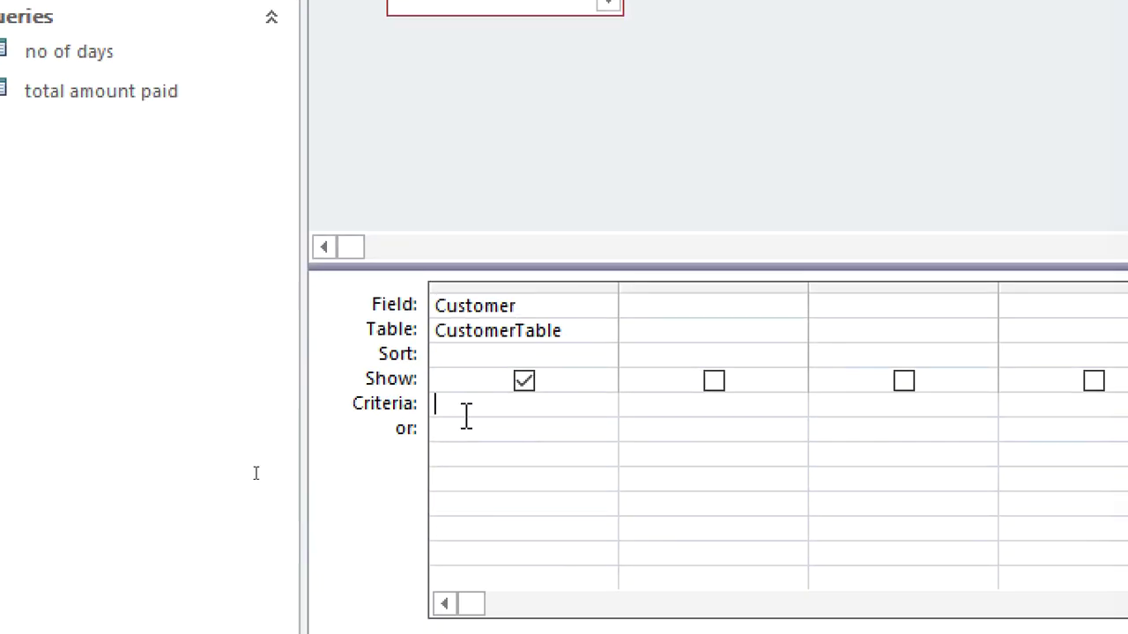
pyautogui.write('*Es')
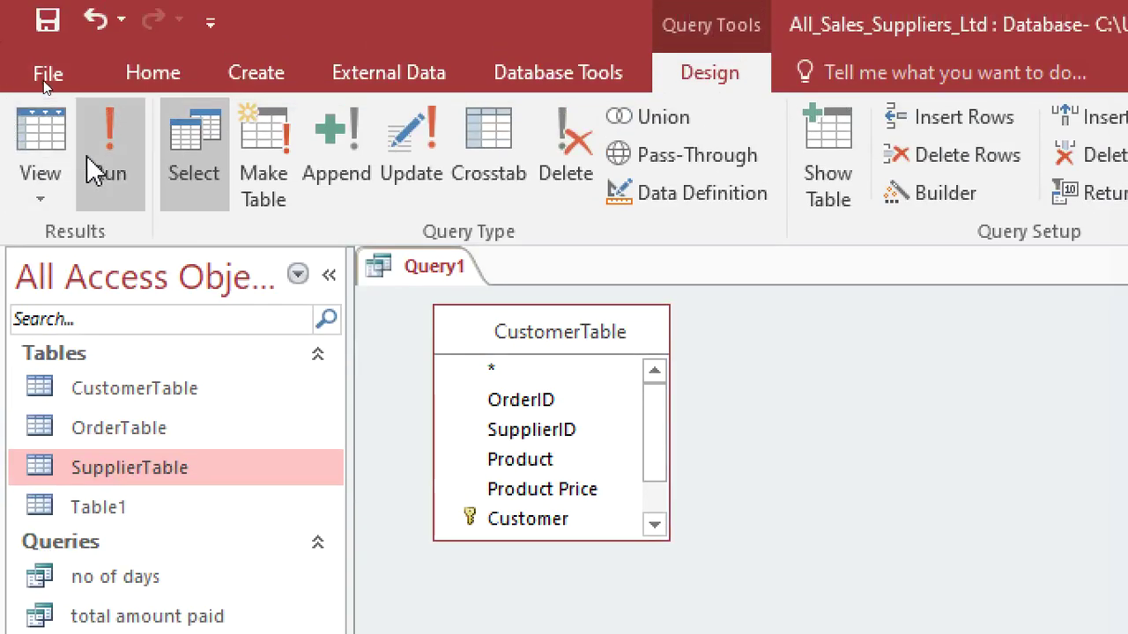
pyautogui.click(85, 171)
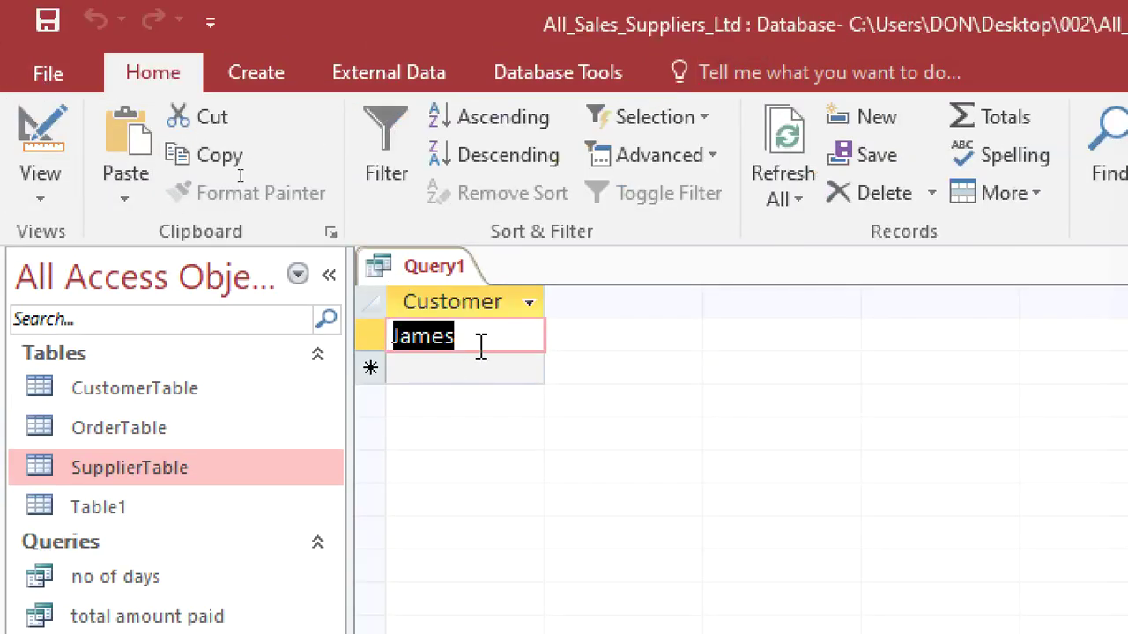
# Save the query under the name Es and close it
pyautogui.rightClick(435, 267)
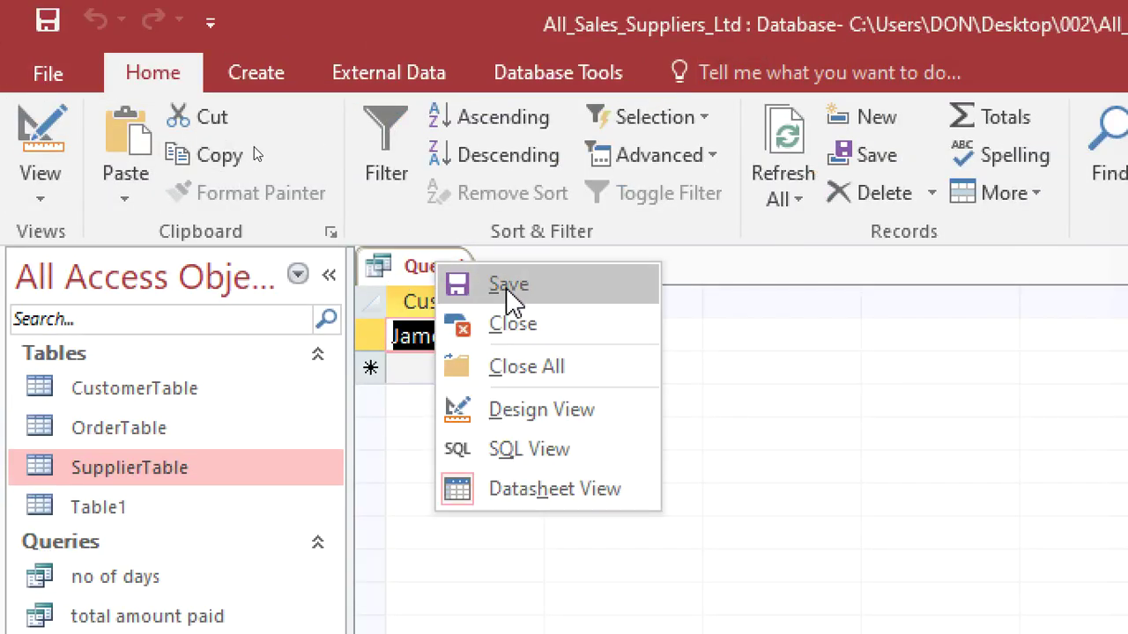
pyautogui.click(511, 285)
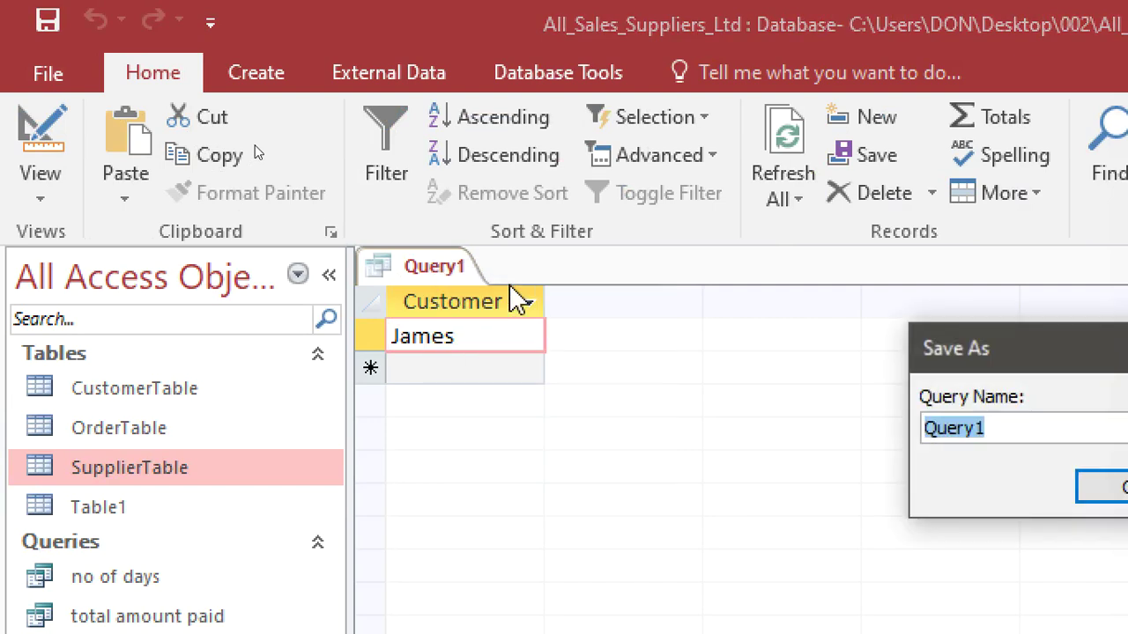
pyautogui.write('Es')
pyautogui.press('Return')
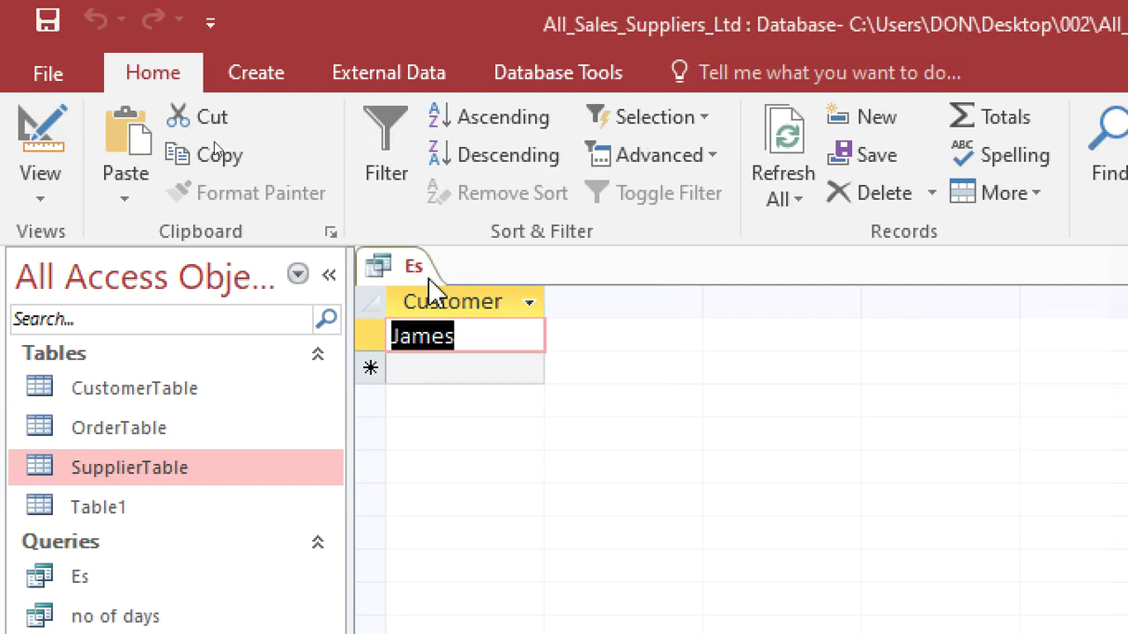
pyautogui.rightClick(368, 253)
pyautogui.click(643, 491)
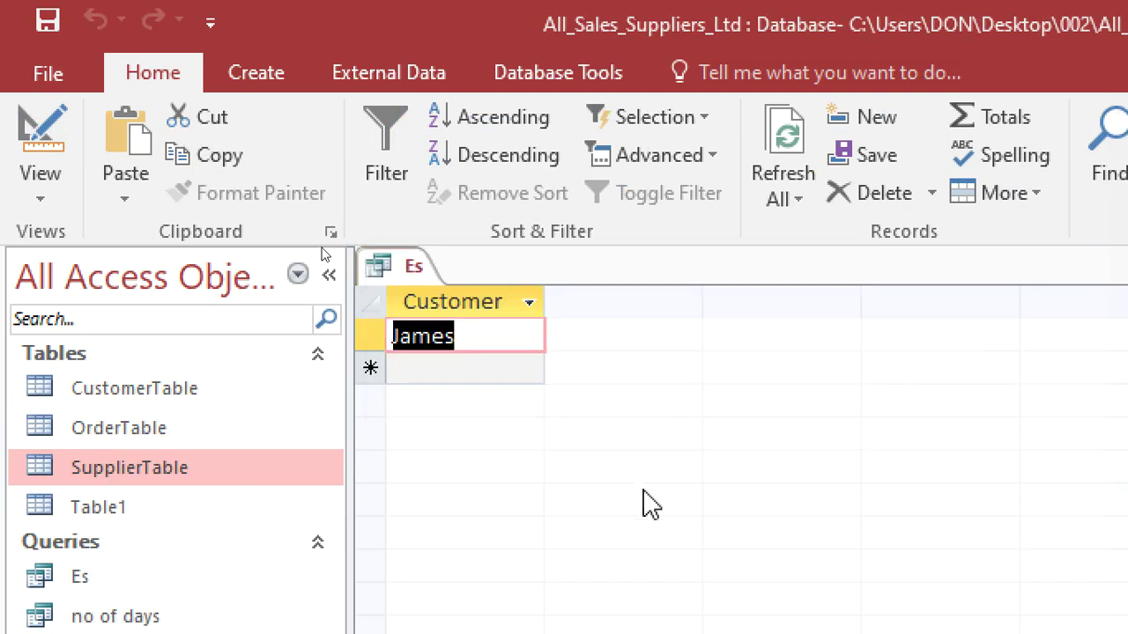
pyautogui.rightClick(405, 275)
pyautogui.click(476, 336)
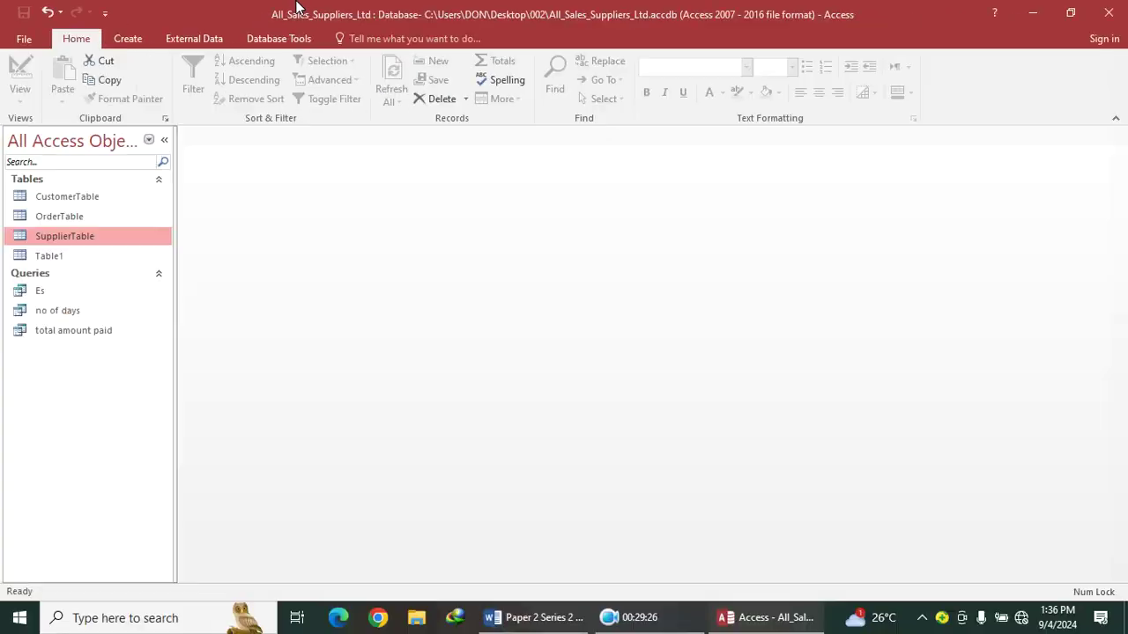
# Switch to the Word exam paper, read task j on the April orders report, and return to Access
pyautogui.click(533, 618)
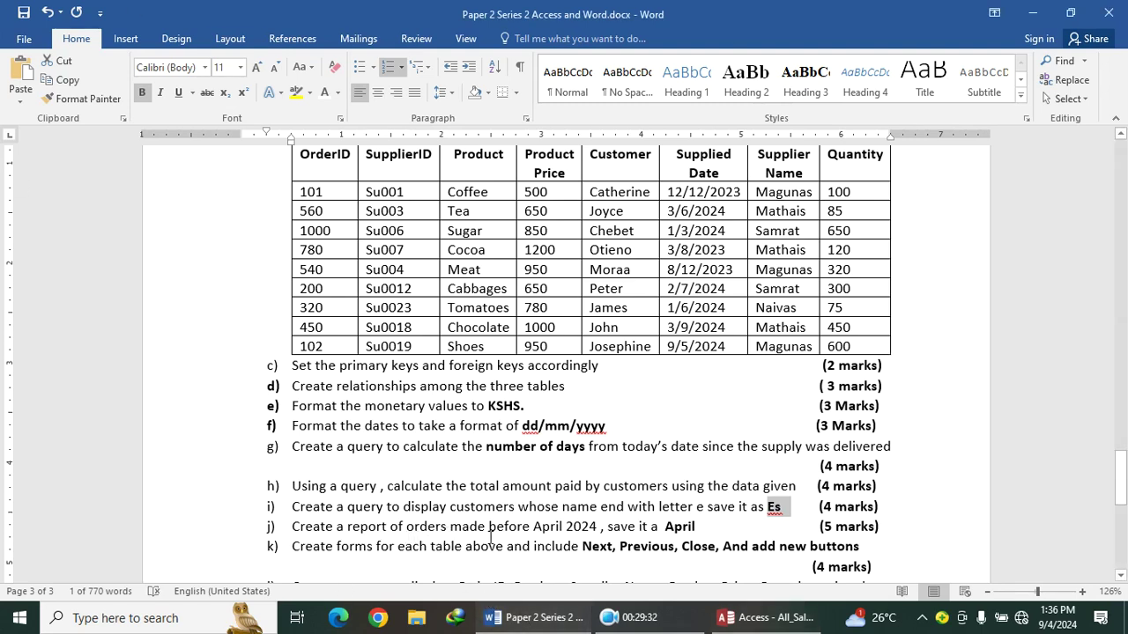
pyautogui.click(740, 618)
pyautogui.click(131, 40)
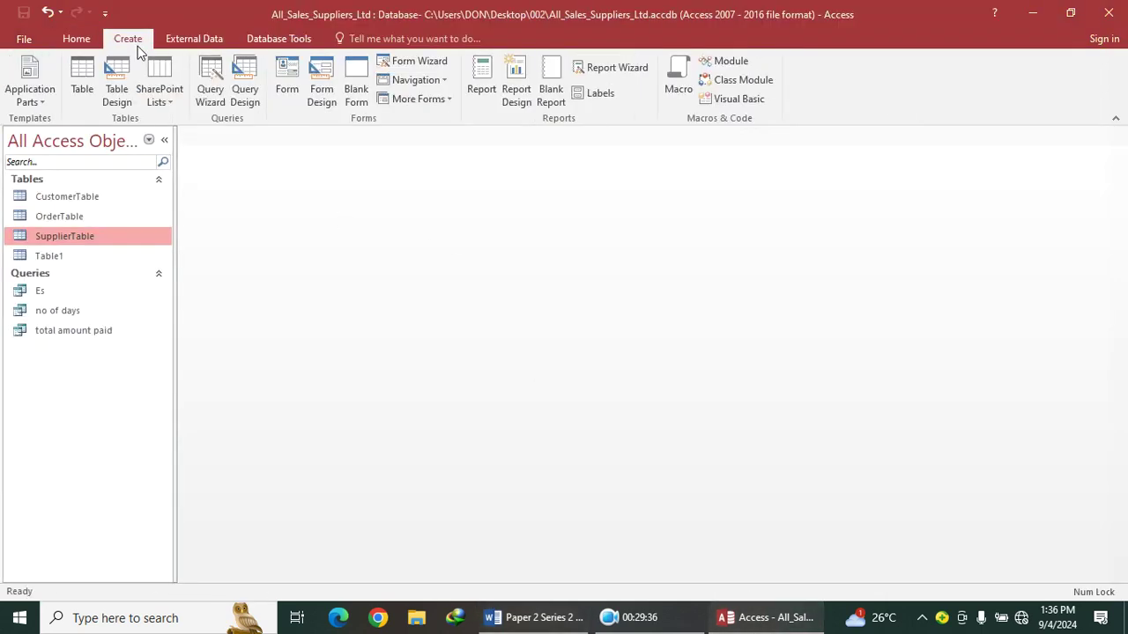
pyautogui.click(247, 93)
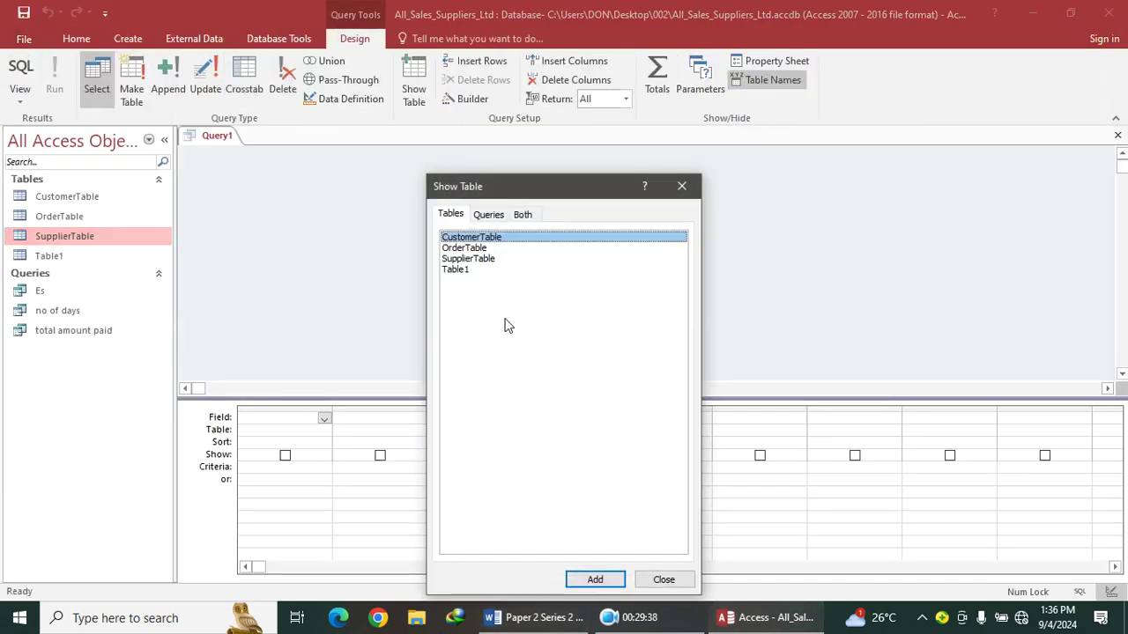
pyautogui.doubleClick(470, 249)
pyautogui.click(681, 186)
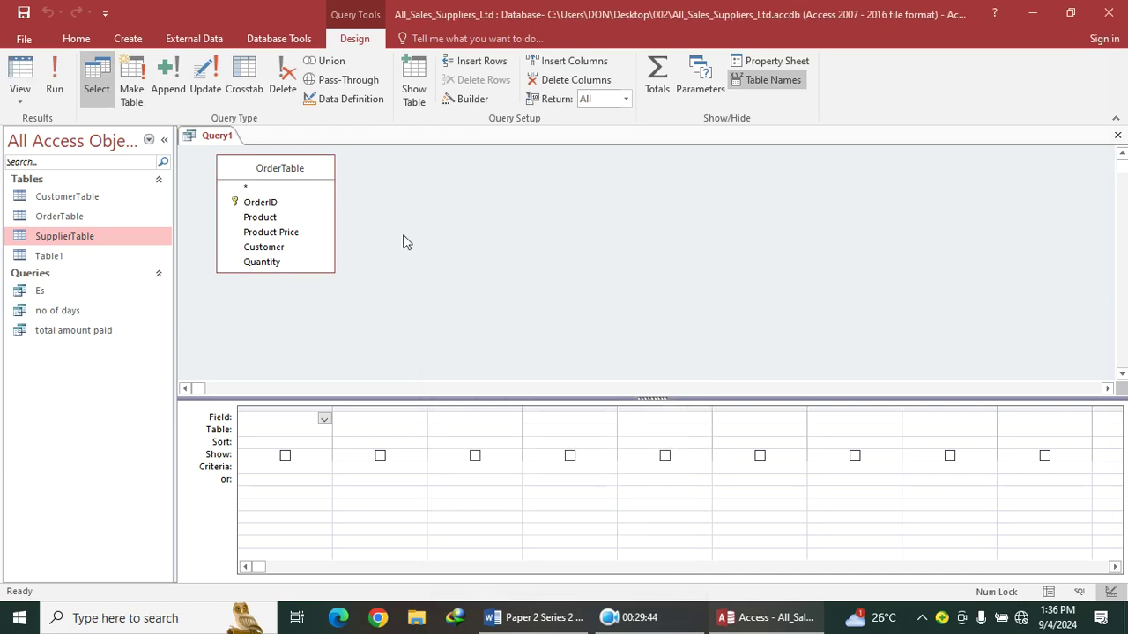
pyautogui.doubleClick(281, 209)
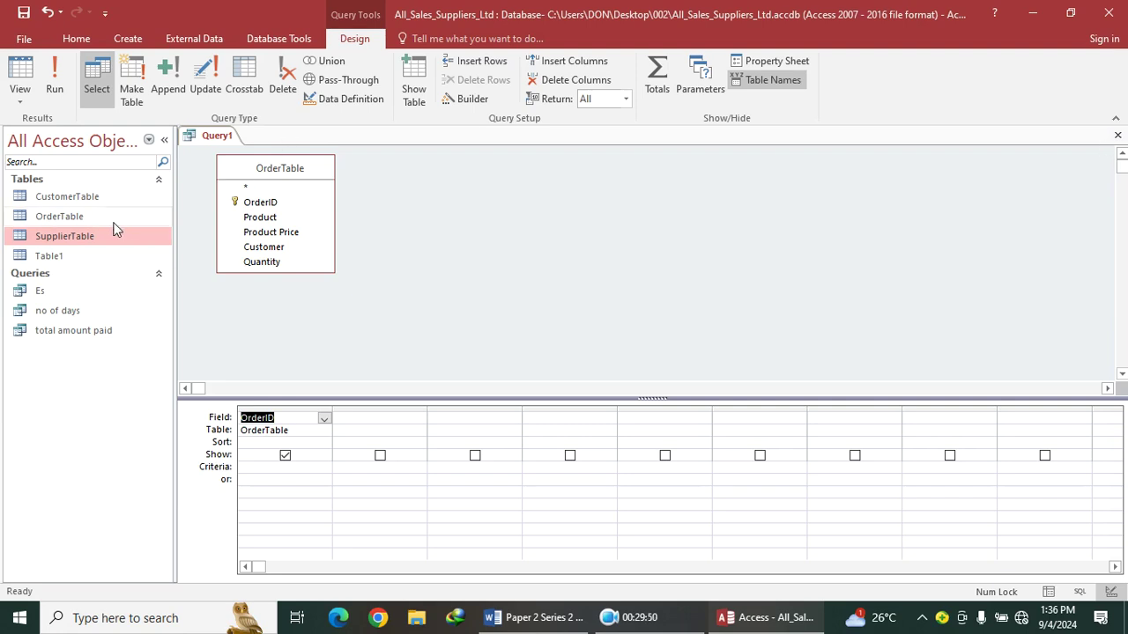
pyautogui.click(1117, 135)
pyautogui.click(570, 355)
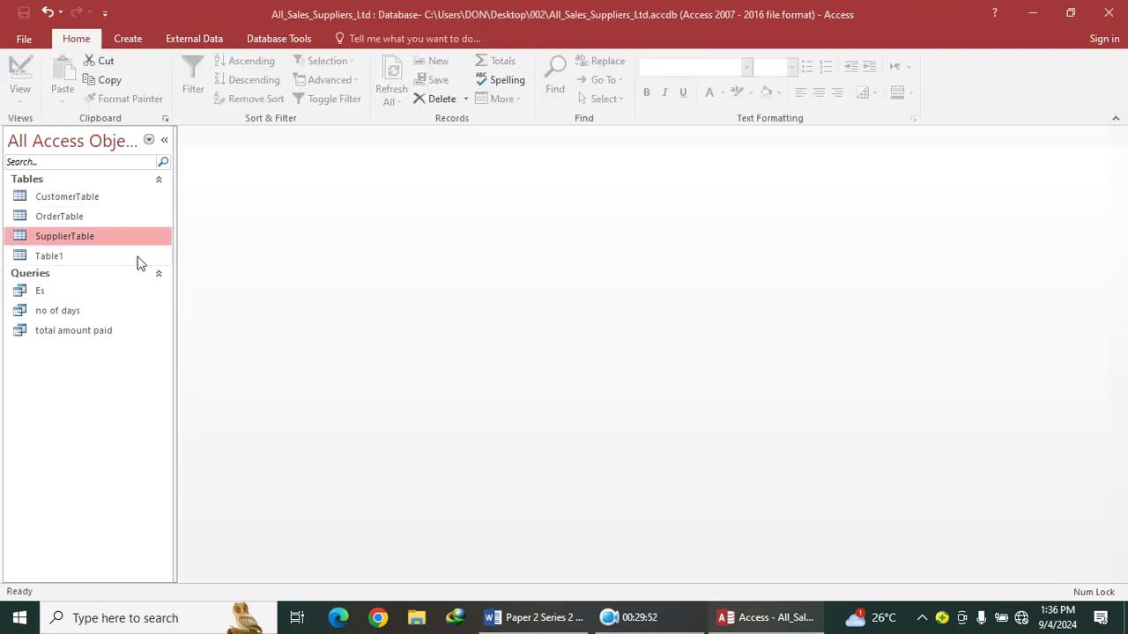
# Open CustomerTable in Datasheet view to check which fields it contains, and close it
pyautogui.click(88, 199)
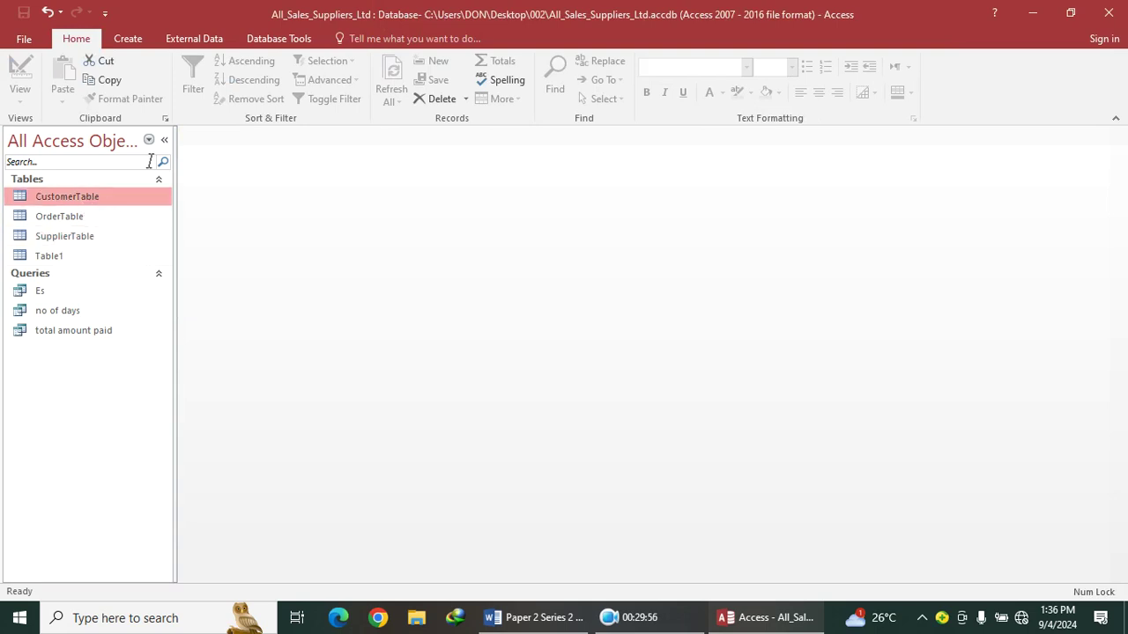
pyautogui.click(132, 38)
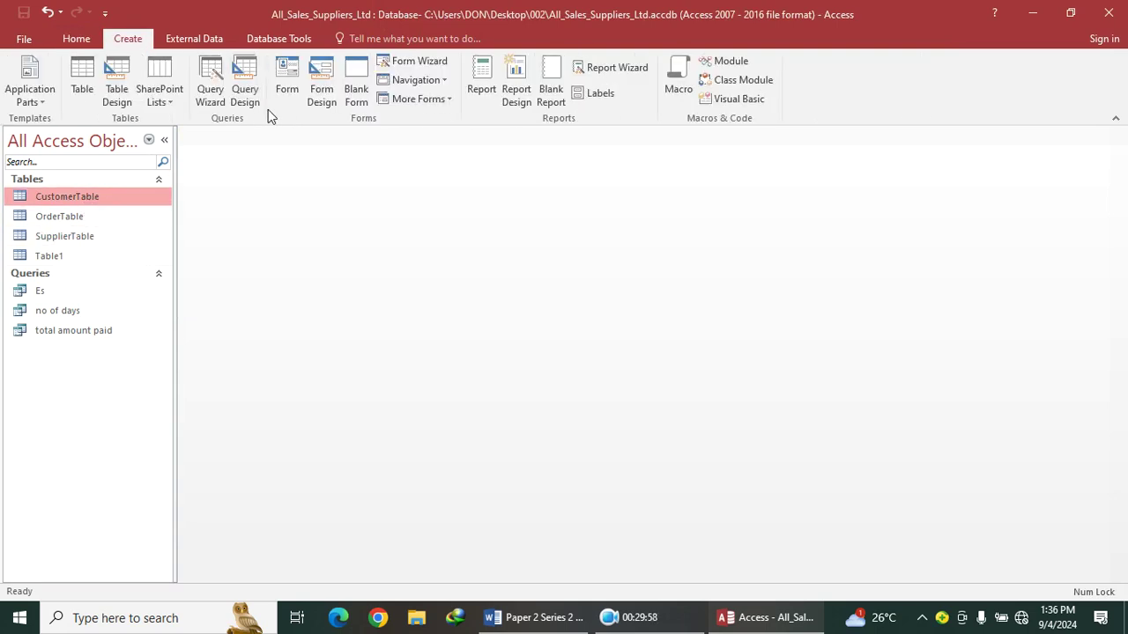
pyautogui.doubleClick(118, 196)
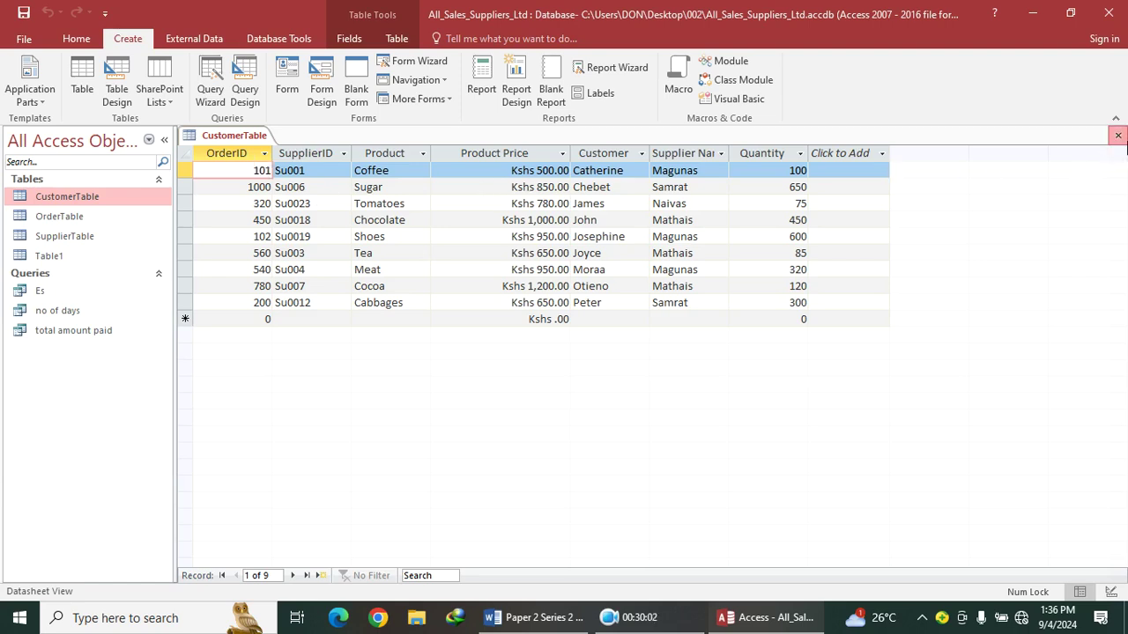
pyautogui.click(1118, 135)
# Open OrderTable in Design view to check its fields
pyautogui.rightClick(146, 201)
pyautogui.click(71, 217)
pyautogui.rightClick(71, 217)
pyautogui.click(122, 244)
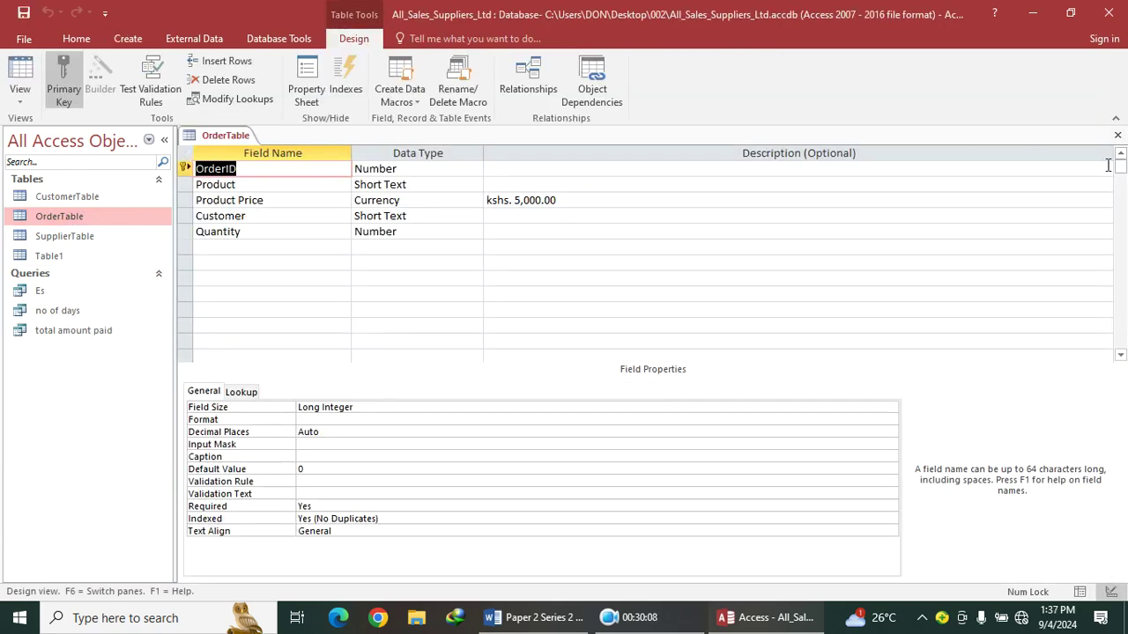
# Close OrderTable, open SupplierTable in Datasheet view to check its fields, and close it
pyautogui.click(1117, 135)
pyautogui.doubleClick(106, 236)
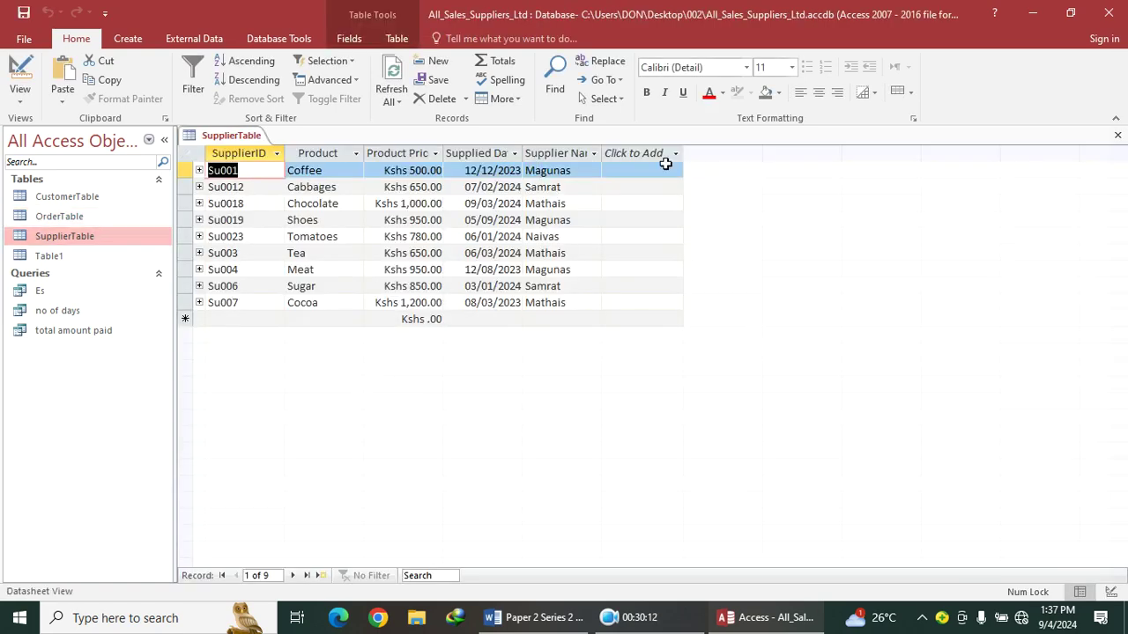
pyautogui.click(1118, 134)
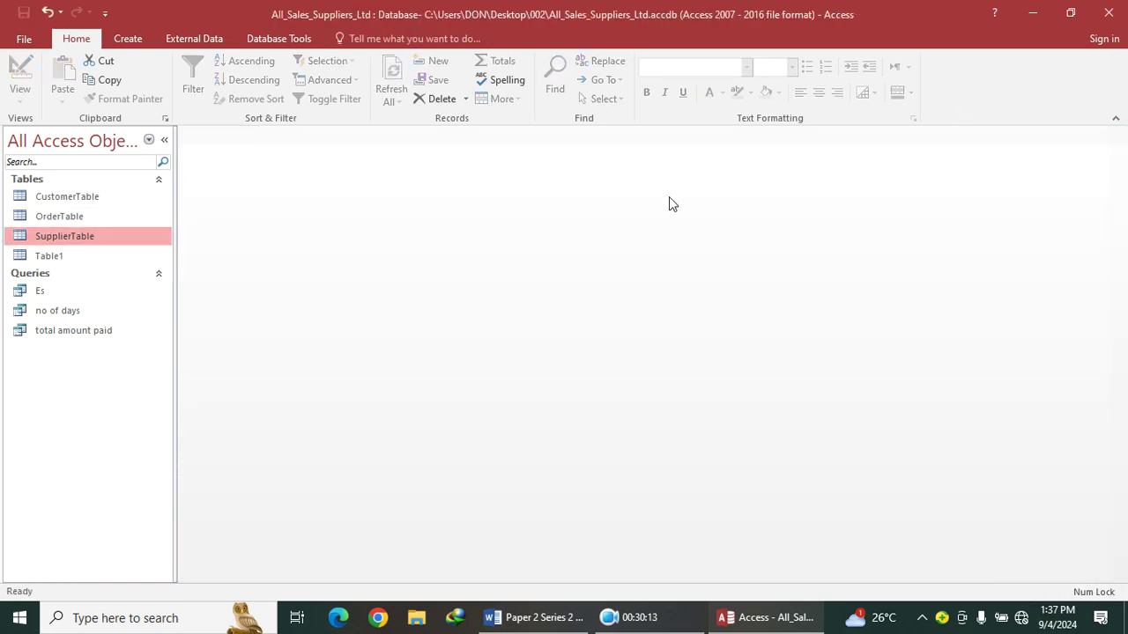
# Create a query in Design view from SupplierTable with the fields Product, Product Price and Supplied Date
pyautogui.click(141, 38)
pyautogui.click(244, 91)
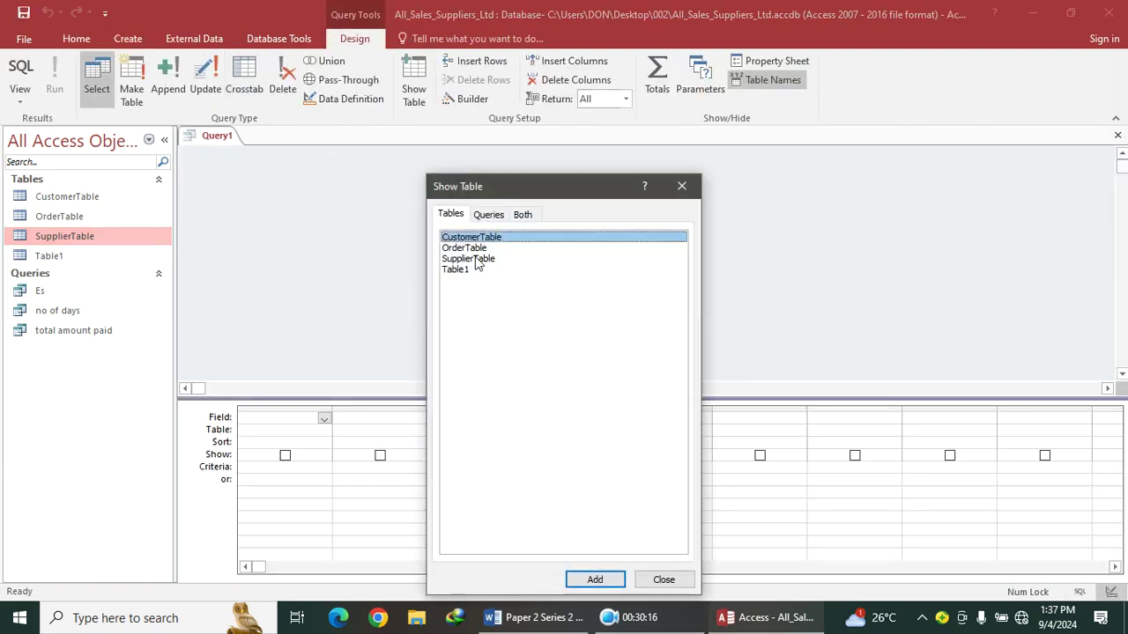
pyautogui.doubleClick(474, 258)
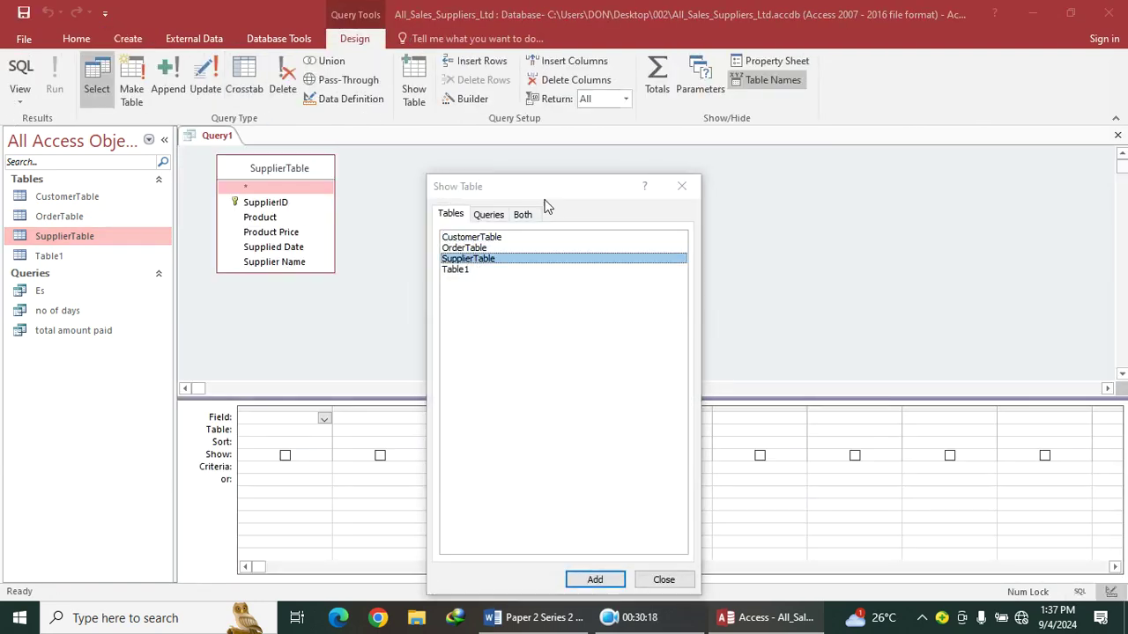
pyautogui.click(682, 186)
pyautogui.doubleClick(275, 218)
pyautogui.click(285, 233)
pyautogui.doubleClick(284, 234)
pyautogui.doubleClick(289, 248)
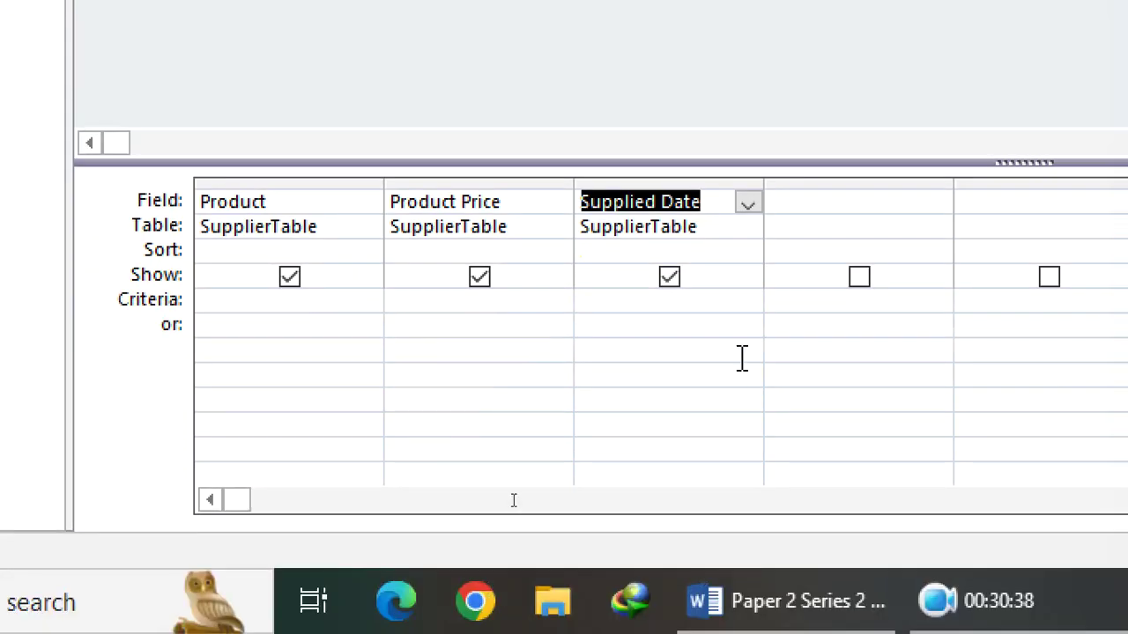
# Set the Supplied Date criterion of the query to <31/3/2024
pyautogui.click(602, 302)
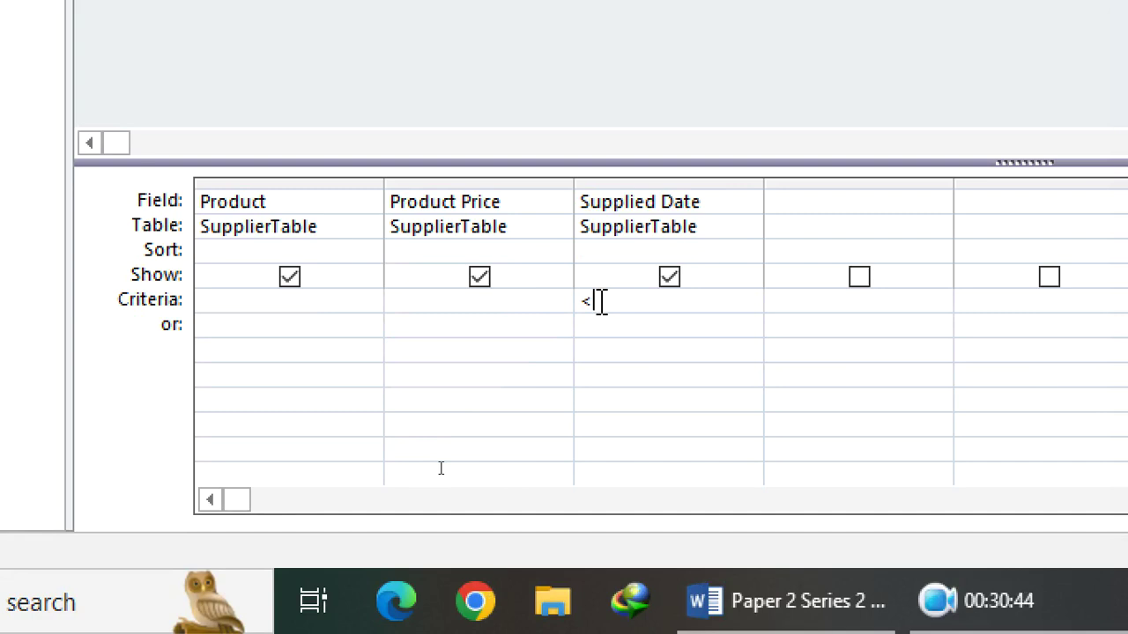
pyautogui.write('<31/3/20')
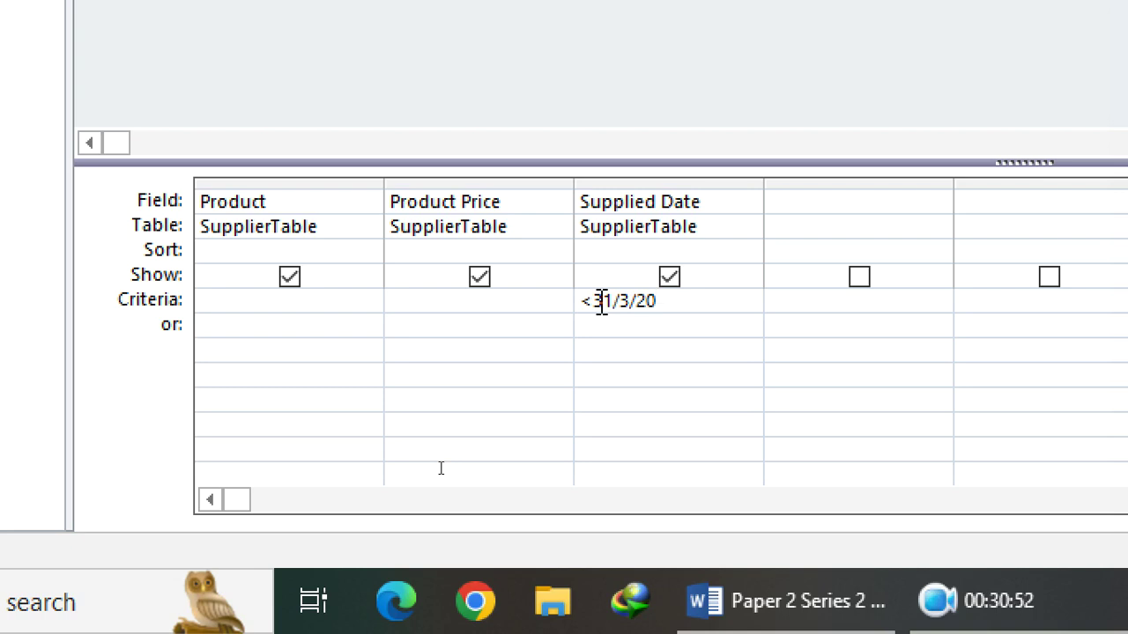
pyautogui.write('24')
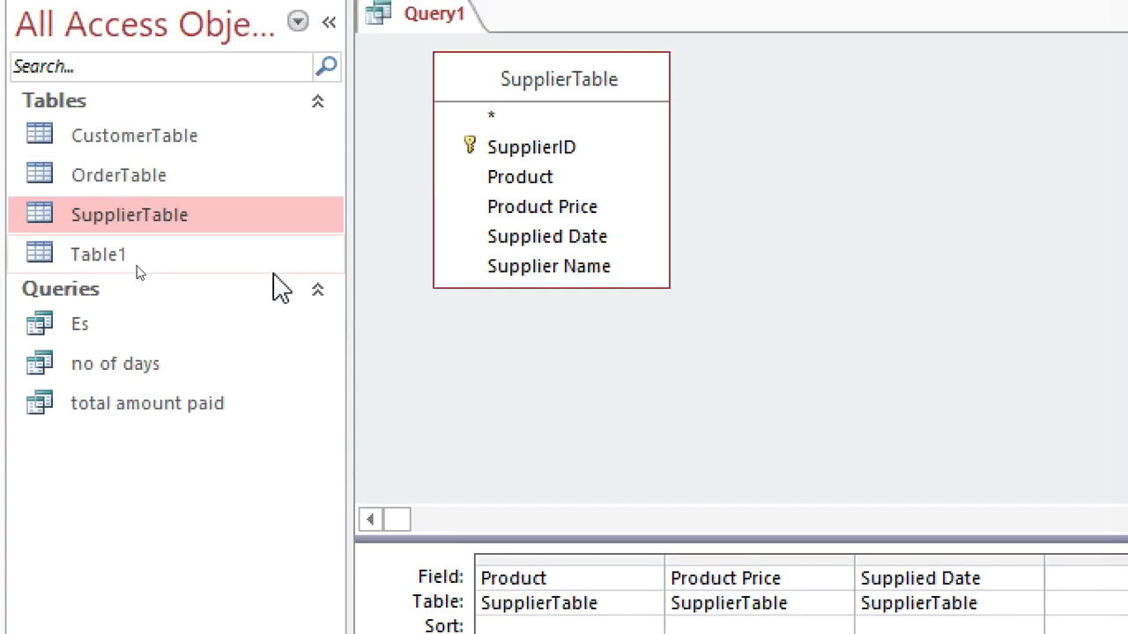
# Save the supplied-date query under the name April
pyautogui.hotkey('ctrl', 's')
pyautogui.write('order')
pyautogui.press('BackSpace')
pyautogui.press('BackSpace')
pyautogui.press('BackSpace')
pyautogui.press('BackSpace')
pyautogui.press('BackSpace')
pyautogui.write('A')
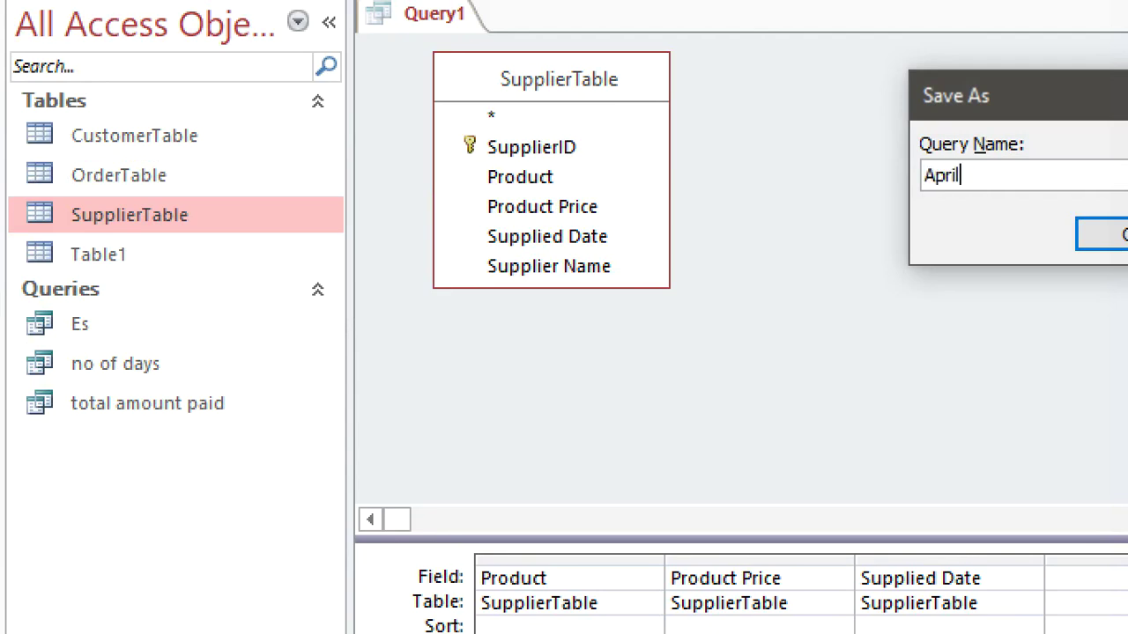
pyautogui.write('pril')
pyautogui.press('Return')
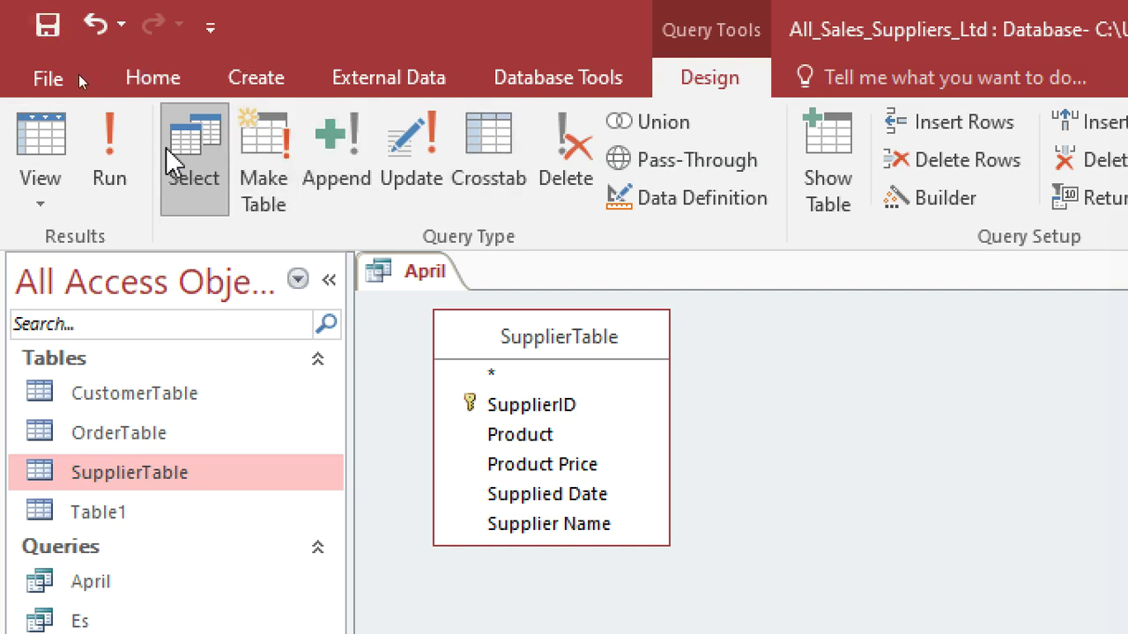
# Run the April query to check its records, and close it
pyautogui.click(110, 149)
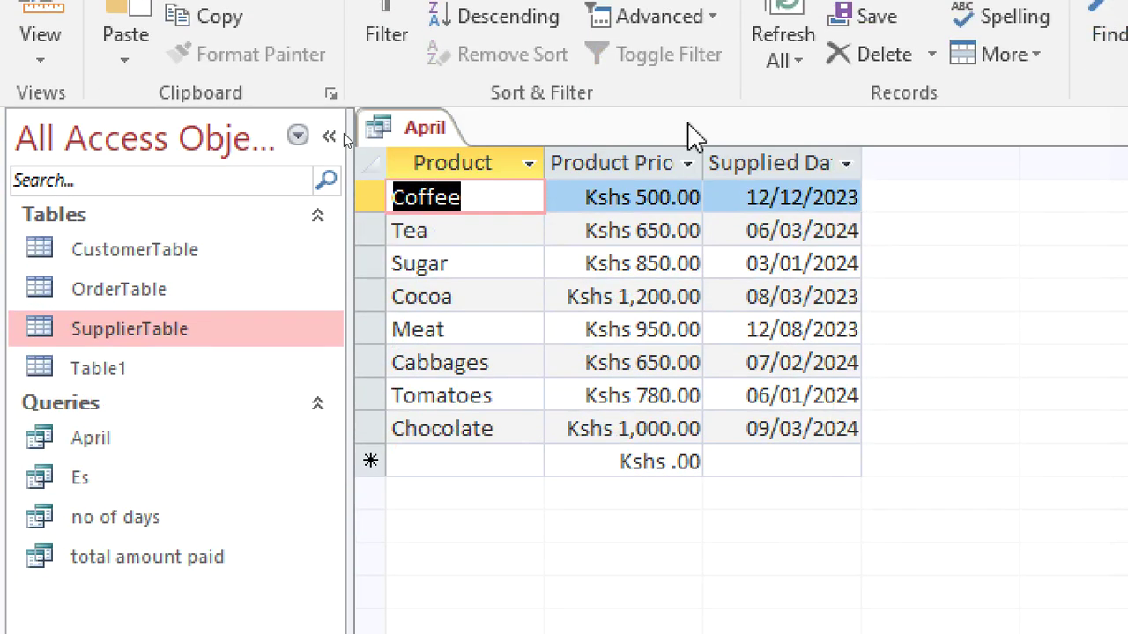
pyautogui.rightClick(398, 143)
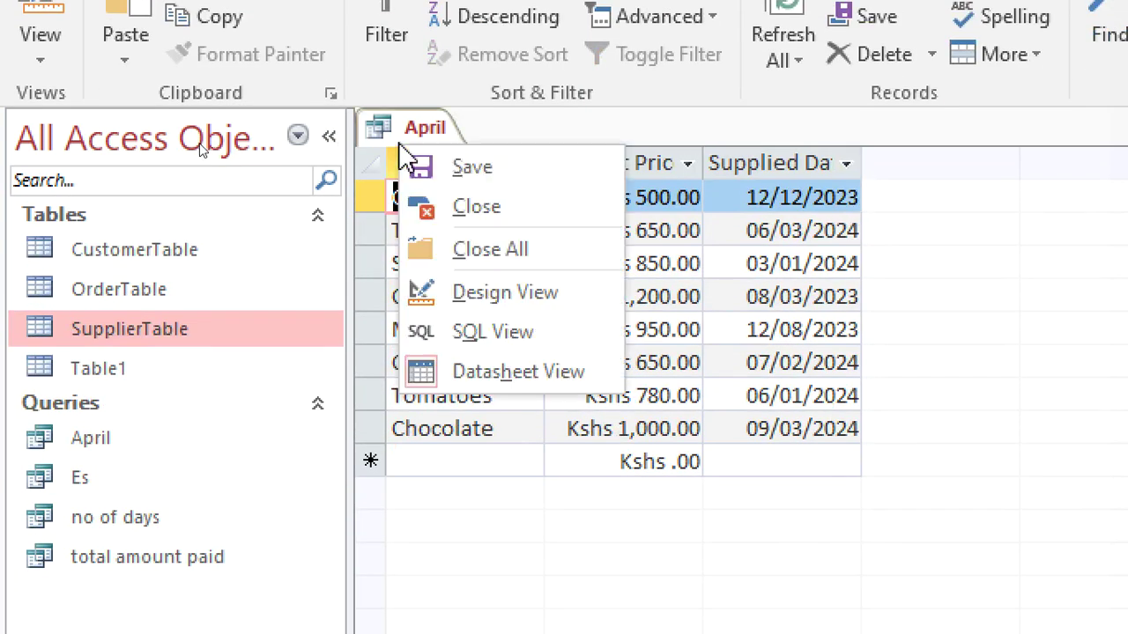
pyautogui.click(465, 208)
# Generate a report from the April query and save it under the name April
pyautogui.click(102, 441)
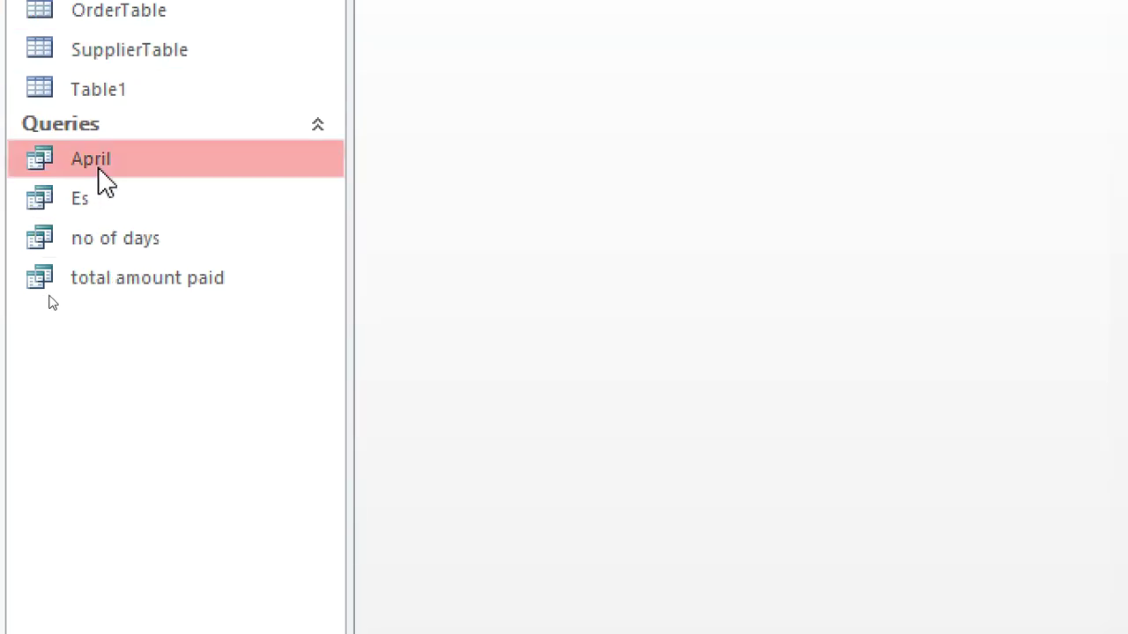
pyautogui.click(264, 78)
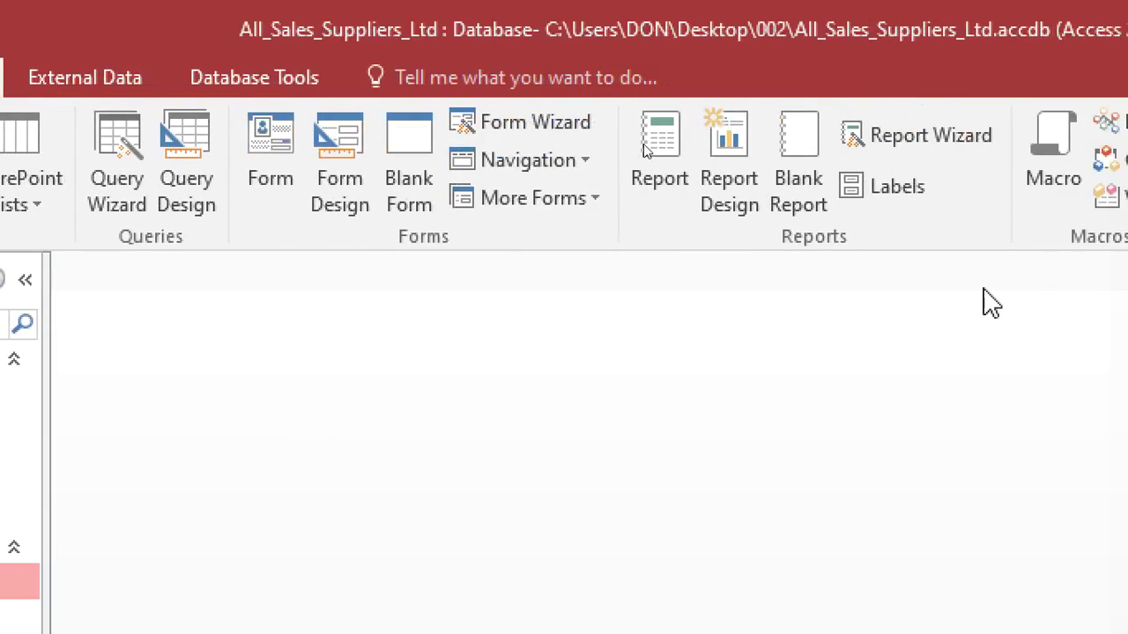
pyautogui.click(657, 174)
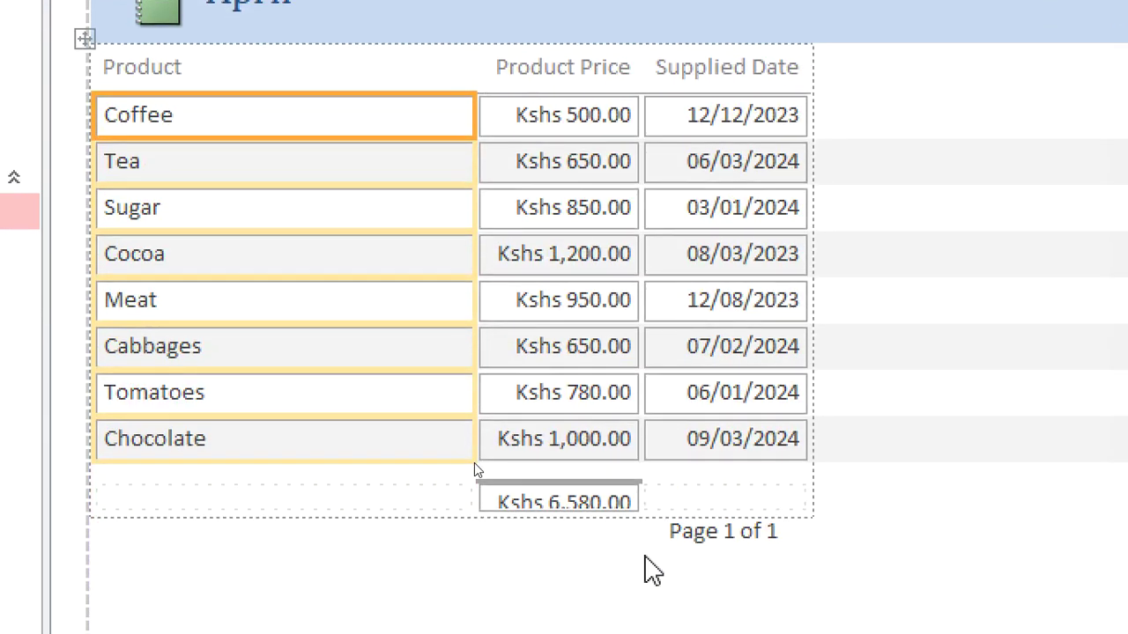
pyautogui.hotkey('ctrl', 's')
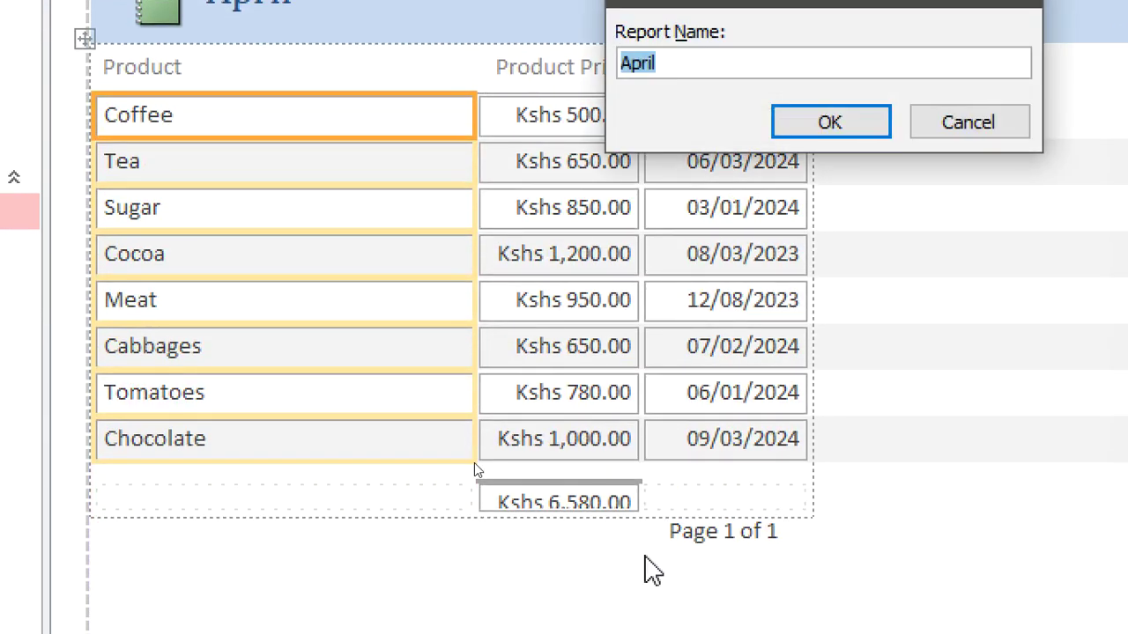
pyautogui.write('a')
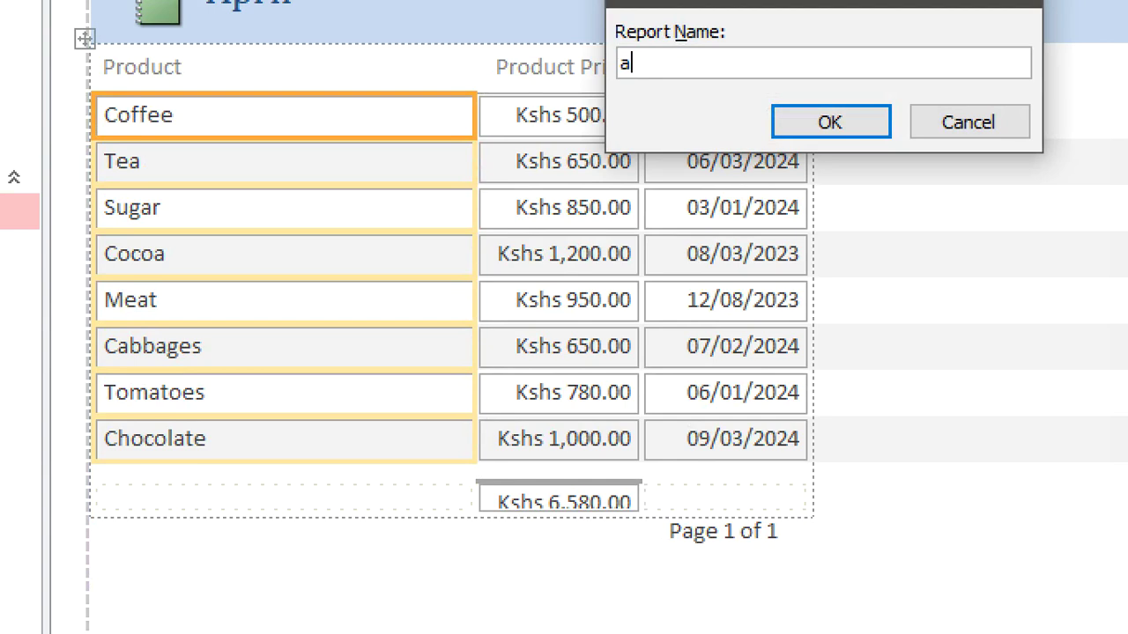
pyautogui.write('Aor')
pyautogui.press('BackSpace')
pyautogui.press('BackSpace')
pyautogui.write('pri')
pyautogui.press('Return')
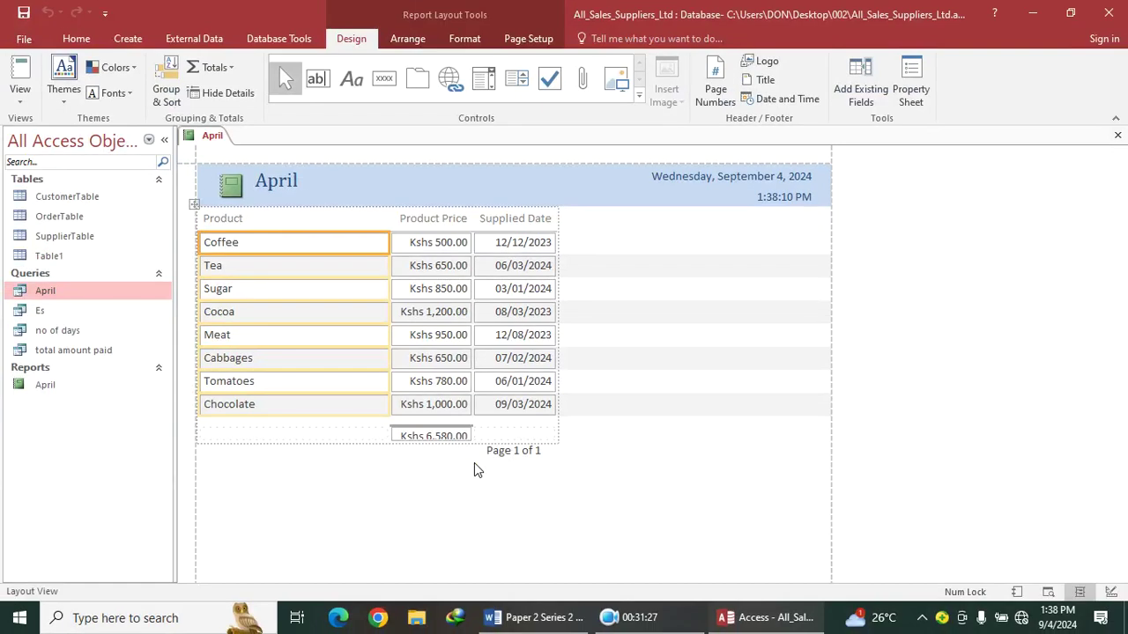
# Switch to the Word exam paper, read task k on creating forms for each table, and return to Access
pyautogui.click(533, 617)
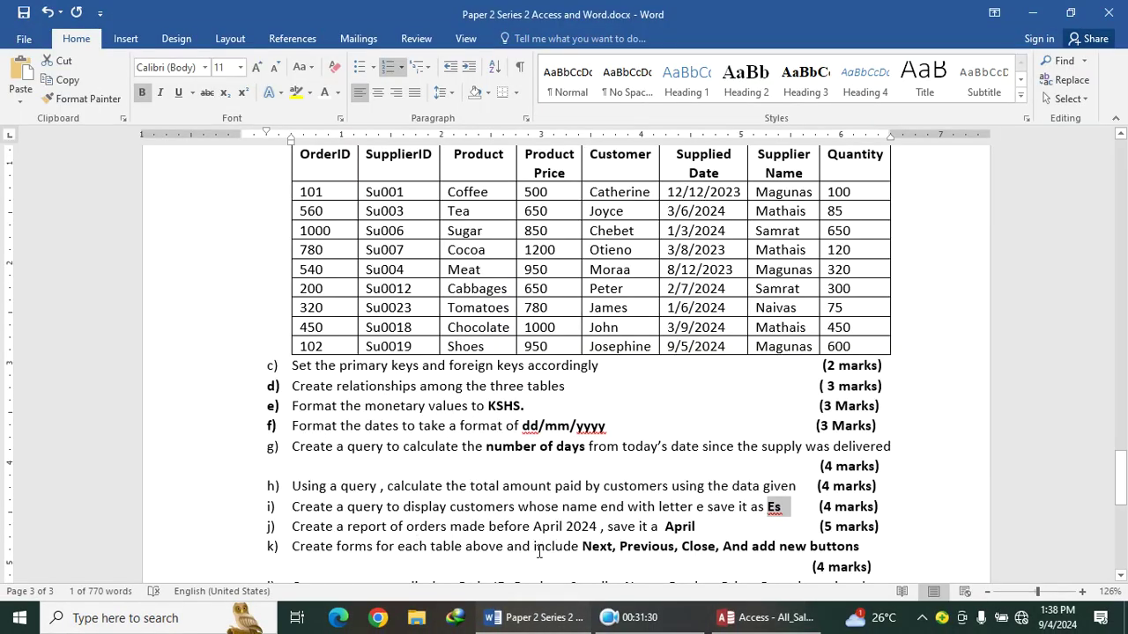
pyautogui.scroll(-3, 356, 557)
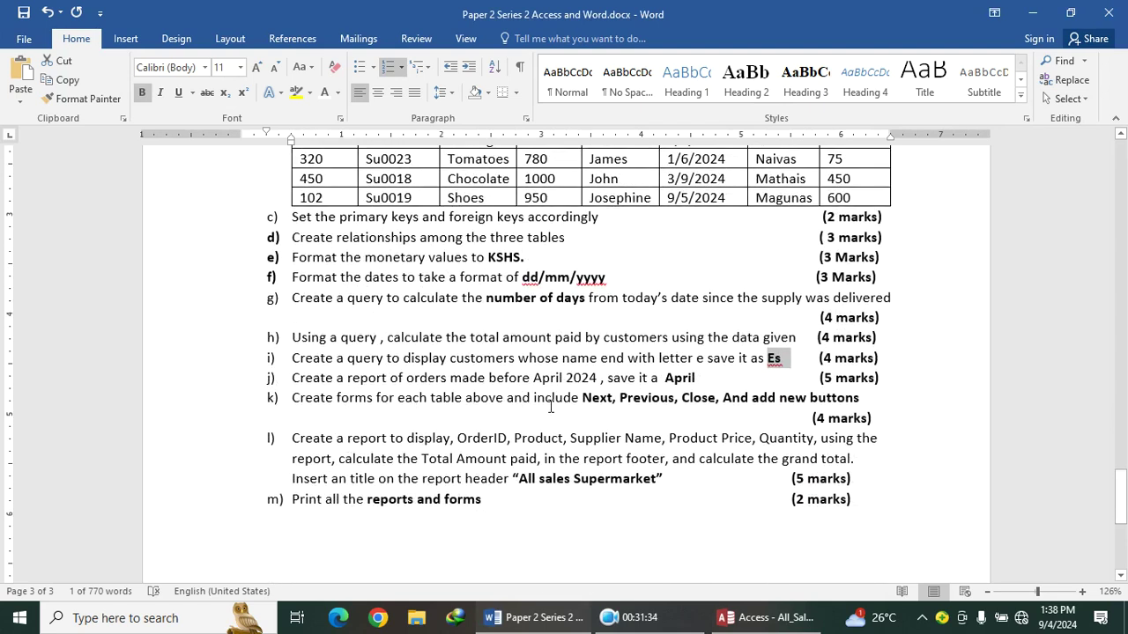
pyautogui.click(765, 618)
# Close the April report, then generate a form from CustomerTable and save it as CustomerTable
pyautogui.rightClick(219, 150)
pyautogui.click(255, 168)
pyautogui.click(112, 202)
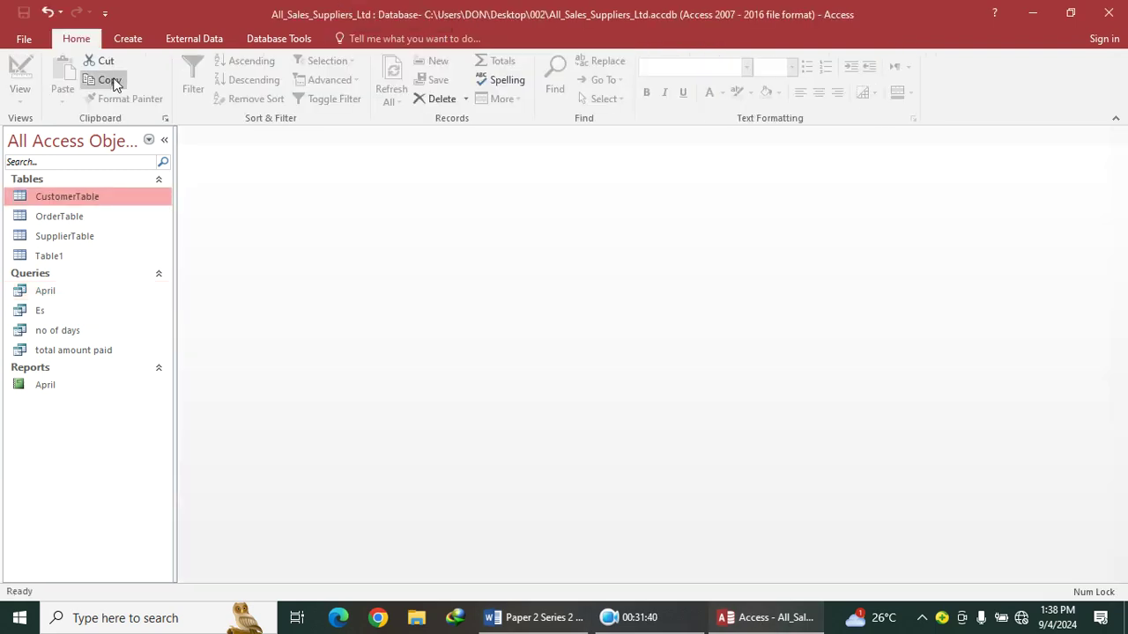
pyautogui.click(132, 39)
pyautogui.click(289, 88)
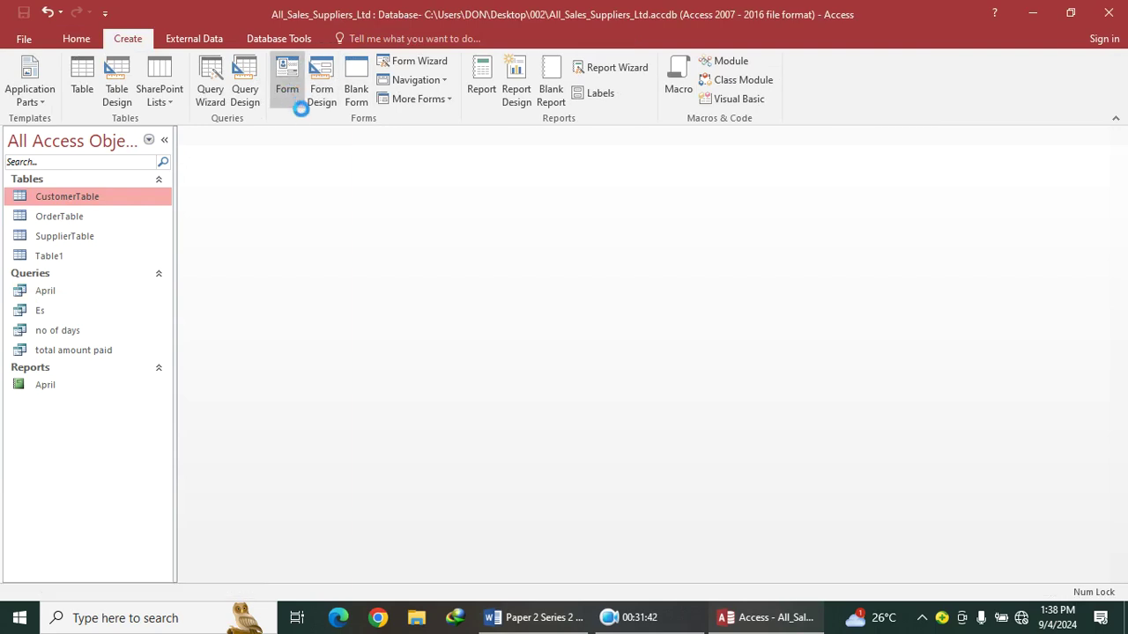
pyautogui.click(1119, 137)
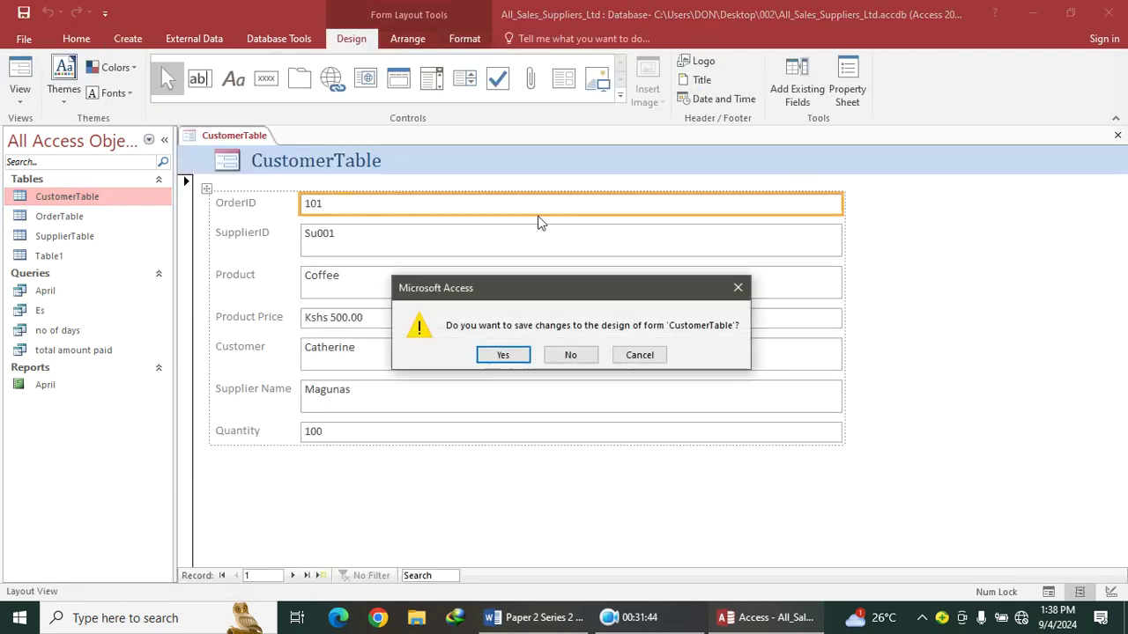
pyautogui.click(514, 356)
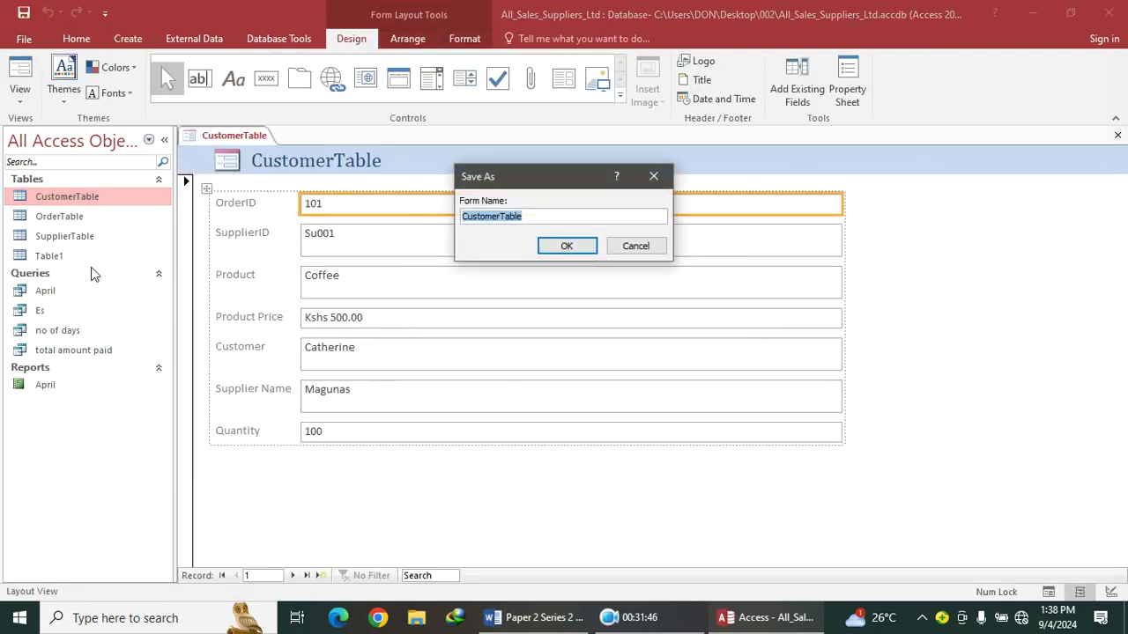
pyautogui.click(550, 248)
# Generate a form from OrderTable, save it under the name OrderTable, and close it
pyautogui.click(53, 218)
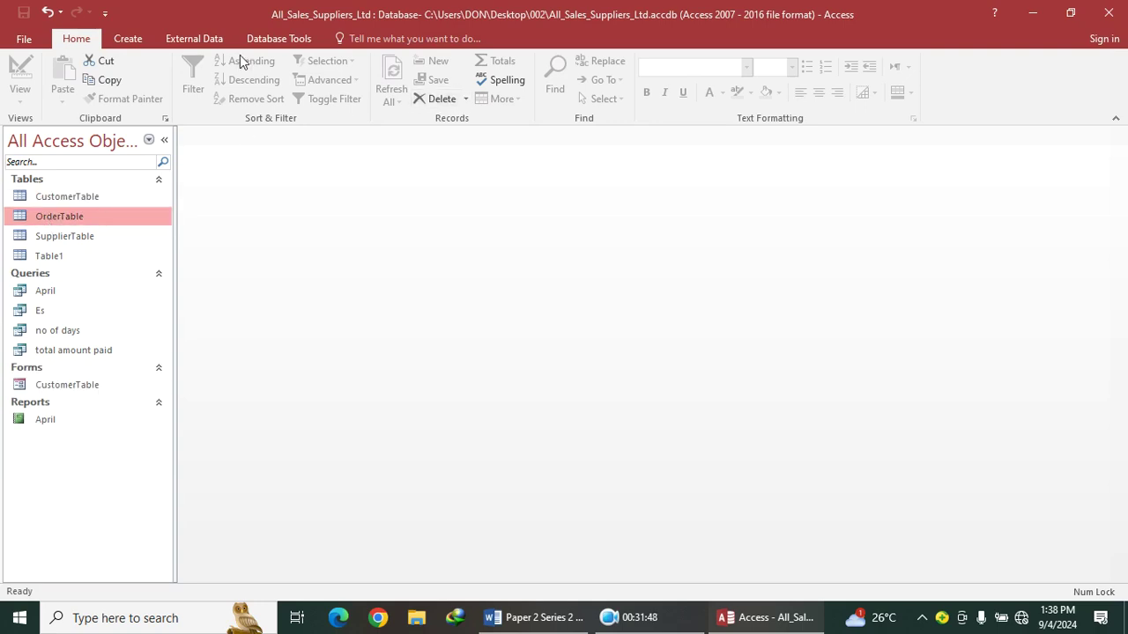
pyautogui.click(132, 39)
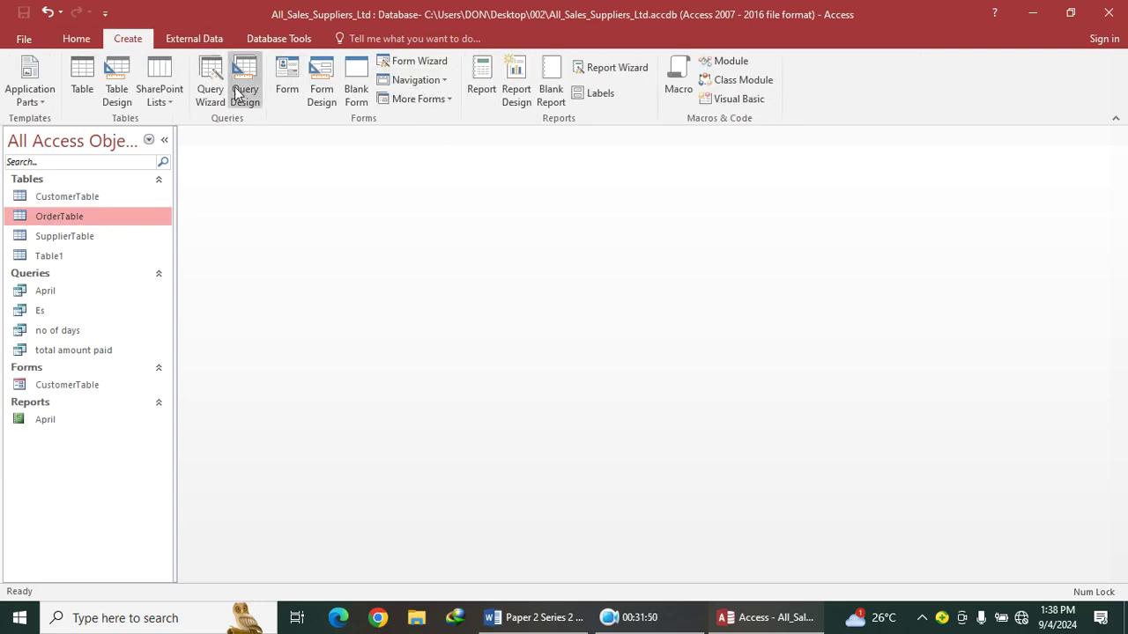
pyautogui.click(287, 84)
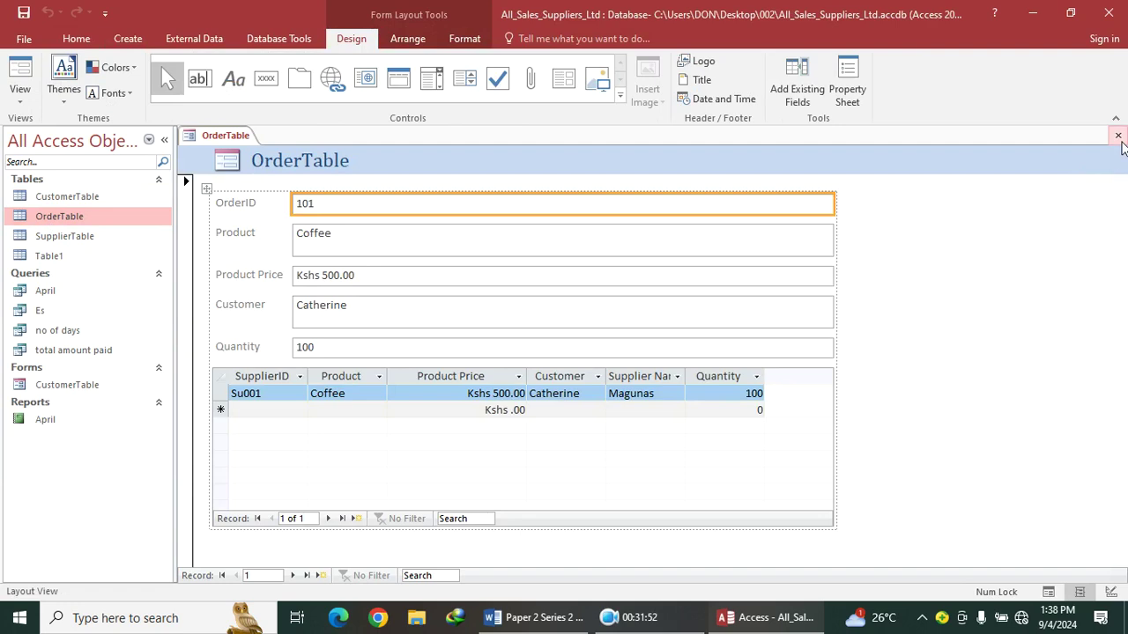
pyautogui.click(1117, 135)
pyautogui.click(512, 355)
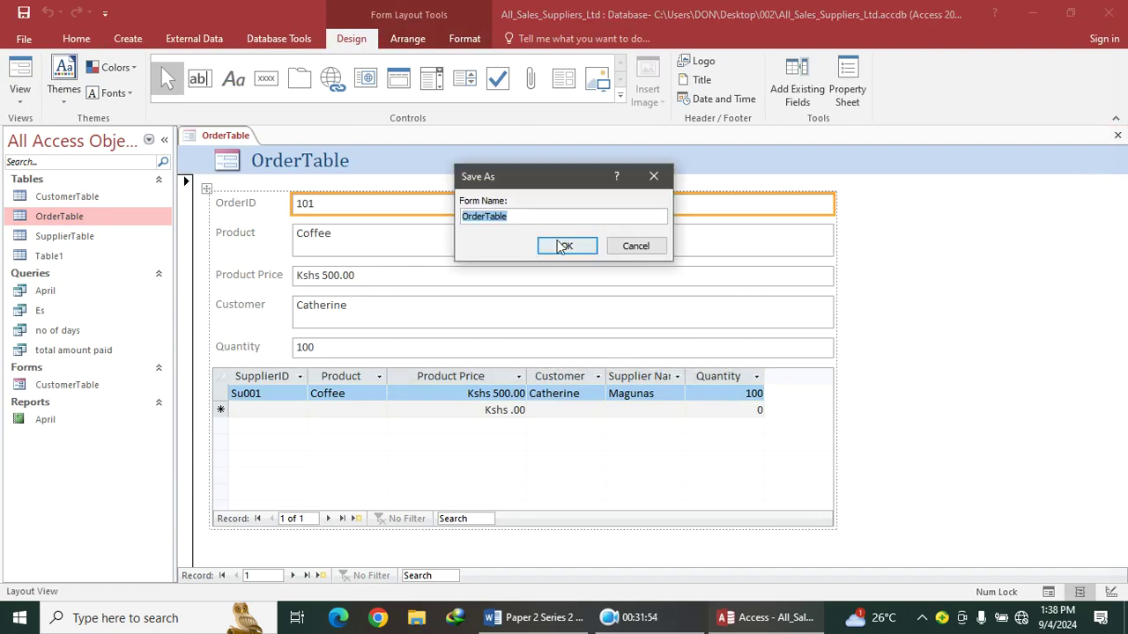
pyautogui.click(567, 245)
# Generate a form from SupplierTable, save it under the name SupplierTable, and close it
pyautogui.click(111, 245)
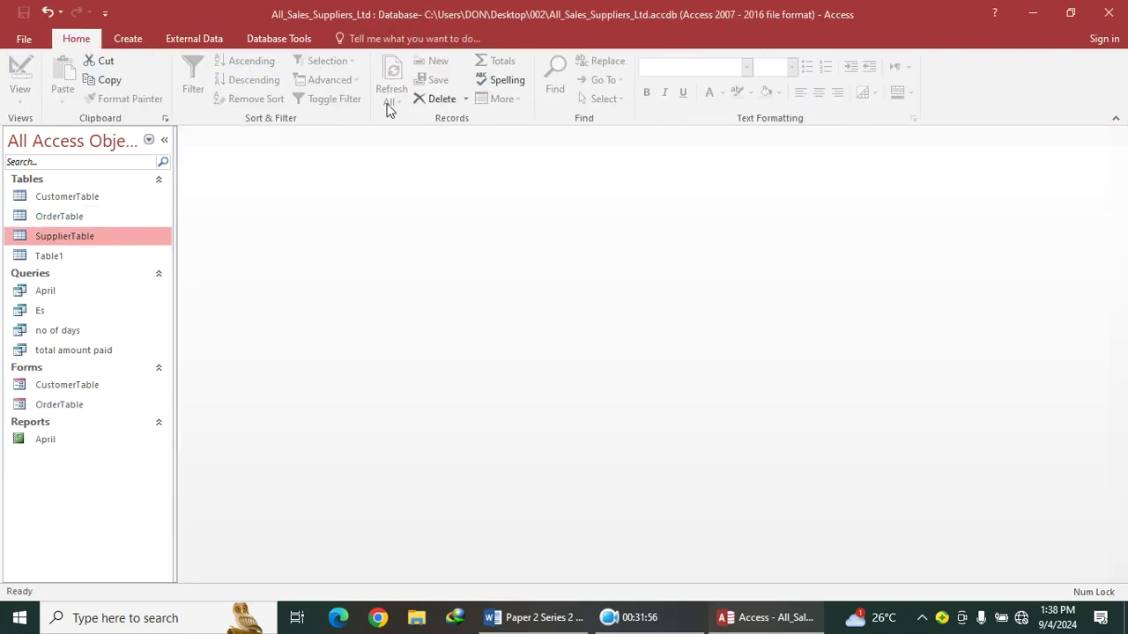
pyautogui.click(132, 35)
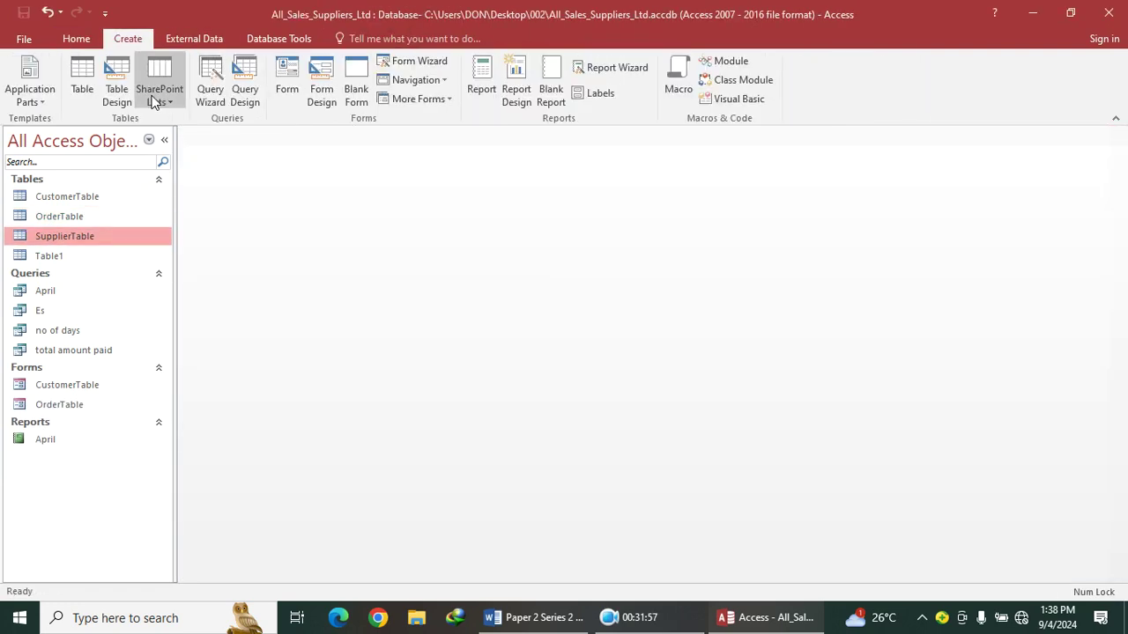
pyautogui.click(286, 86)
pyautogui.click(1117, 135)
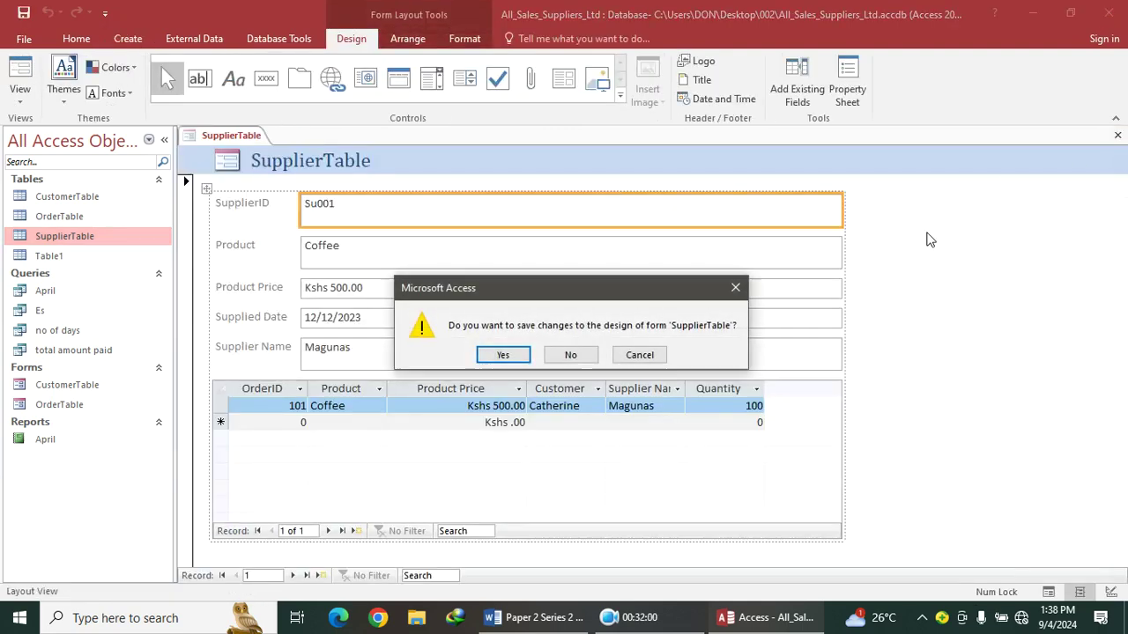
pyautogui.click(508, 355)
pyautogui.click(554, 247)
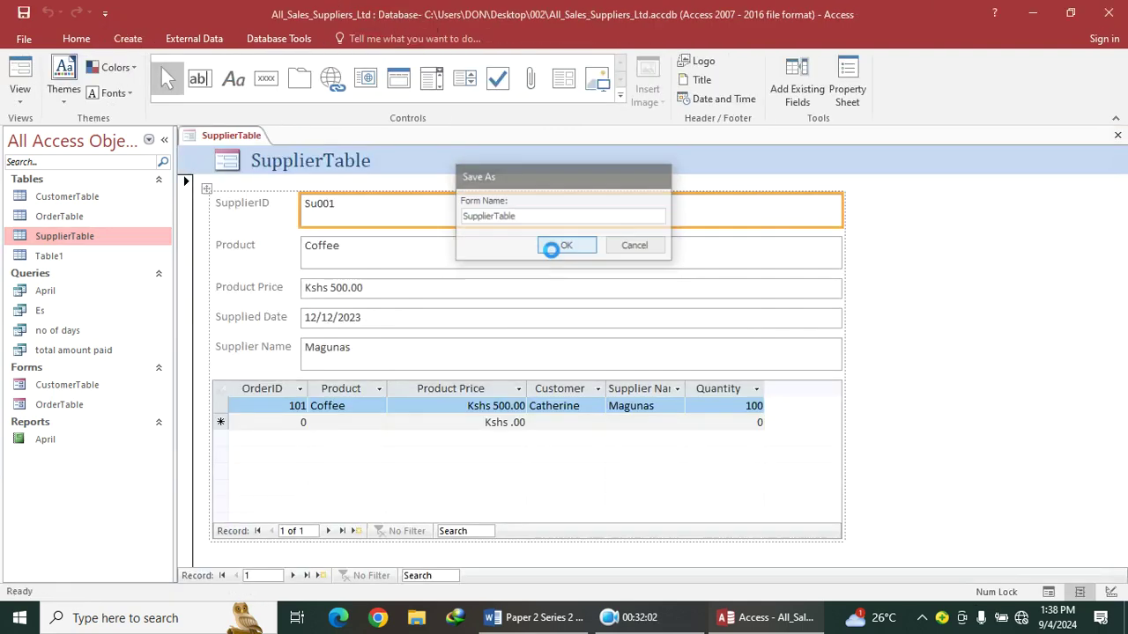
# Switch to the Word exam paper, read task l on the report titled All sales Supermarket, and return to Access
pyautogui.click(529, 617)
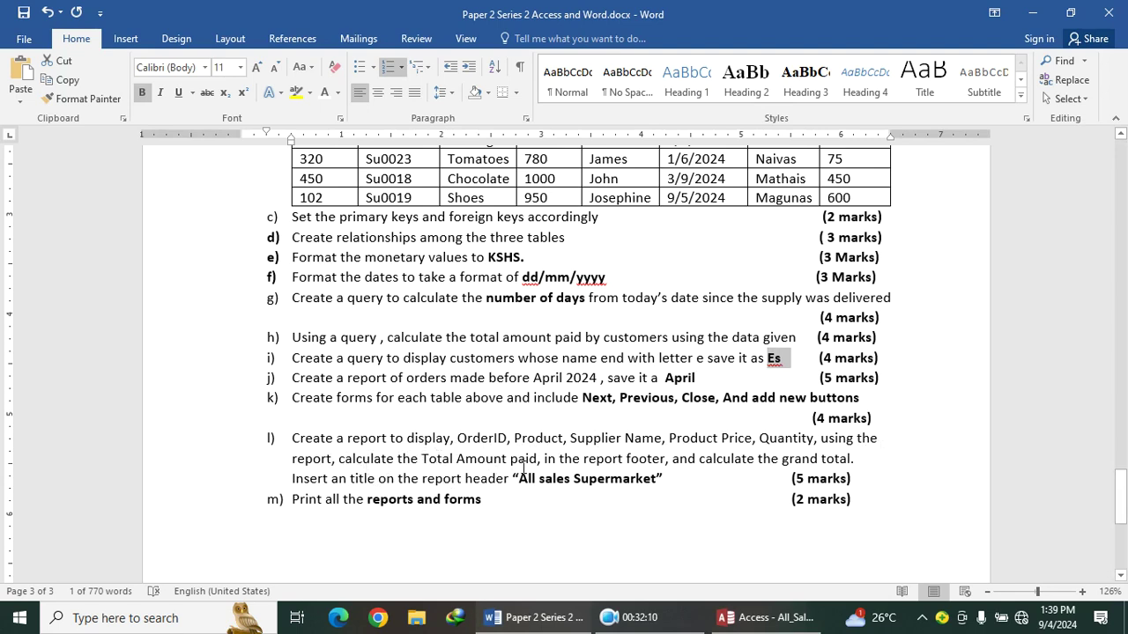
pyautogui.moveTo(662, 481); pyautogui.dragTo(614, 486)
pyautogui.click(545, 493)
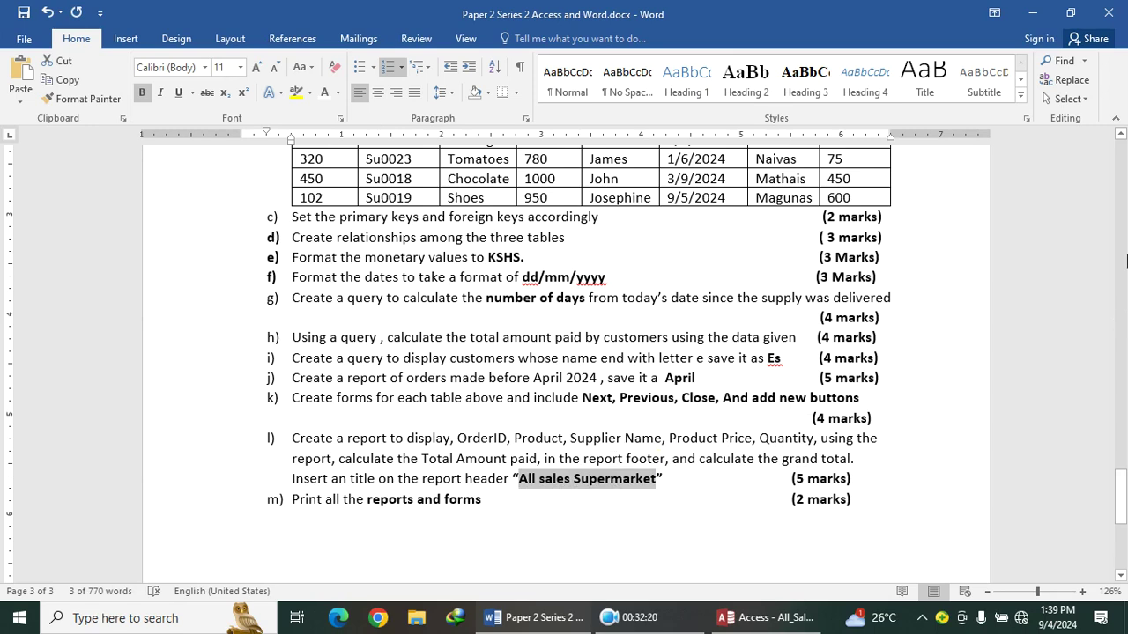
pyautogui.click(765, 617)
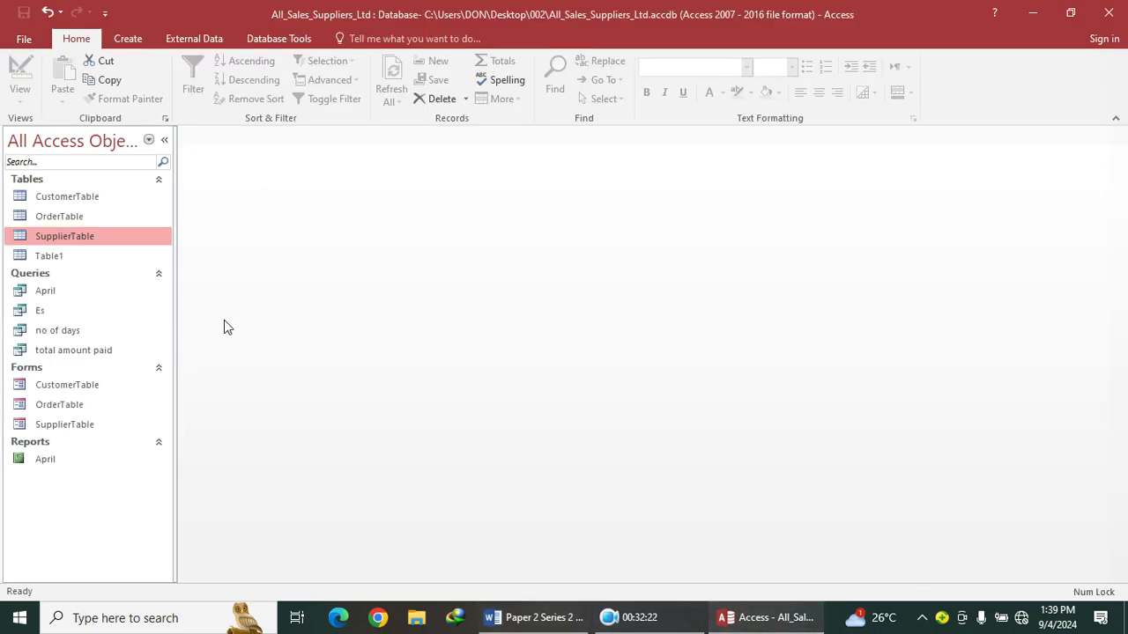
pyautogui.click(123, 40)
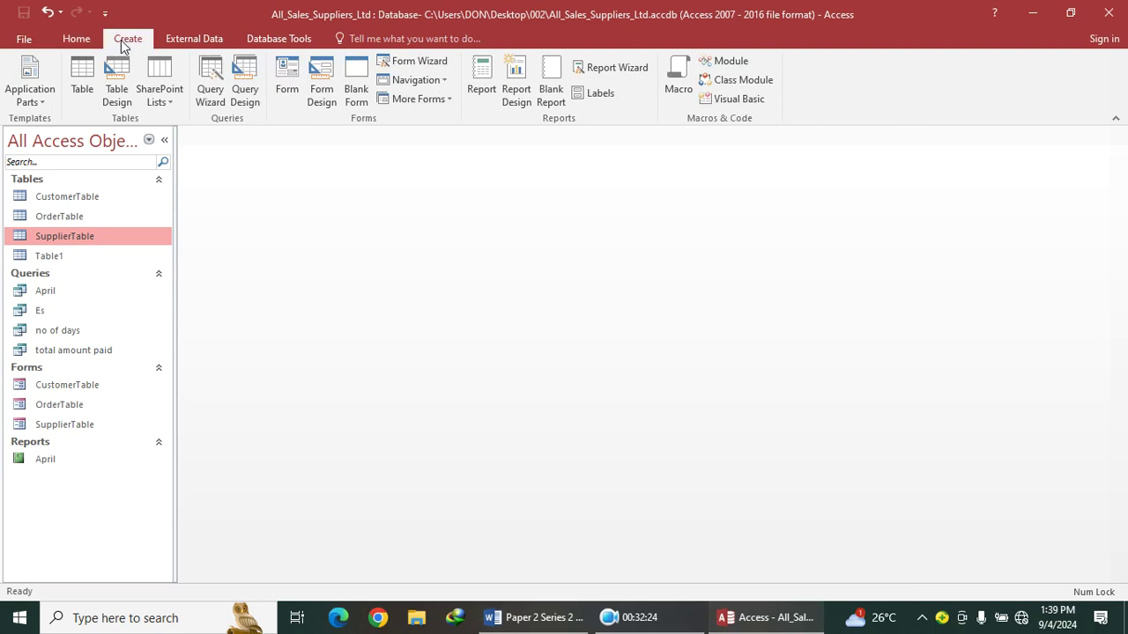
pyautogui.click(238, 93)
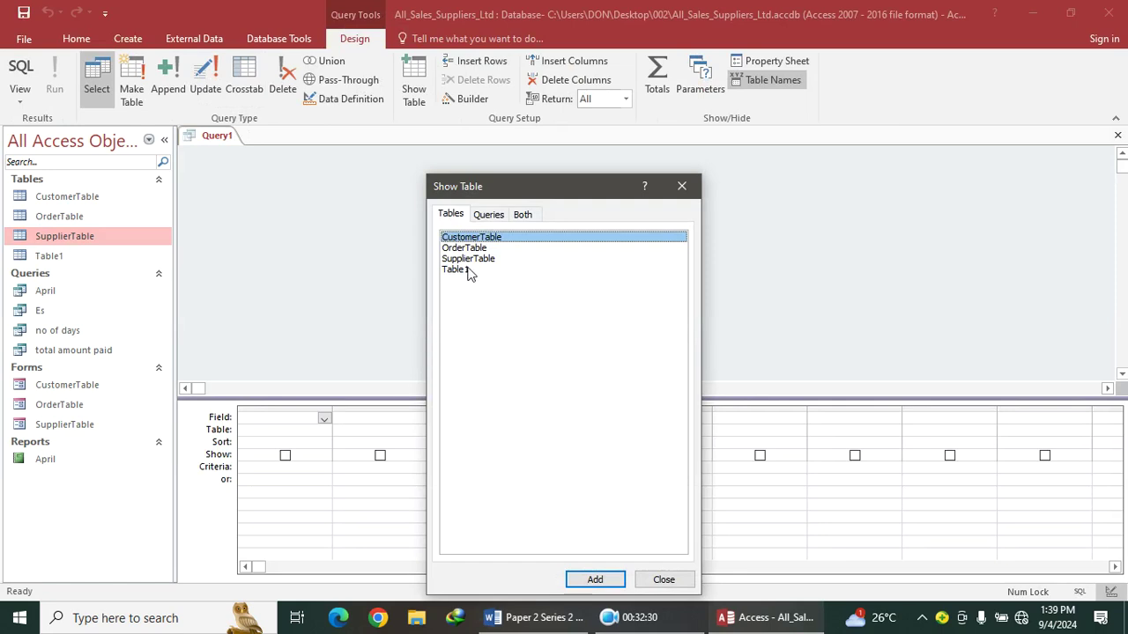
pyautogui.click(682, 186)
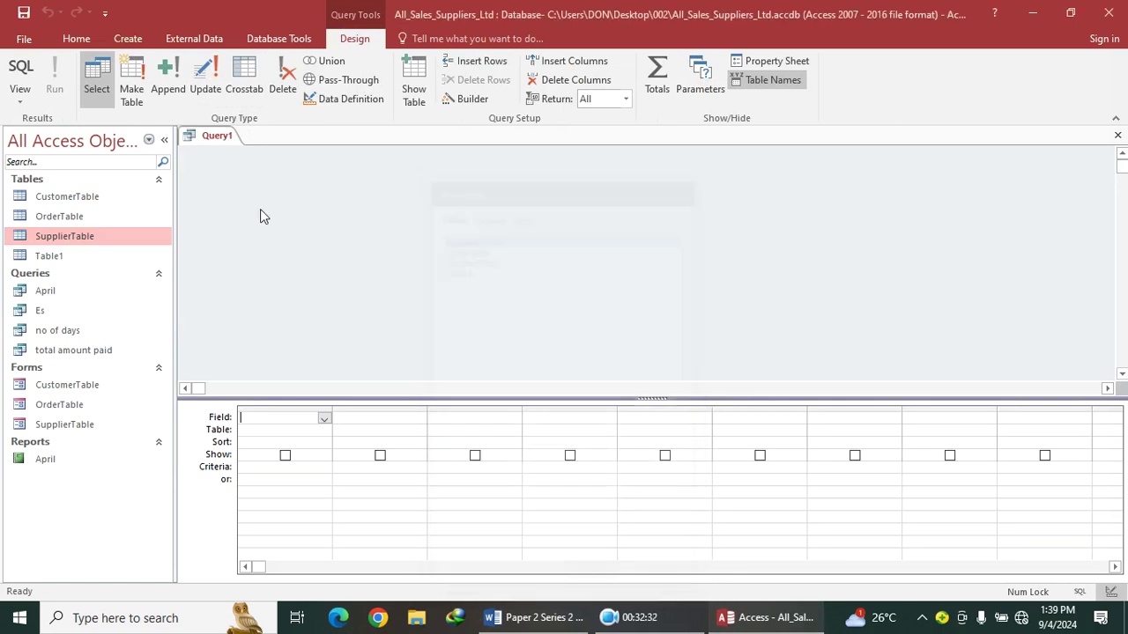
pyautogui.click(1119, 137)
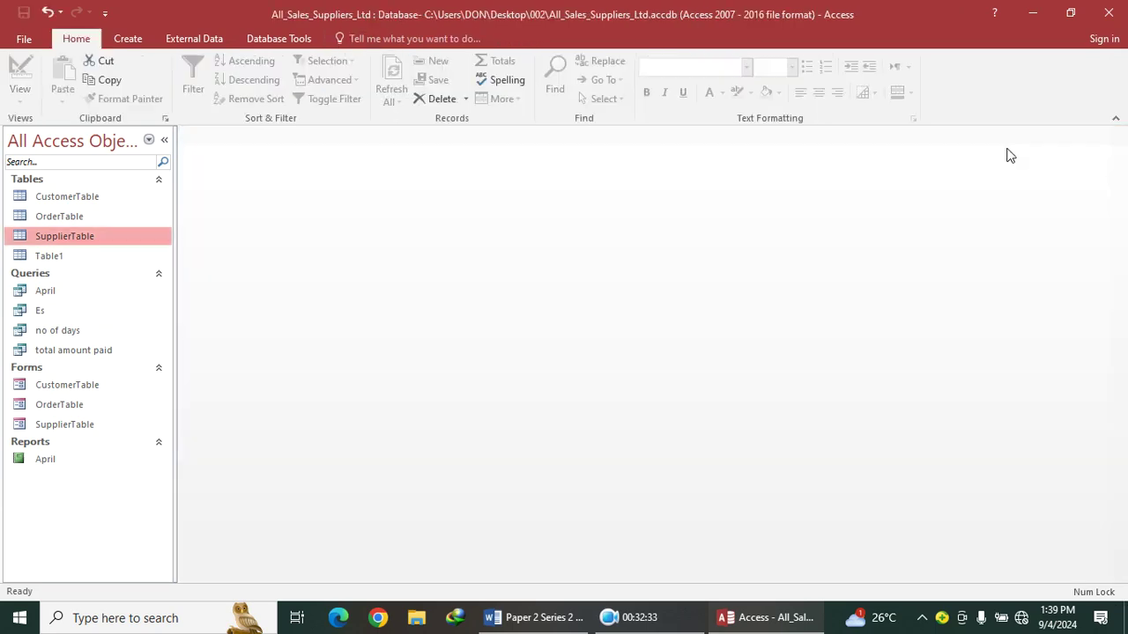
# Start a new query design based on Table1 and lengthen its field list to show all the fields
pyautogui.click(130, 38)
pyautogui.click(245, 95)
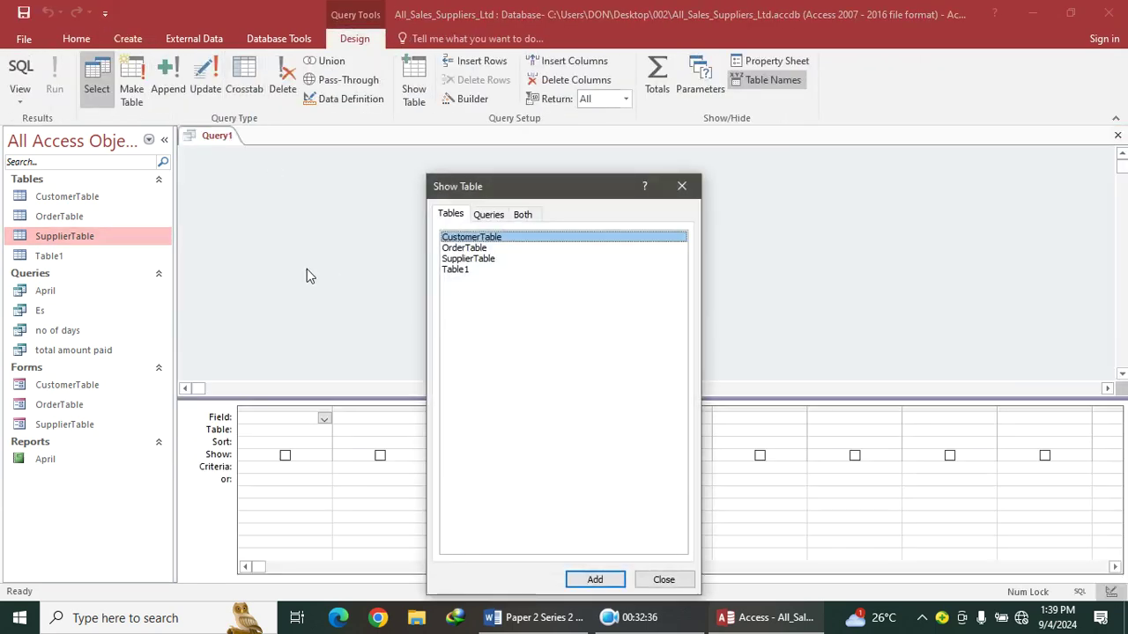
pyautogui.doubleClick(462, 271)
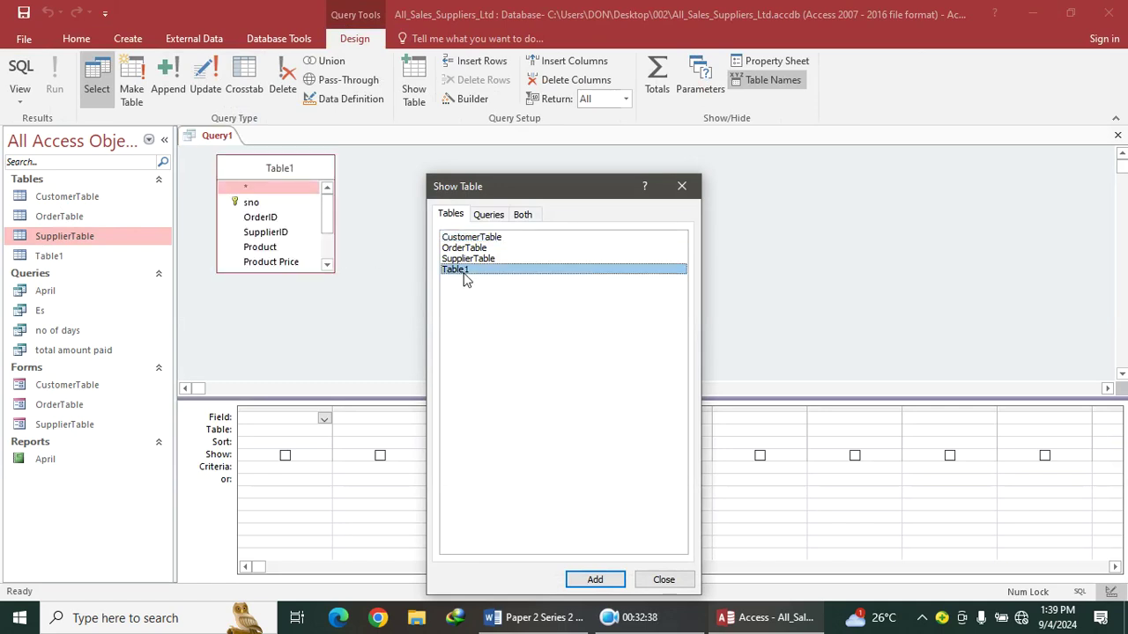
pyautogui.click(680, 188)
pyautogui.moveTo(292, 272); pyautogui.dragTo(308, 366)
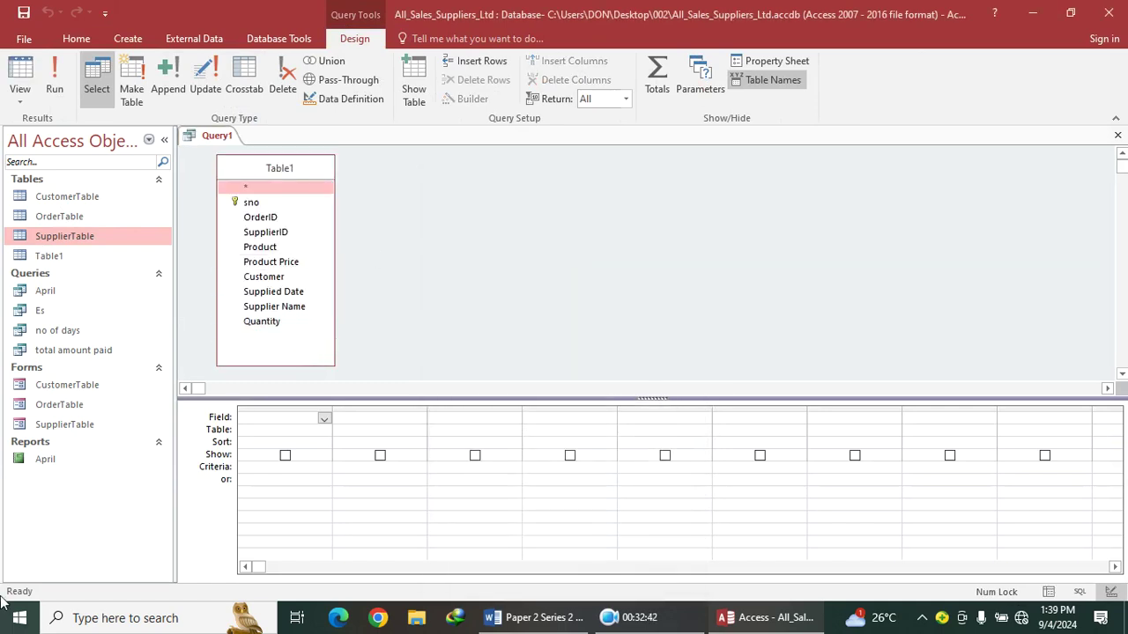
# Add the OrderID, Product, Supplier Name, Product Price and Quantity fields from Table1 to the query grid
pyautogui.click(262, 219)
pyautogui.doubleClick(262, 218)
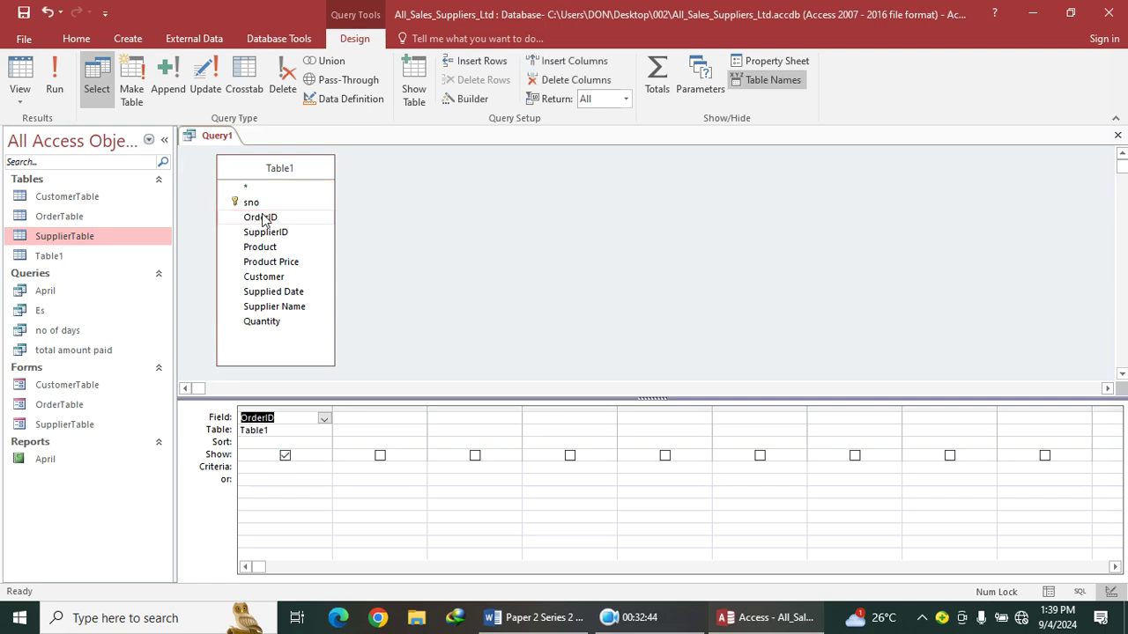
pyautogui.doubleClick(261, 249)
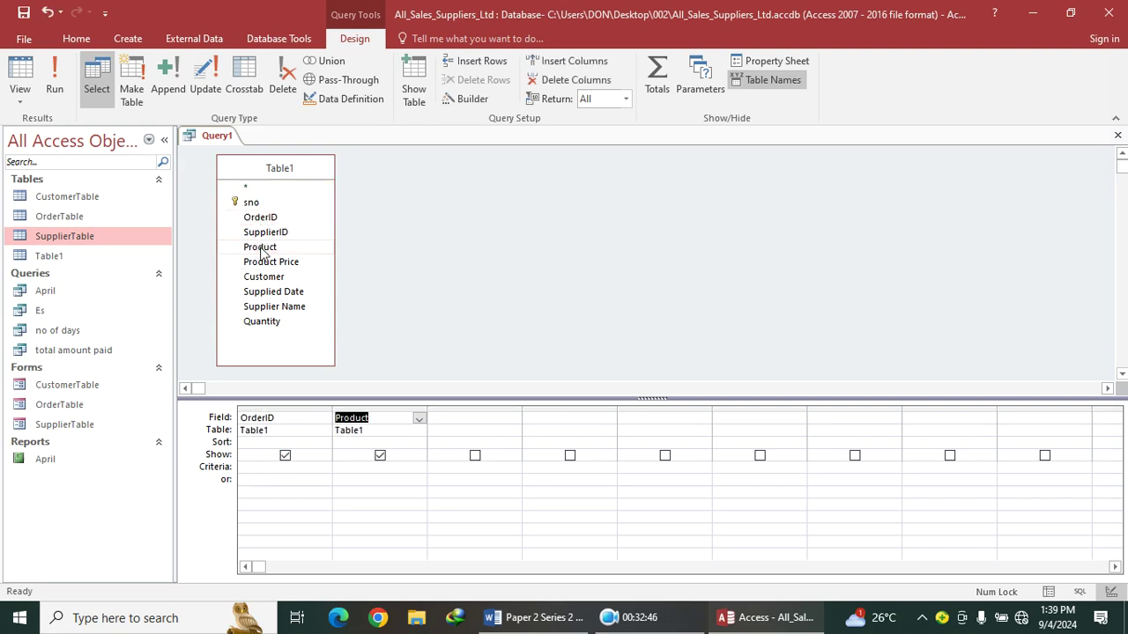
pyautogui.doubleClick(291, 308)
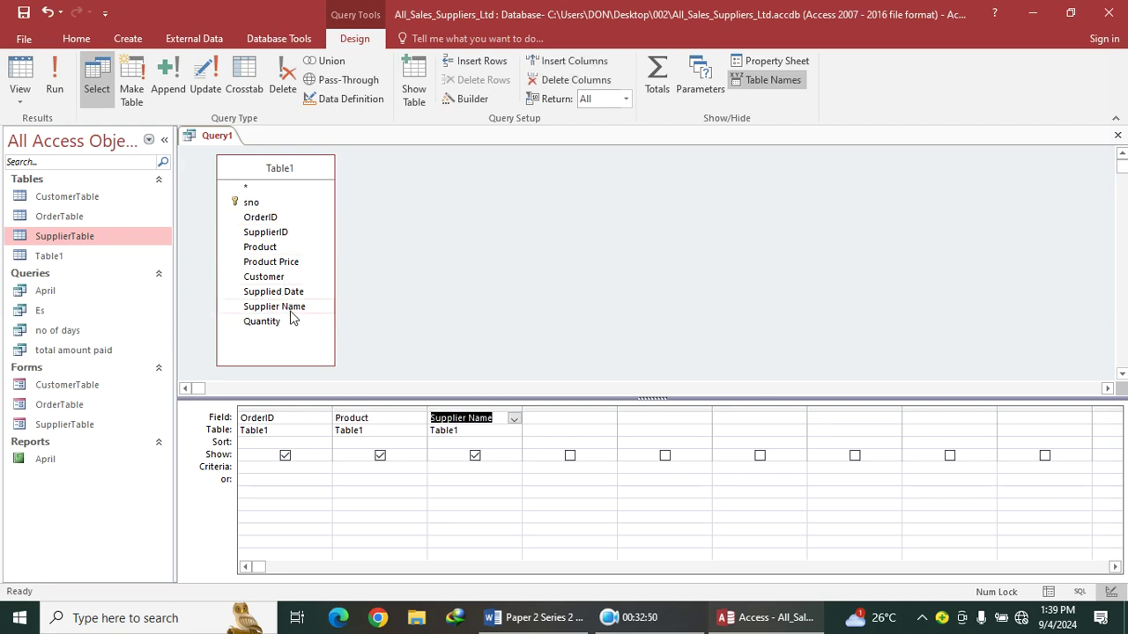
pyautogui.doubleClick(295, 264)
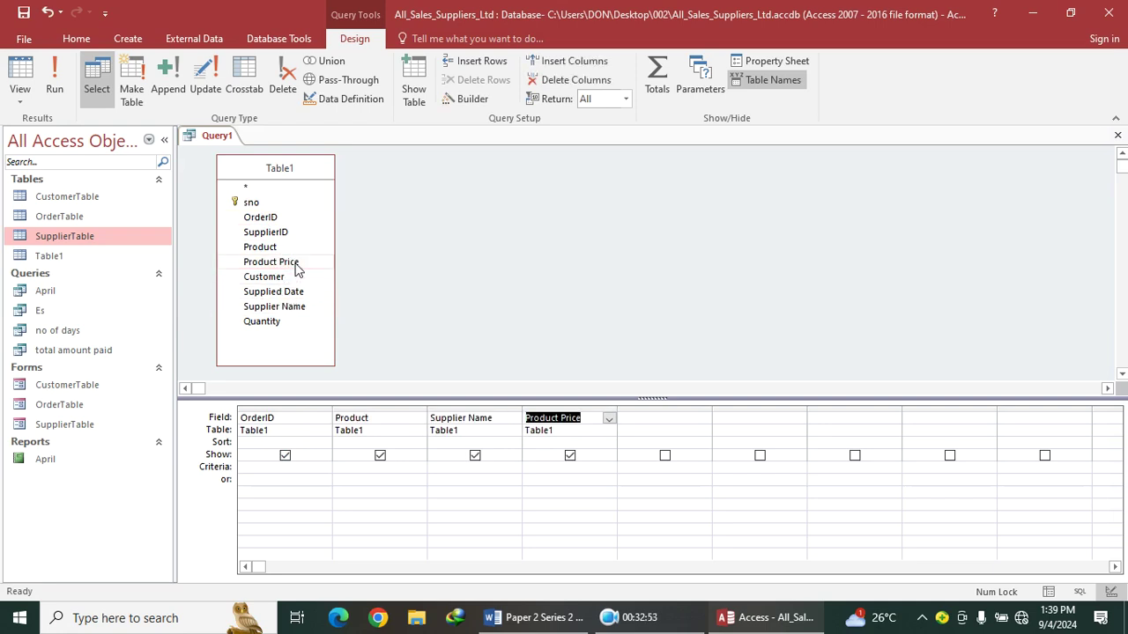
pyautogui.doubleClick(277, 323)
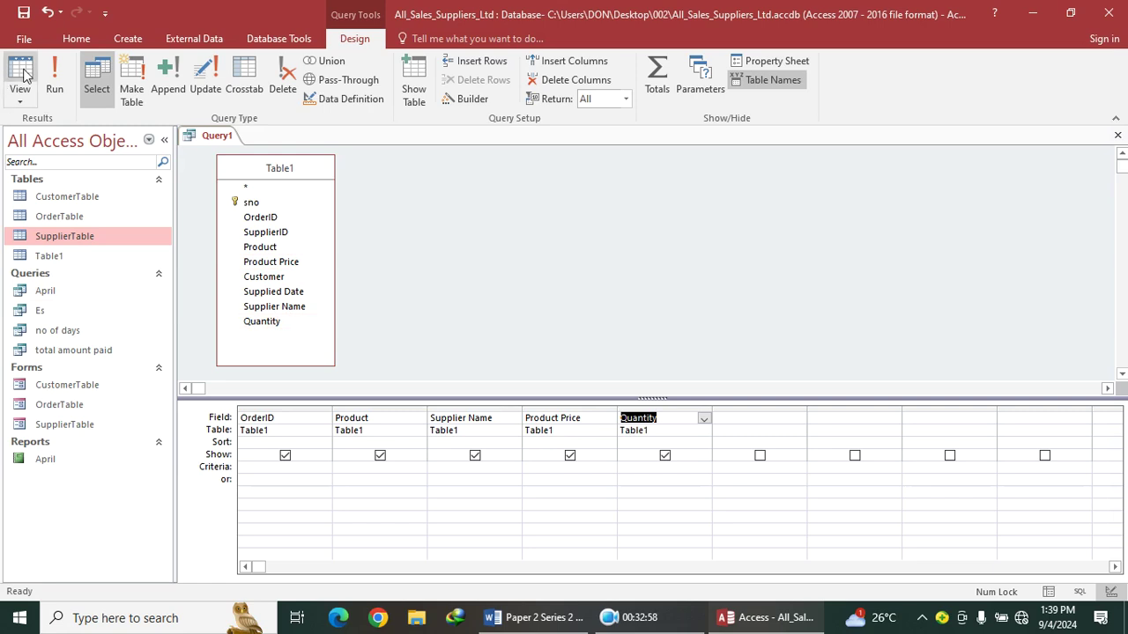
# Save the query as Query1, view its records in Datasheet View, and close it
pyautogui.click(24, 13)
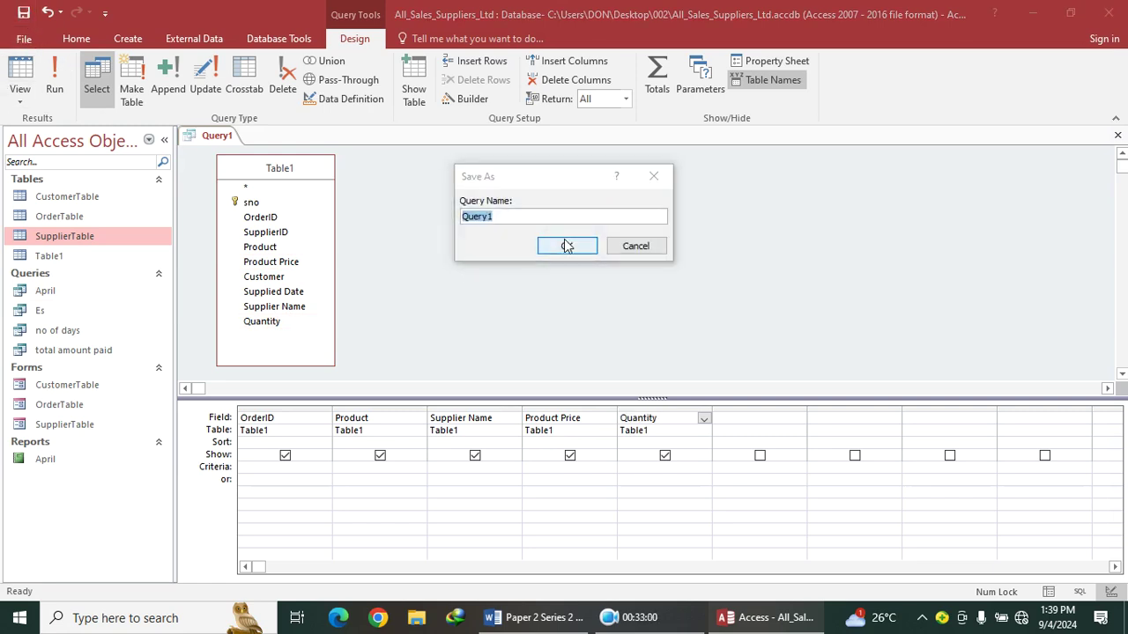
pyautogui.click(569, 245)
pyautogui.click(37, 83)
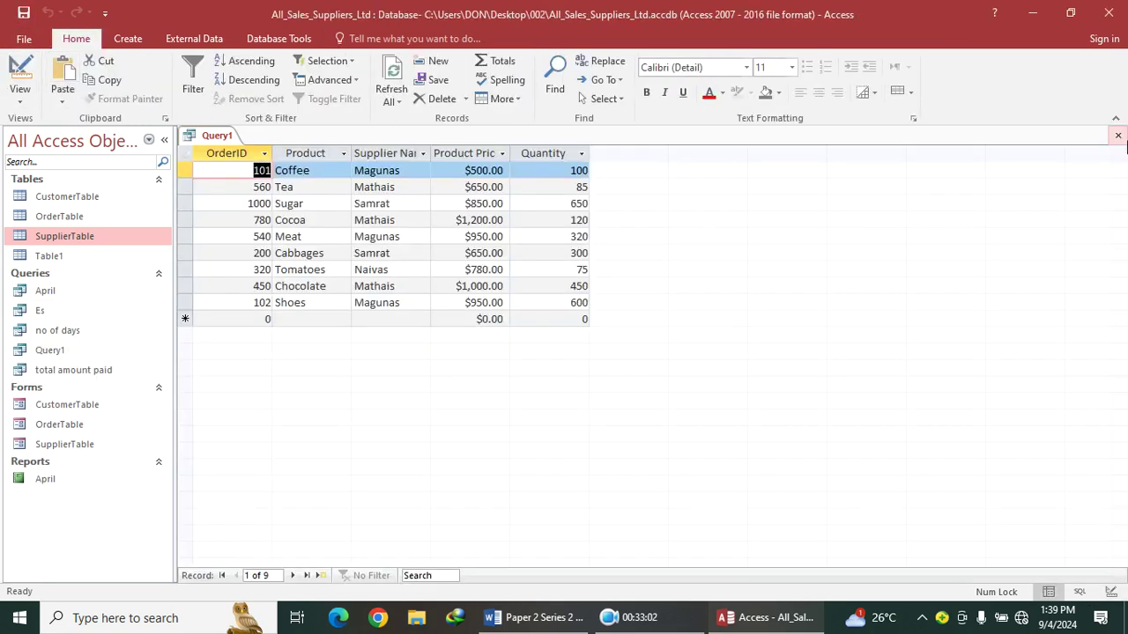
pyautogui.click(1118, 135)
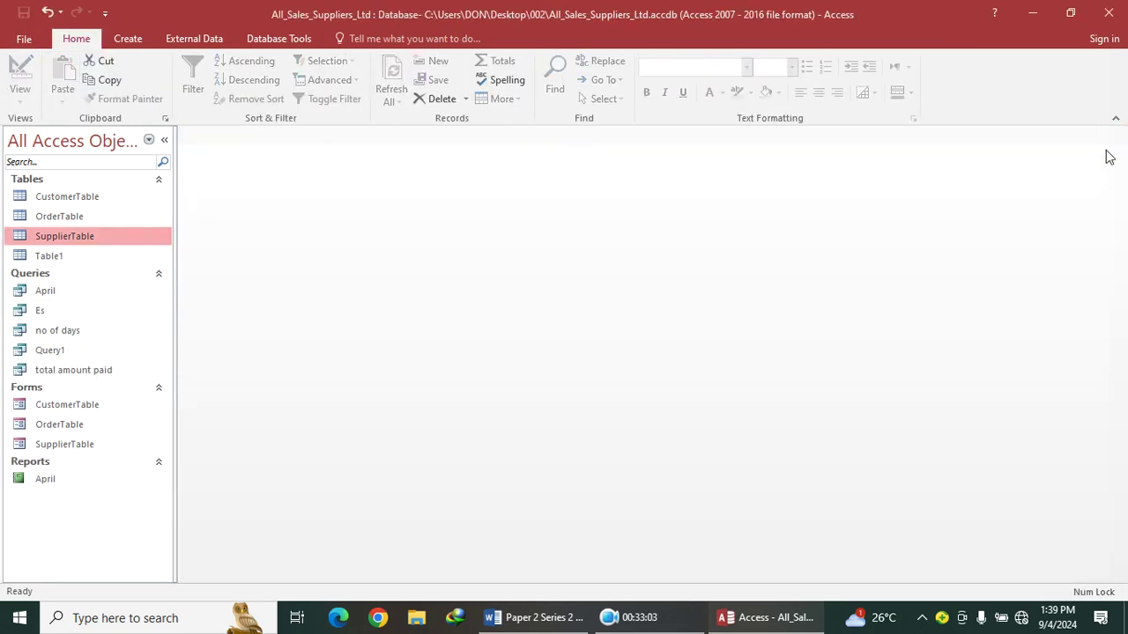
# Generate a report from Query1
pyautogui.click(67, 478)
pyautogui.click(58, 351)
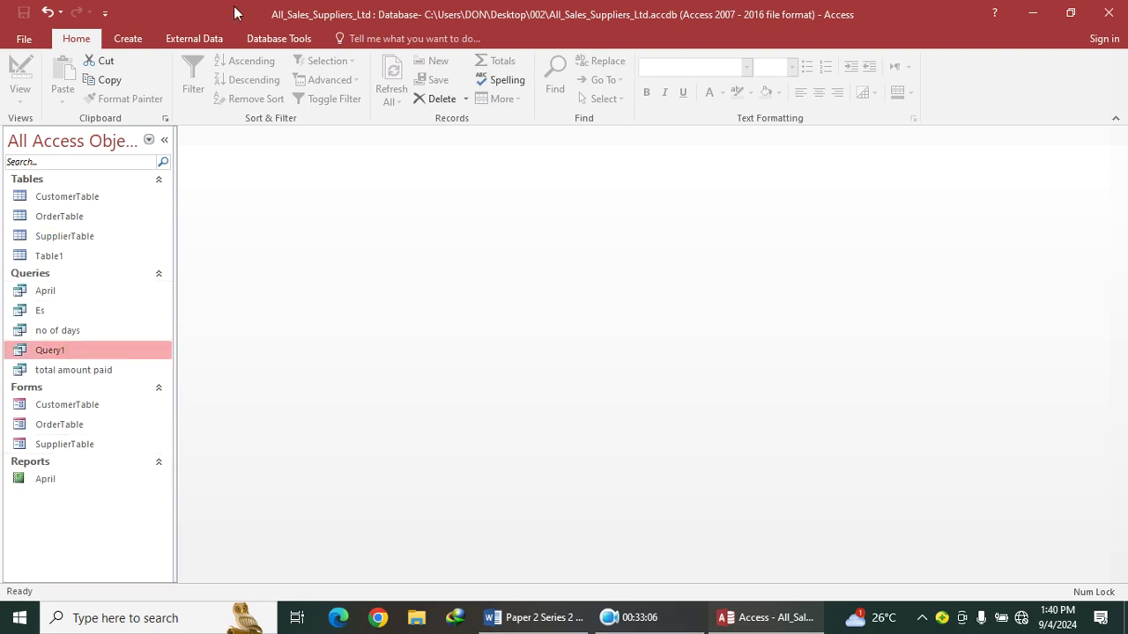
pyautogui.click(128, 40)
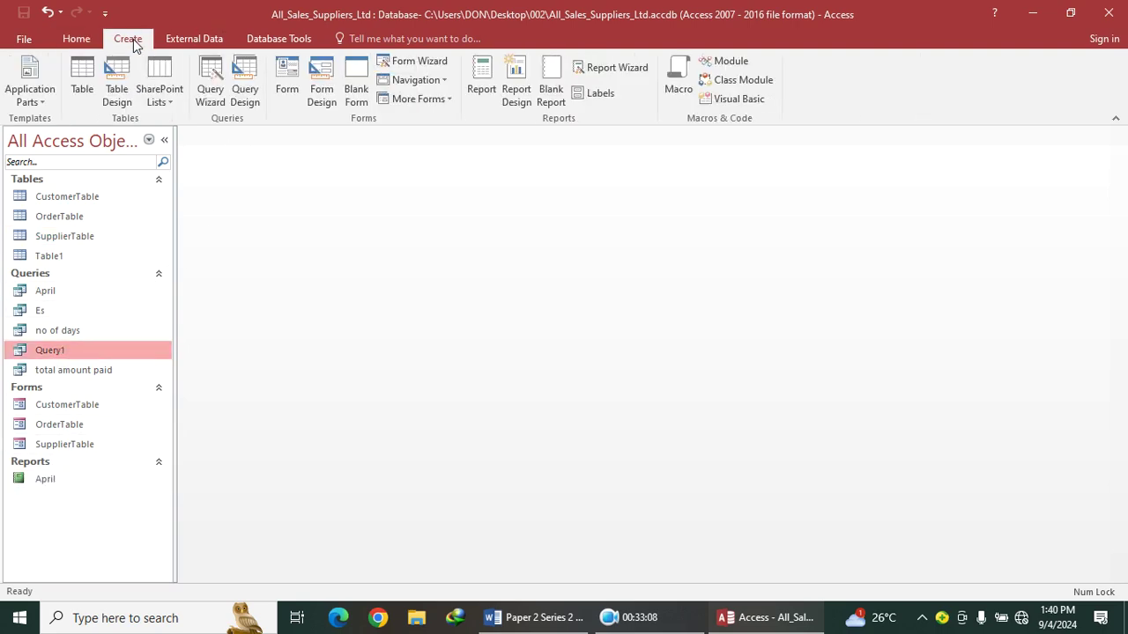
pyautogui.click(482, 92)
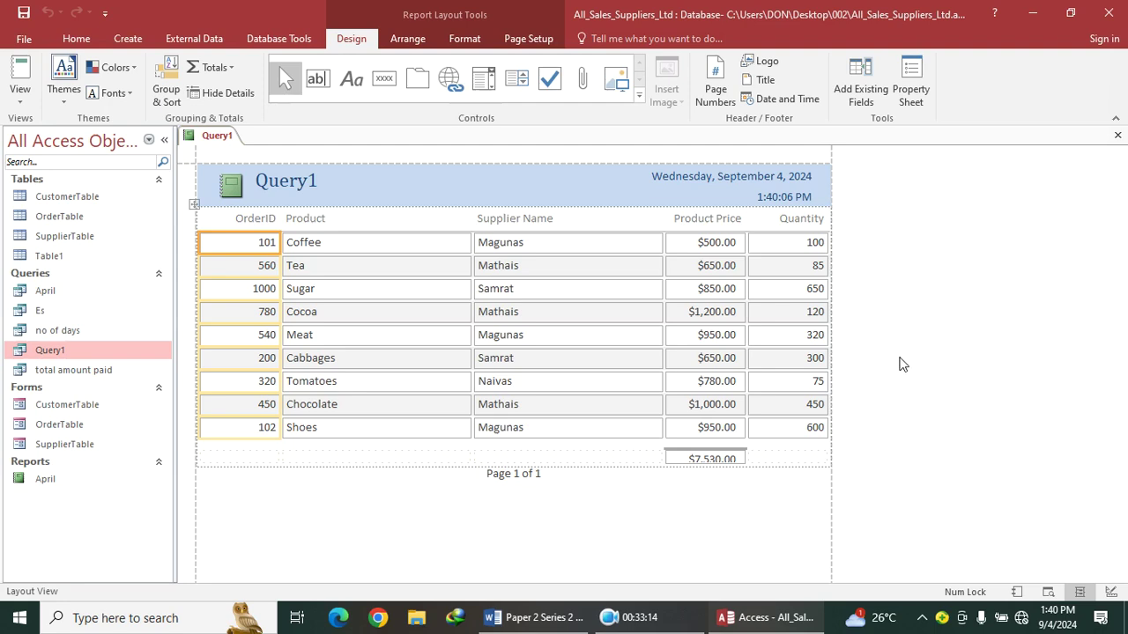
# Open the report in Design View and change the title in the report header to All sales Supermarket
pyautogui.rightClick(525, 155)
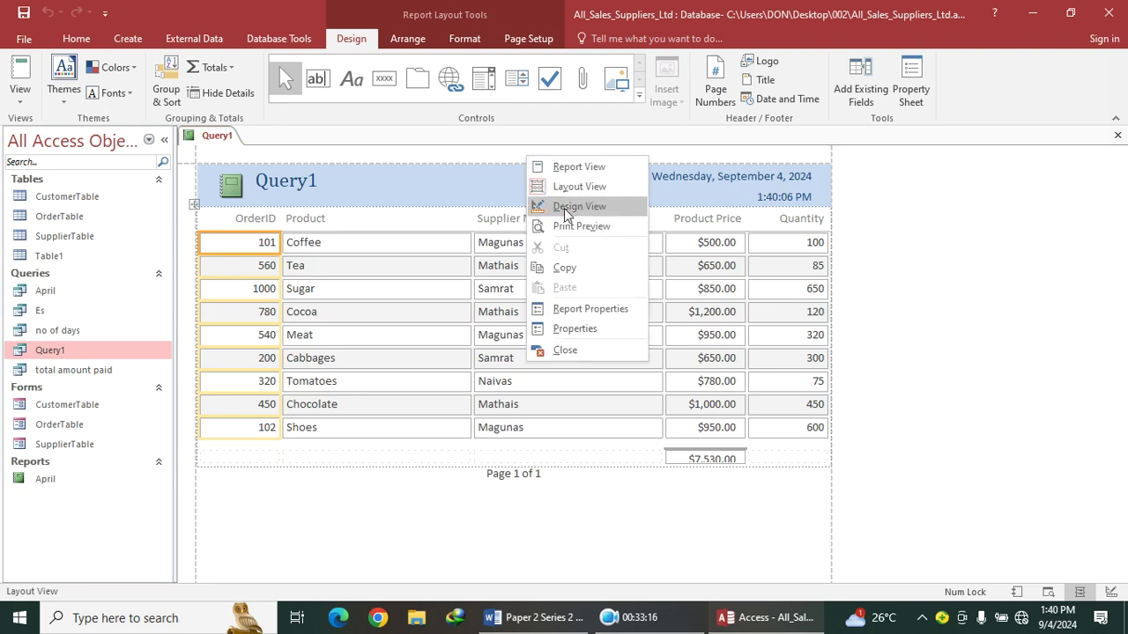
pyautogui.click(565, 207)
pyautogui.click(361, 206)
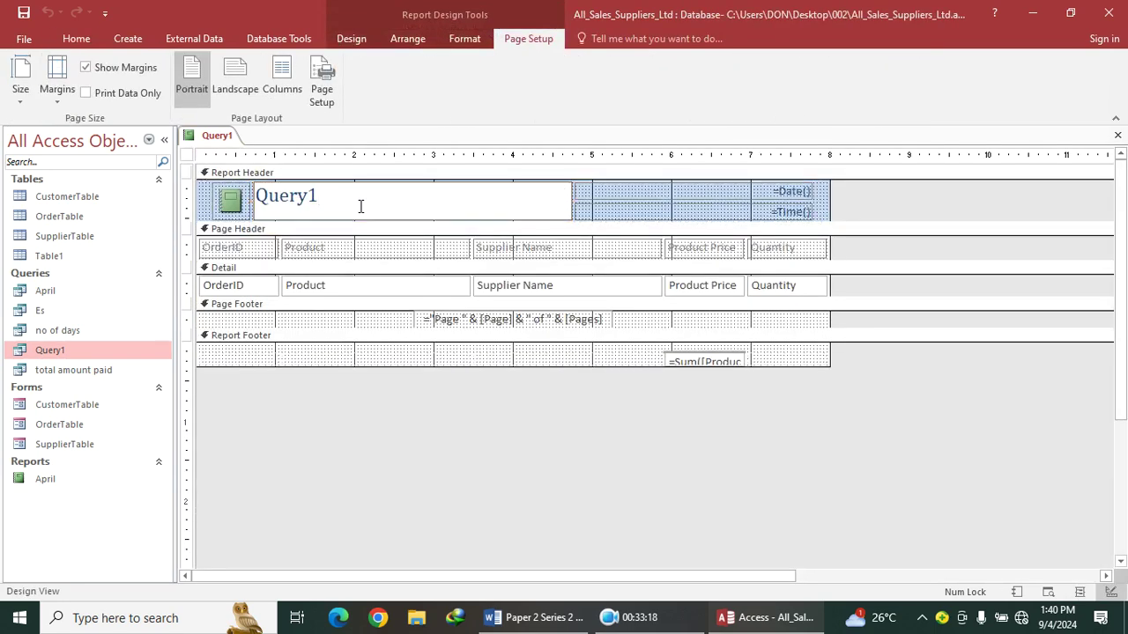
pyautogui.hotkey('shift', 'Home')
pyautogui.write('All sales Supermarket')
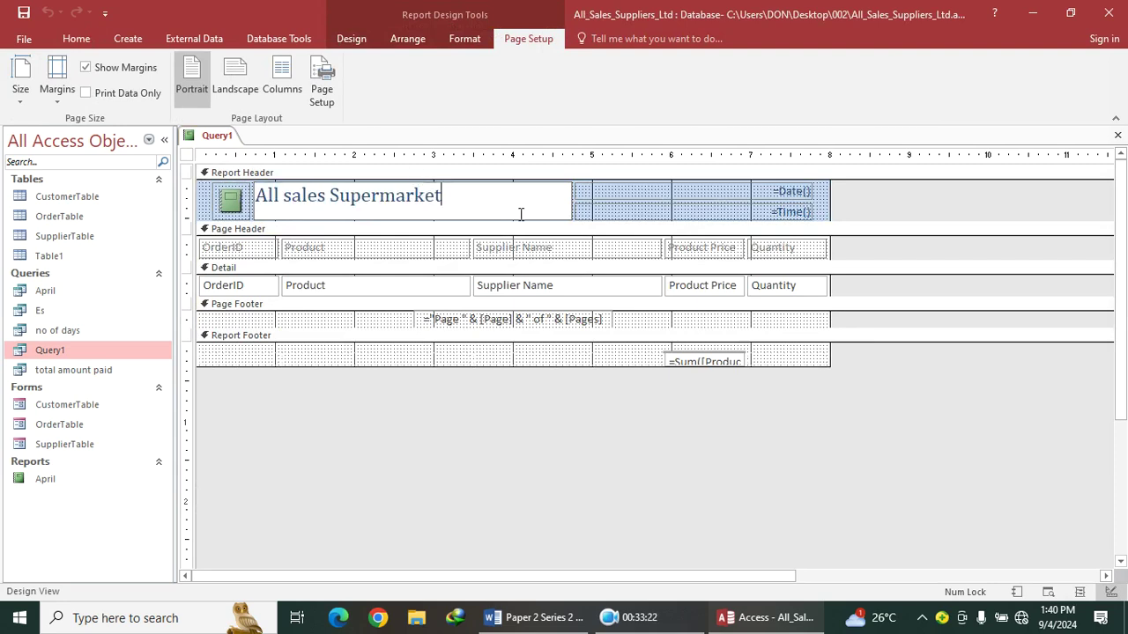
pyautogui.click(921, 203)
# Make the report footer slightly taller and enlarge the Product Price sum box in it
pyautogui.click(737, 358)
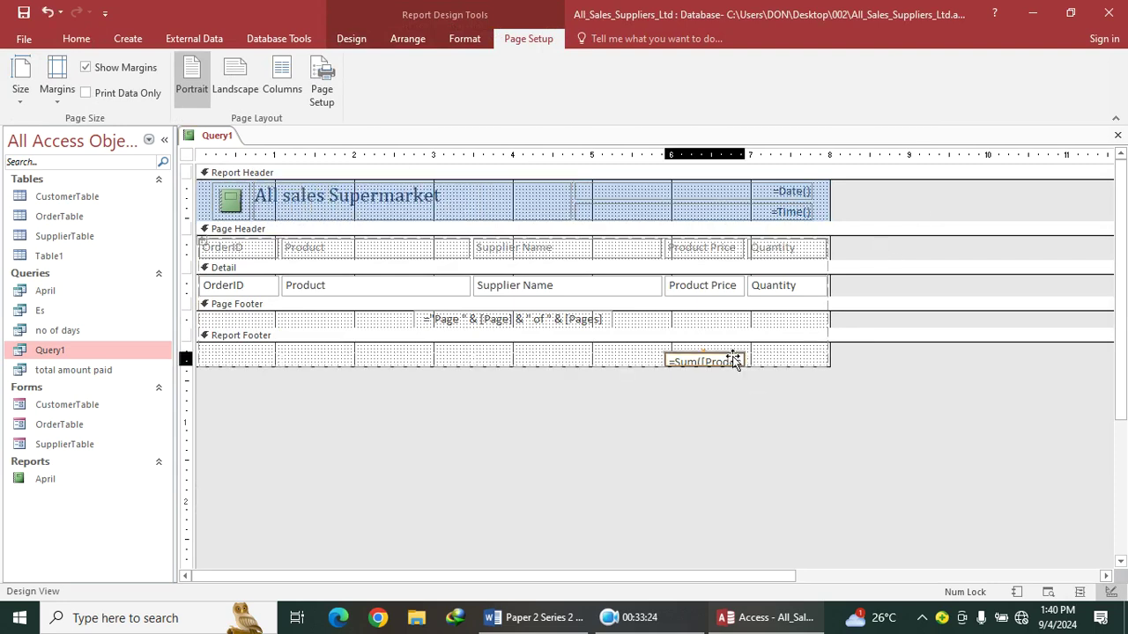
pyautogui.moveTo(776, 367); pyautogui.dragTo(775, 379)
pyautogui.click(740, 361)
pyautogui.press('Escape')
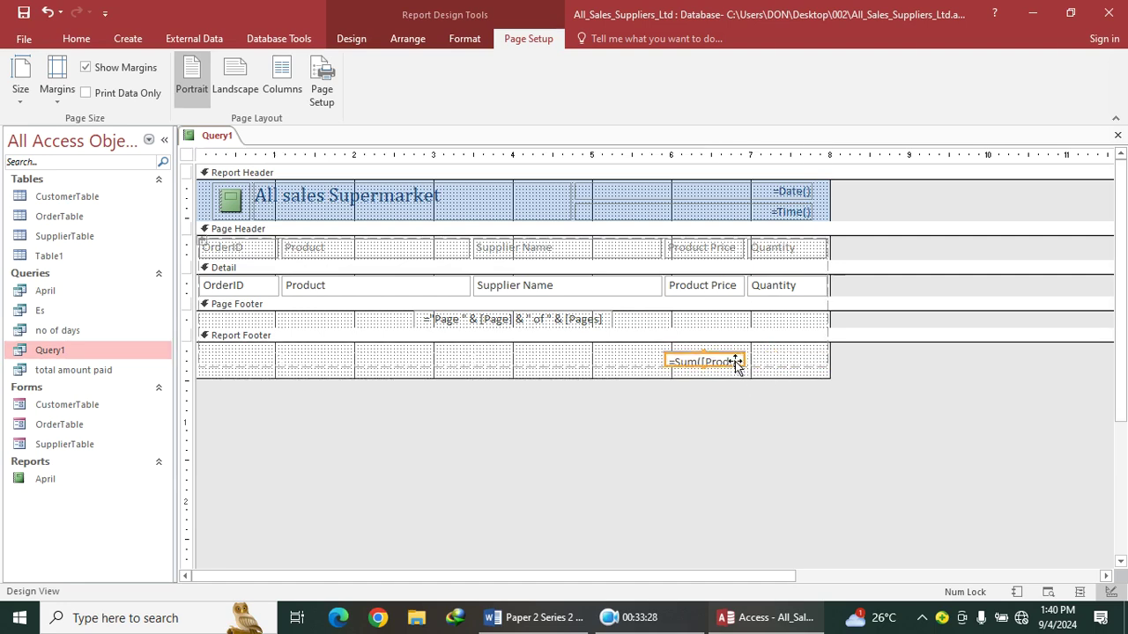
pyautogui.moveTo(743, 352); pyautogui.dragTo(751, 344)
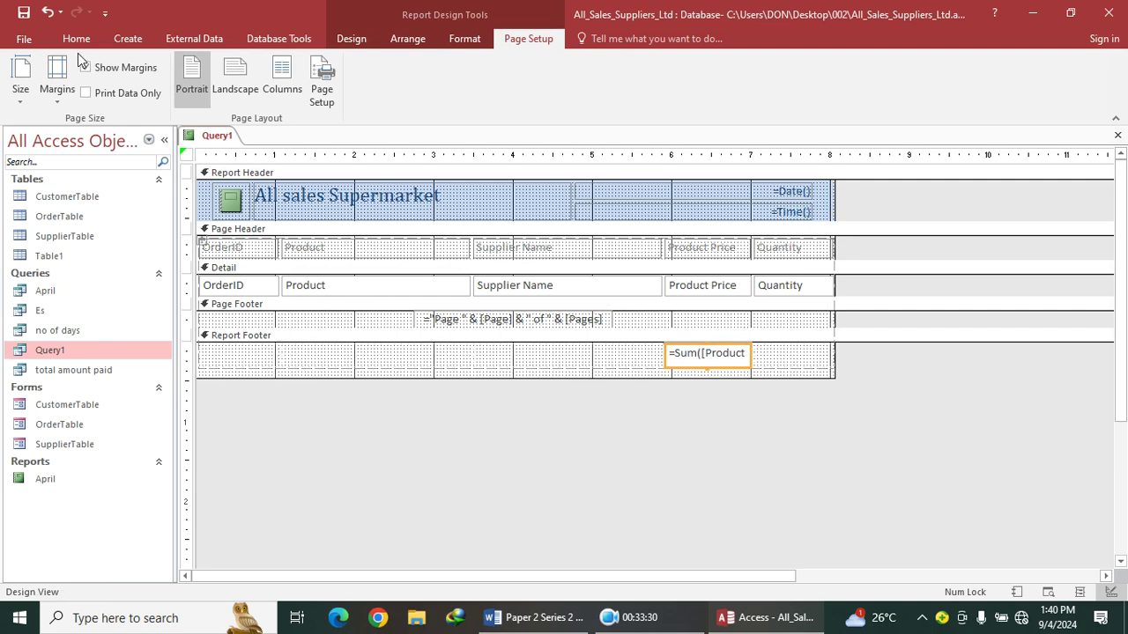
# Save the report as All sales Supermarket3, close it, and exit Access
pyautogui.click(24, 12)
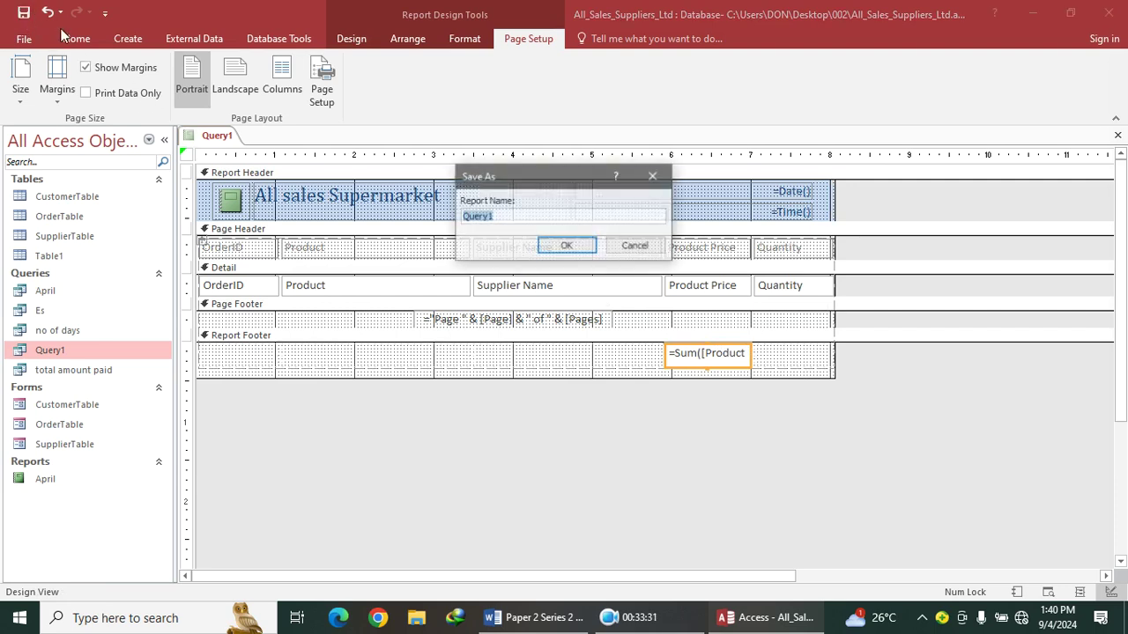
pyautogui.write('All sales Supermarket3')
pyautogui.click(546, 248)
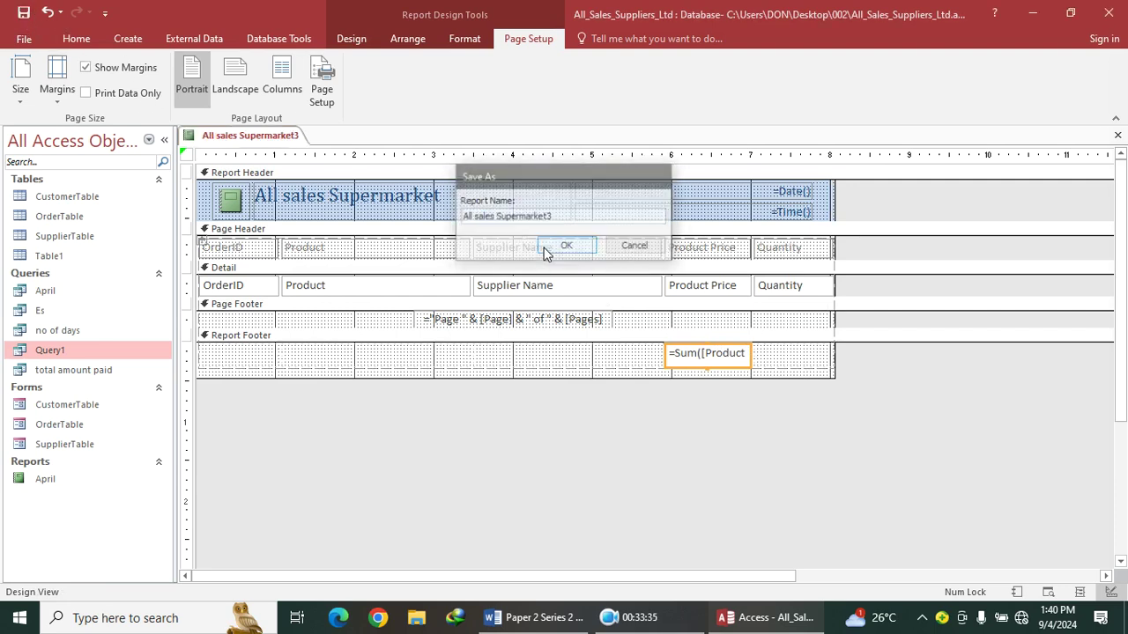
pyautogui.click(1117, 135)
pyautogui.click(1108, 12)
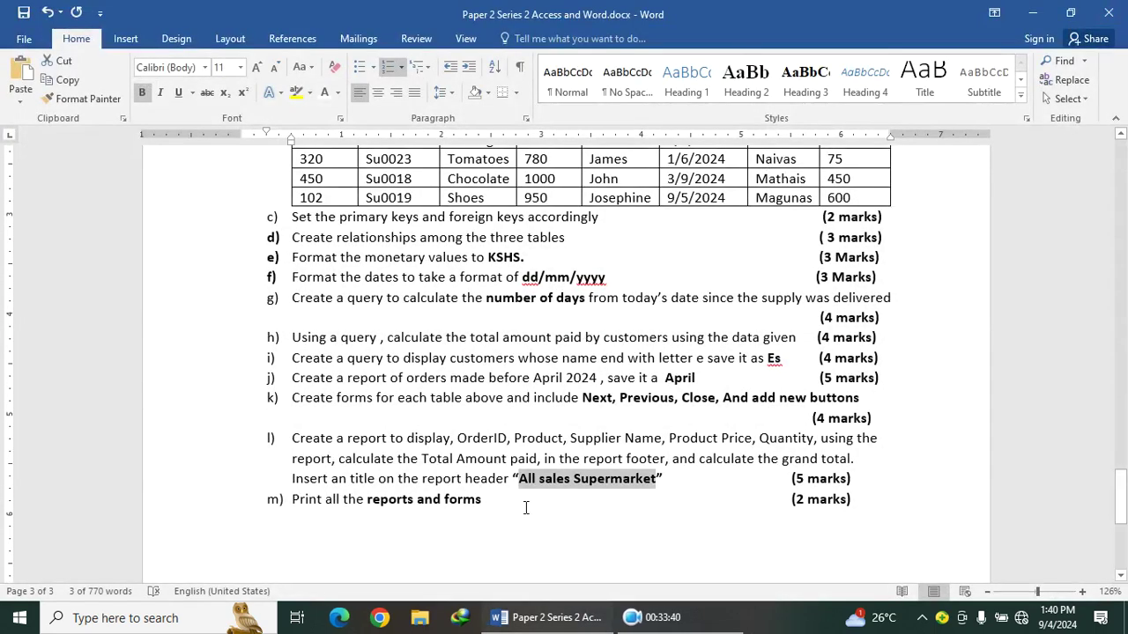
pyautogui.scroll(8, 525, 508)
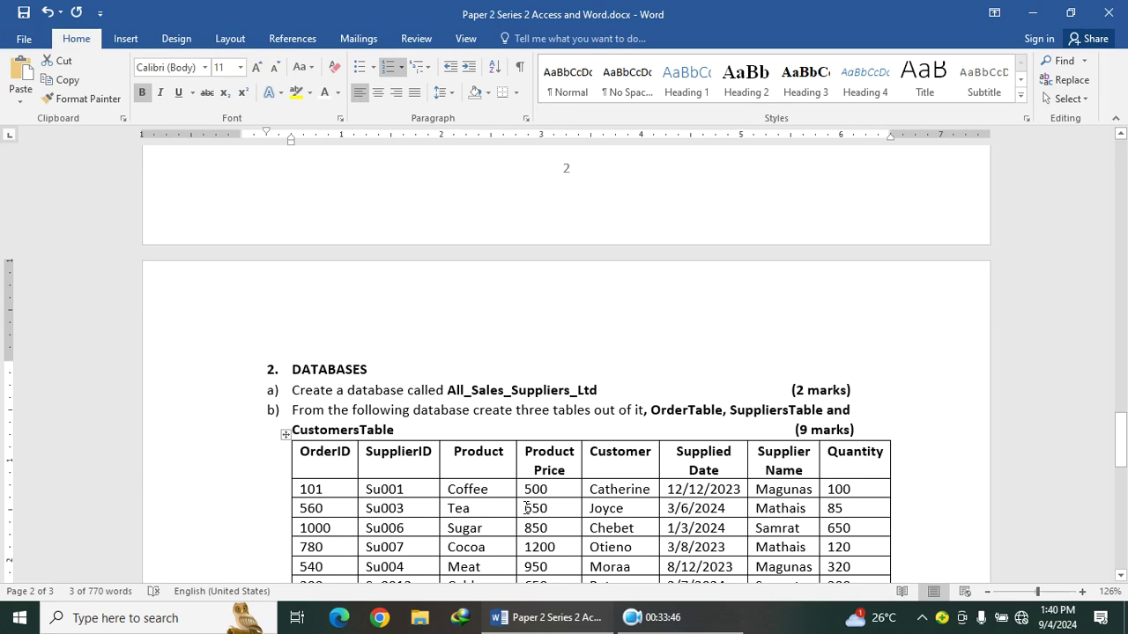
pyautogui.scroll(15, 525, 507)
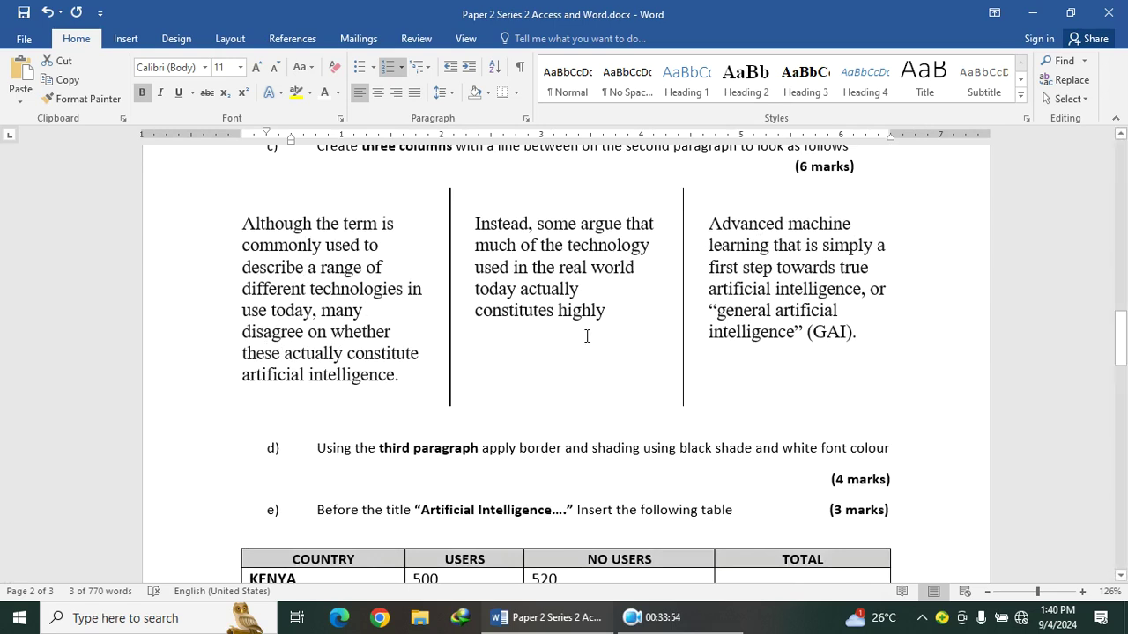
pyautogui.click(652, 617)
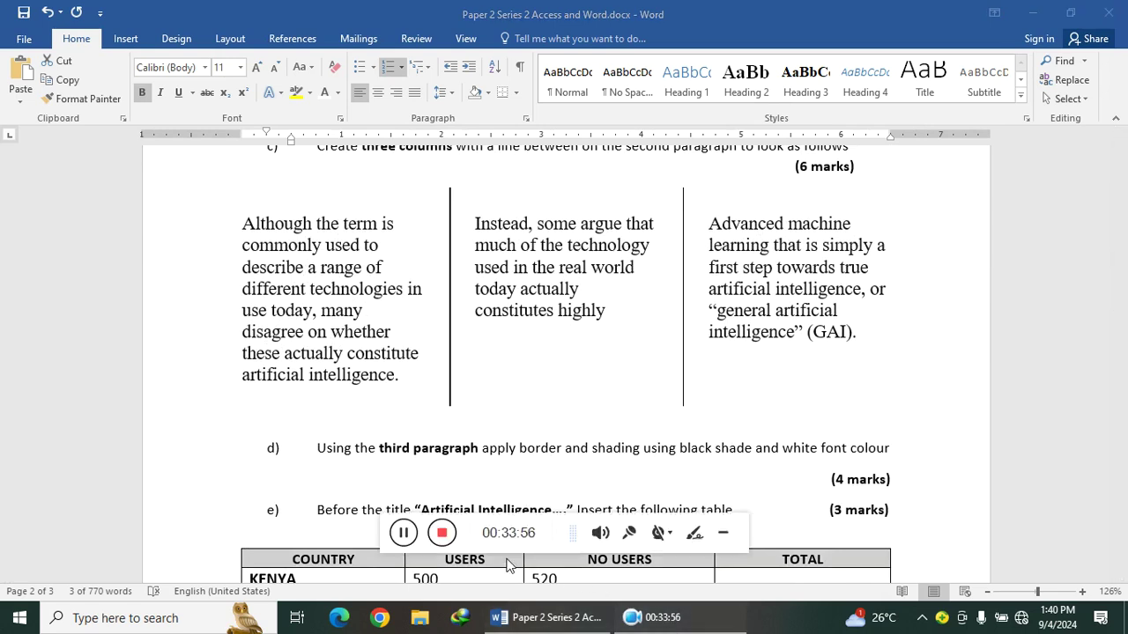